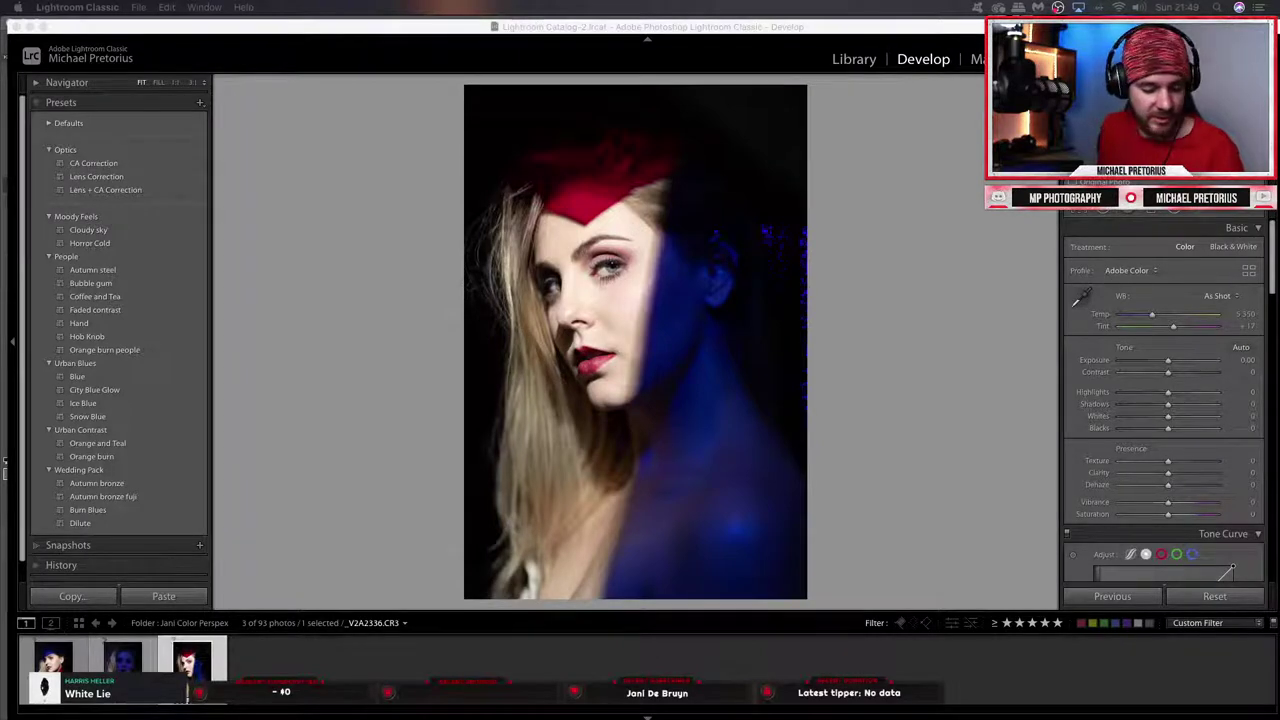
Compare the three five-star portraits, ending on the red-hat one, then set the filmstrip filter to No Filter.
click(52, 658)
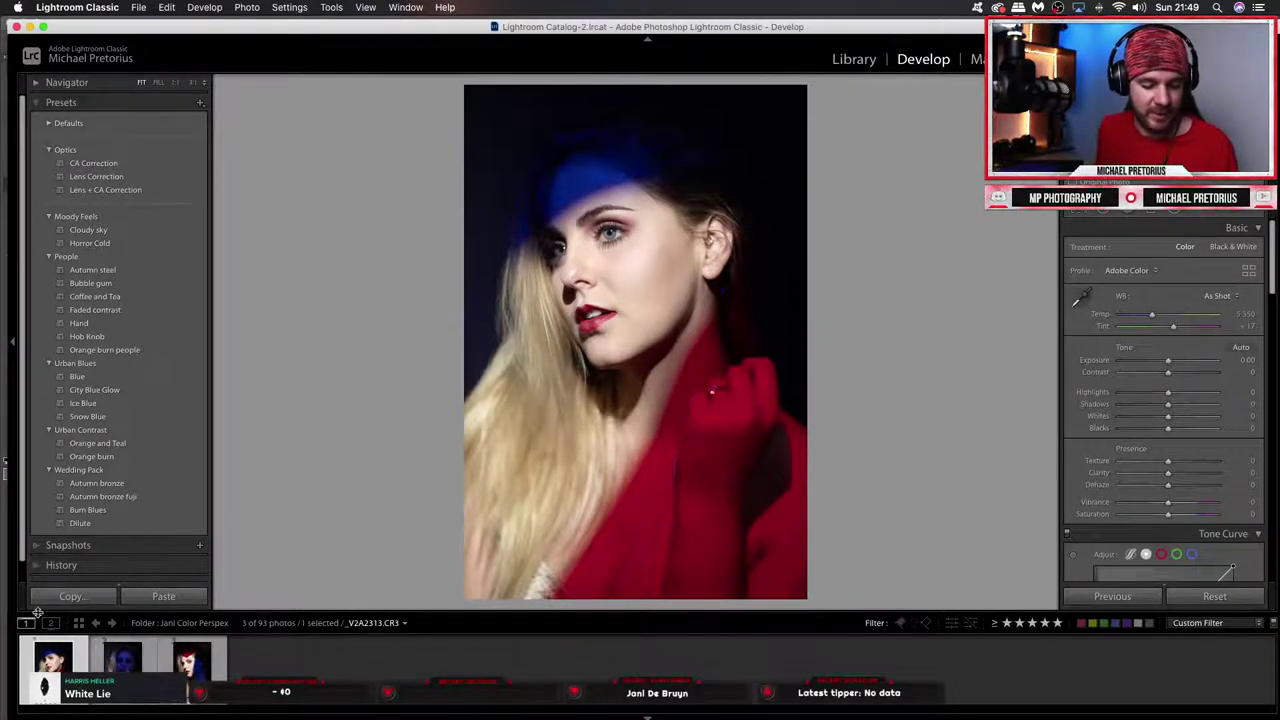
click(118, 660)
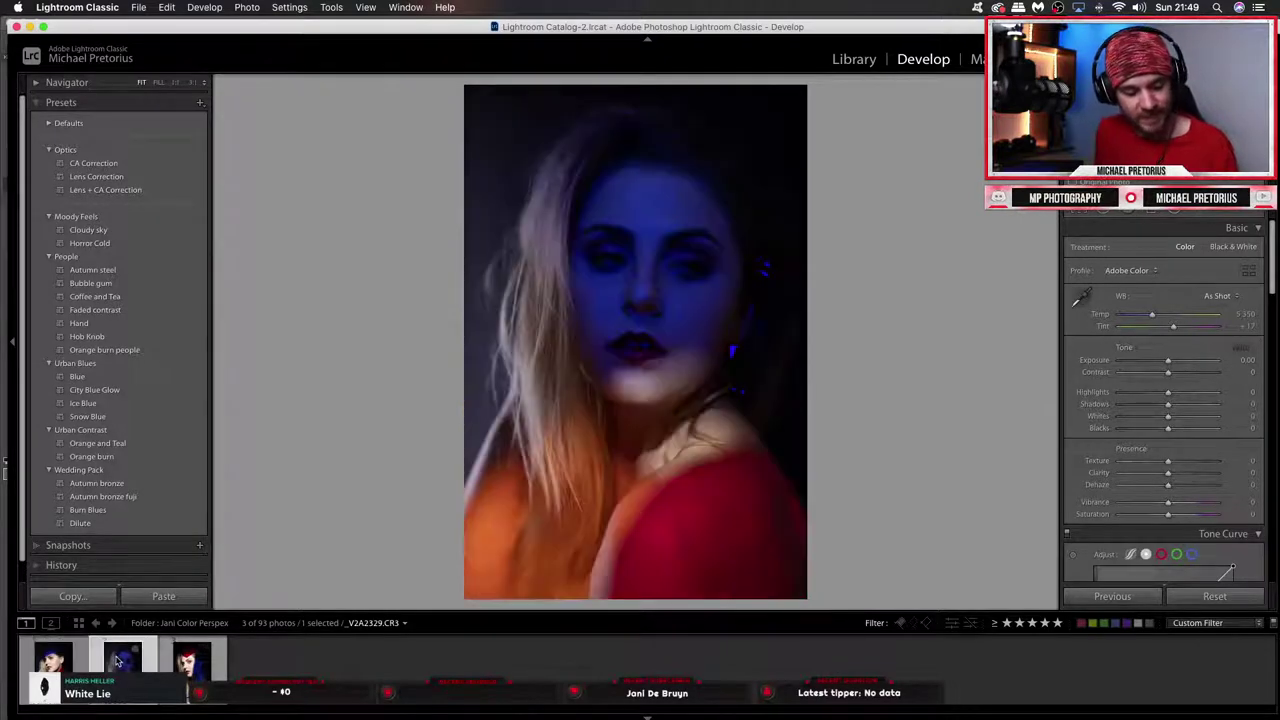
click(193, 658)
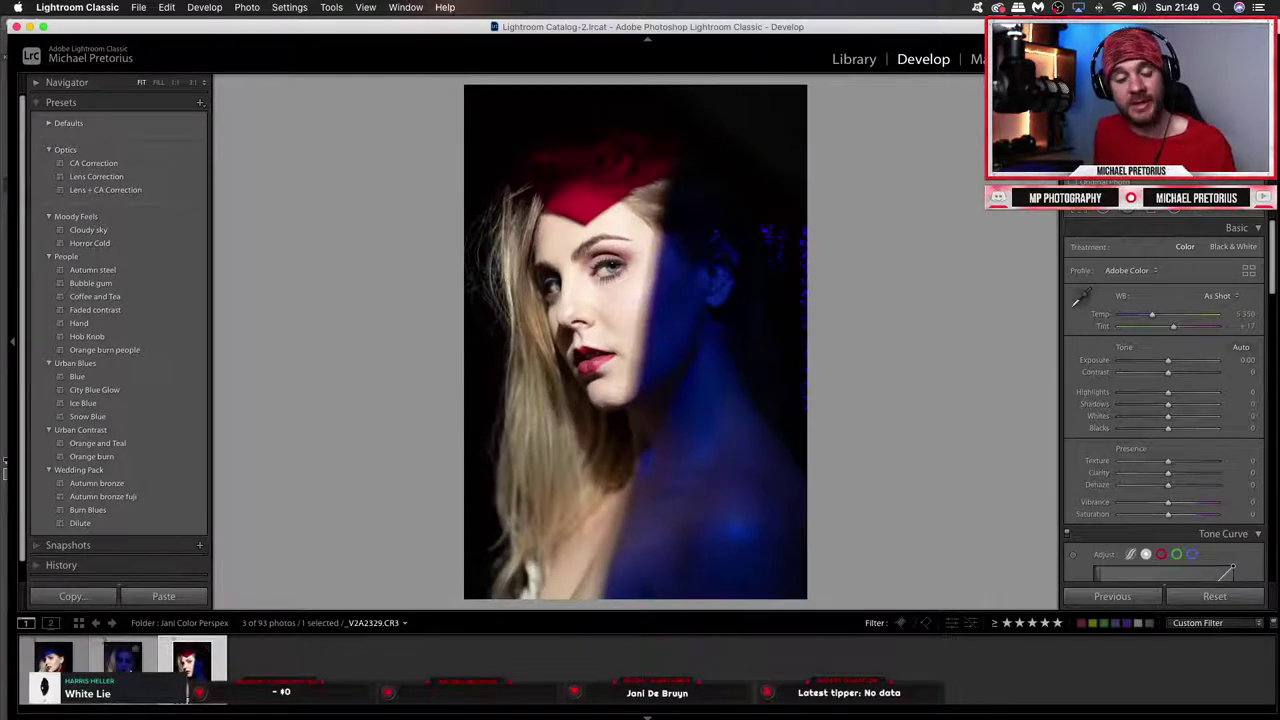
key(Left)
key(Right)
key(Left)
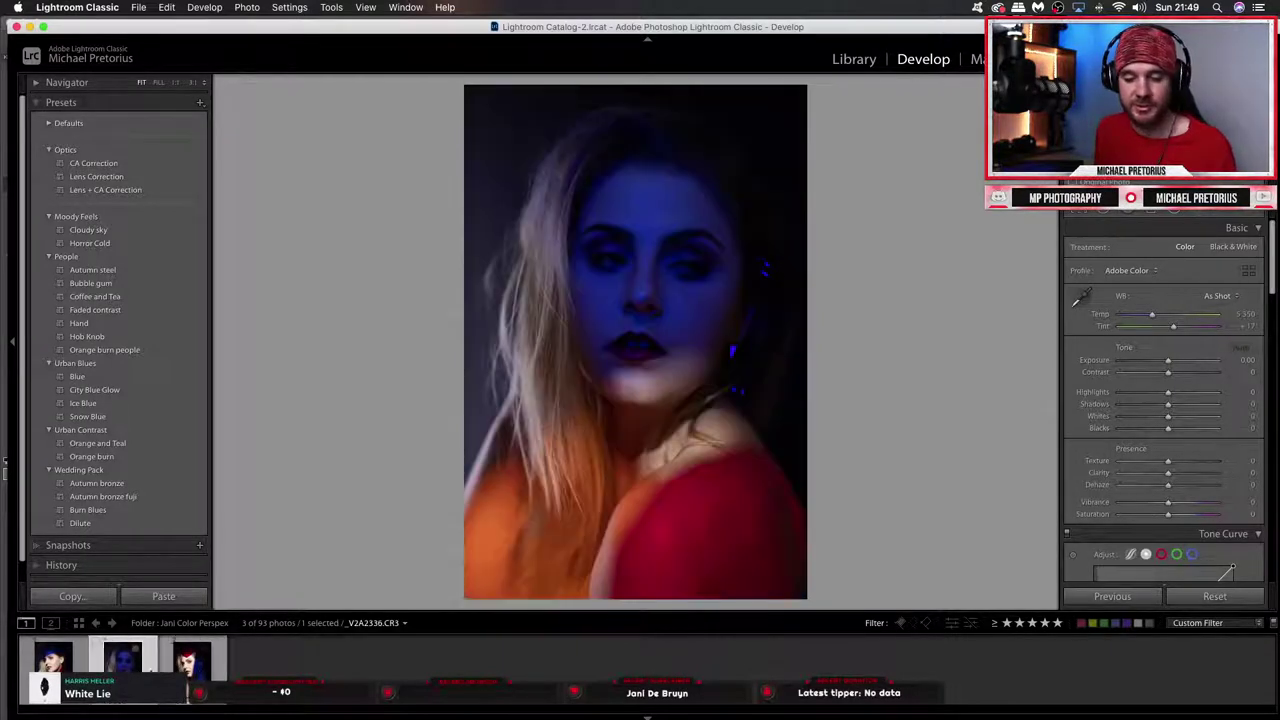
key(Left)
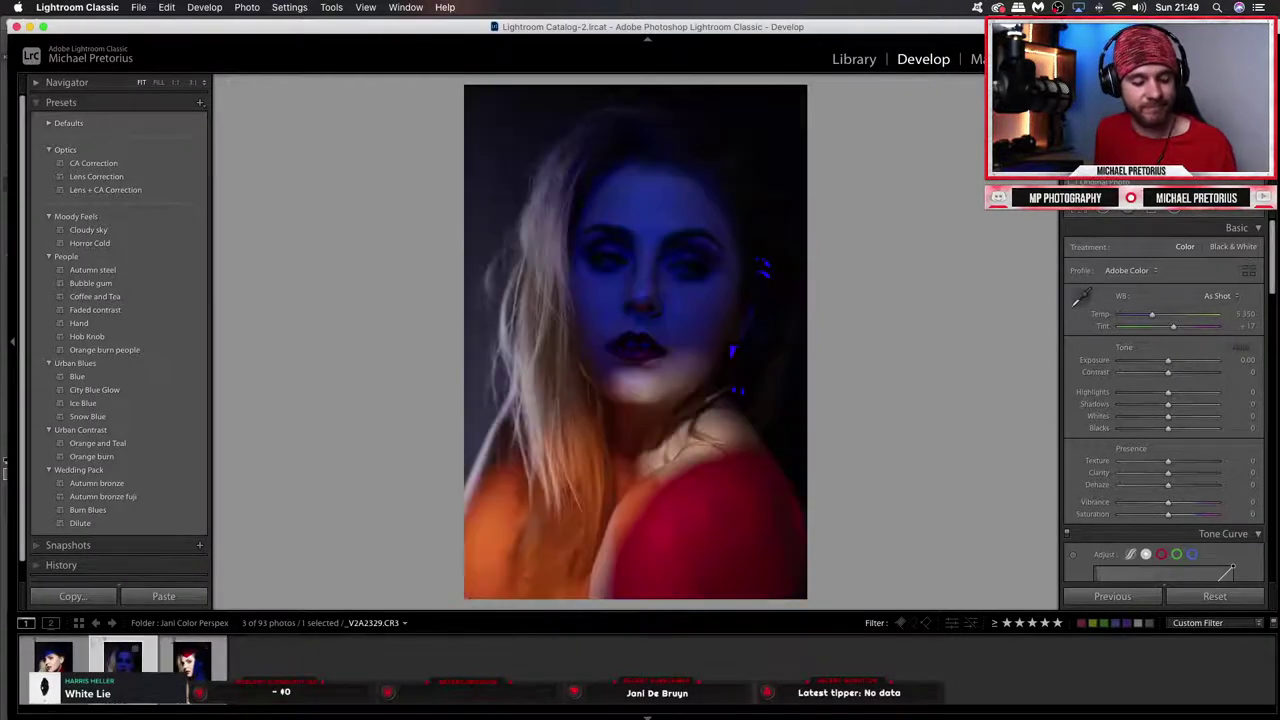
key(Right)
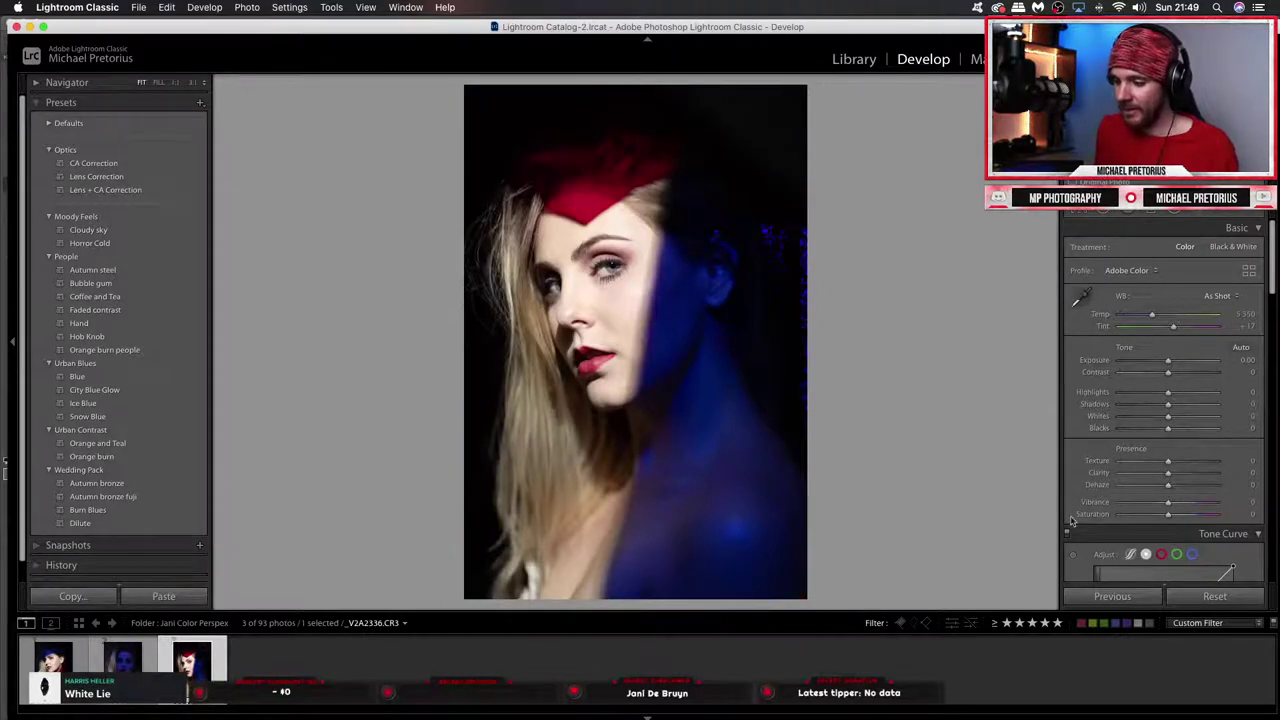
click(1057, 623)
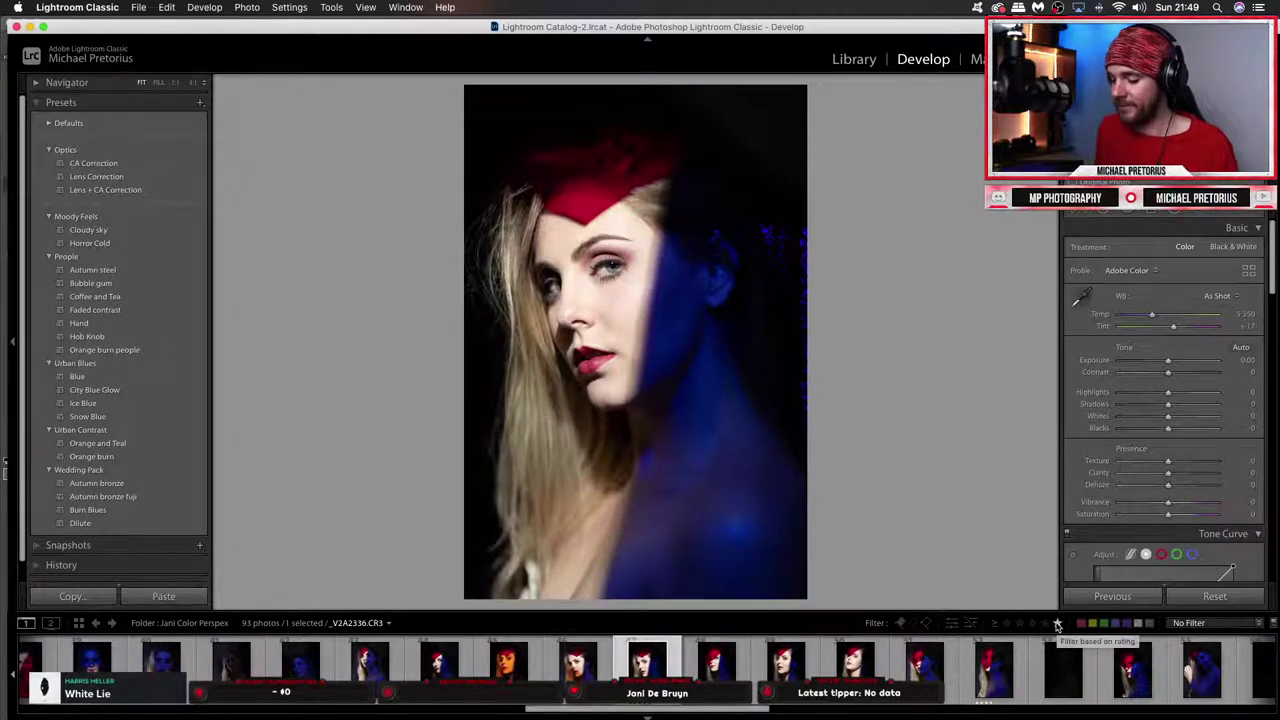
Filter the filmstrip to 5 Stars and Higher (3 of 93 photos), back on the red-hat portrait.
click(1045, 623)
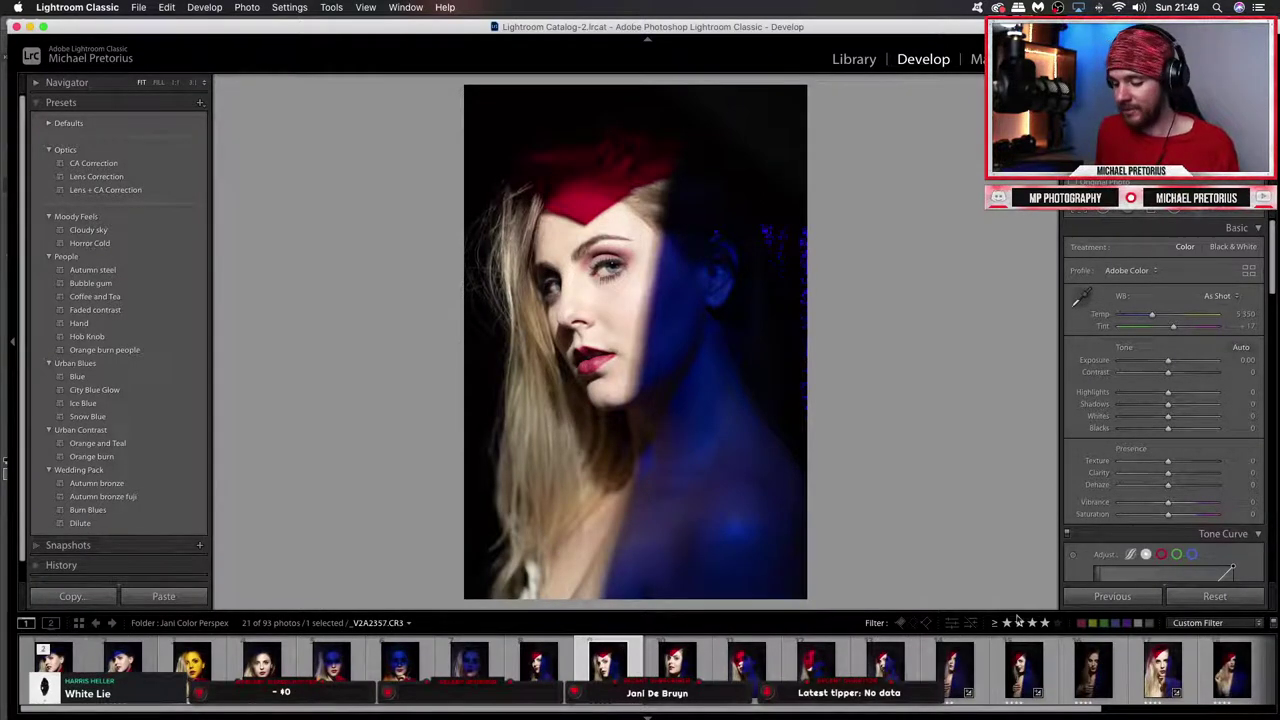
click(1058, 623)
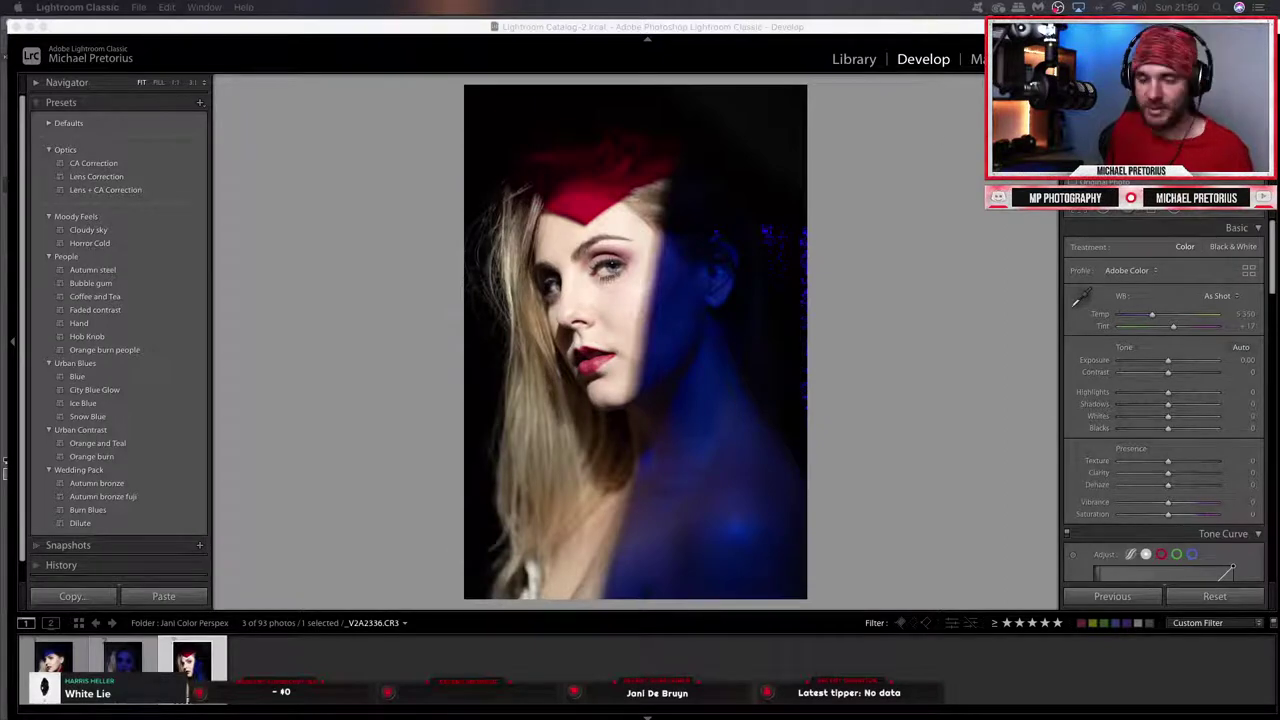
click(627, 53)
key(Left)
key(Right)
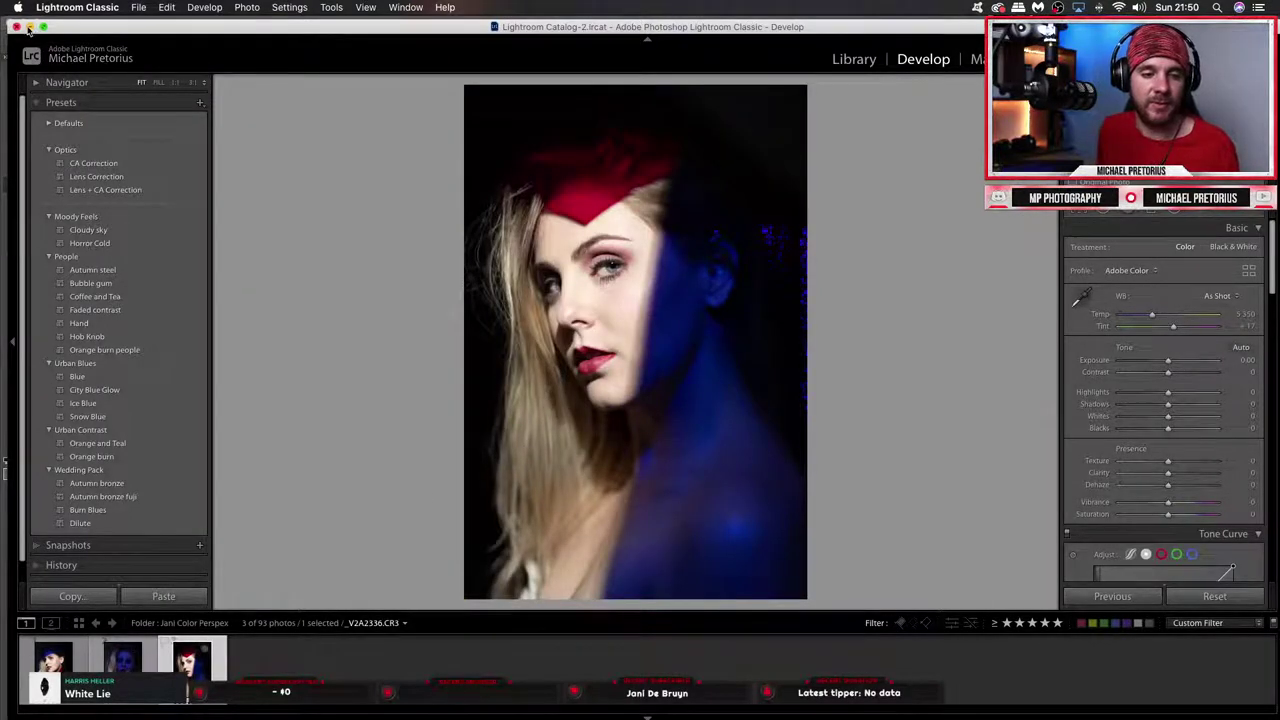
Quit Lightroom Classic, skipping the catalog backup this time.
drag(59, 29, 52, 25)
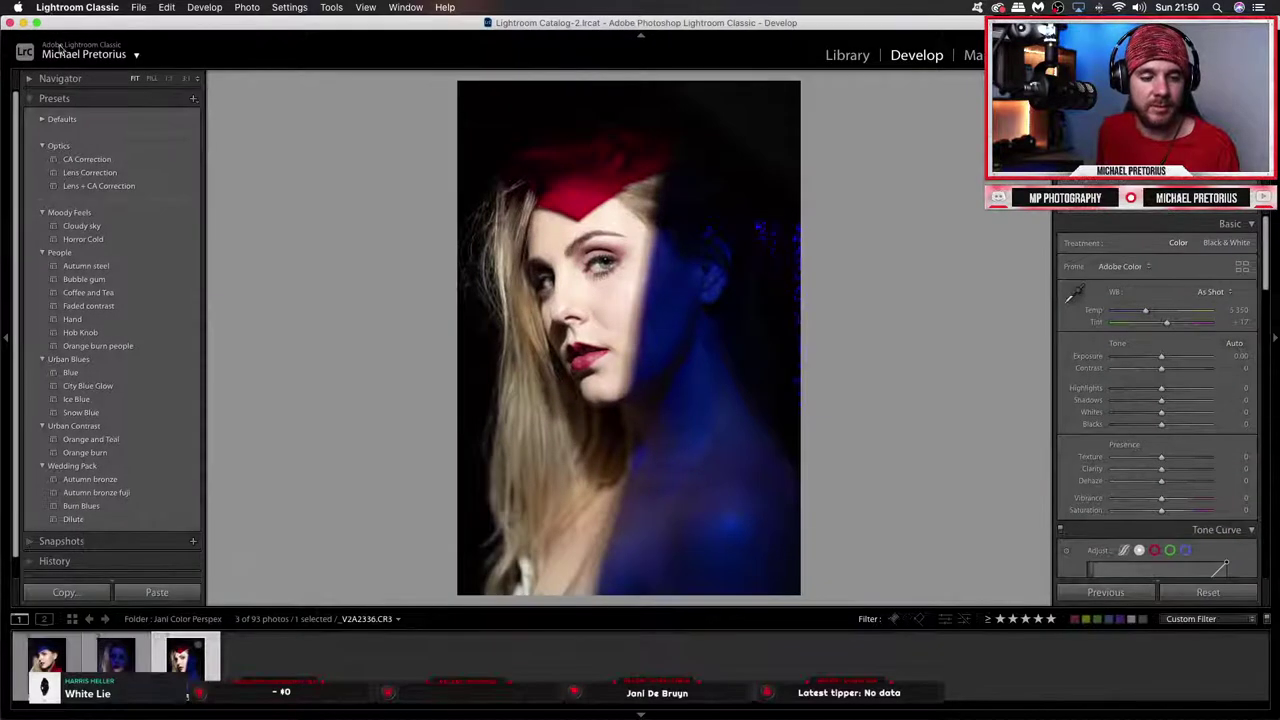
click(88, 330)
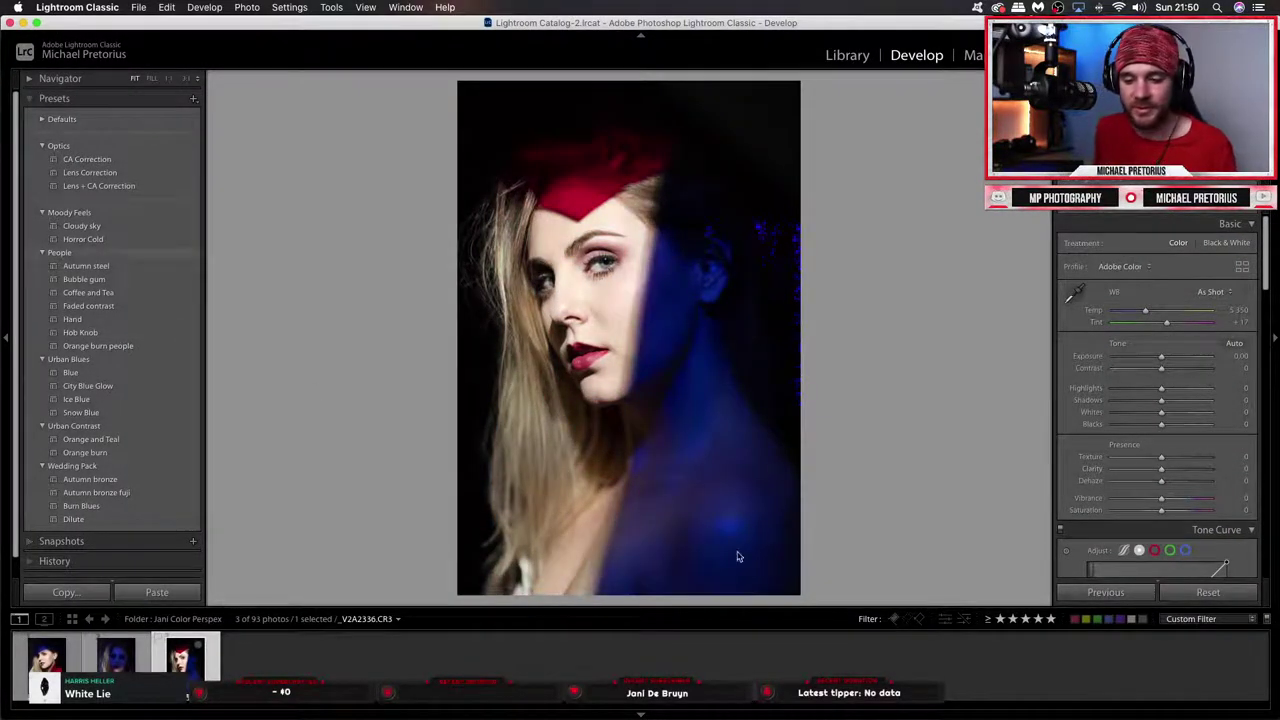
click(9, 21)
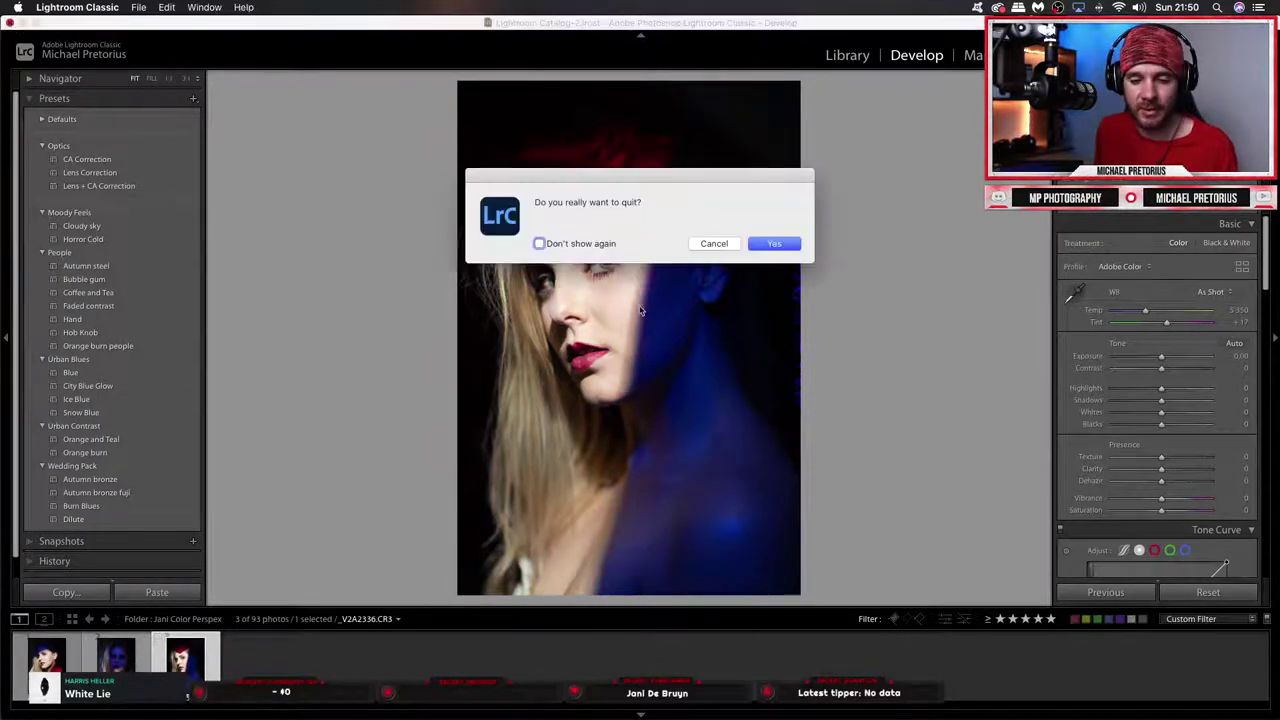
click(789, 246)
click(726, 298)
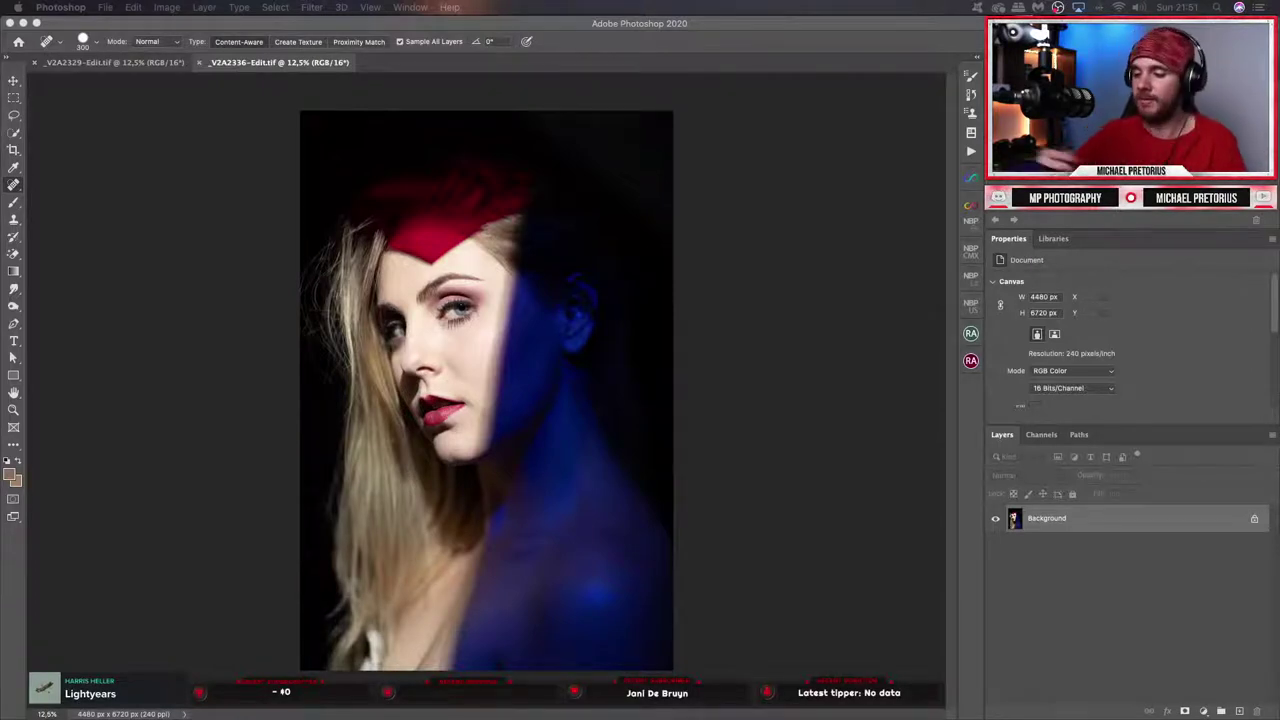
Play The Setup action on both the red-hat and the blue-and-orange portraits.
click(971, 151)
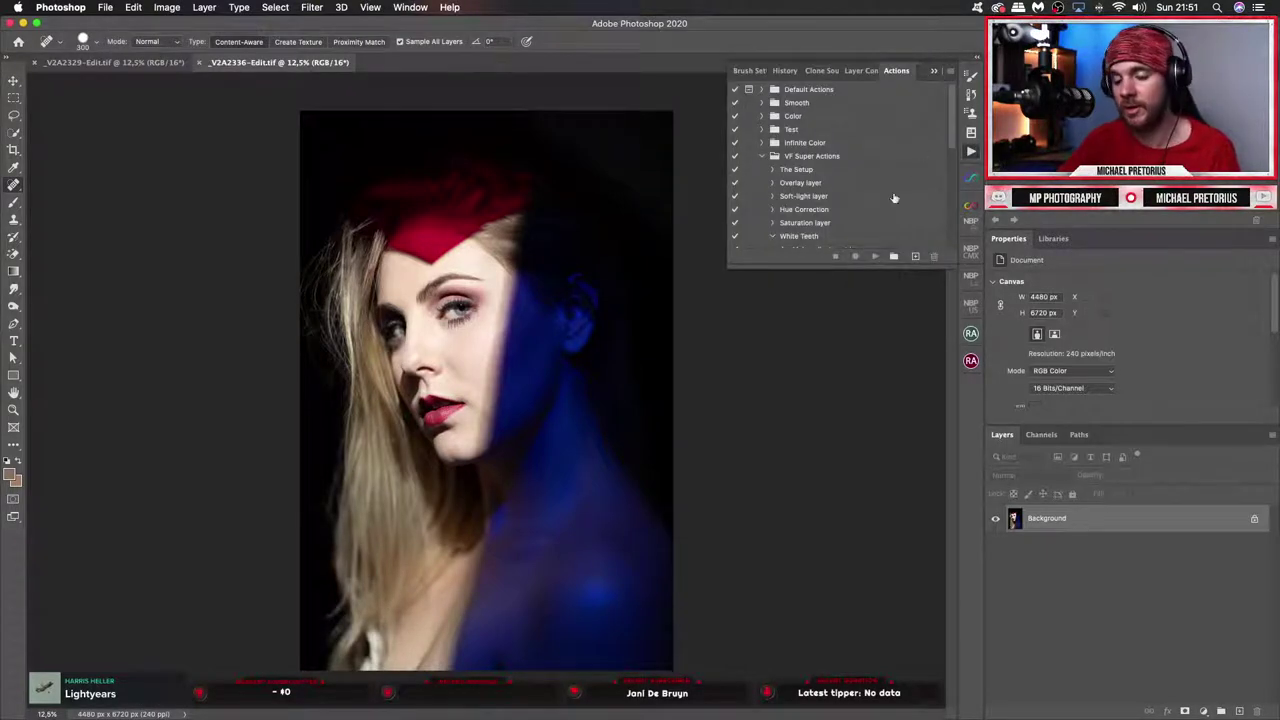
click(818, 172)
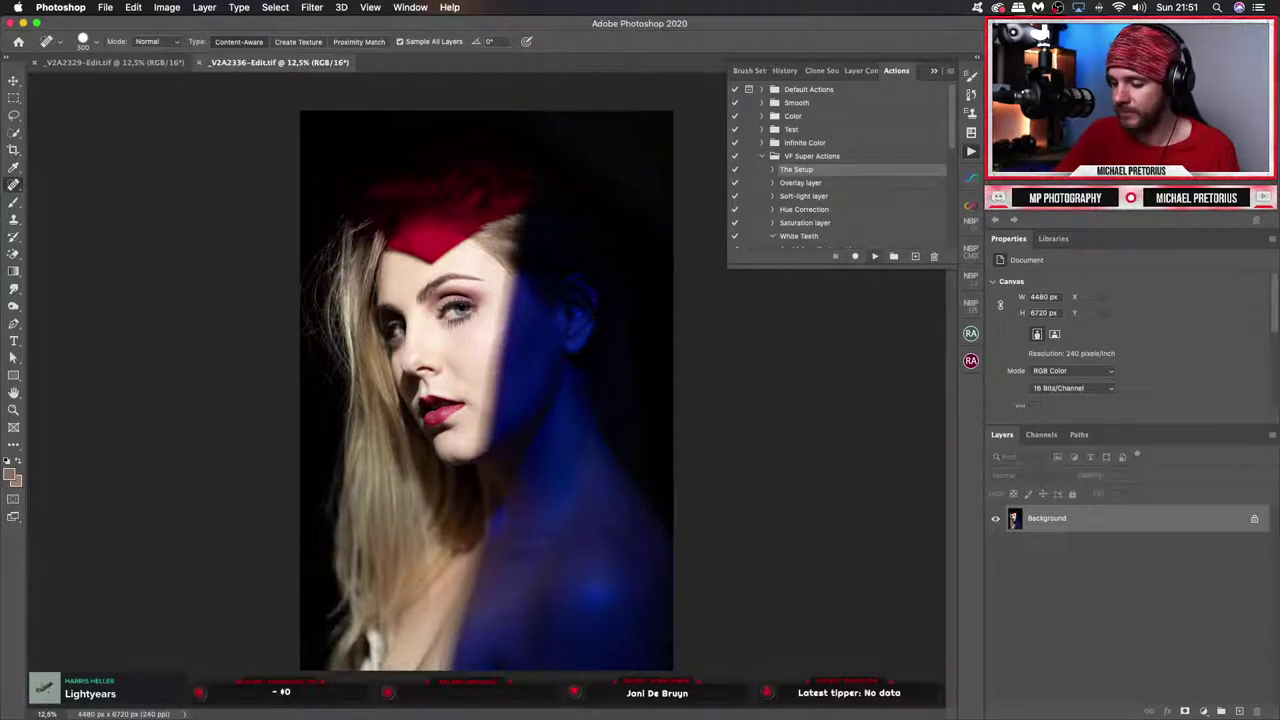
click(875, 256)
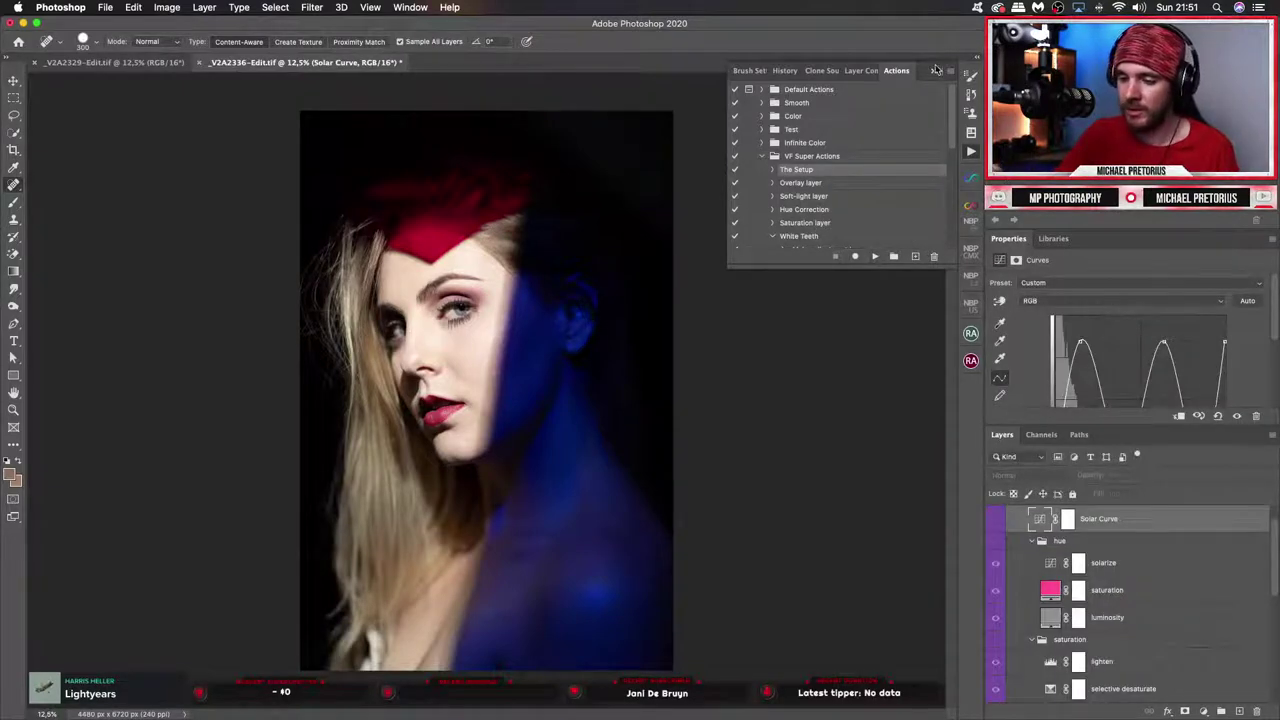
click(934, 70)
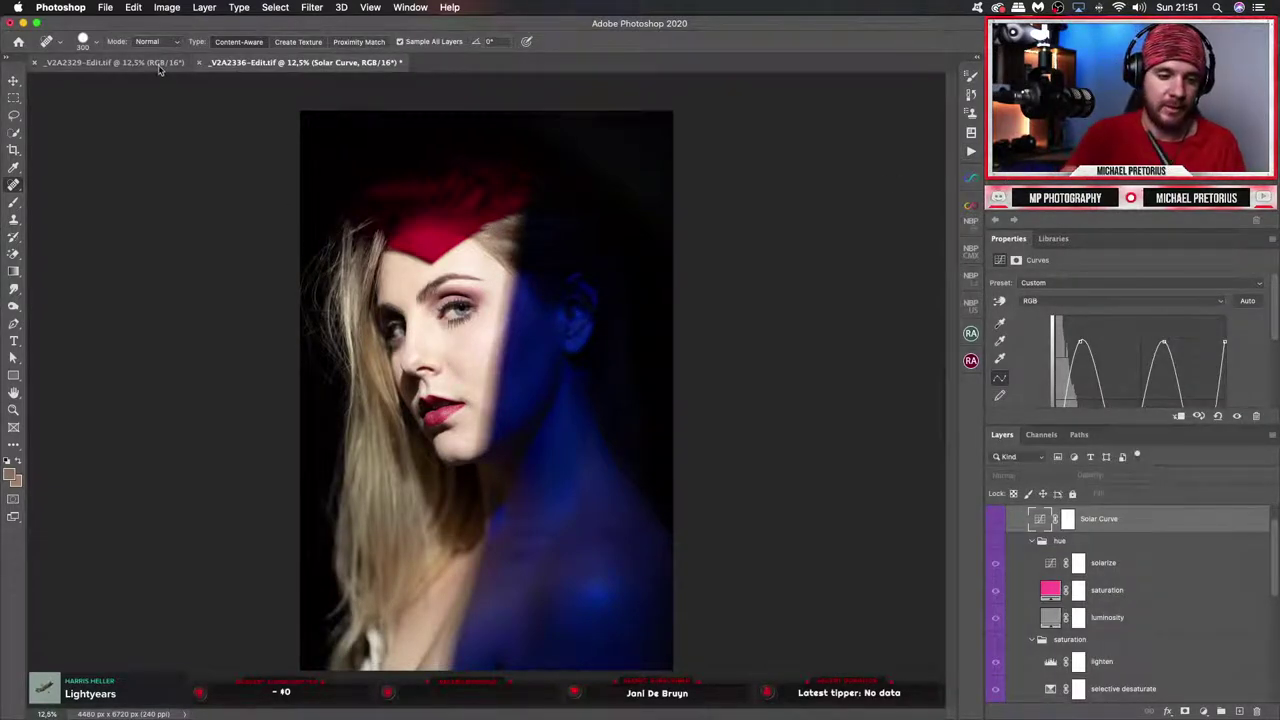
click(160, 63)
click(971, 151)
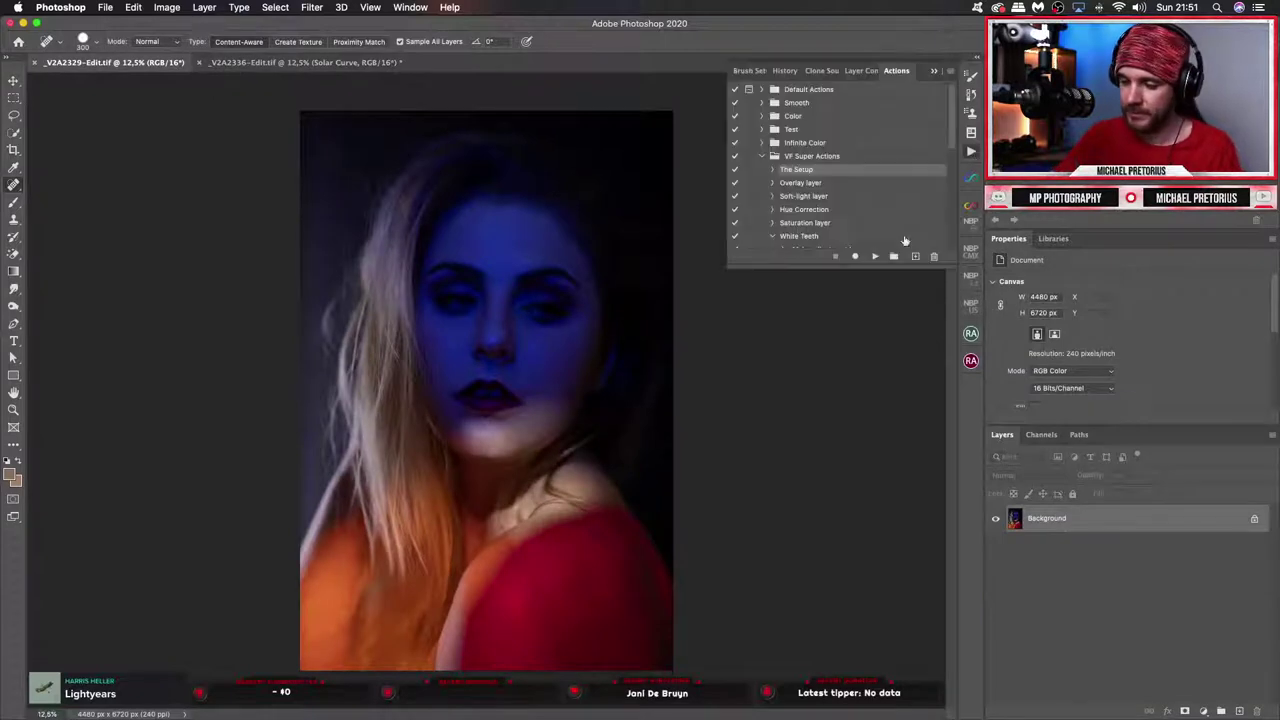
click(875, 256)
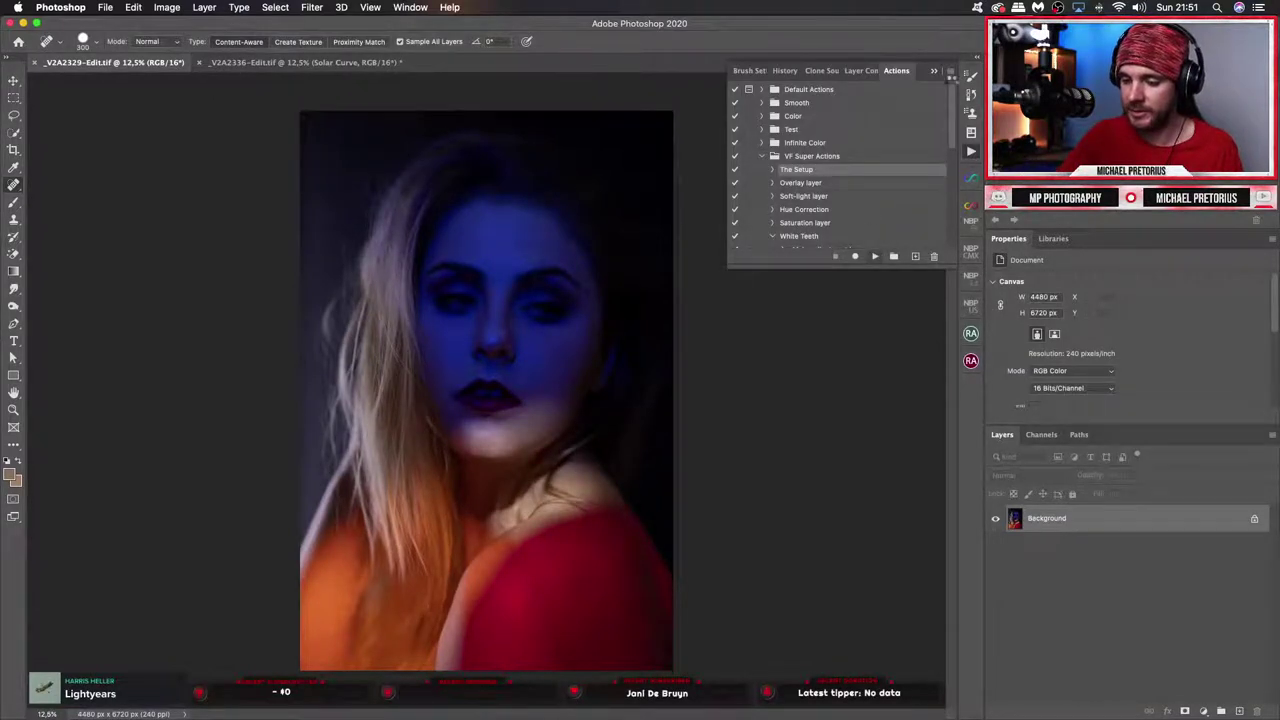
click(936, 72)
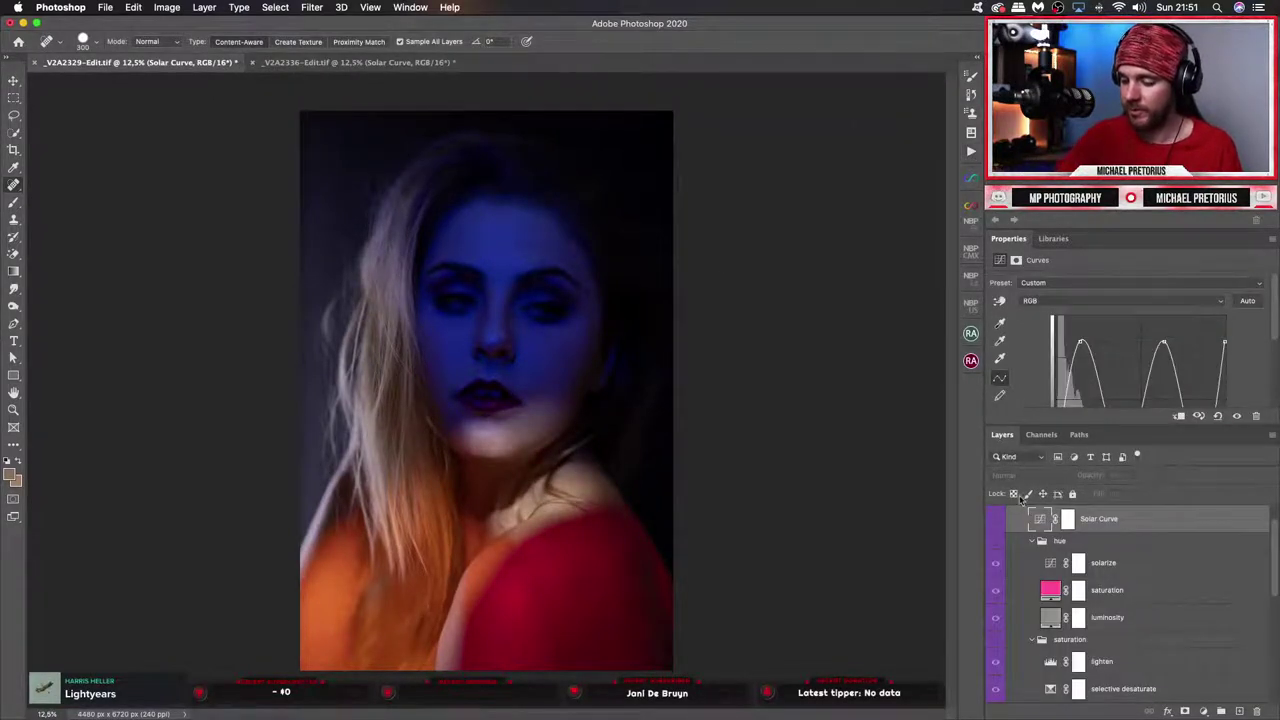
Collapse the hue, saturation, brightness and shine layer groups in both documents.
click(1034, 541)
click(1032, 557)
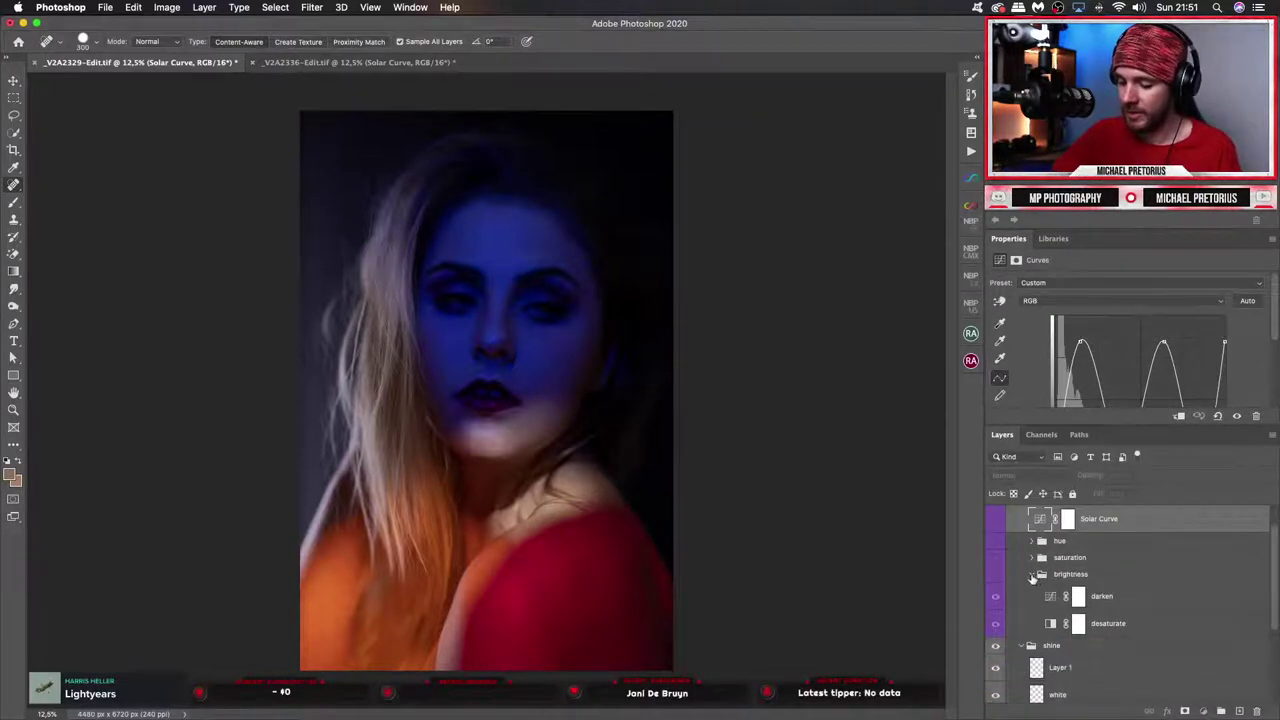
click(1031, 574)
click(1022, 591)
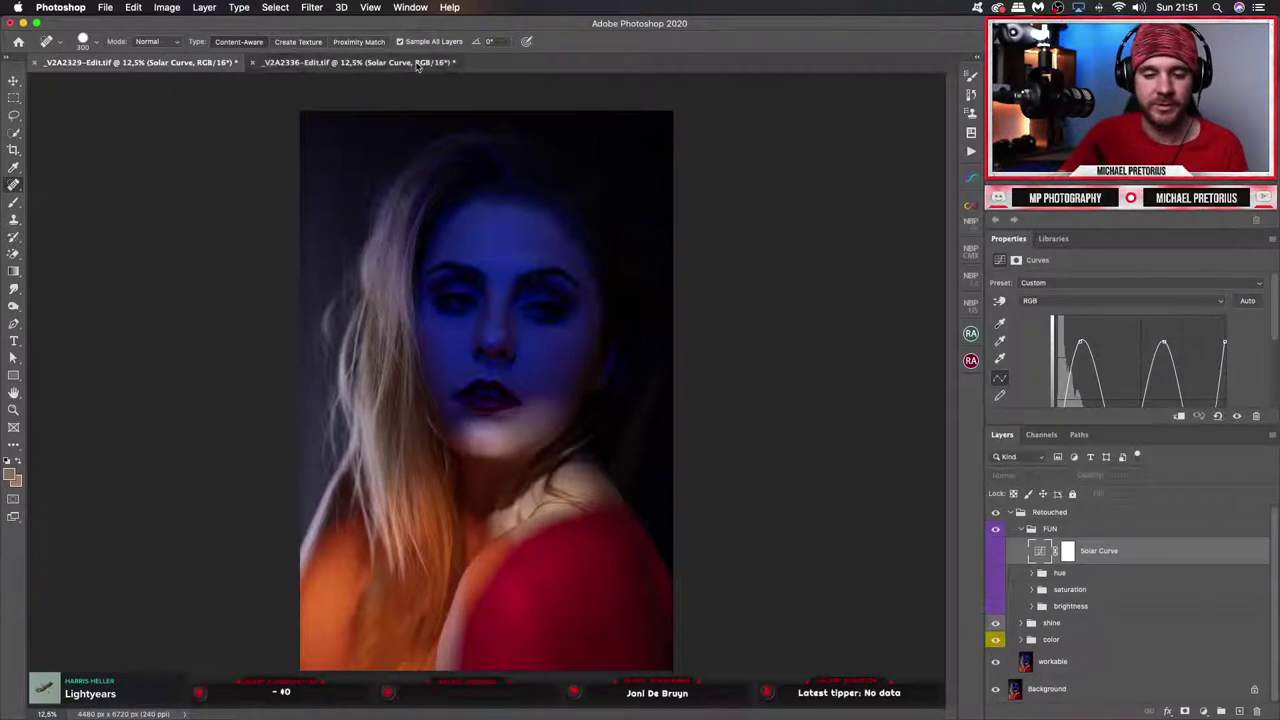
click(358, 62)
click(1034, 574)
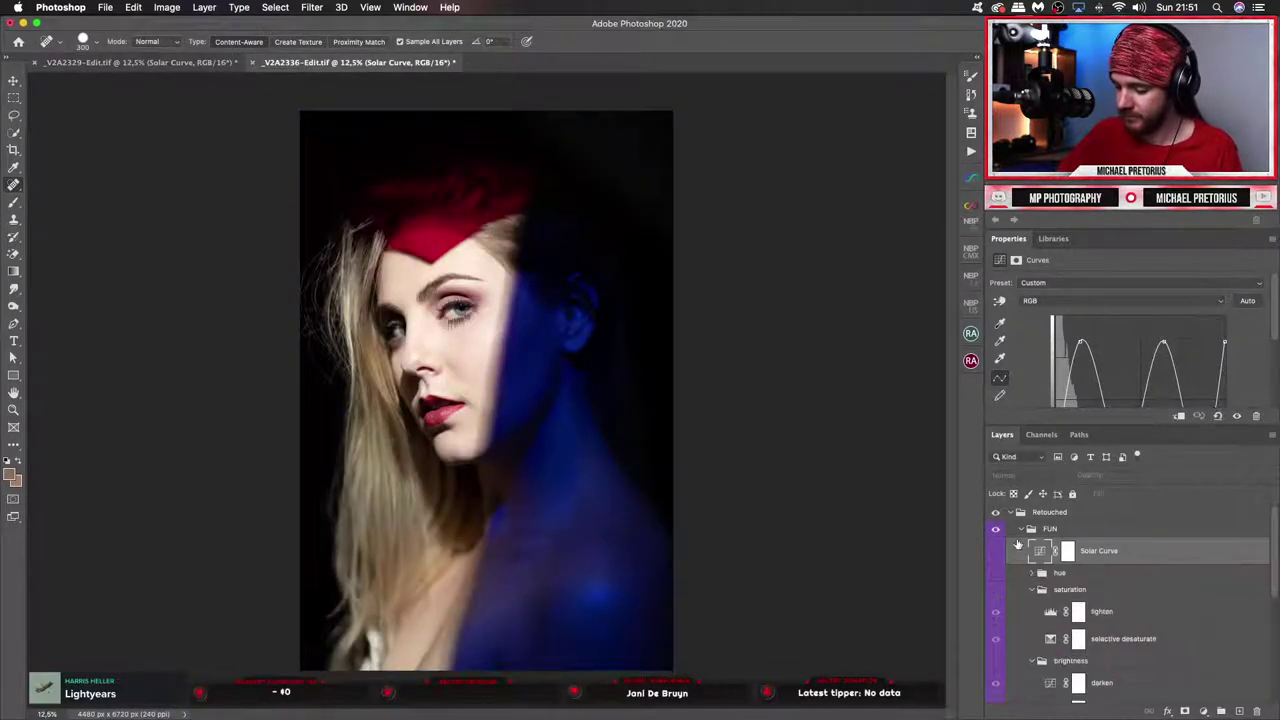
click(1032, 589)
click(1032, 606)
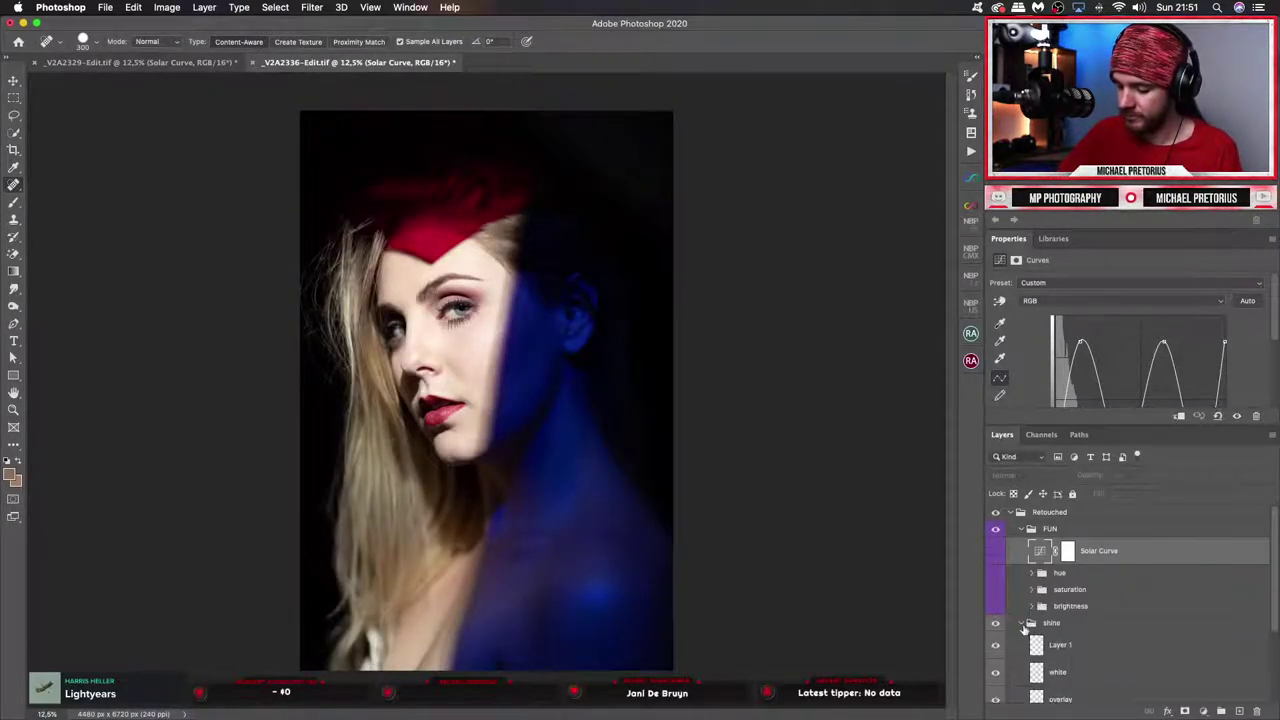
click(1022, 623)
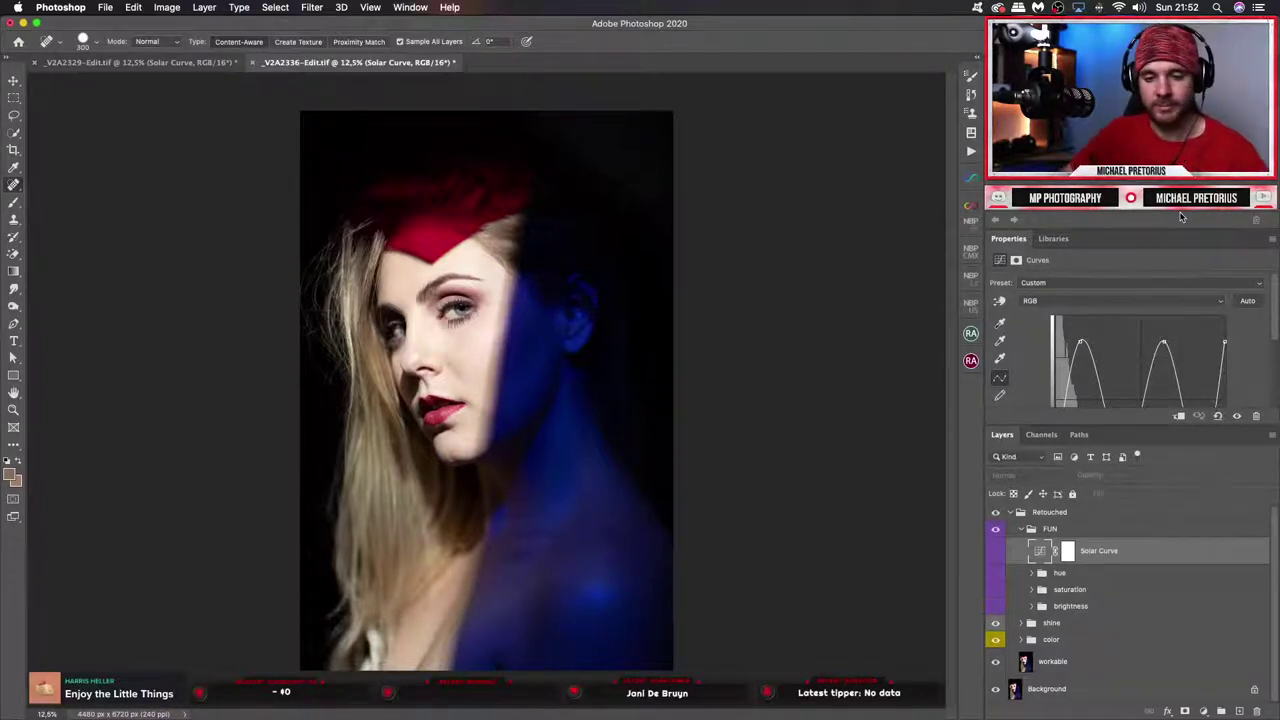
Switch to _V2A2329-Edit.tif and target its workable layer.
click(200, 62)
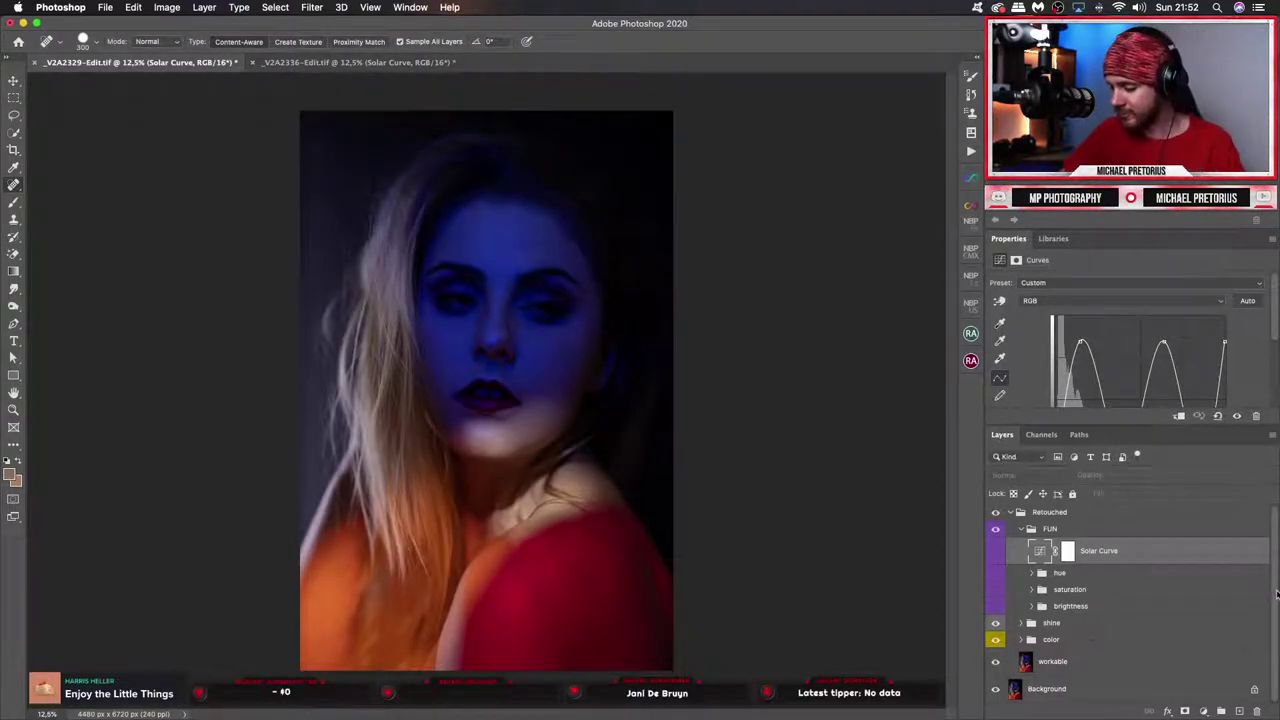
click(1100, 664)
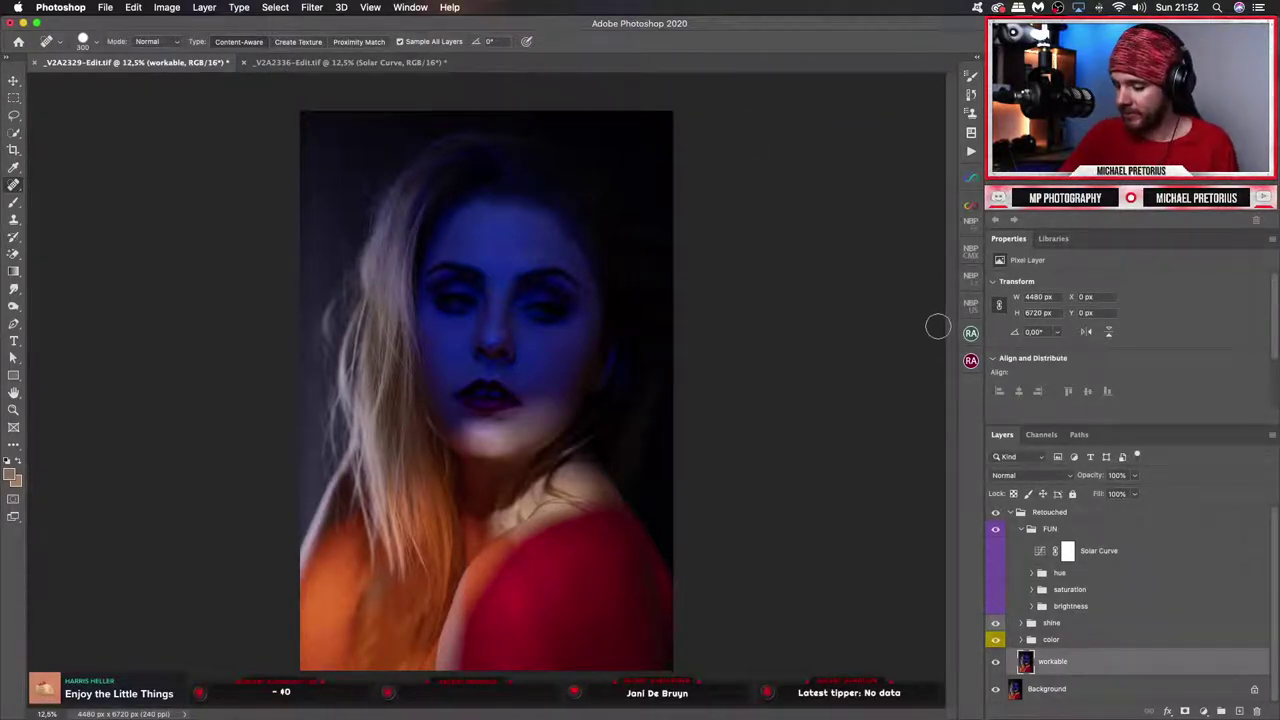
click(1236, 711)
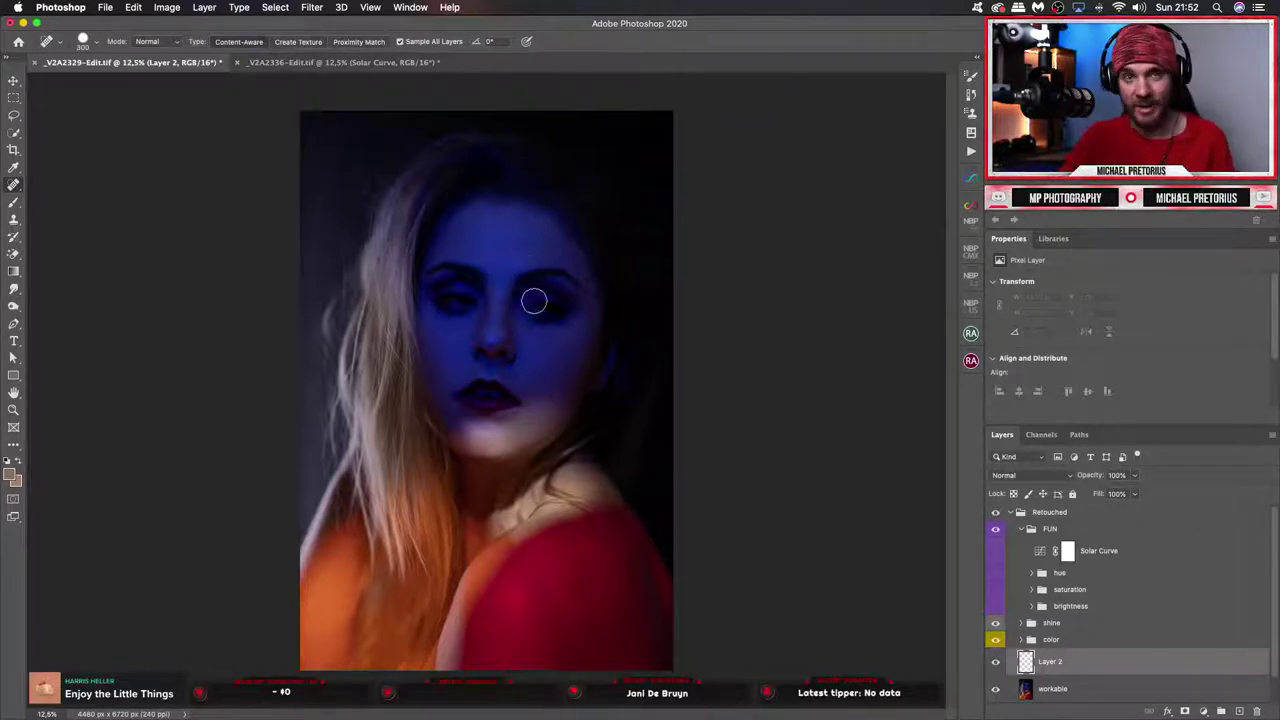
key(z)
mouse_move(488, 257)
mouse_down()
mouse_move(585, 228)
mouse_move(531, 233)
mouse_up()
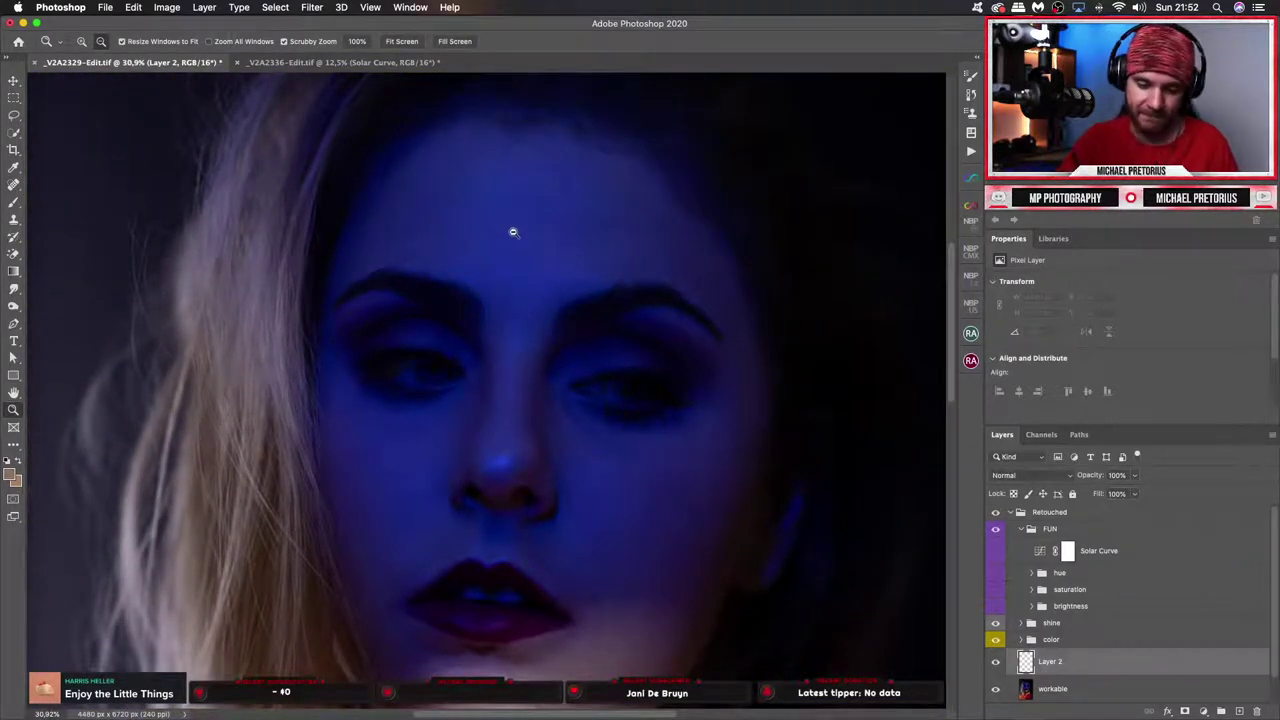
key(b)
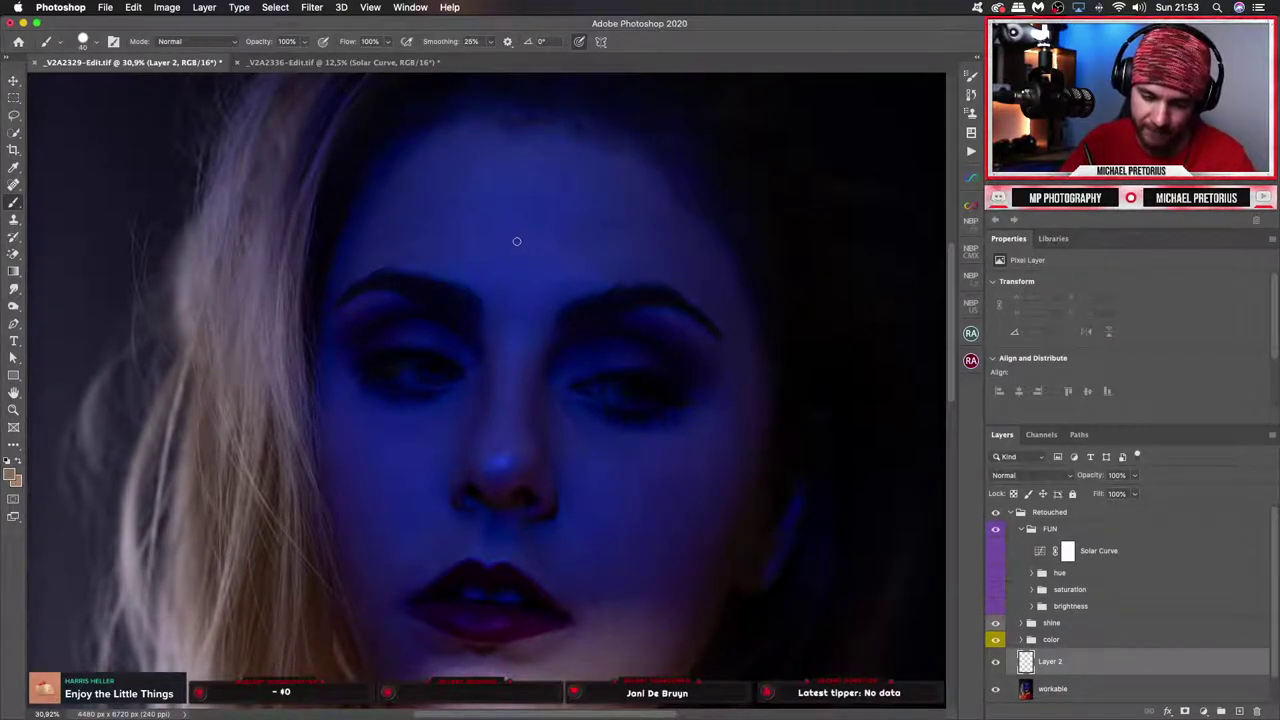
drag(516, 240, 486, 211)
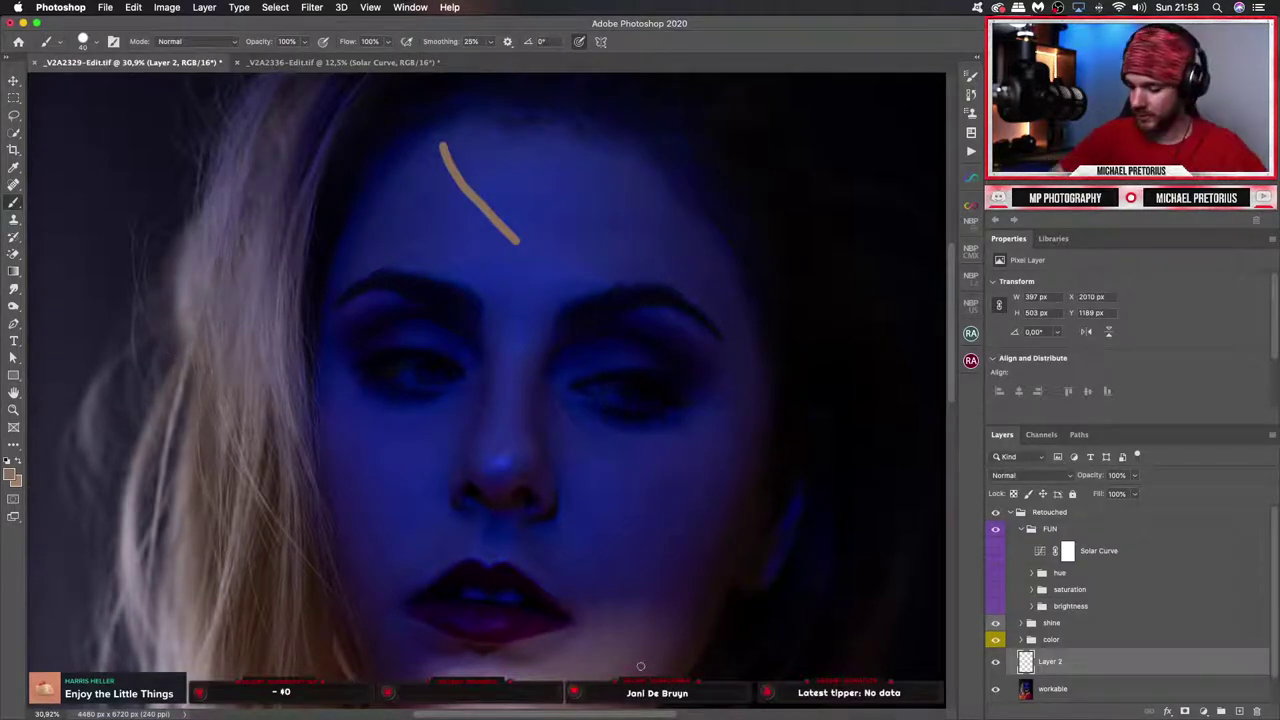
Undo the test stroke, then spot-heal the forehead blemishes onto Layer 2 with a smaller brush.
key(super+z)
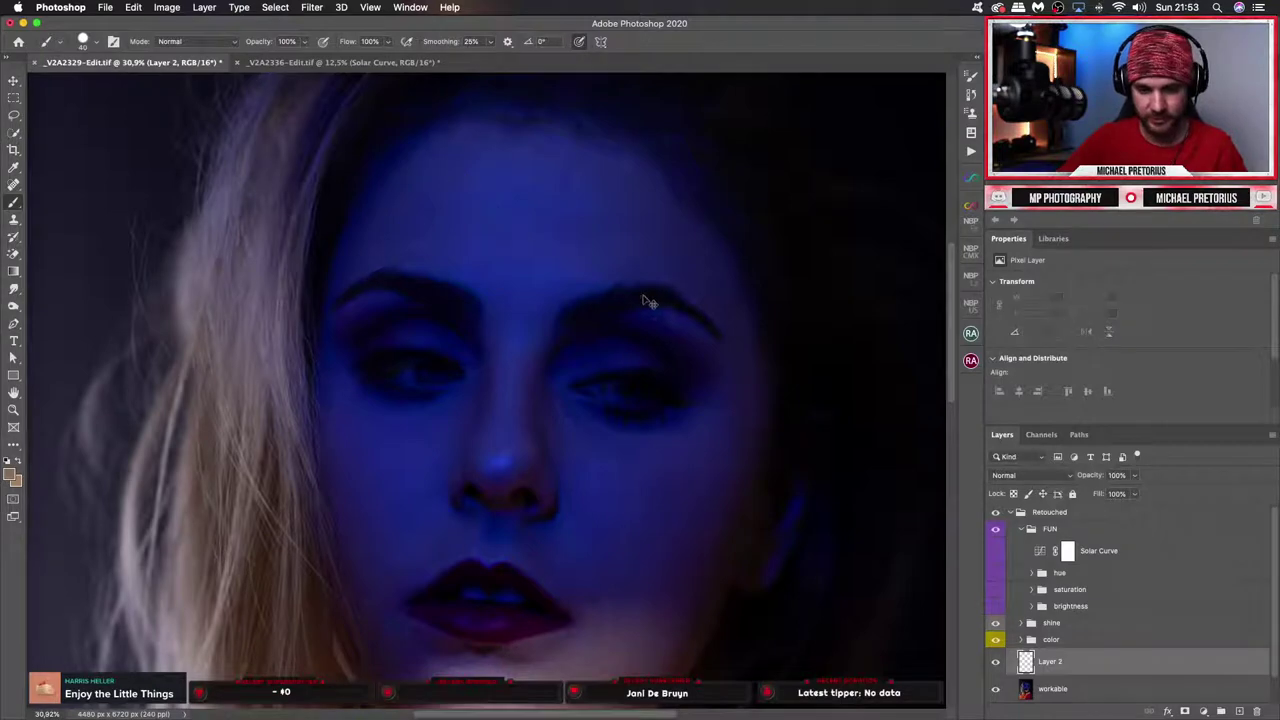
key(j)
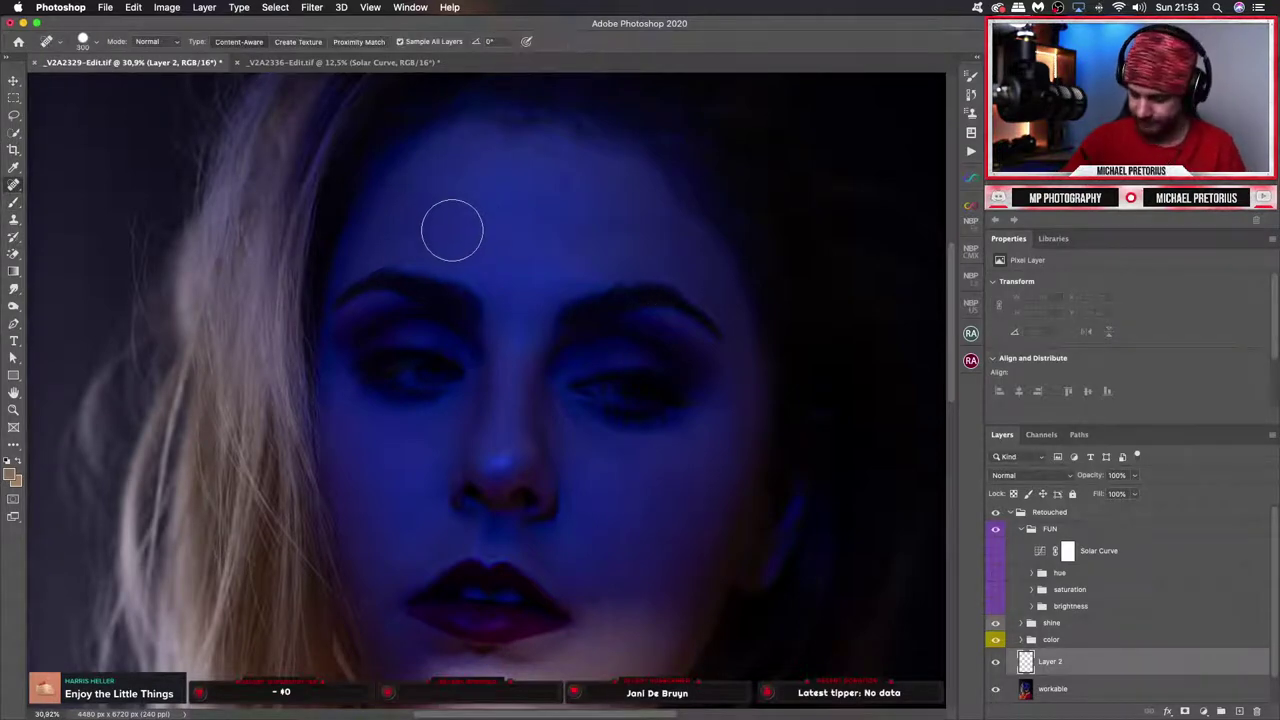
key(bracketleft)
key(bracketleft)
key(bracketleft)
key(bracketleft)
key(bracketleft)
key(bracketleft)
key(bracketleft)
key(bracketleft)
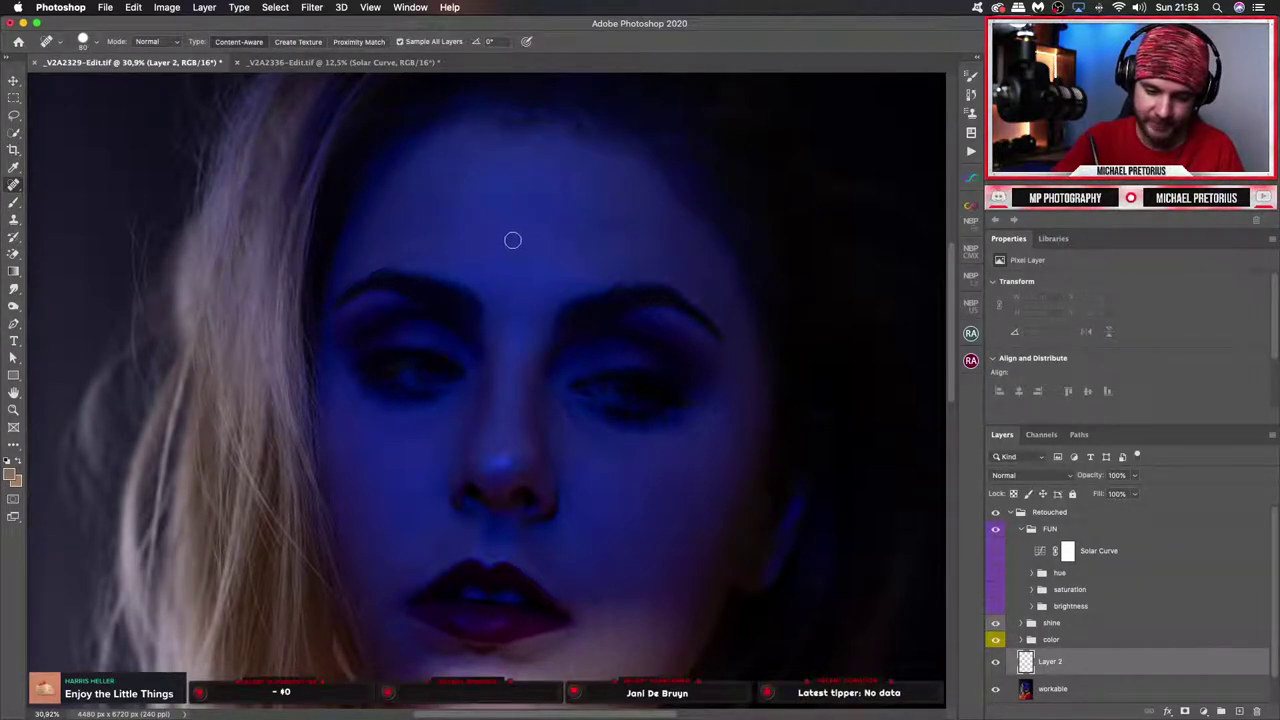
drag(508, 236, 440, 139)
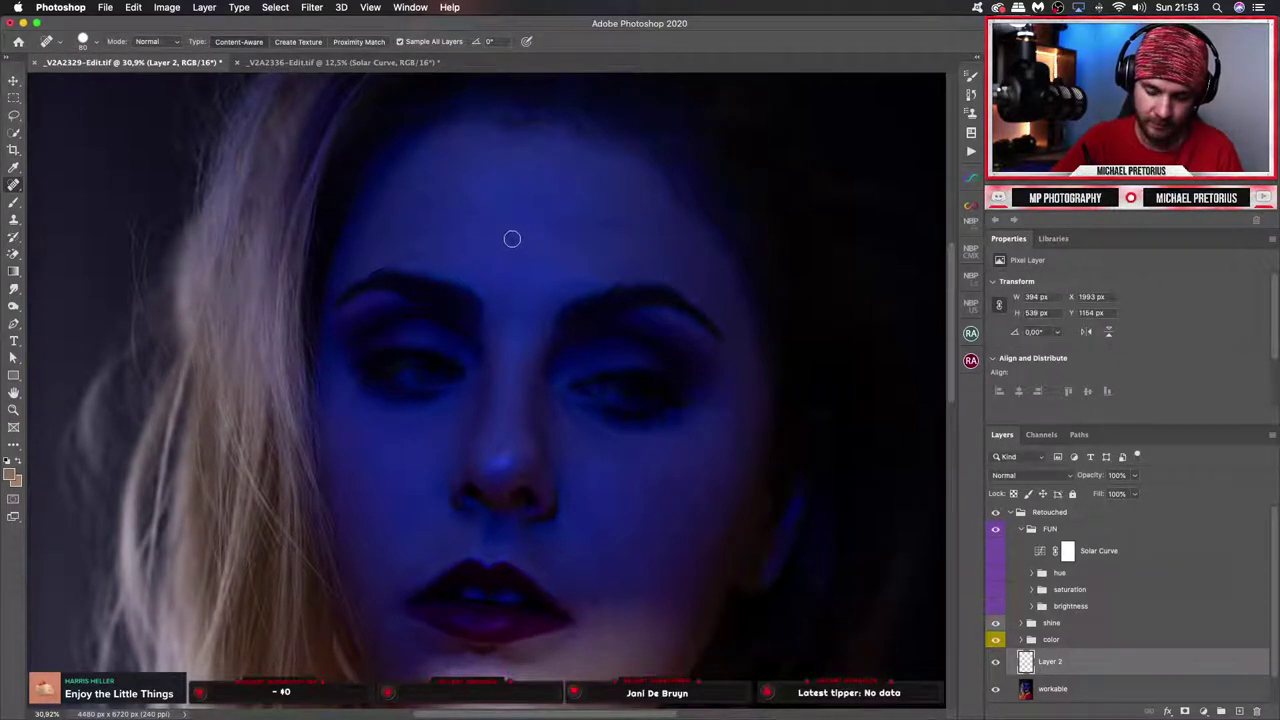
drag(512, 239, 489, 169)
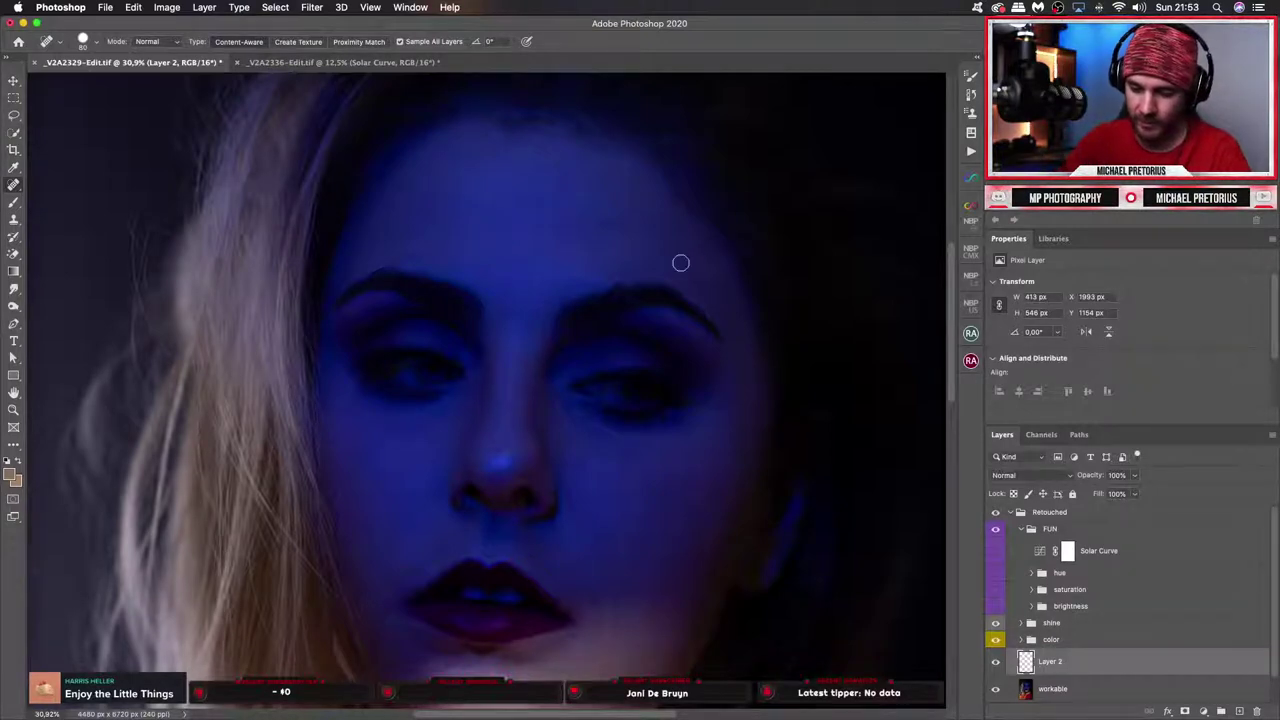
mouse_move(680, 263)
mouse_down()
mouse_move(664, 229)
mouse_move(680, 220)
mouse_move(682, 272)
mouse_up()
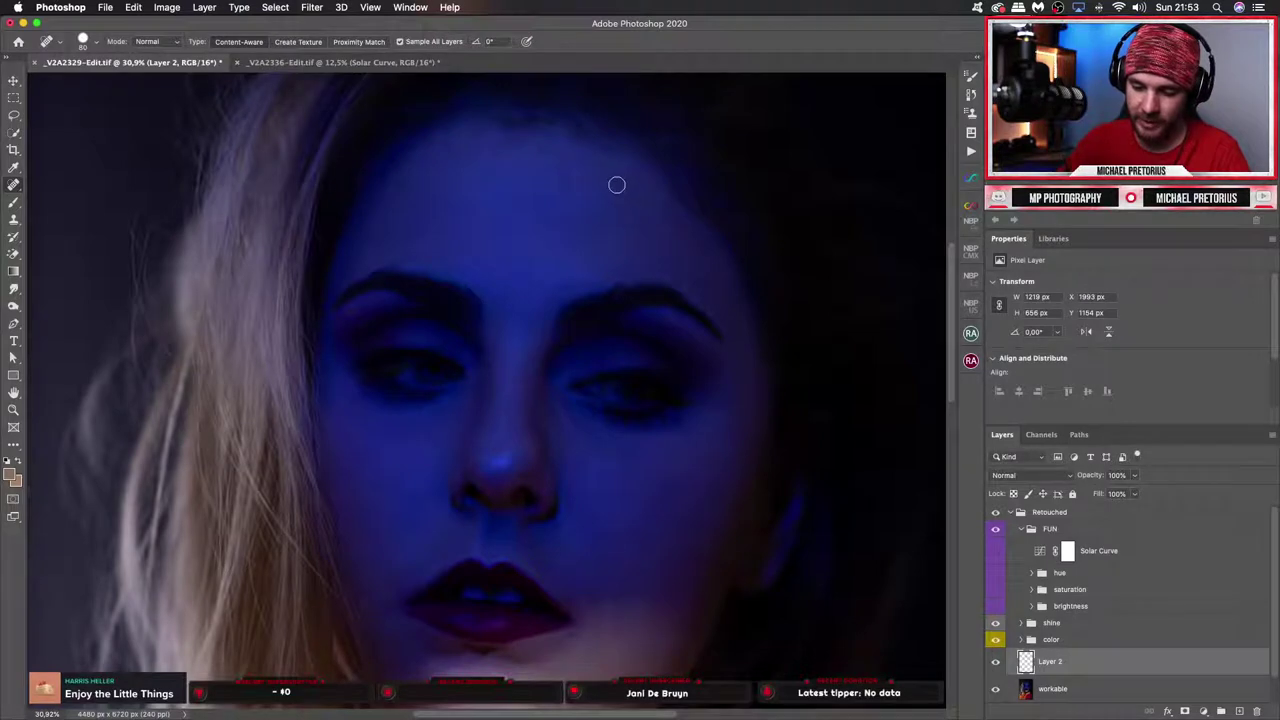
drag(616, 185, 608, 162)
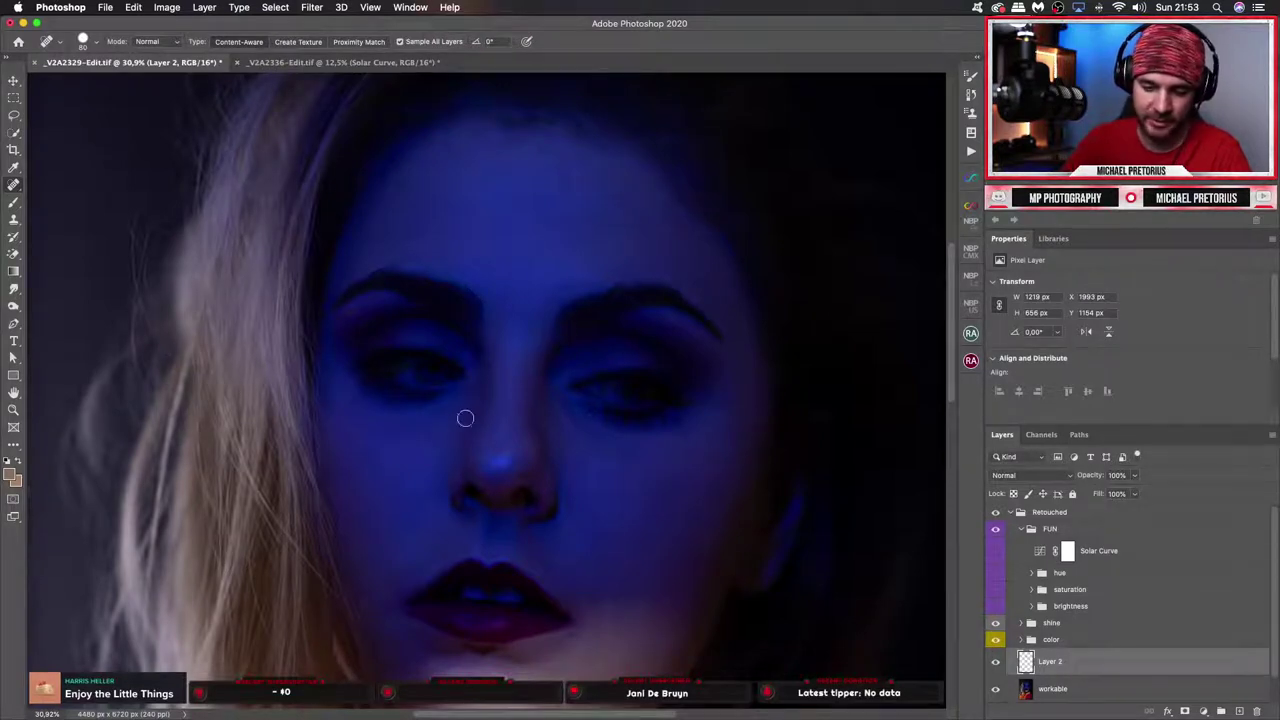
key(shift+j)
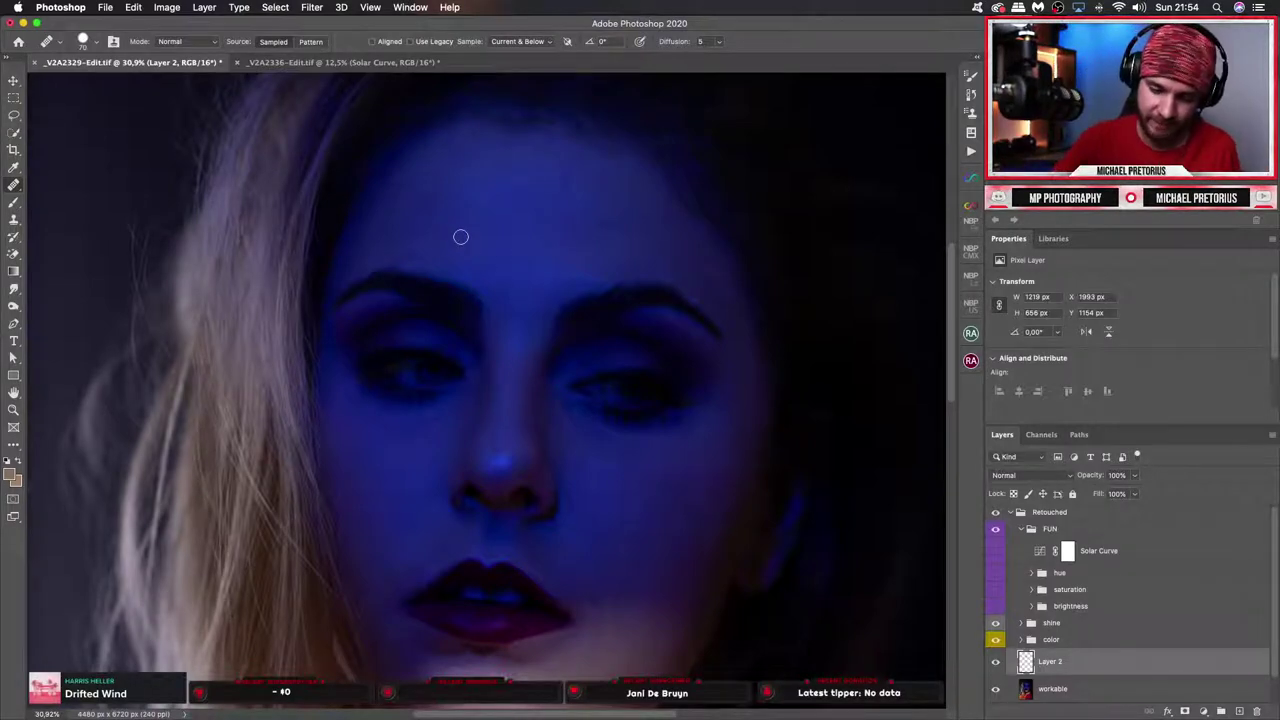
Heal spots on the chin, left cheek and the bright lower-lip highlight with the Healing Brush.
click(422, 253)
click(734, 248)
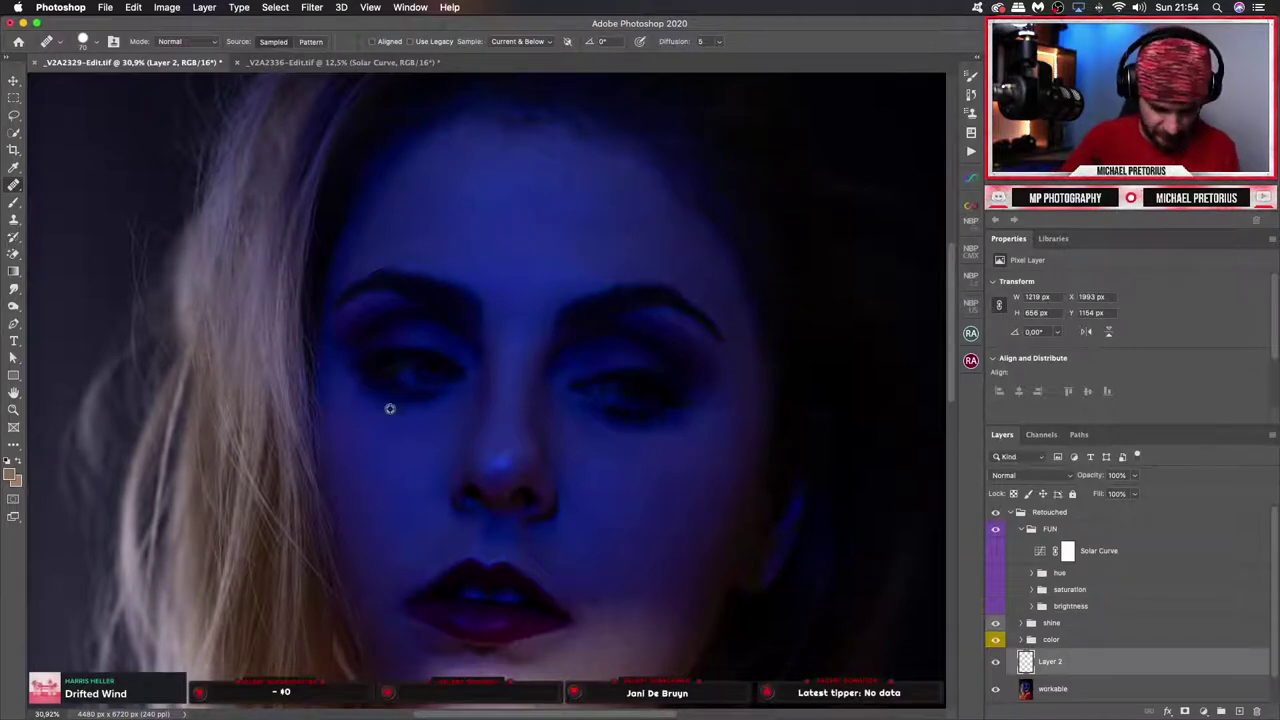
click(643, 650)
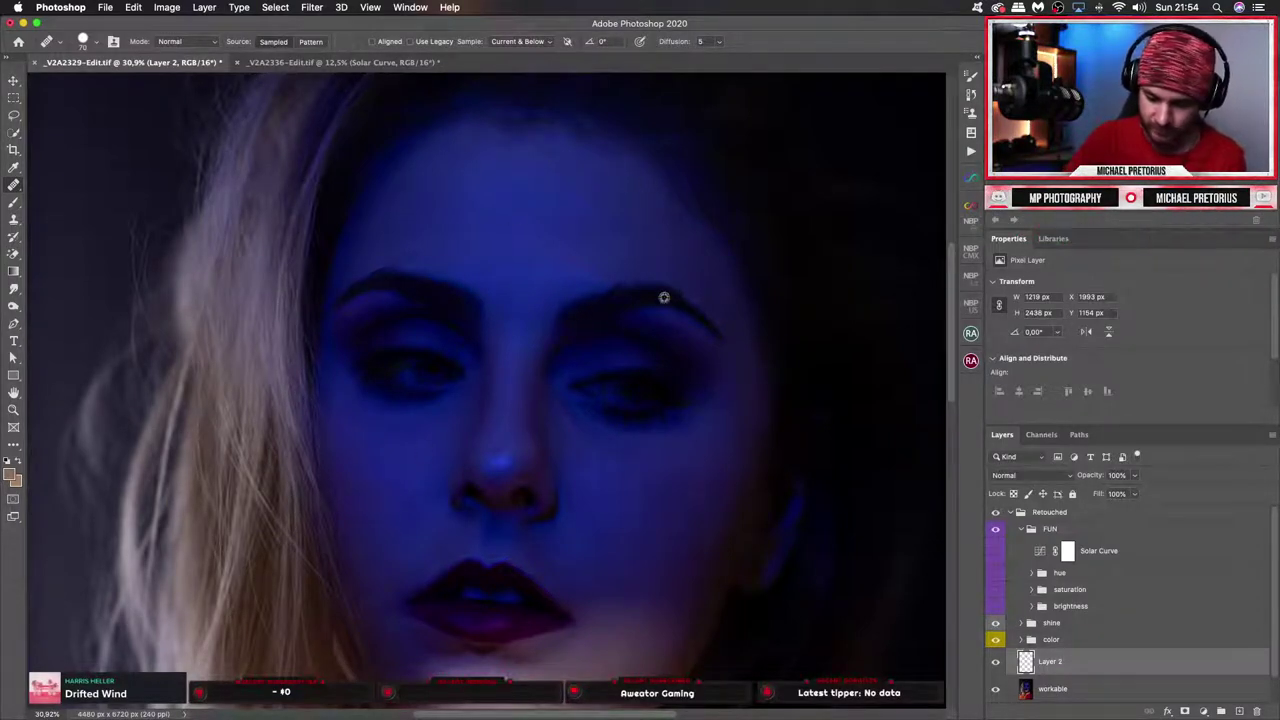
click(995, 662)
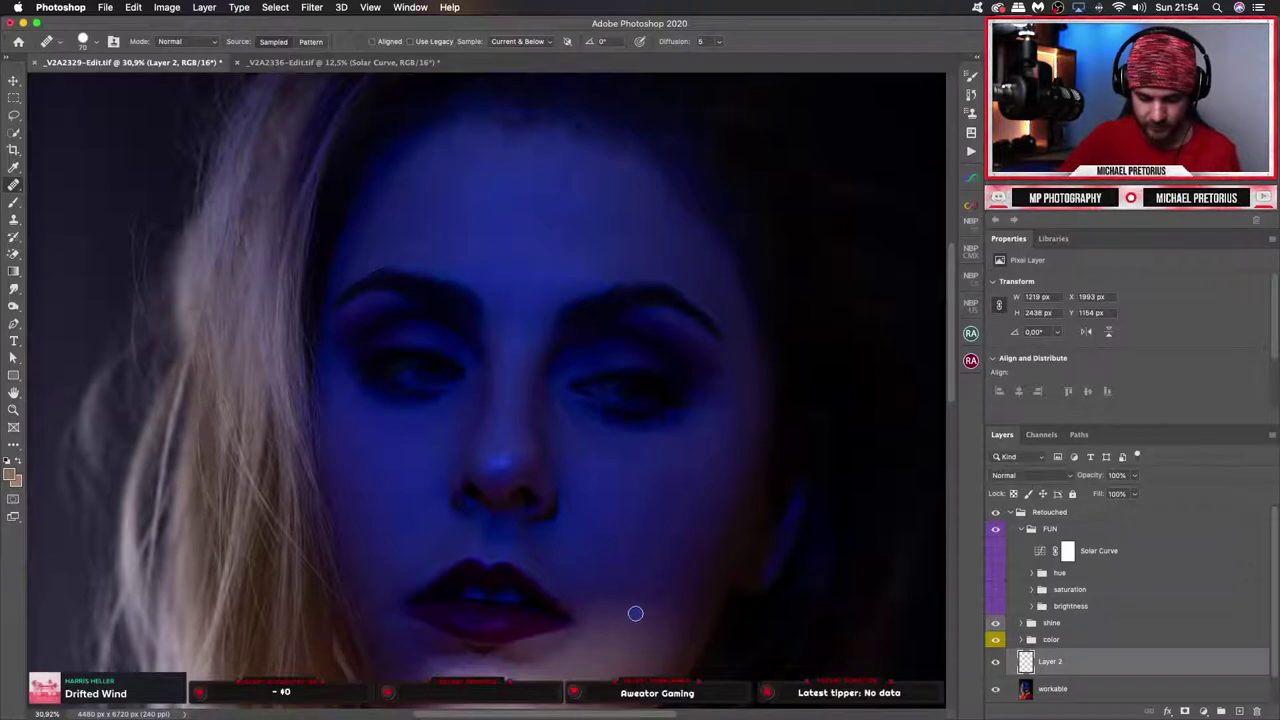
drag(632, 624, 624, 428)
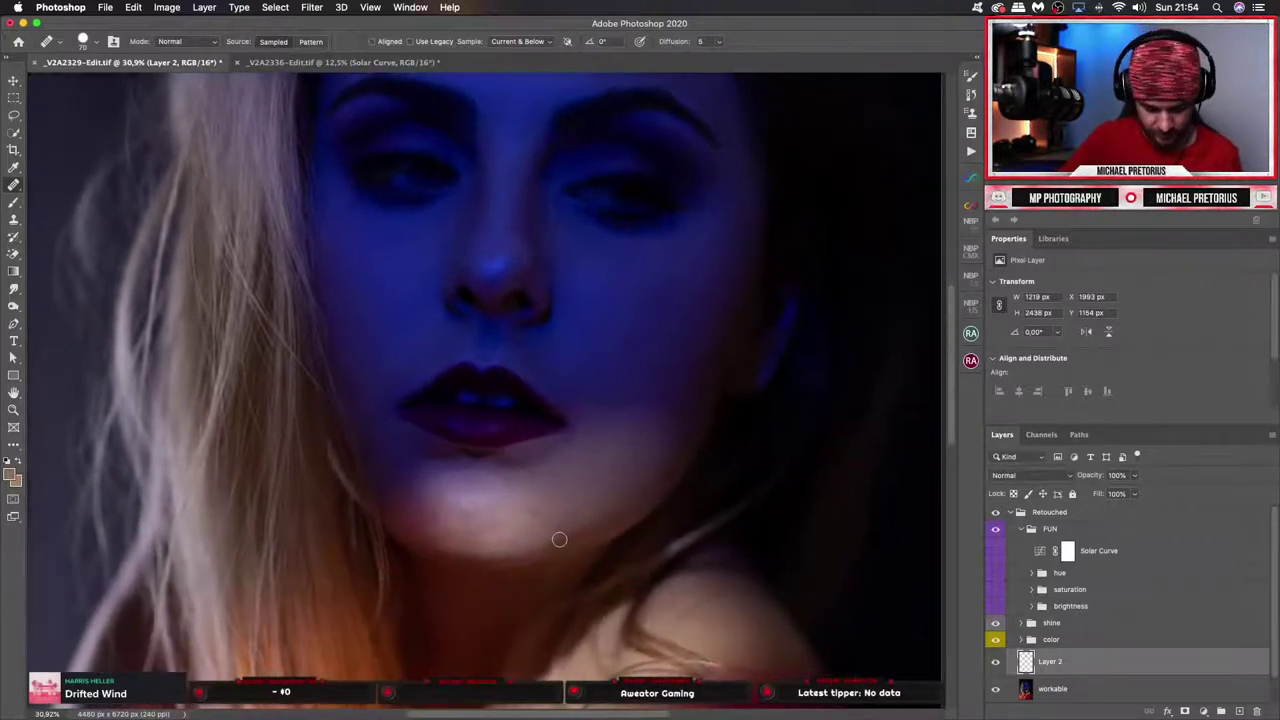
drag(543, 486, 509, 529)
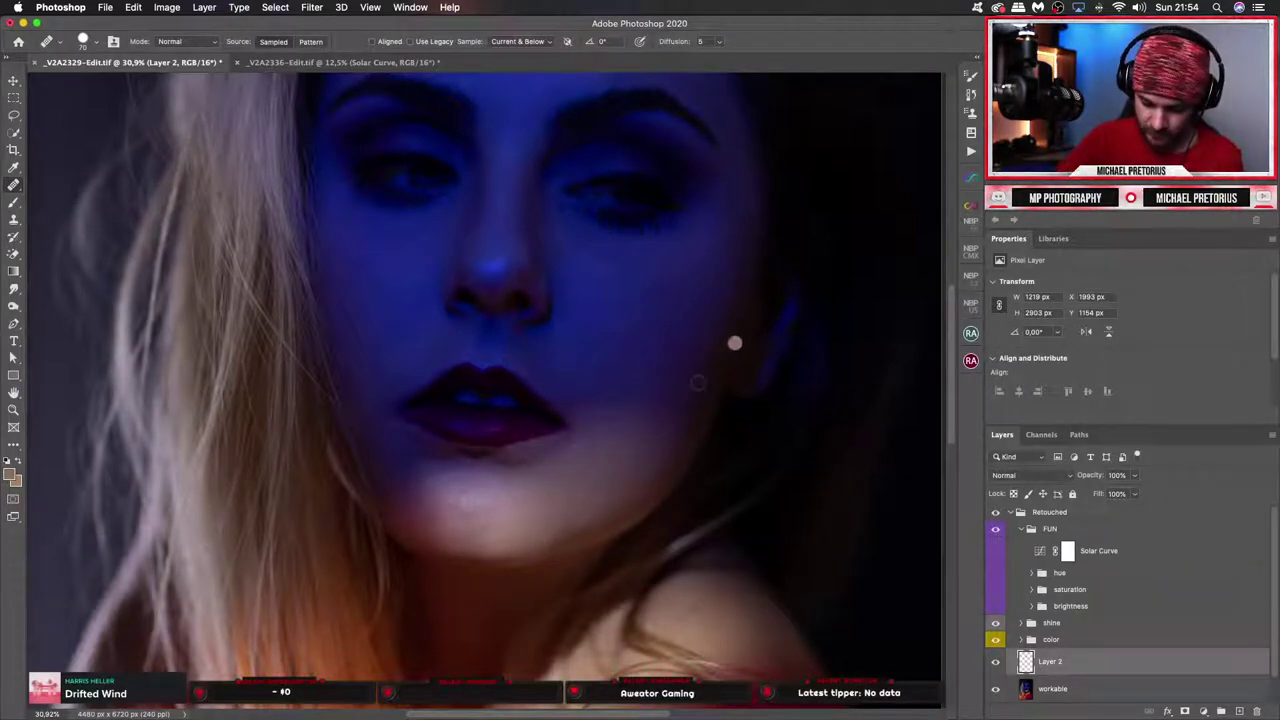
click(368, 323)
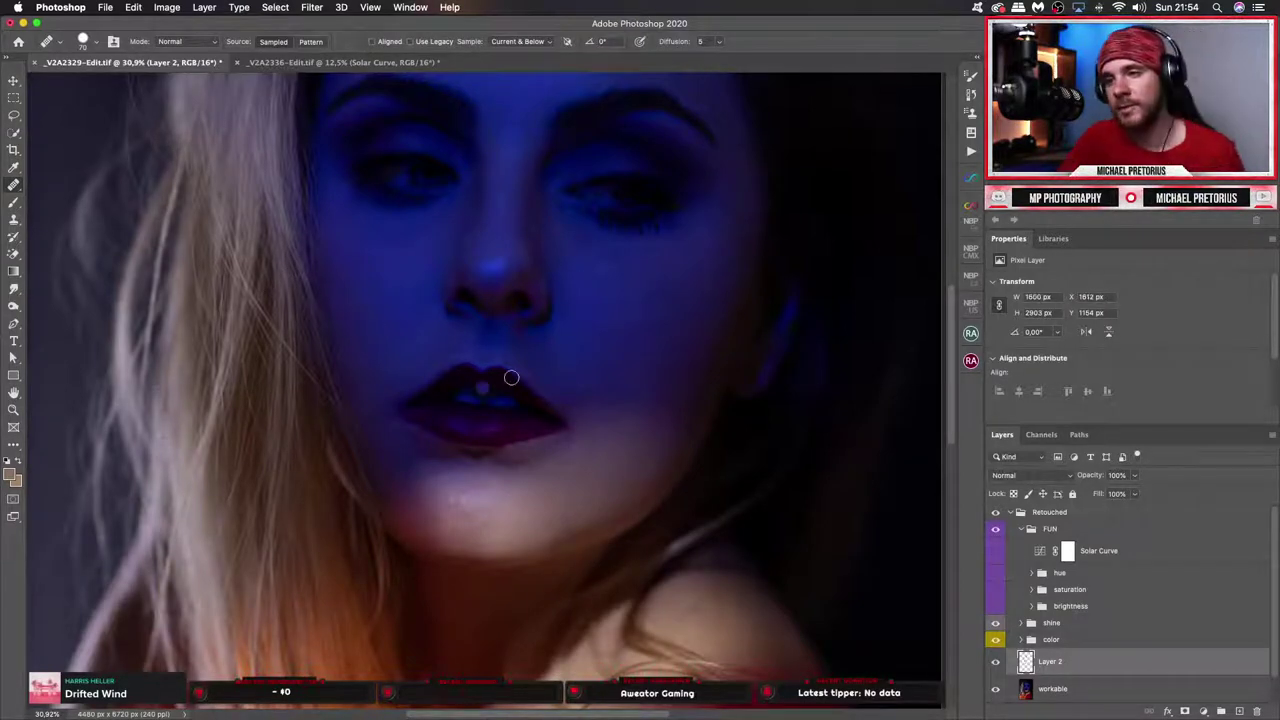
click(482, 388)
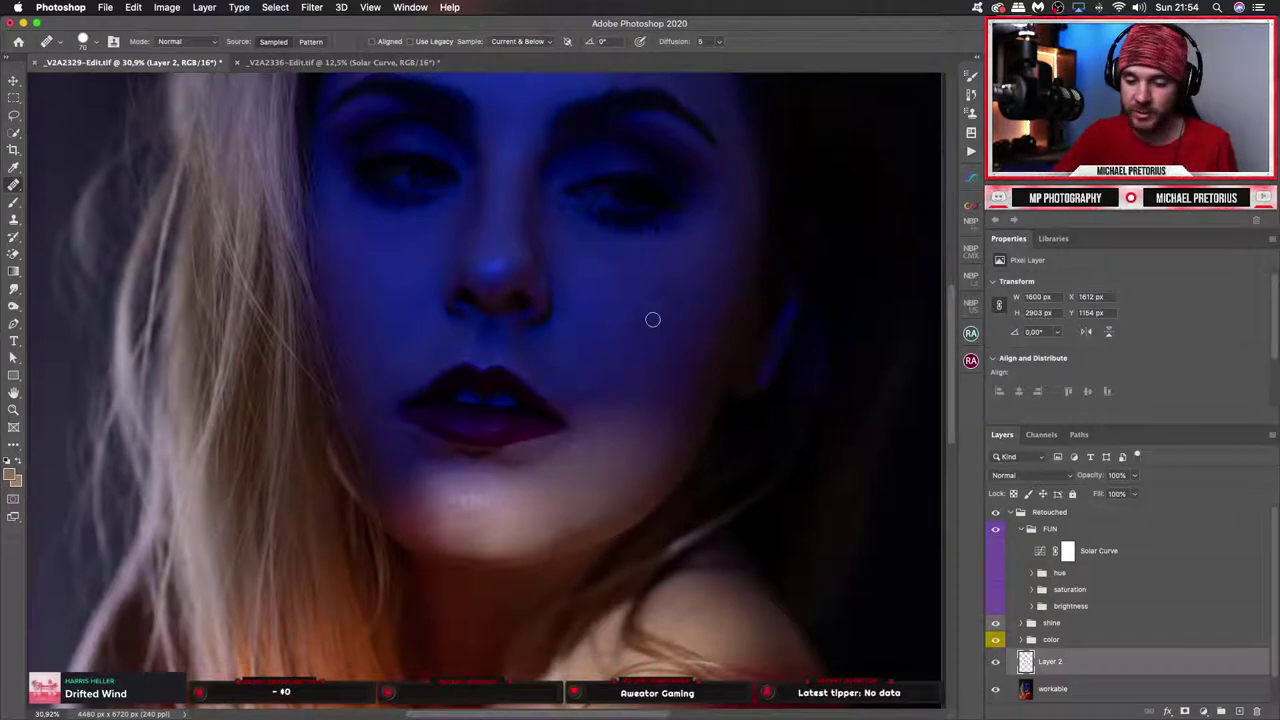
mouse_move(669, 306)
mouse_down()
mouse_move(660, 480)
mouse_move(681, 528)
mouse_move(666, 537)
mouse_up()
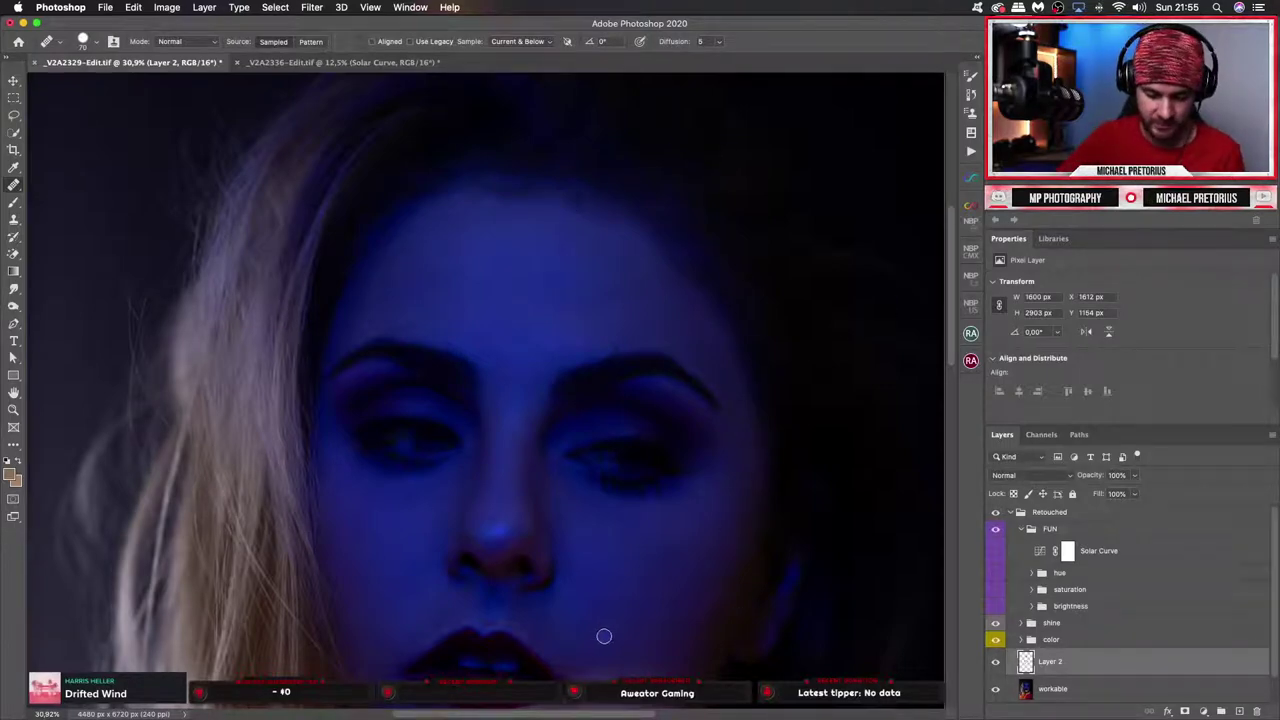
Zoom out and toggle Layer 2 to compare the retouching, then zoom back onto the face.
key(z)
alt+click(651, 559)
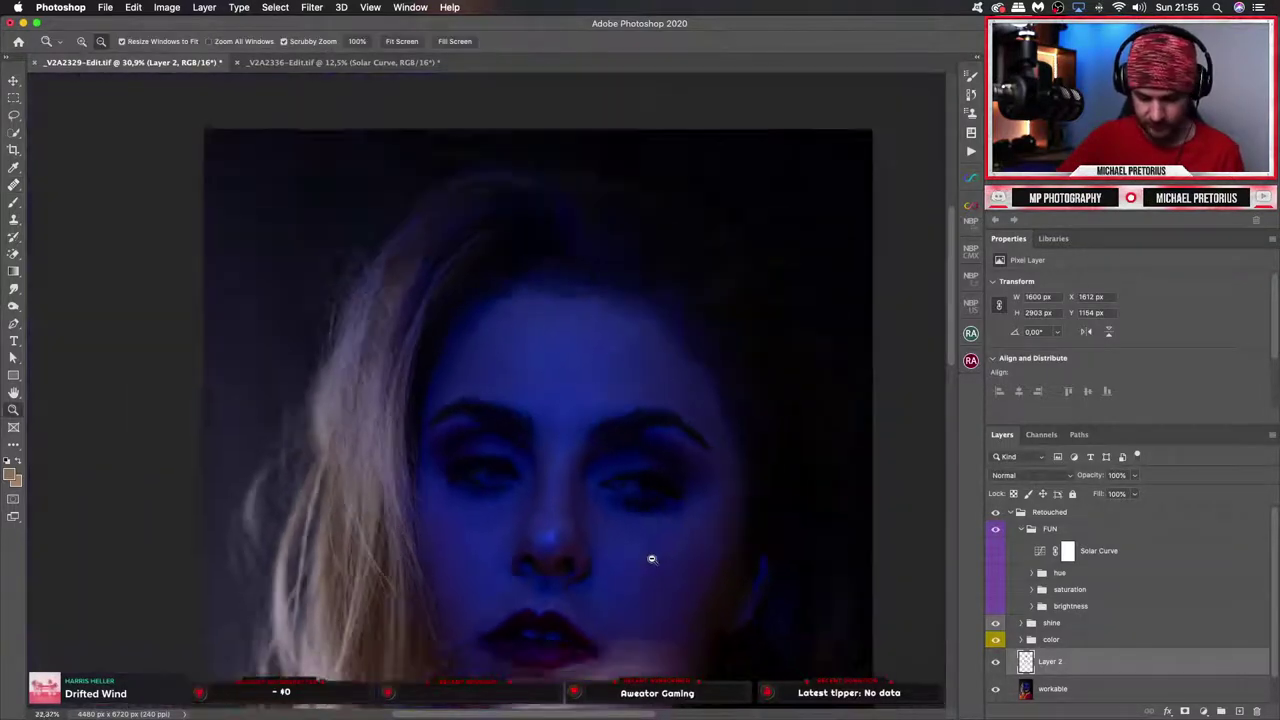
drag(651, 559, 631, 537)
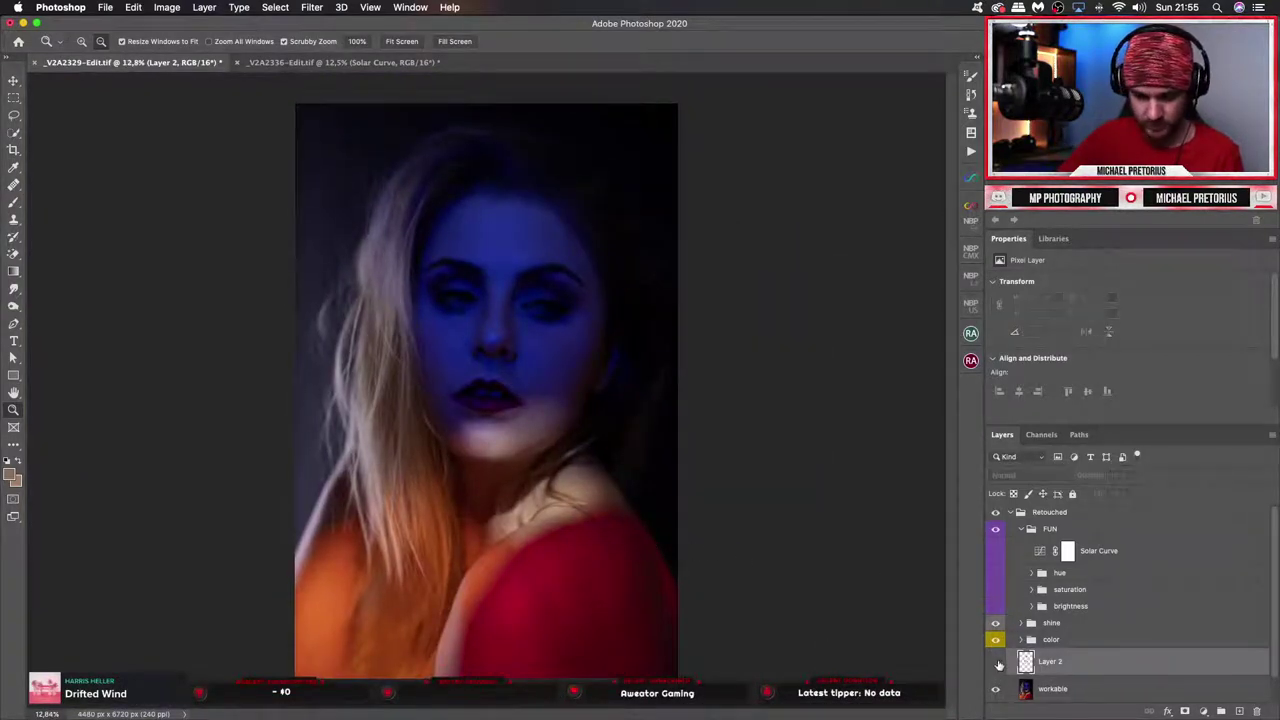
click(997, 663)
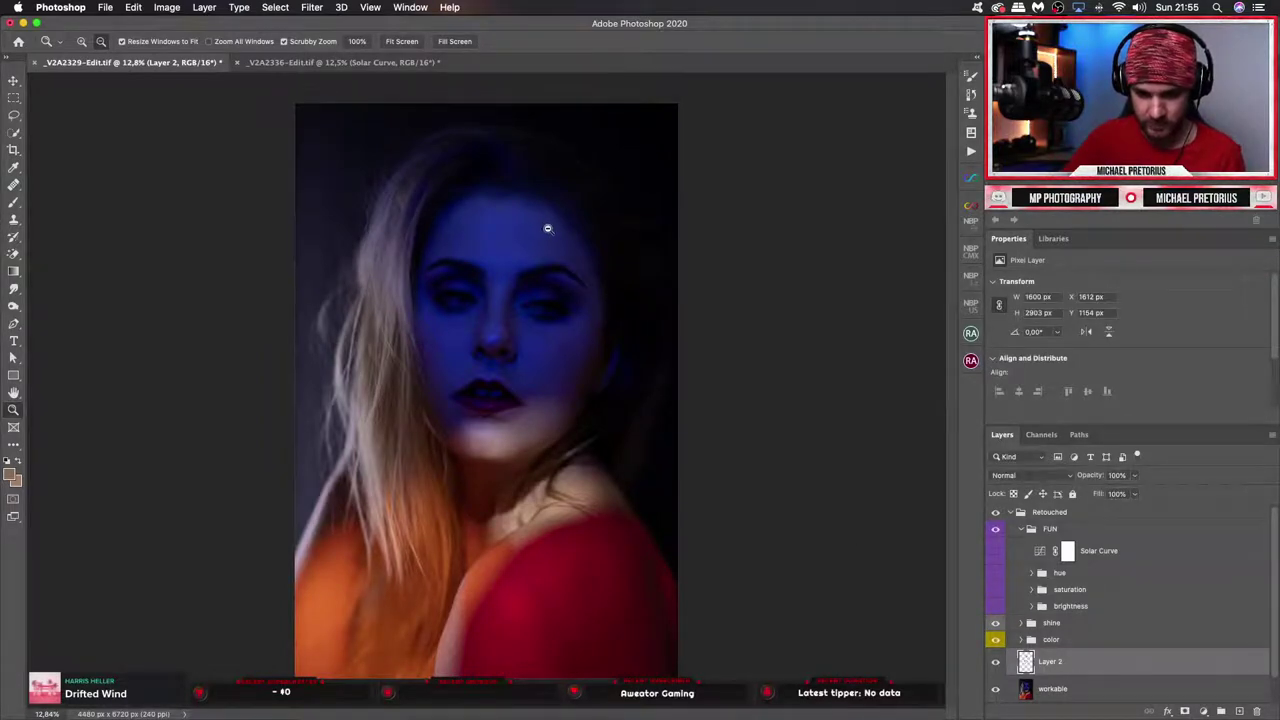
drag(547, 228, 606, 237)
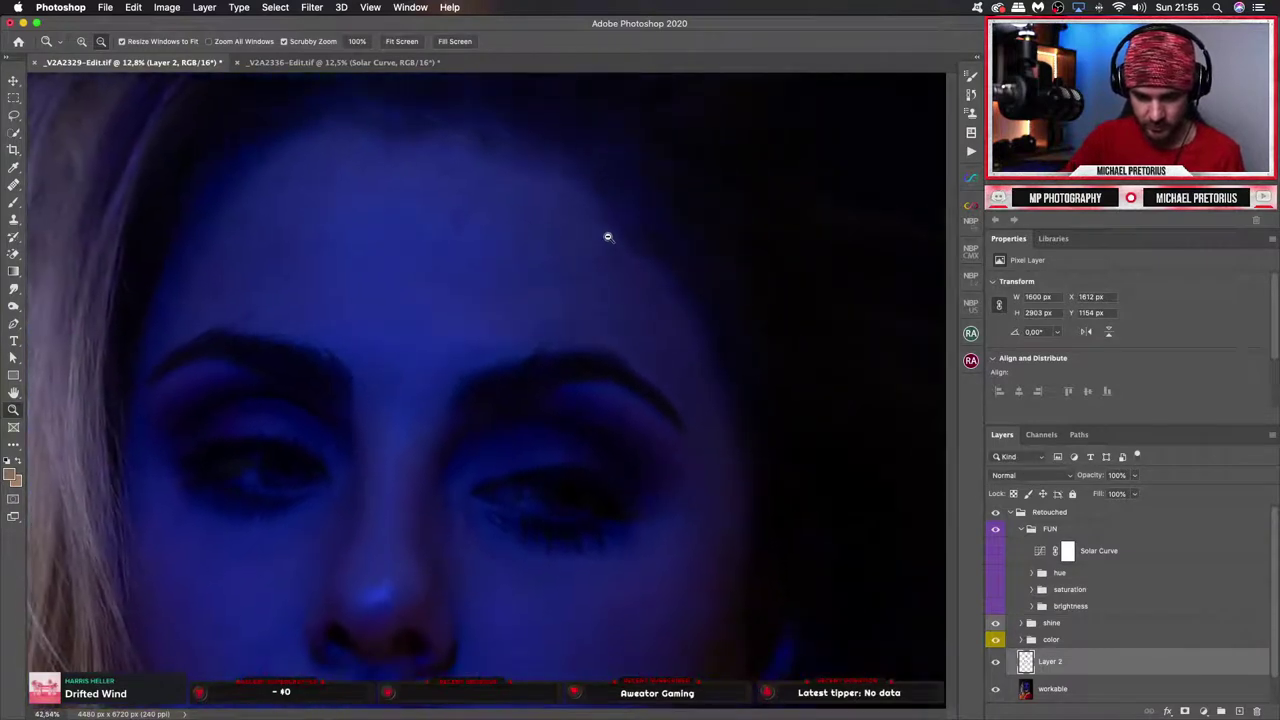
key(j)
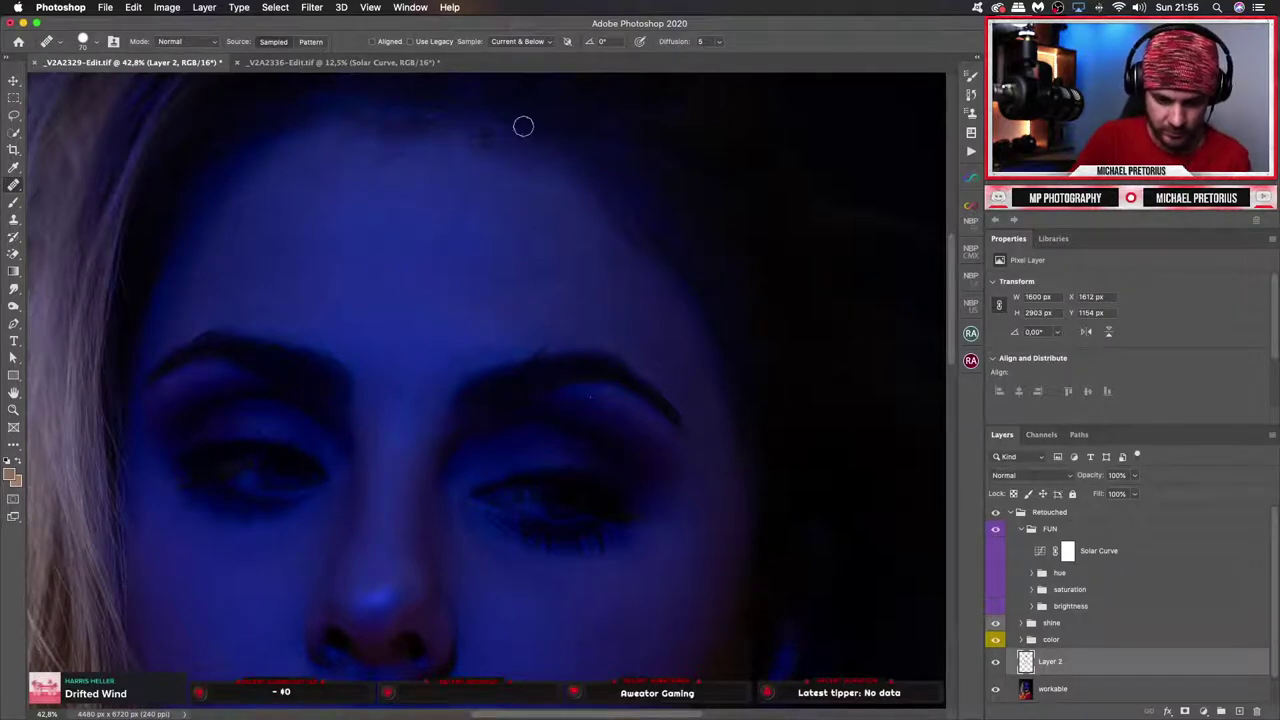
key(z)
mouse_move(541, 315)
mouse_down()
mouse_move(478, 299)
mouse_move(520, 277)
mouse_up()
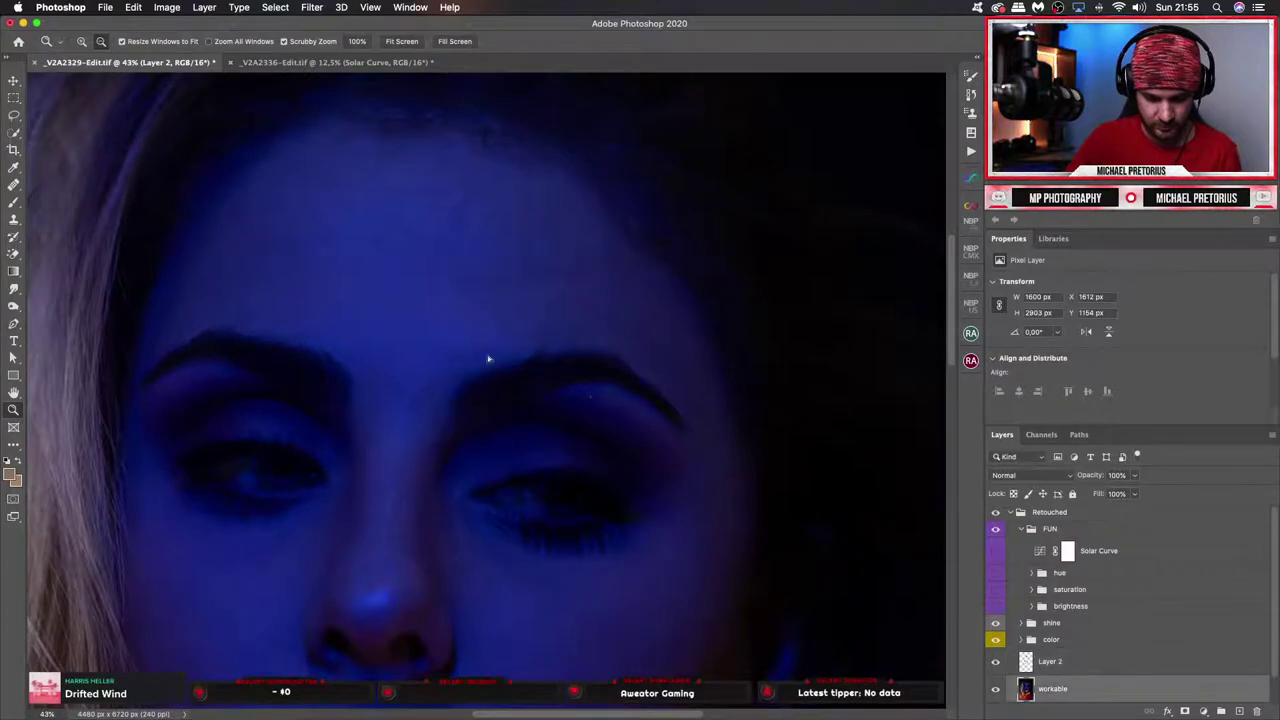
Undo the stray blue strokes on the workable layer and zoom in on the lips and chin.
super+click(540, 272)
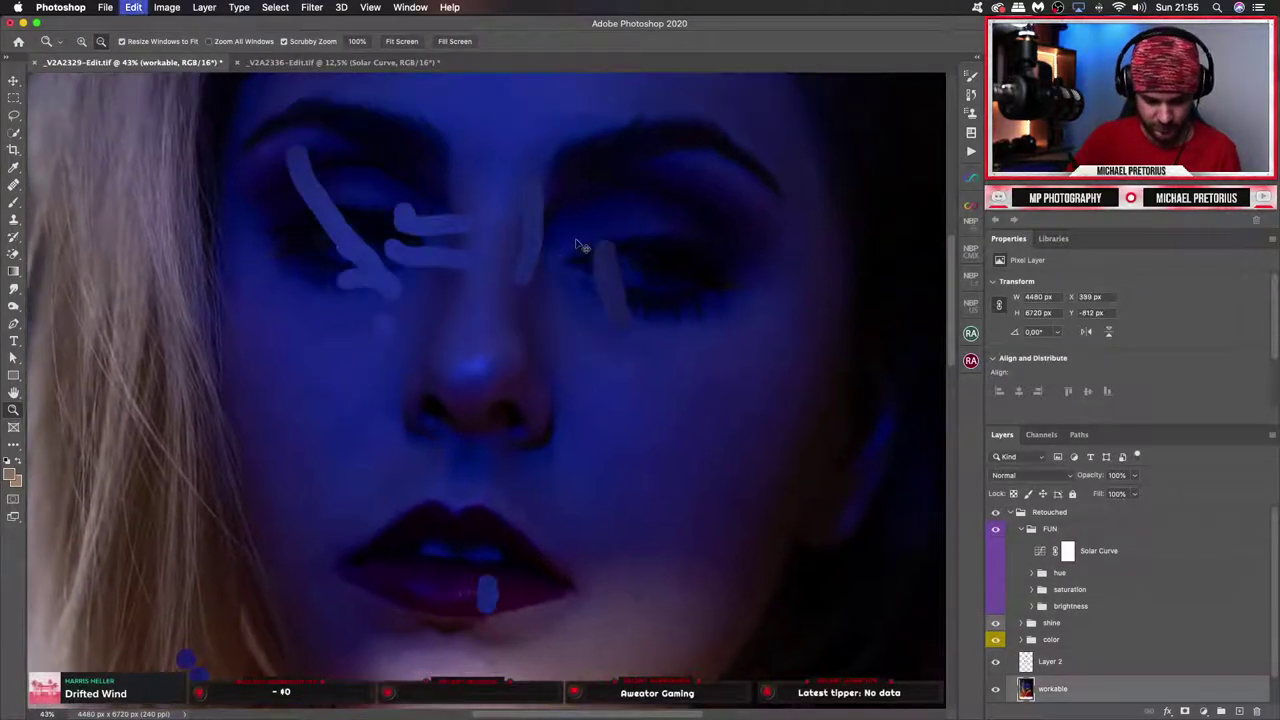
key(super+z)
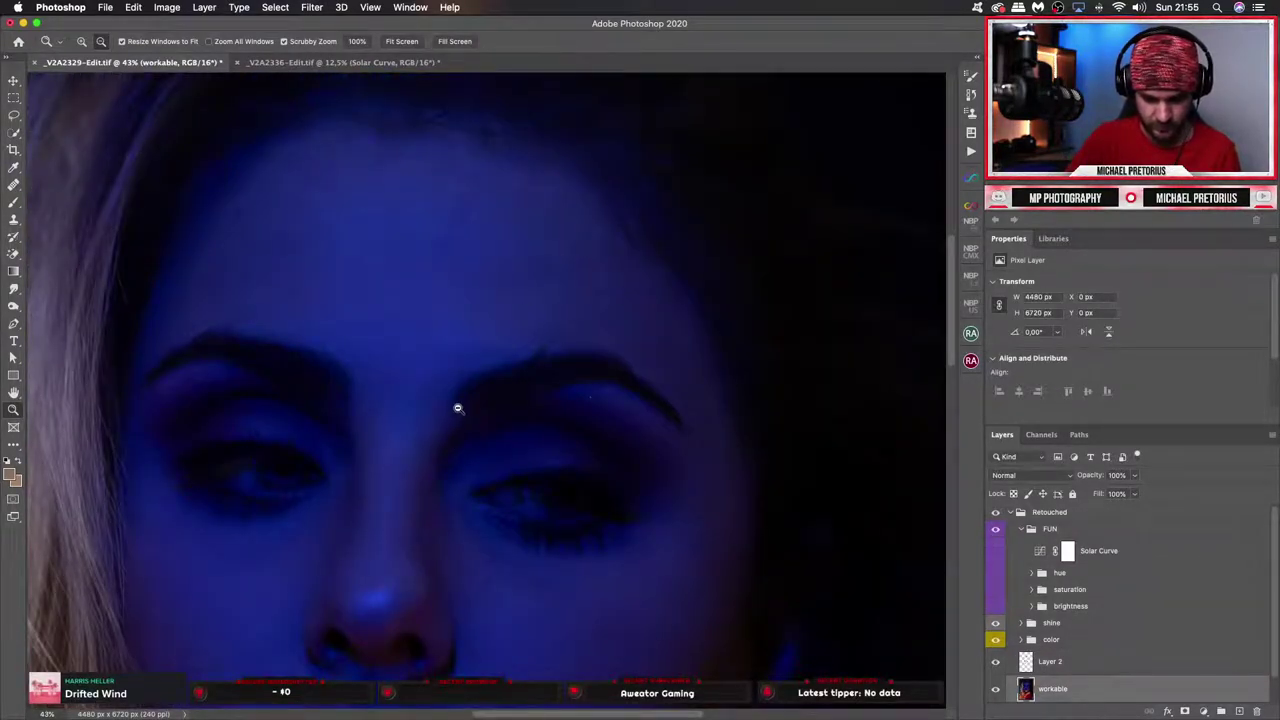
drag(447, 418, 596, 138)
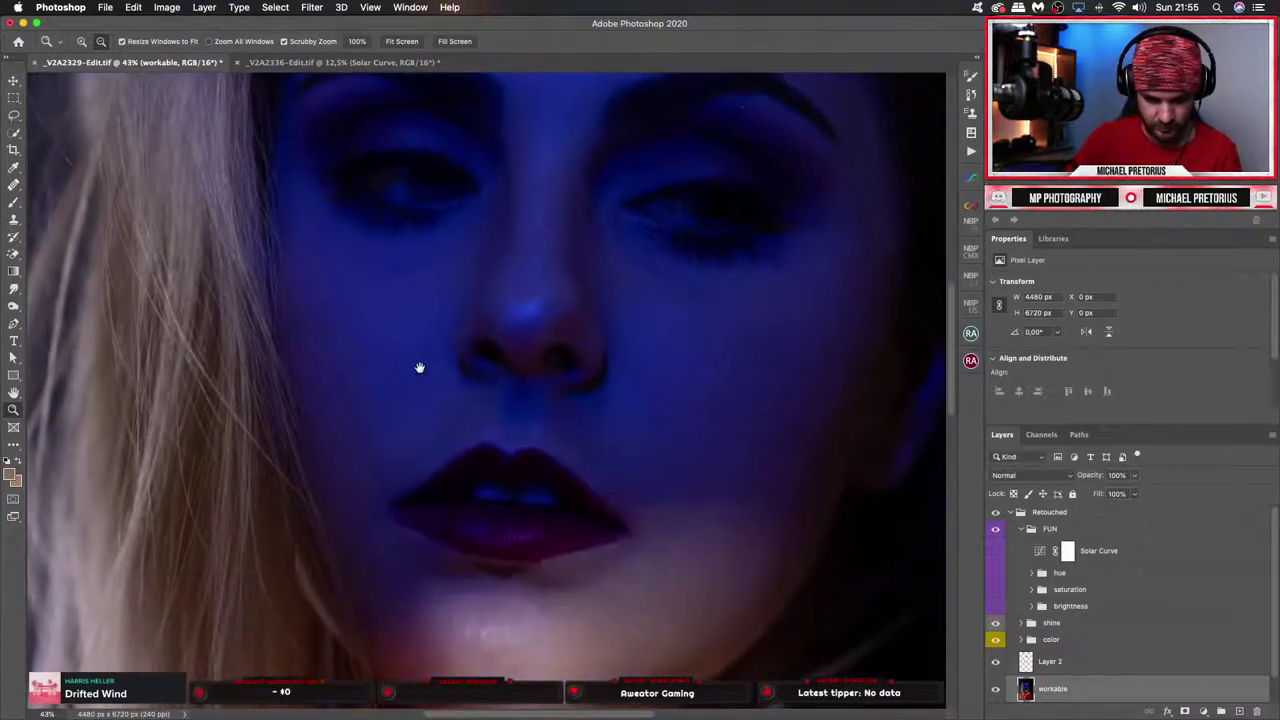
key(j)
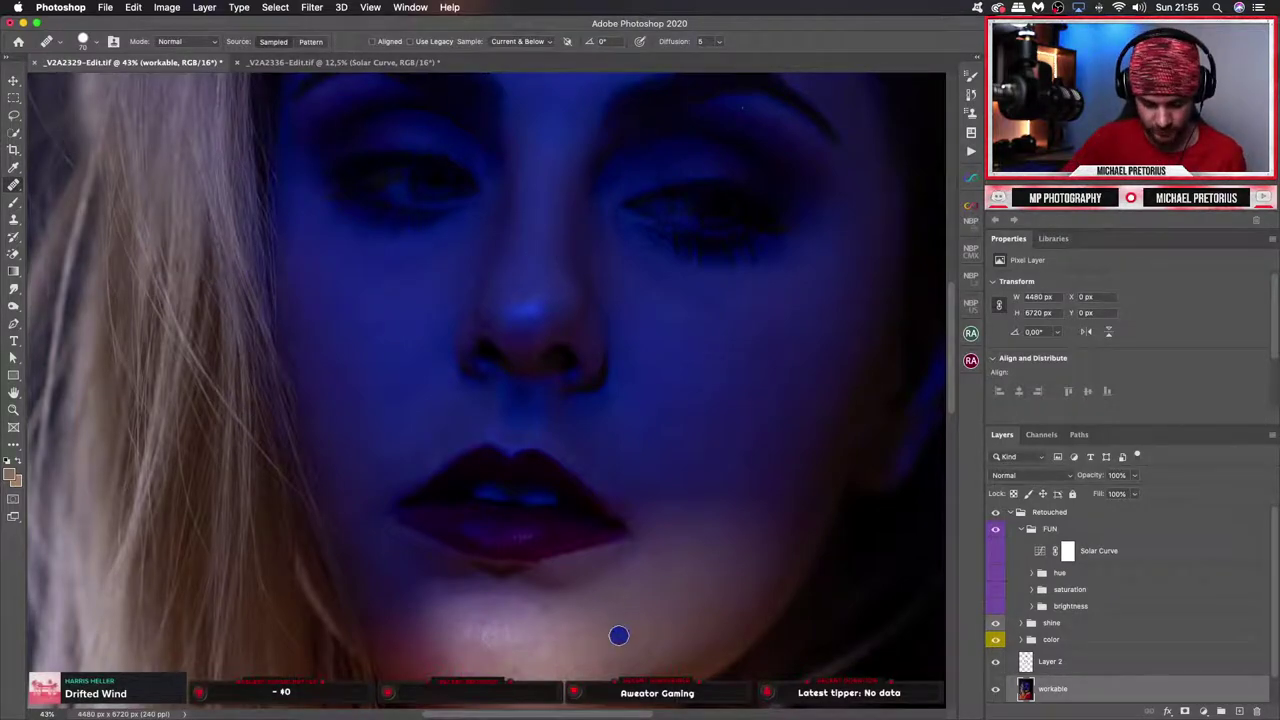
drag(618, 636, 512, 645)
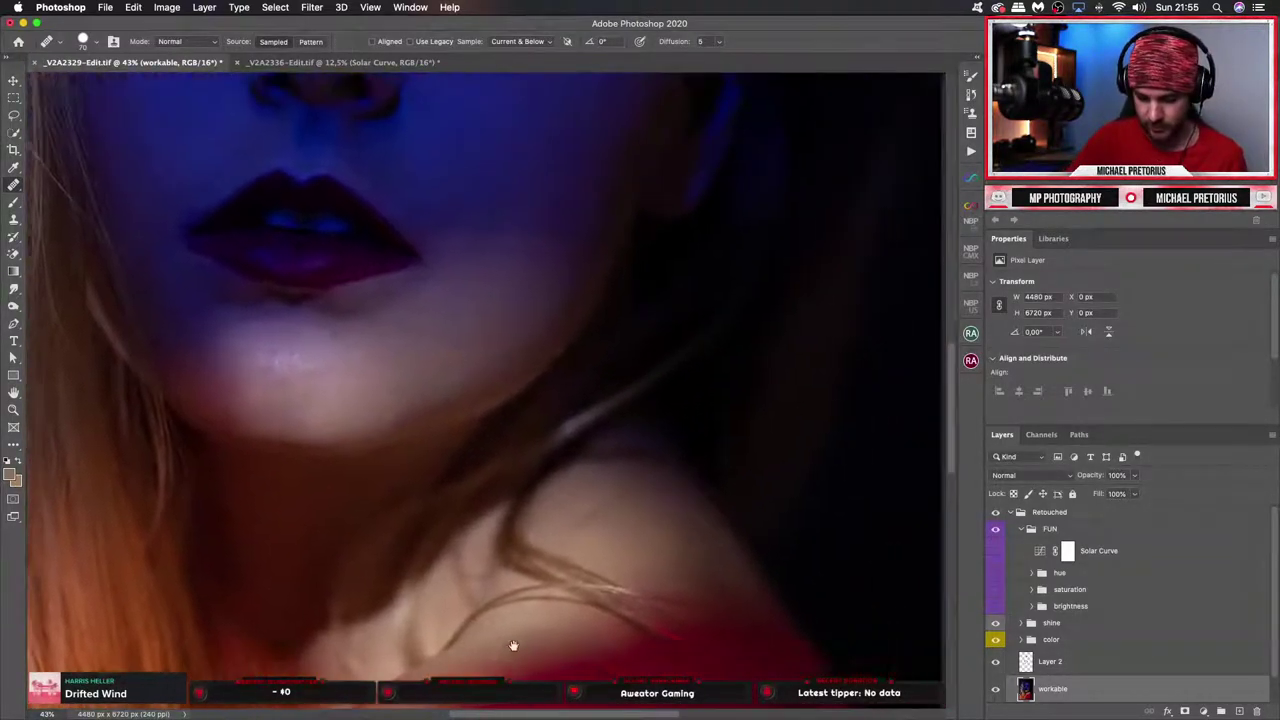
scroll(617, 591, up, 10)
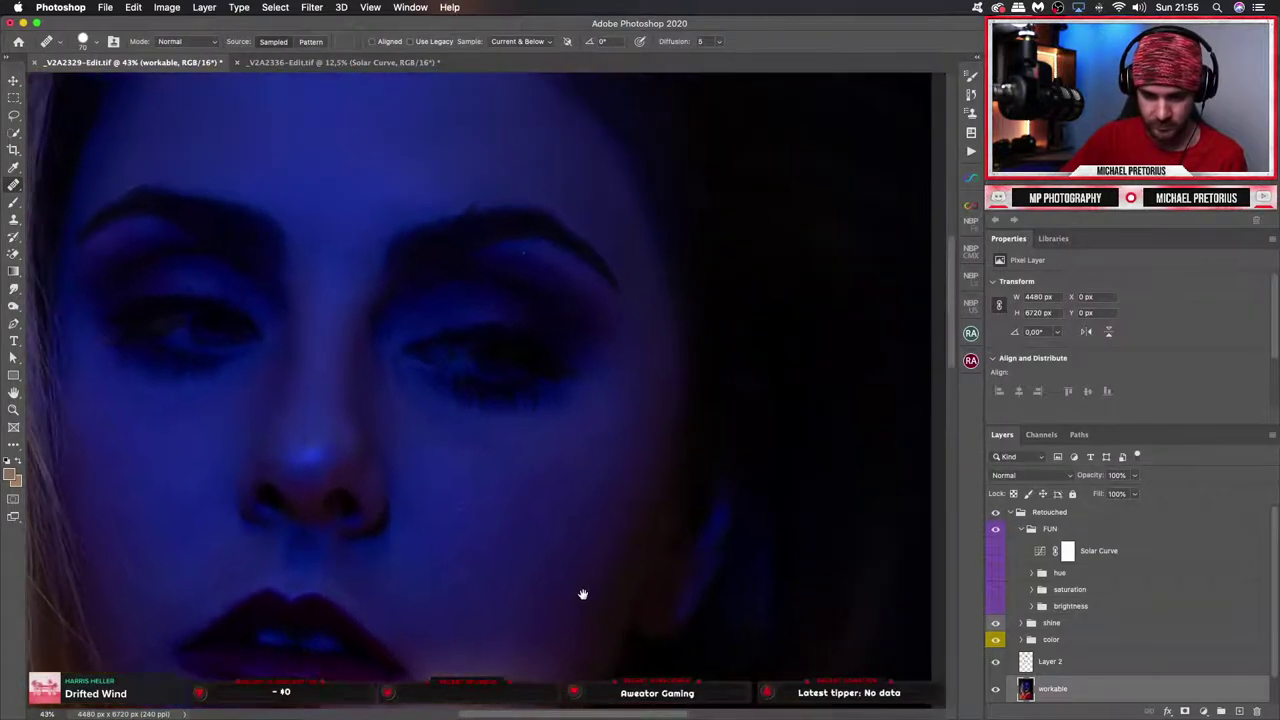
scroll(583, 595, left, 5)
scroll(583, 595, up, 3)
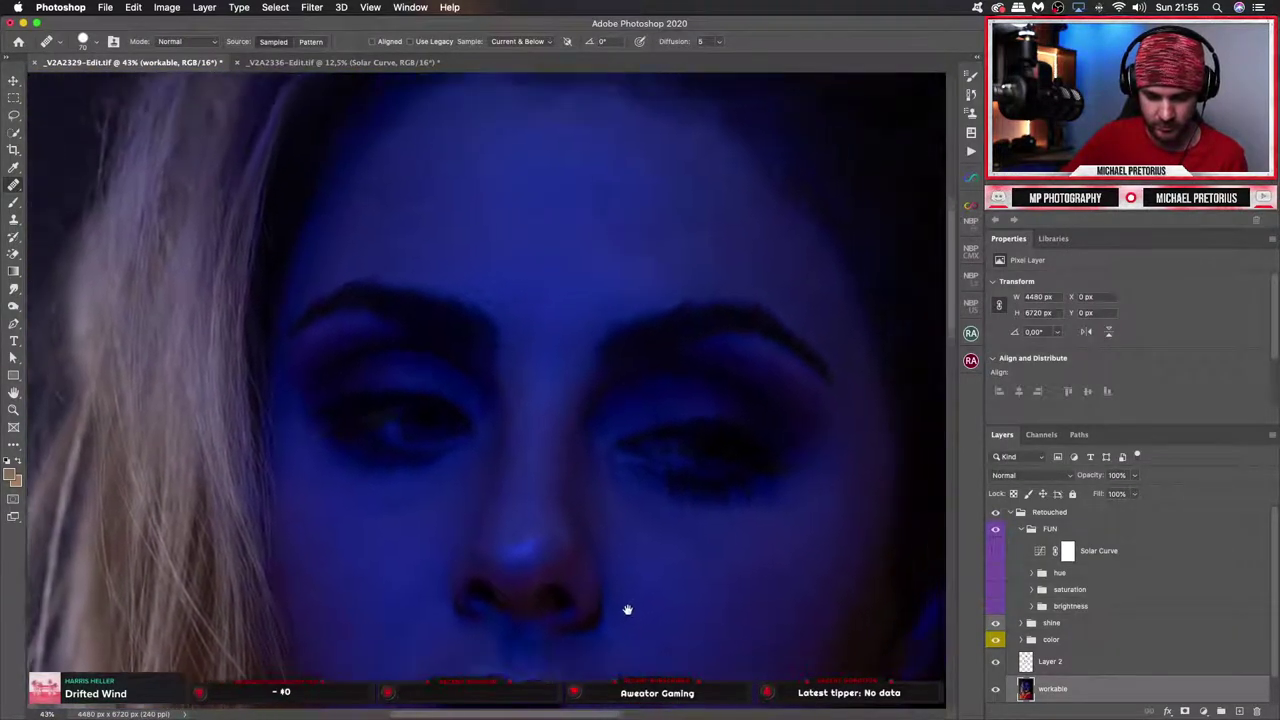
scroll(627, 609, up, 3)
scroll(627, 609, right, 1)
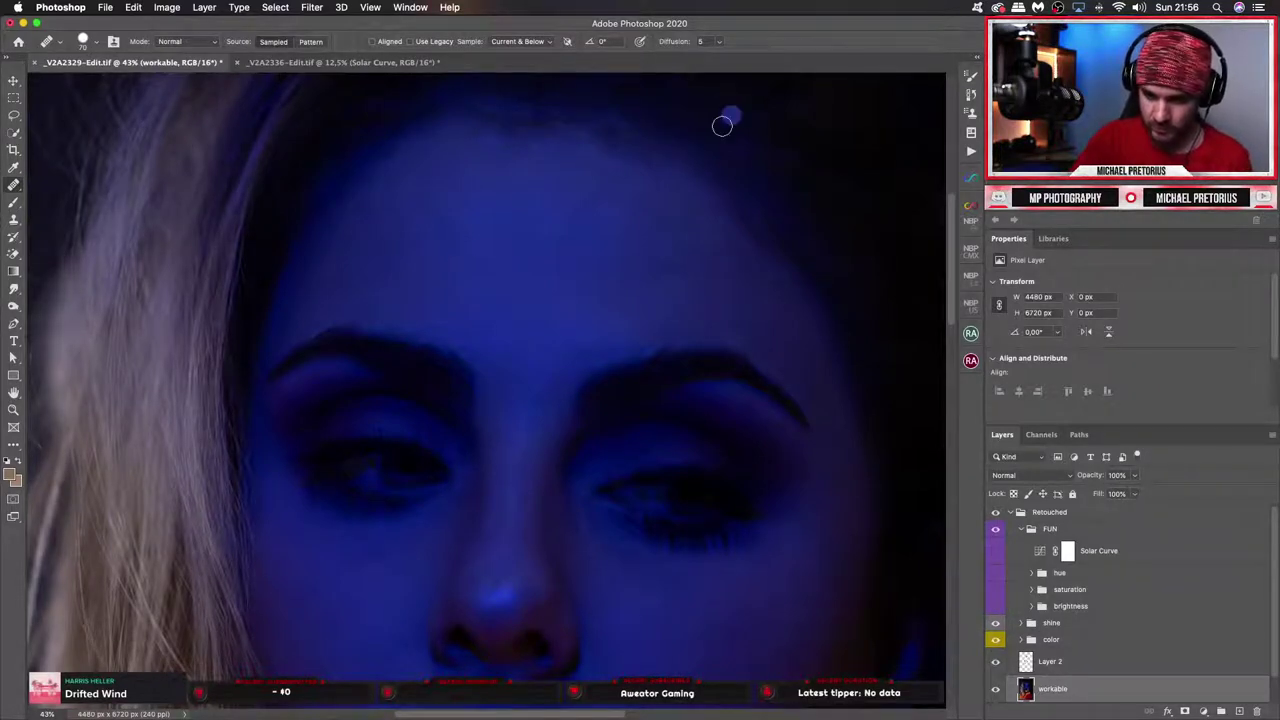
drag(668, 325, 581, 369)
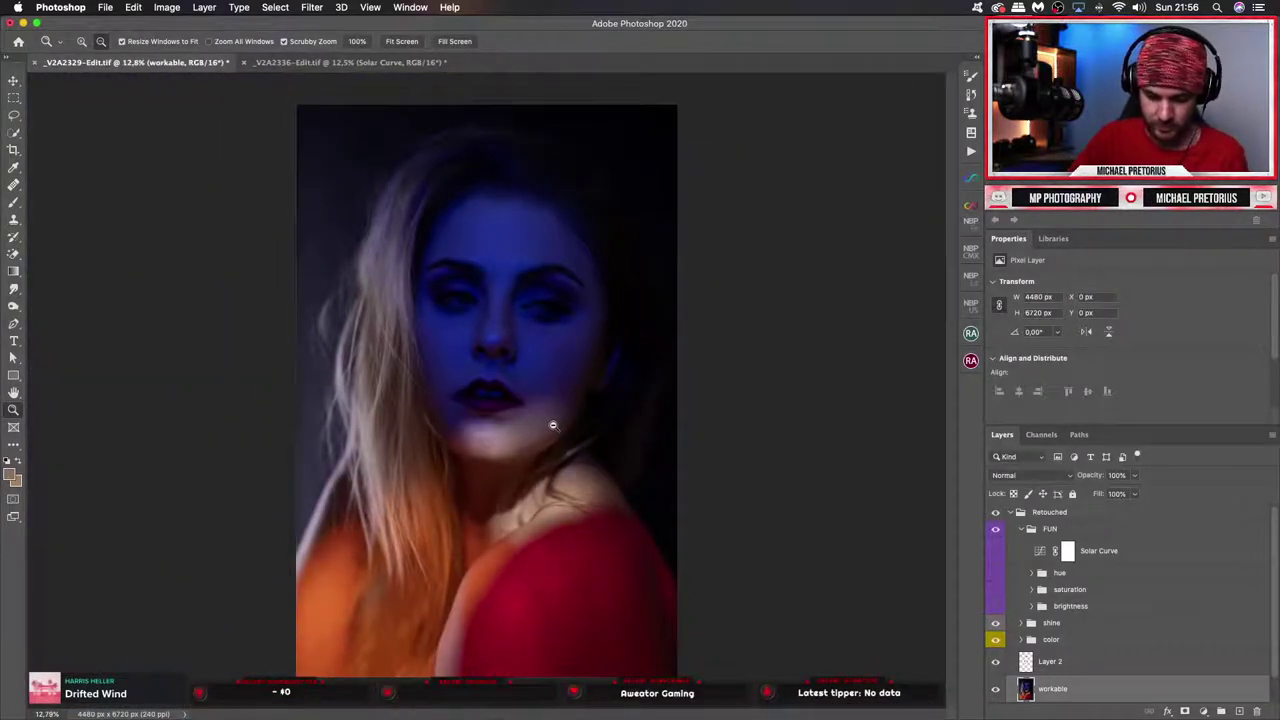
drag(522, 410, 583, 363)
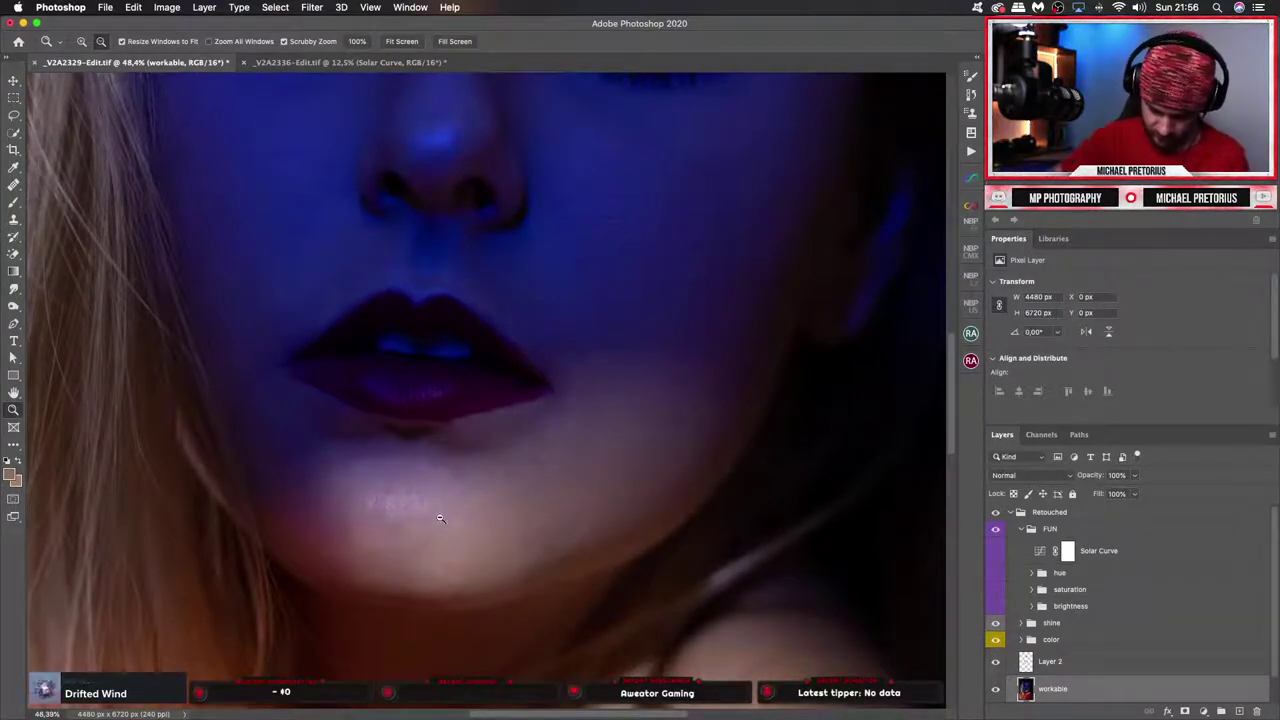
Set the Healing Brush source on clean skin below the lower lip, then zoom out.
key(j)
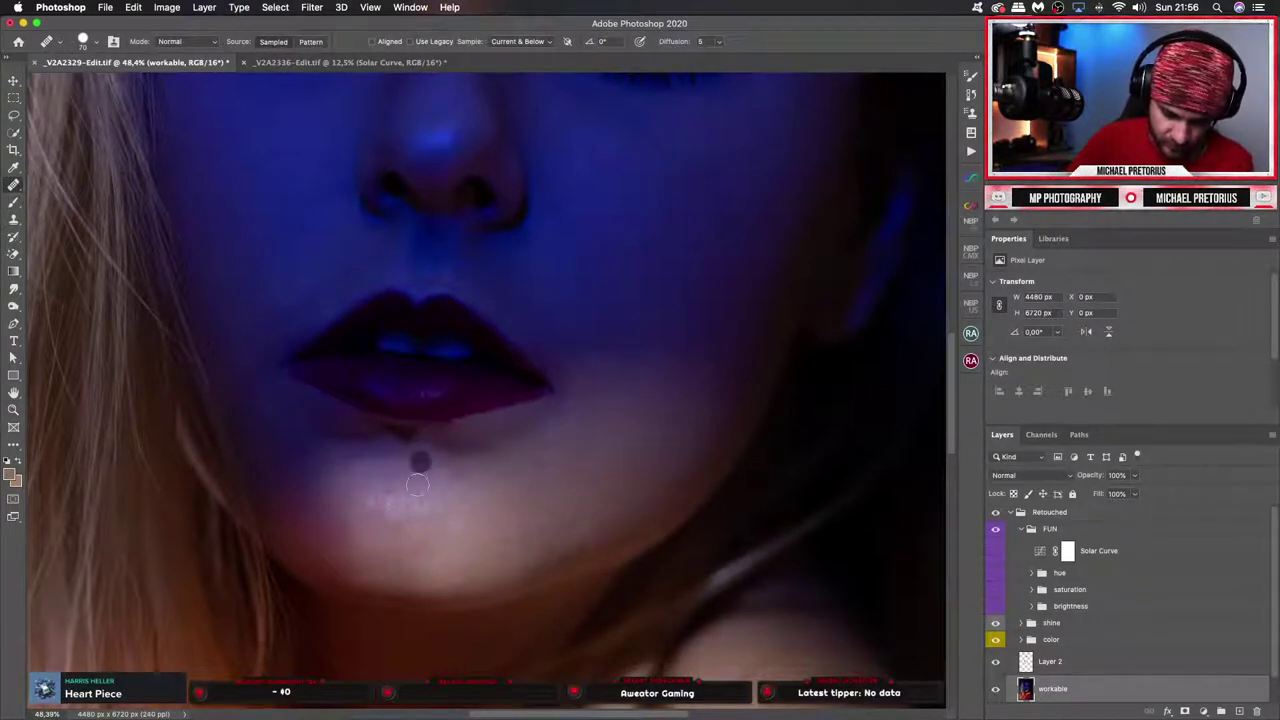
alt+click(368, 432)
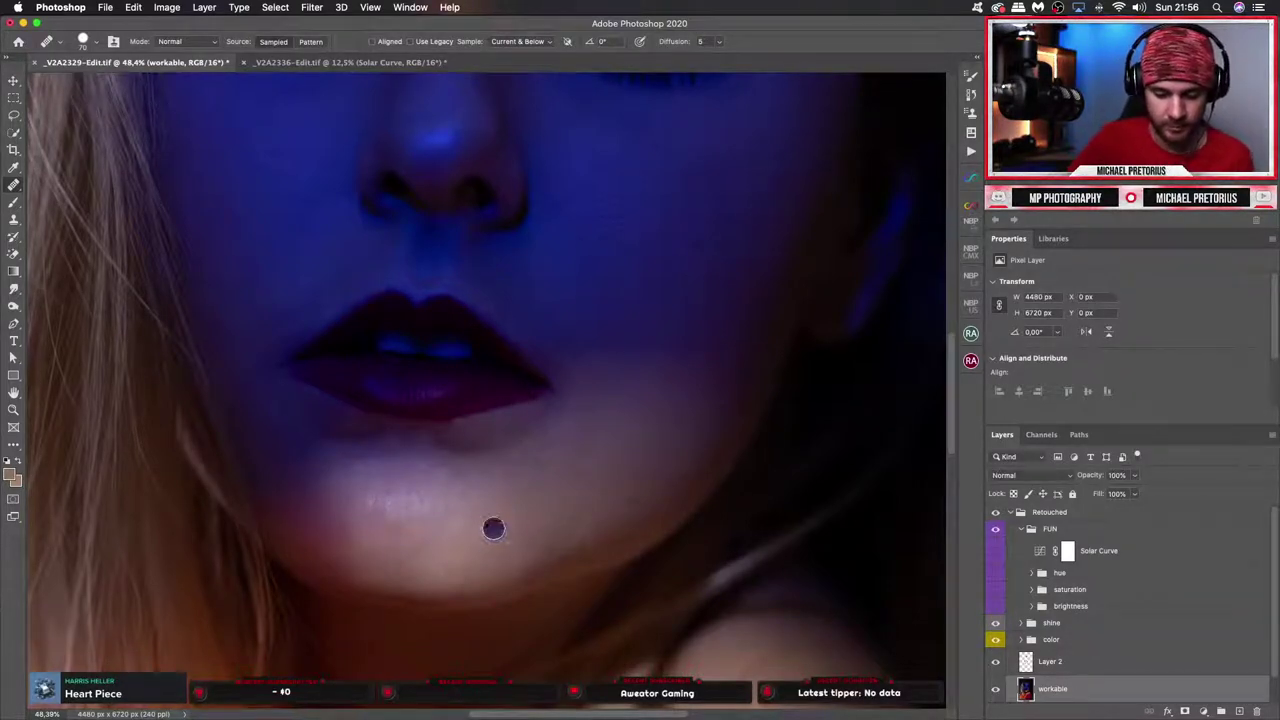
key(z)
drag(669, 540, 578, 538)
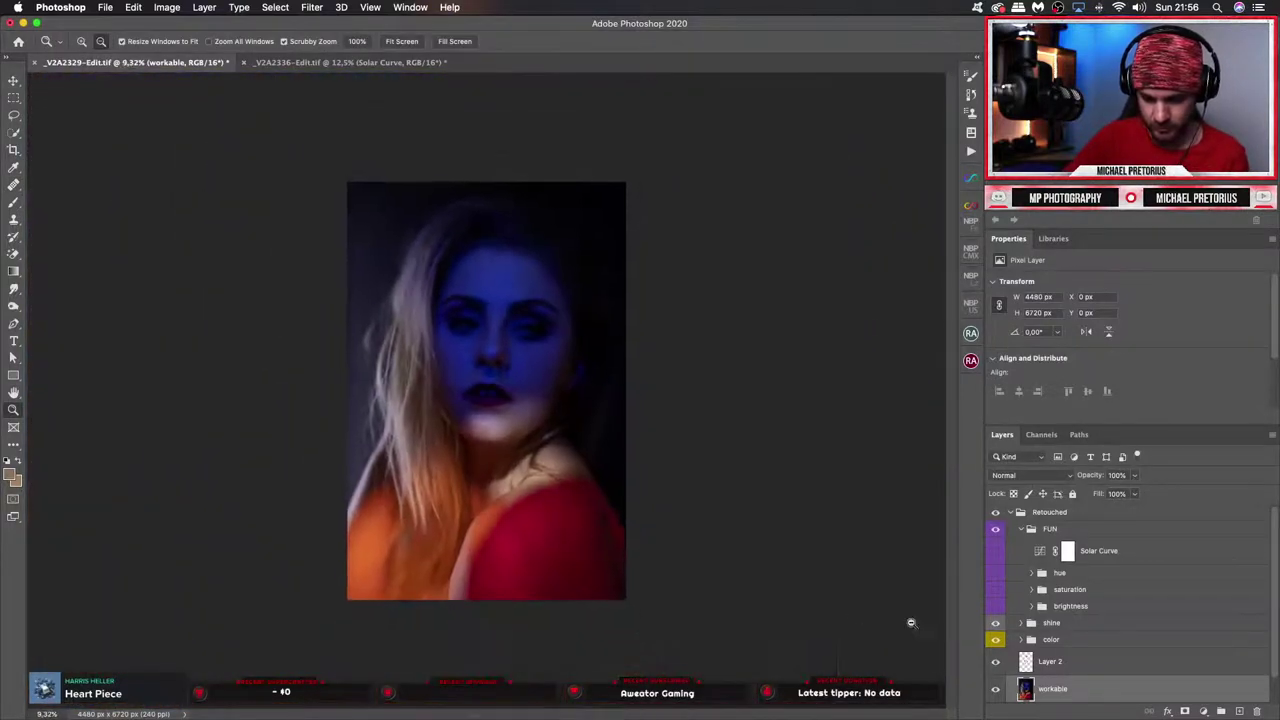
On Layer 2, heal the blemish below the lower lip, undoing two unsatisfactory strokes.
click(1018, 667)
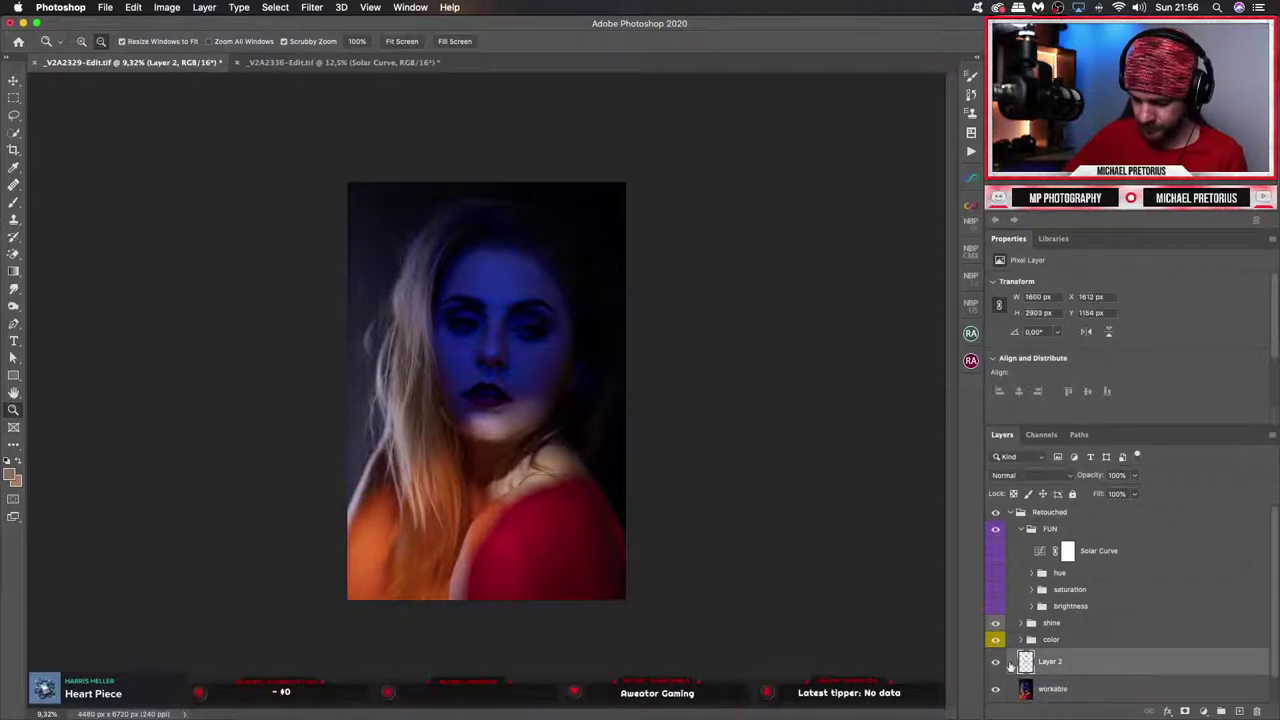
drag(490, 388, 580, 369)
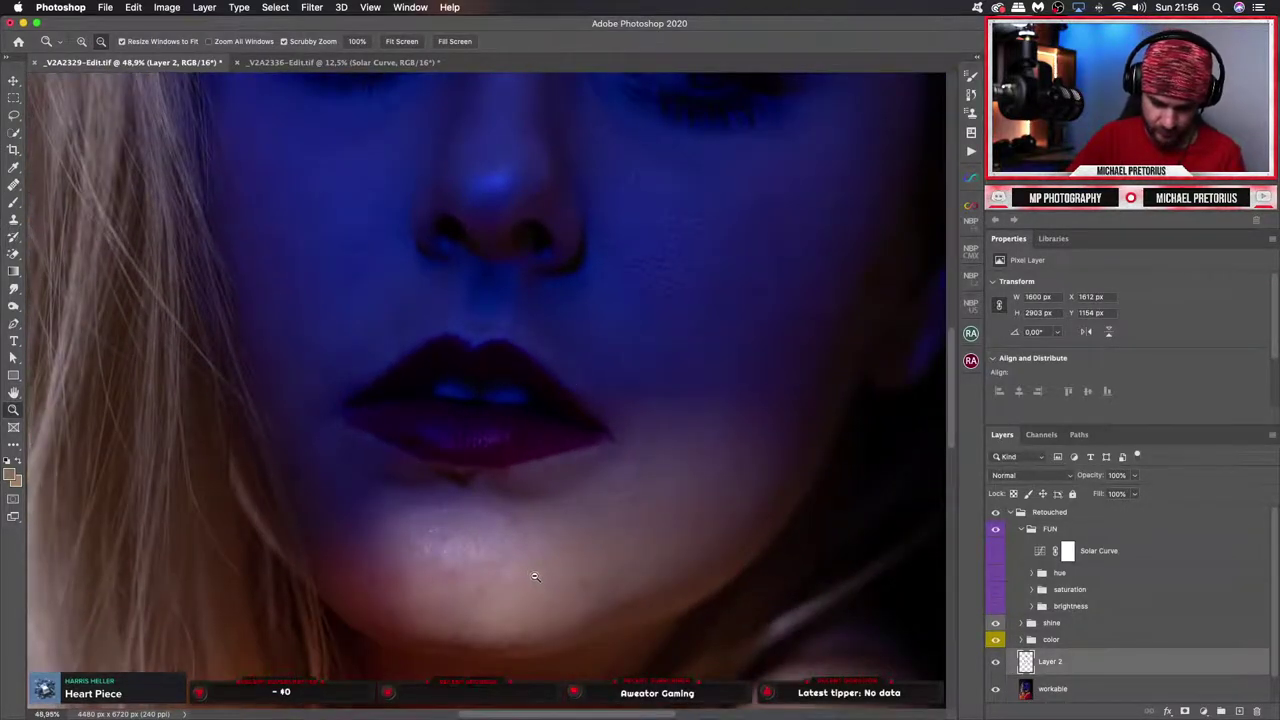
mouse_move(535, 576)
mouse_down()
mouse_move(528, 506)
mouse_move(457, 524)
mouse_move(580, 523)
mouse_up()
key(j)
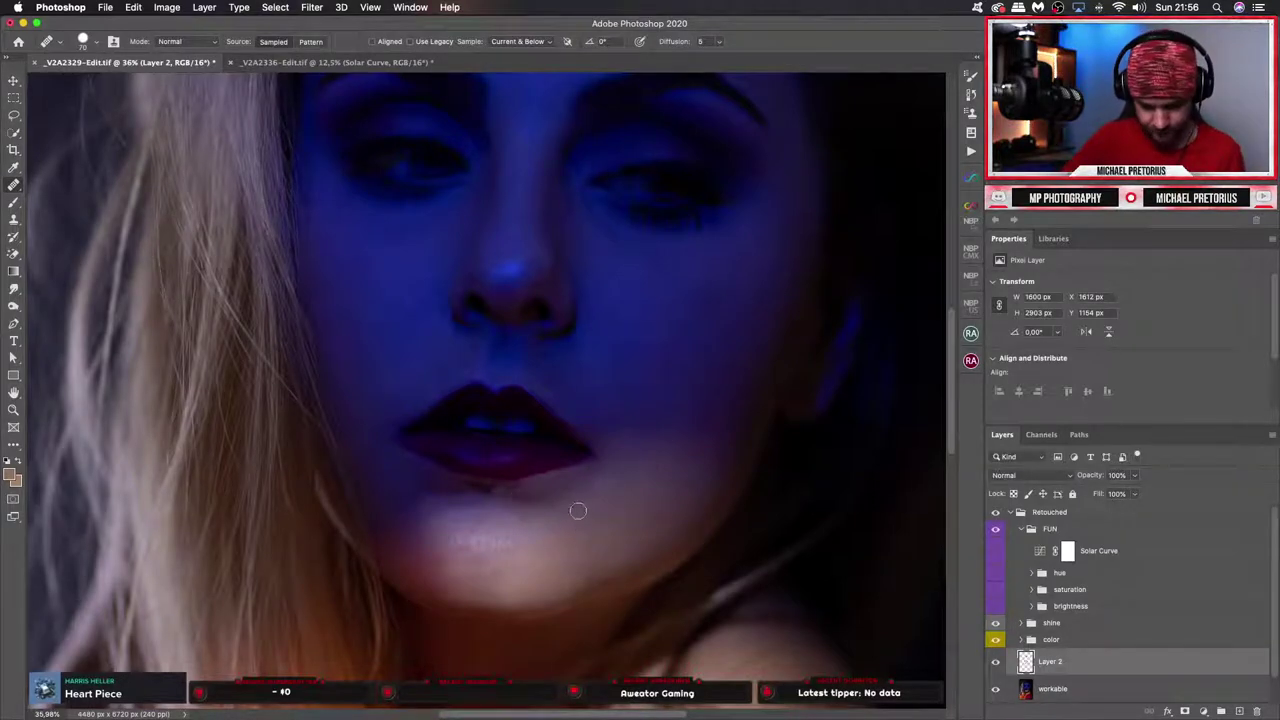
click(522, 496)
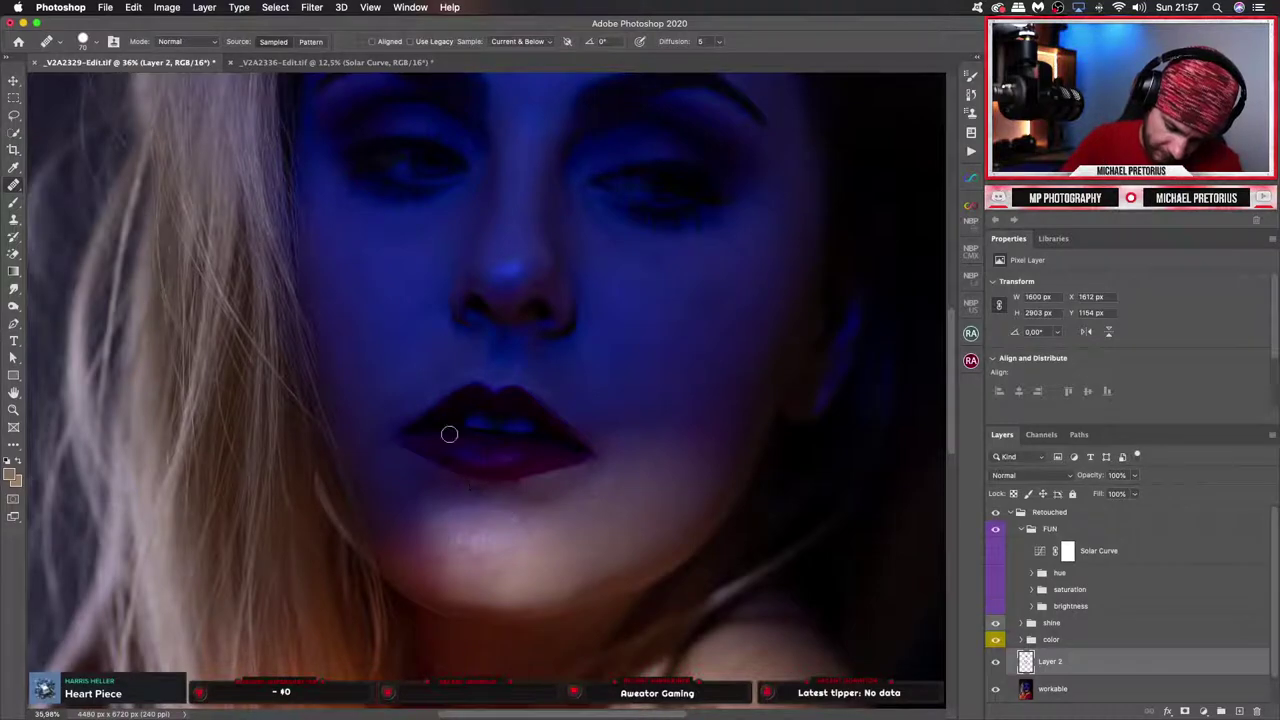
key(super+z)
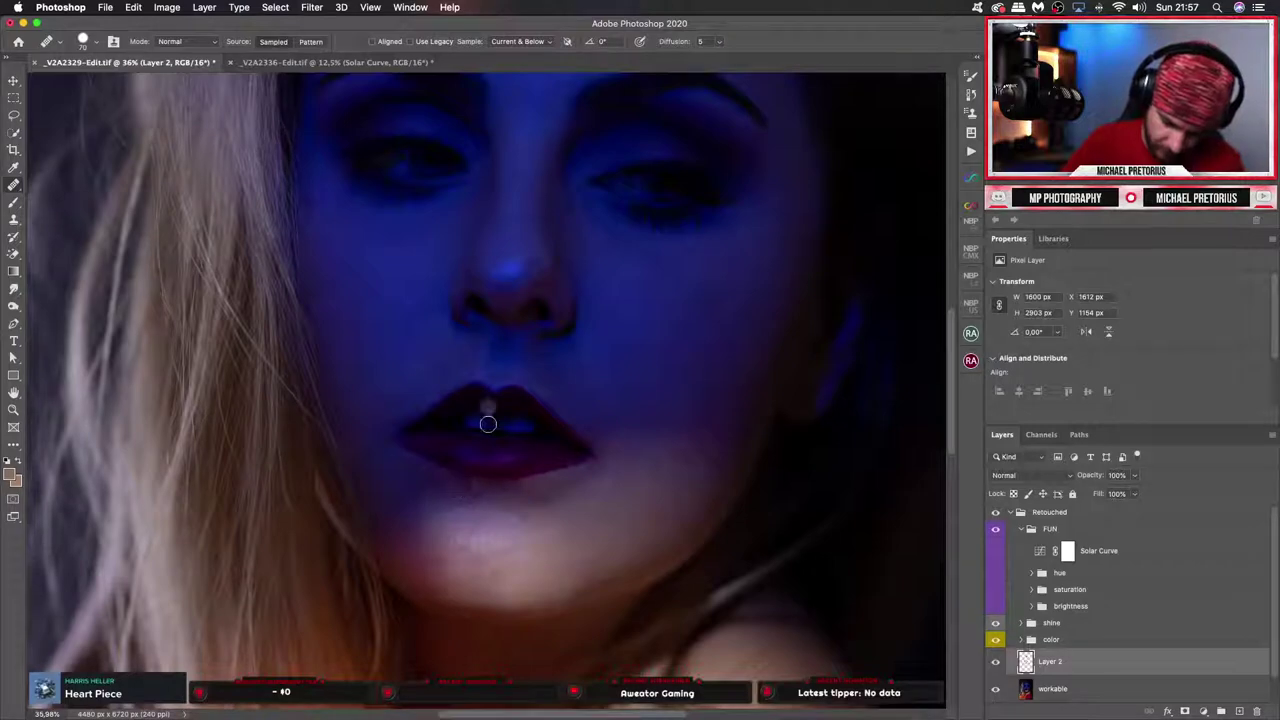
key(super+z)
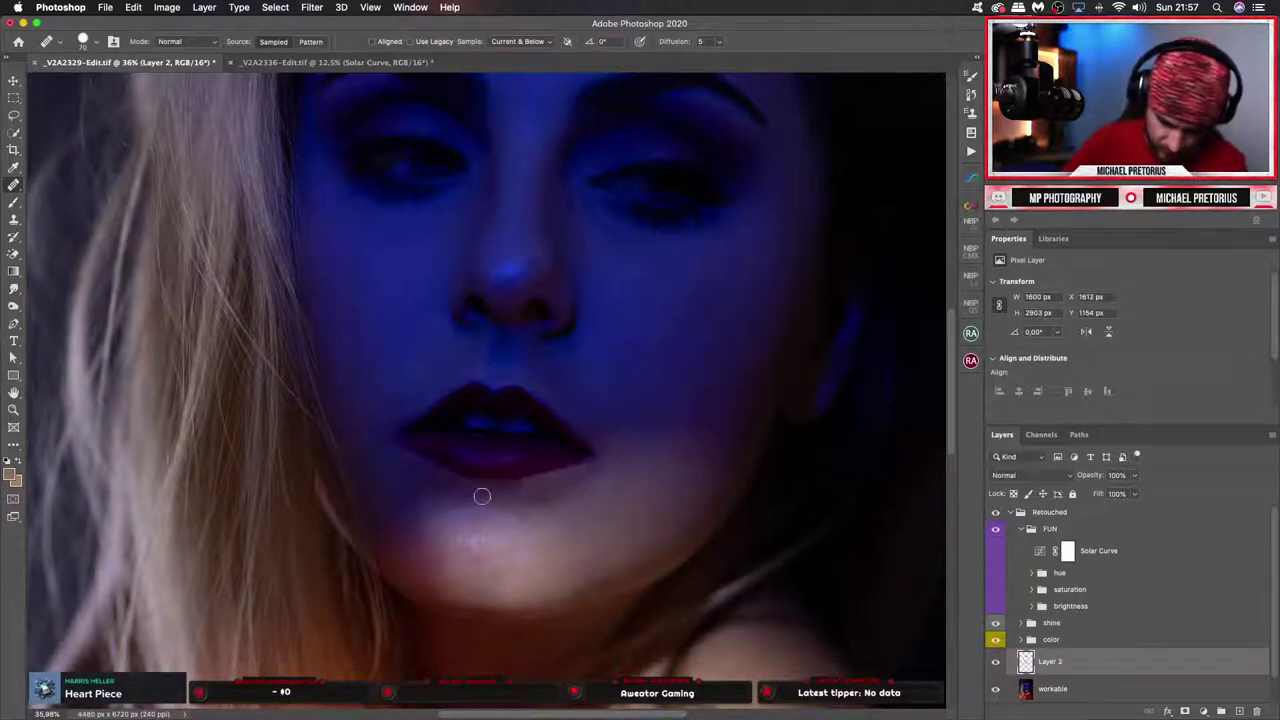
key(z)
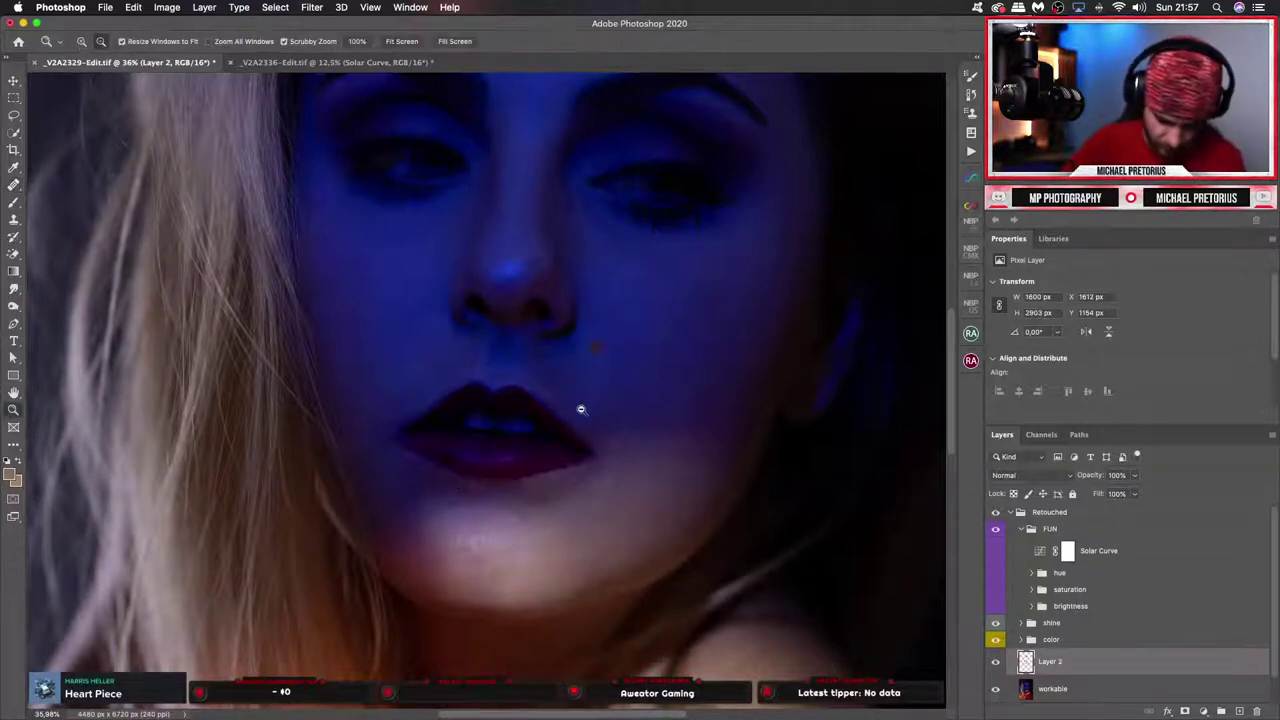
drag(583, 409, 504, 456)
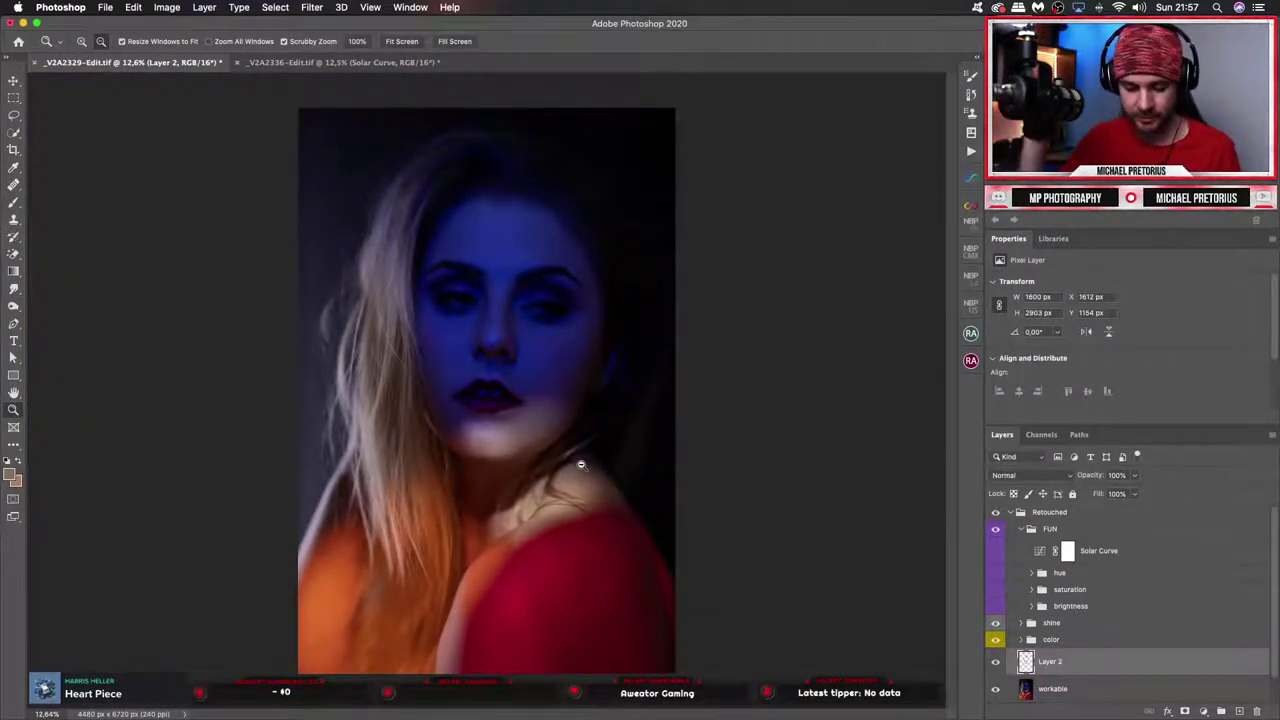
drag(488, 418, 540, 414)
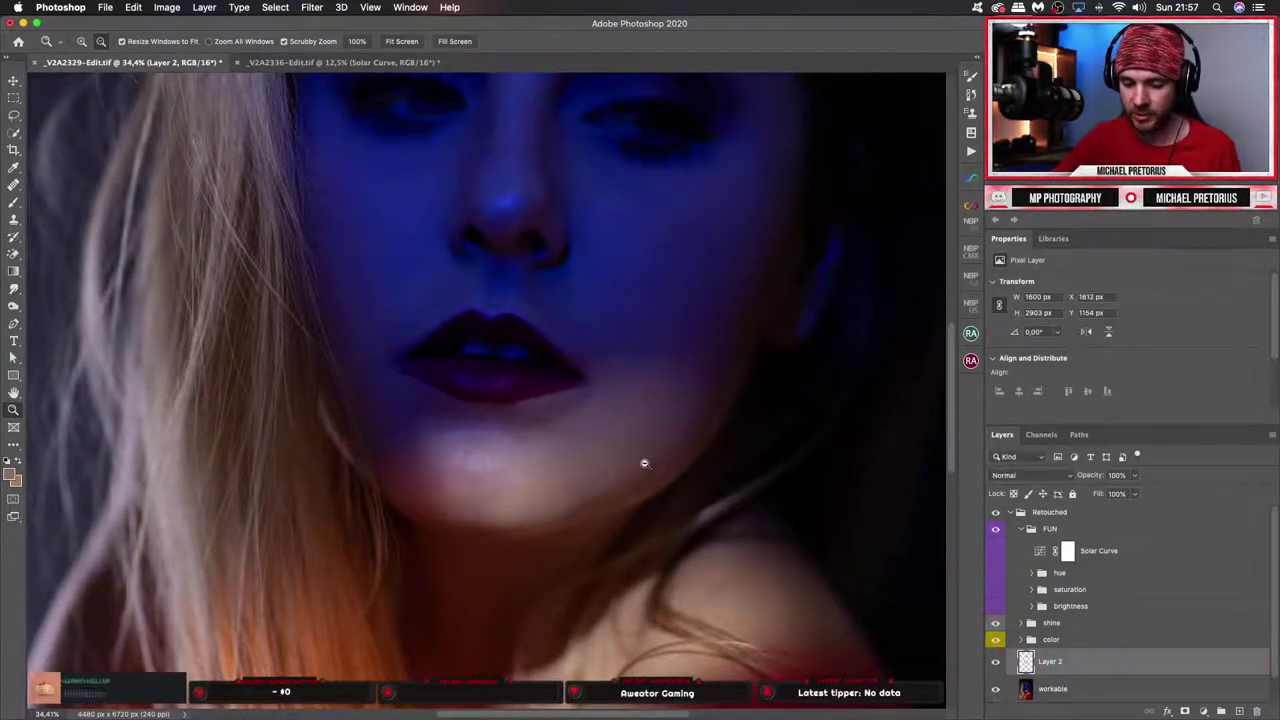
drag(643, 460, 580, 466)
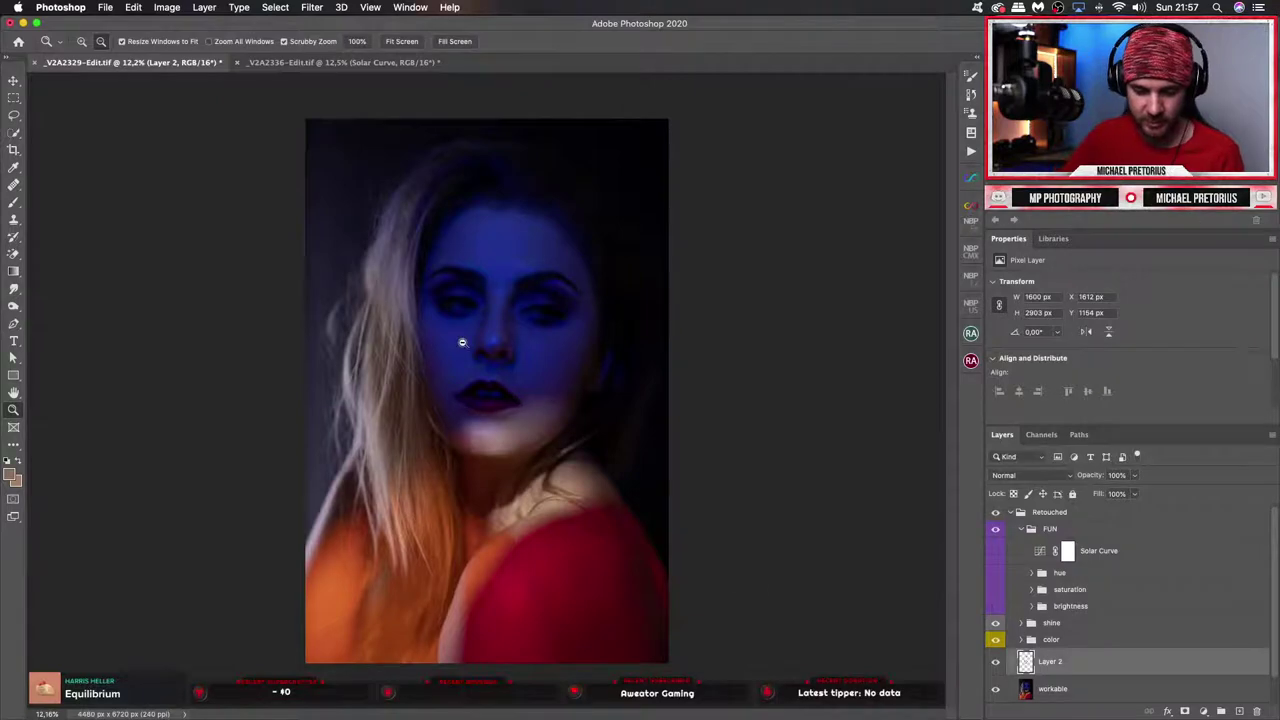
Rename Layer 2 to Heal.
mouse_move(462, 343)
mouse_down()
mouse_move(531, 317)
mouse_move(491, 337)
mouse_move(464, 327)
mouse_up()
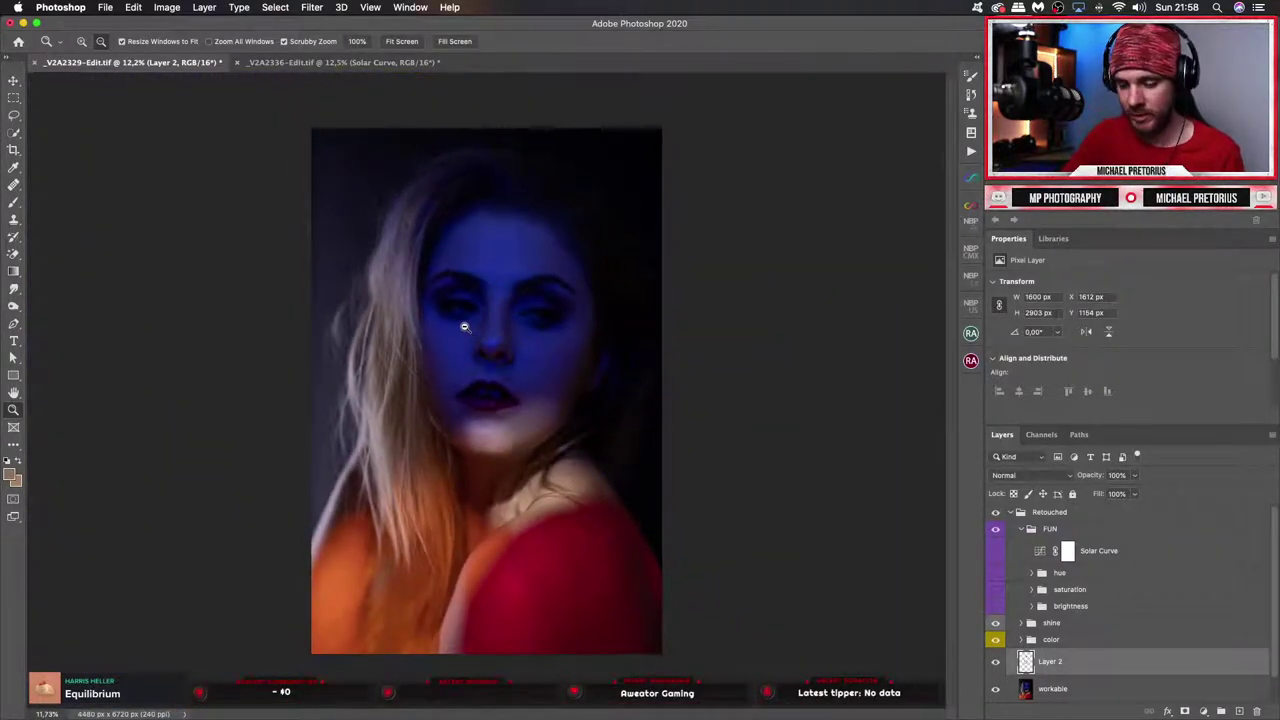
double_click(1049, 661)
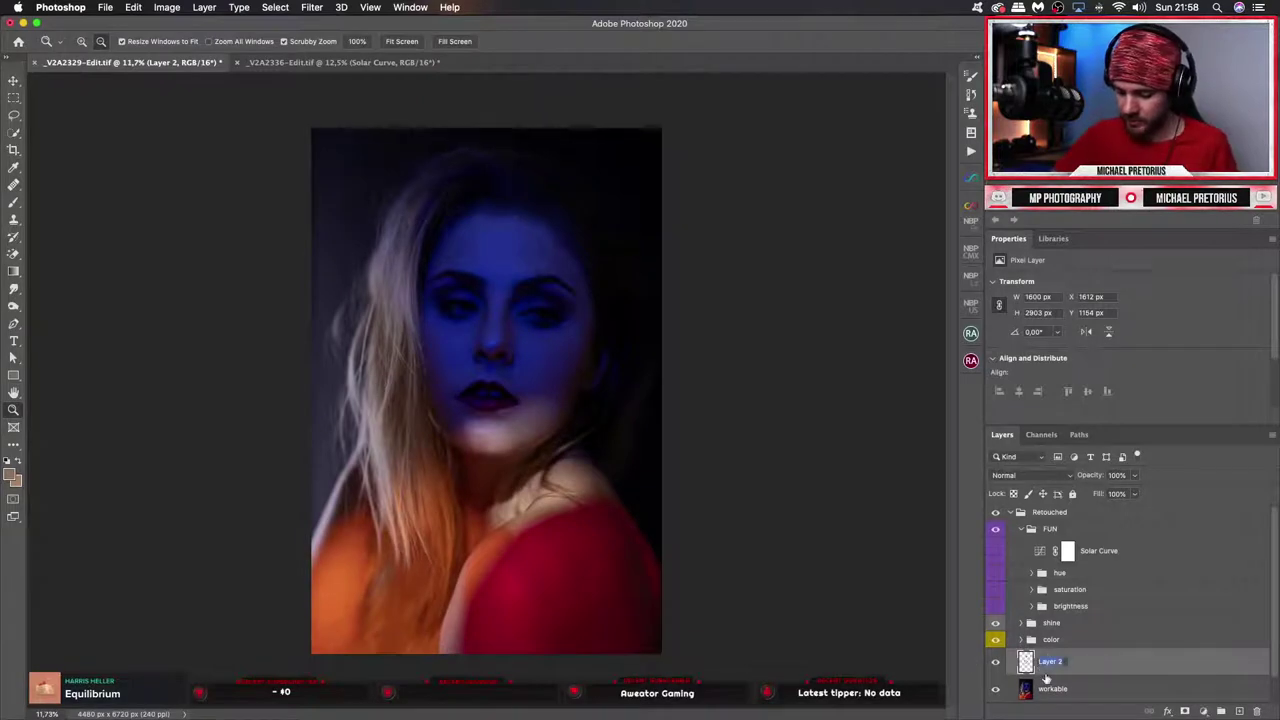
text(Heal)
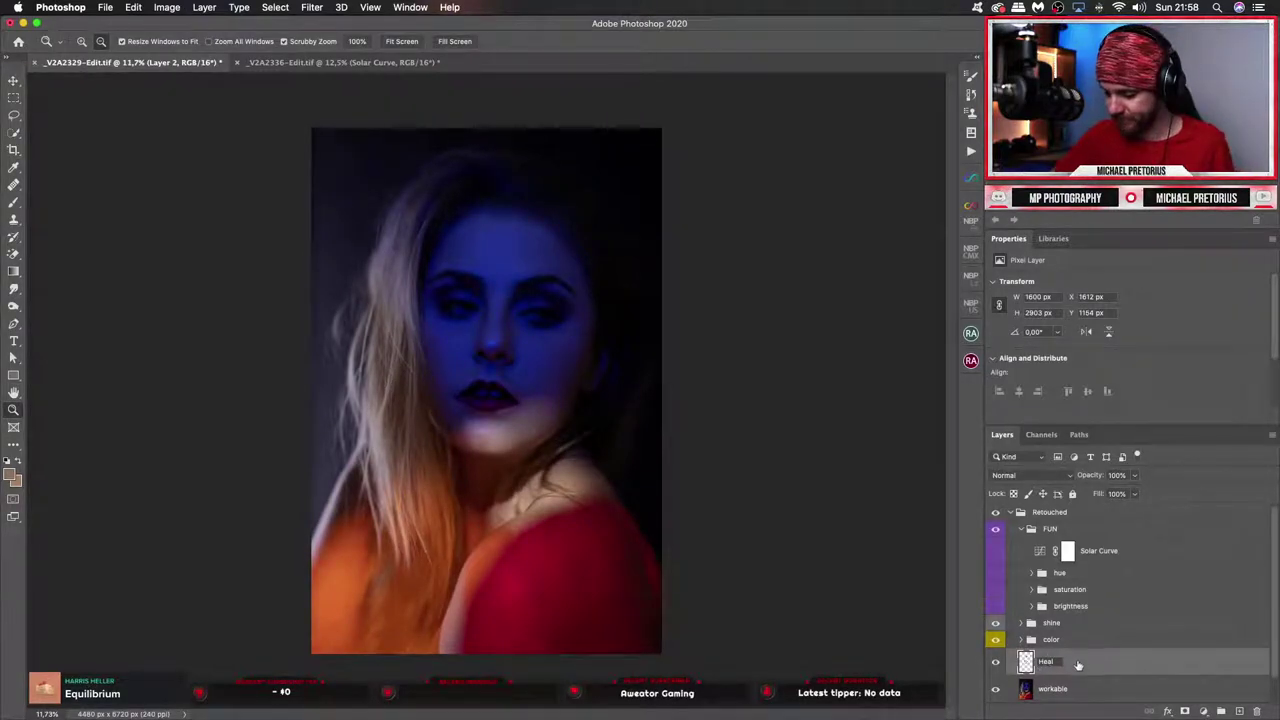
key(Return)
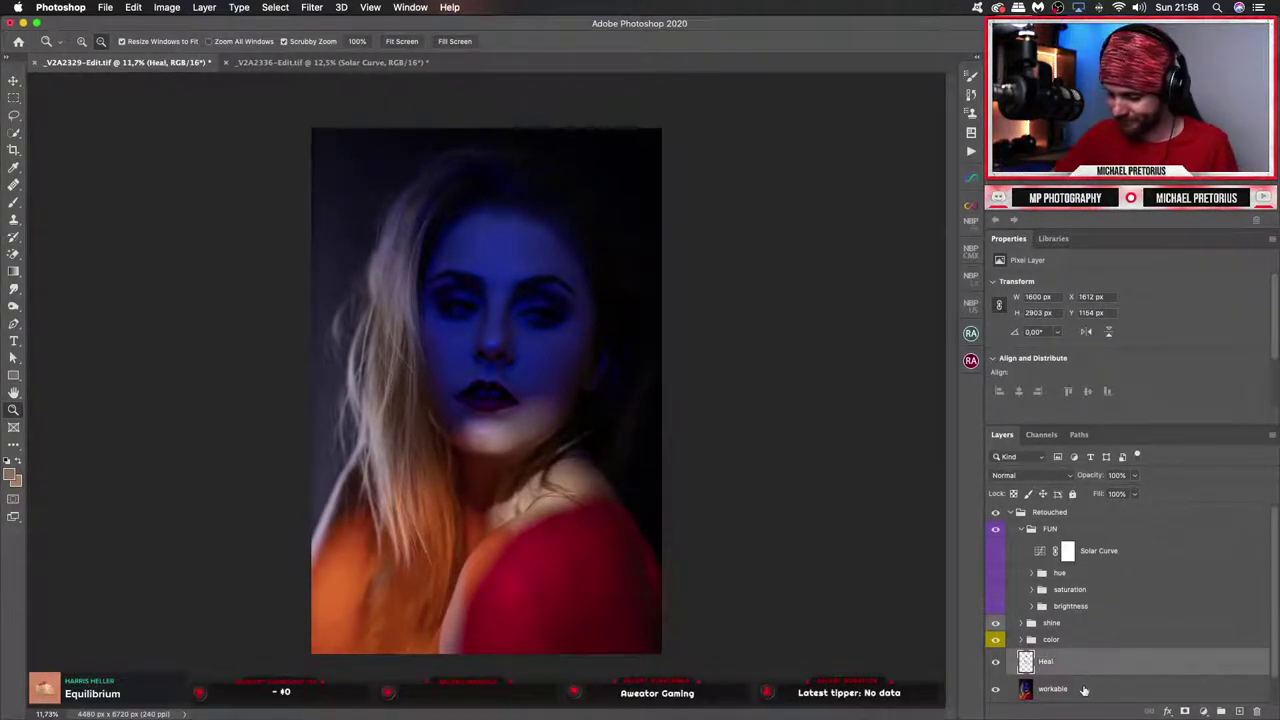
Merge Heal and workable into a new Heal copy layer, then compare by toggling the brightness group.
shift+click(1084, 690)
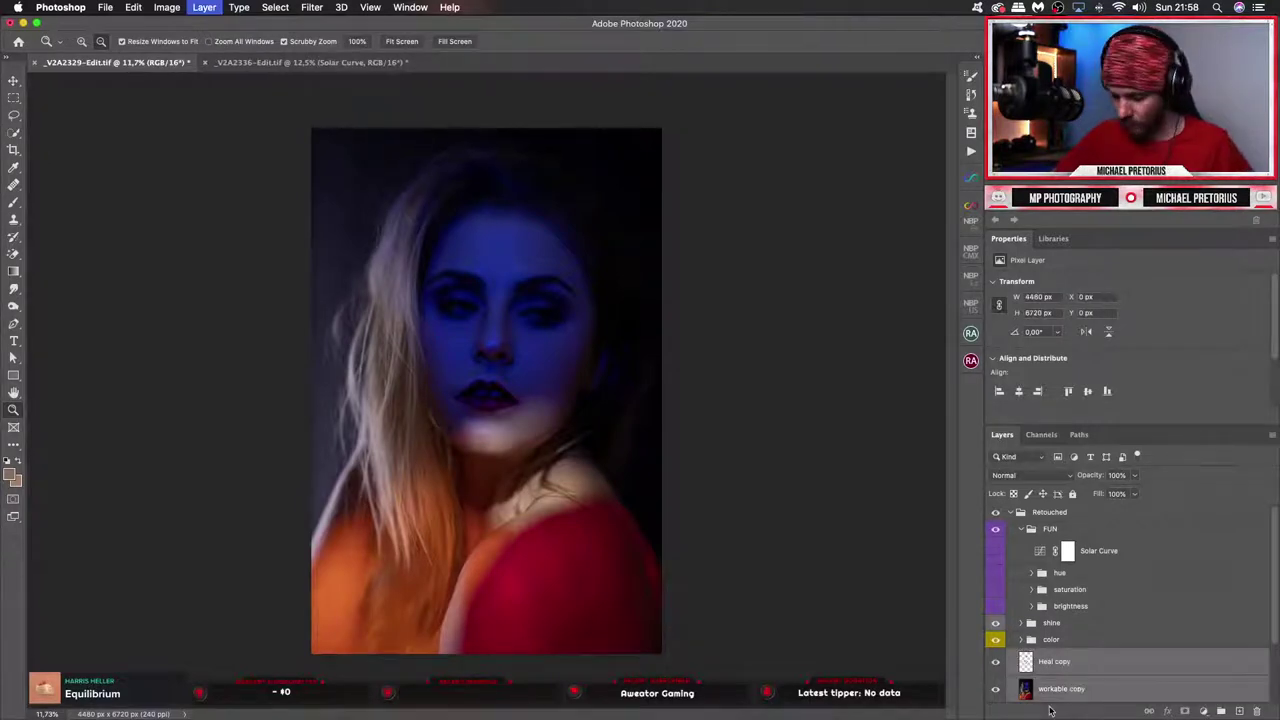
key(super+alt+e)
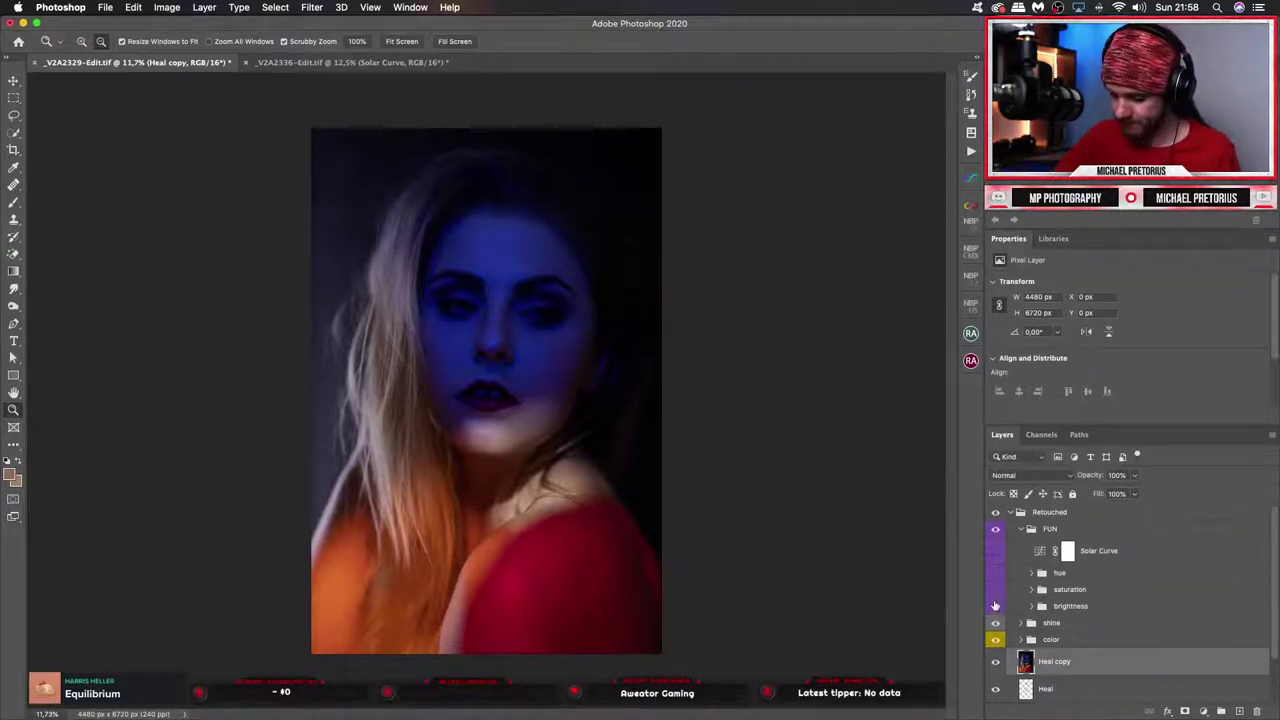
click(996, 607)
click(996, 607)
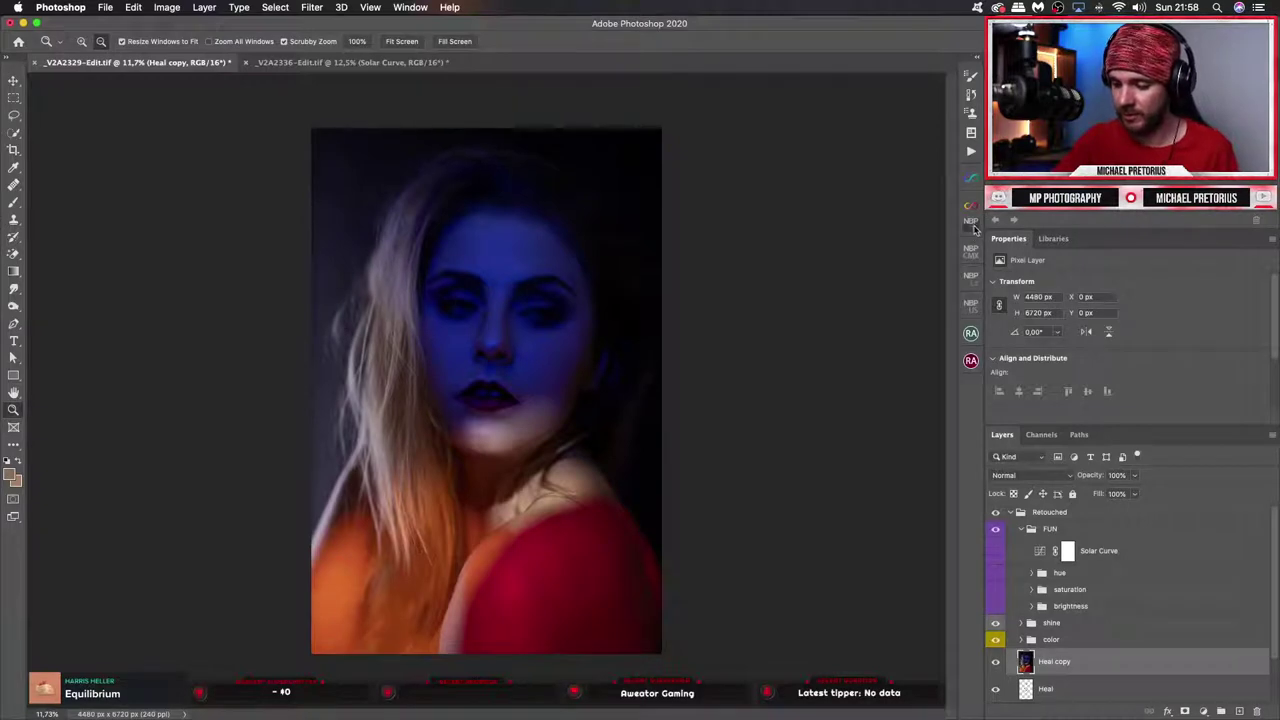
Apply the 5/5/10 preset from NBP Freqsep Control 2, then select the Transitions 1 layer.
click(974, 227)
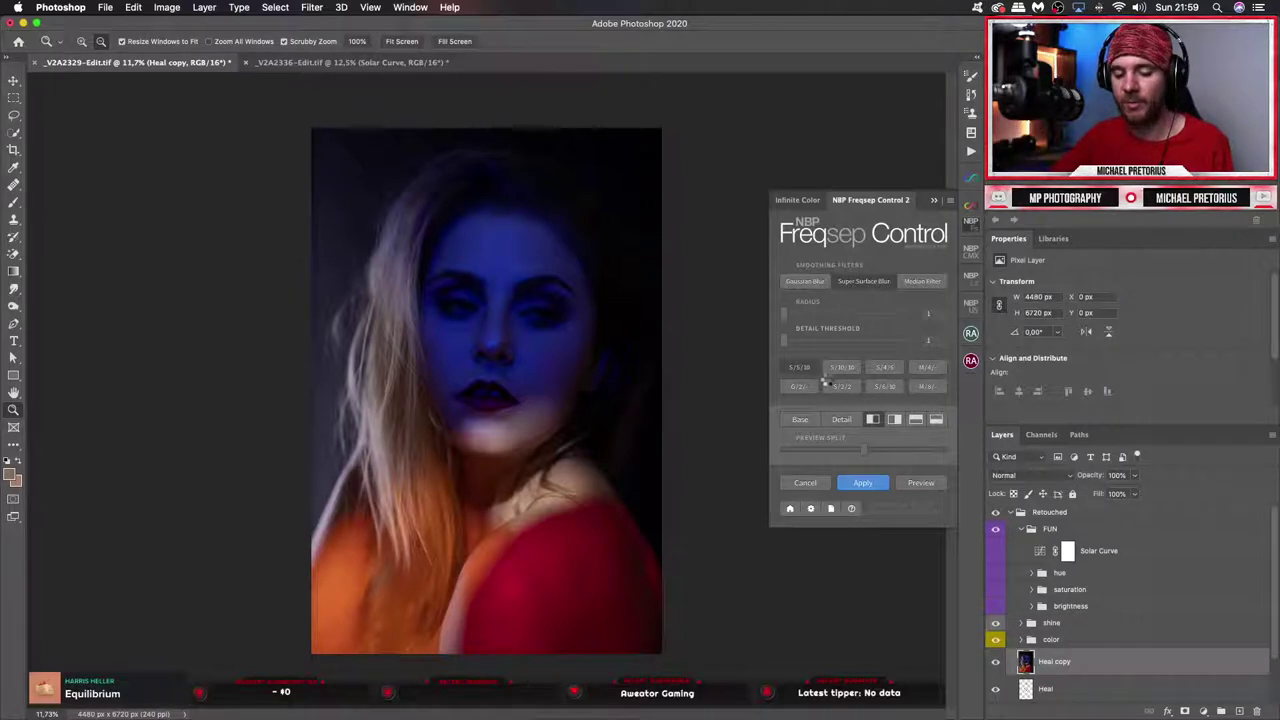
click(800, 367)
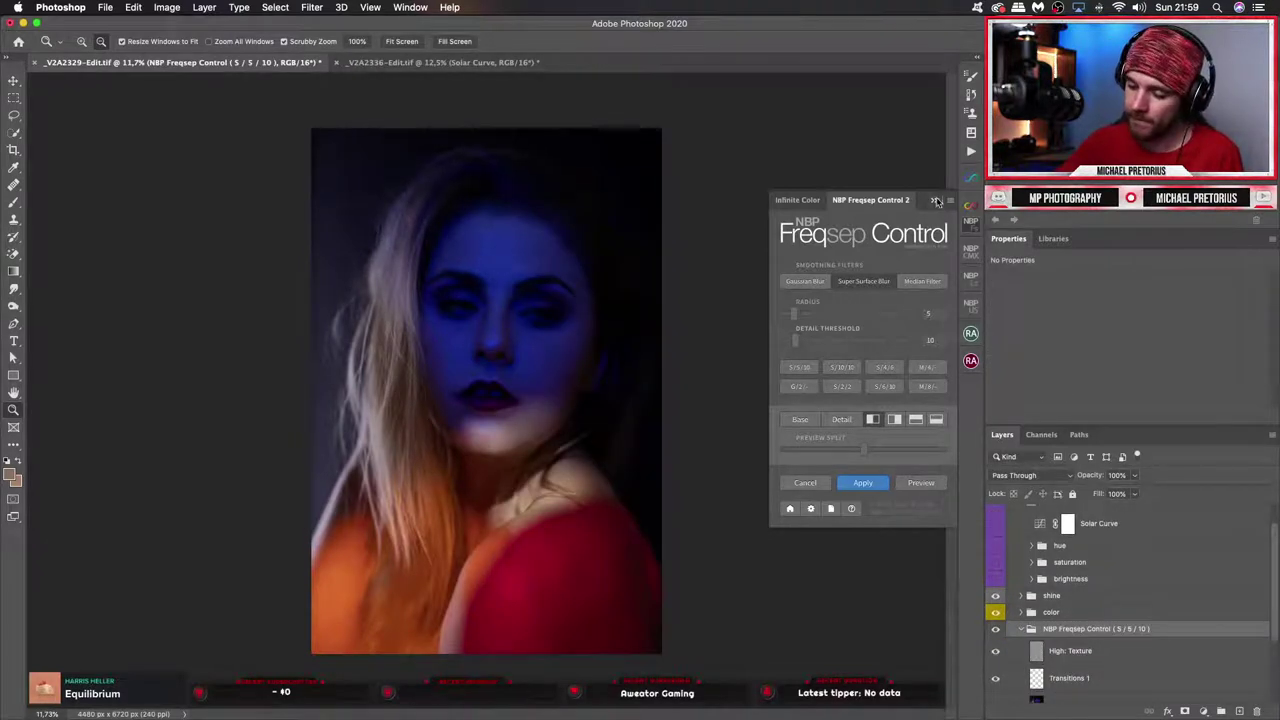
click(936, 201)
click(1064, 682)
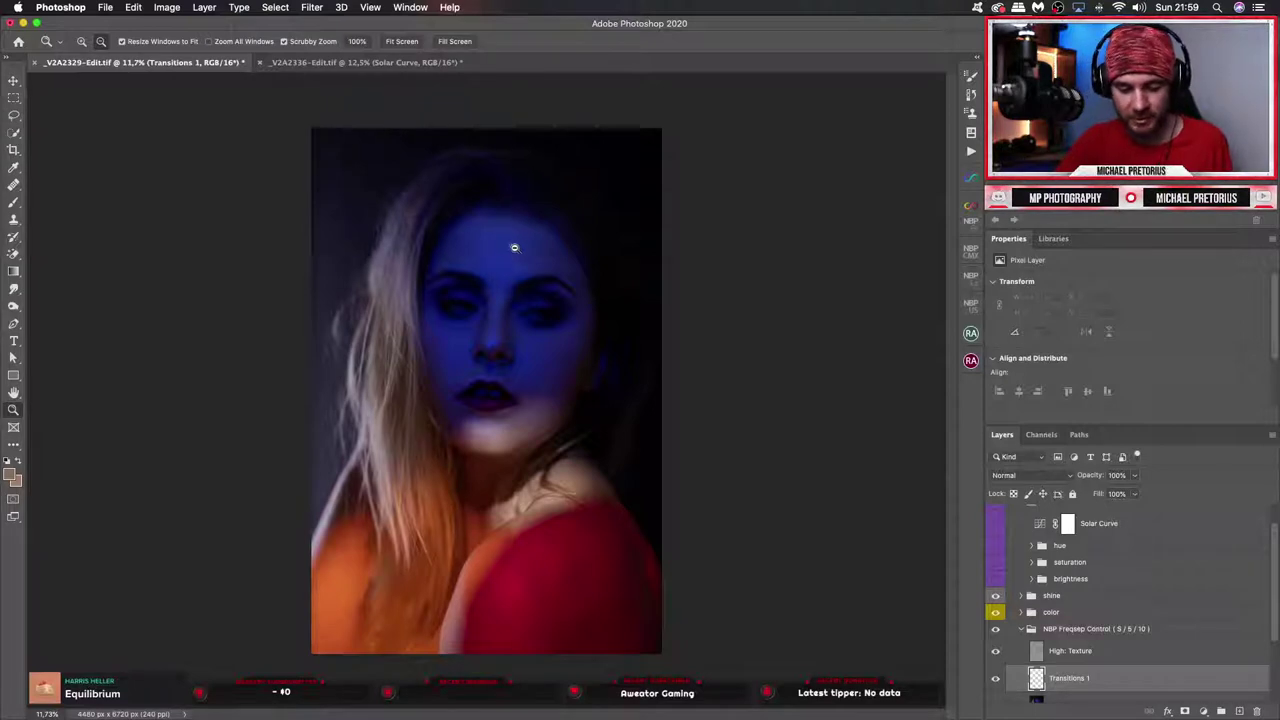
Take the Brush at about 400 px and zoom in on the forehead.
key(b)
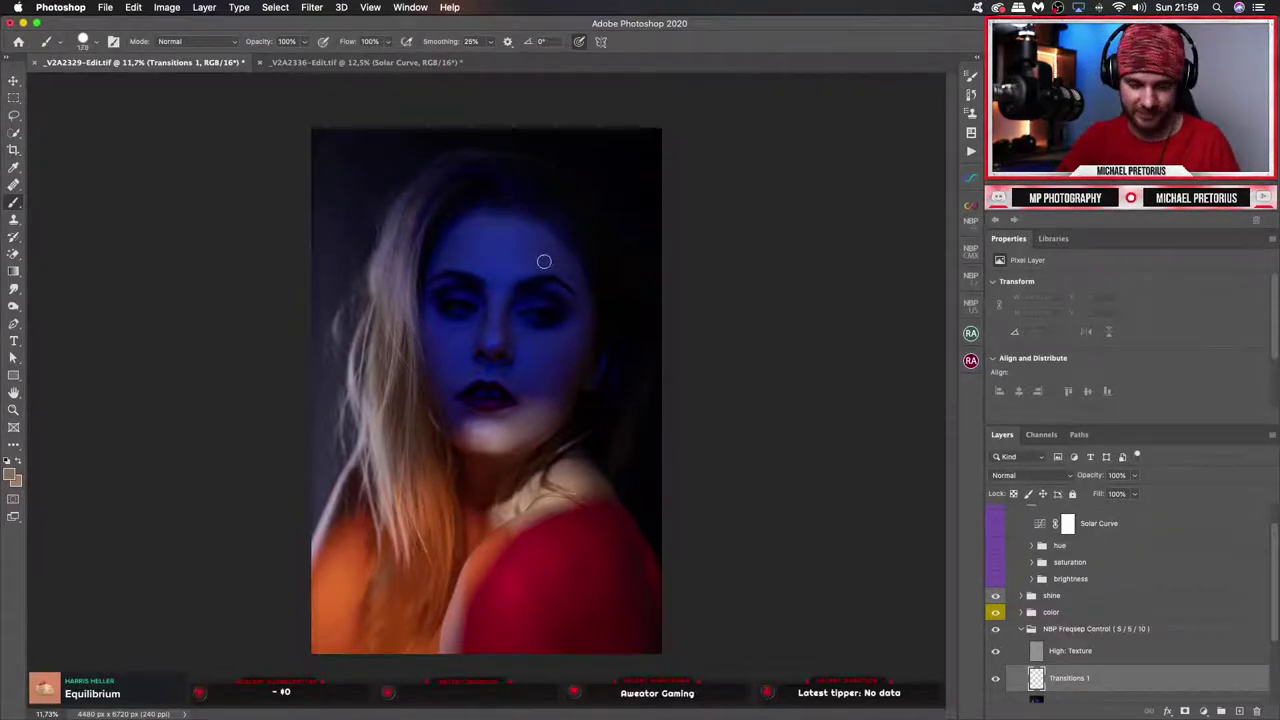
key(bracketright)
key(bracketright)
key(bracketright)
key(bracketright)
key(bracketright)
key(bracketright)
key(bracketright)
key(bracketright)
key(bracketright)
key(bracketright)
key(bracketright)
key(bracketright)
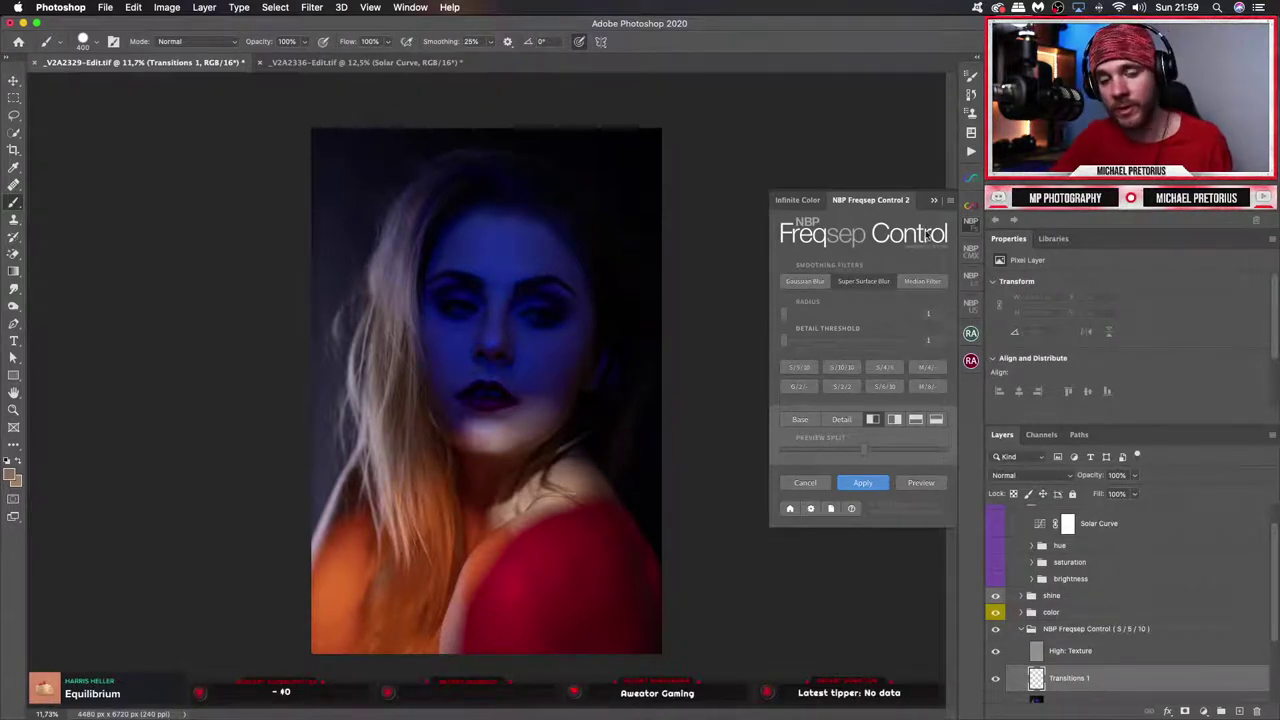
click(936, 201)
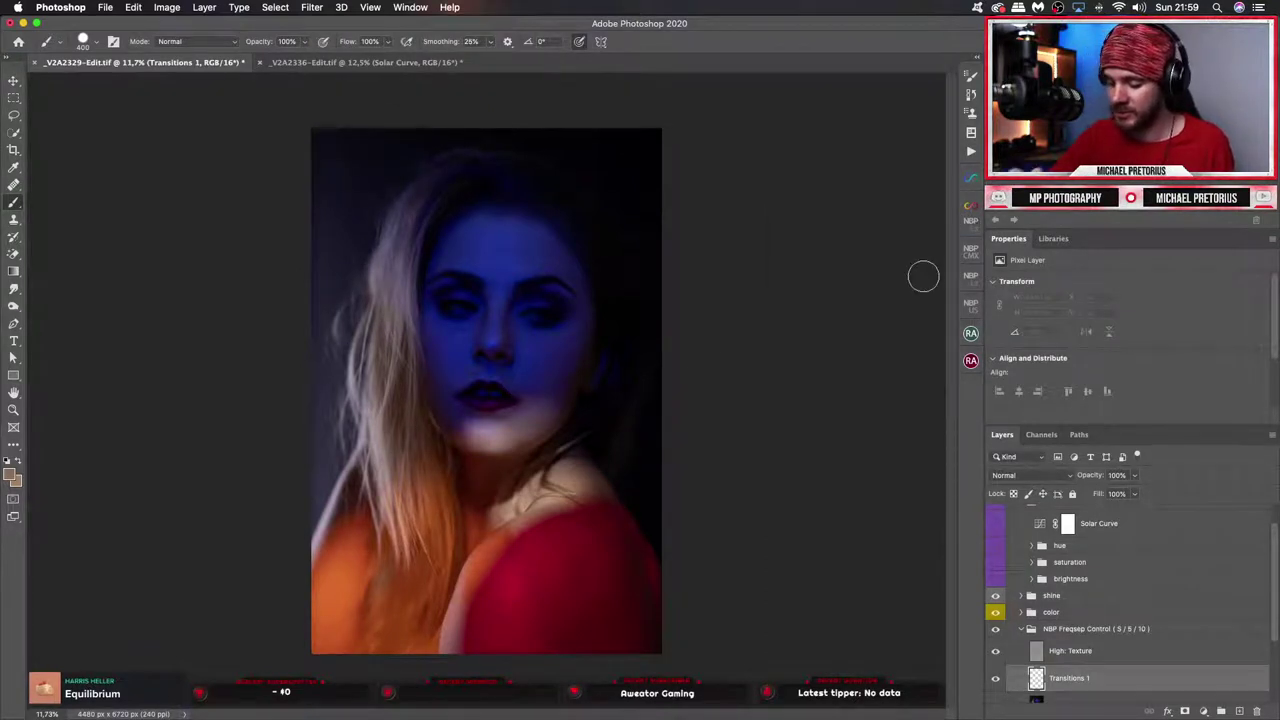
key(z)
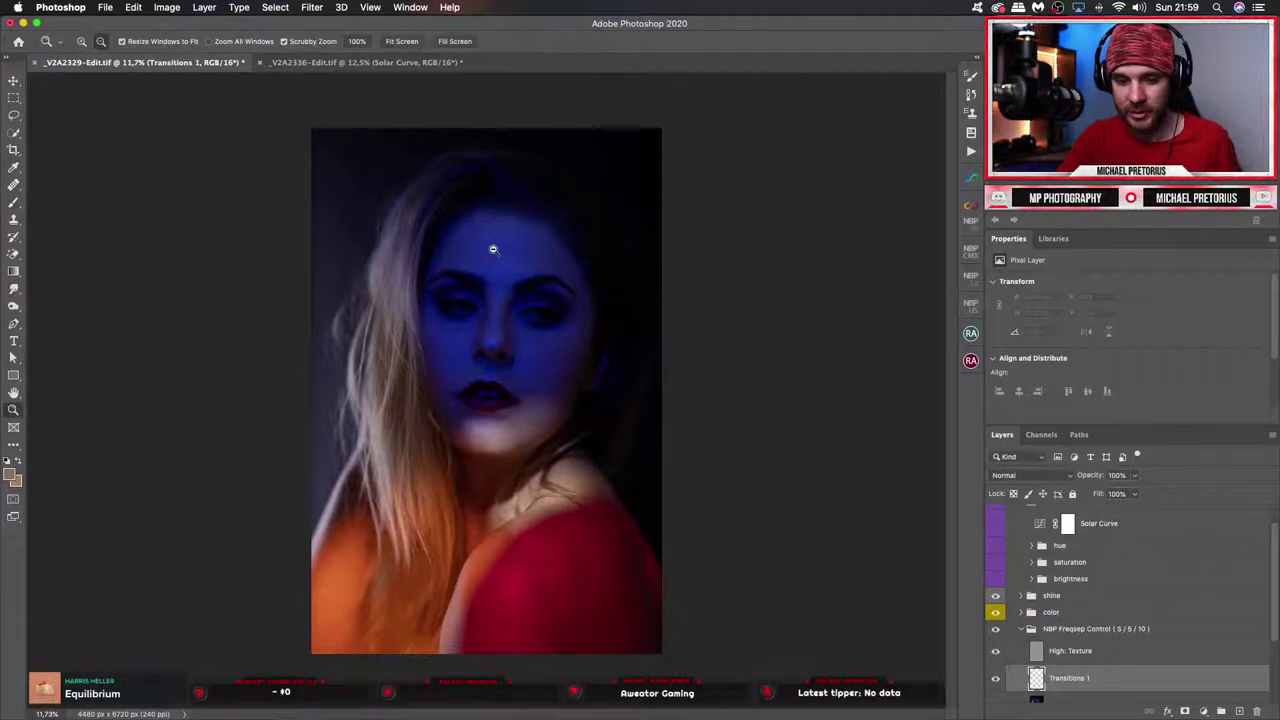
drag(494, 249, 556, 241)
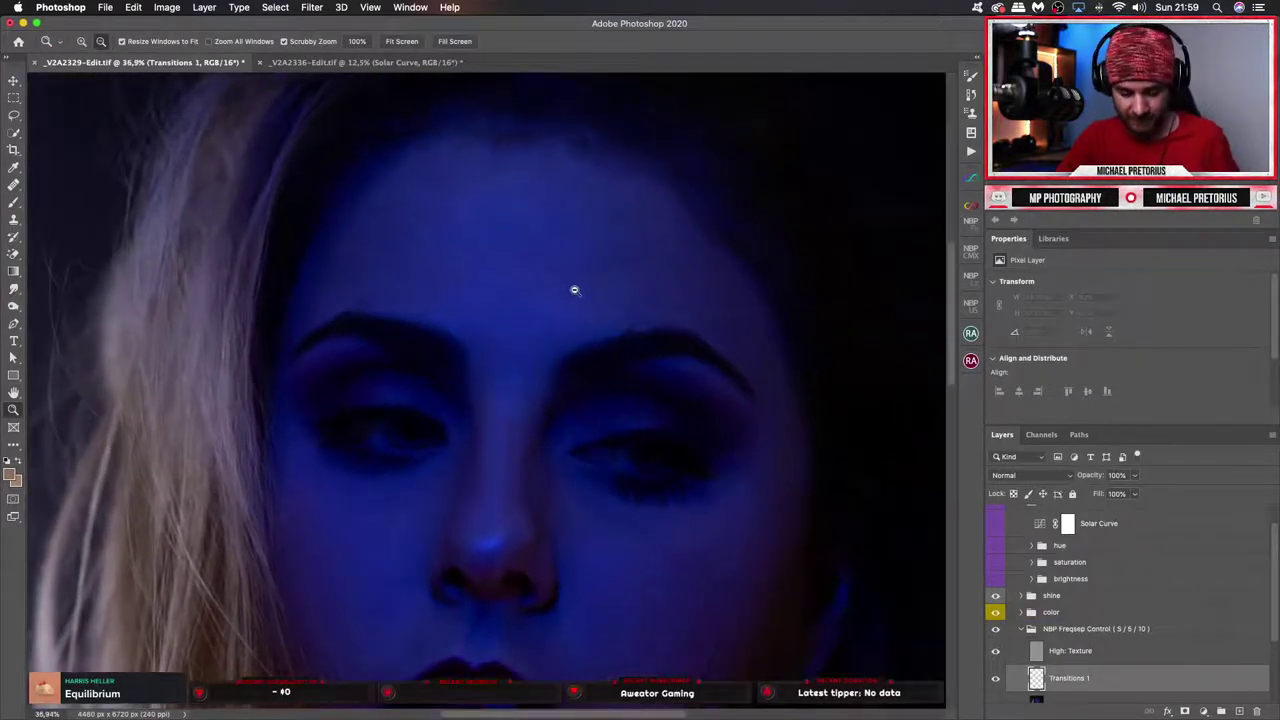
key(b)
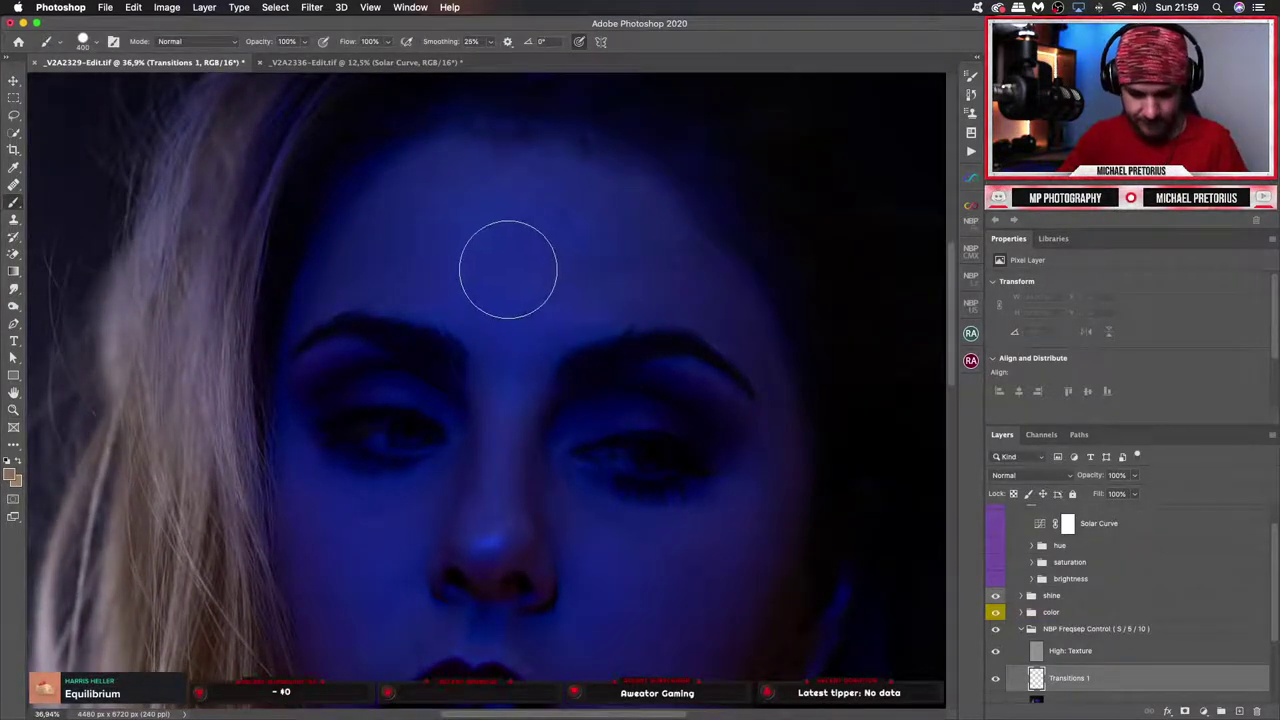
Sample the forehead's blue skin and paint it over the forehead at 14% flow.
click(507, 268)
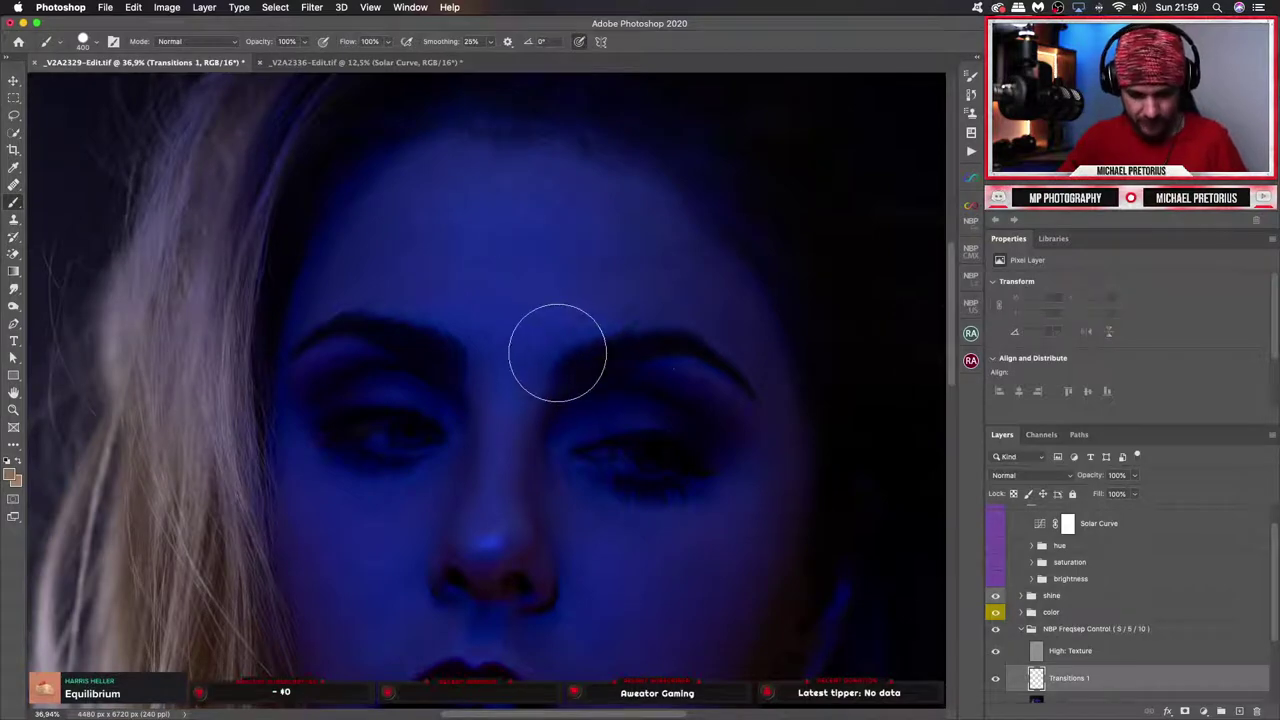
alt+click(519, 231)
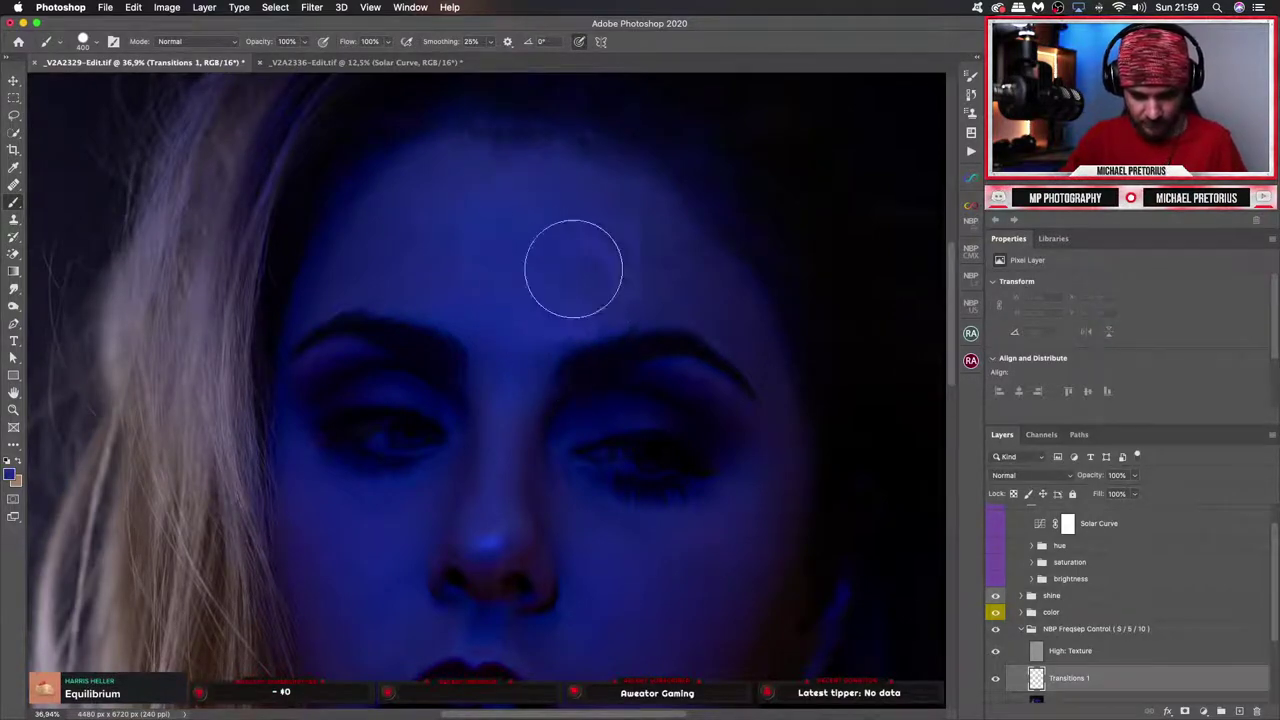
click(388, 41)
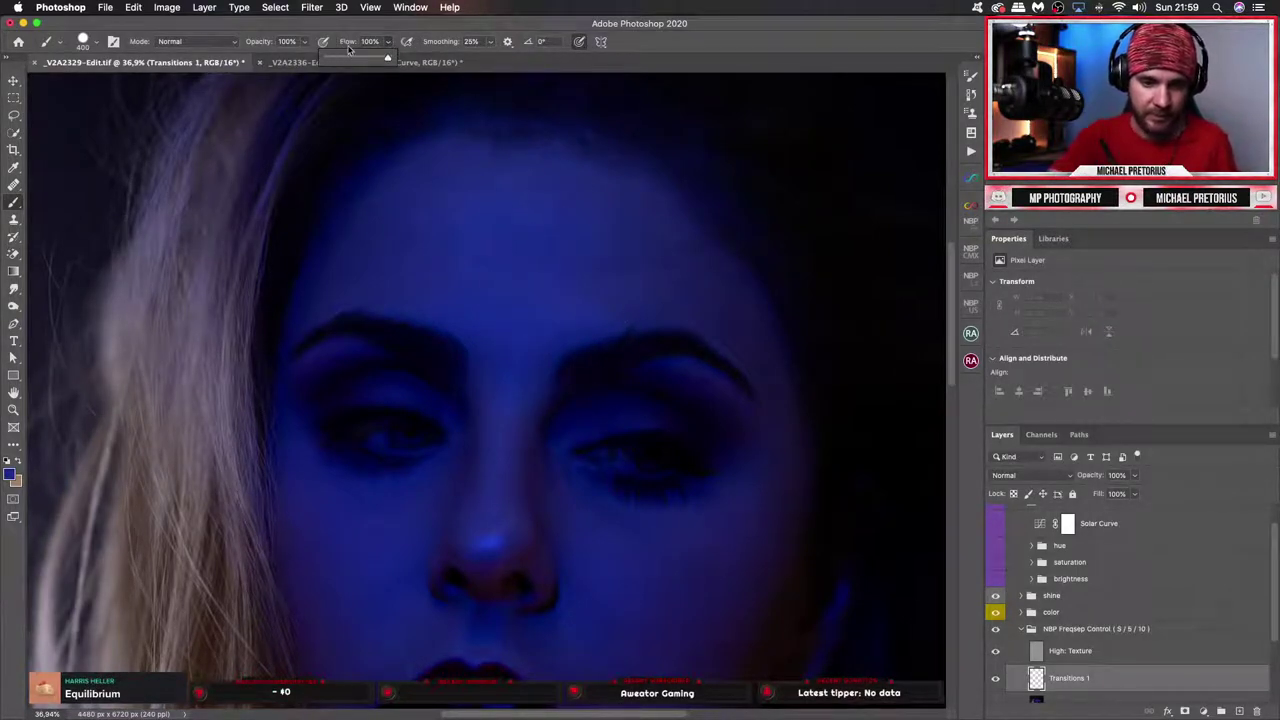
drag(337, 58, 334, 57)
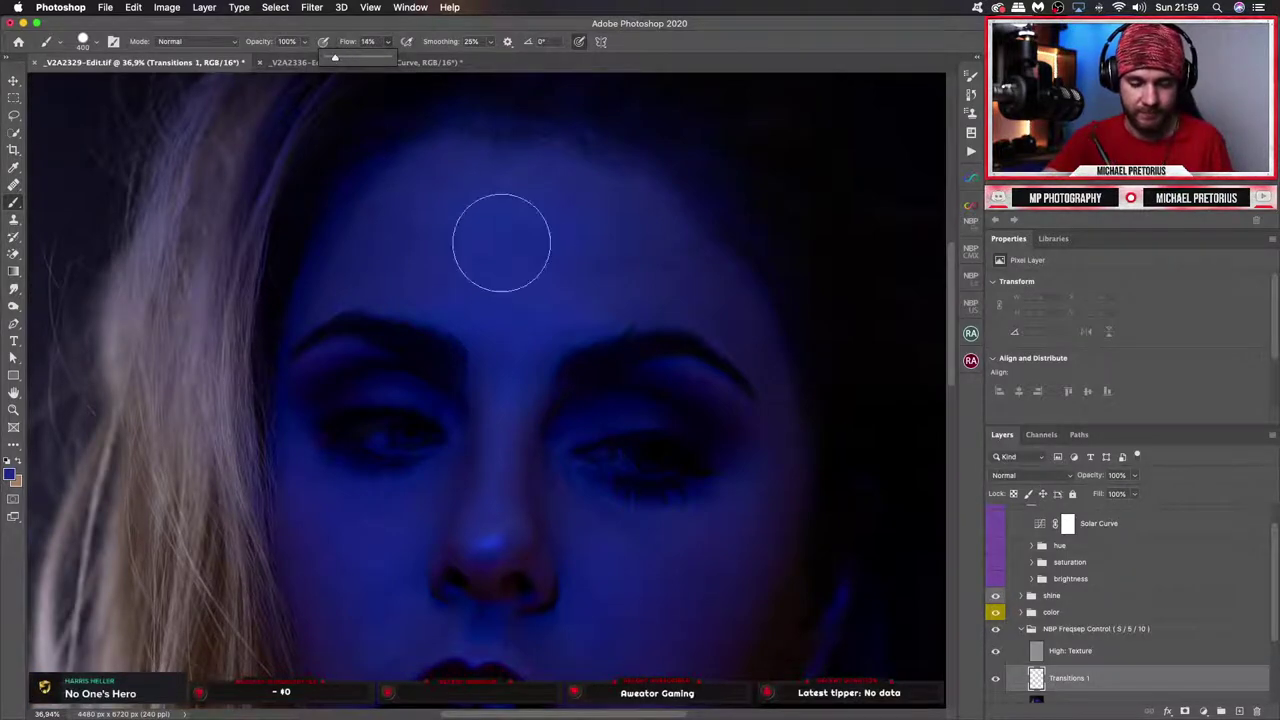
mouse_move(455, 252)
mouse_down()
mouse_move(522, 256)
mouse_move(434, 258)
mouse_move(514, 323)
mouse_move(523, 397)
mouse_up()
key(bracketleft)
key(bracketleft)
key(bracketleft)
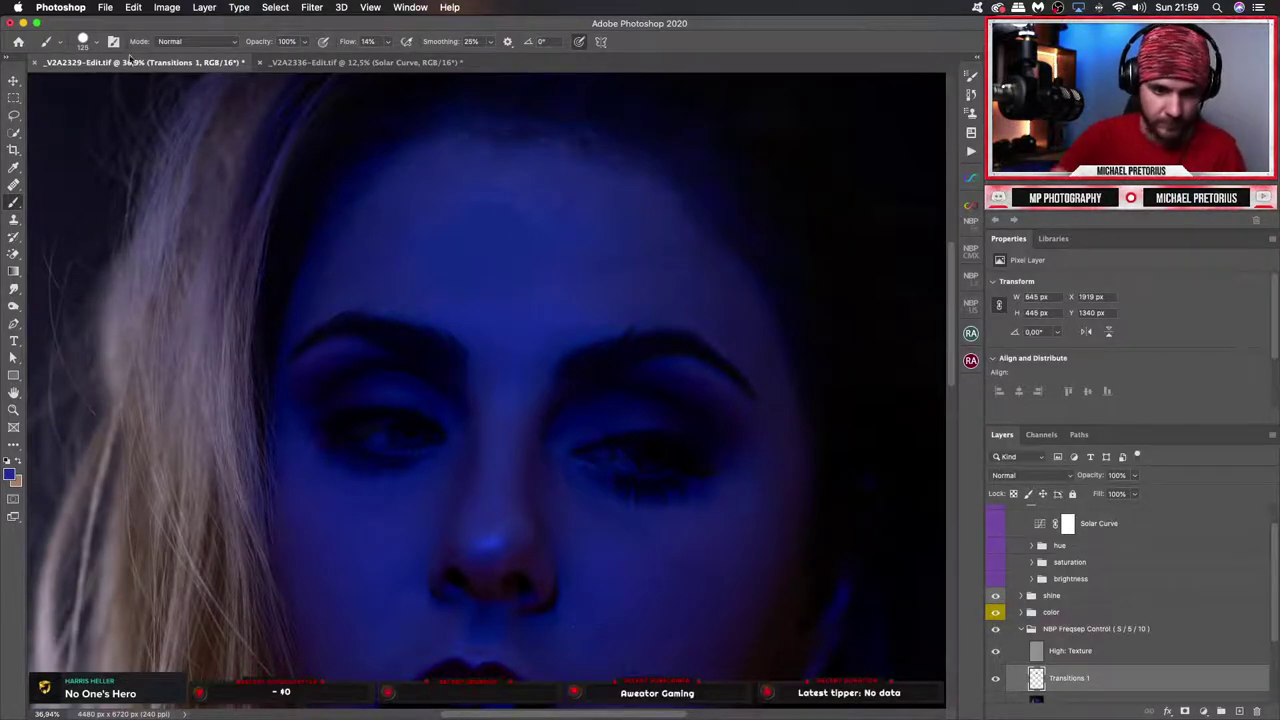
Switch to a 0%-hardness Soft Round brush at 500 px and repaint the forehead.
click(96, 44)
click(115, 179)
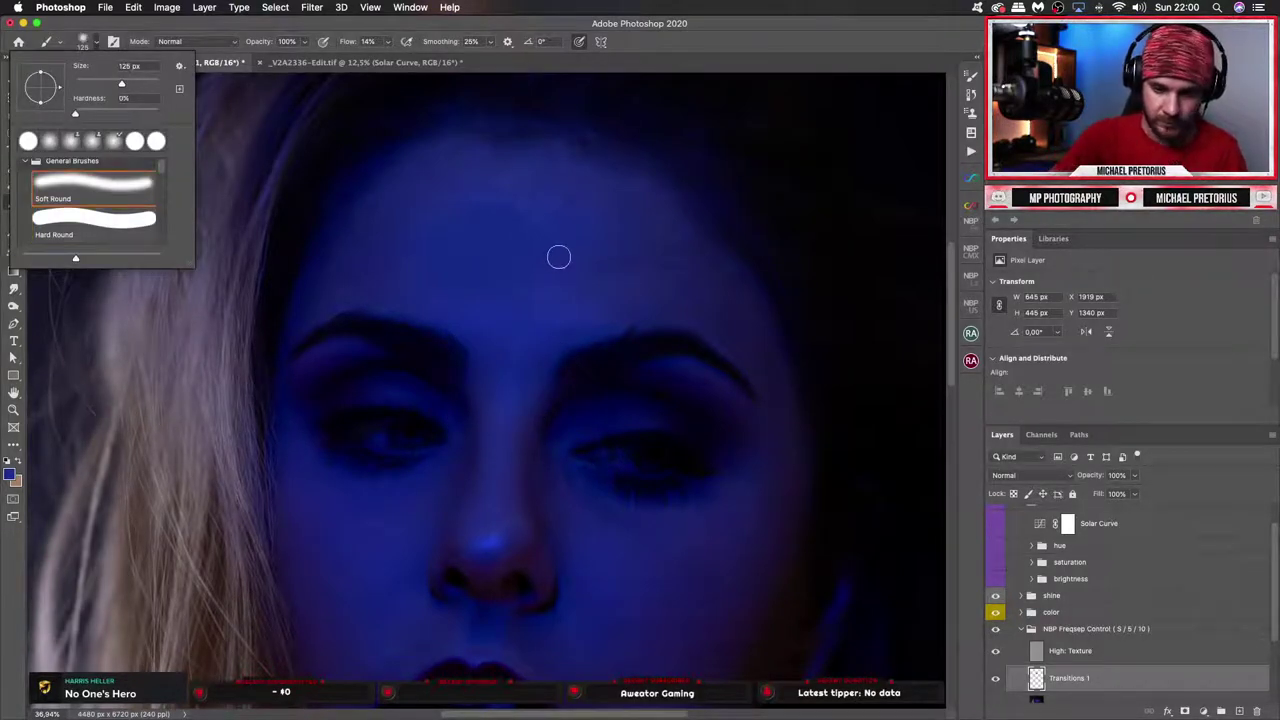
click(592, 279)
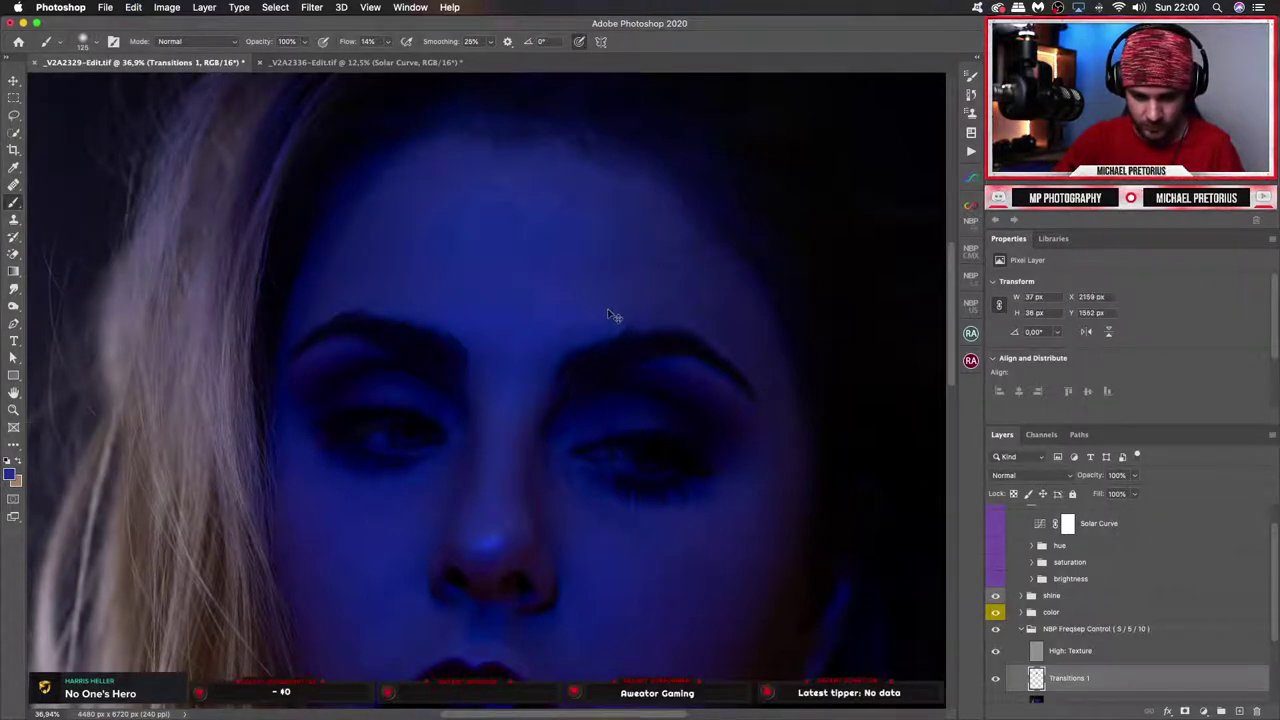
key(bracketright)
key(bracketright)
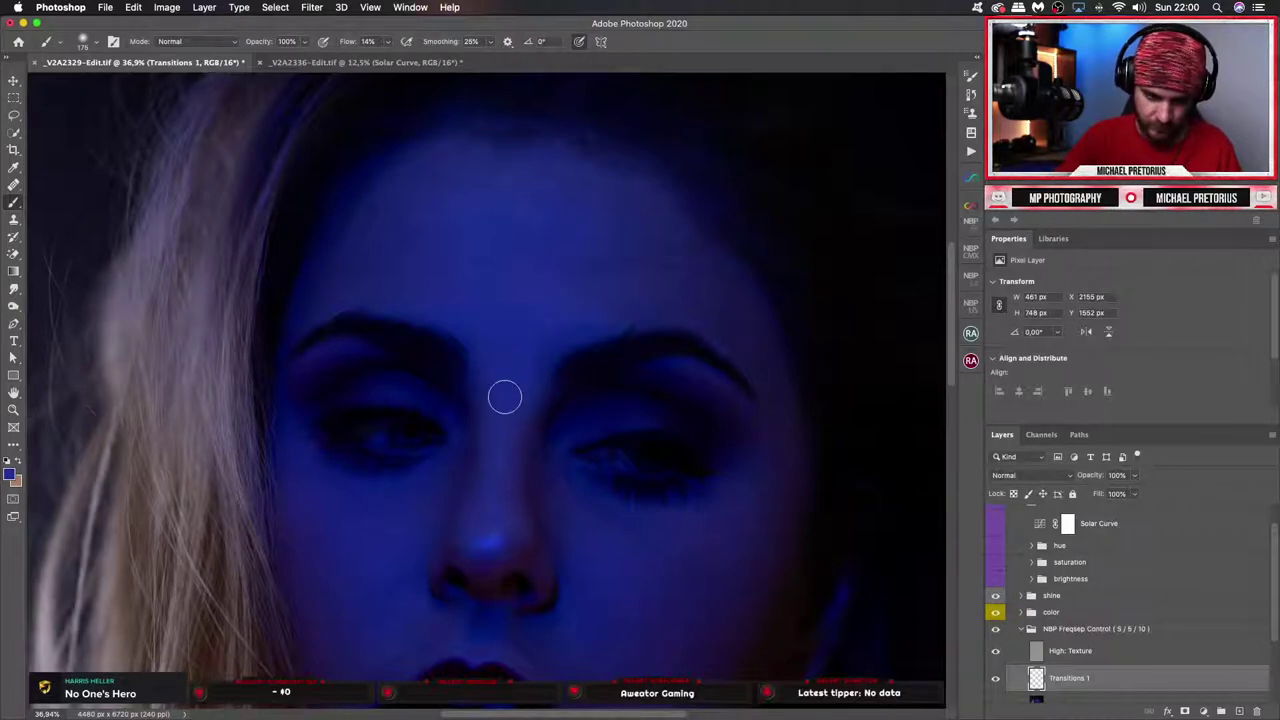
key(bracketright)
key(bracketright)
key(bracketright)
key(bracketright)
key(bracketright)
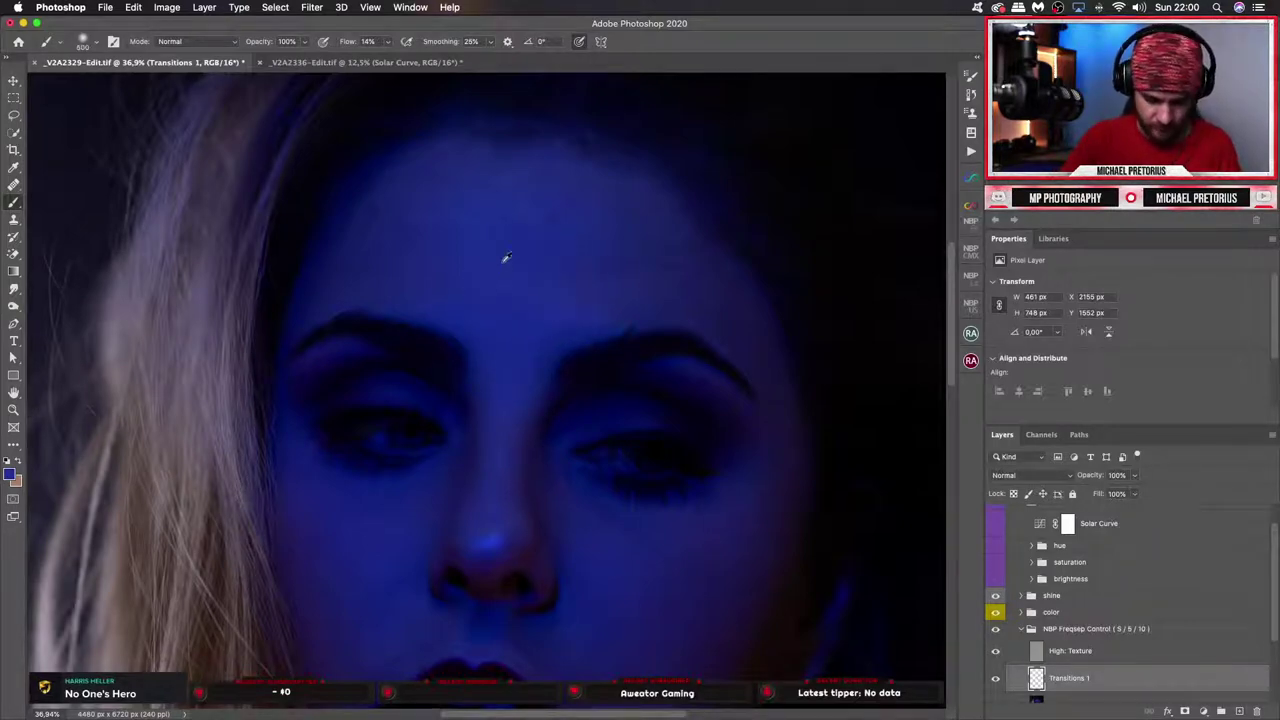
mouse_move(506, 258)
mouse_down()
mouse_move(448, 238)
mouse_move(536, 260)
mouse_move(486, 277)
mouse_move(545, 276)
mouse_move(527, 300)
mouse_move(533, 267)
mouse_move(605, 286)
mouse_move(511, 231)
mouse_move(589, 248)
mouse_move(523, 234)
mouse_move(590, 273)
mouse_move(691, 213)
mouse_move(632, 233)
mouse_move(619, 271)
mouse_move(578, 270)
mouse_move(625, 267)
mouse_move(565, 233)
mouse_move(624, 255)
mouse_move(522, 396)
mouse_up()
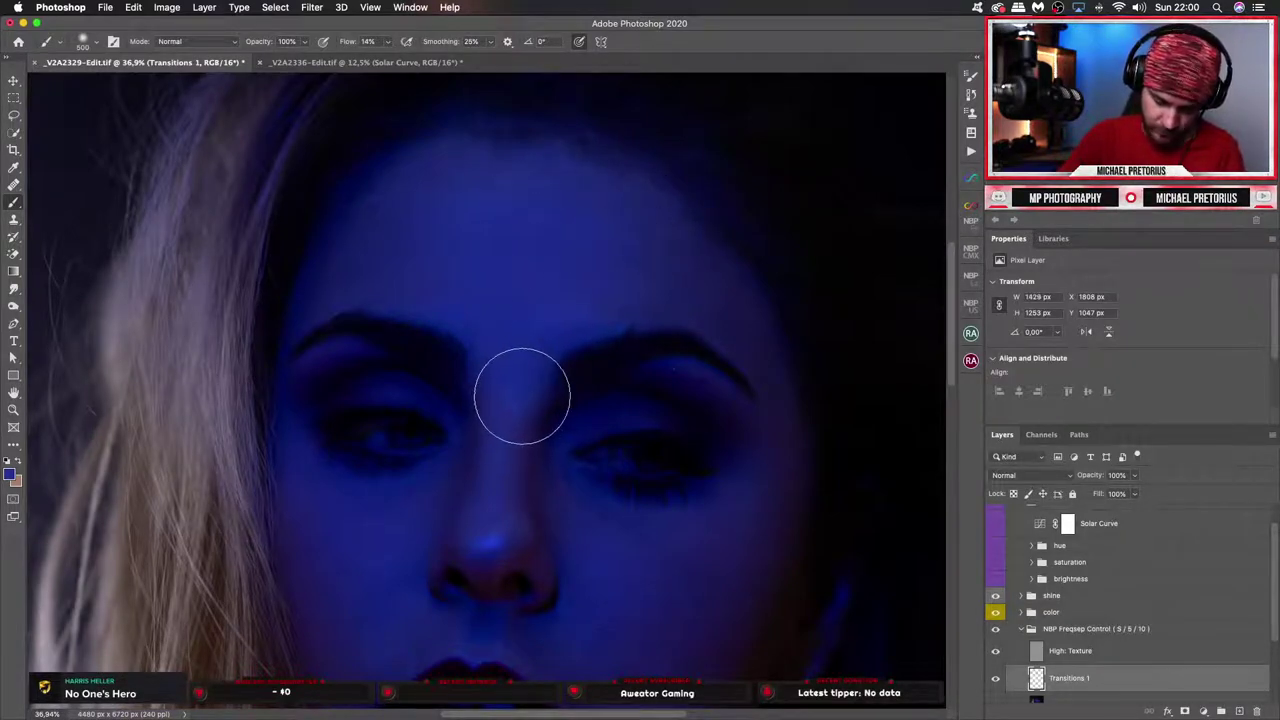
Paint from the brows down the nose bridge at 200 px, blend the forehead at 300 px, and zoom out.
key(bracketleft)
key(bracketleft)
key(bracketleft)
key(bracketleft)
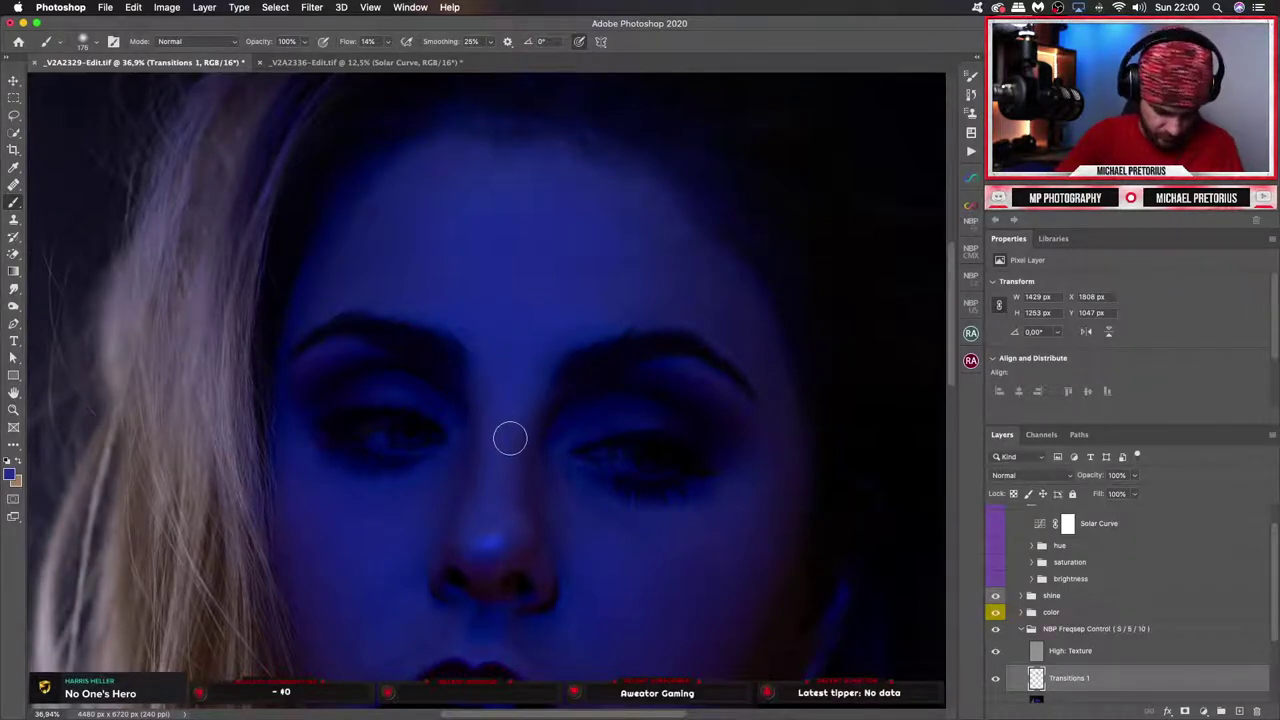
drag(511, 411, 497, 477)
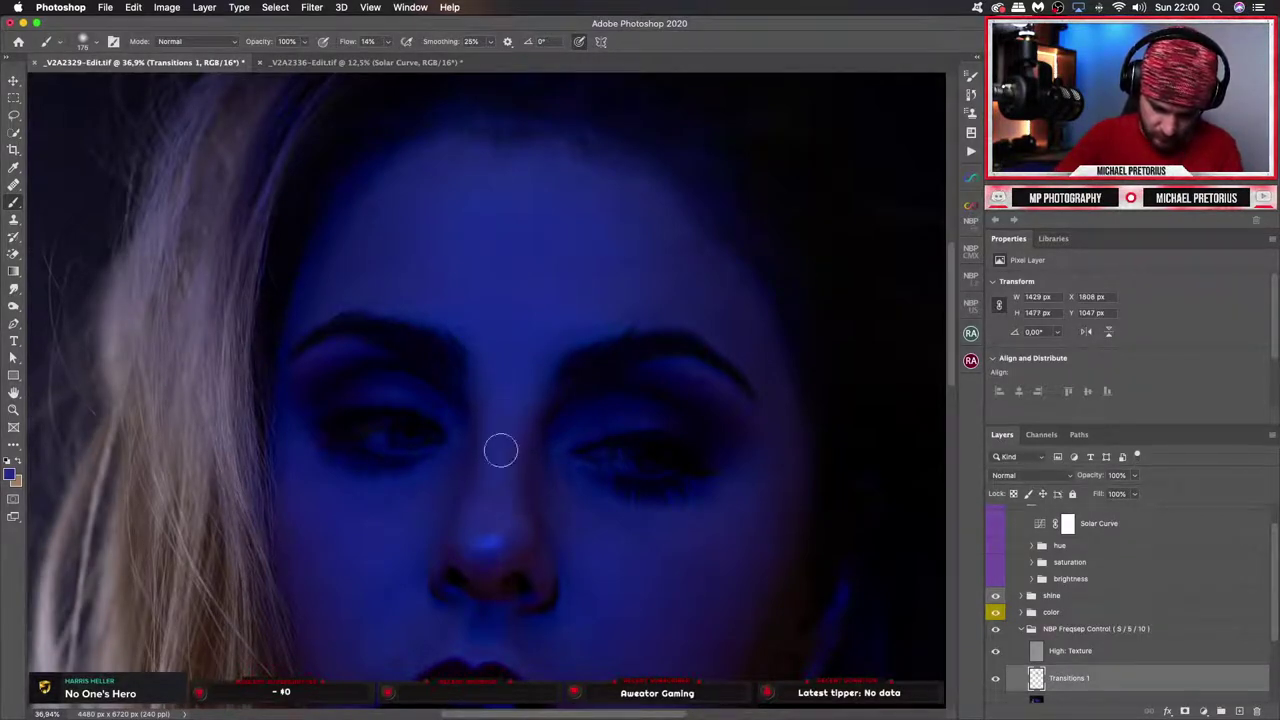
alt+click(500, 471)
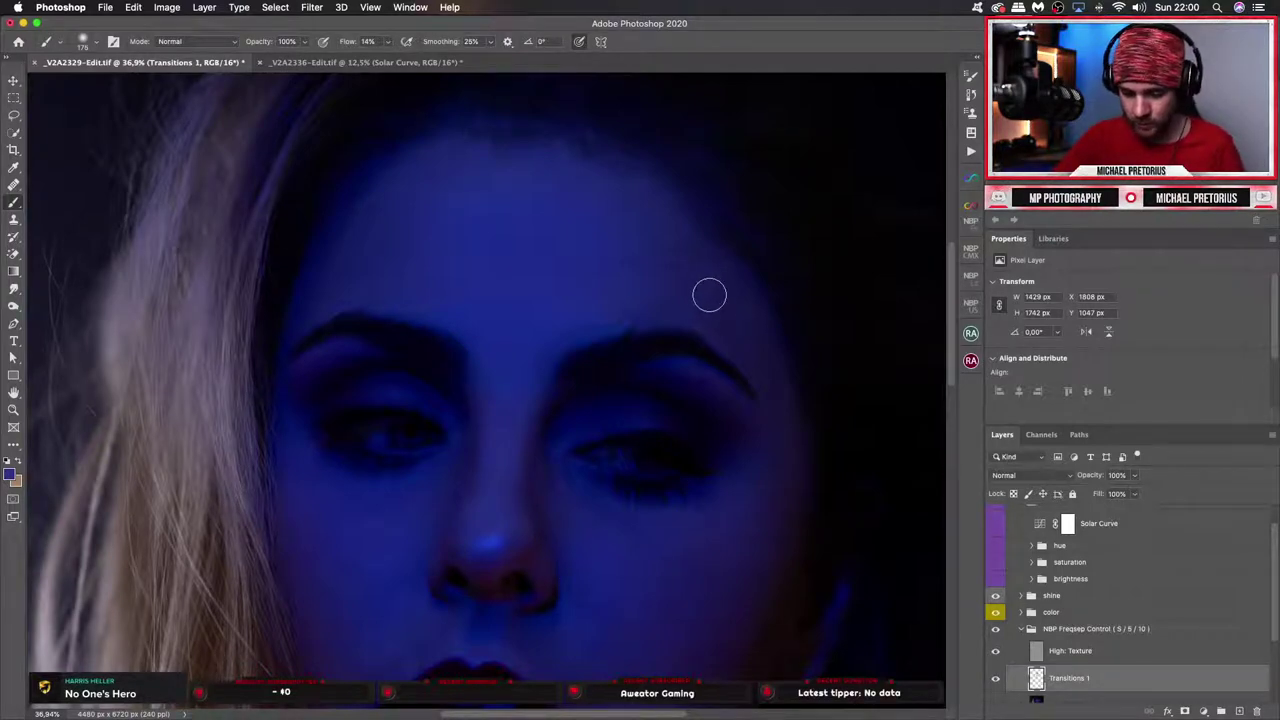
alt+click(618, 278)
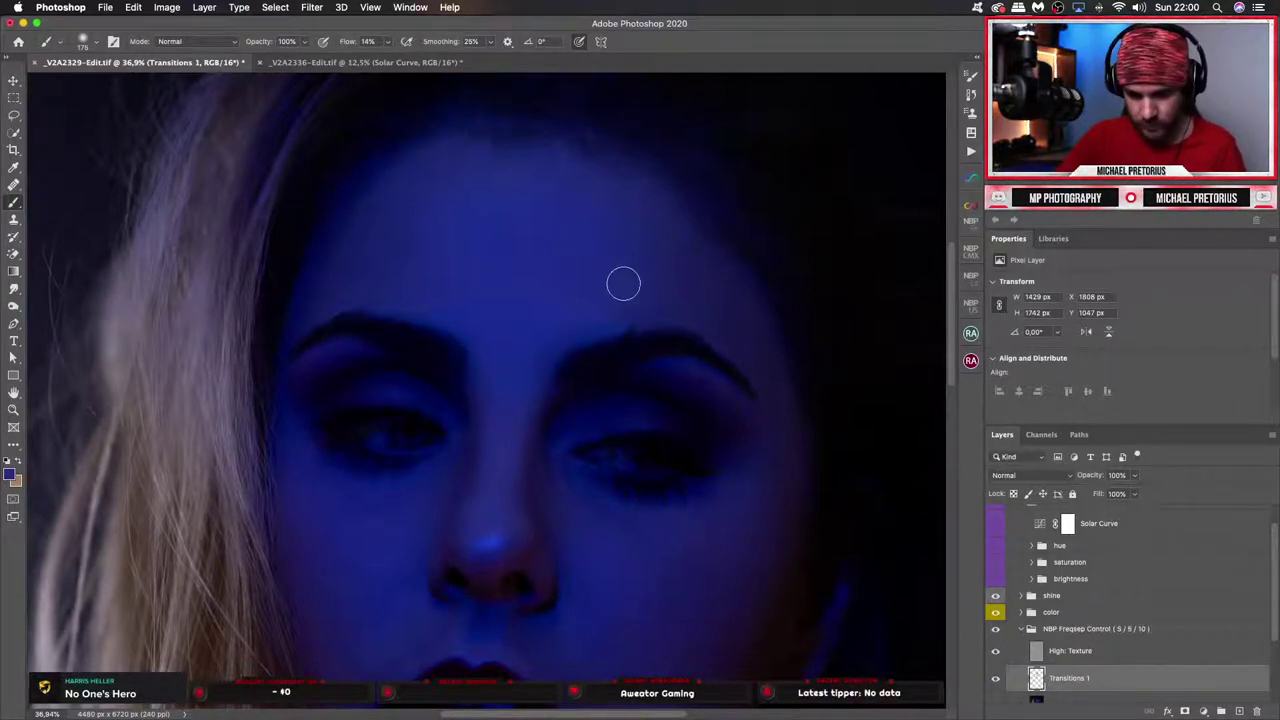
key(bracketright)
key(bracketright)
key(bracketright)
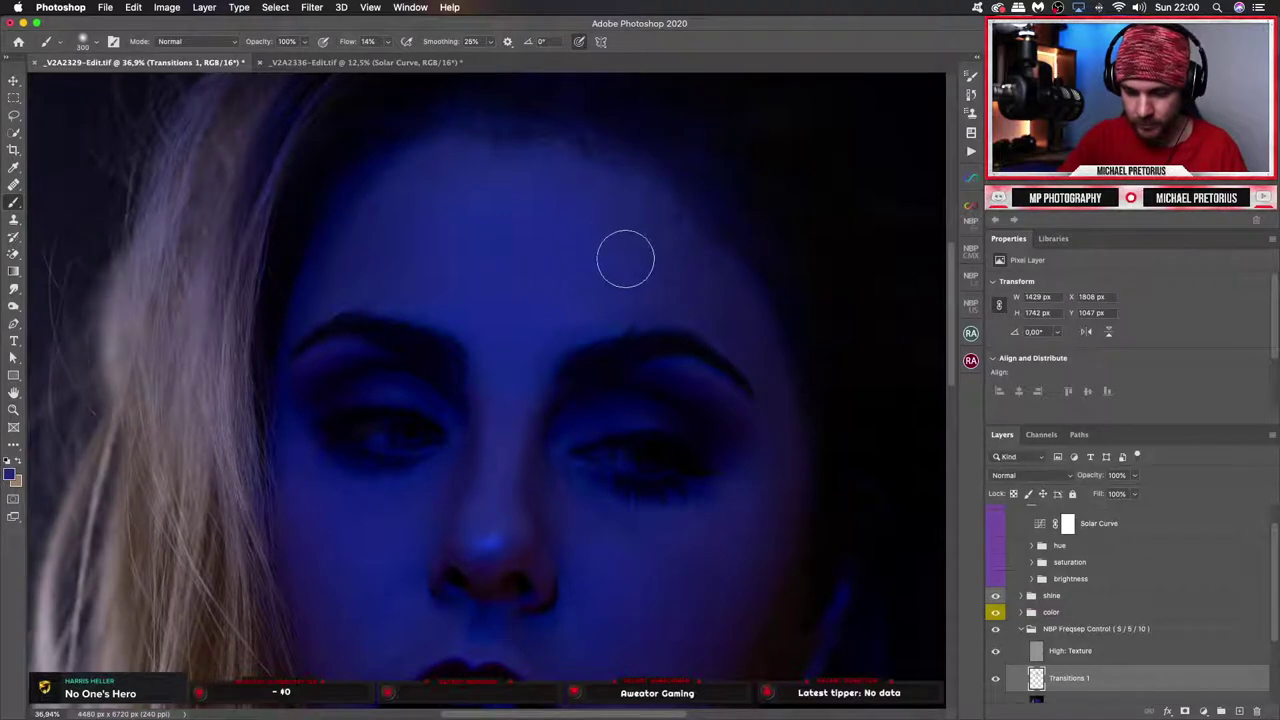
alt+click(408, 265)
mouse_move(394, 269)
mouse_down()
mouse_move(395, 215)
mouse_move(421, 231)
mouse_move(402, 262)
mouse_move(429, 205)
mouse_move(428, 276)
mouse_move(426, 202)
mouse_move(505, 248)
mouse_move(529, 335)
mouse_move(576, 388)
mouse_move(624, 527)
mouse_move(619, 346)
mouse_move(574, 290)
mouse_up()
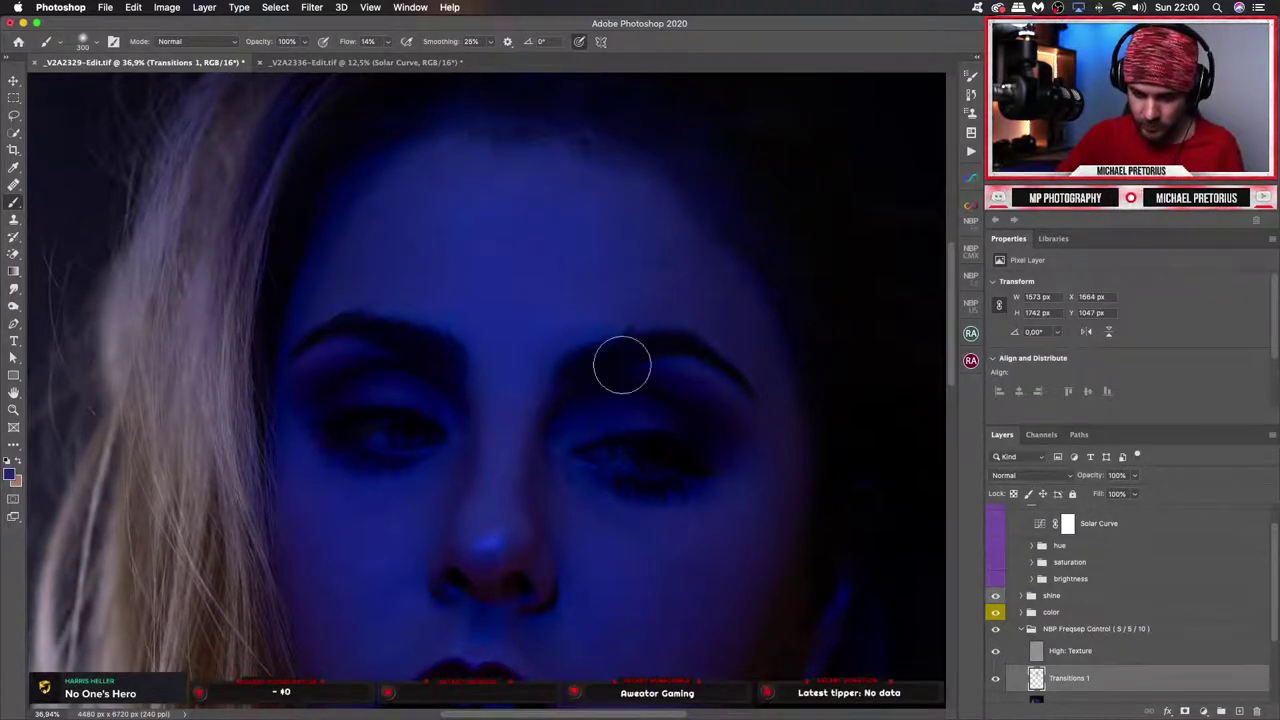
key(z)
drag(725, 507, 683, 534)
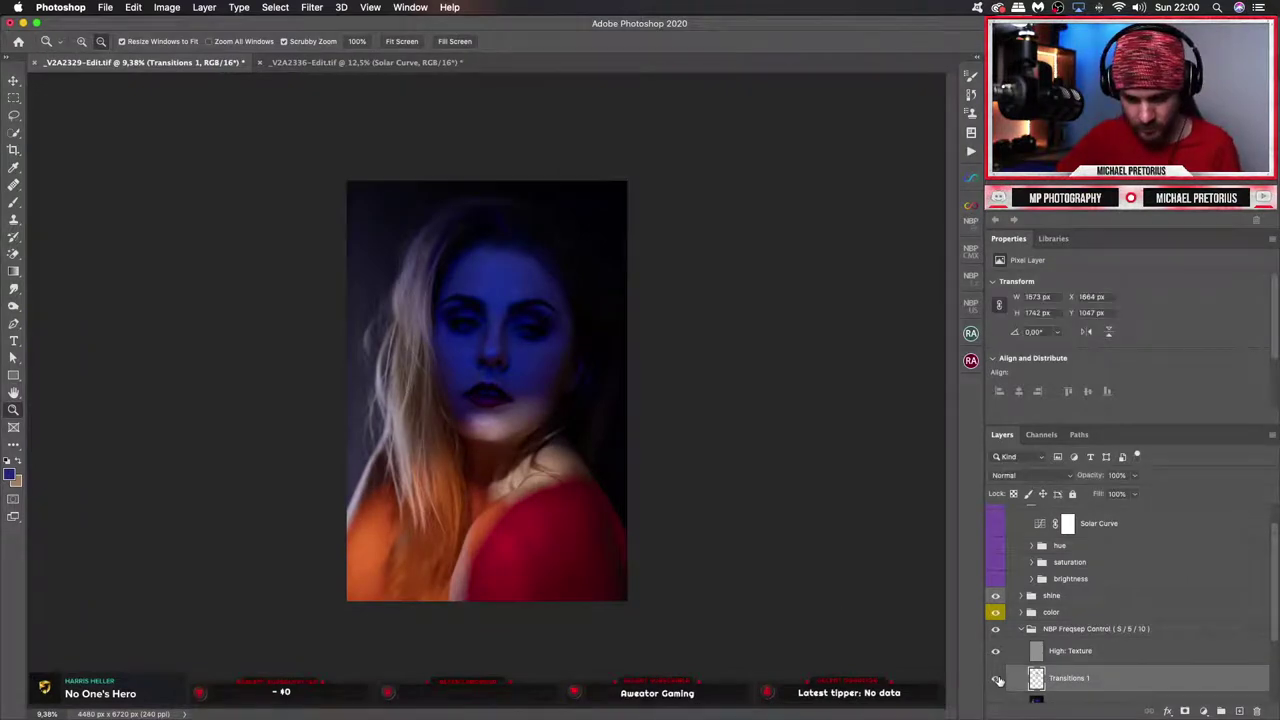
Zoom back in and smooth the forehead with freshly sampled skin colour.
drag(512, 281, 577, 263)
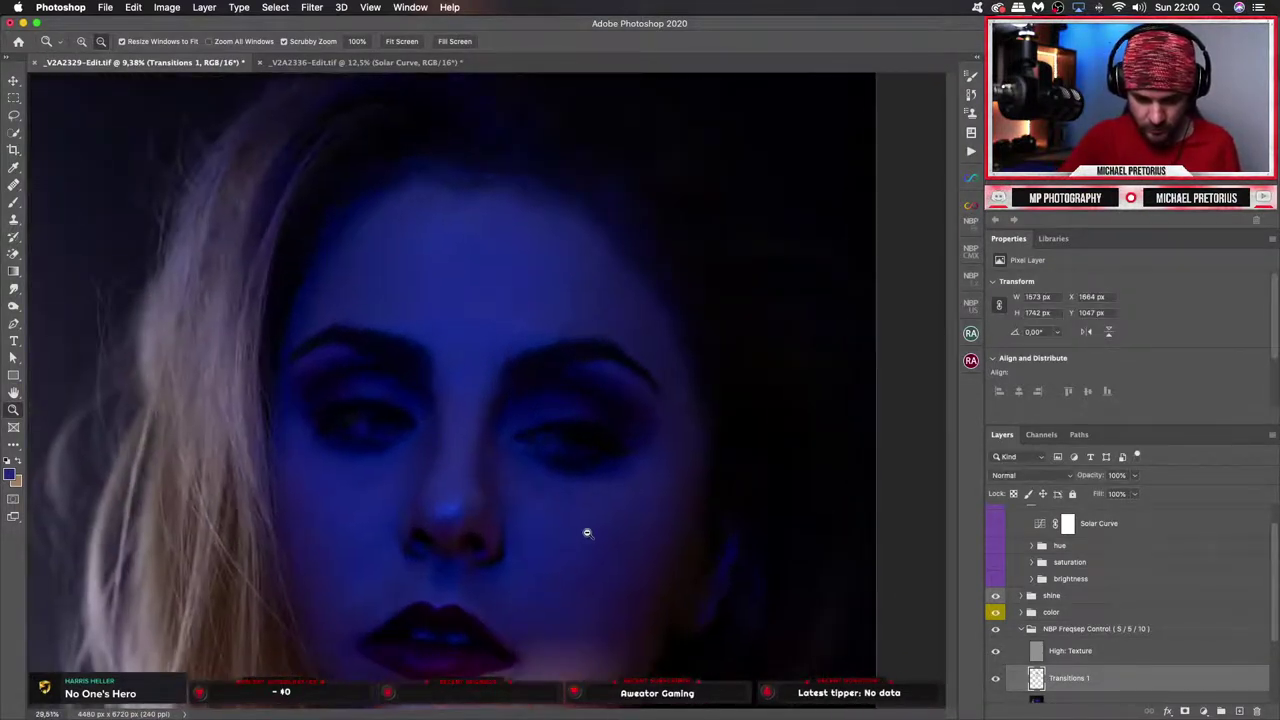
key(b)
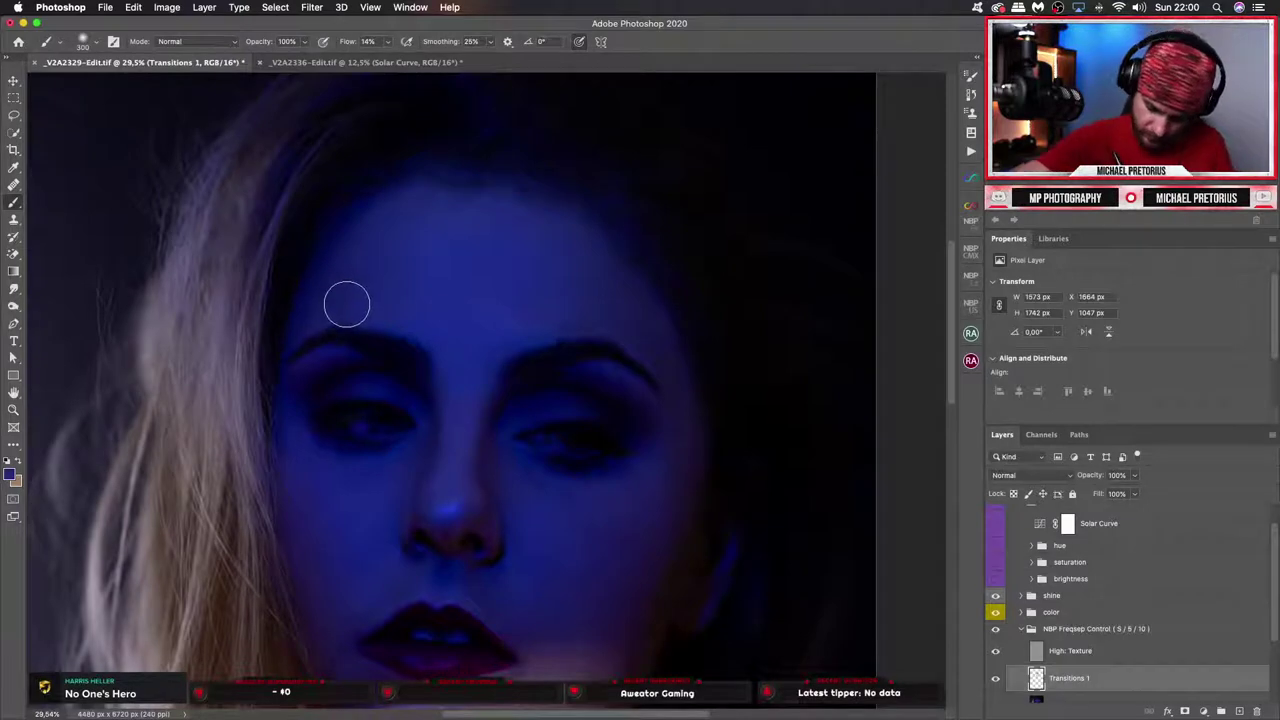
alt+click(397, 294)
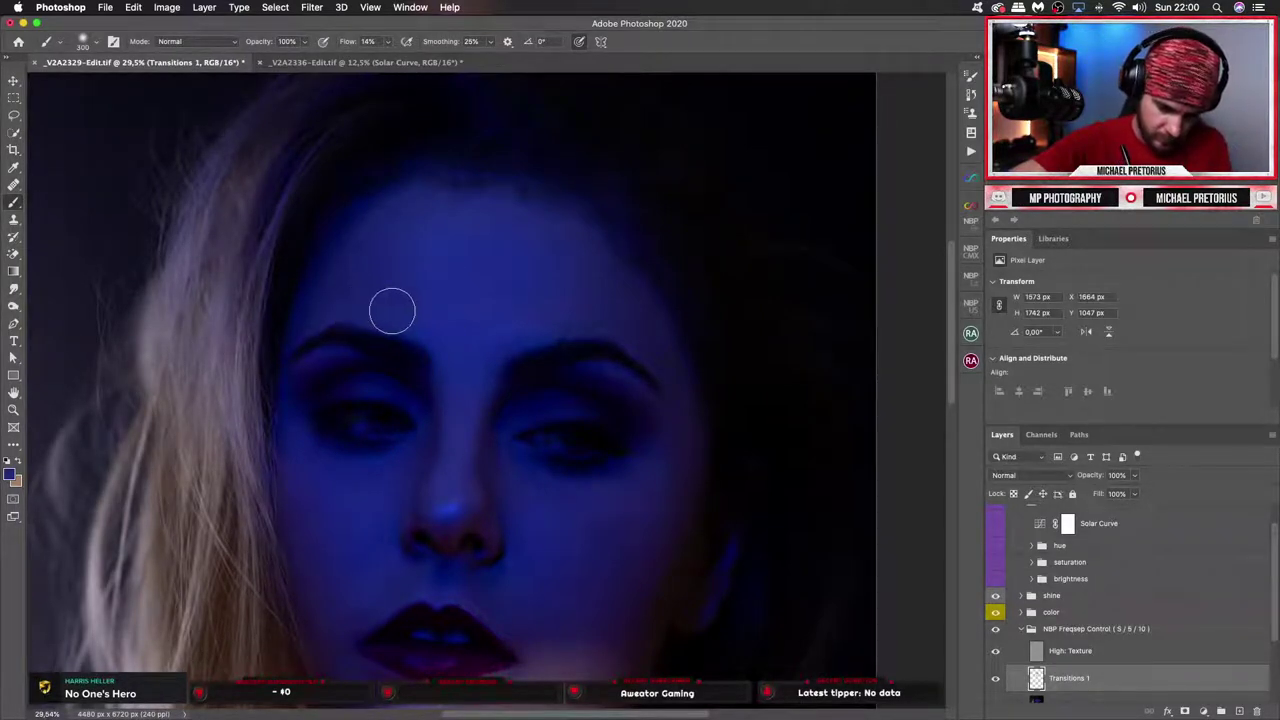
mouse_move(401, 316)
mouse_down()
mouse_move(353, 290)
mouse_move(421, 290)
mouse_move(368, 269)
mouse_up()
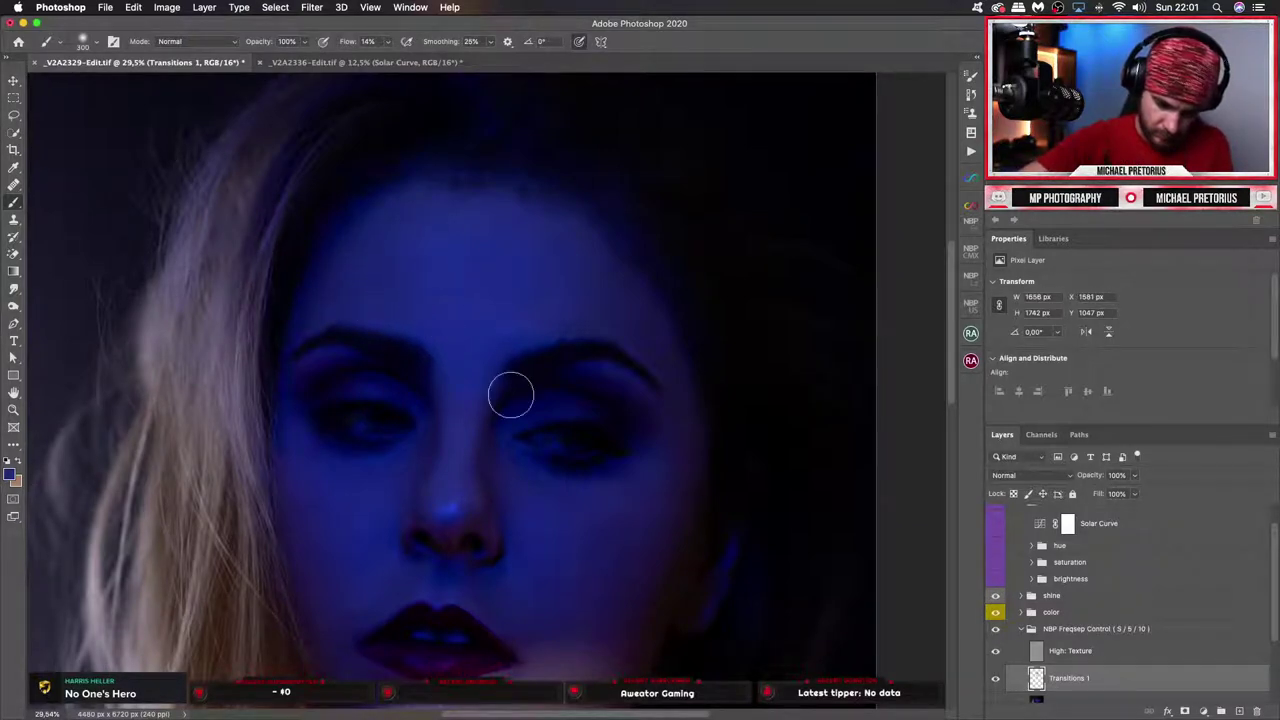
Sample skin beside the nose and paint to even out the tone there.
alt+click(365, 518)
mouse_move(371, 514)
mouse_down()
mouse_move(357, 547)
mouse_move(361, 514)
mouse_move(346, 501)
mouse_move(374, 500)
mouse_move(346, 487)
mouse_move(383, 504)
mouse_move(369, 581)
mouse_move(354, 552)
mouse_move(390, 500)
mouse_up()
alt+click(351, 543)
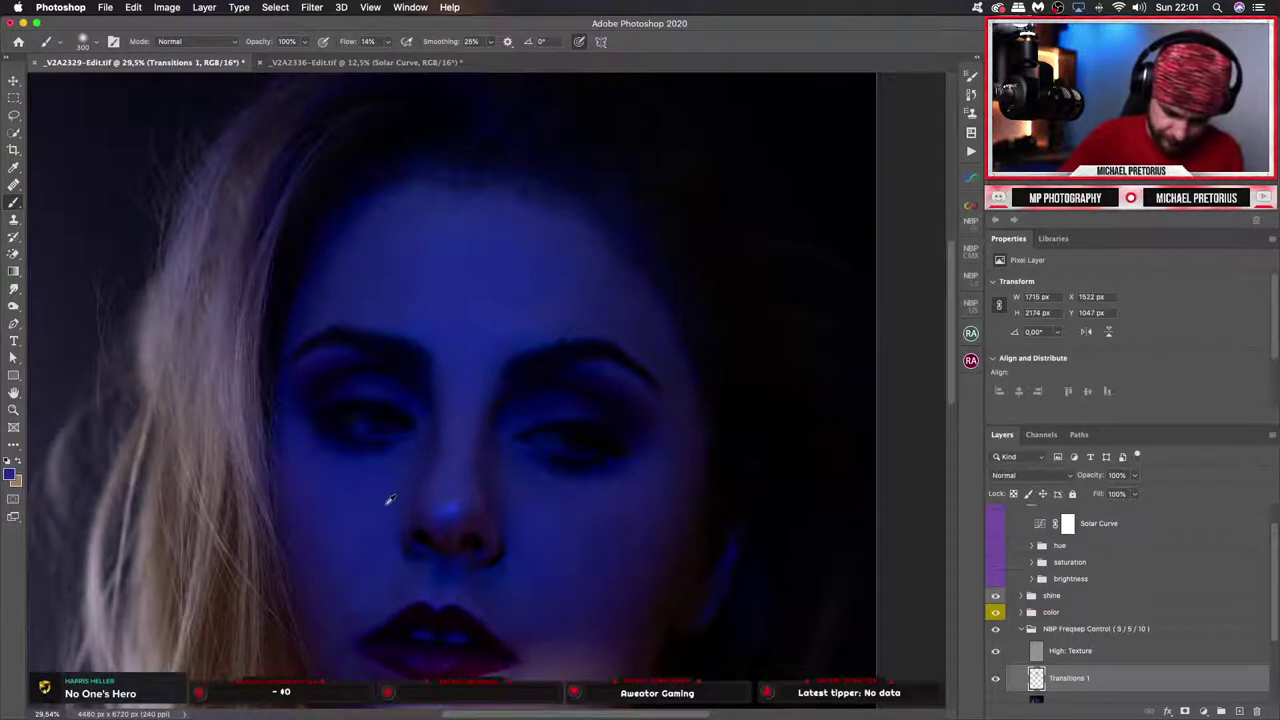
alt+click(382, 498)
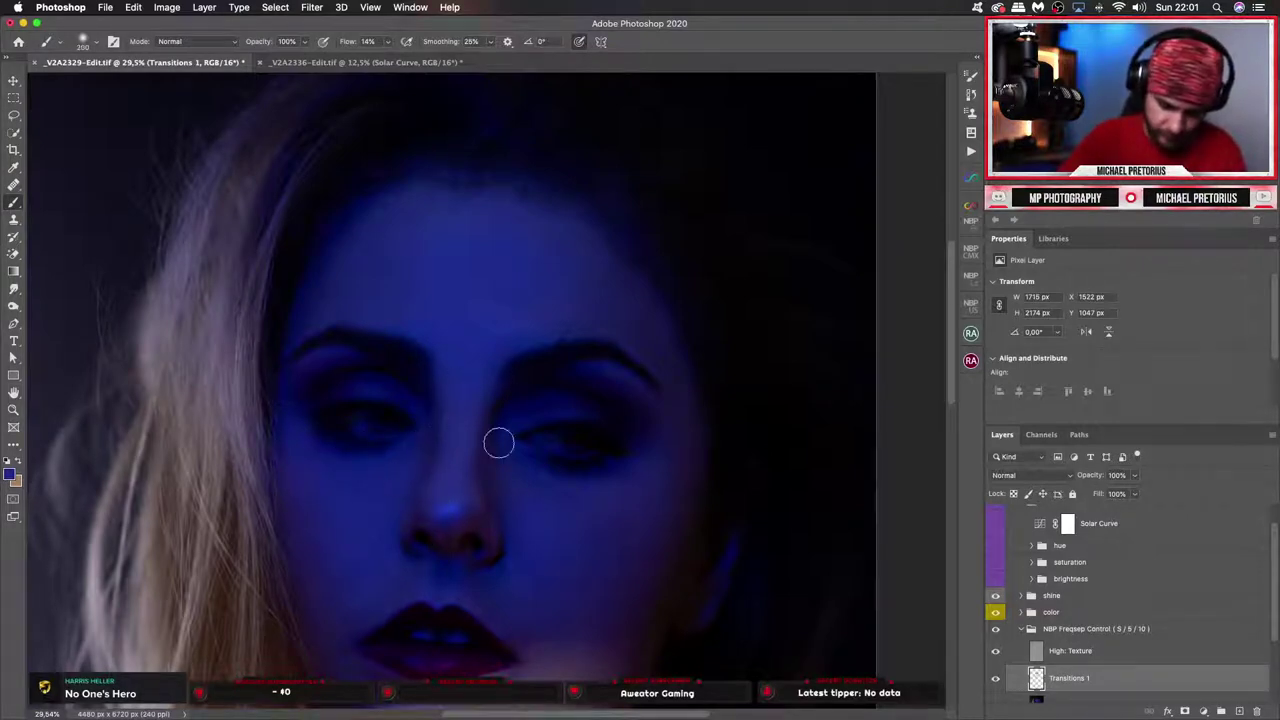
alt+click(585, 566)
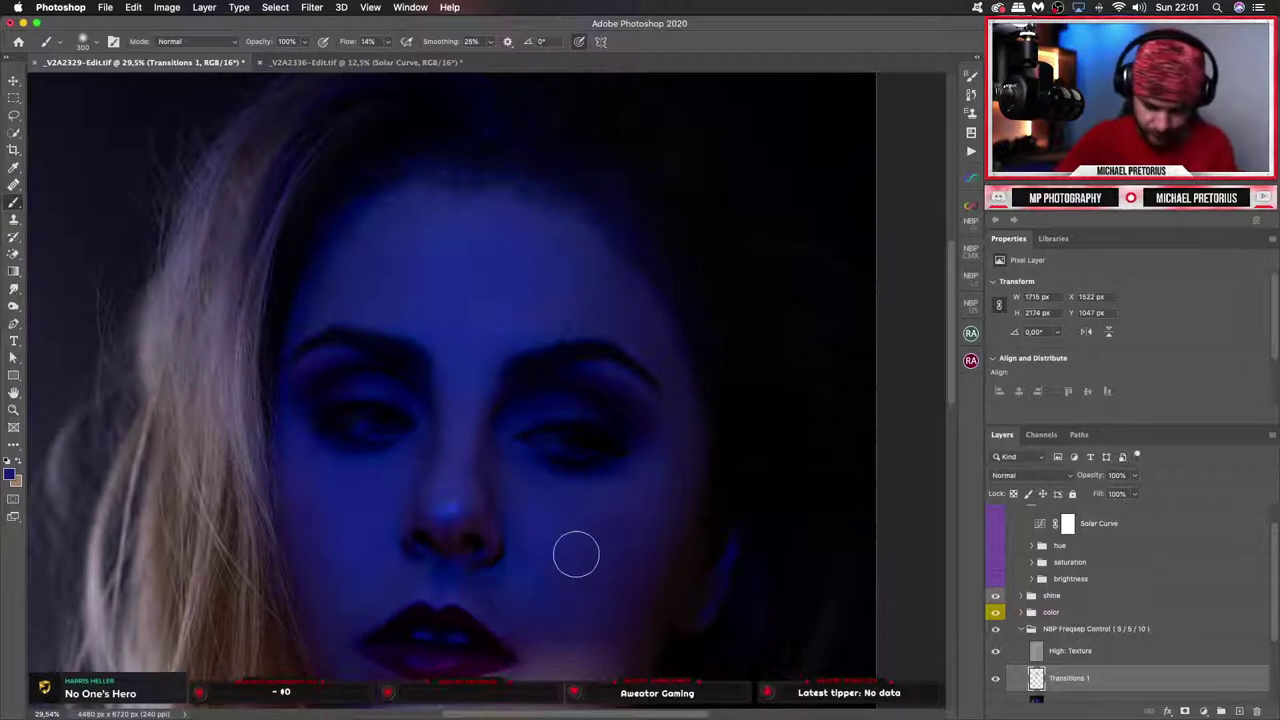
drag(521, 484, 561, 513)
Enlarge the brush to 500 and paint over the cheek.
key(bracketleft)
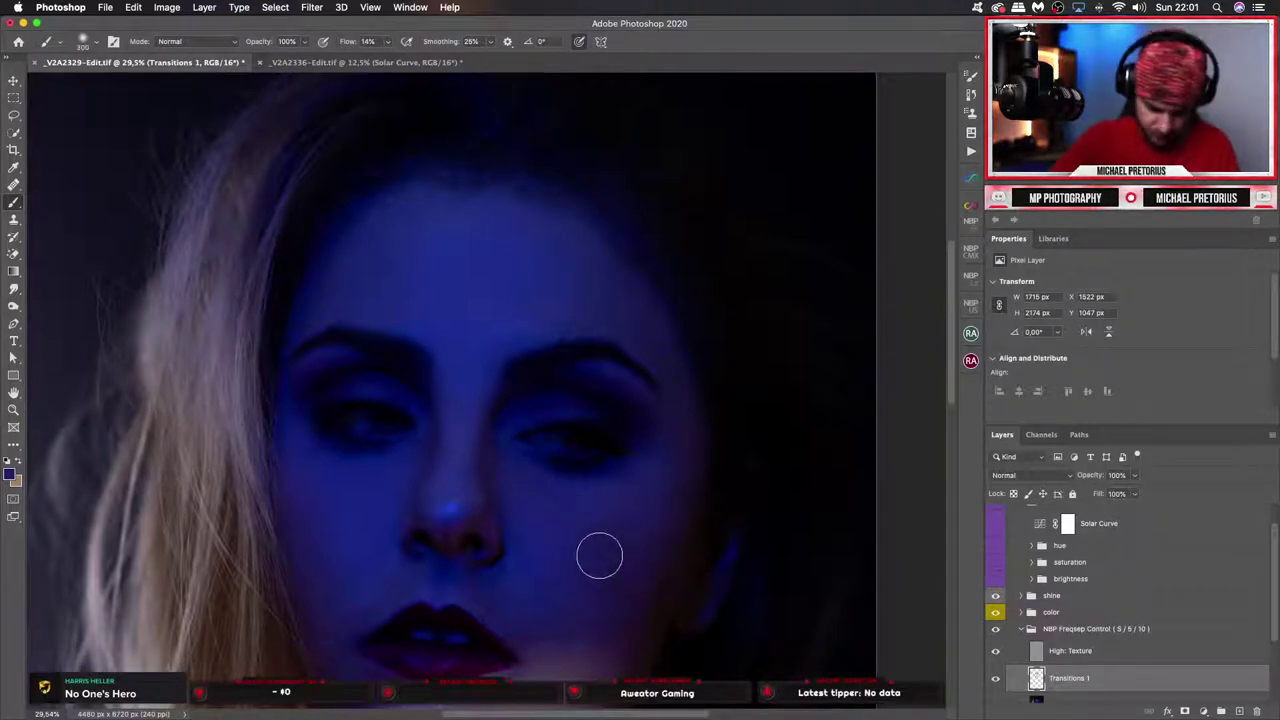
key(bracketright)
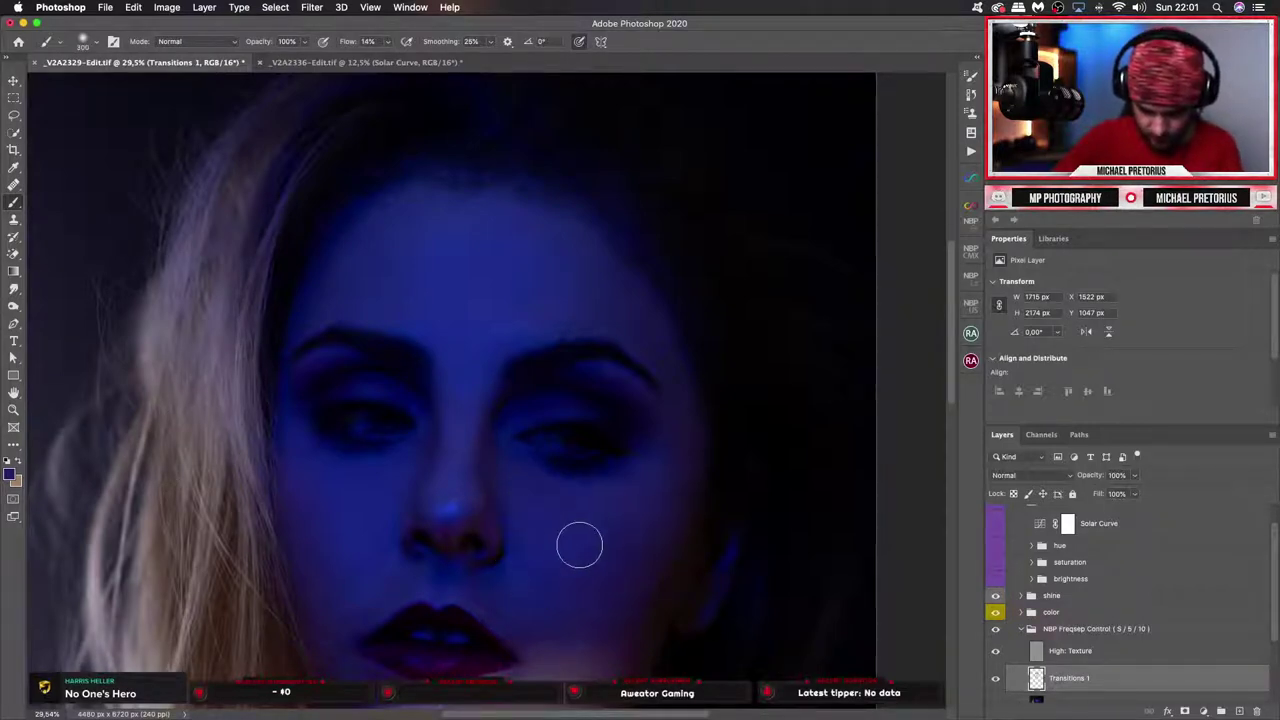
key(bracketright)
key(bracketright)
mouse_move(551, 520)
mouse_down()
mouse_move(563, 517)
mouse_move(586, 571)
mouse_move(606, 554)
mouse_move(594, 544)
mouse_up()
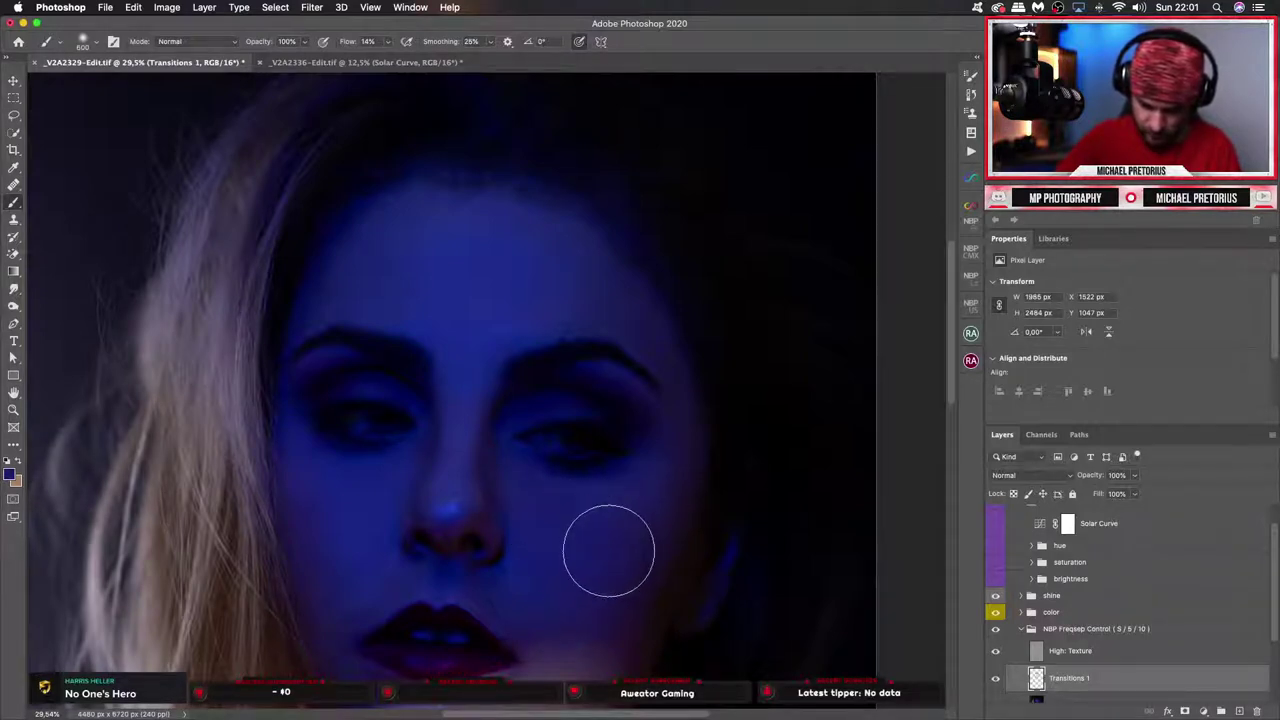
Sample skin tones around the chin with a smaller brush and bring the chin into view.
key(bracketleft)
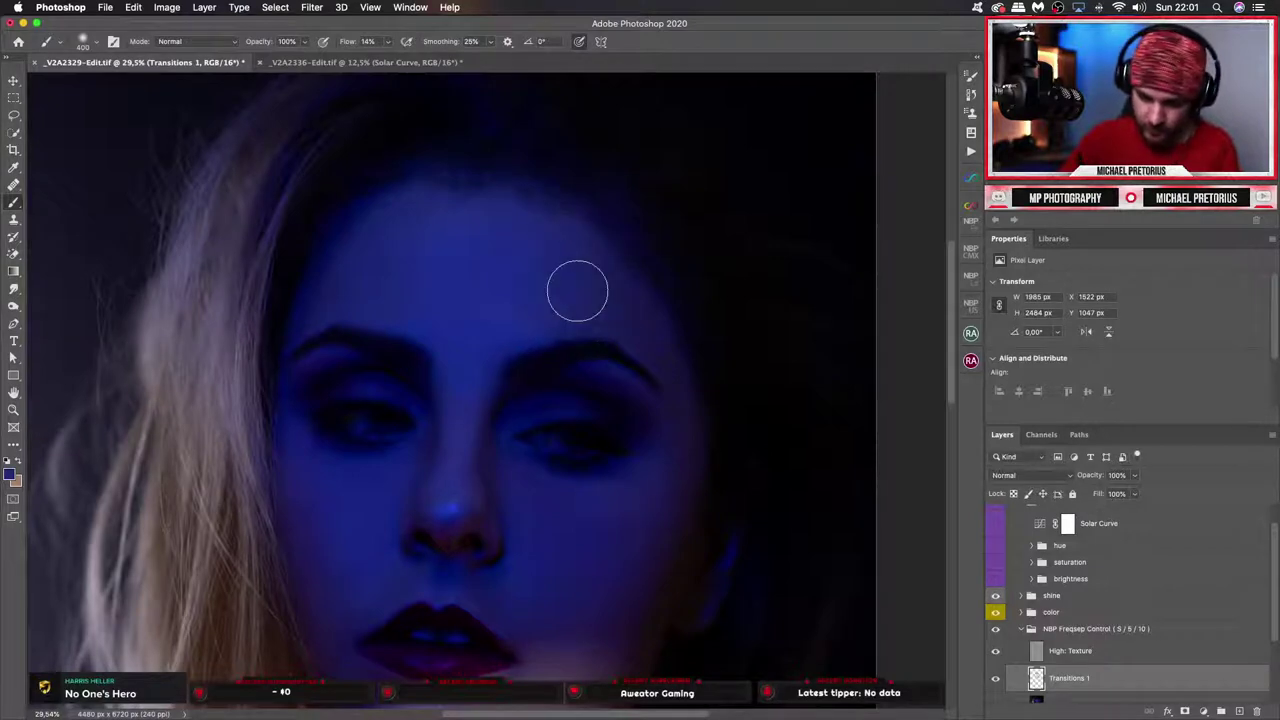
alt+click(524, 289)
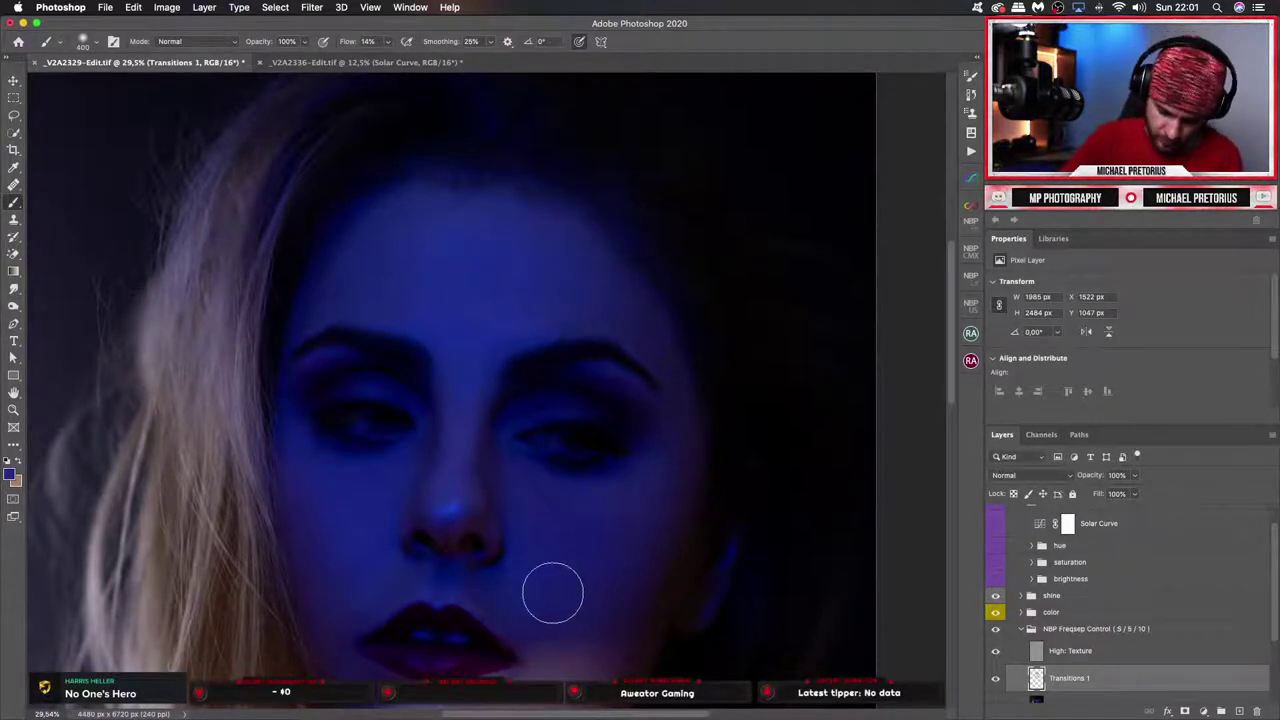
alt+click(500, 597)
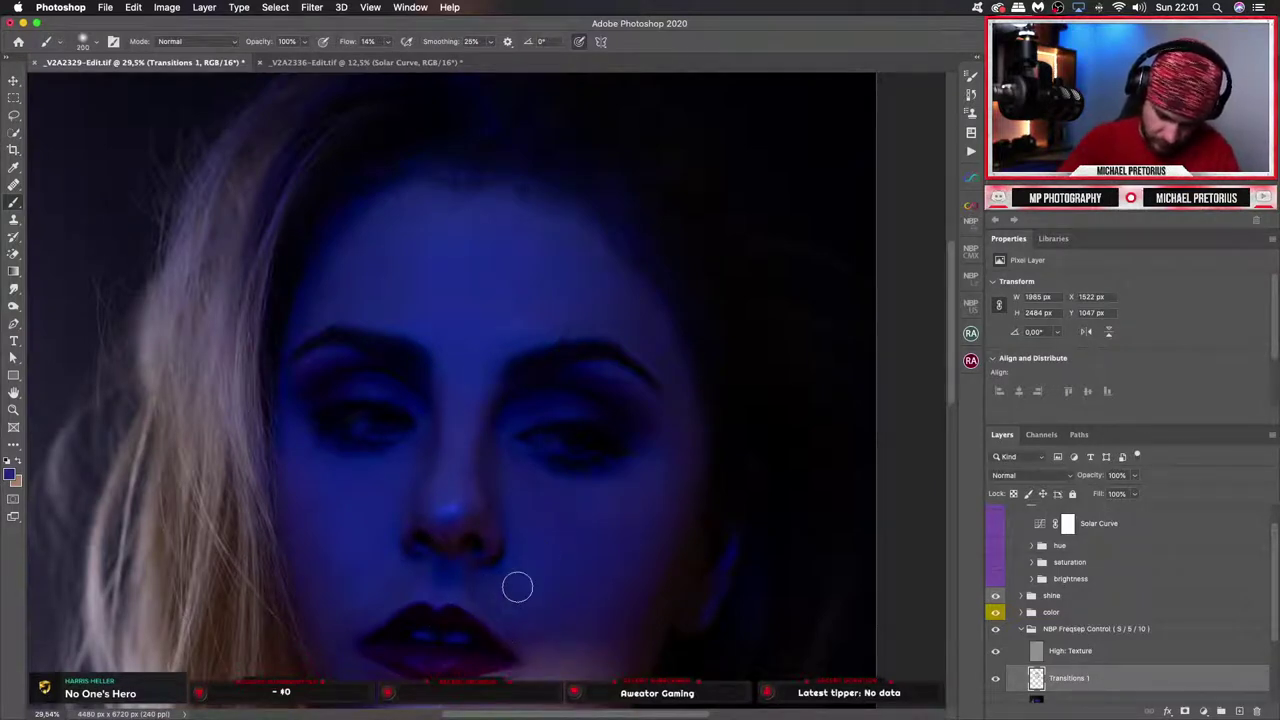
alt+click(395, 565)
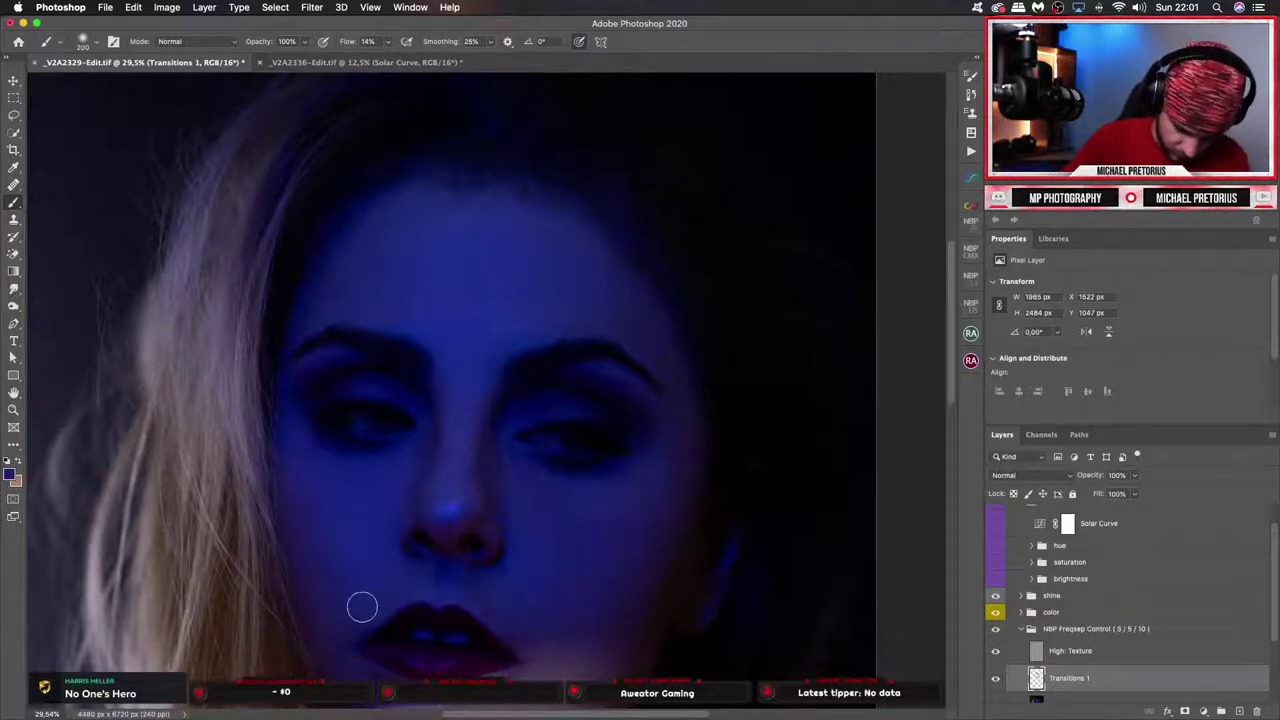
alt+click(332, 590)
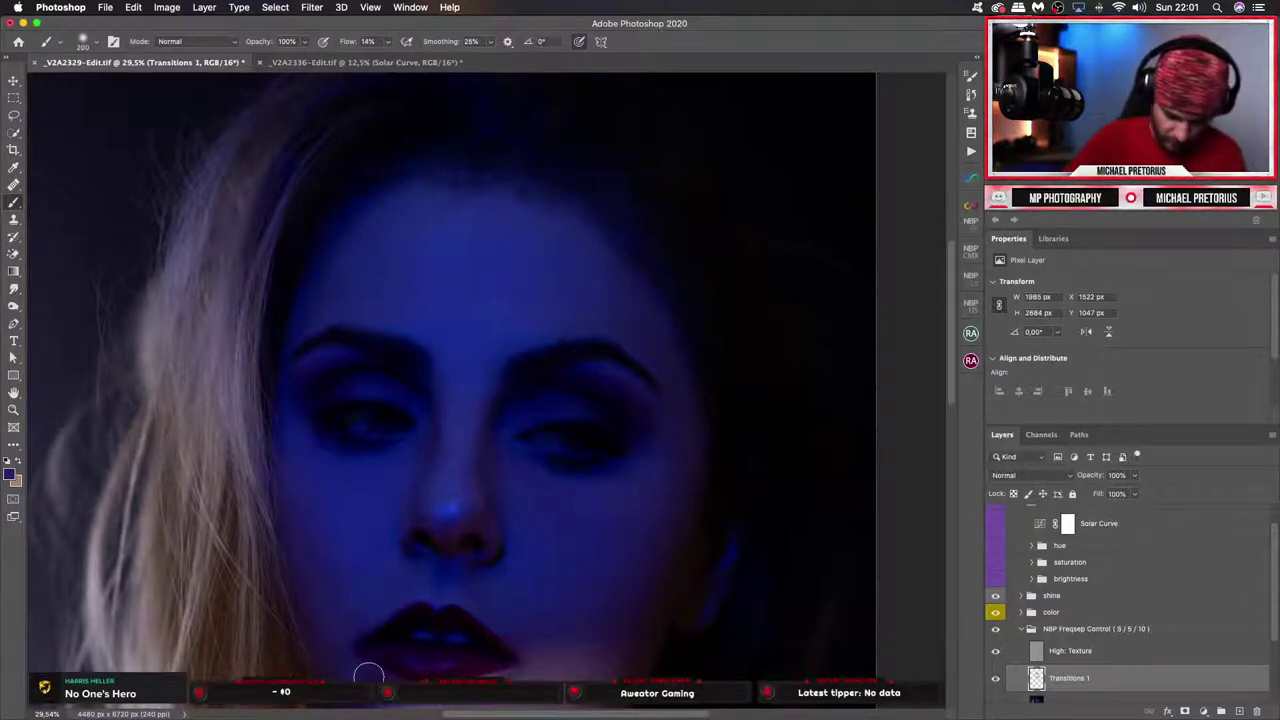
mouse_move(378, 678)
mouse_down()
mouse_move(334, 594)
mouse_move(351, 603)
mouse_up()
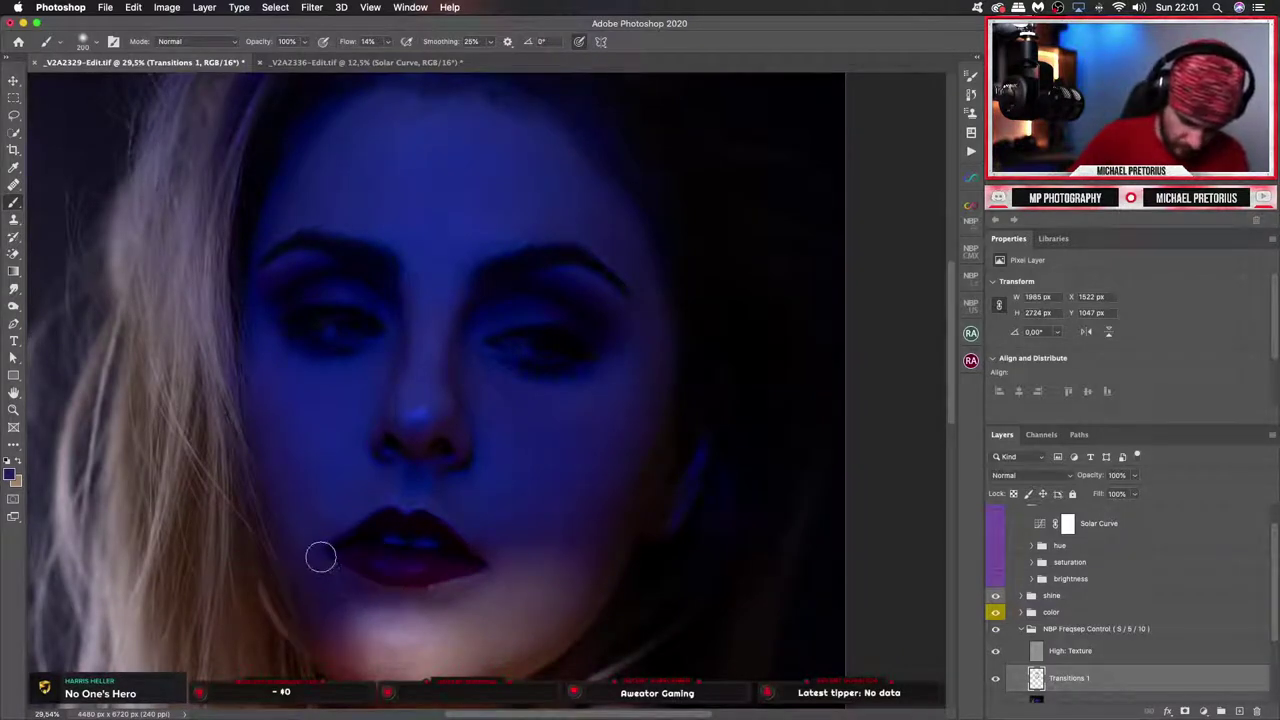
Paint sampled skin tone over the chin, then across the cheek and jaw.
drag(321, 557, 324, 596)
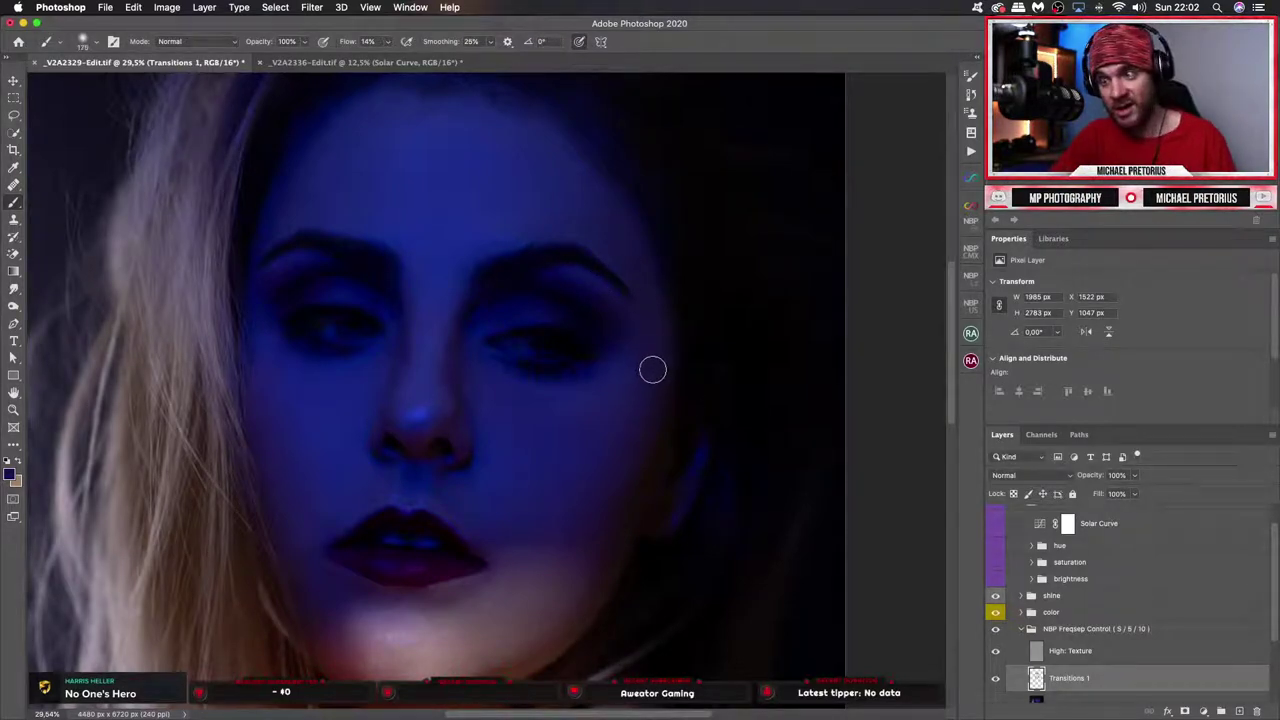
alt+click(648, 372)
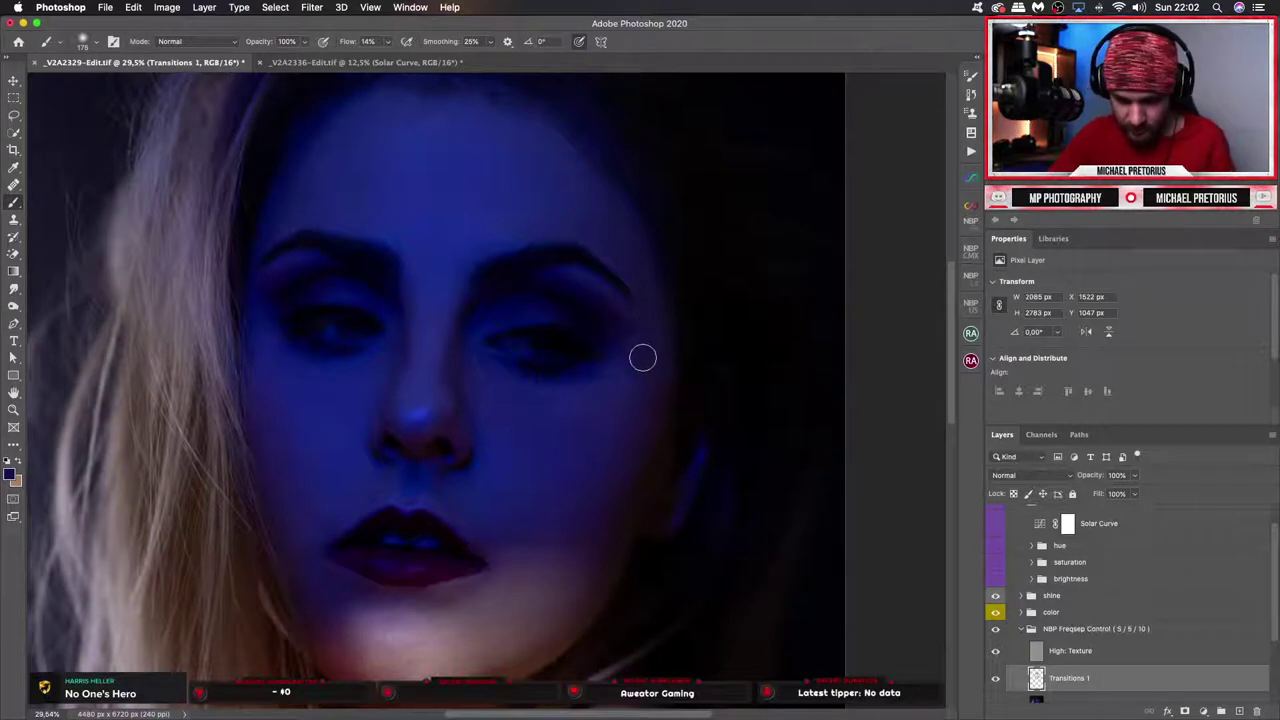
mouse_move(637, 378)
mouse_down()
mouse_move(645, 329)
mouse_move(646, 409)
mouse_move(602, 511)
mouse_up()
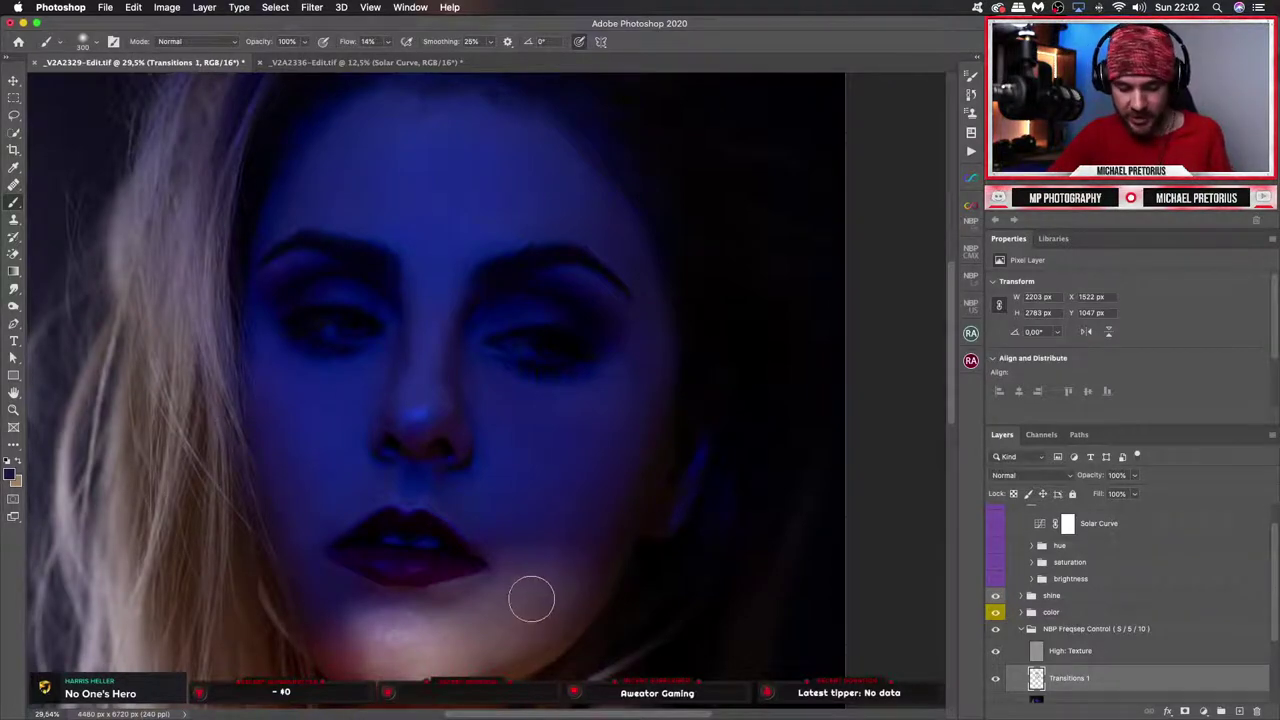
drag(537, 600, 596, 482)
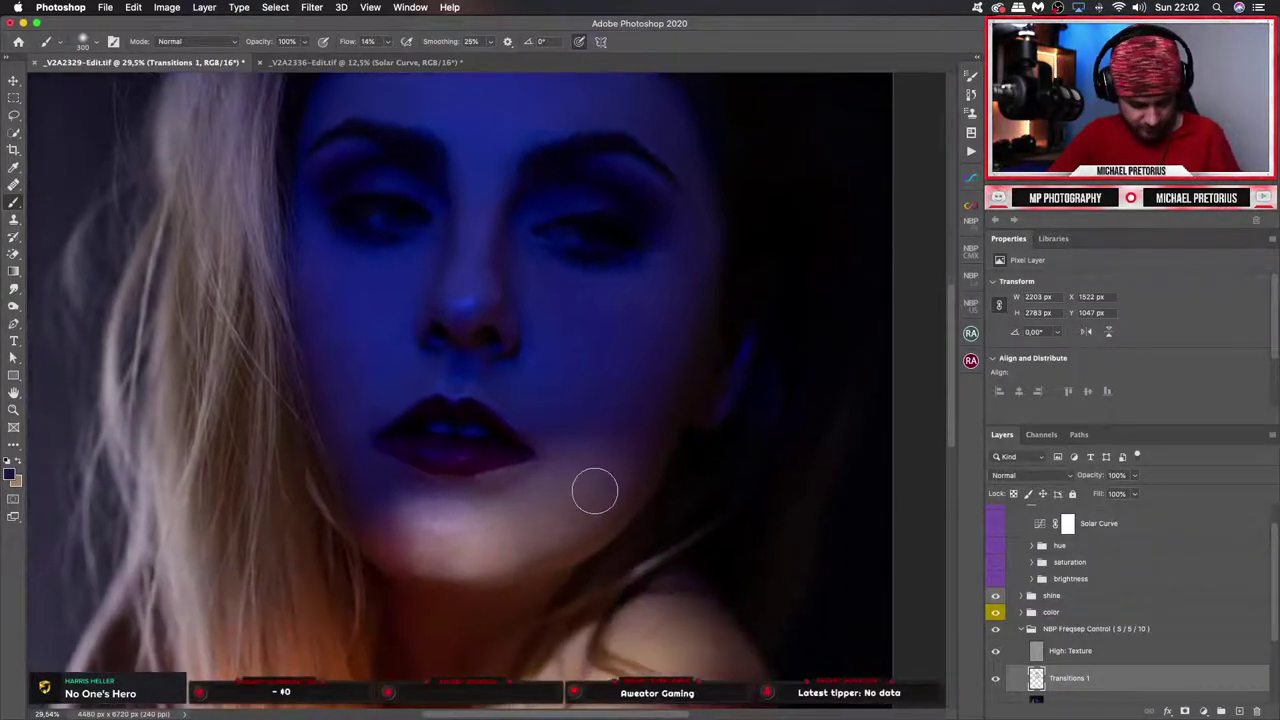
Blend the lower chin with low-flow strokes and dabs, then zoom out.
mouse_move(573, 494)
mouse_down()
mouse_move(591, 503)
mouse_move(549, 506)
mouse_move(591, 491)
mouse_move(589, 514)
mouse_move(506, 549)
mouse_move(477, 534)
mouse_up()
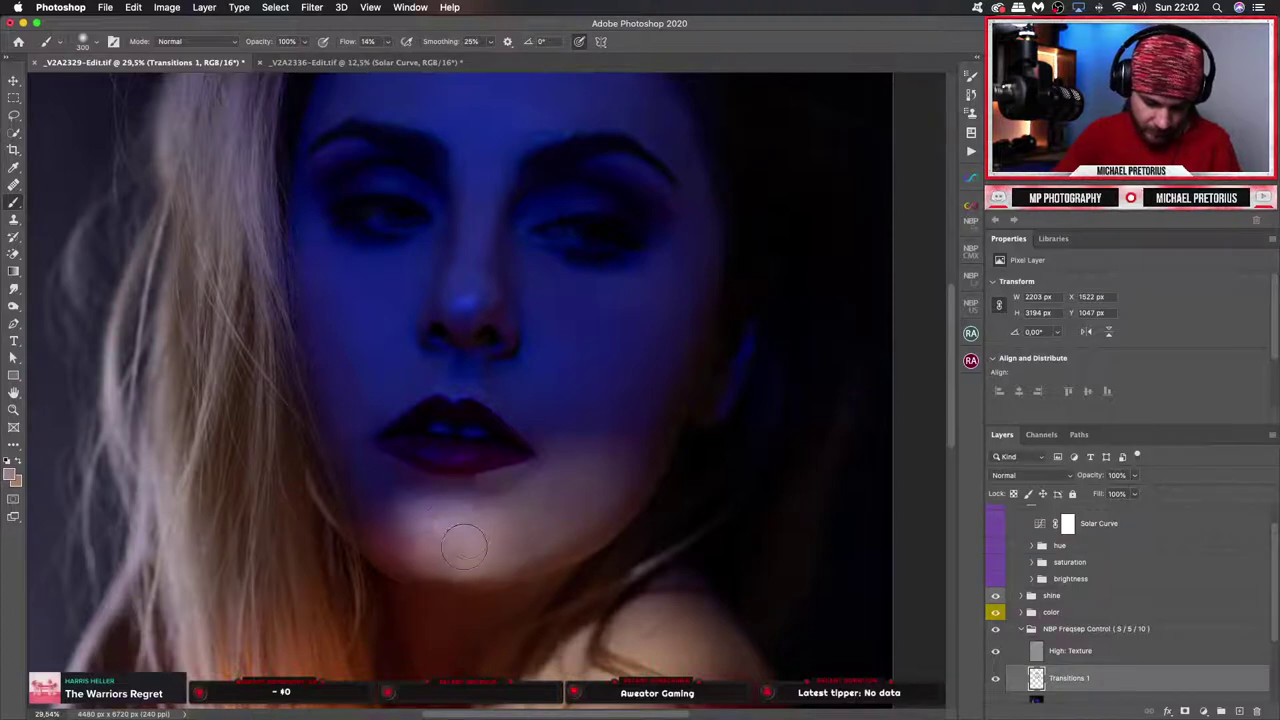
click(477, 500)
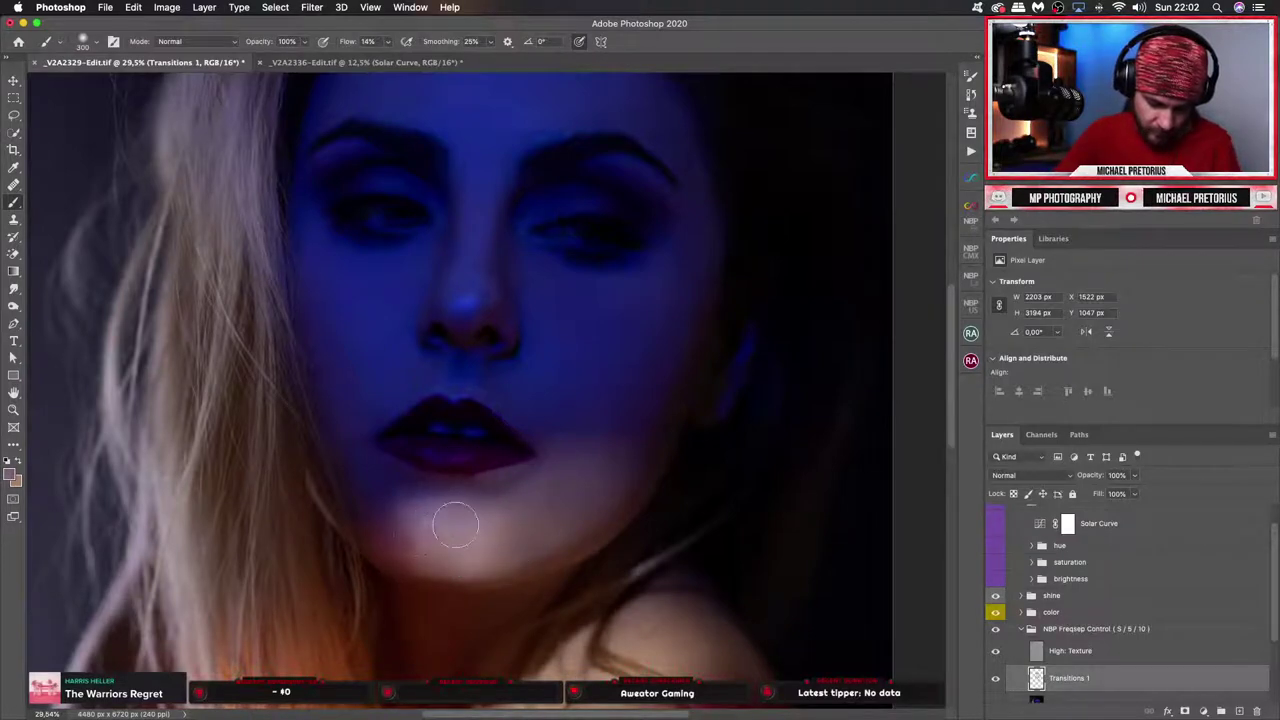
mouse_move(466, 554)
mouse_down()
mouse_move(440, 552)
mouse_move(423, 531)
mouse_move(451, 523)
mouse_move(572, 548)
mouse_up()
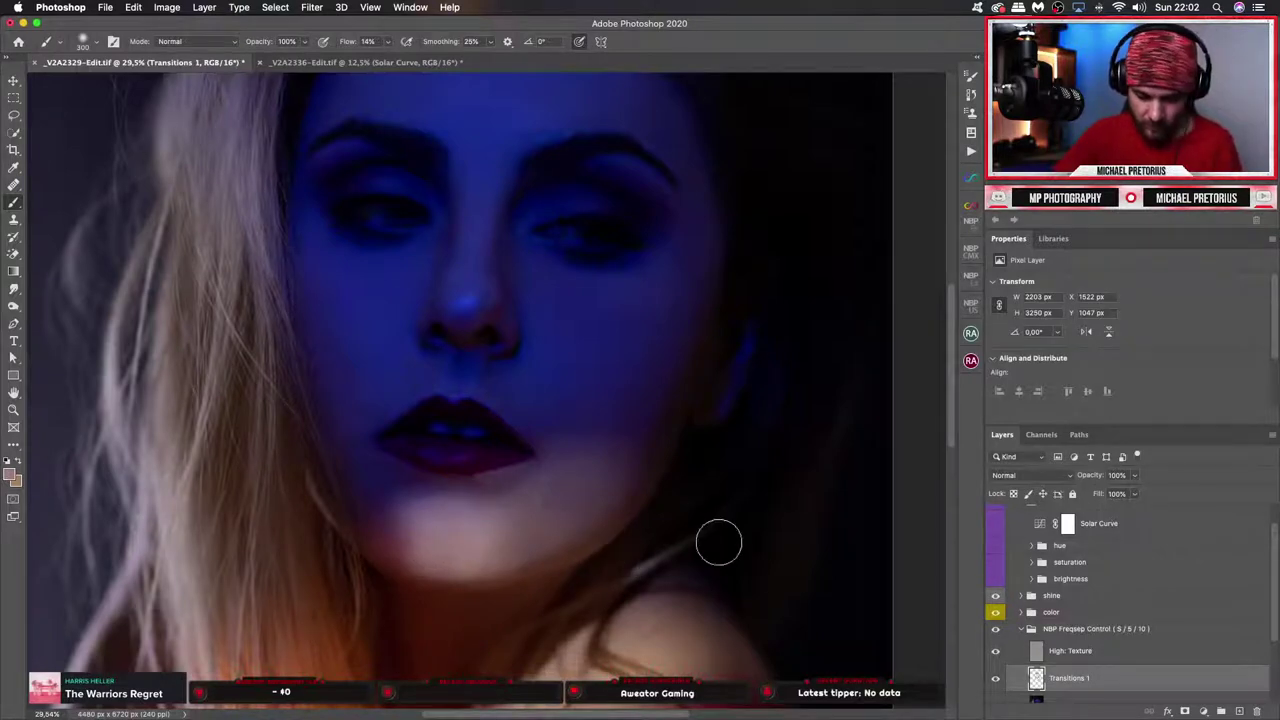
click(517, 546)
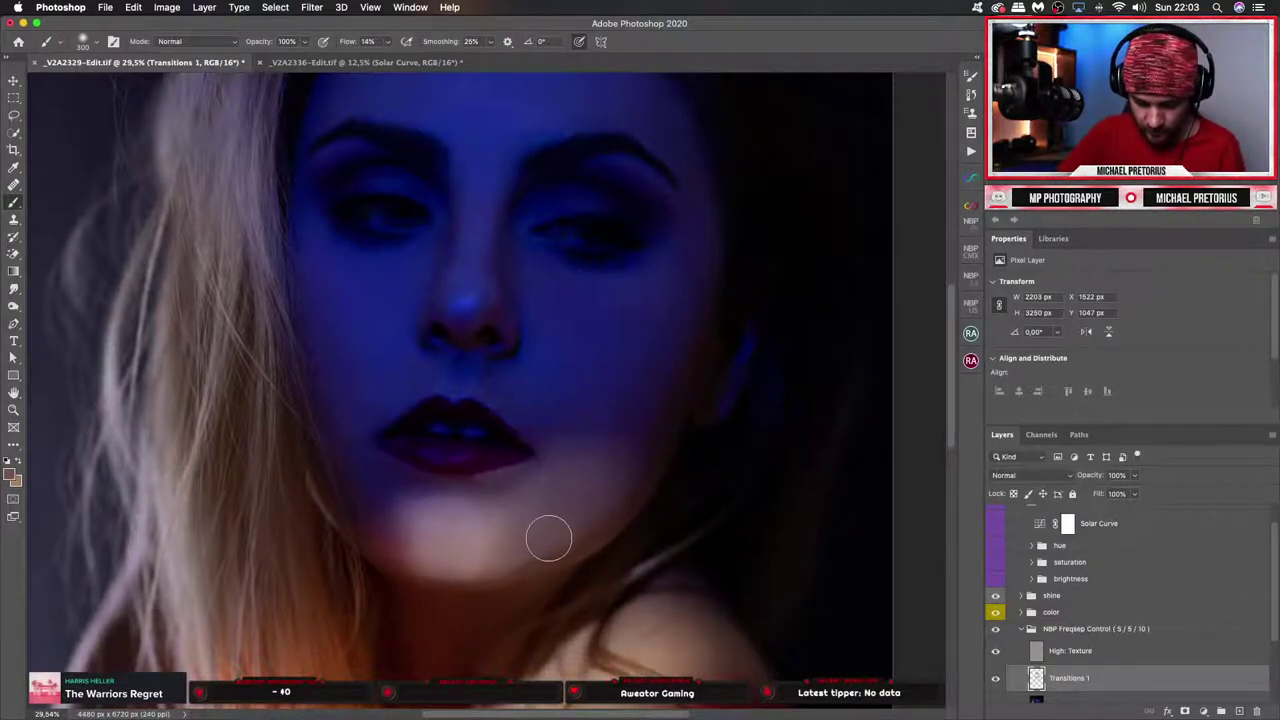
click(514, 489)
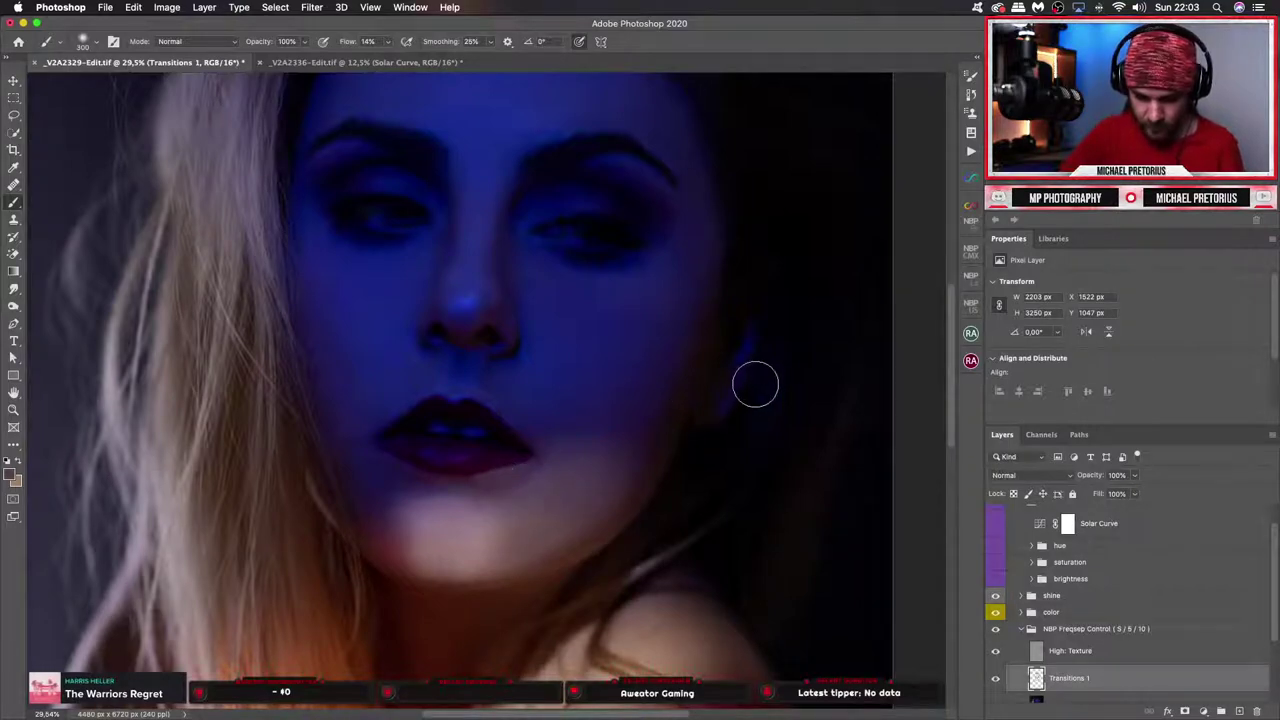
key(z)
drag(574, 514, 550, 527)
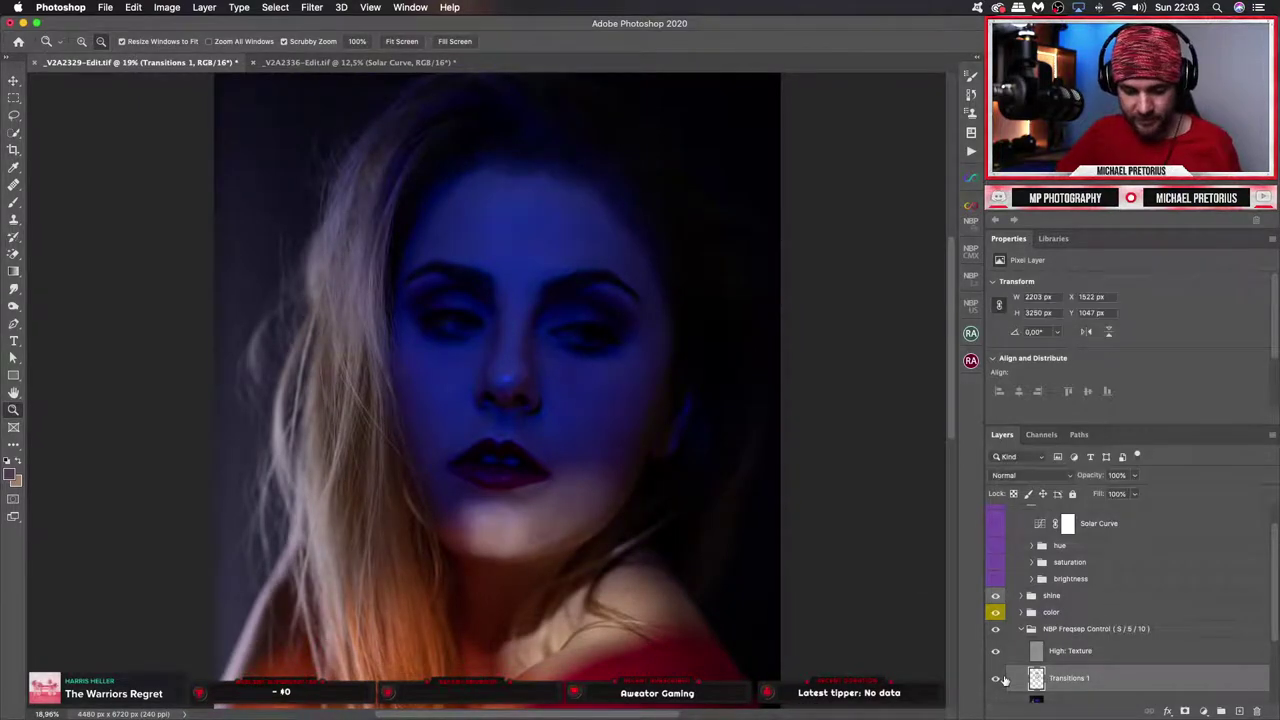
drag(703, 592, 611, 580)
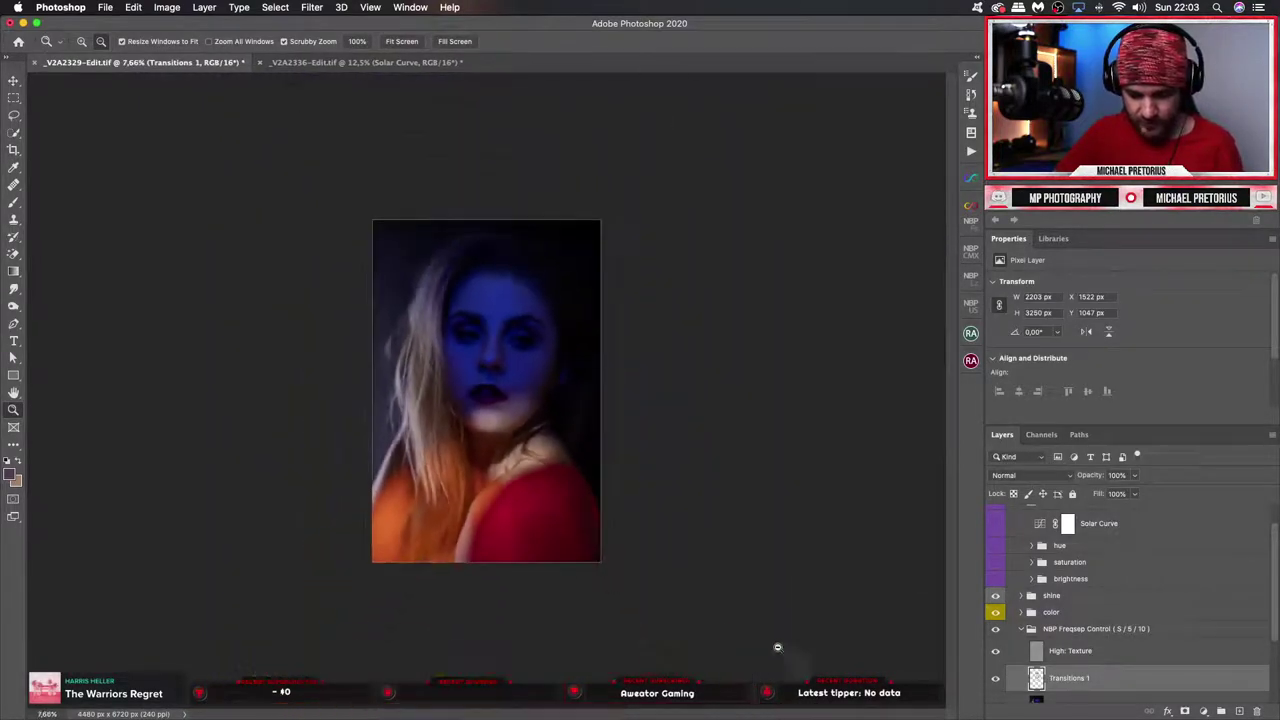
click(996, 679)
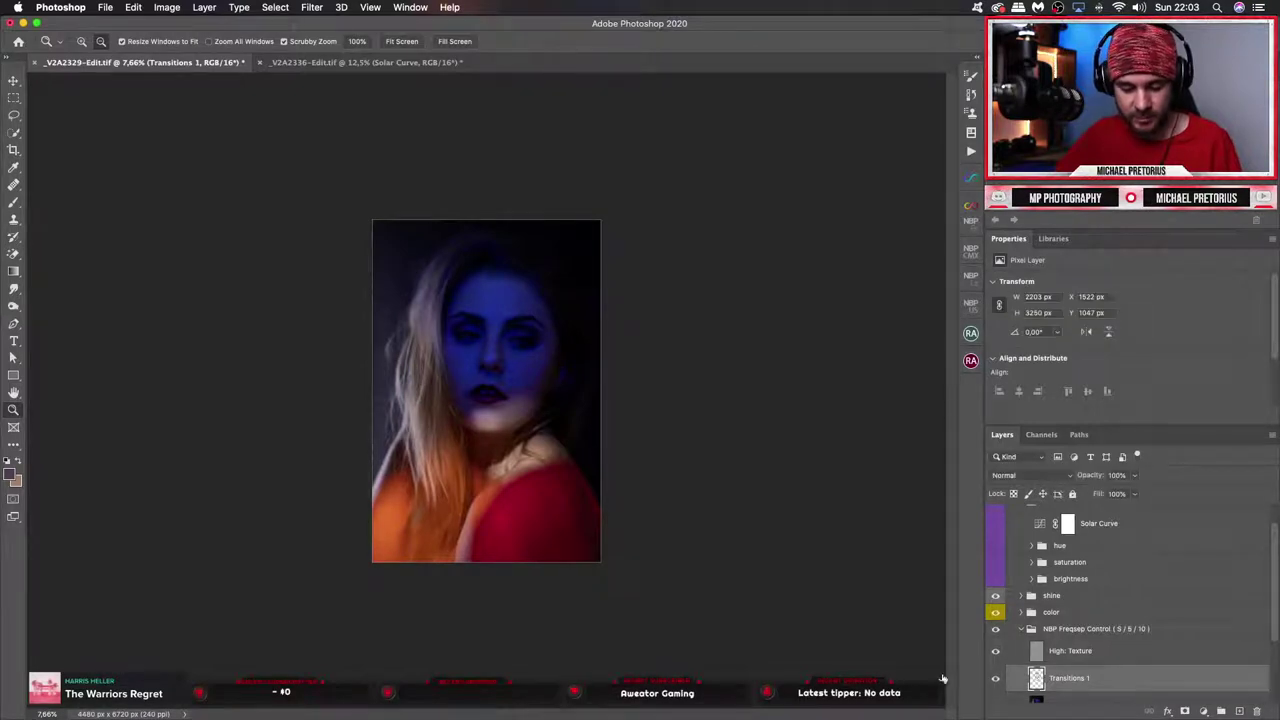
scroll(554, 477, up, 5)
scroll(583, 457, down, 4)
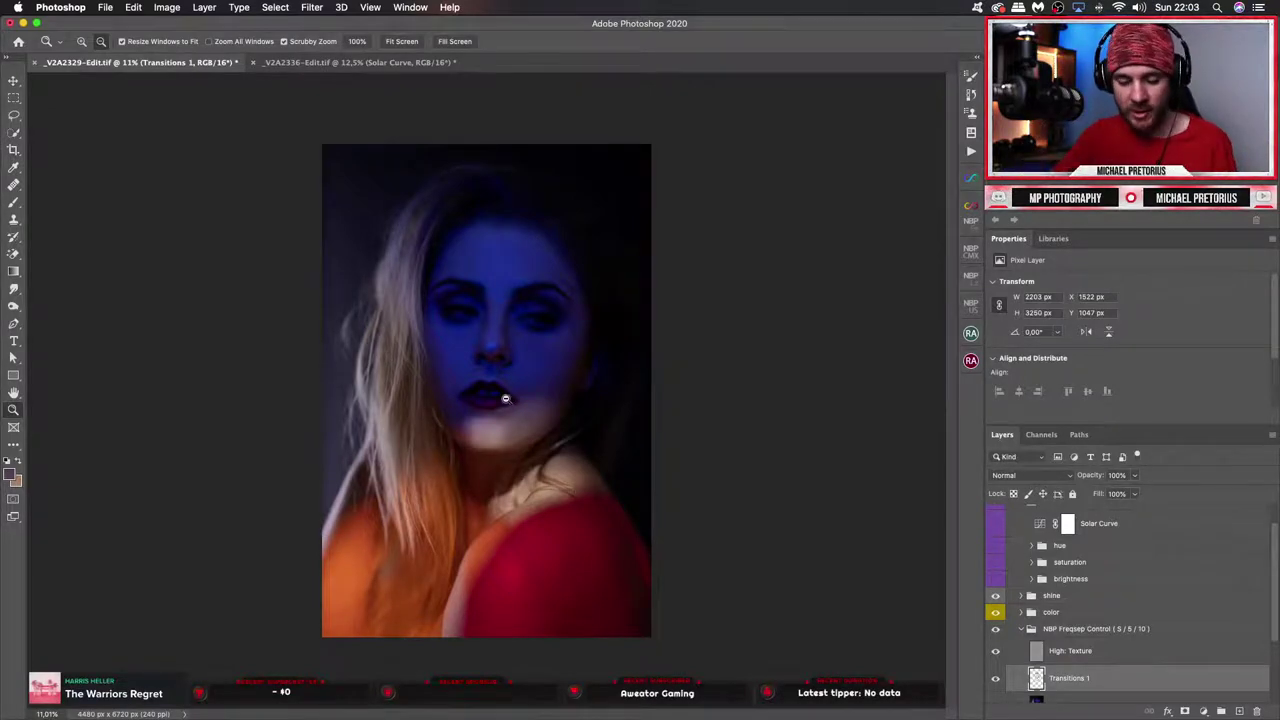
drag(505, 398, 554, 398)
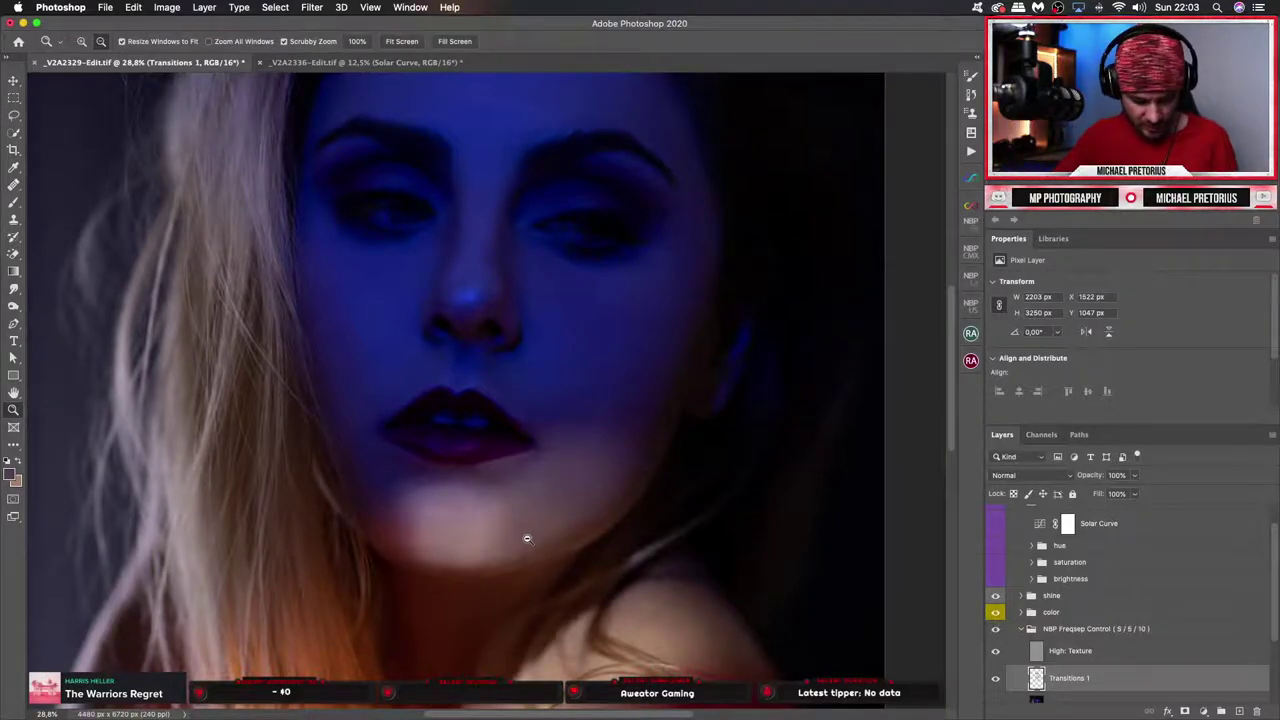
key(b)
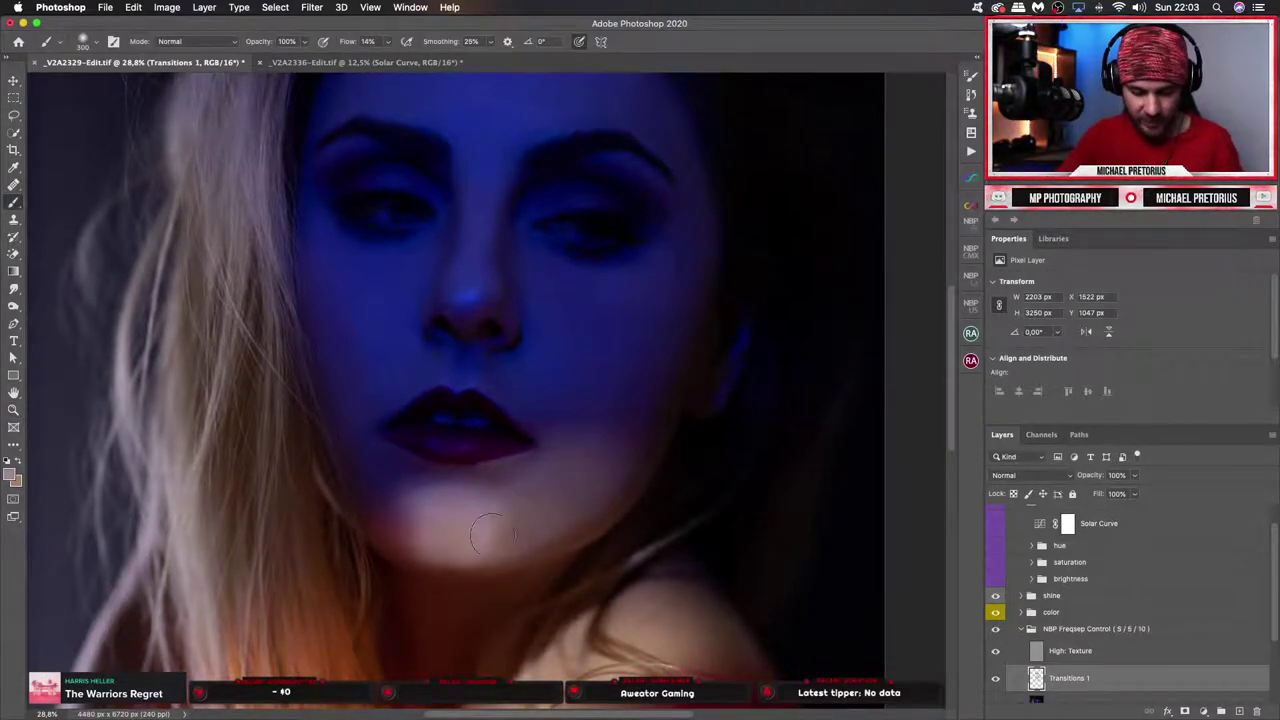
Lighten the chin, paint sampled dark blue above the upper lip, then zoom out to fit.
mouse_move(492, 537)
mouse_down()
mouse_move(514, 517)
mouse_move(560, 554)
mouse_move(503, 537)
mouse_move(531, 516)
mouse_move(557, 529)
mouse_move(490, 536)
mouse_up()
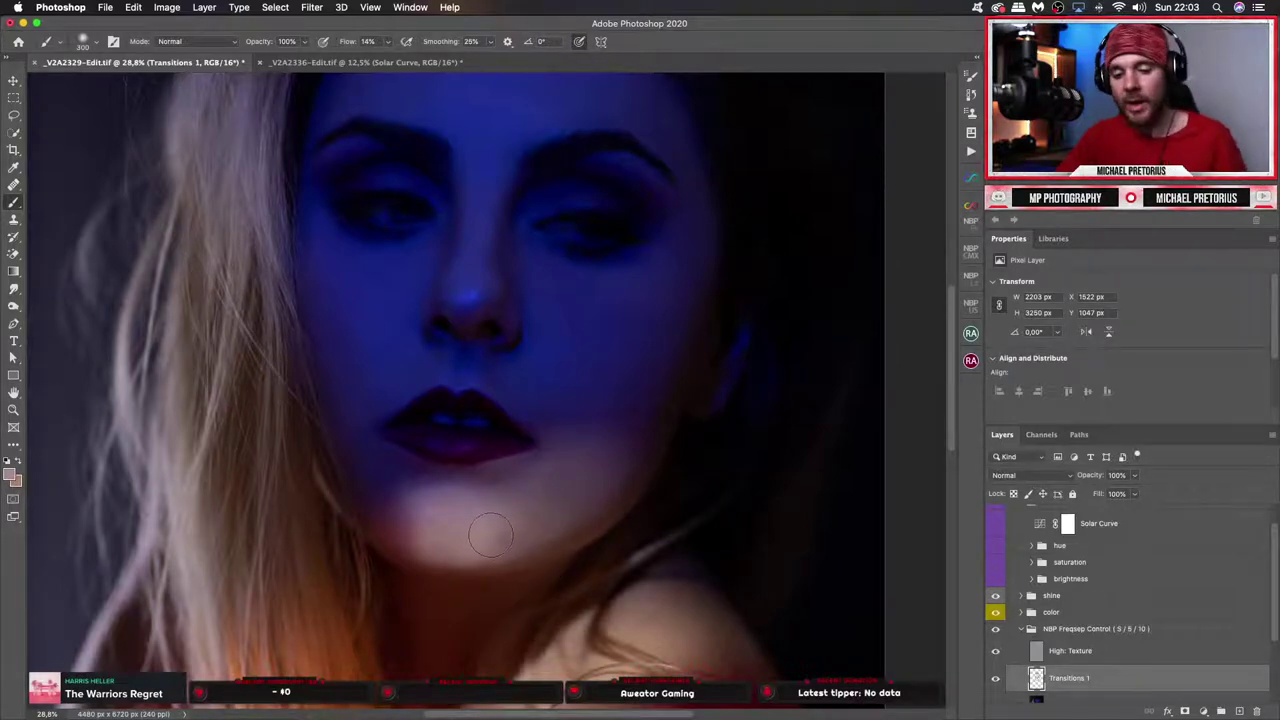
alt+click(505, 380)
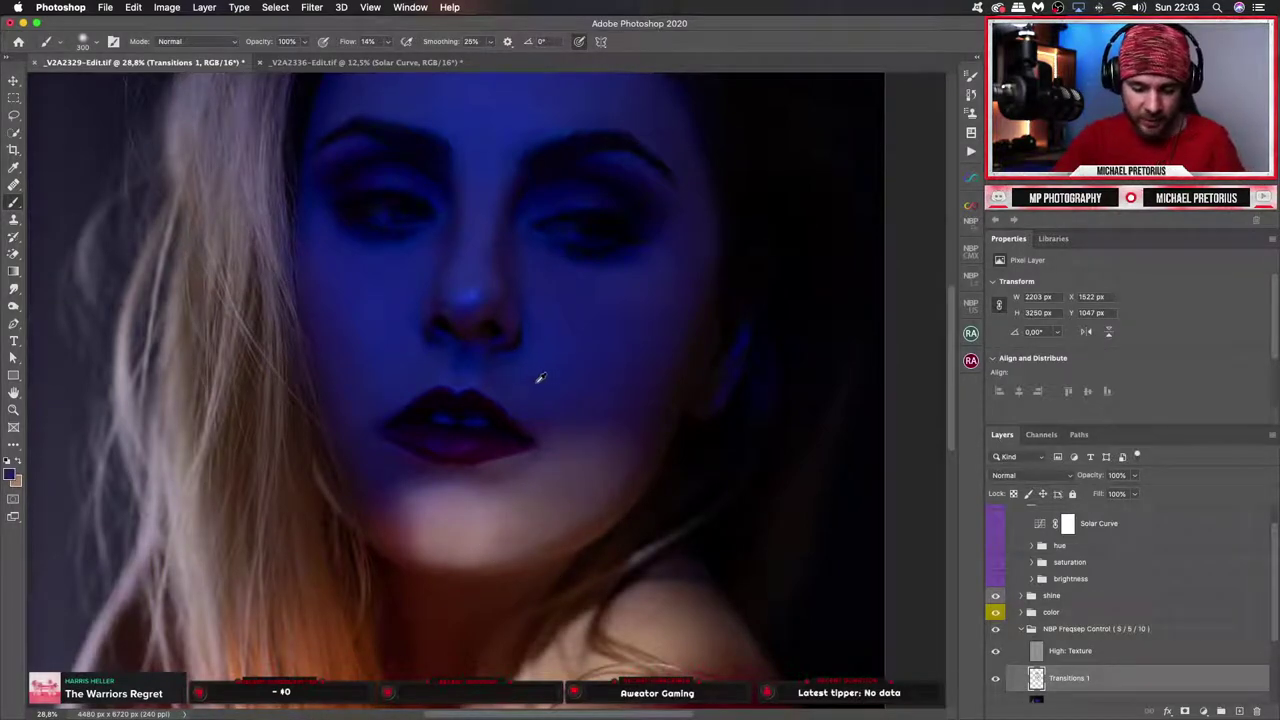
mouse_move(540, 378)
mouse_down()
mouse_move(504, 379)
mouse_move(549, 421)
mouse_move(609, 425)
mouse_move(627, 472)
mouse_move(550, 416)
mouse_move(538, 417)
mouse_move(545, 429)
mouse_move(424, 372)
mouse_move(384, 400)
mouse_move(418, 387)
mouse_move(418, 374)
mouse_move(459, 481)
mouse_up()
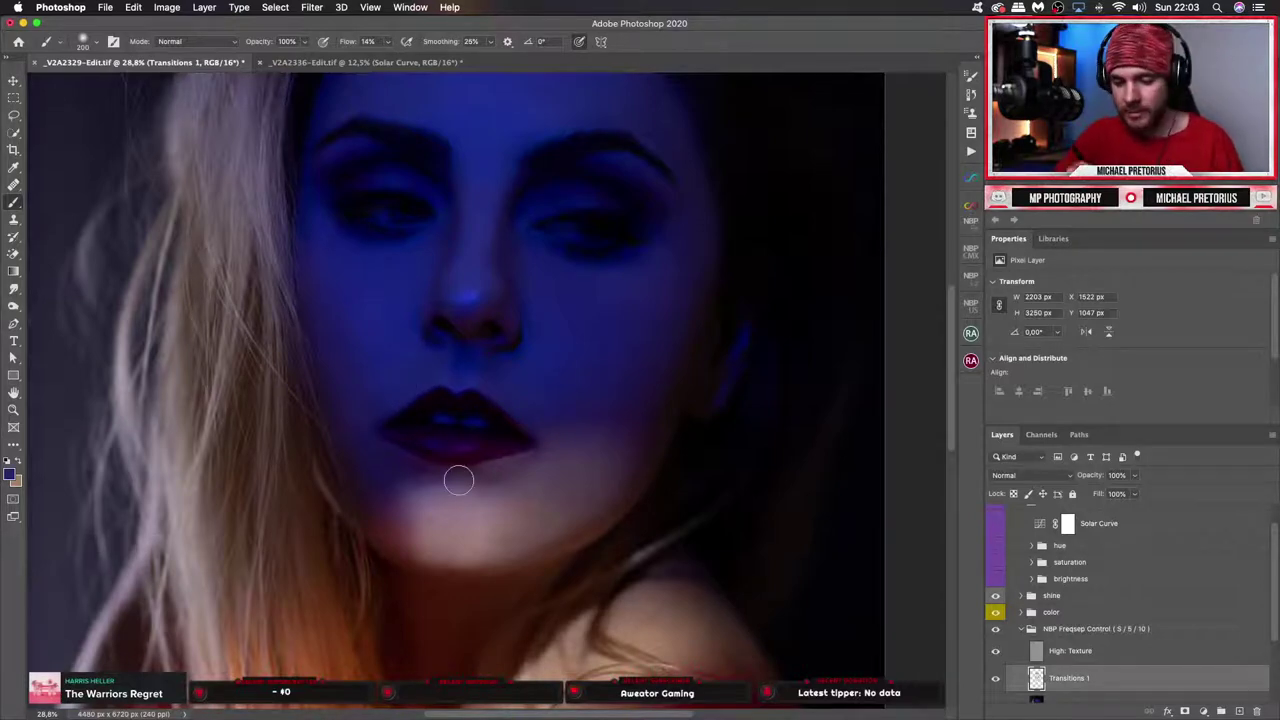
key(z)
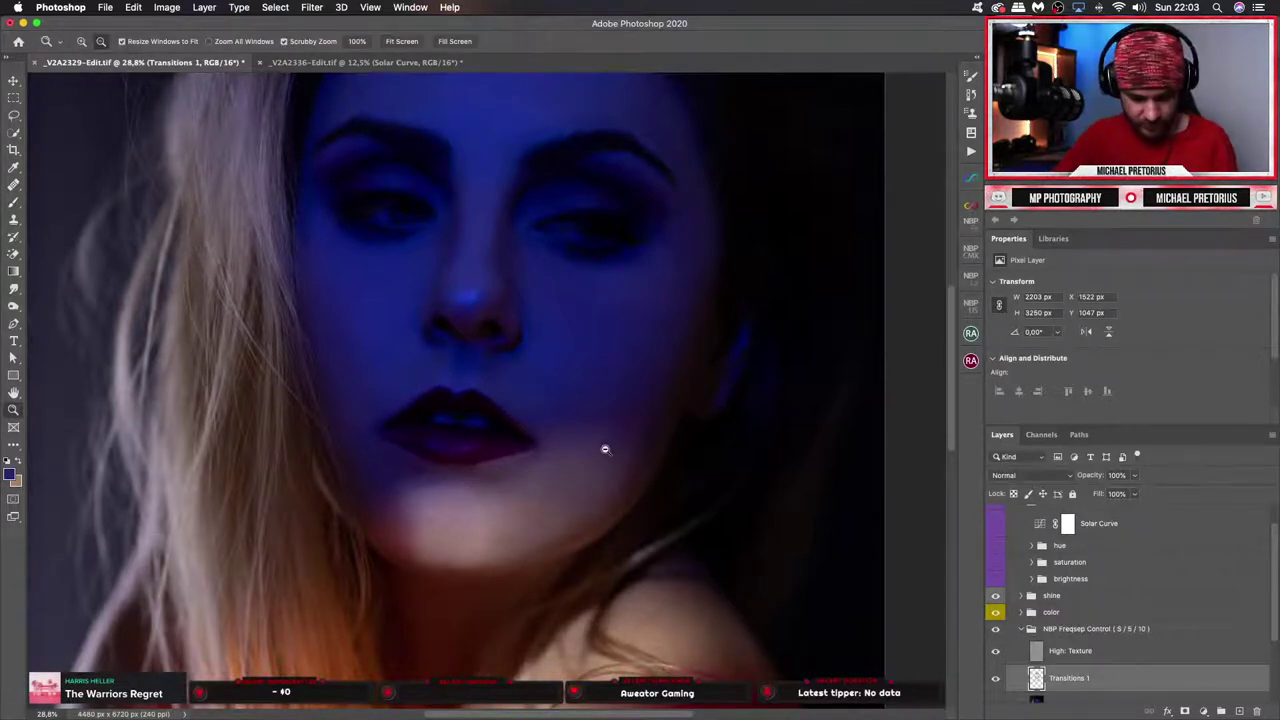
drag(605, 449, 563, 457)
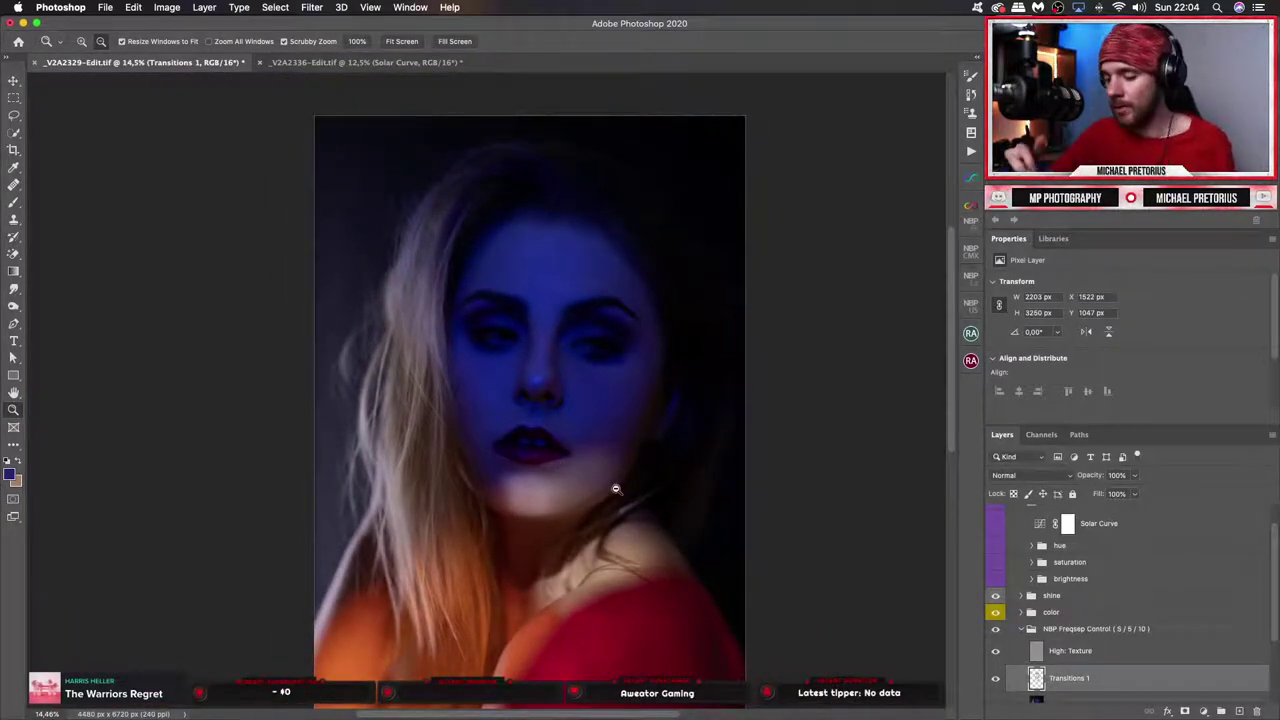
Run the D and B action on the NBP Freqsep Control group and turn on the brightness view.
key(super+alt+a)
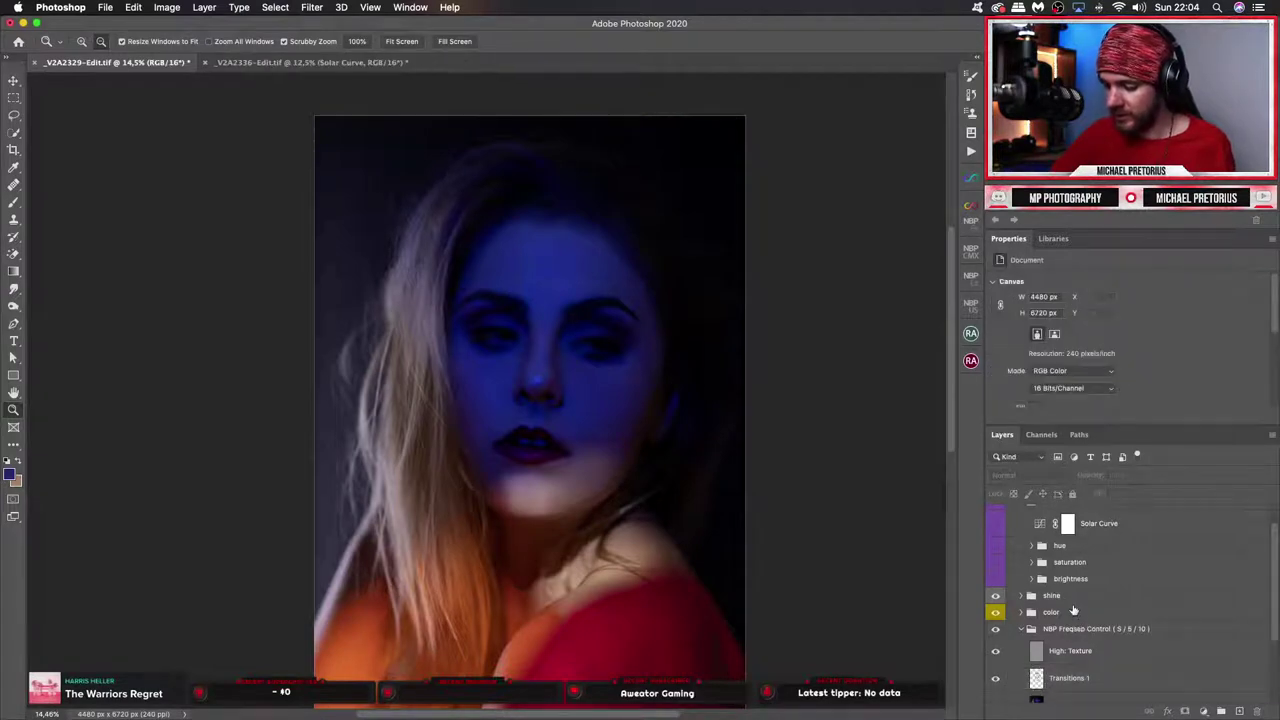
click(1076, 628)
click(969, 152)
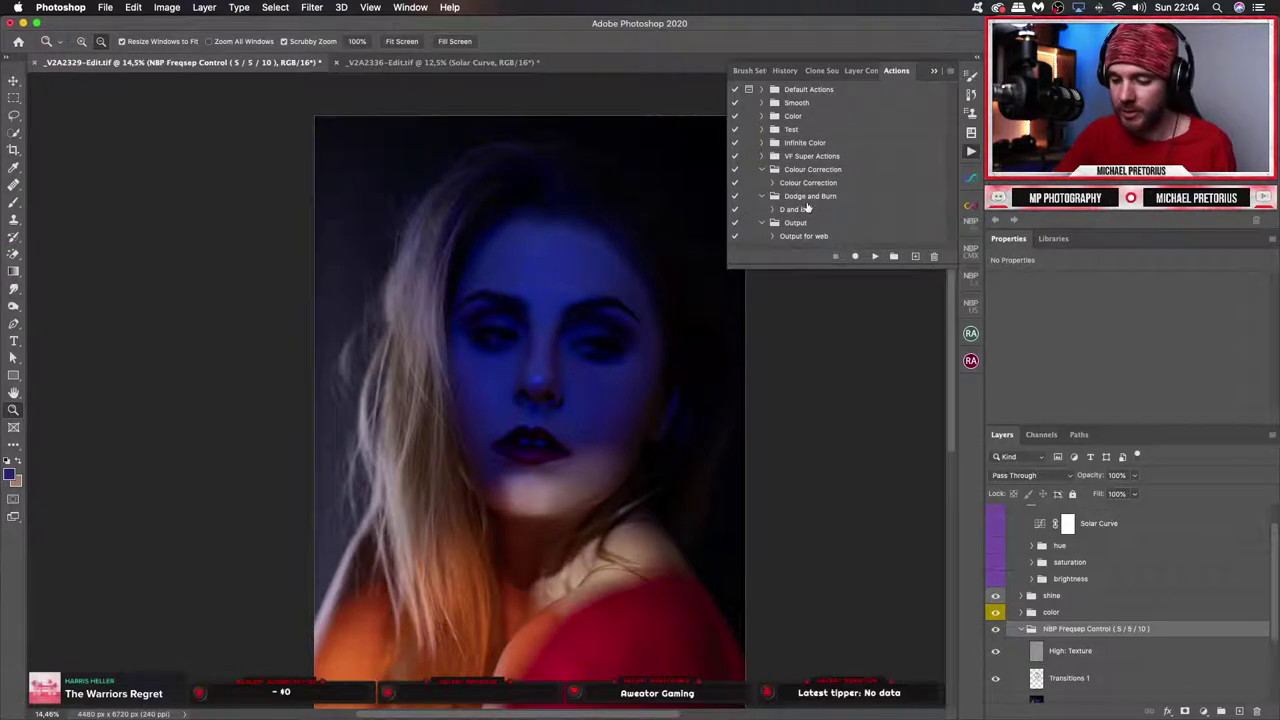
click(857, 210)
click(881, 257)
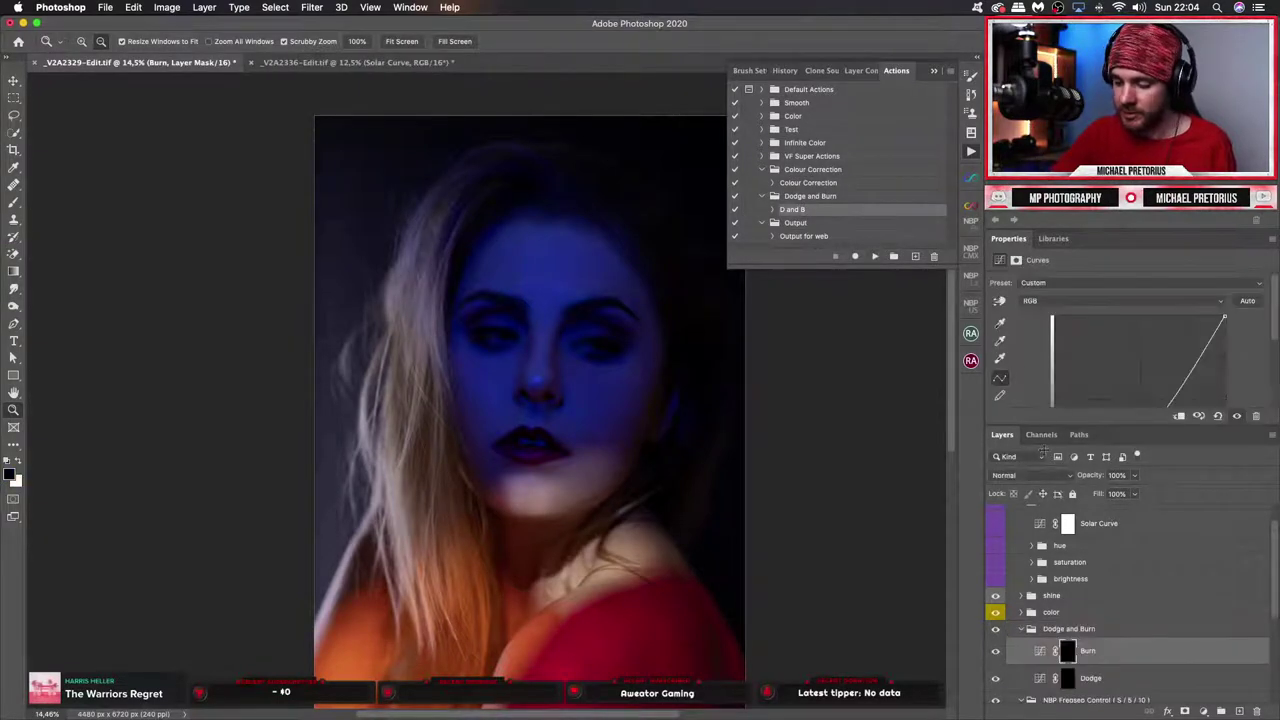
click(932, 72)
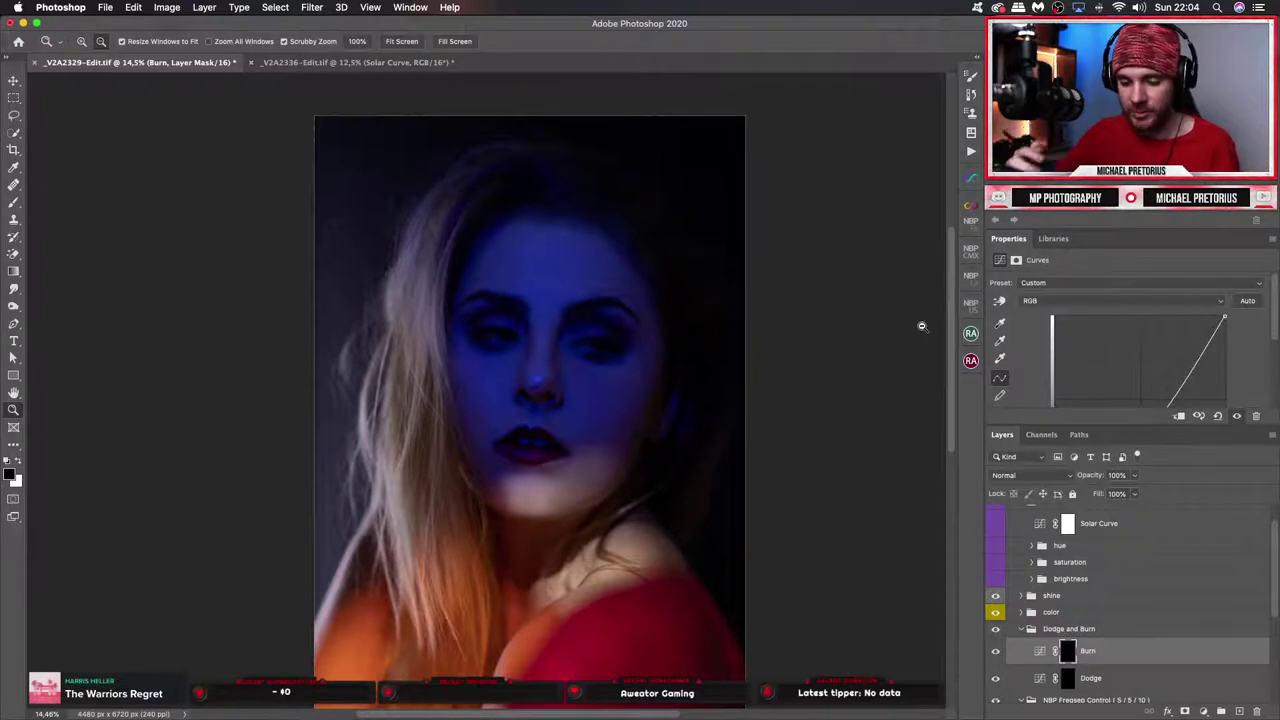
click(995, 579)
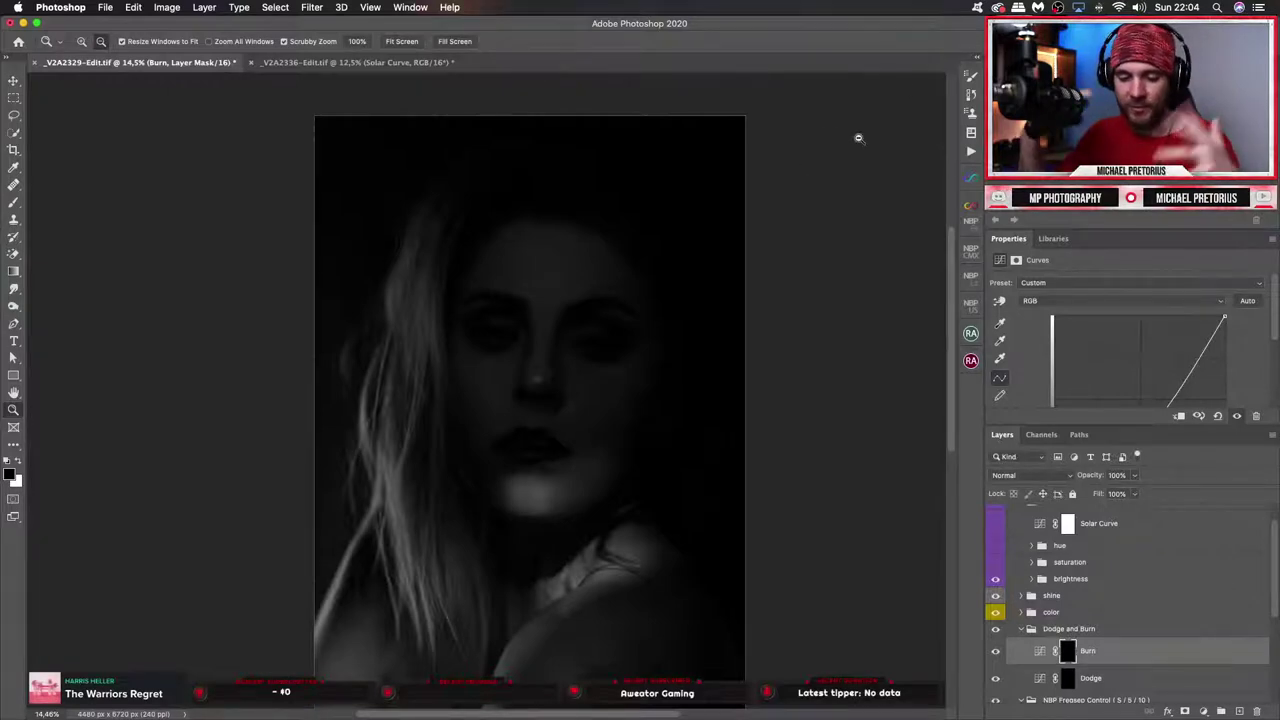
Select the Dodge layer mask and set up a white brush at 2% flow.
click(1067, 678)
key(b)
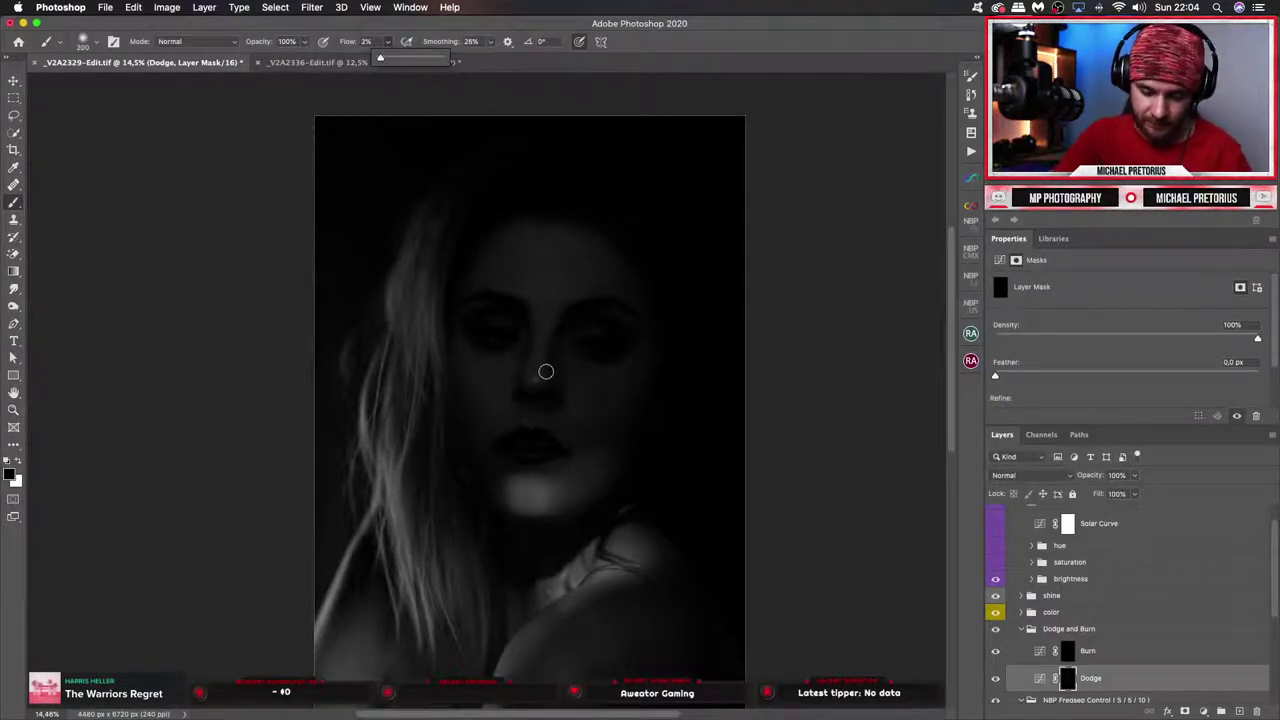
drag(539, 371, 537, 370)
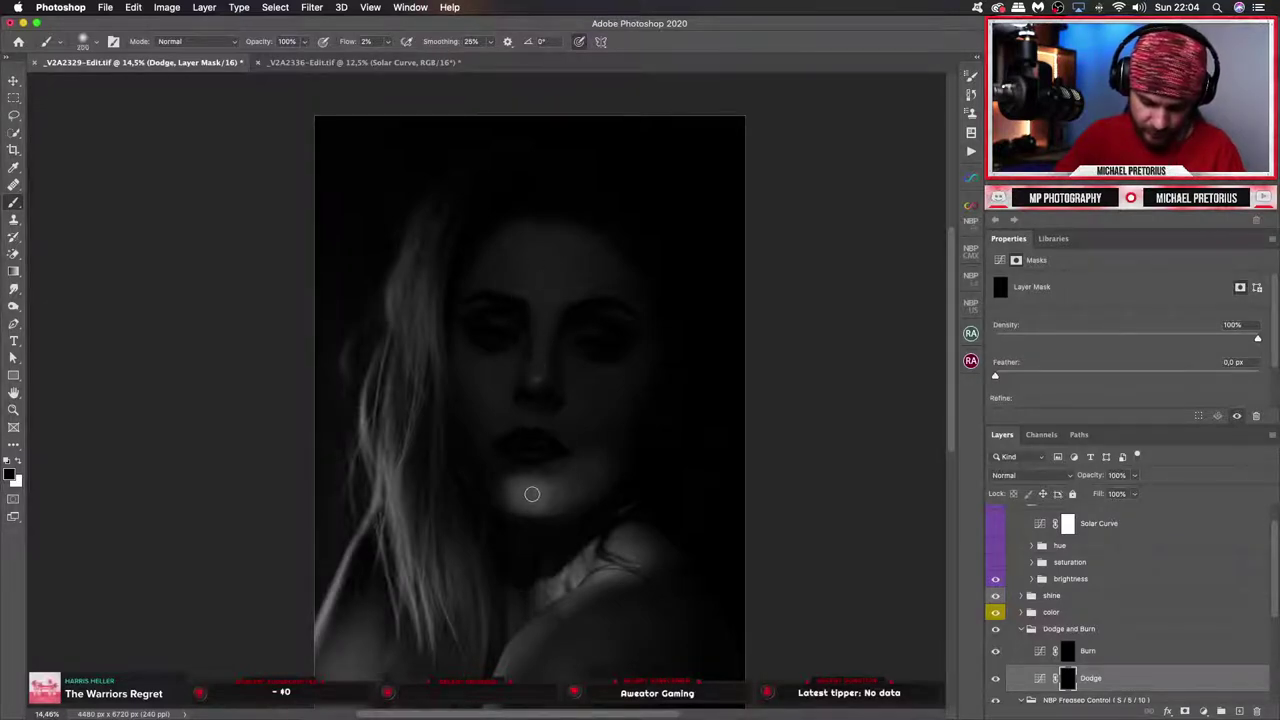
key(bracketright)
key(bracketright)
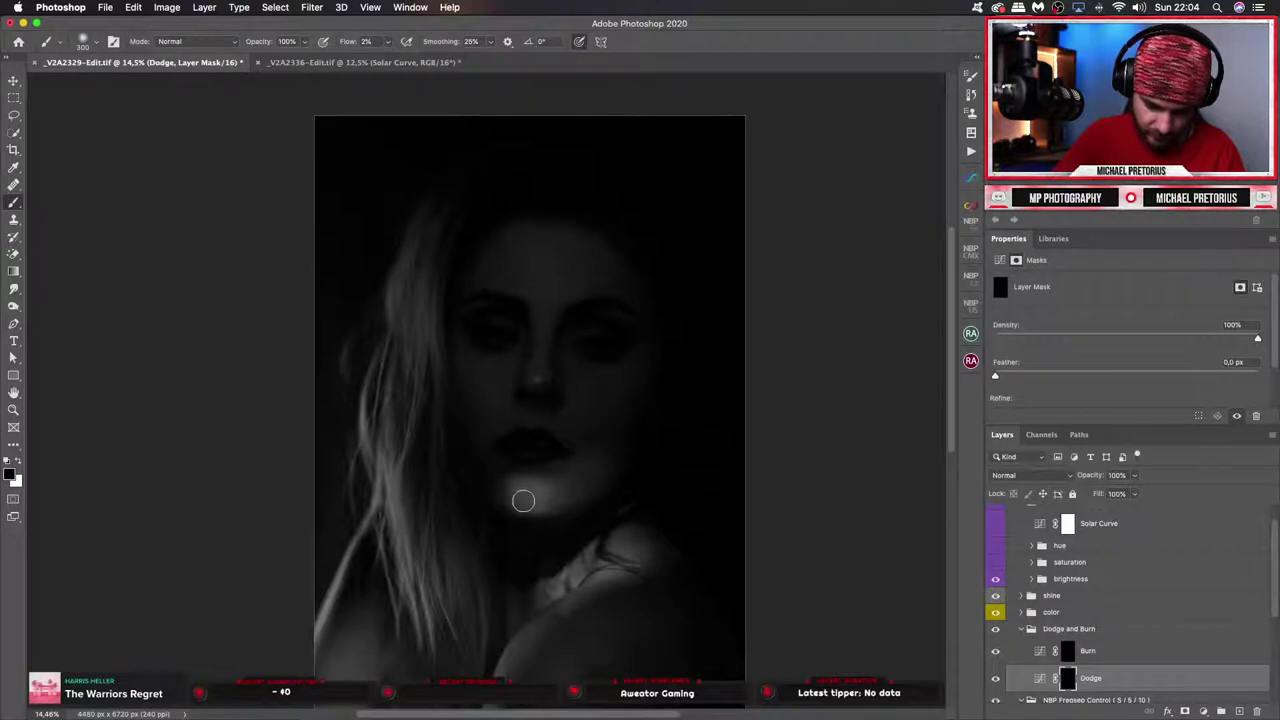
key(x)
key(bracketleft)
key(bracketleft)
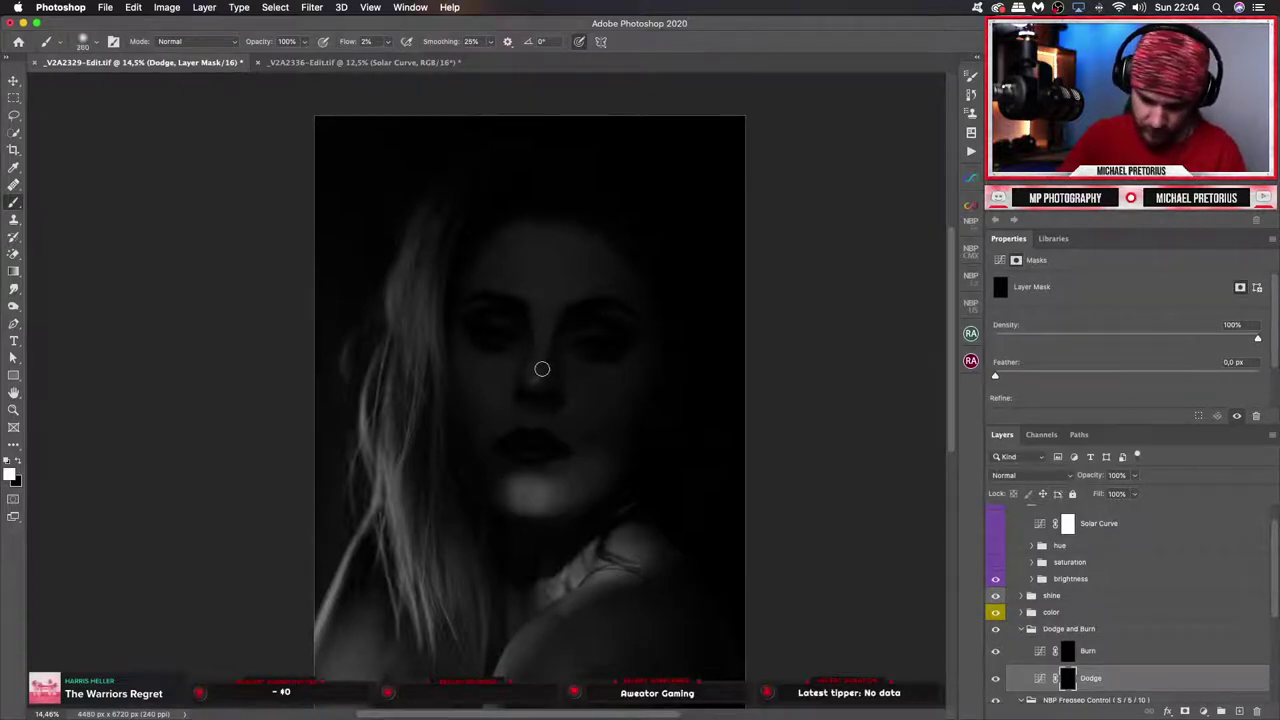
Resize the dodge brush for the nose, mouth and chin, then zoom in on the face.
key(bracketleft)
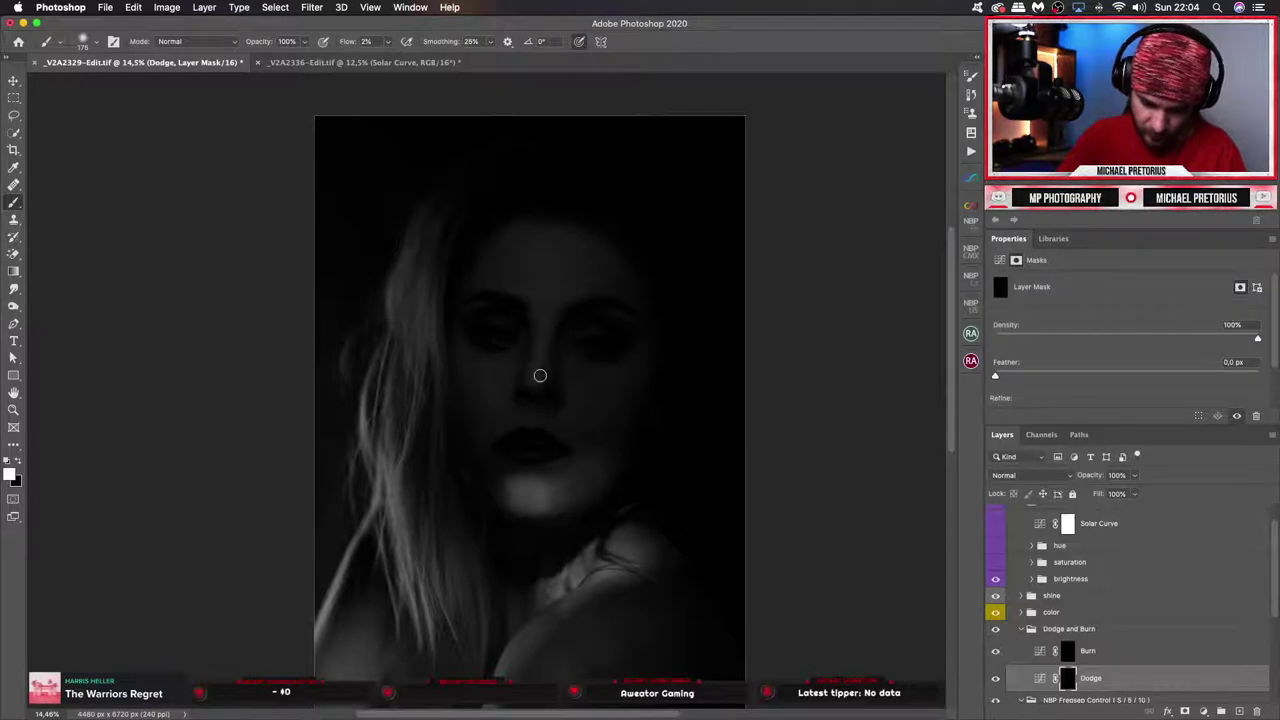
key(bracketright)
key(bracketright)
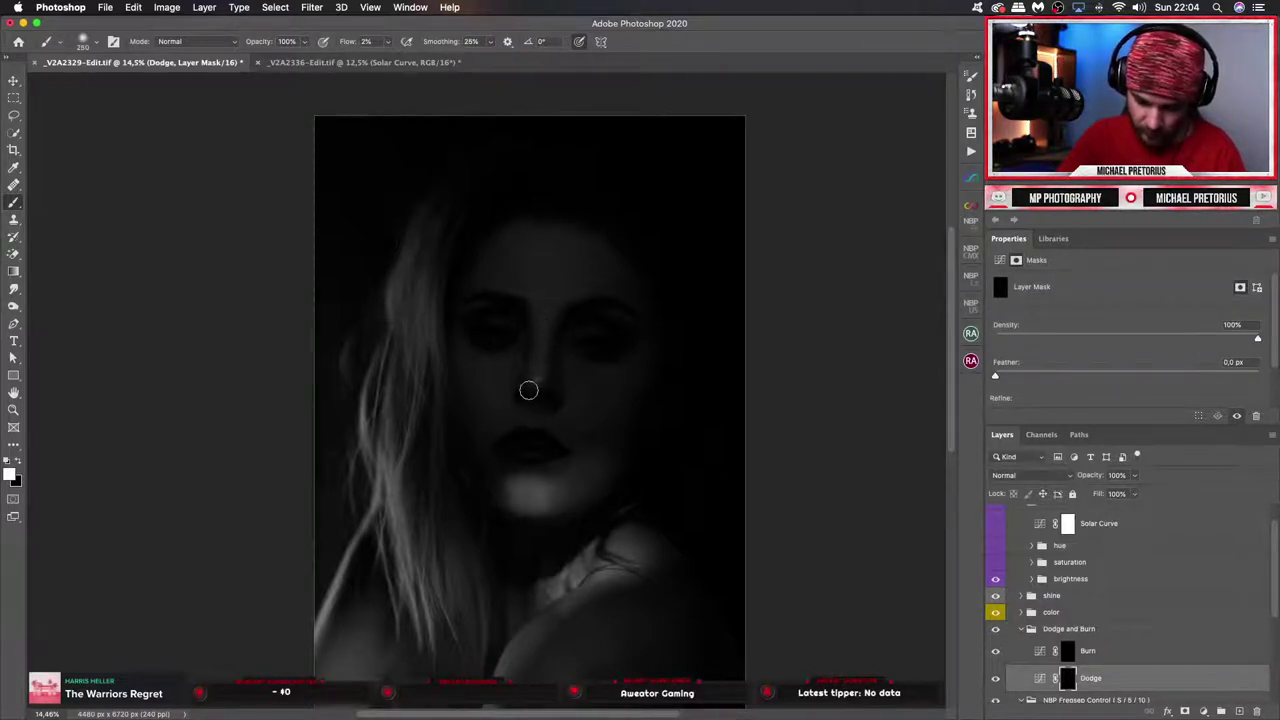
key(bracketleft)
key(bracketleft)
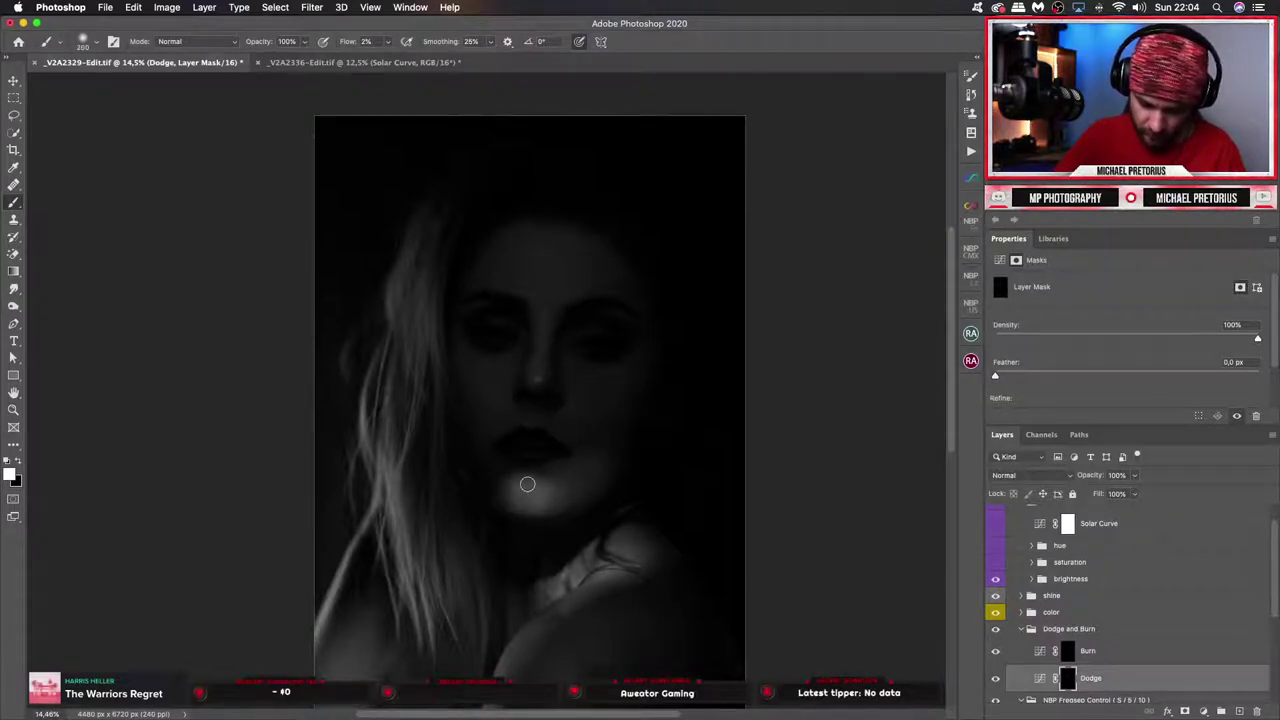
key(bracketright)
key(bracketright)
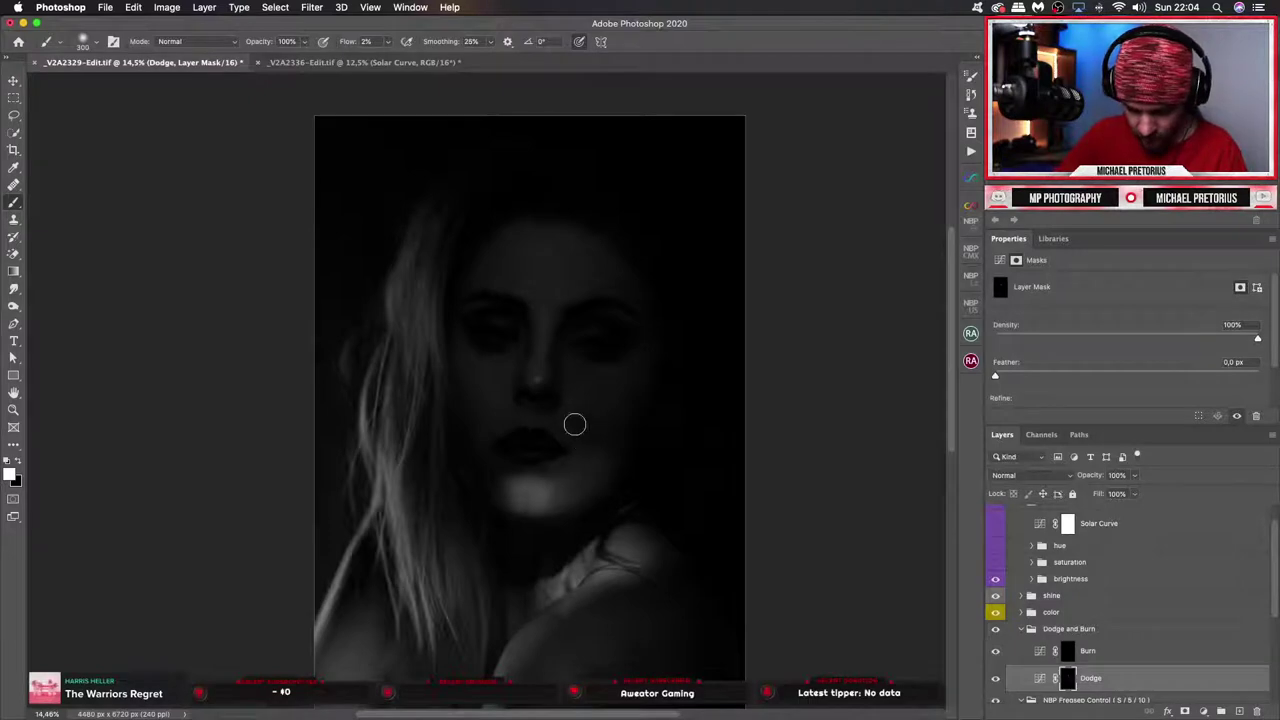
key(bracketleft)
key(bracketleft)
key(bracketleft)
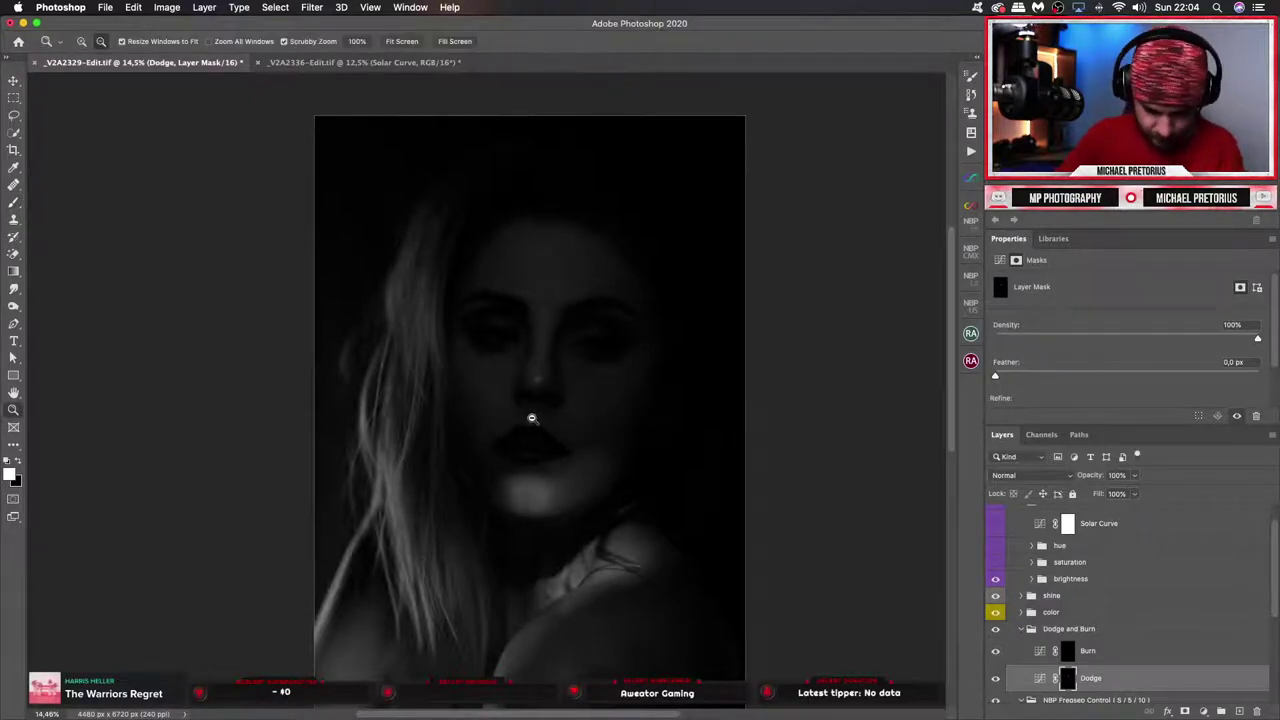
key(z)
mouse_move(537, 408)
mouse_down()
mouse_move(571, 400)
mouse_move(575, 420)
mouse_up()
Burn areas on the Burn layer with the low-flow brush, then hide the brightness group to check colour.
key(b)
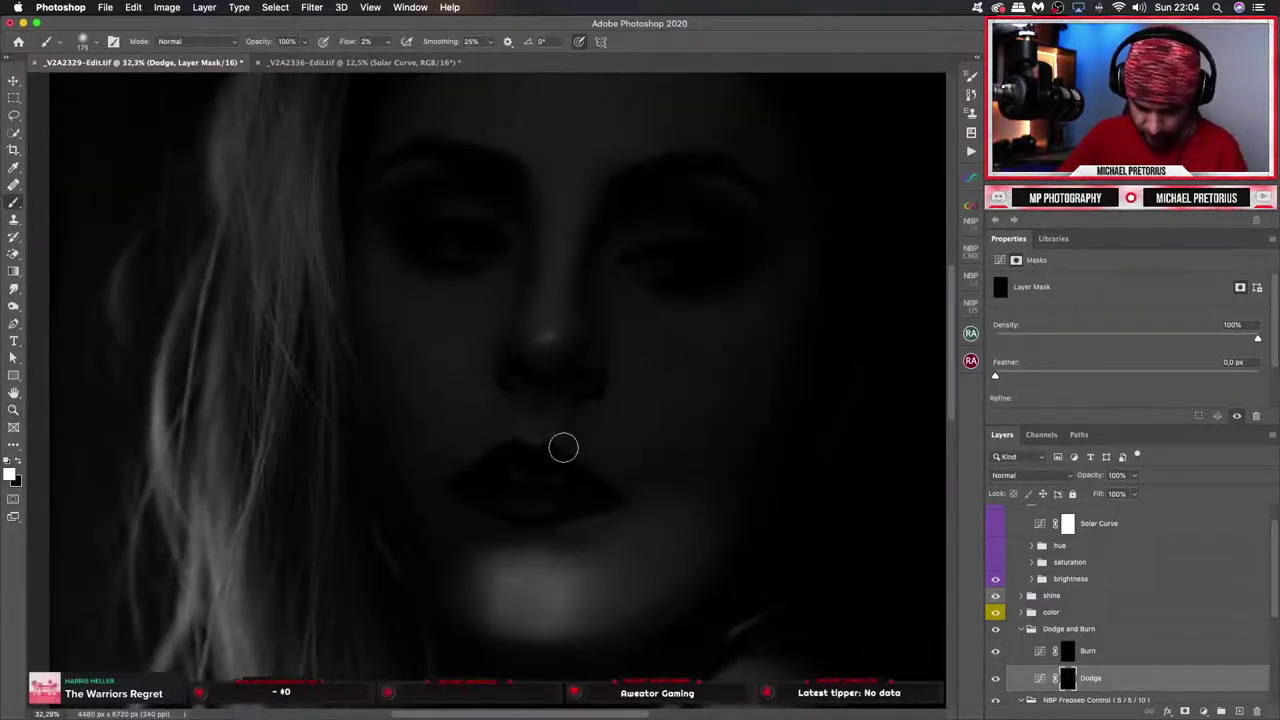
key(bracketleft)
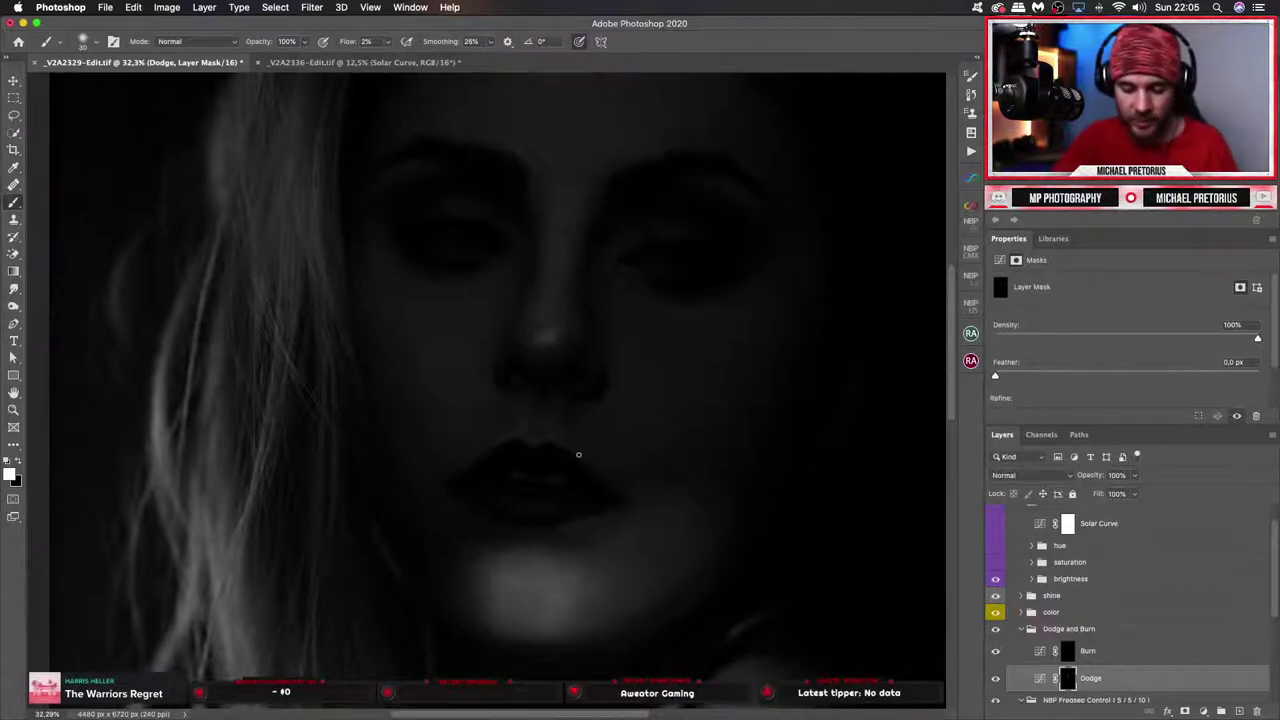
click(1065, 647)
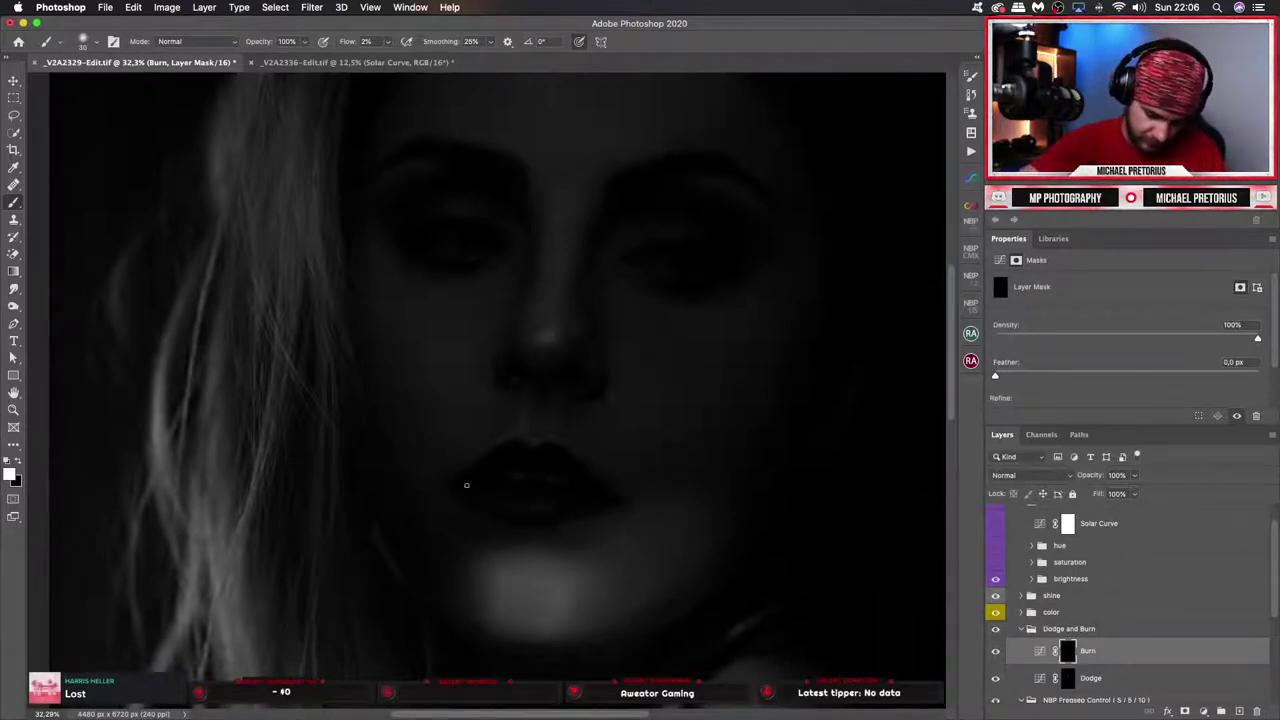
click(997, 580)
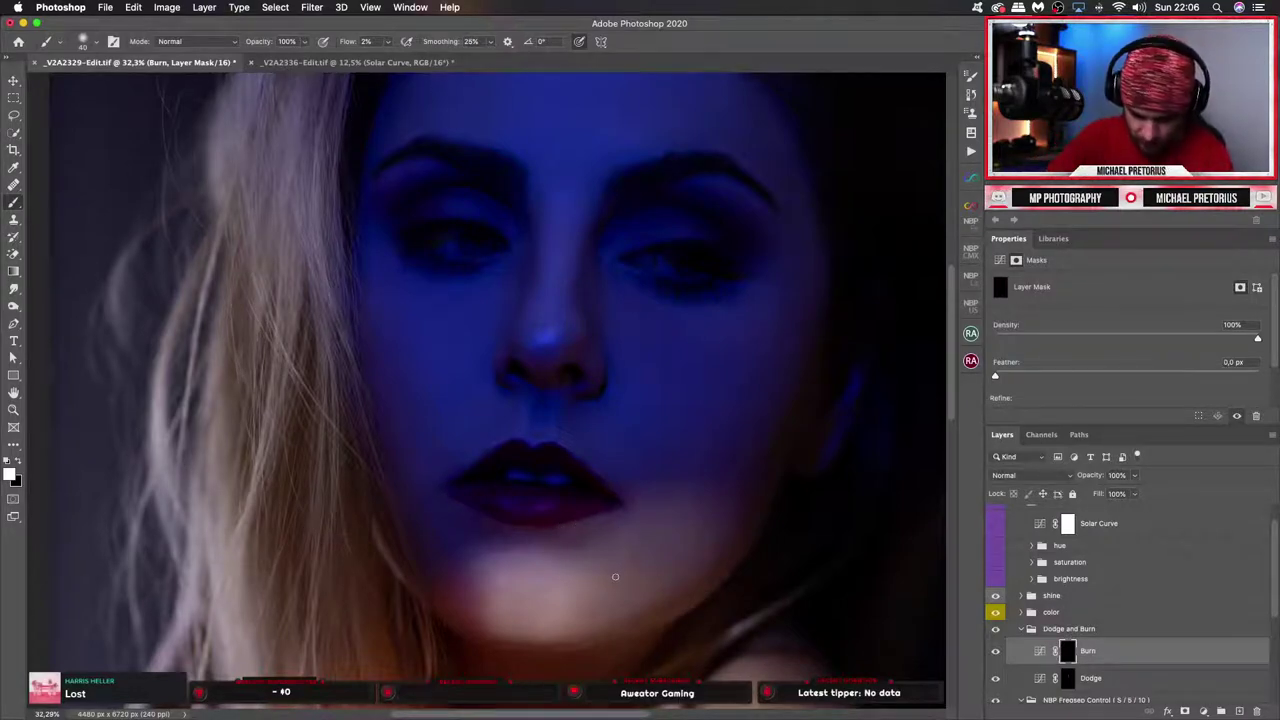
Restore the brightness view, add a brightening Curves 1 layer to Dodge and Burn, and reselect Dodge.
click(995, 580)
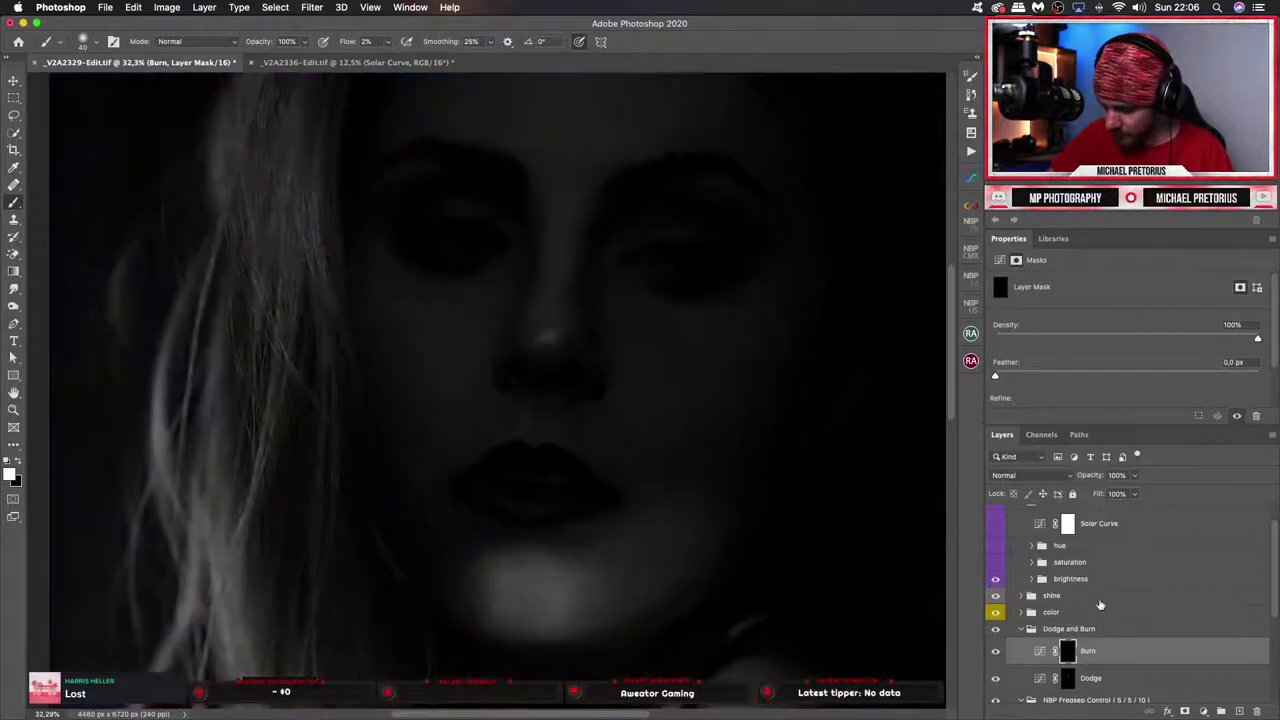
click(1108, 630)
click(1203, 711)
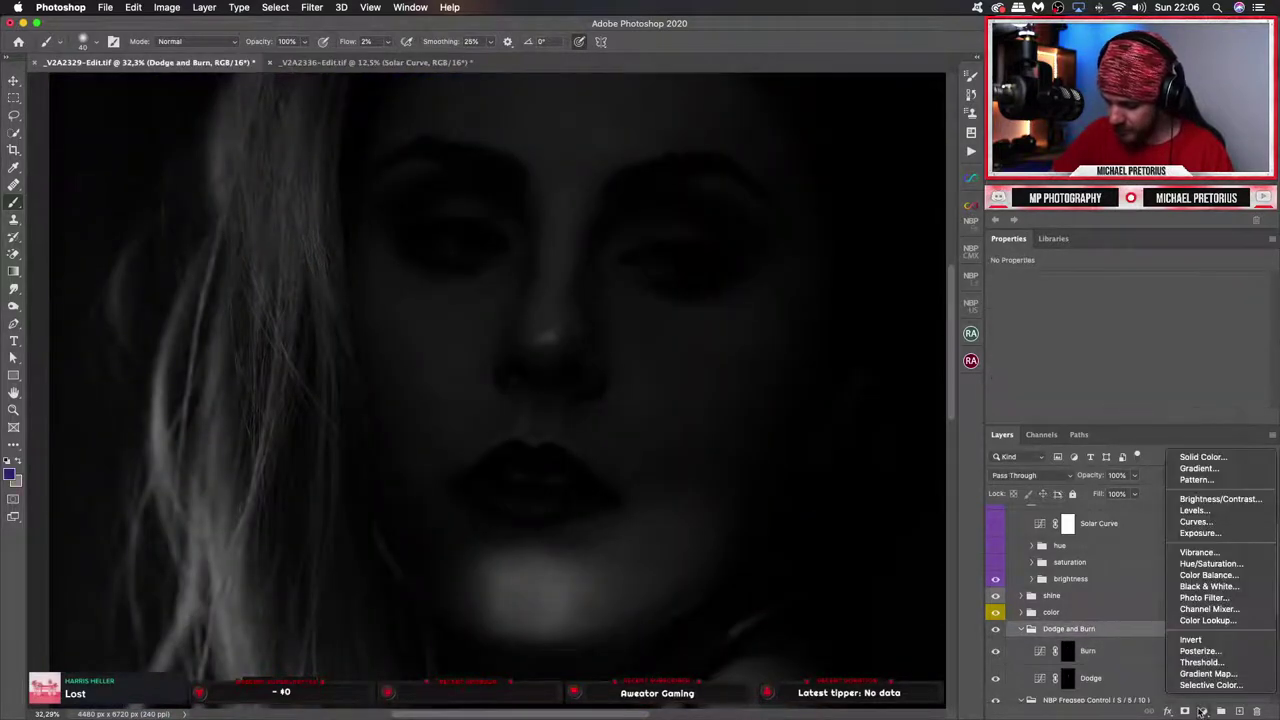
click(1205, 530)
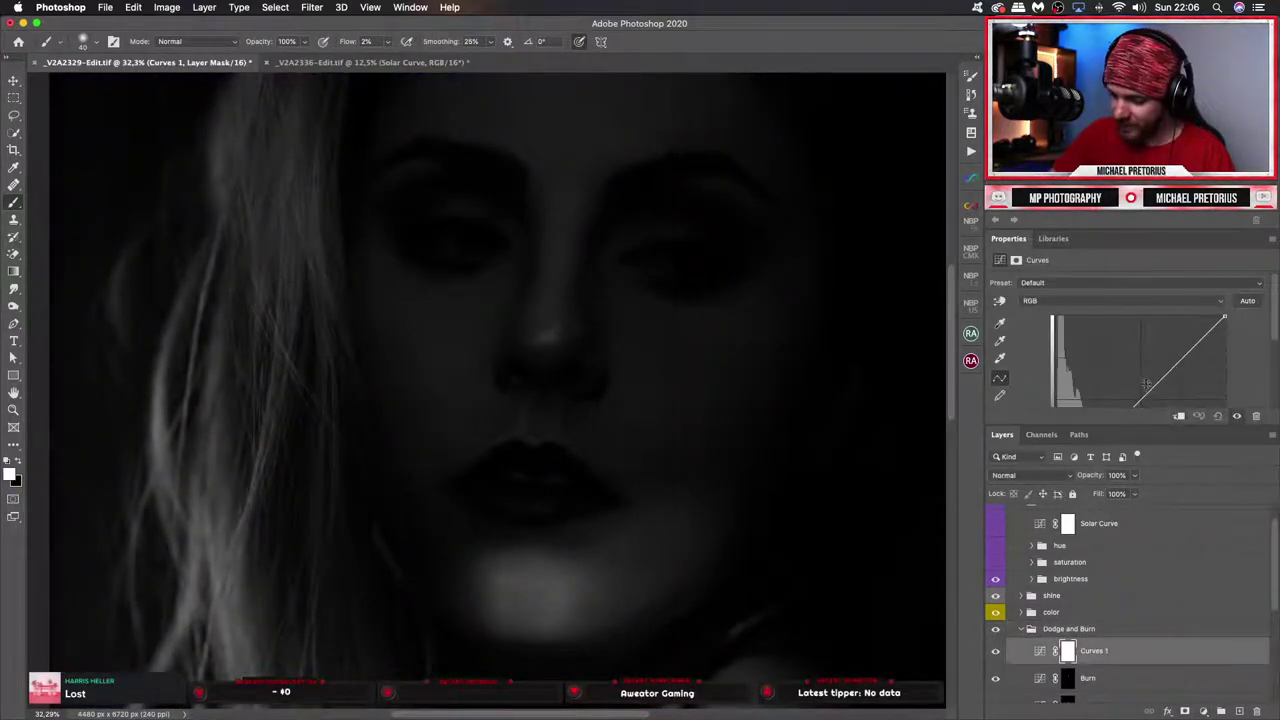
drag(1149, 385, 1135, 361)
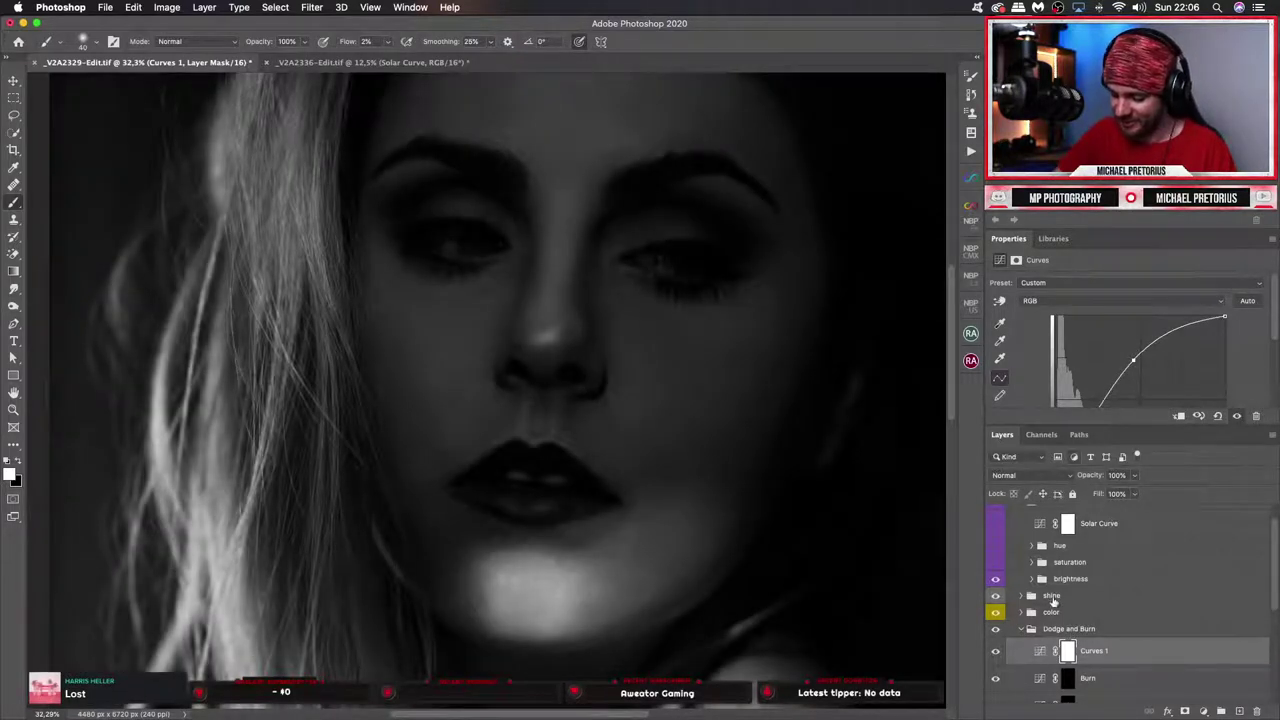
drag(1276, 588, 1276, 603)
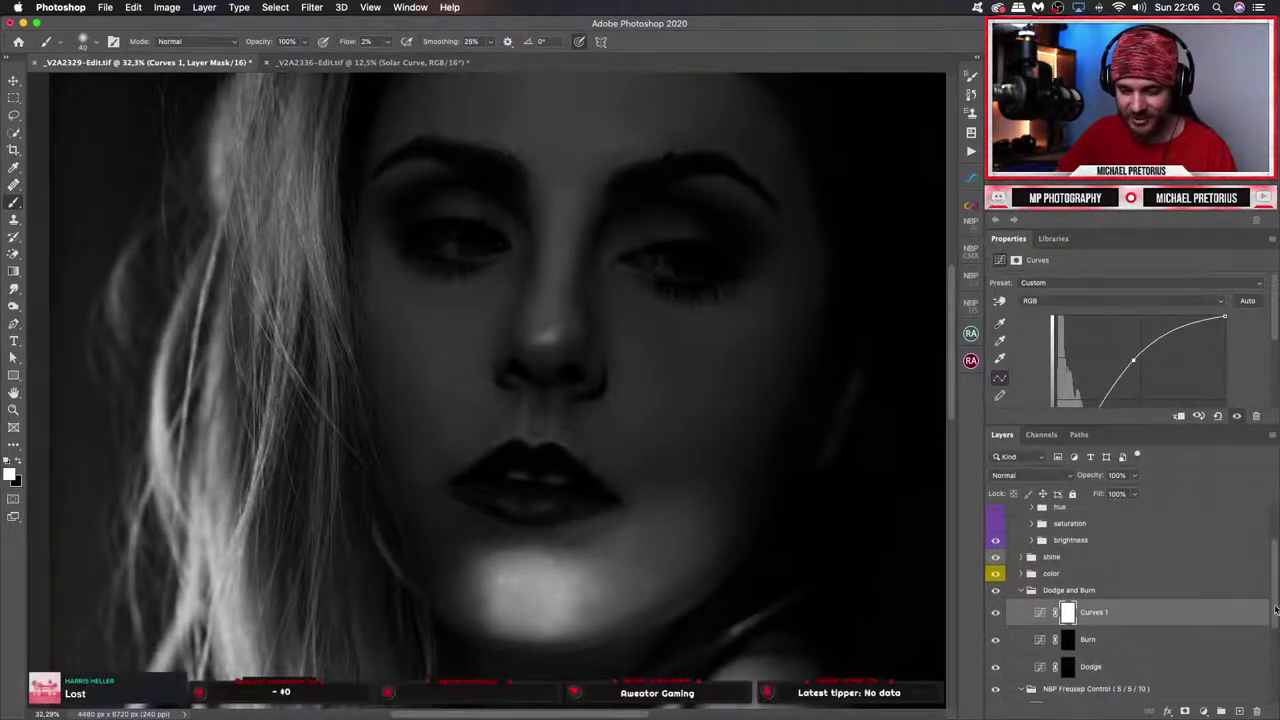
click(1092, 666)
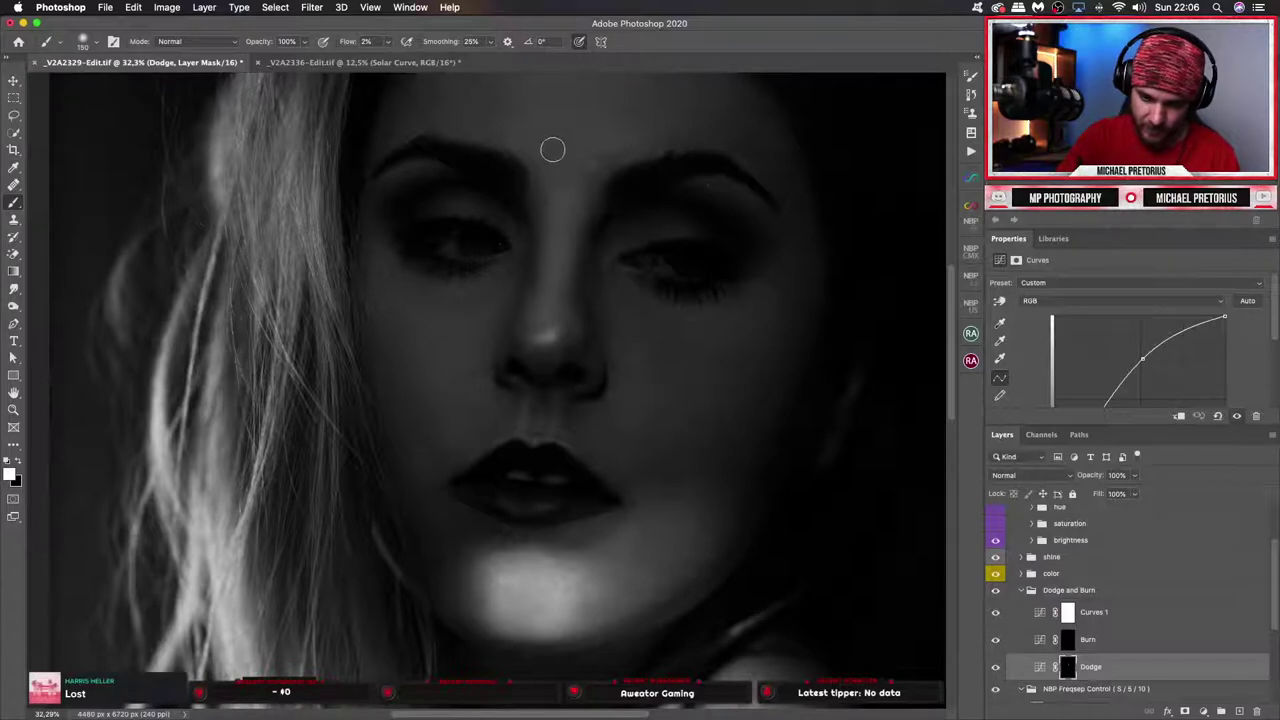
Resize the dodge brush over the cheek and toggle the Dodge layer off and on to compare.
key(bracketright)
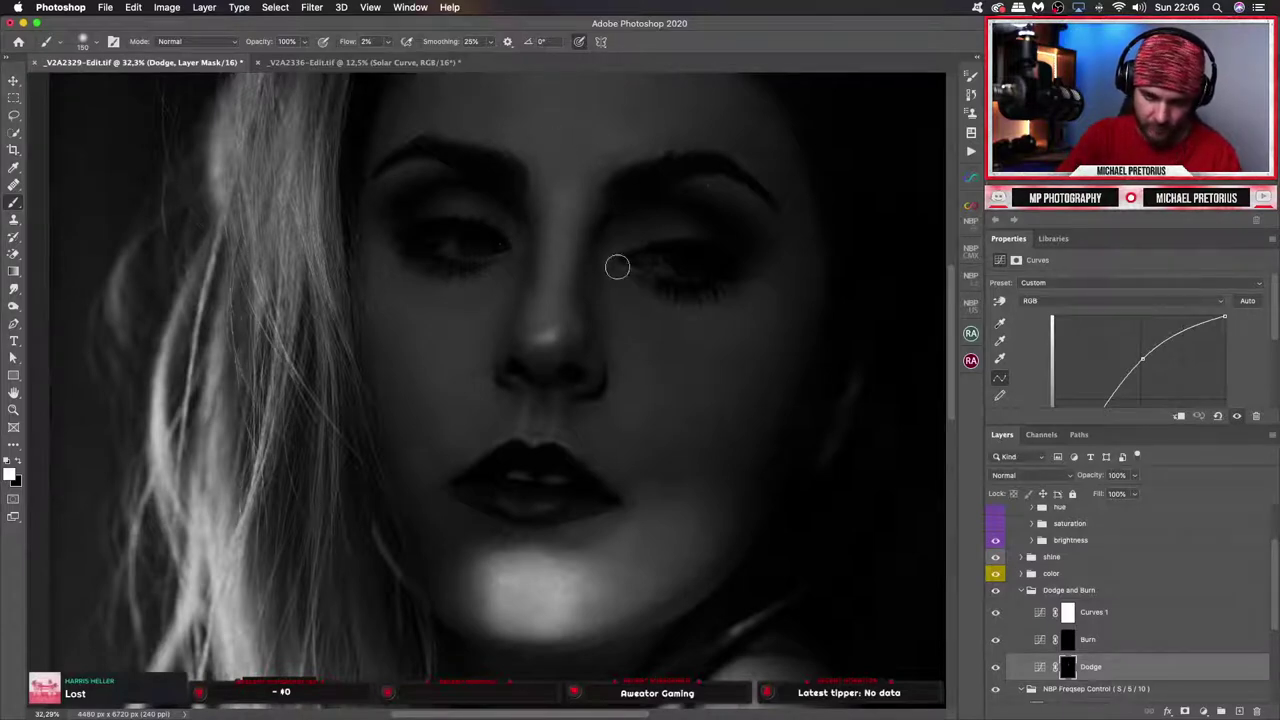
key(bracketright)
key(bracketright)
key(bracketright)
key(bracketright)
key(bracketright)
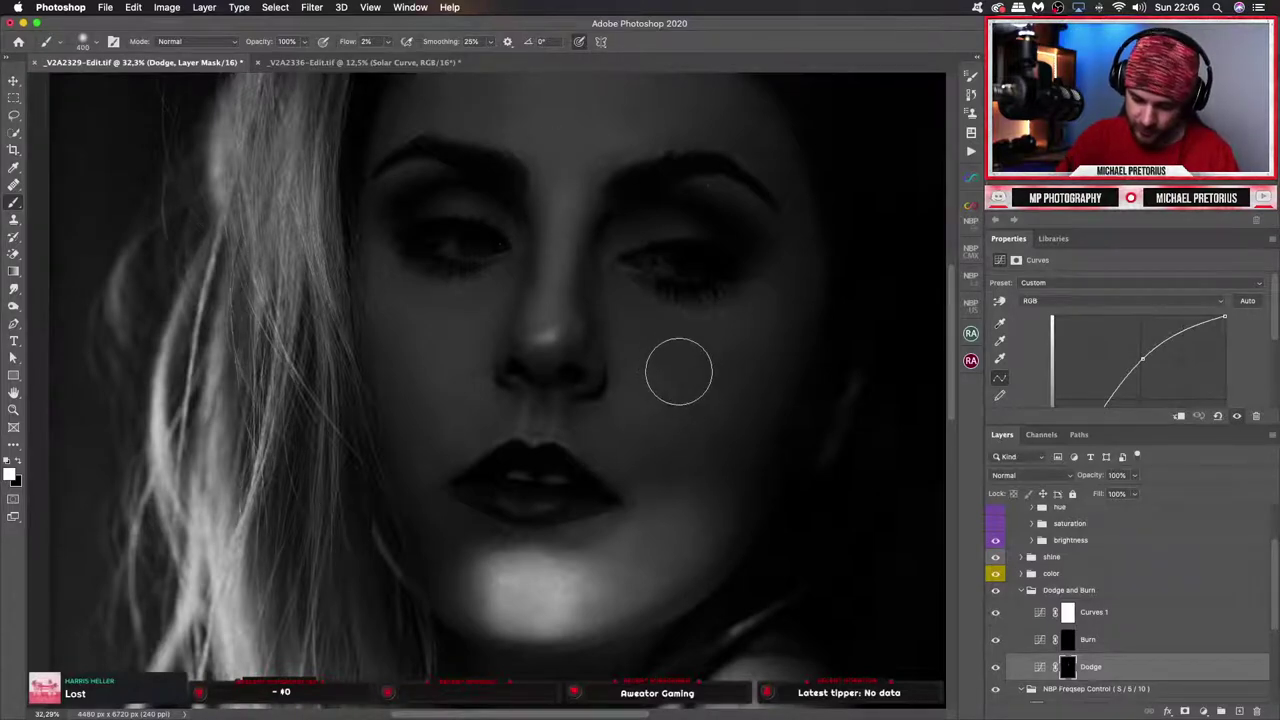
key(bracketright)
key(bracketright)
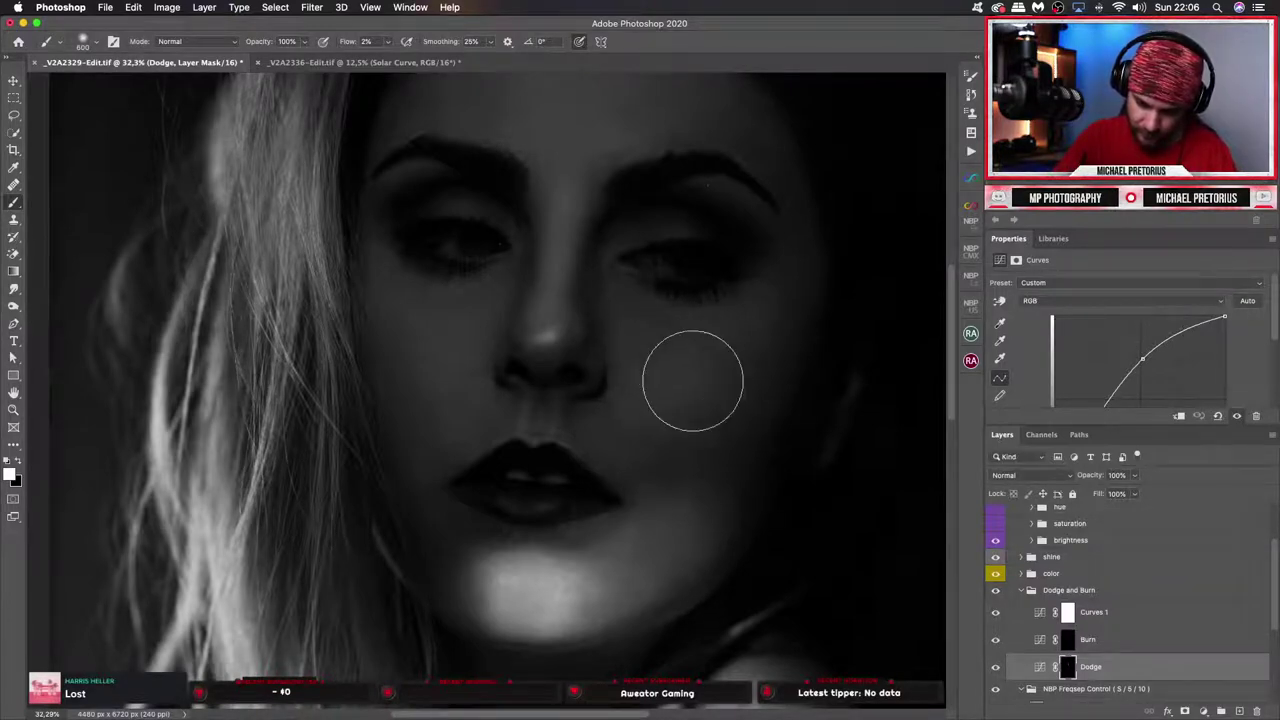
key(bracketleft)
key(bracketleft)
key(bracketleft)
key(bracketleft)
key(bracketleft)
key(bracketleft)
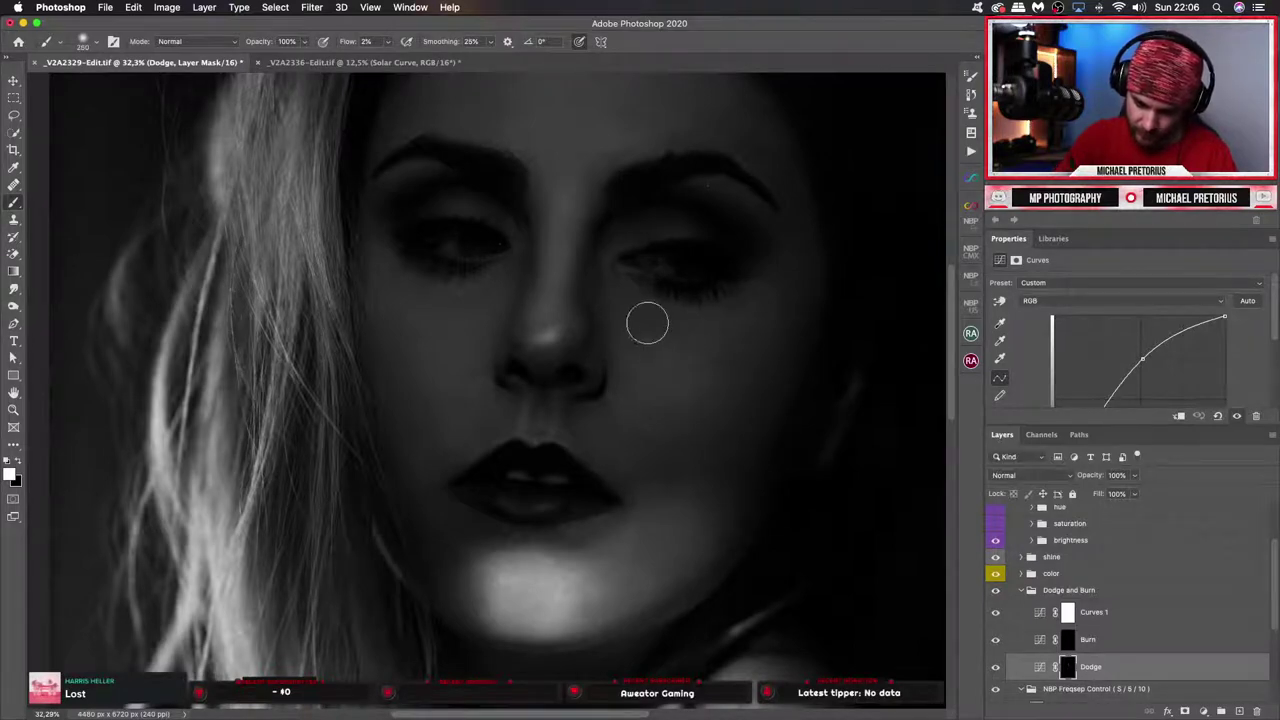
key(bracketleft)
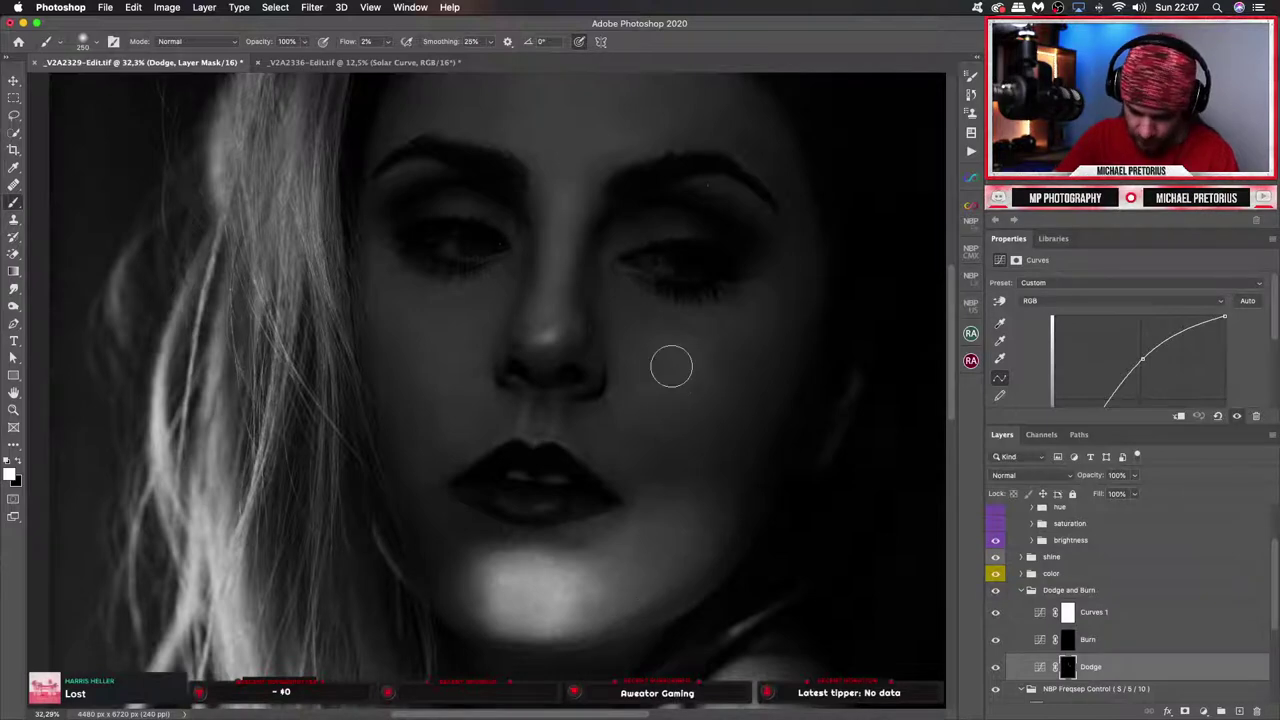
key(bracketright)
key(bracketright)
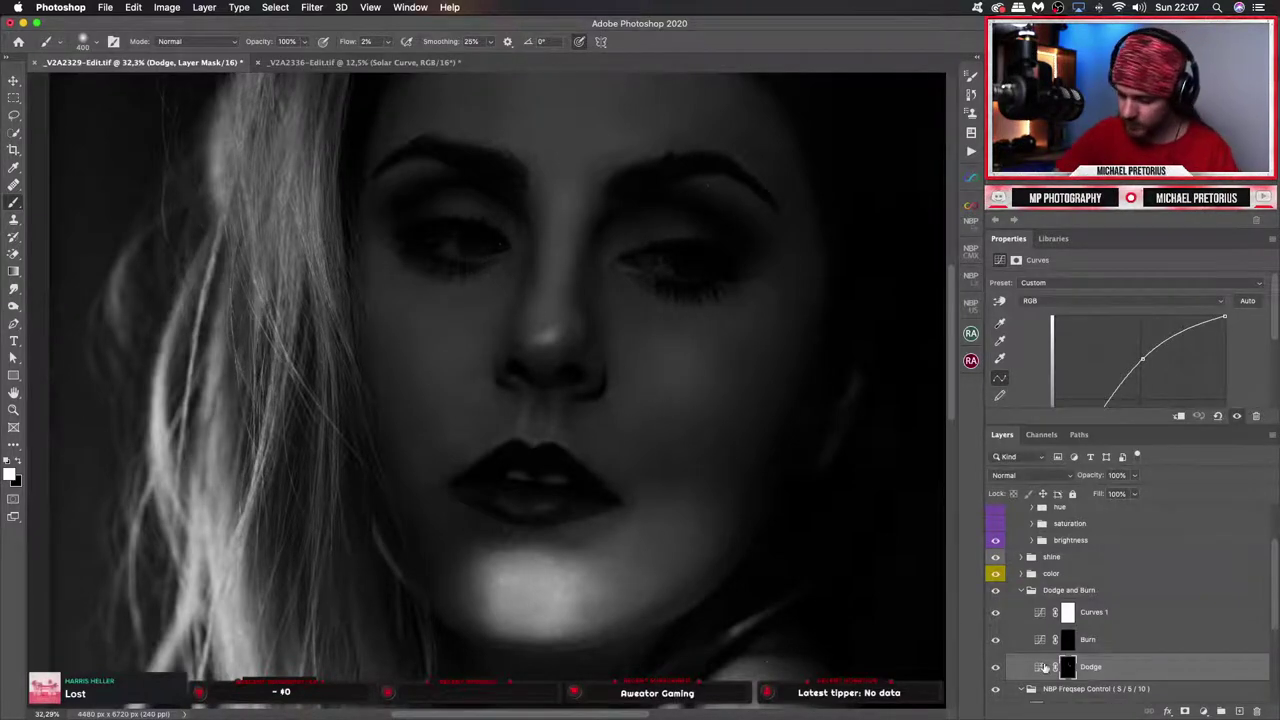
click(995, 668)
click(995, 668)
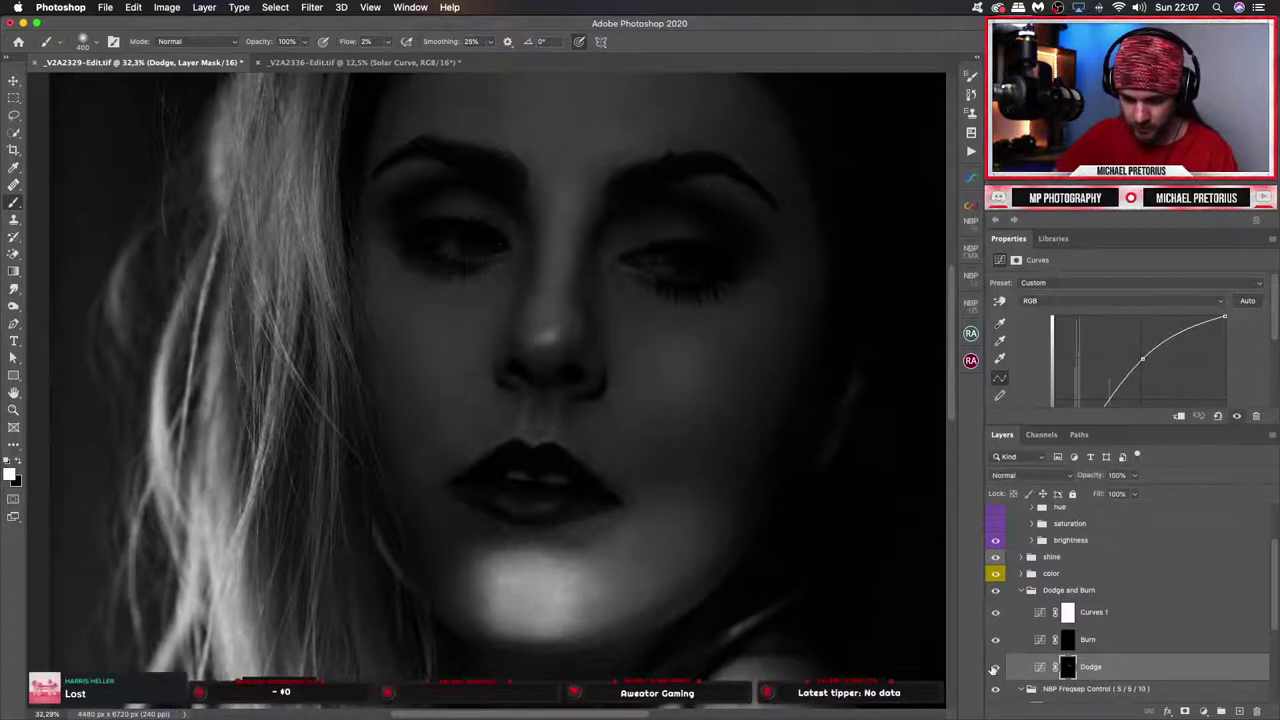
Bring the forehead into view and size the soft brush for the brows and forehead.
key(bracketleft)
key(bracketleft)
key(bracketleft)
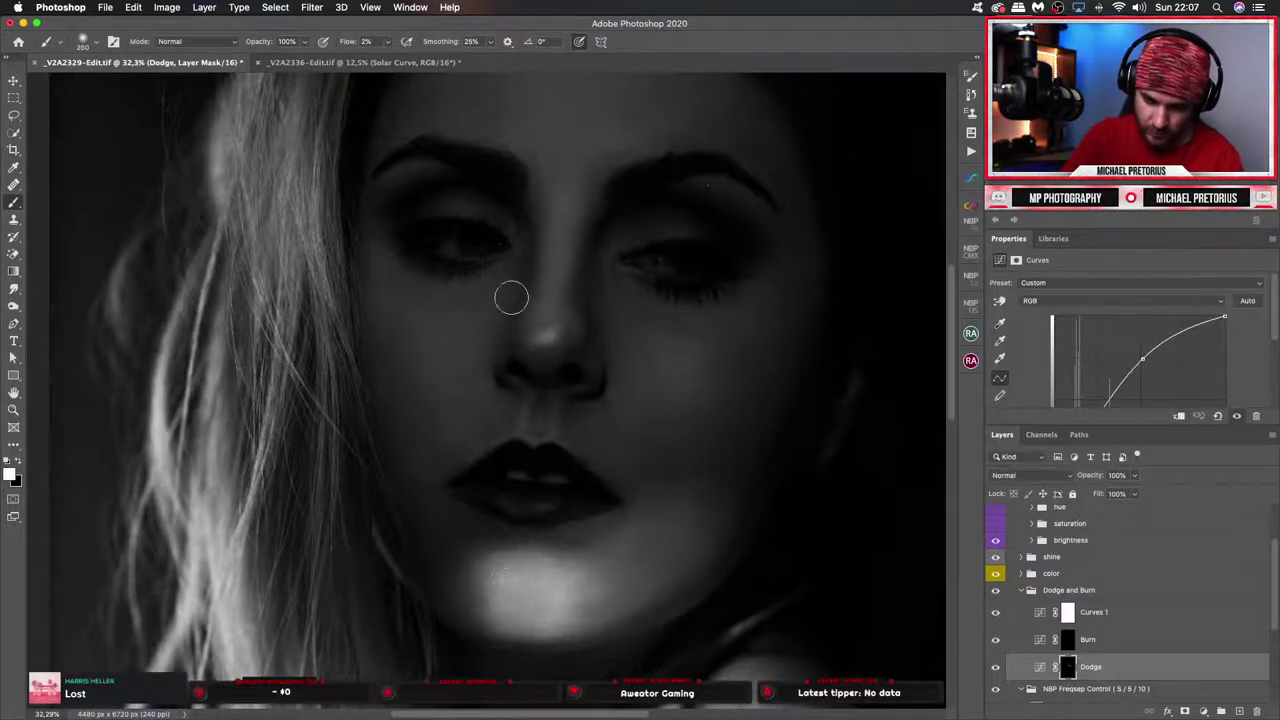
key(bracketleft)
key(bracketleft)
key(bracketleft)
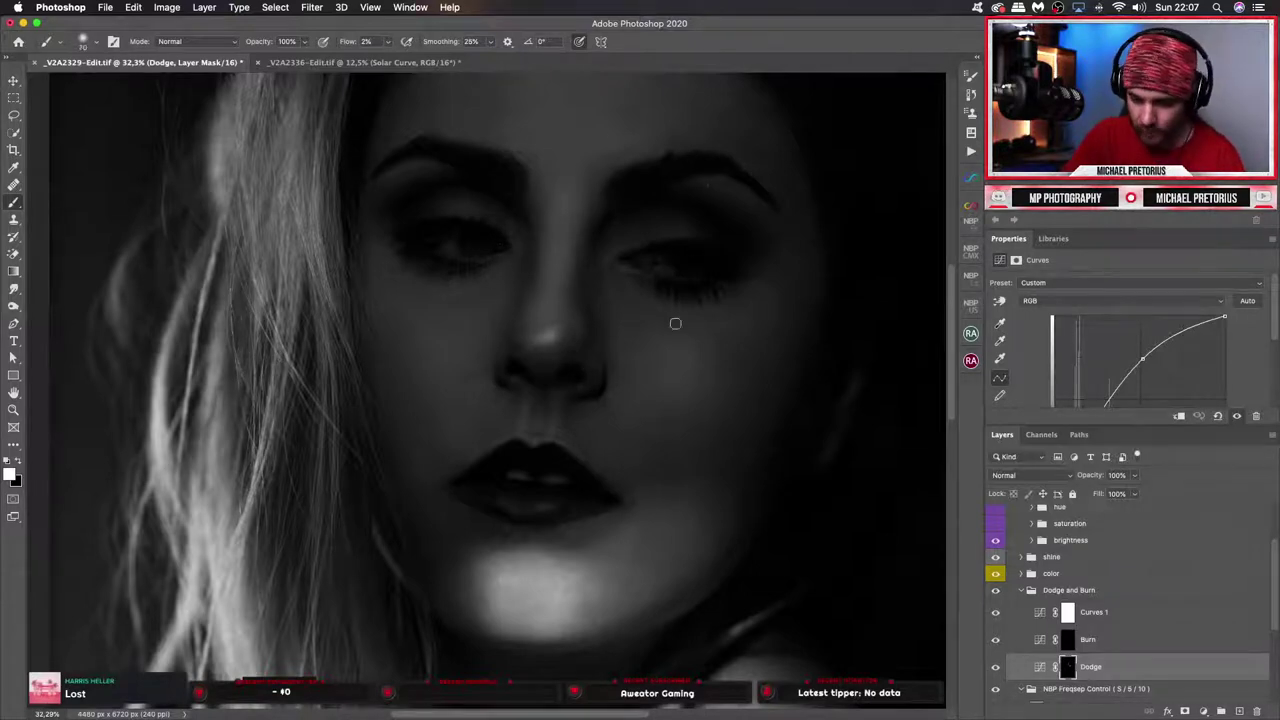
drag(645, 331, 648, 538)
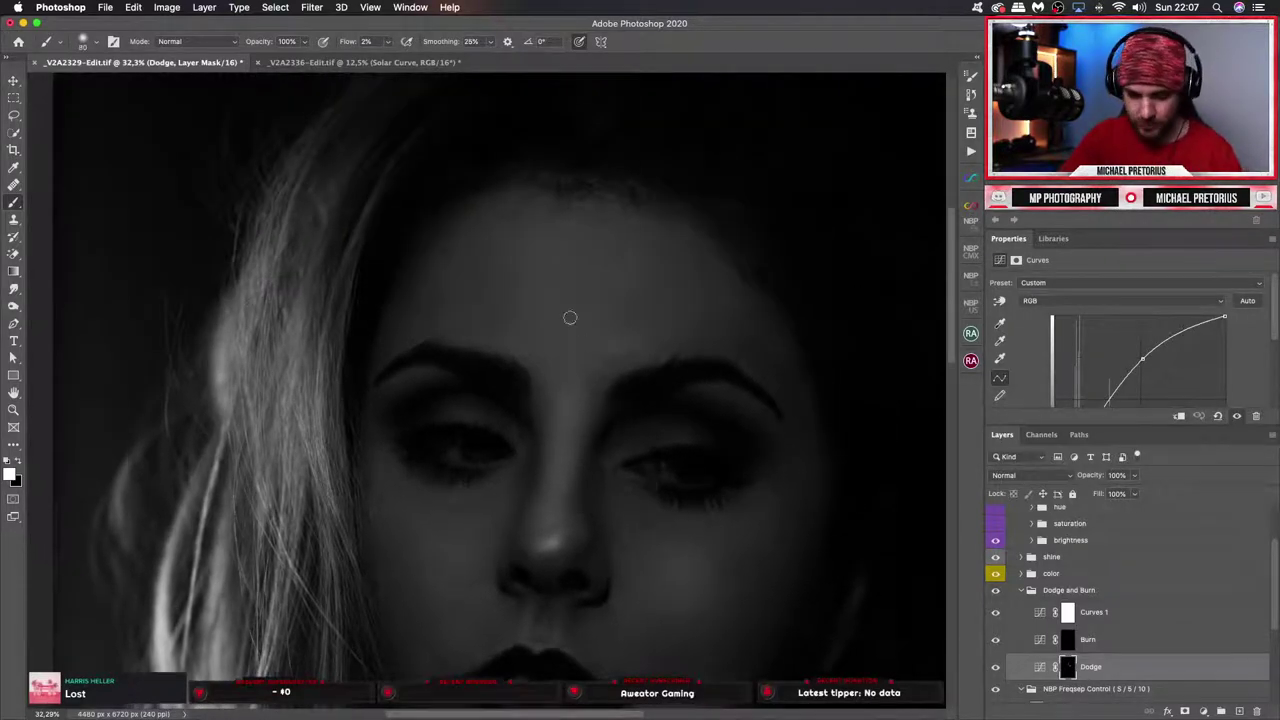
key(bracketright)
key(bracketright)
key(bracketright)
key(bracketright)
key(bracketright)
key(bracketright)
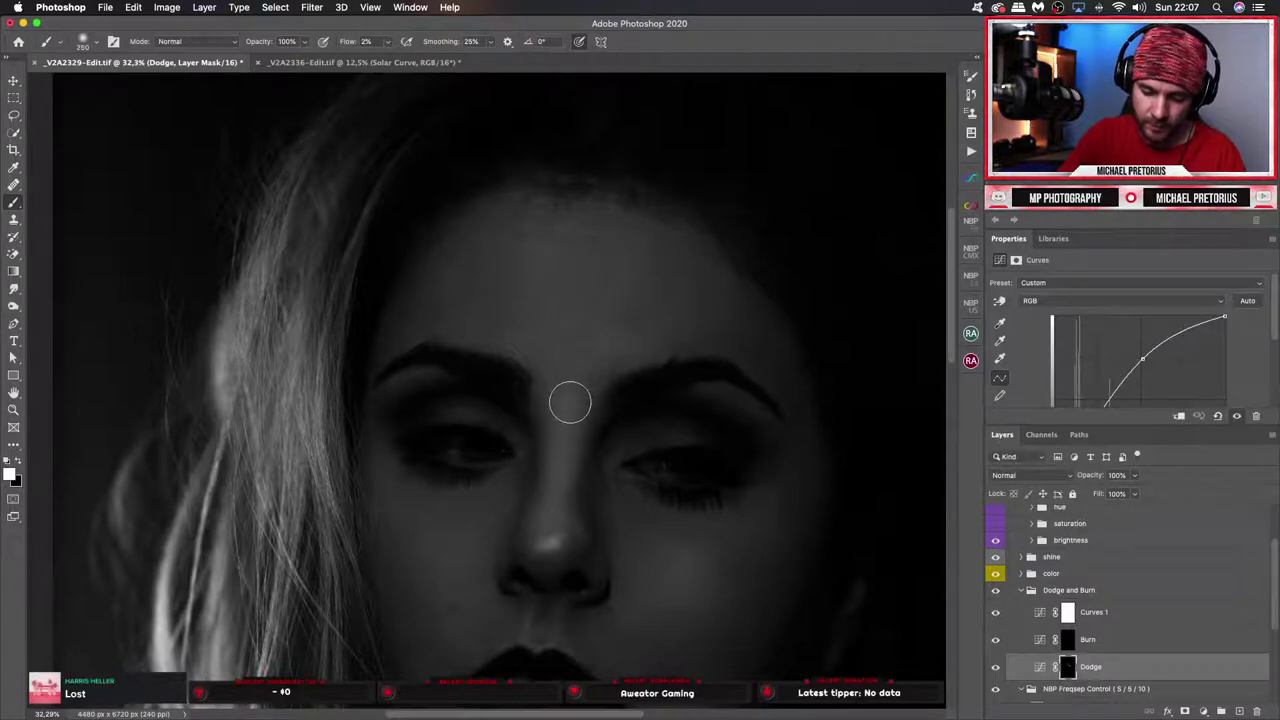
key(bracketright)
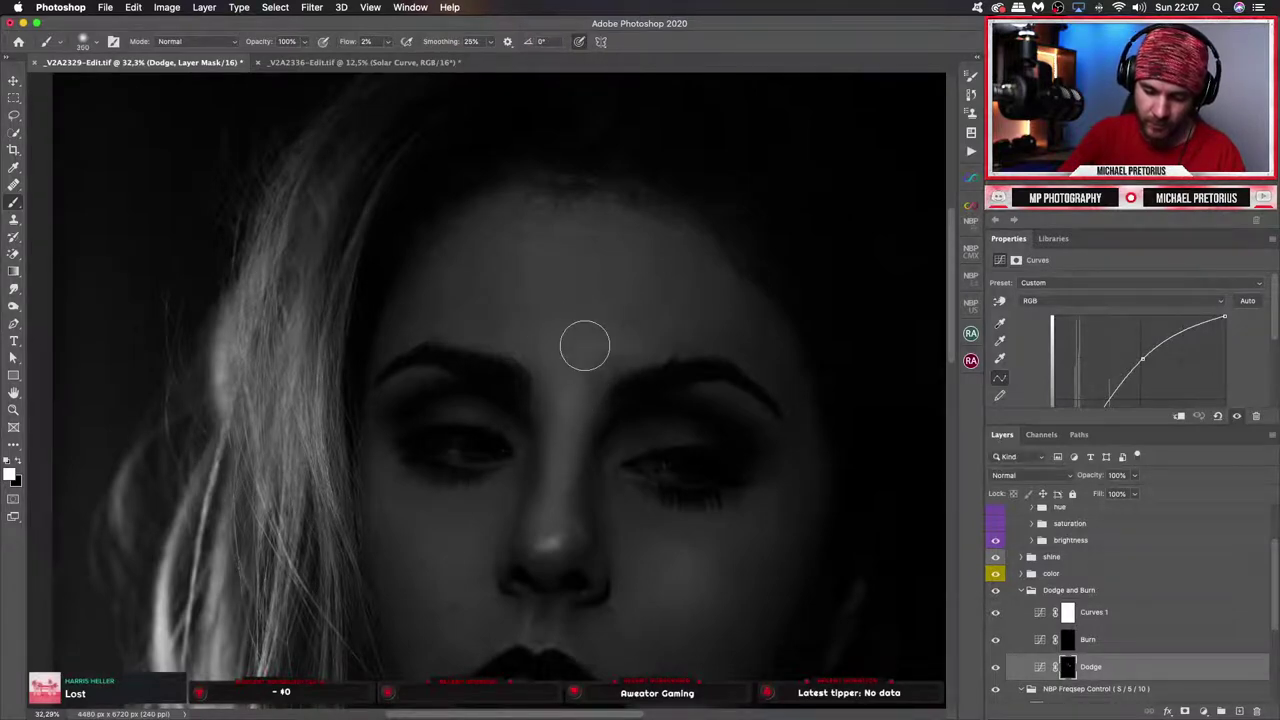
key(bracketright)
key(bracketright)
key(bracketright)
key(bracketright)
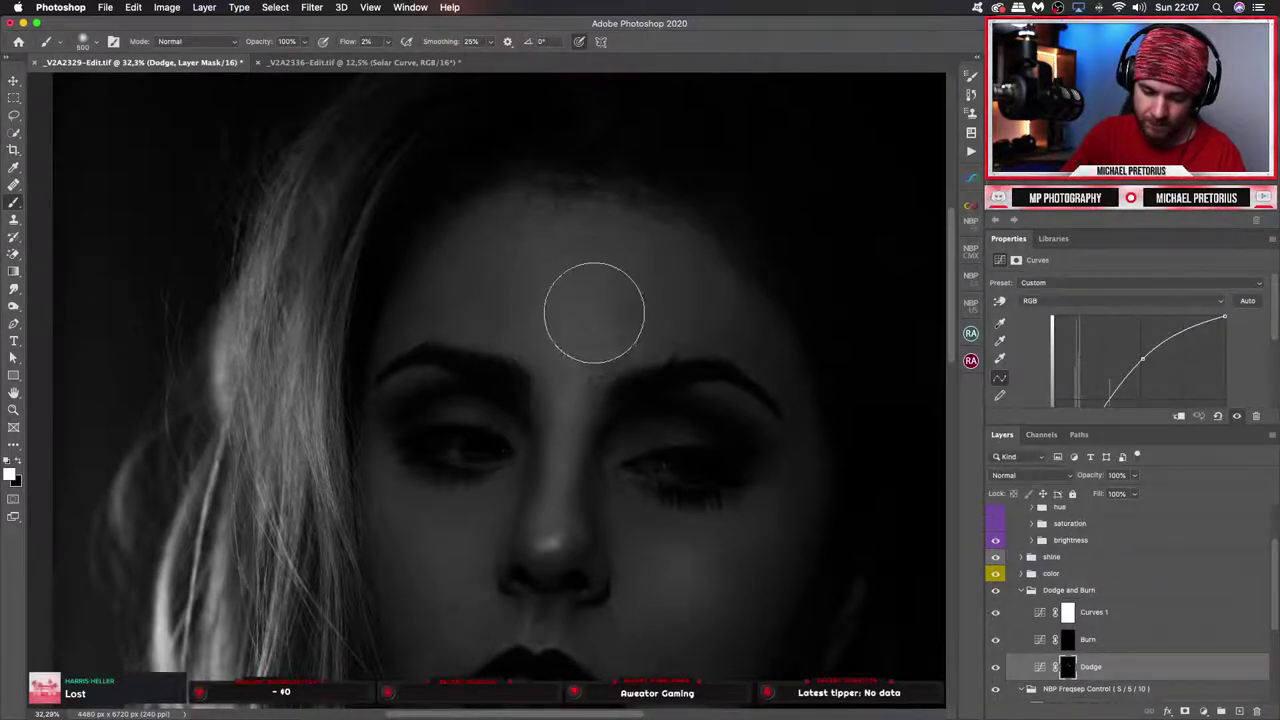
key(bracketright)
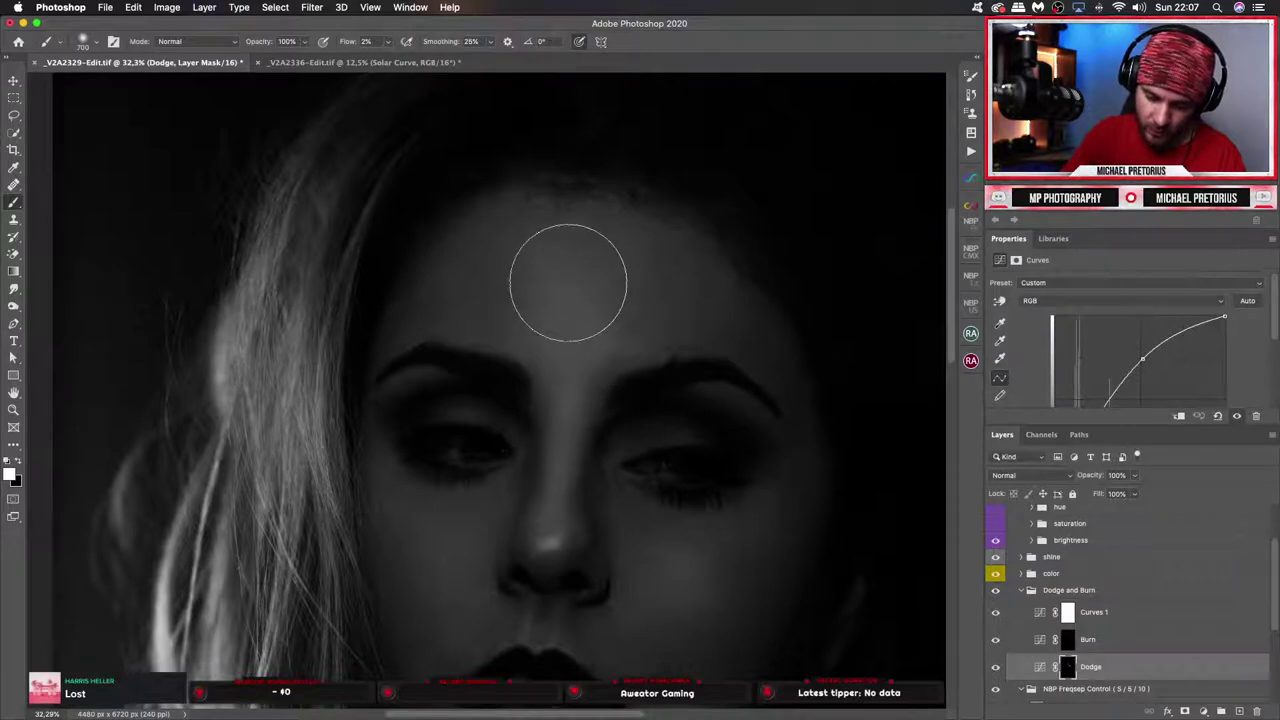
key(bracketleft)
key(bracketleft)
key(bracketleft)
key(bracketleft)
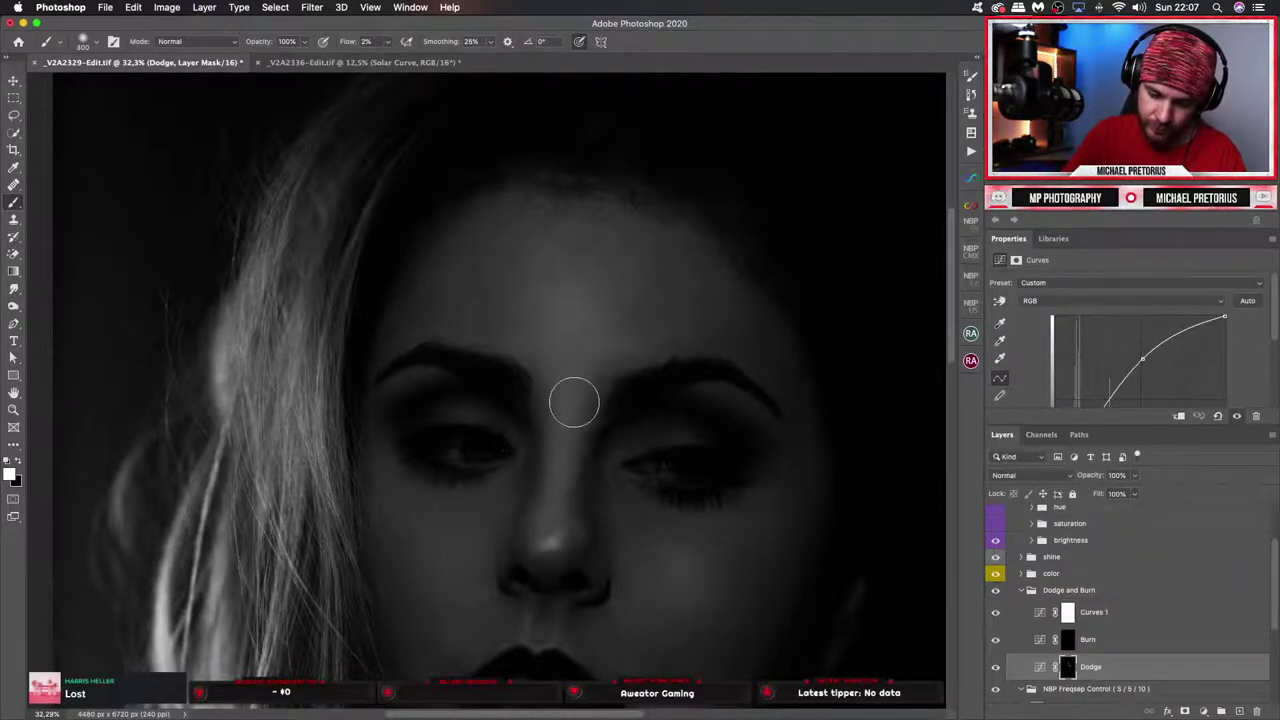
key(bracketright)
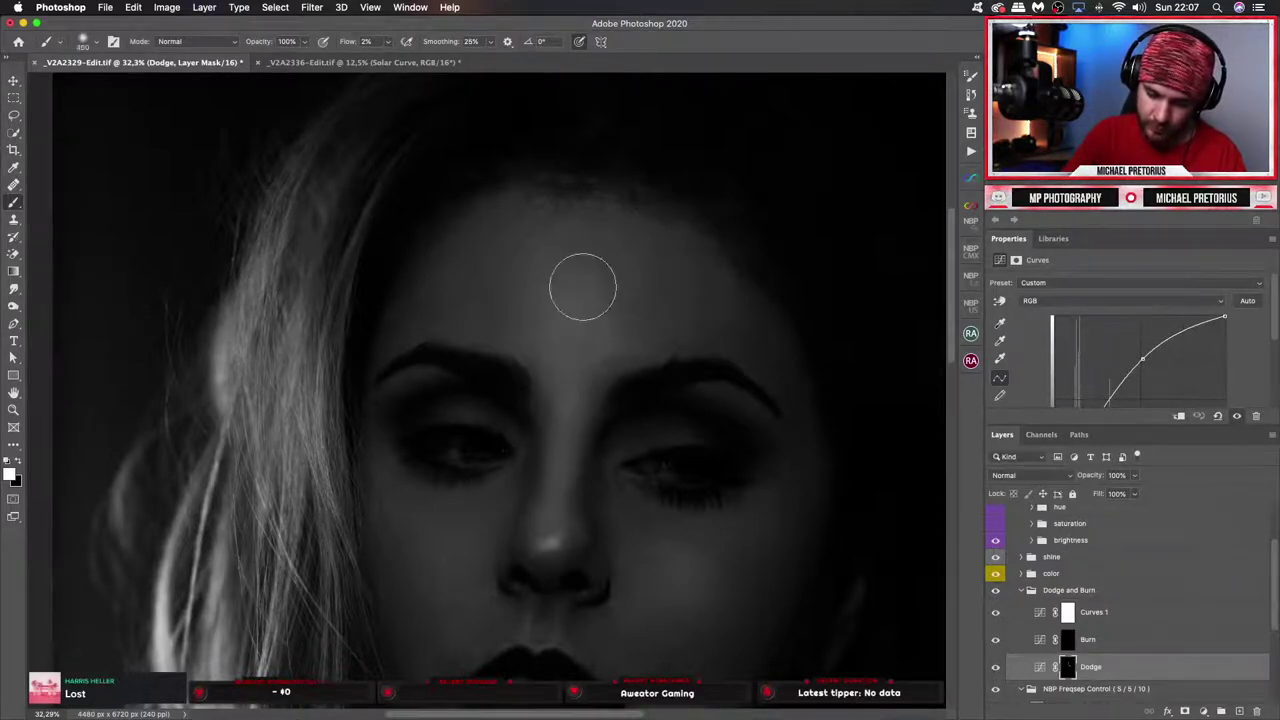
key(bracketright)
key(bracketright)
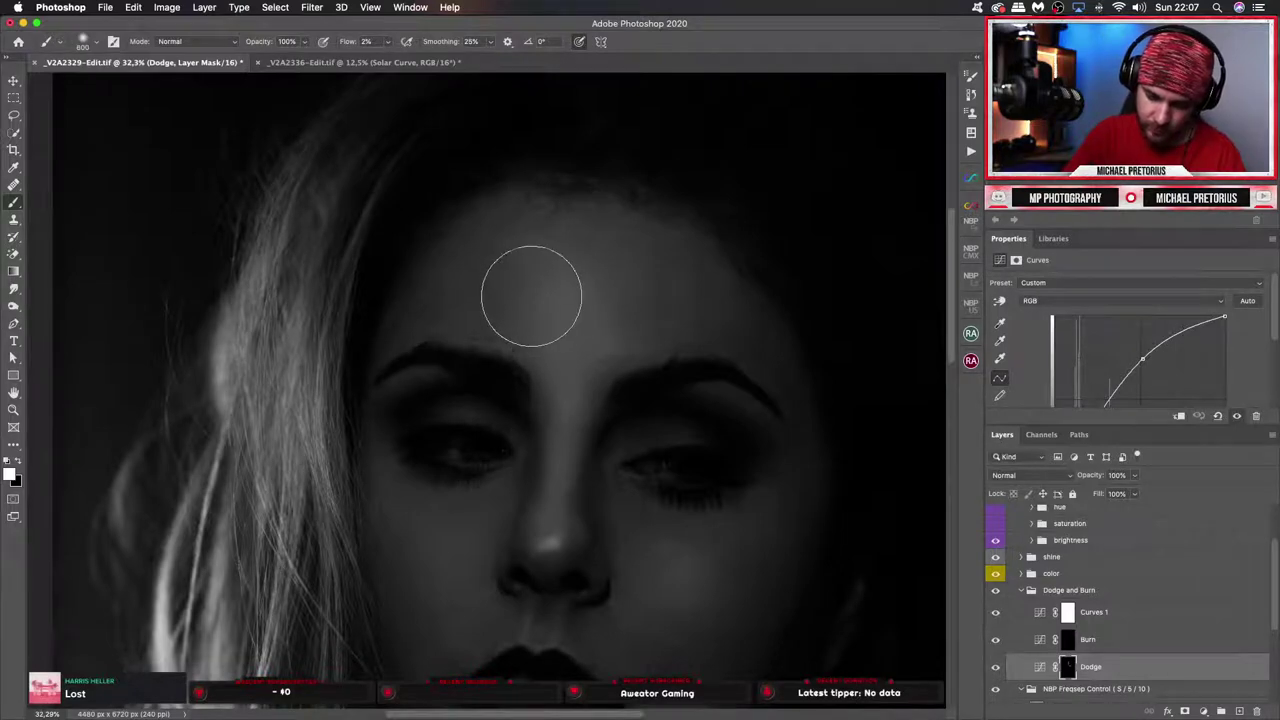
key(bracketleft)
key(bracketleft)
key(bracketleft)
key(bracketright)
key(bracketright)
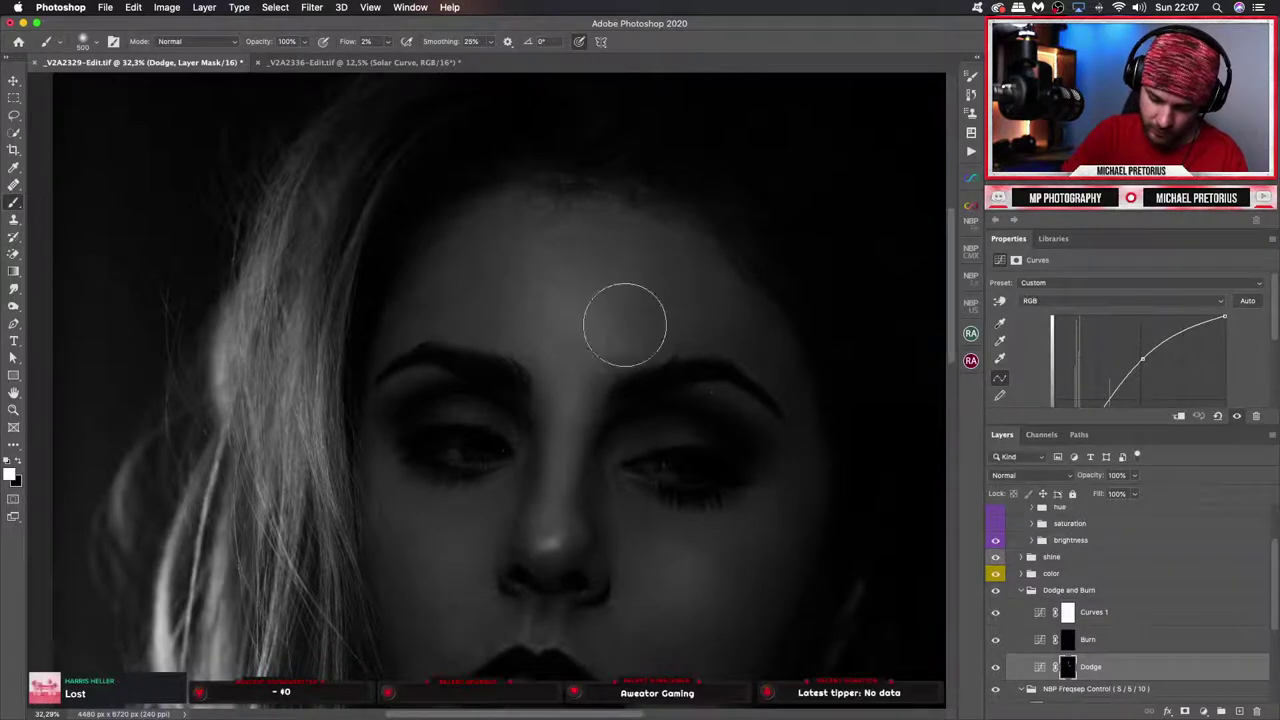
Zoom out to the whole portrait and switch the preview from black-and-white back to colour.
key(z)
alt+click(593, 490)
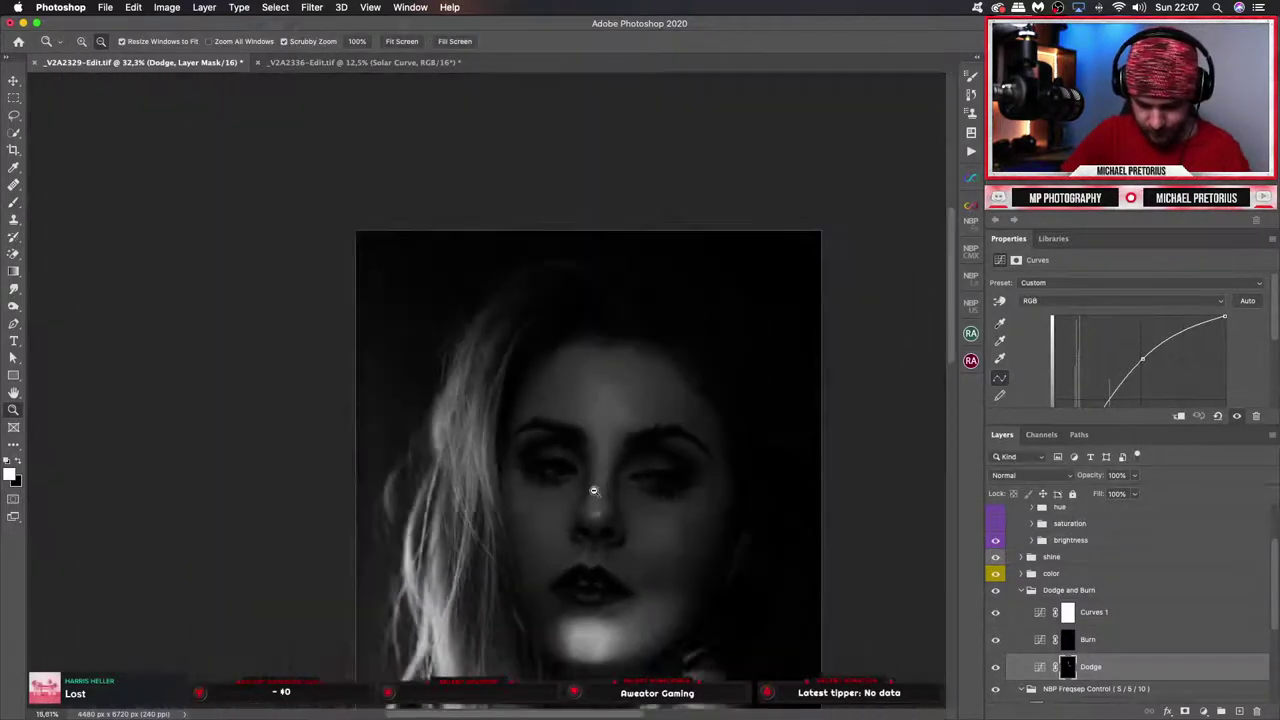
alt+click(593, 490)
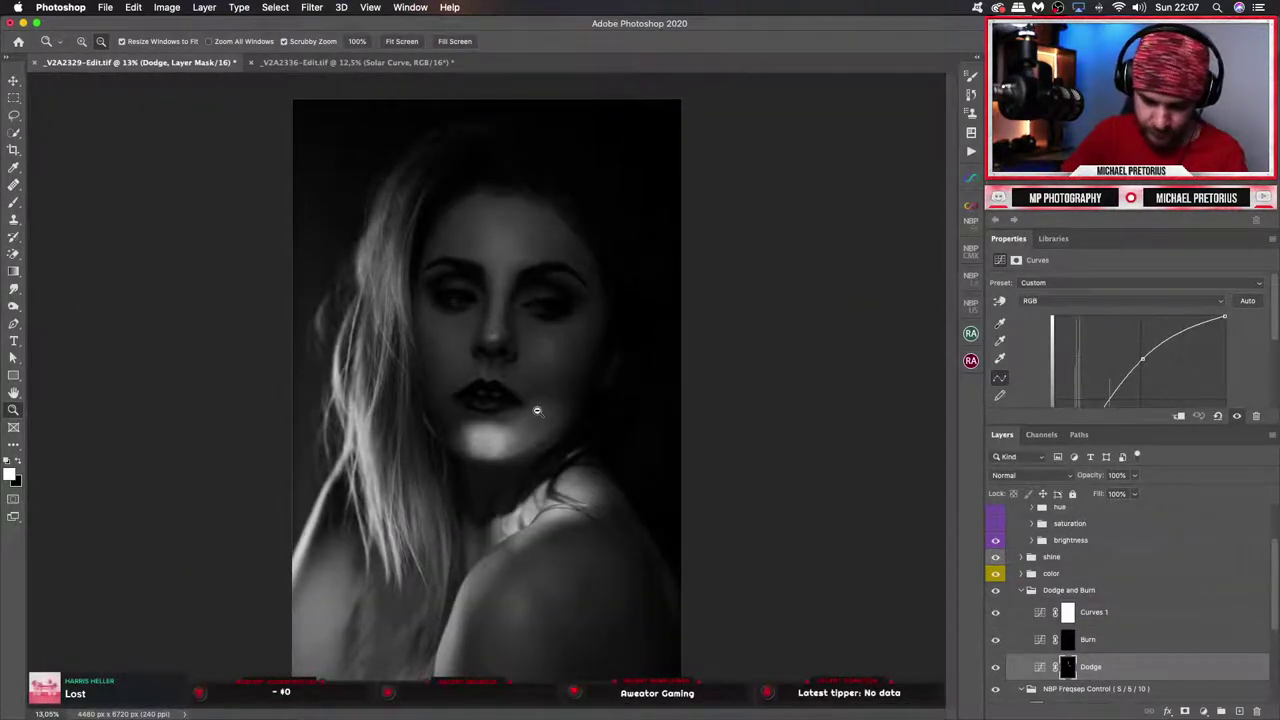
click(996, 668)
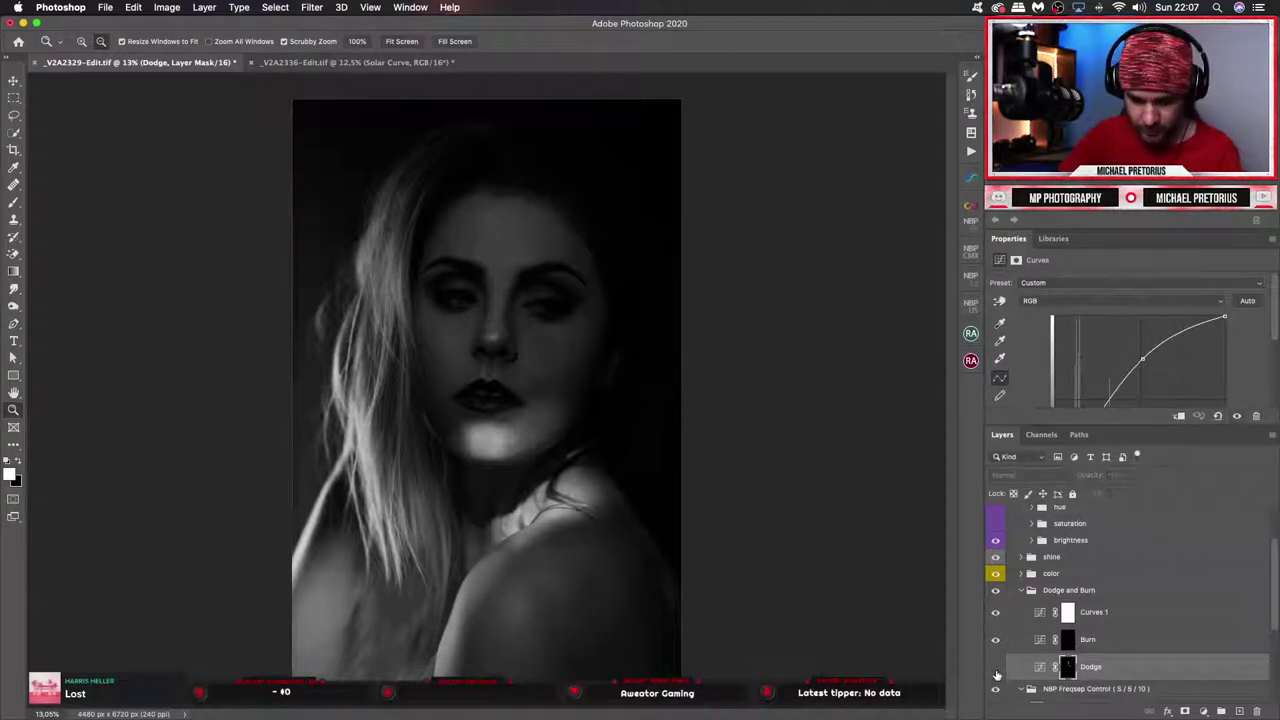
click(996, 668)
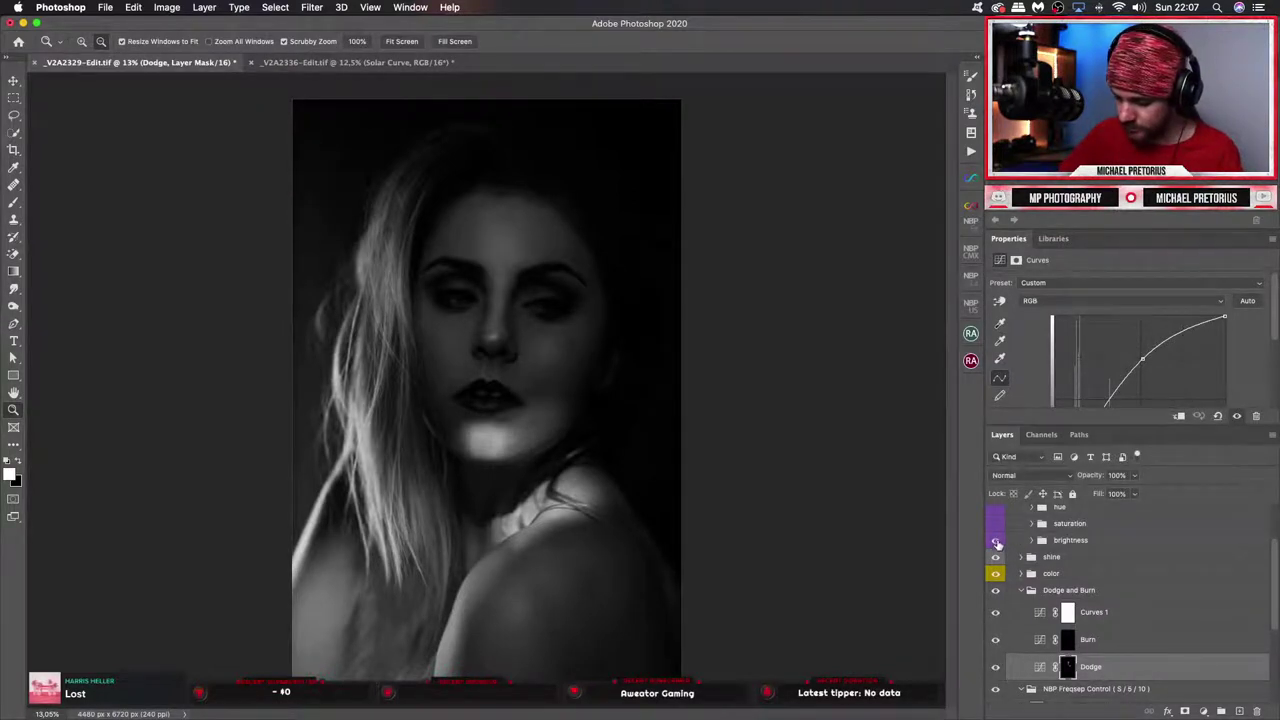
click(996, 542)
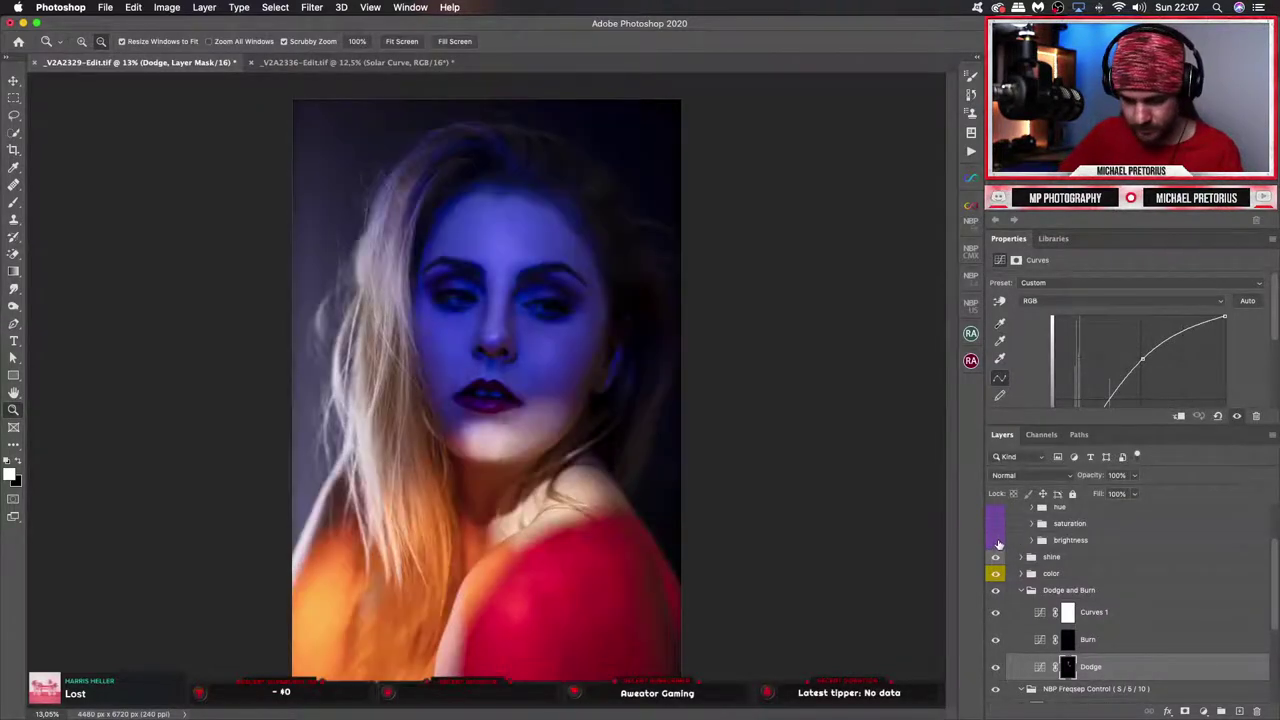
Hide Curves 1, compare the portrait with dodging off and on, then target the Burn mask.
click(996, 668)
click(996, 668)
click(996, 613)
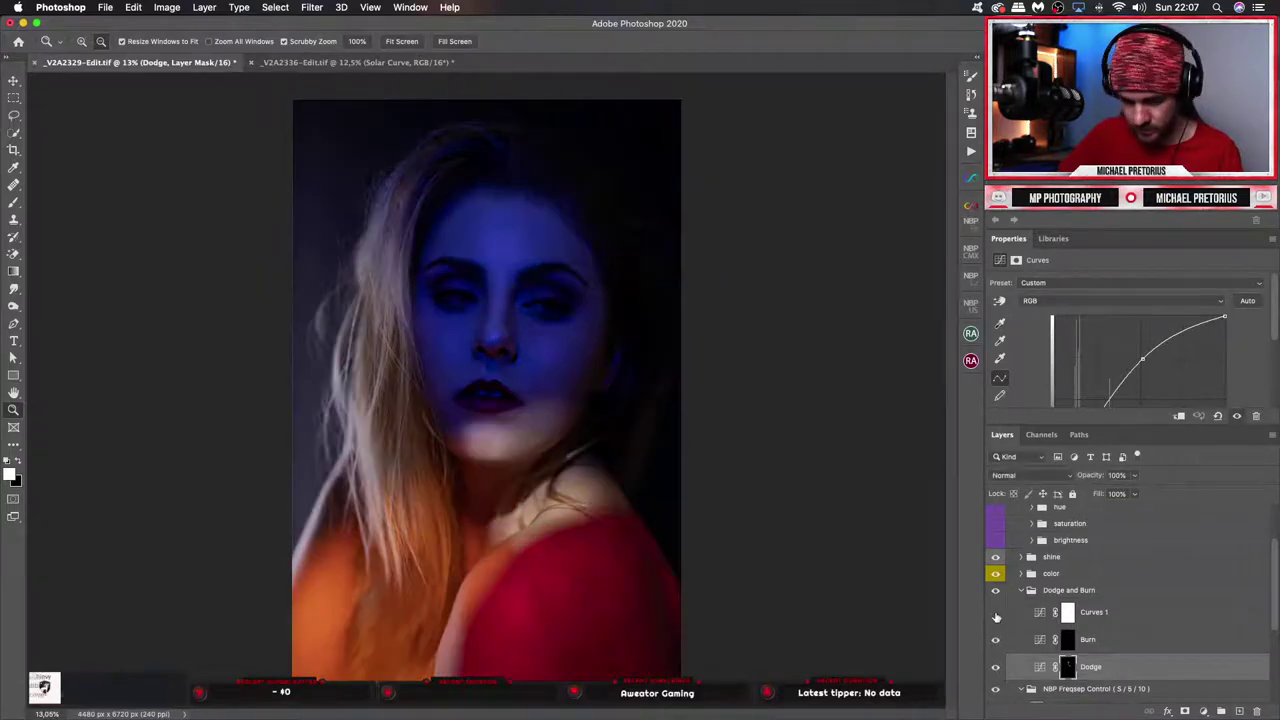
click(996, 668)
click(996, 668)
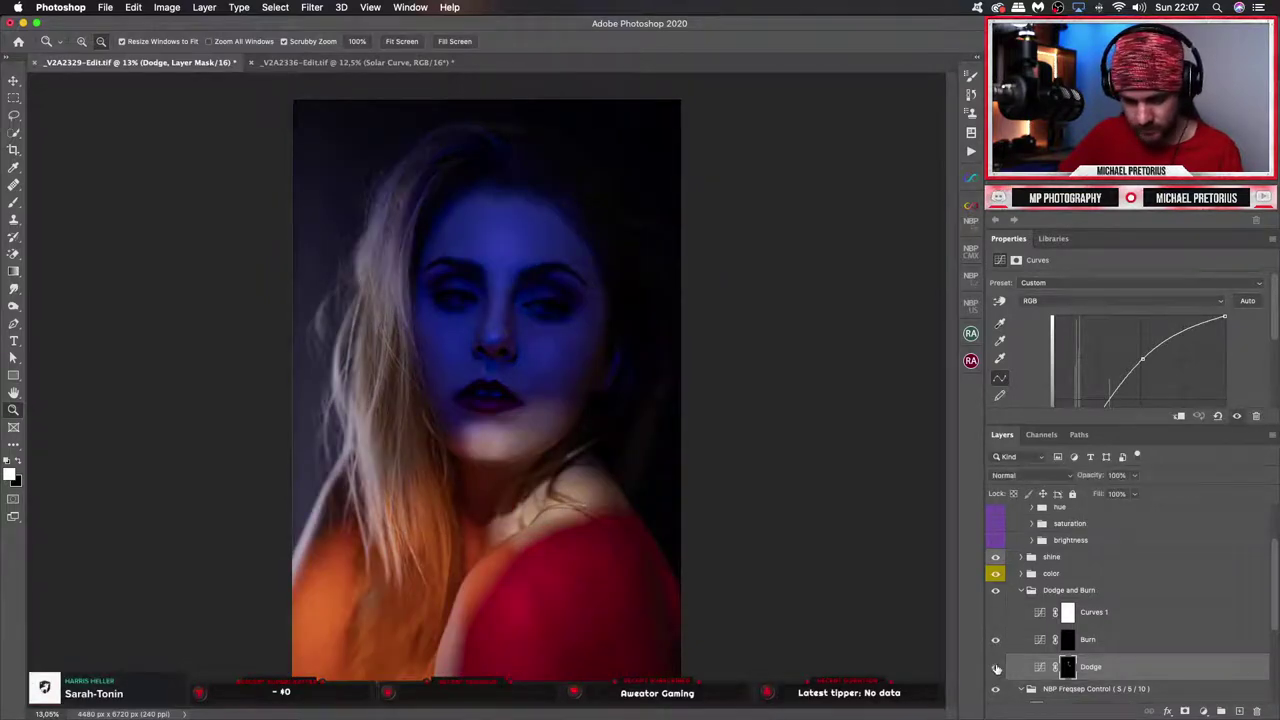
click(996, 668)
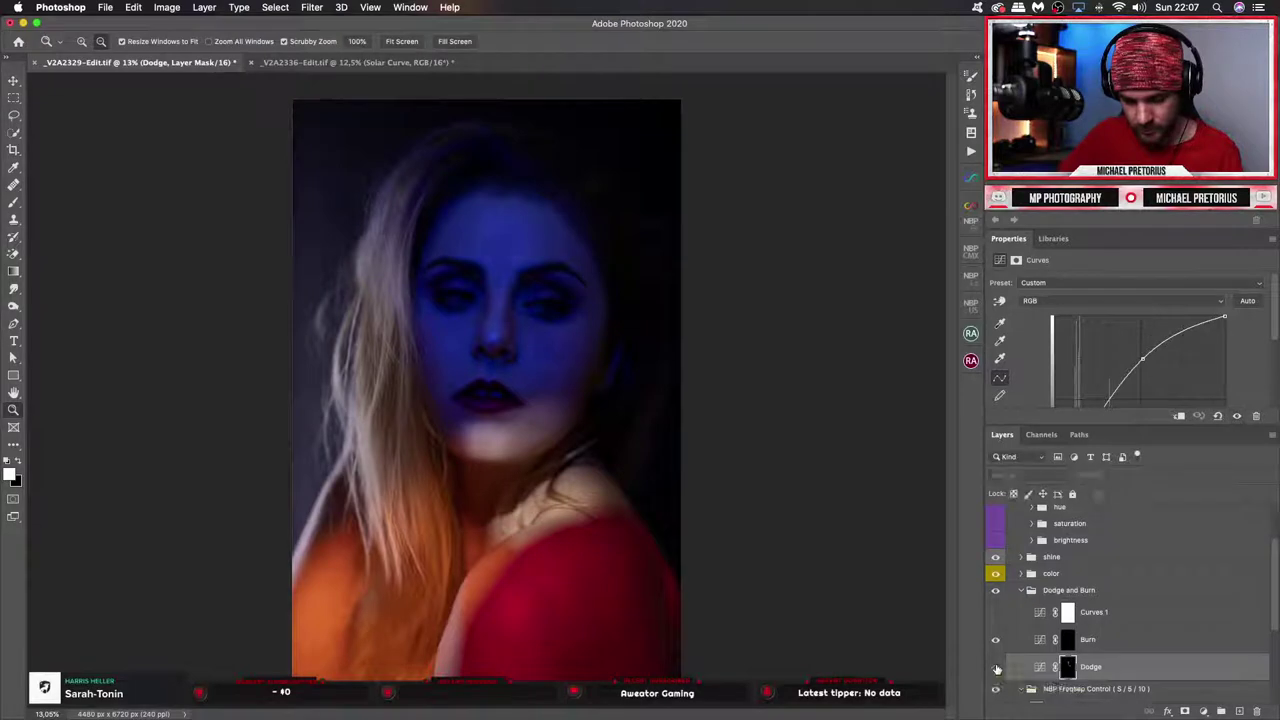
click(996, 668)
click(996, 668)
click(996, 668)
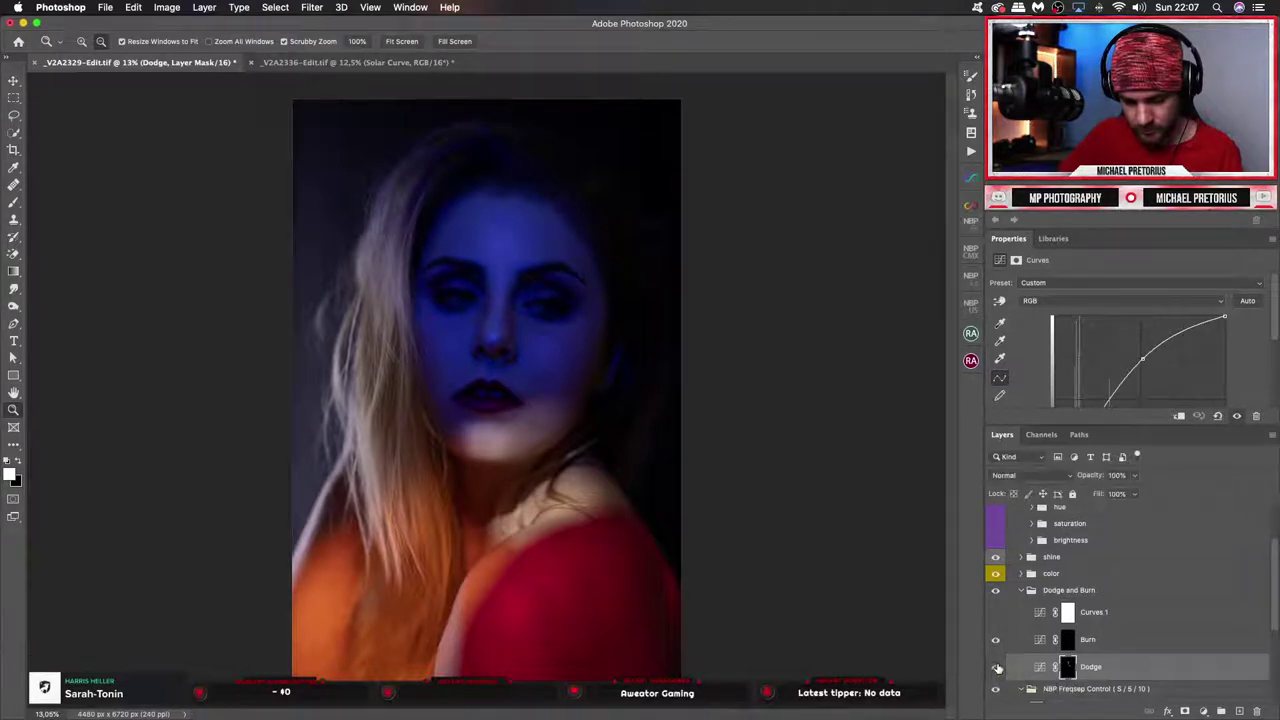
click(1066, 640)
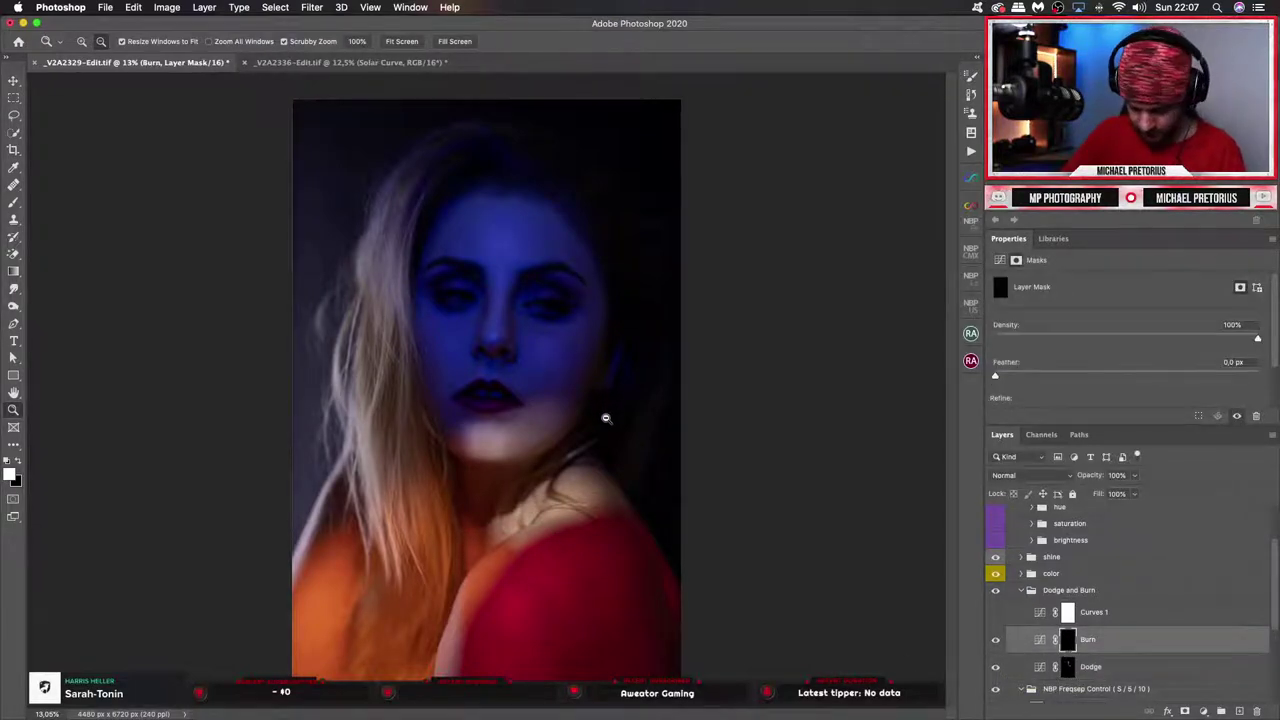
With the brush active, compare the portrait with Curves 1 hidden and shown, and resize the brush from 500.
key(b)
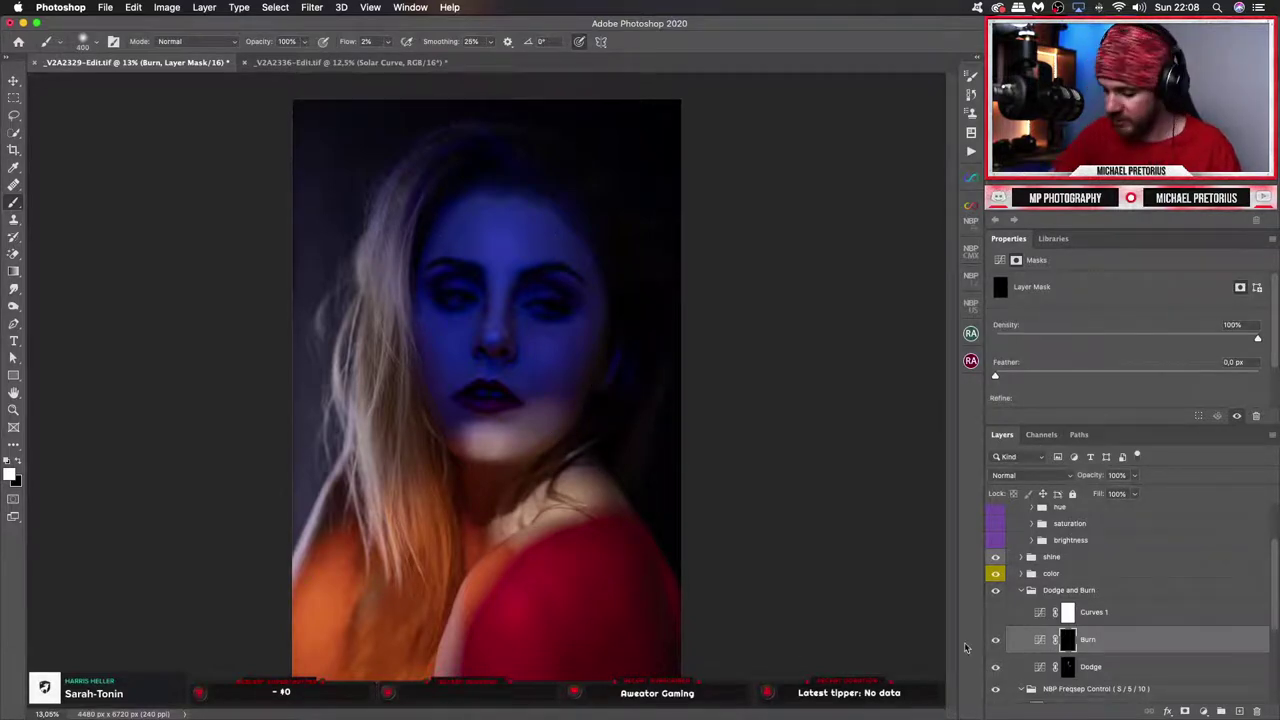
click(996, 614)
click(996, 614)
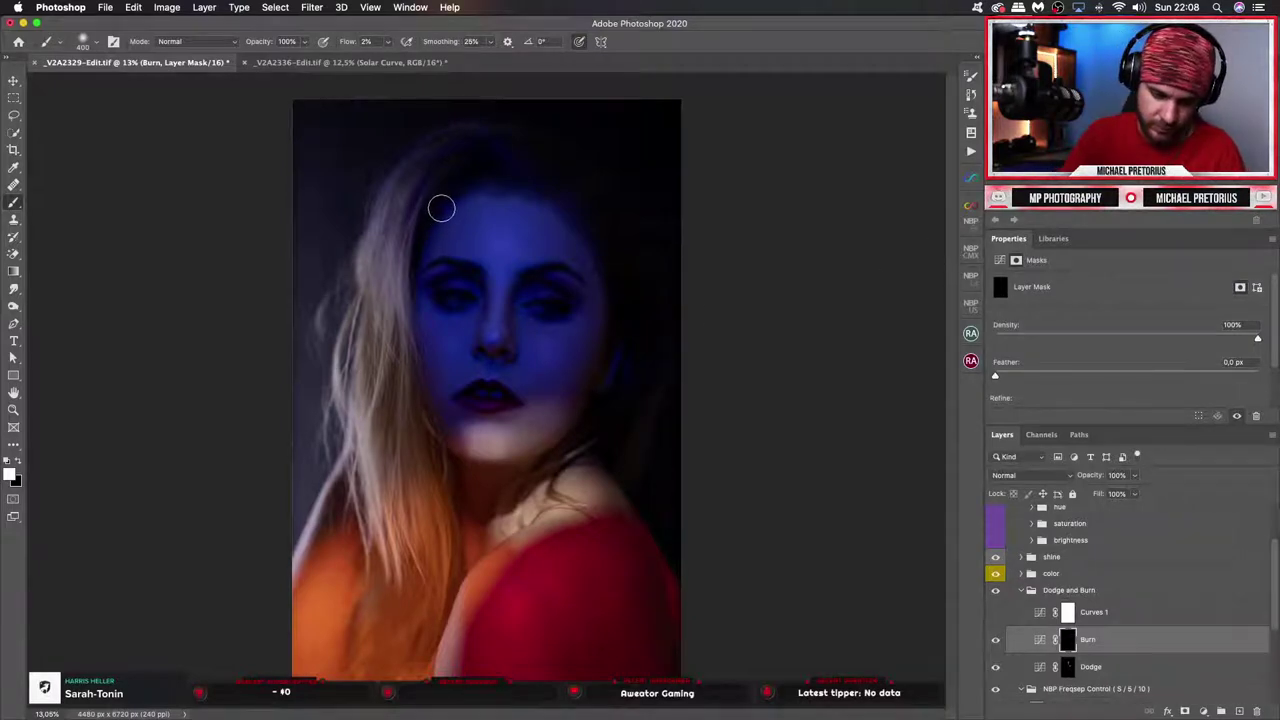
key(bracketright)
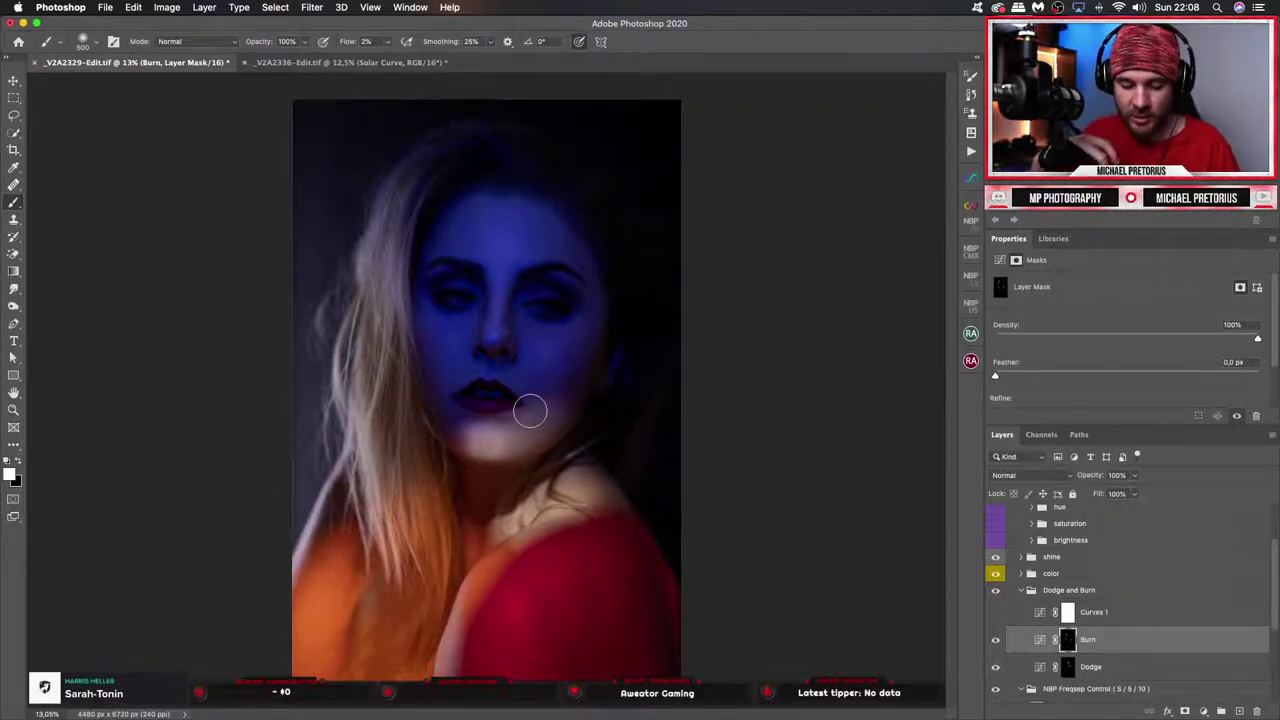
key(bracketleft)
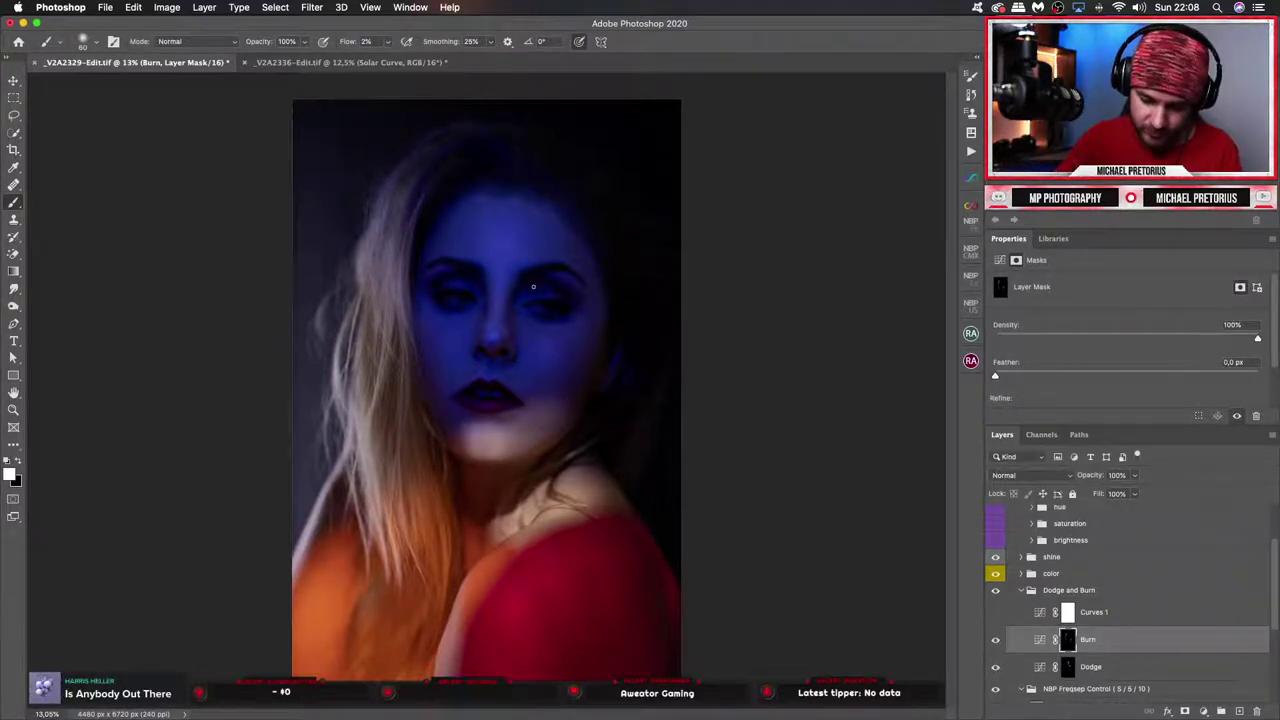
Darken the lips on the Burn layer mask with a smaller brush.
click(1066, 665)
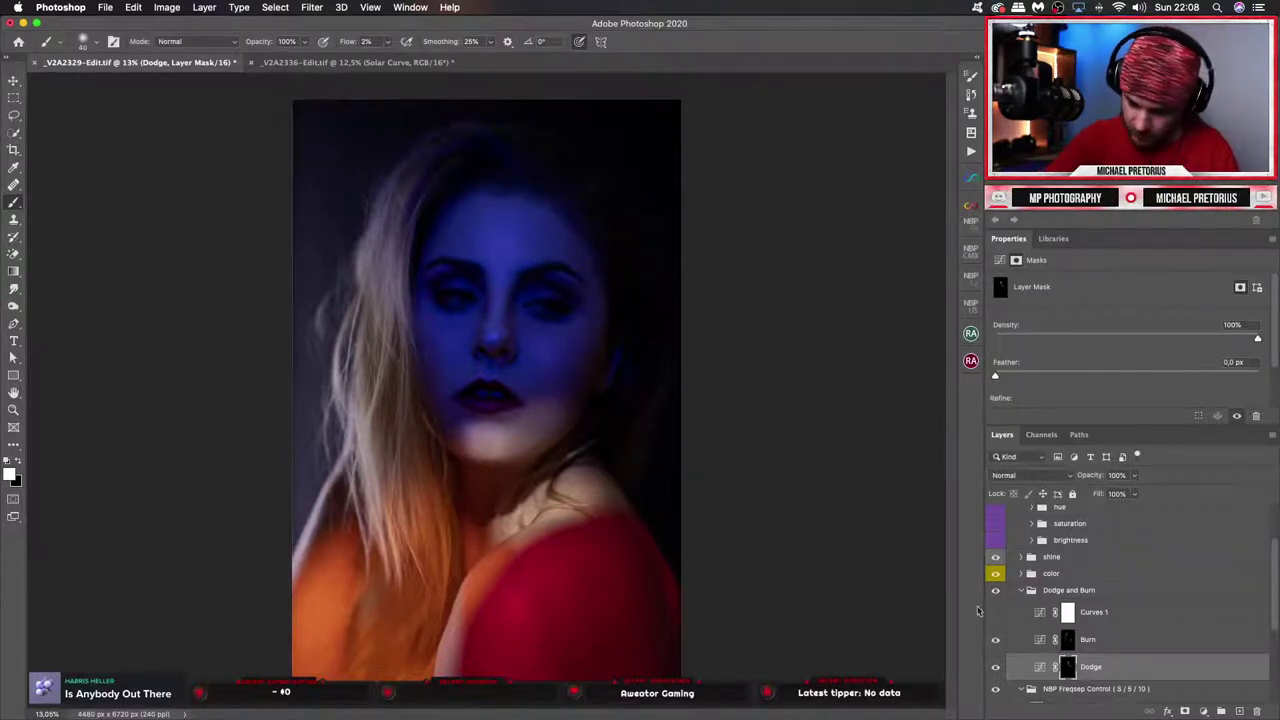
click(1068, 642)
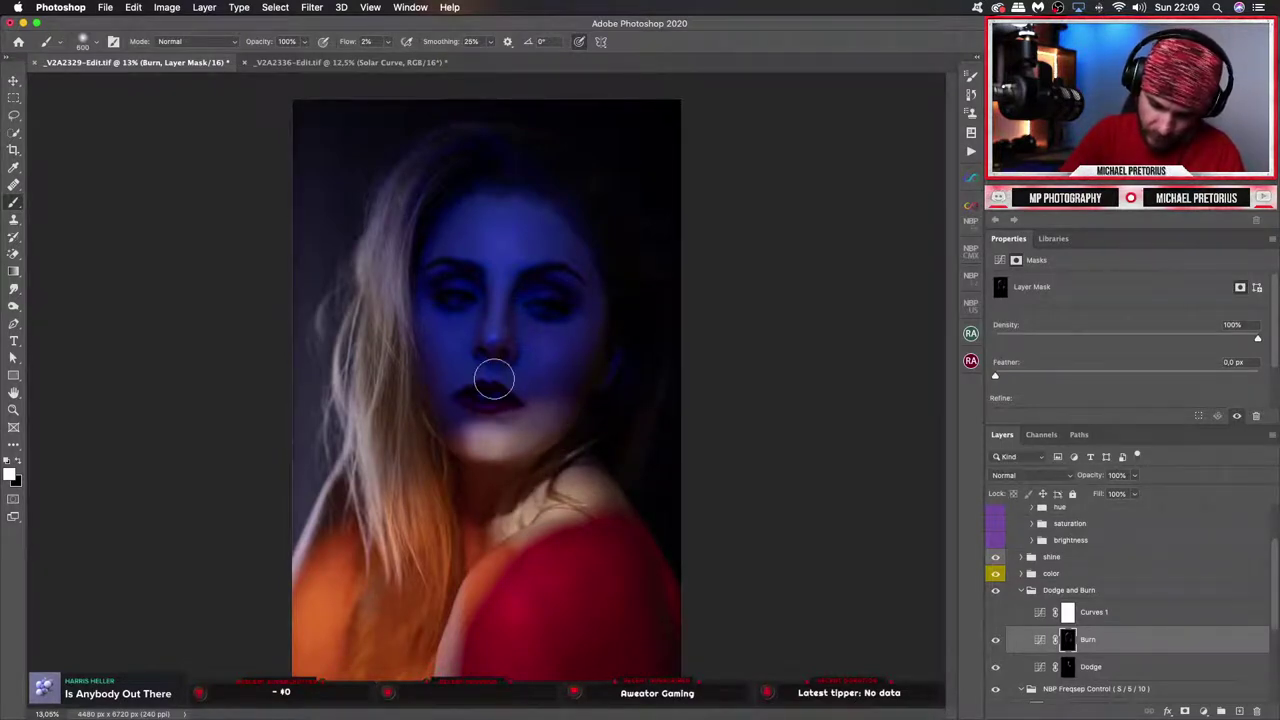
key(bracketleft)
key(bracketleft)
key(bracketleft)
drag(483, 402, 476, 412)
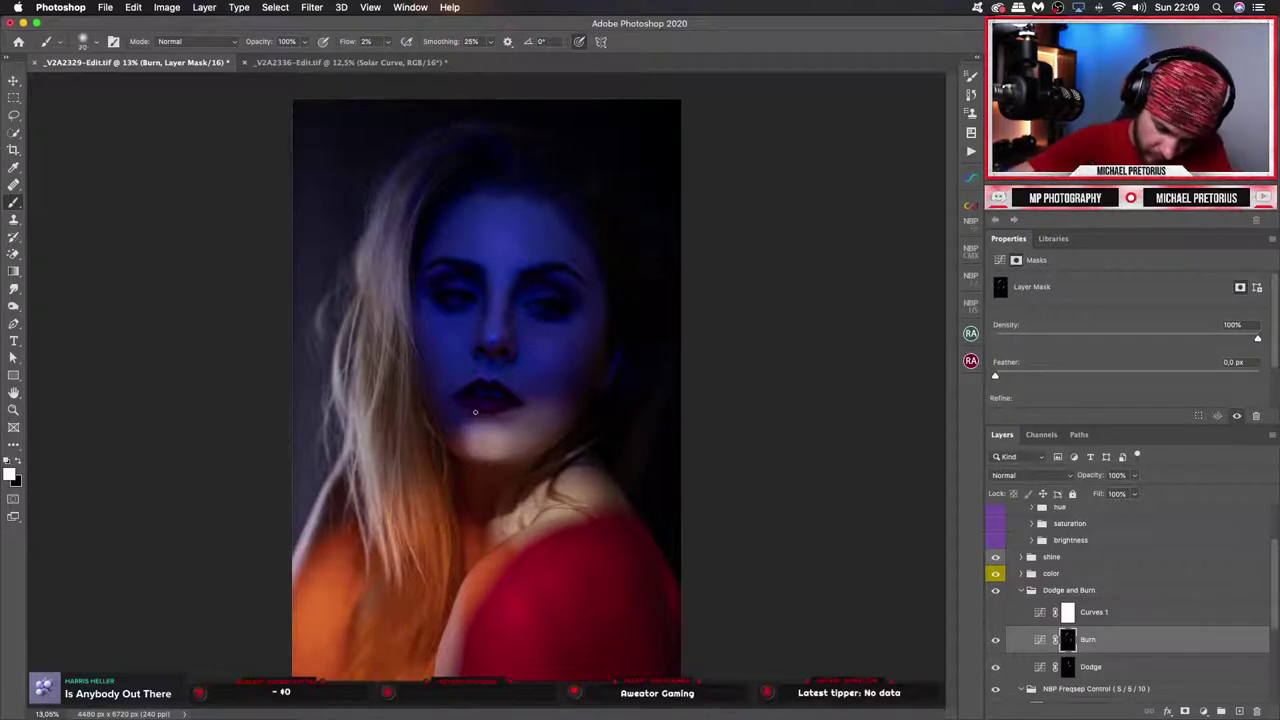
Compare the portrait with burning off and on, leaving it on, and target the Dodge mask.
click(997, 641)
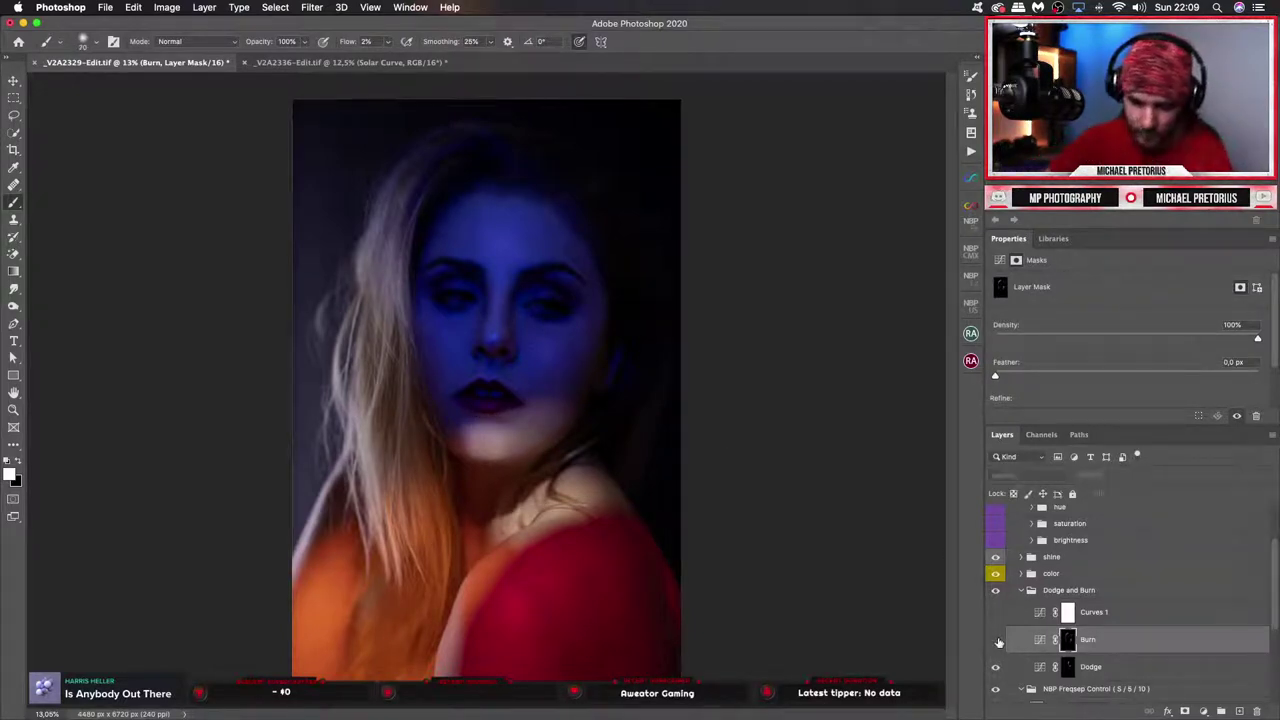
click(997, 641)
click(997, 641)
click(997, 641)
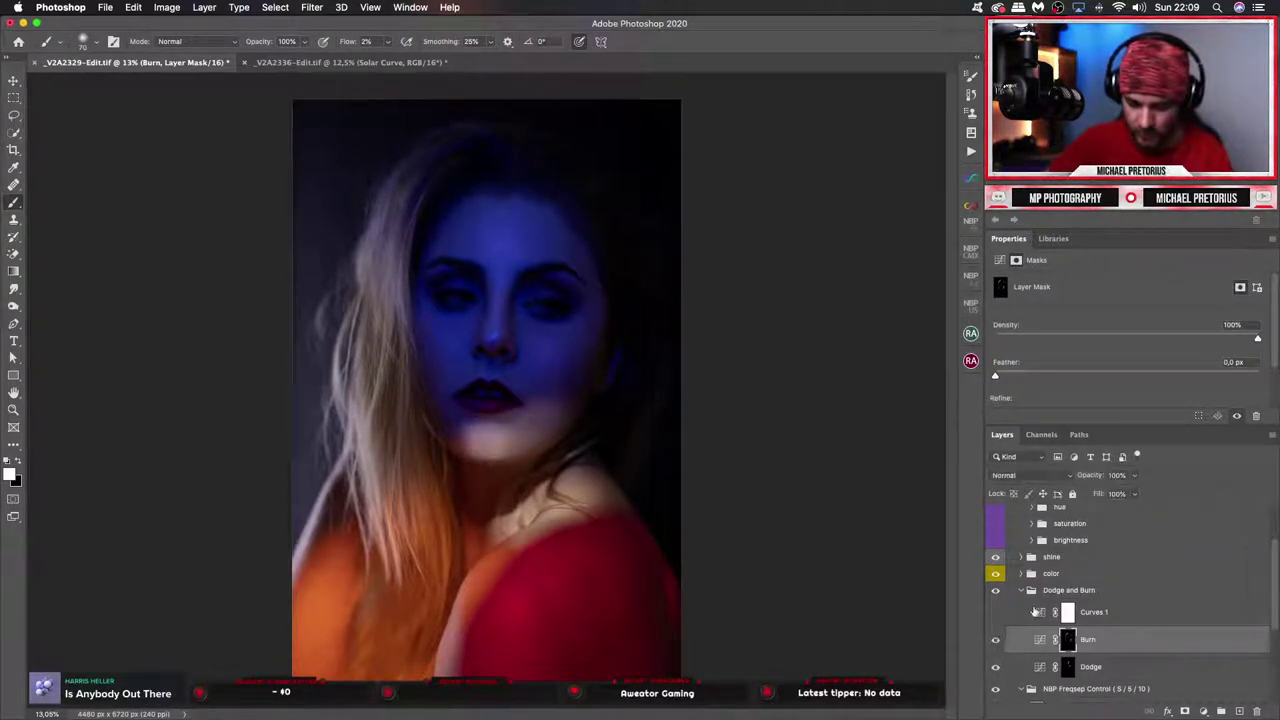
click(1066, 663)
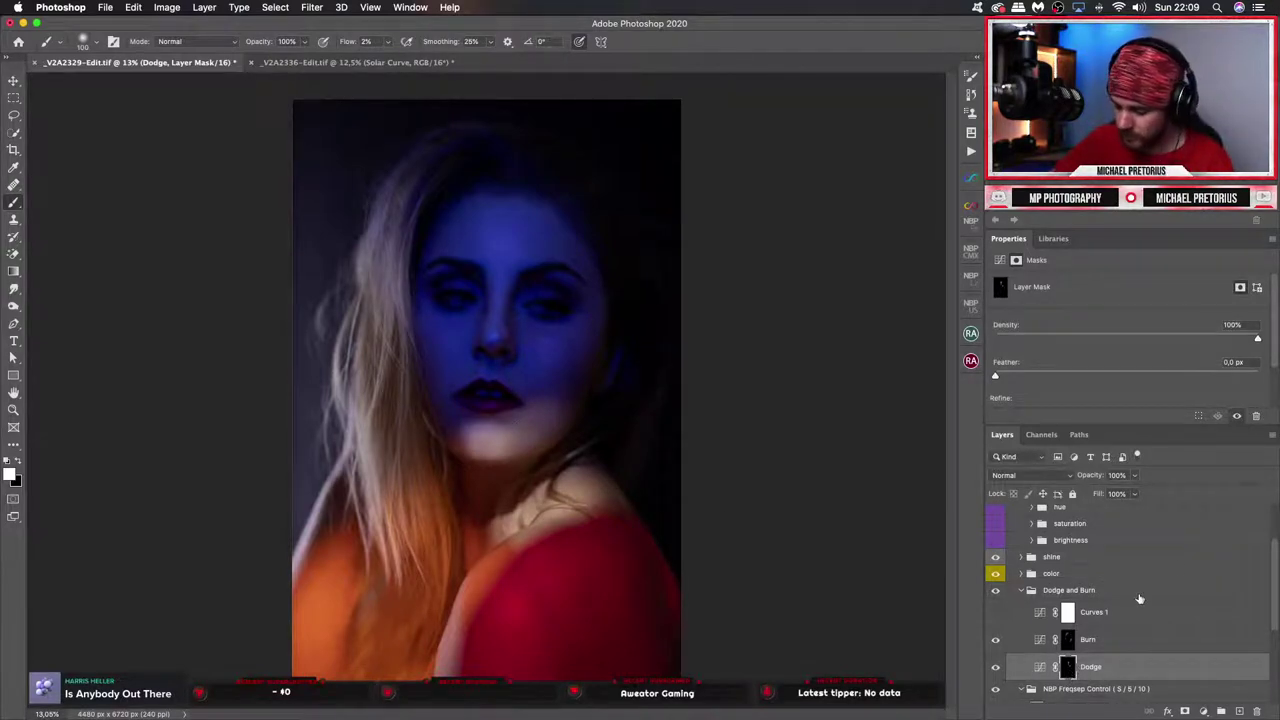
Lighten the blonde hair strand on the left with a 700 brush, then zoom out to the whole portrait.
drag(1276, 577, 1276, 654)
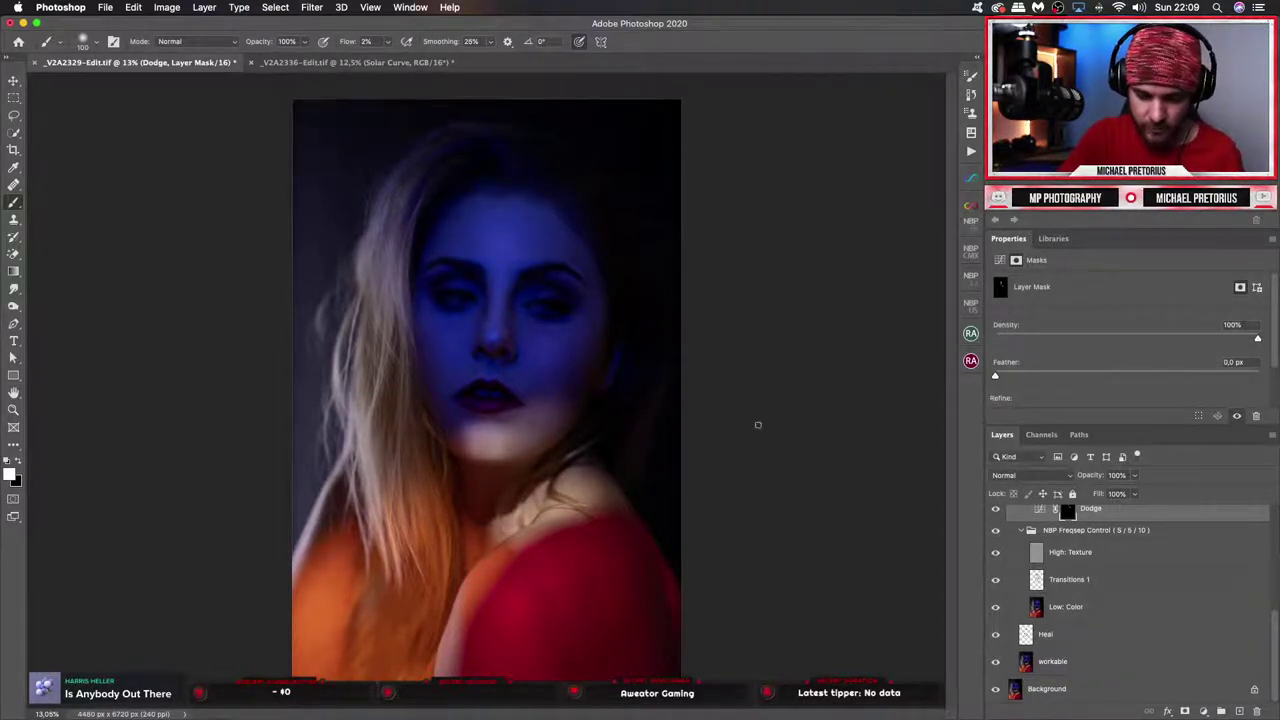
scroll(1270, 598, up, 4)
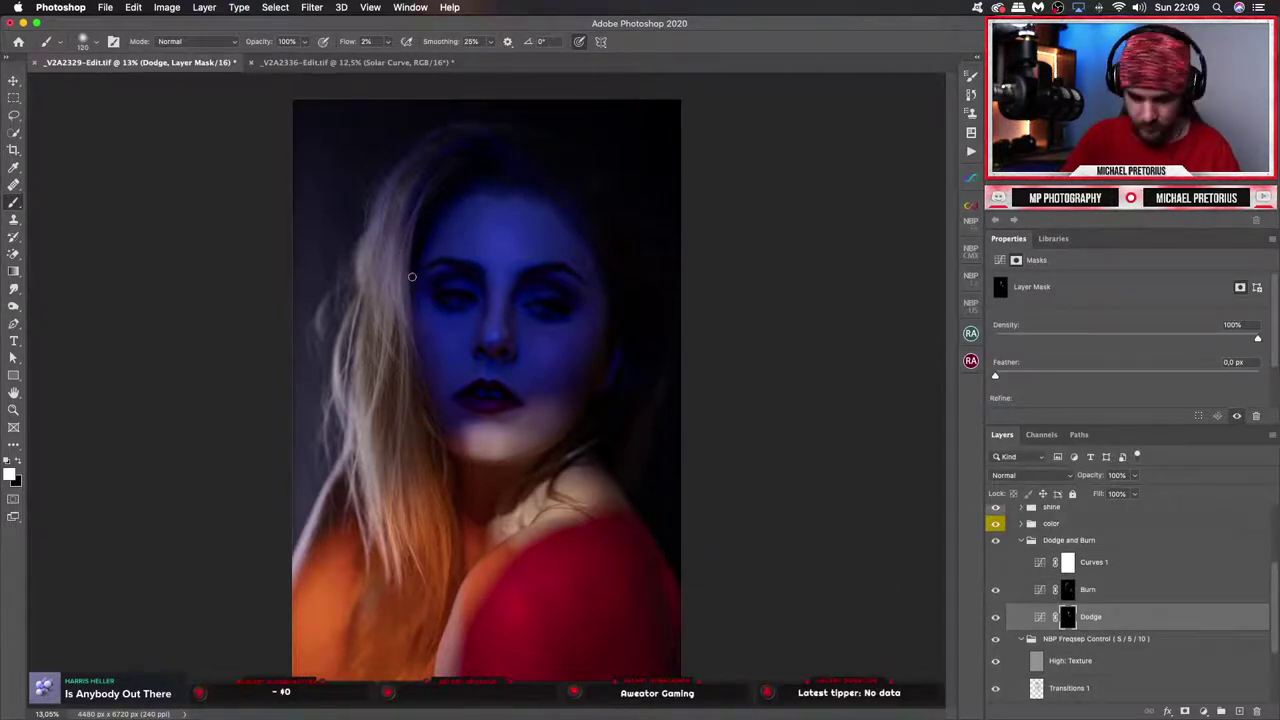
key(bracketright)
key(bracketright)
key(bracketright)
key(bracketright)
key(bracketright)
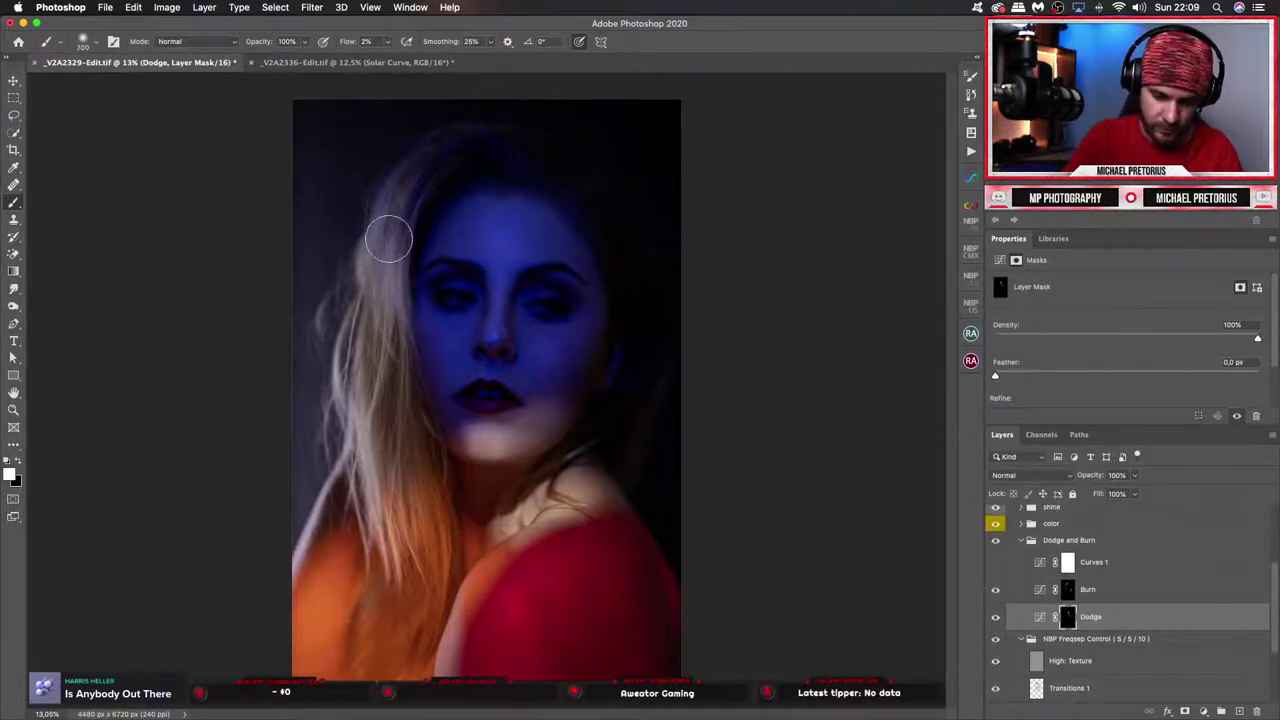
mouse_move(386, 305)
mouse_down()
mouse_move(391, 206)
mouse_move(391, 337)
mouse_move(391, 214)
mouse_move(379, 253)
mouse_up()
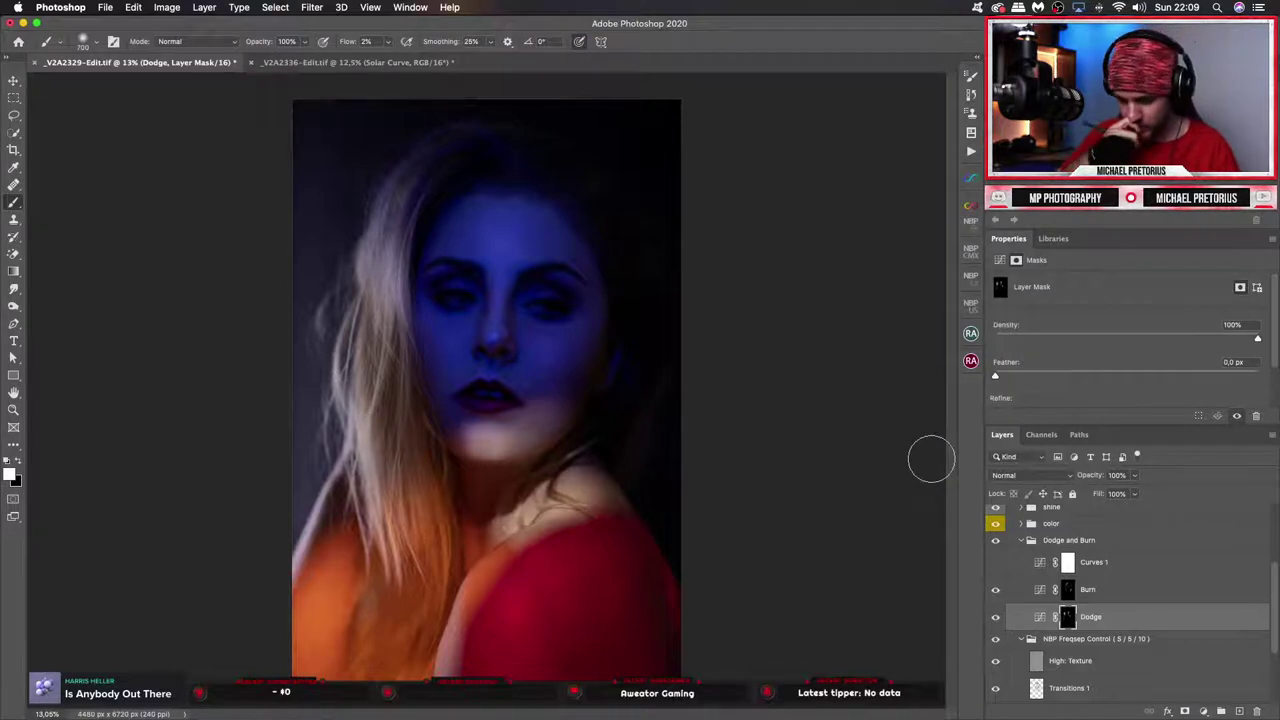
key(z)
mouse_move(623, 526)
mouse_down()
mouse_move(577, 529)
mouse_move(580, 554)
mouse_up()
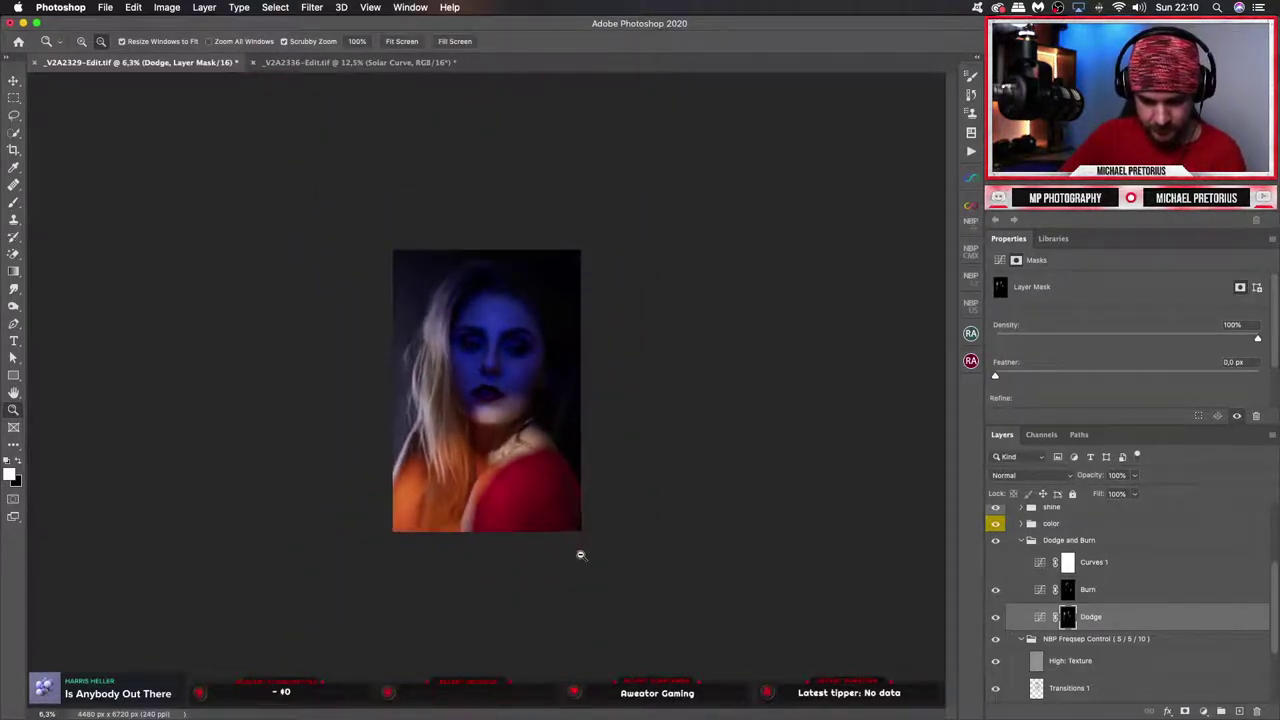
Compare the portrait with the Dodge layer hidden and shown several times.
click(995, 617)
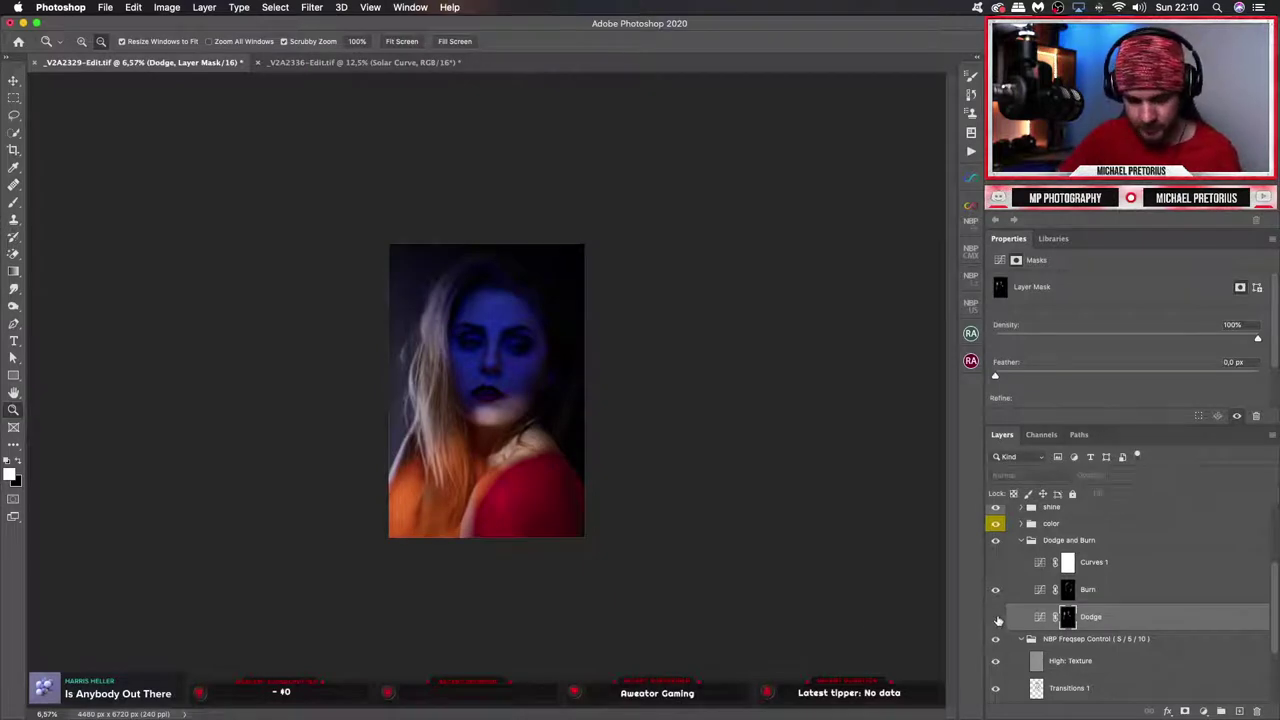
click(995, 617)
click(995, 617)
click(996, 618)
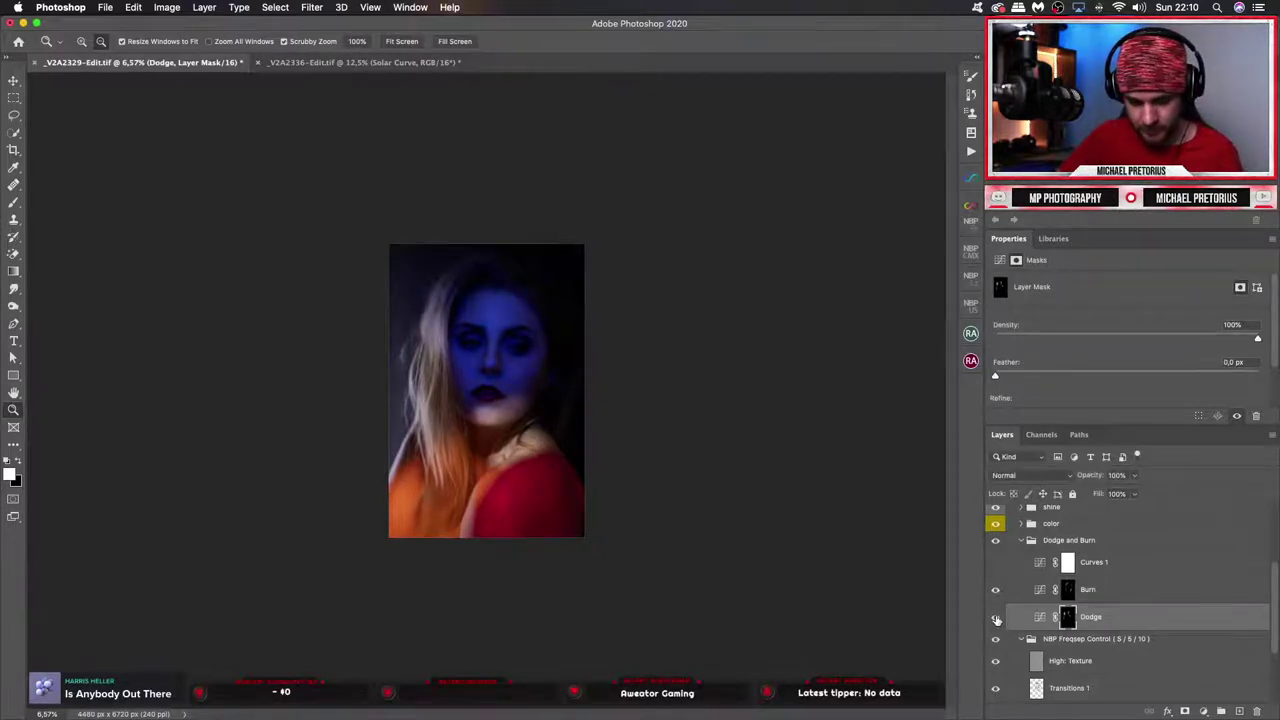
click(995, 617)
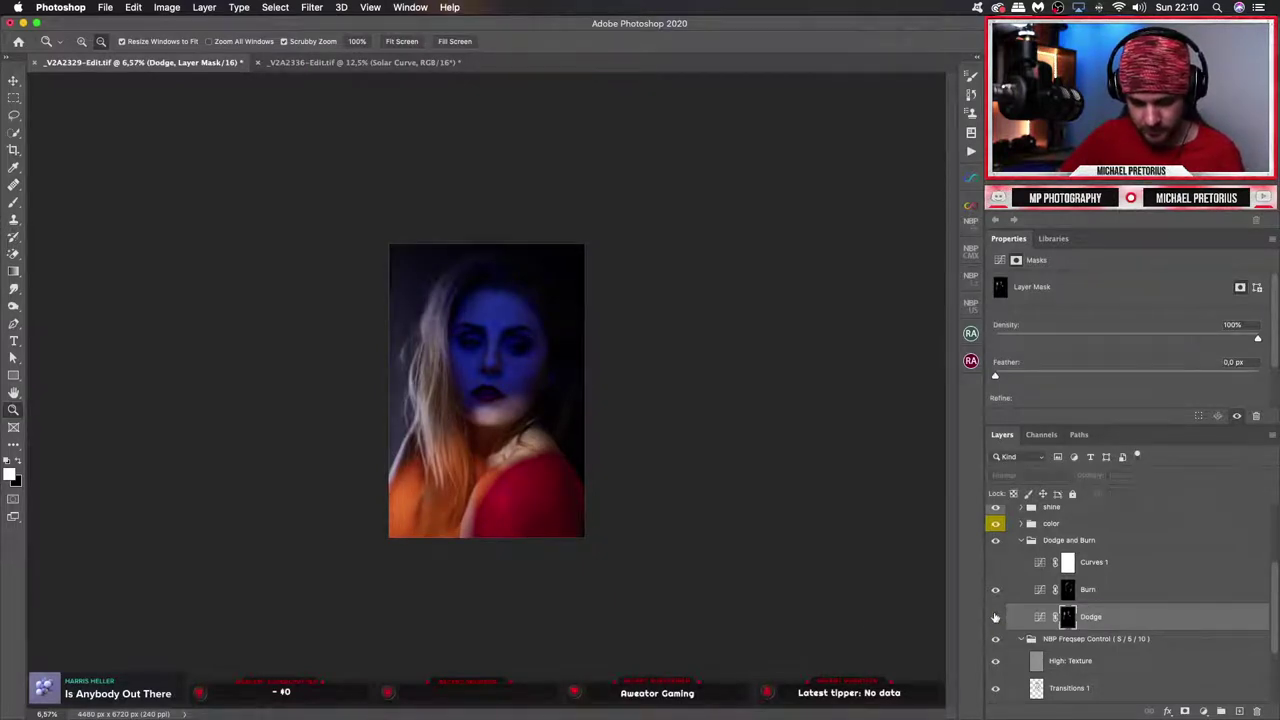
click(995, 617)
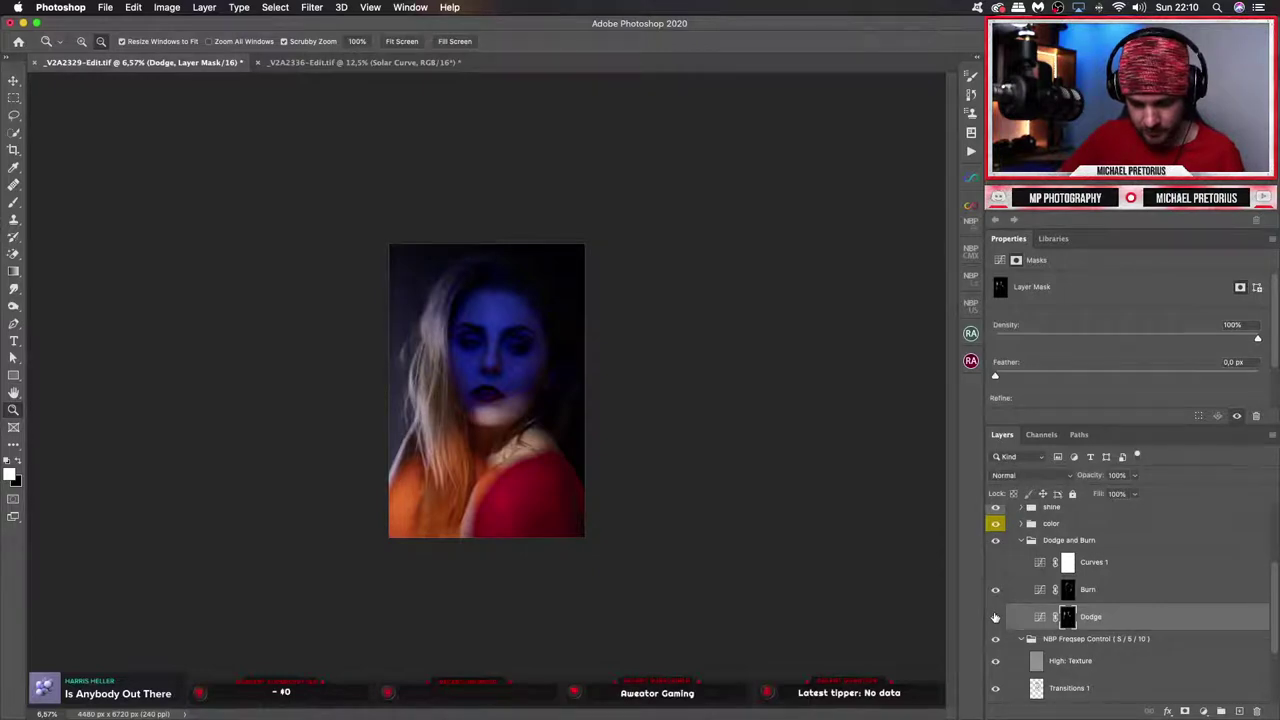
Set the brush to 300, recheck the dodging, and switch Curves 1 back on for editing.
key(b)
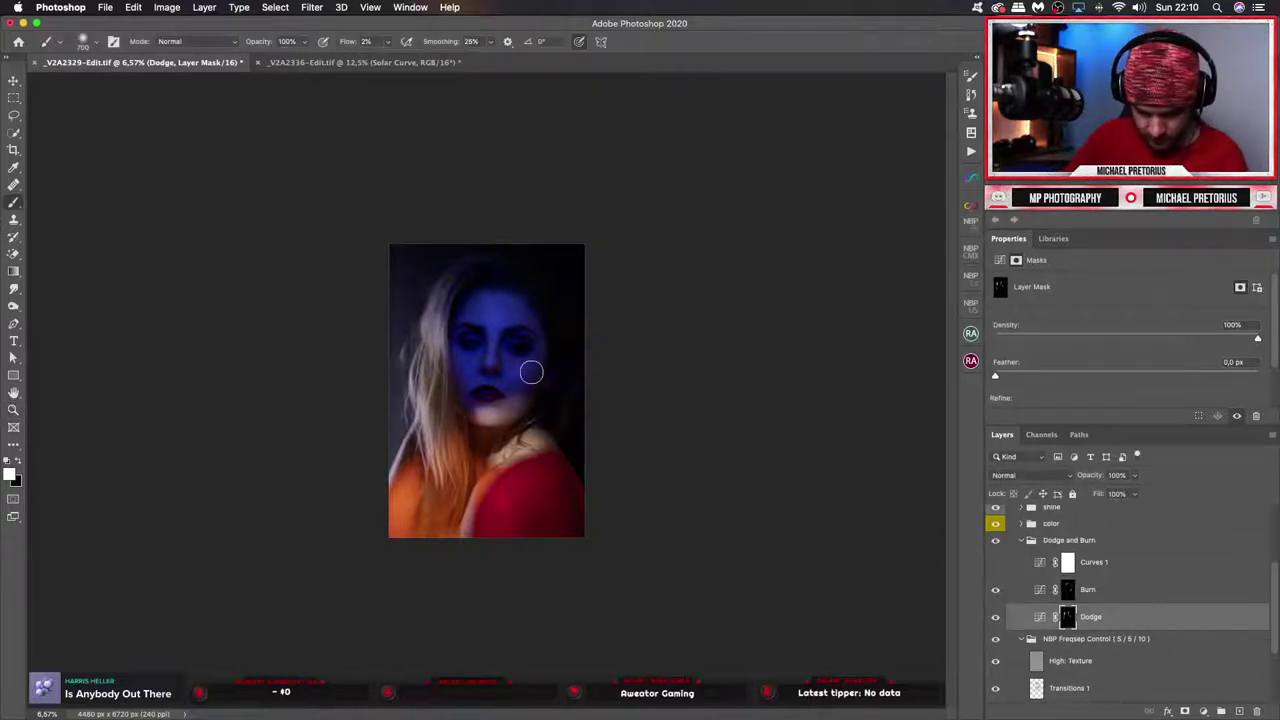
key(bracketleft)
key(bracketleft)
key(bracketleft)
key(bracketleft)
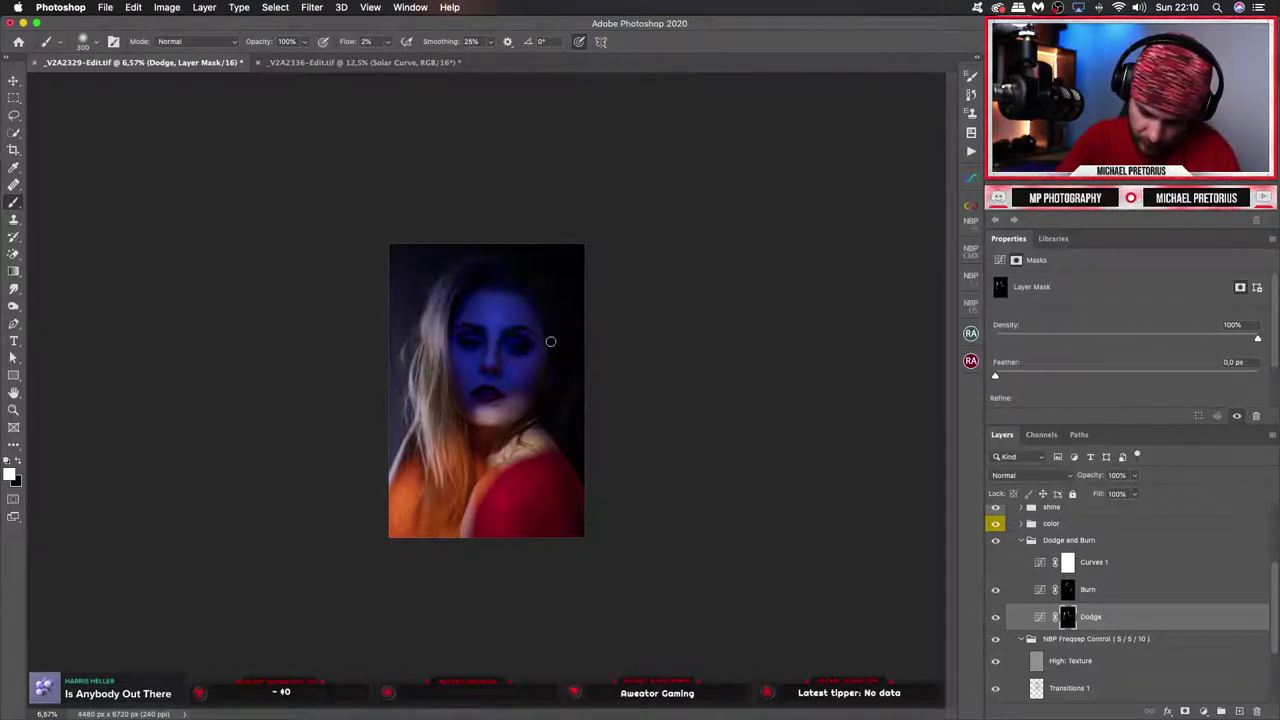
click(996, 617)
click(996, 617)
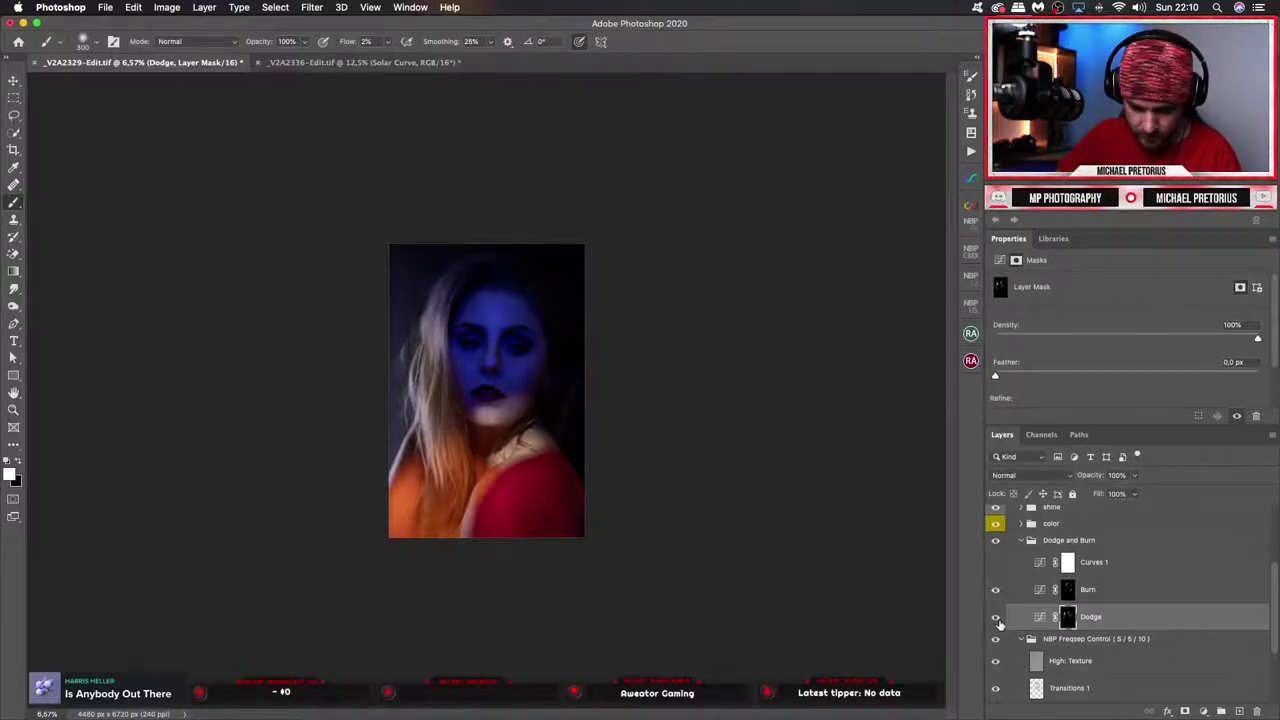
click(997, 619)
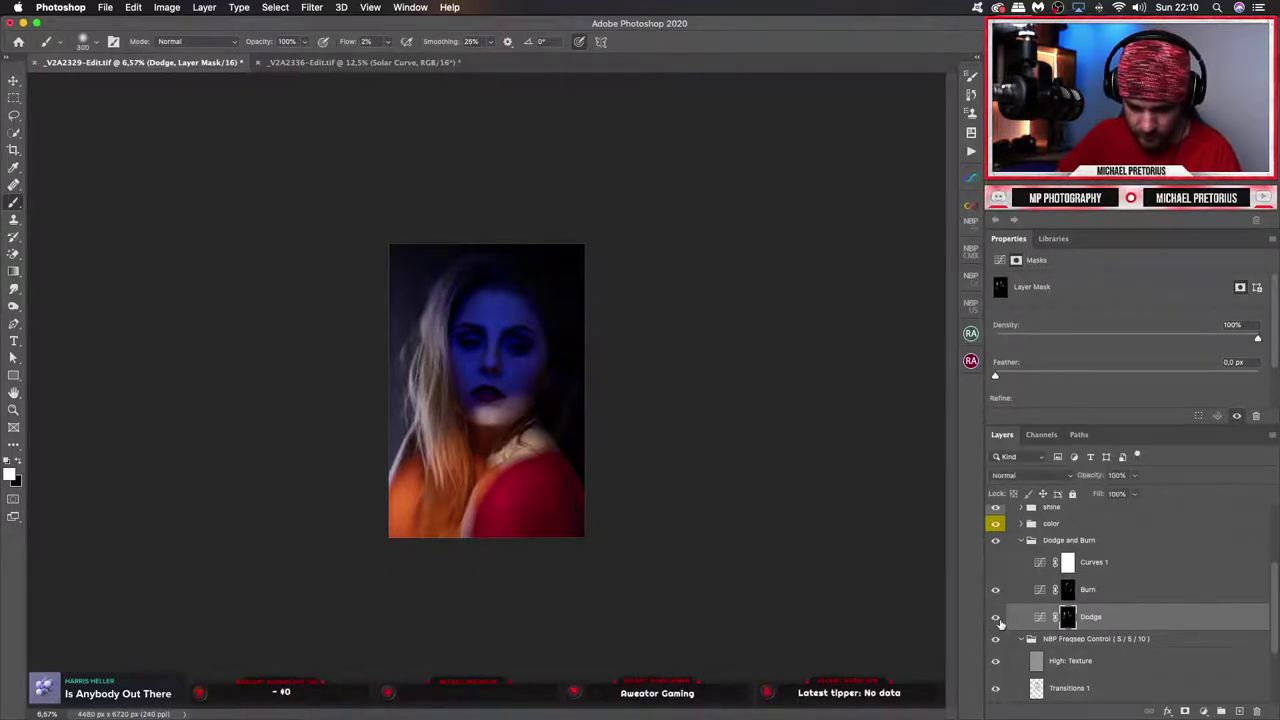
click(997, 619)
click(995, 562)
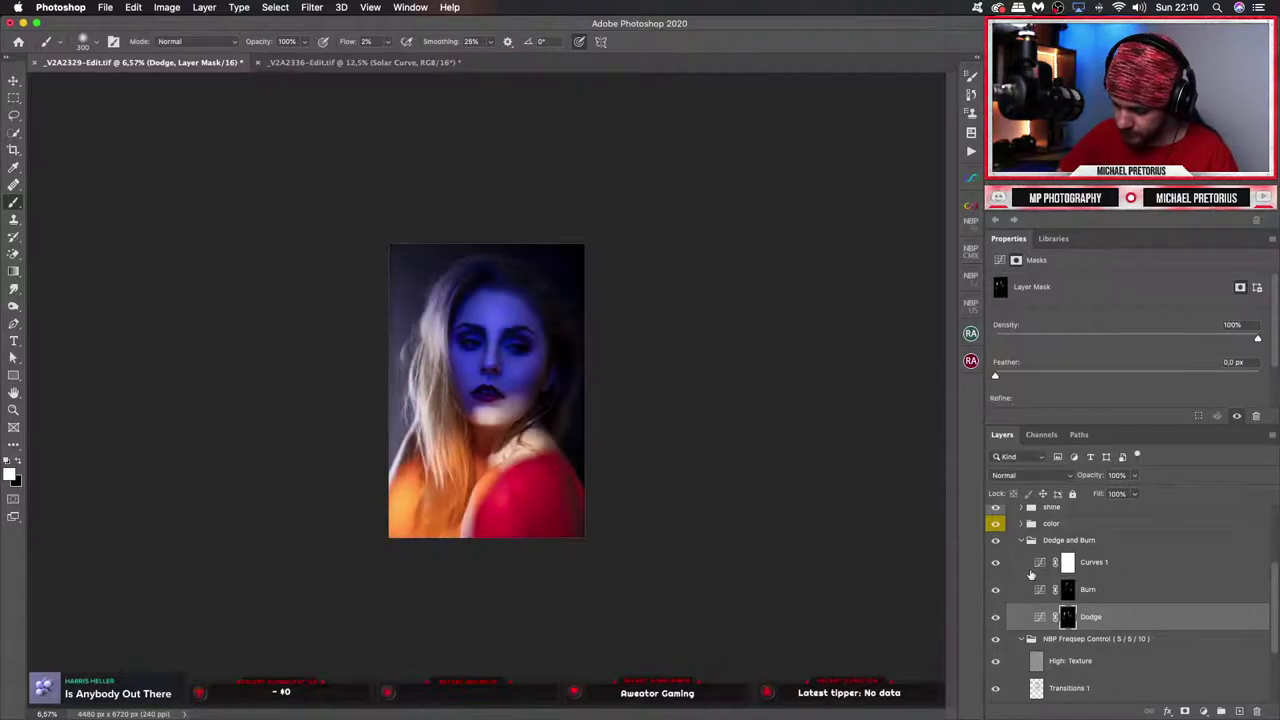
click(1040, 564)
Add upper and lower points to Curves 1 and pull the lower point down to deepen shadows.
drag(1133, 357, 1148, 393)
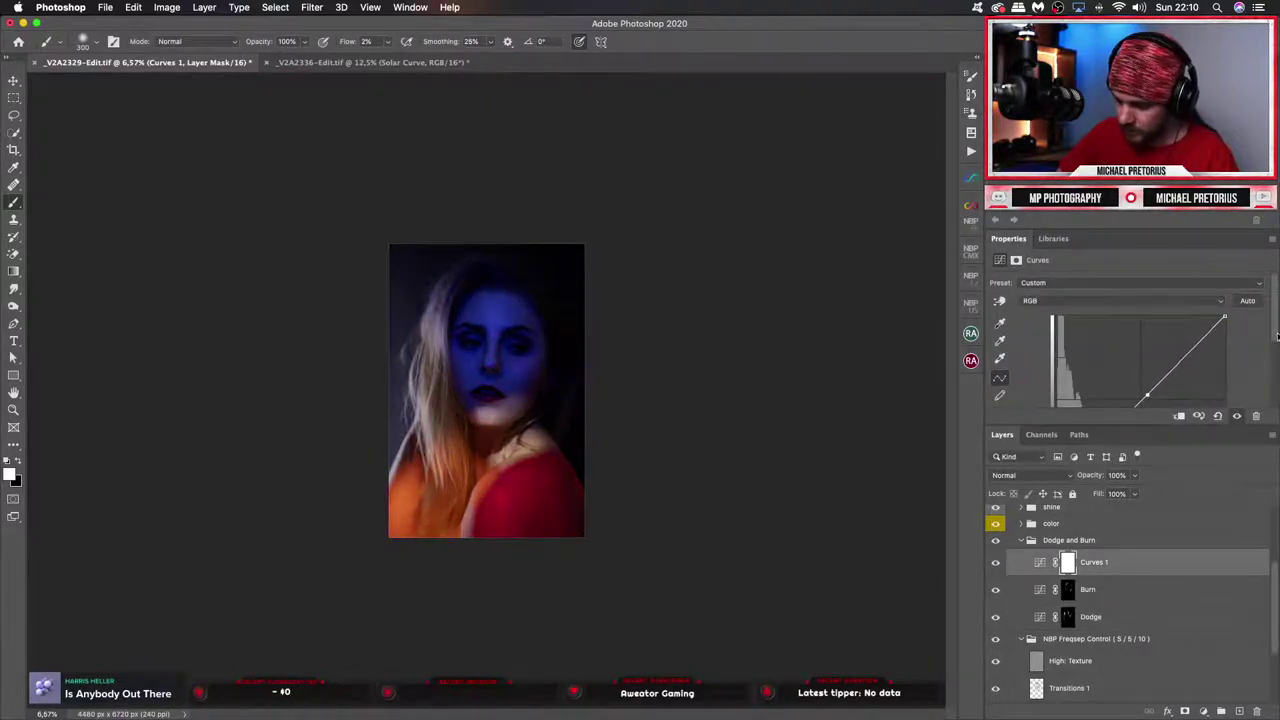
scroll(1277, 337, down, 3)
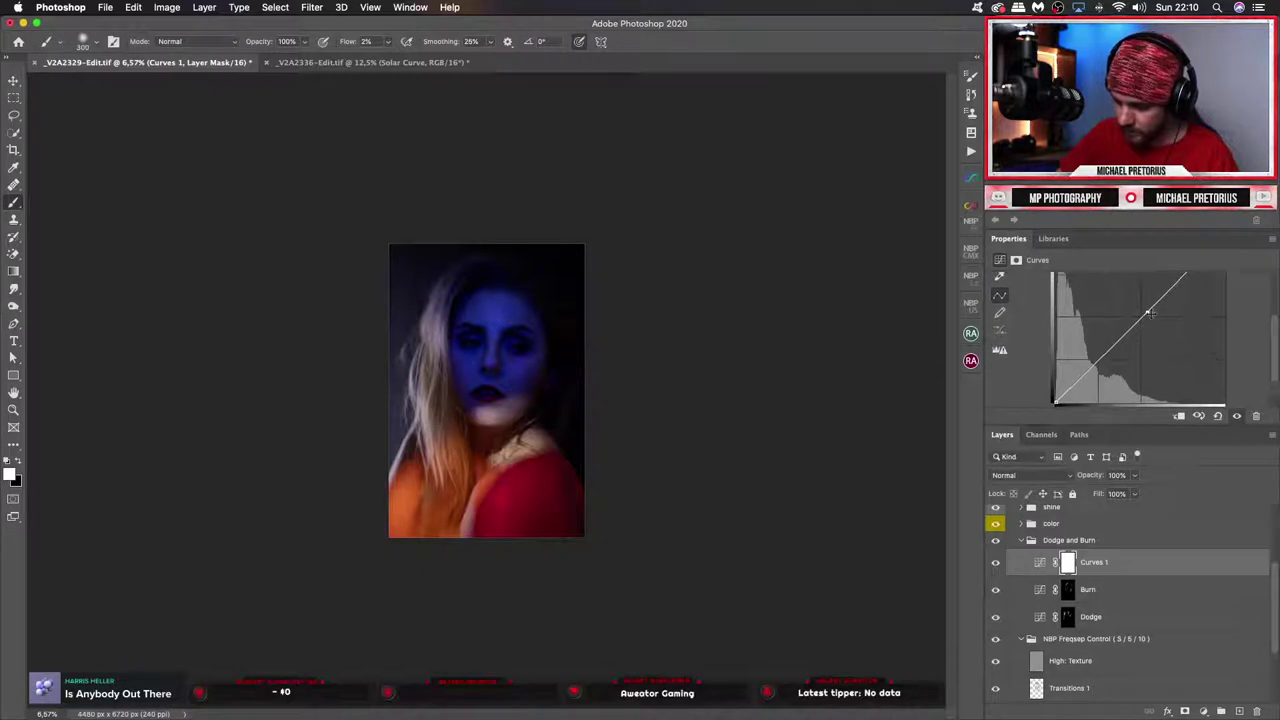
click(1141, 317)
click(1094, 361)
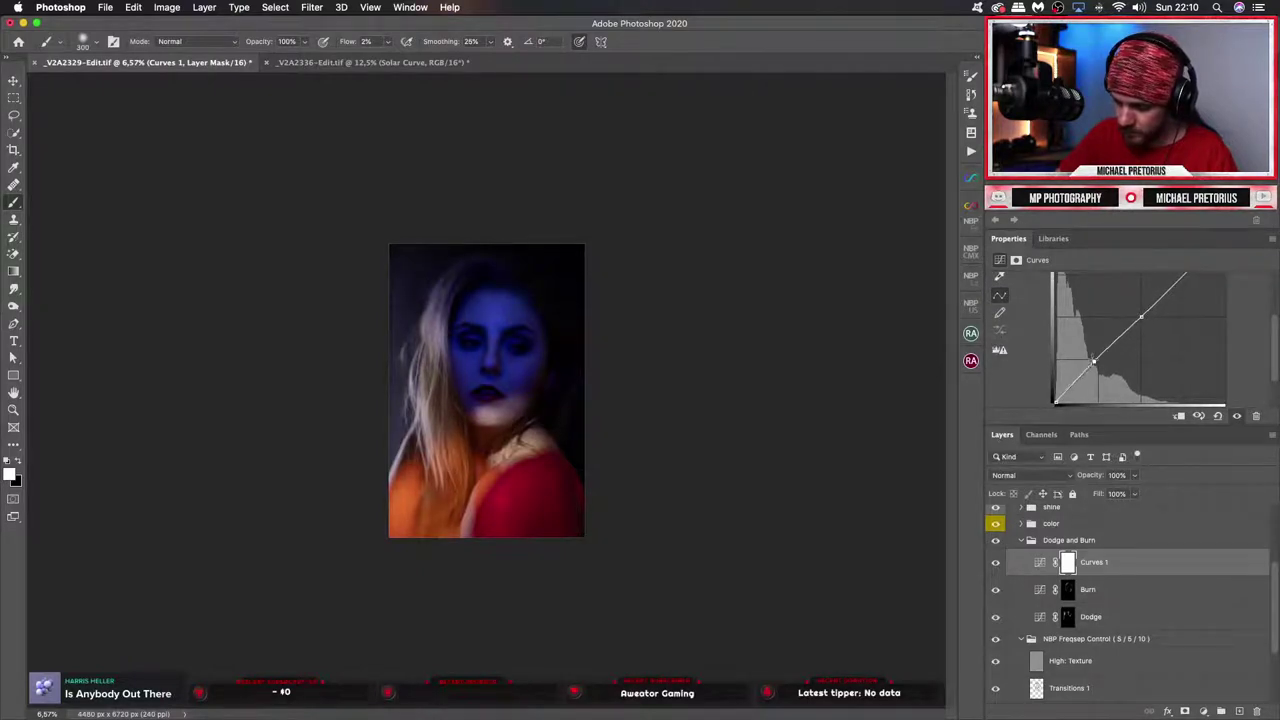
drag(1094, 361, 1099, 362)
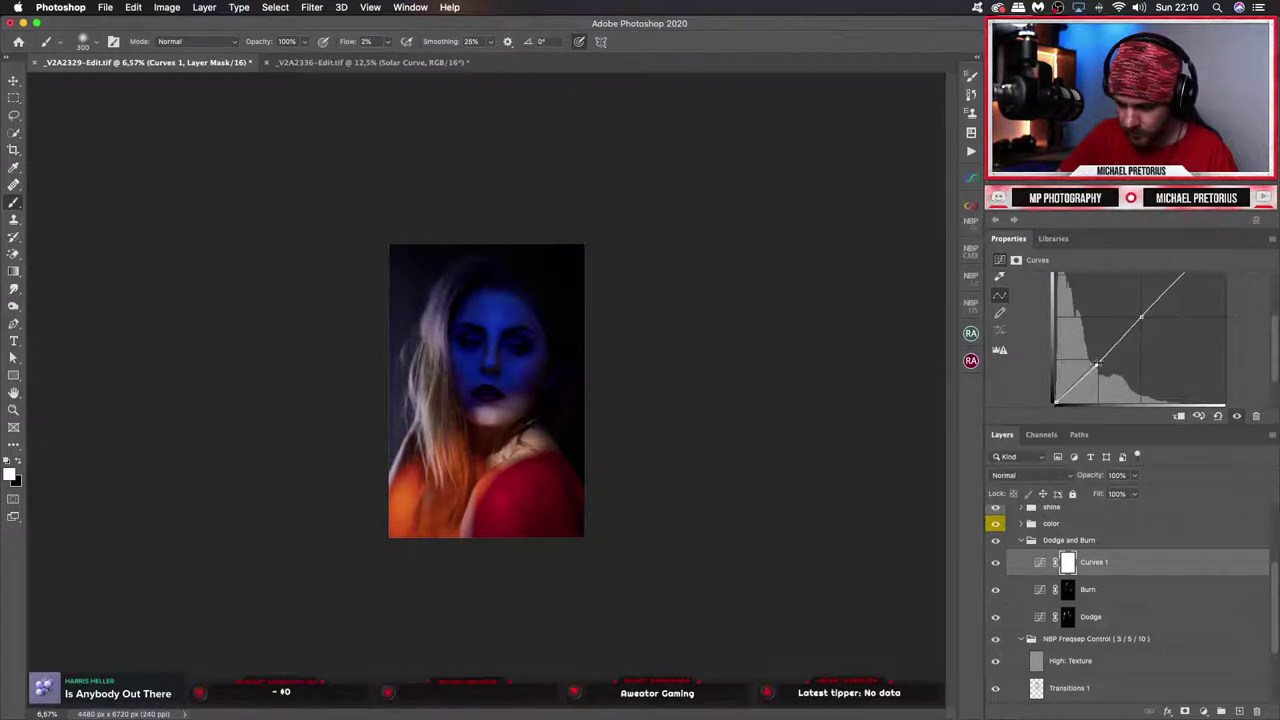
click(1172, 280)
drag(1141, 315, 1131, 319)
drag(1097, 366, 1080, 380)
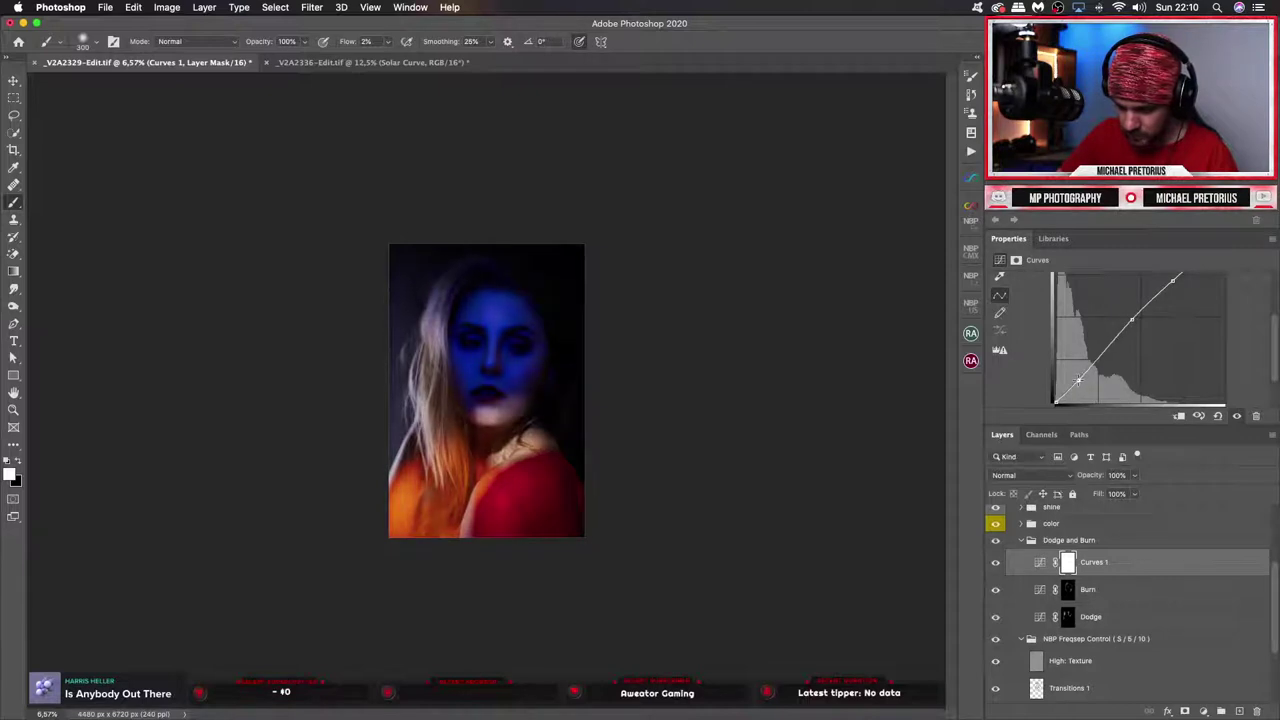
Zoom in on the face, compare with Curves 1 off and on, then target the Dodge mask.
click(995, 564)
click(995, 564)
click(995, 564)
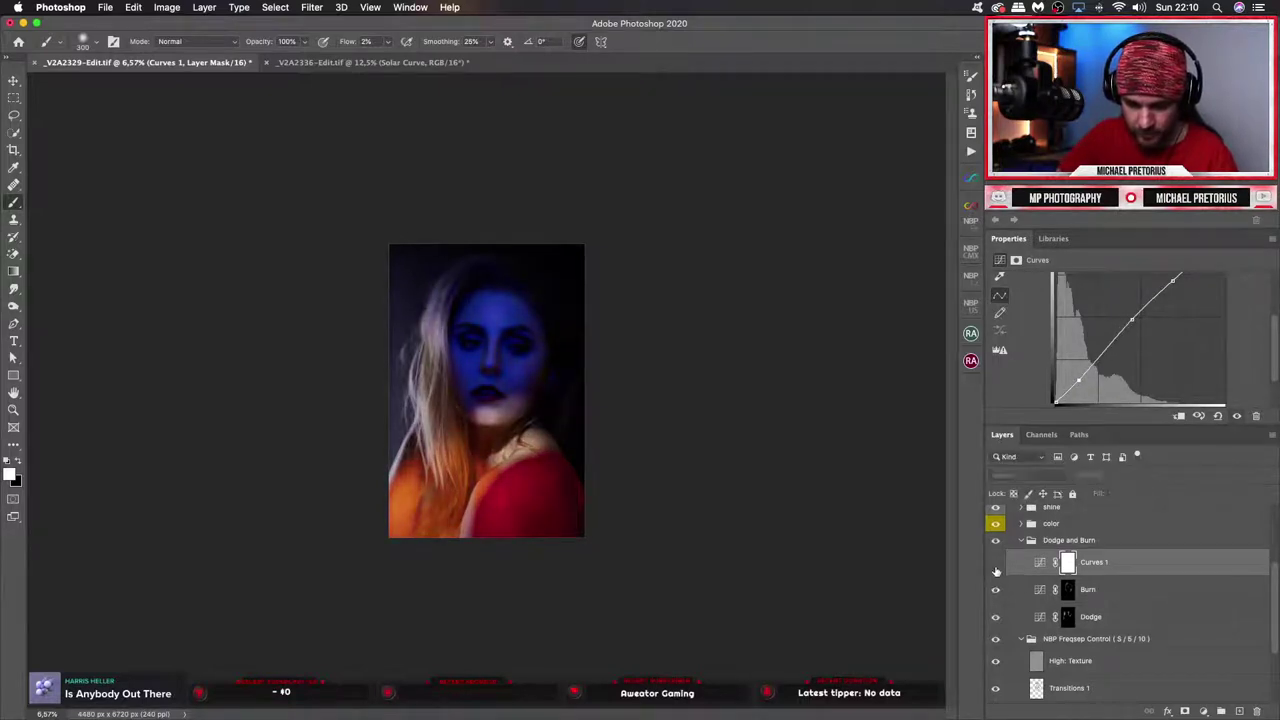
click(995, 566)
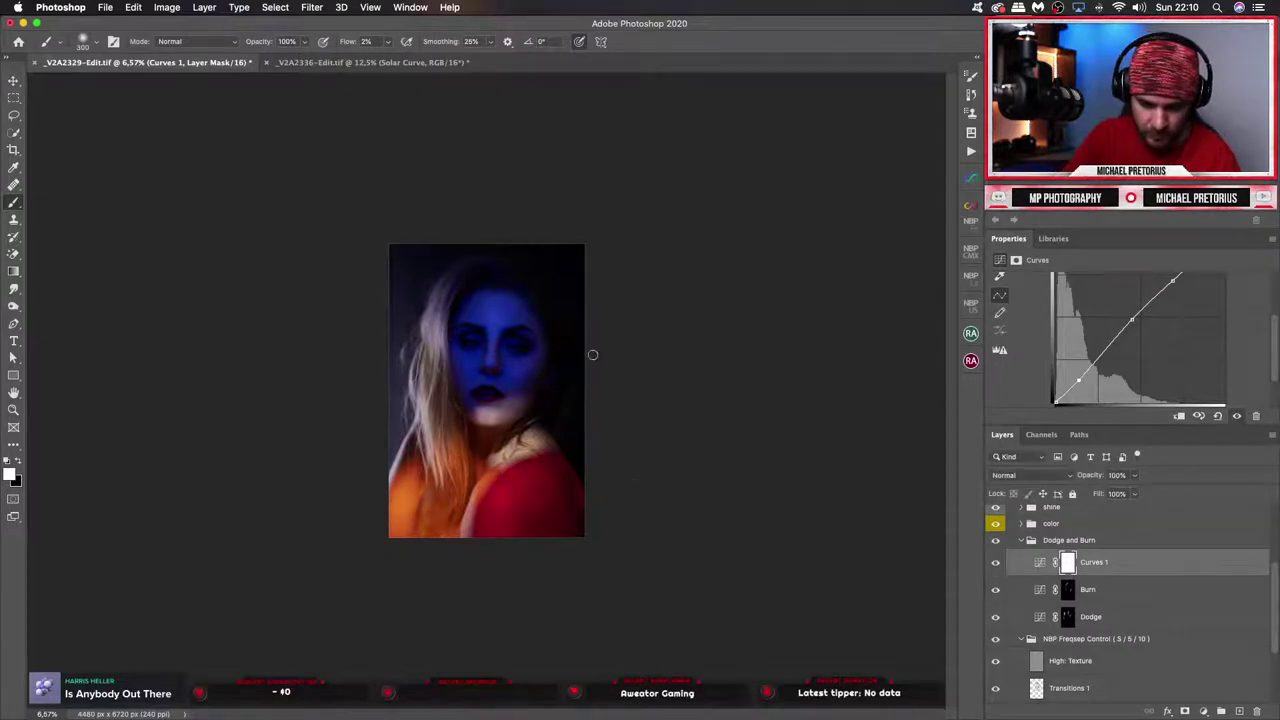
key(z)
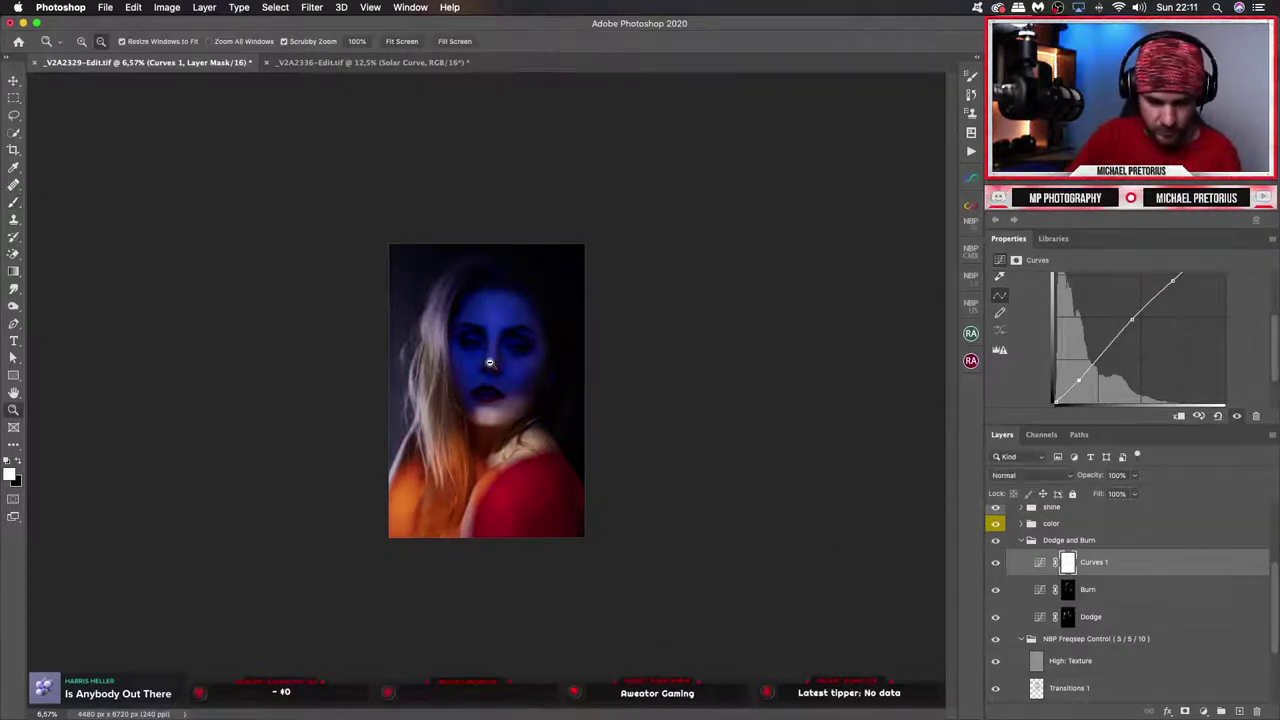
drag(490, 362, 529, 348)
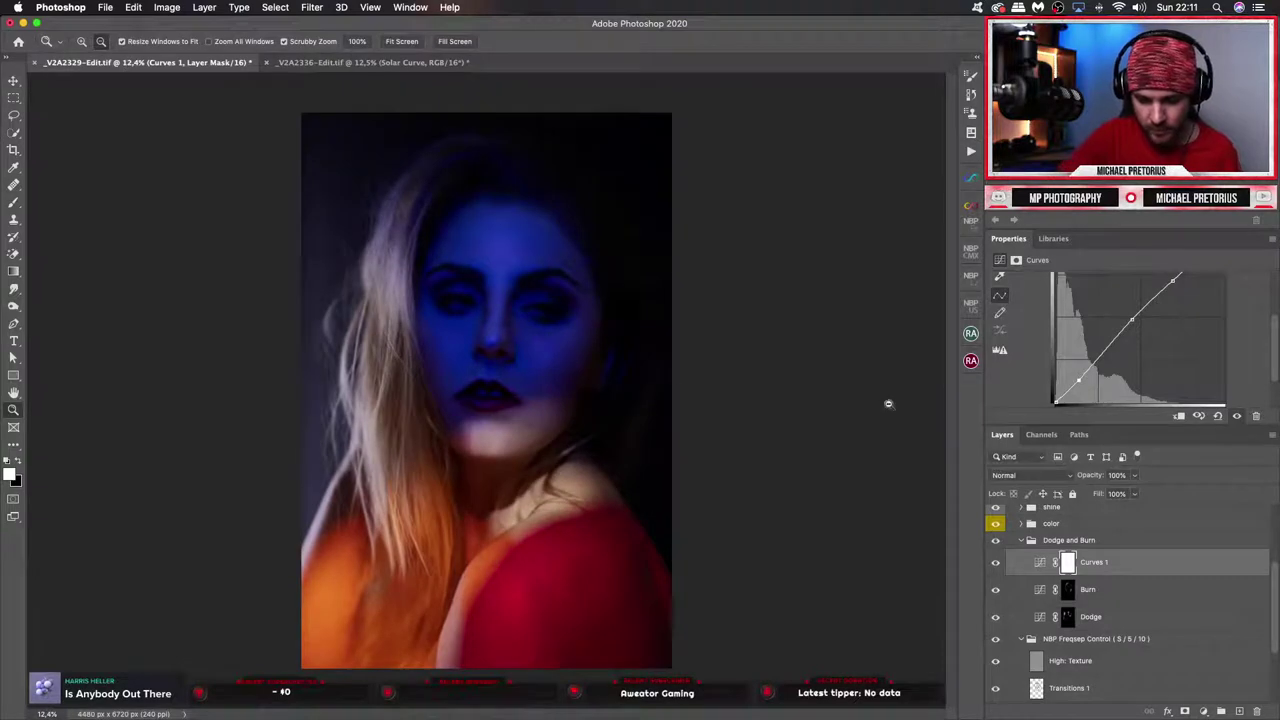
click(996, 563)
click(996, 563)
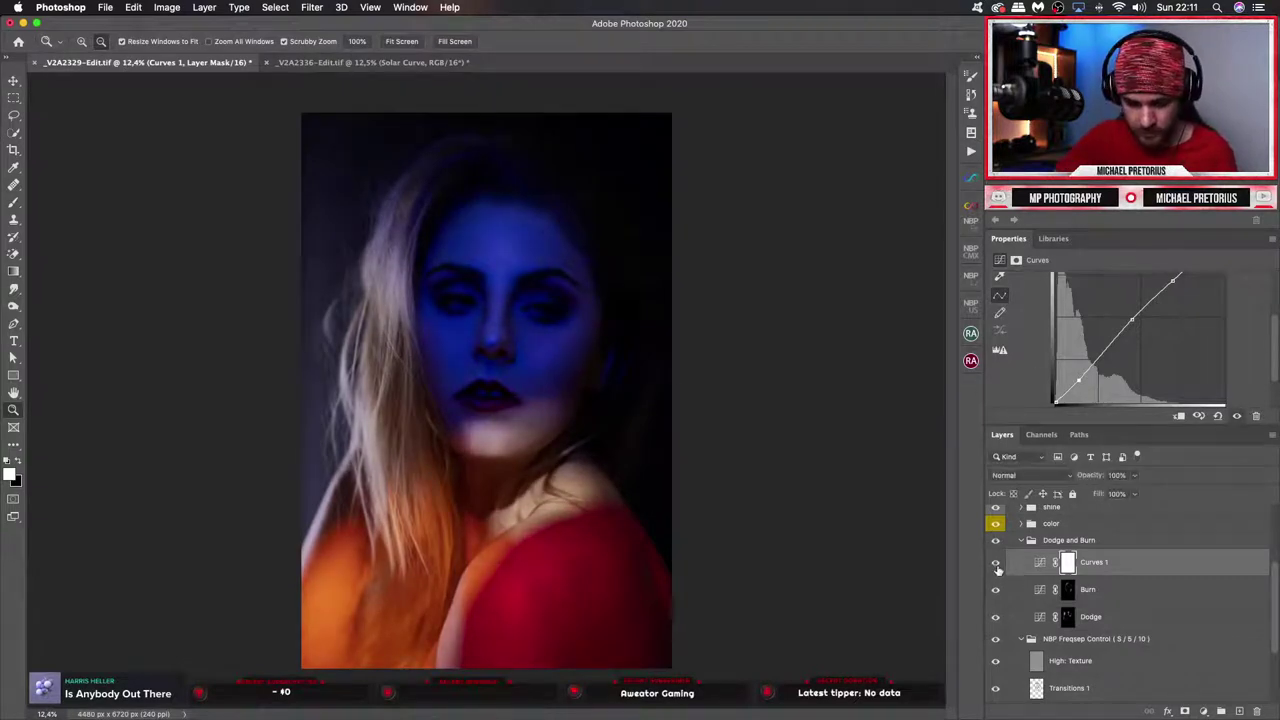
click(996, 564)
click(996, 564)
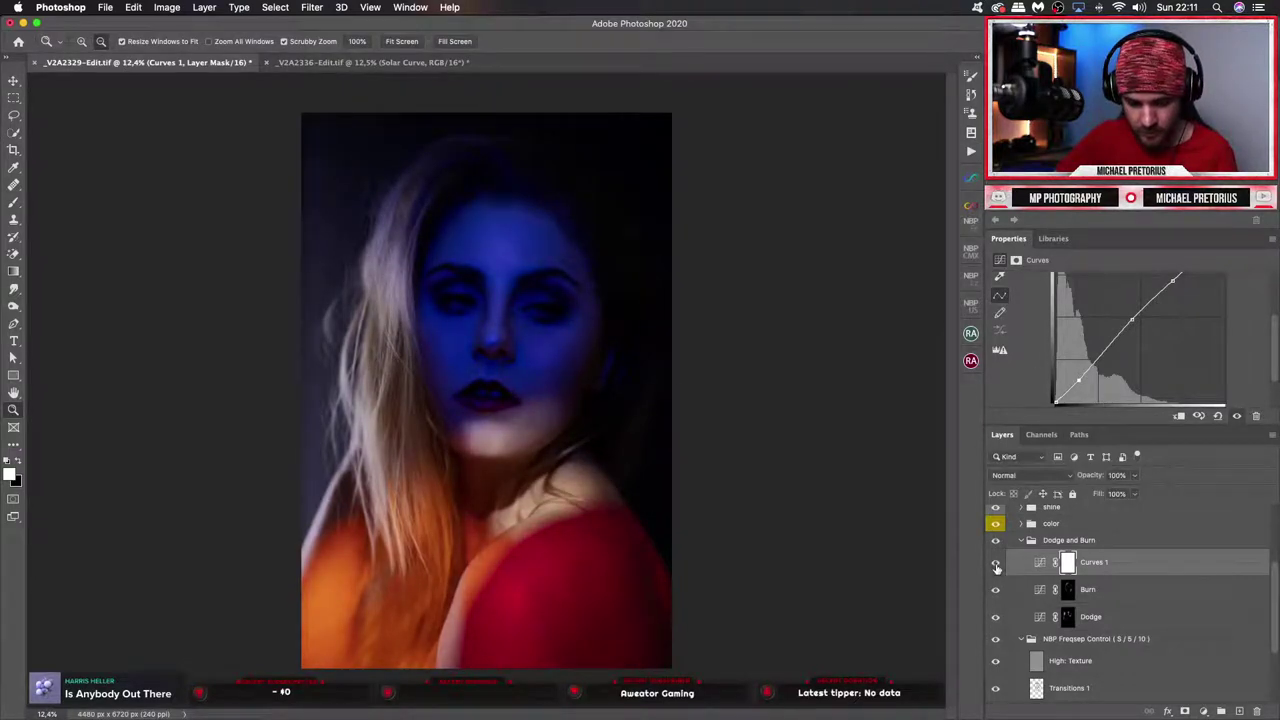
click(996, 565)
click(996, 565)
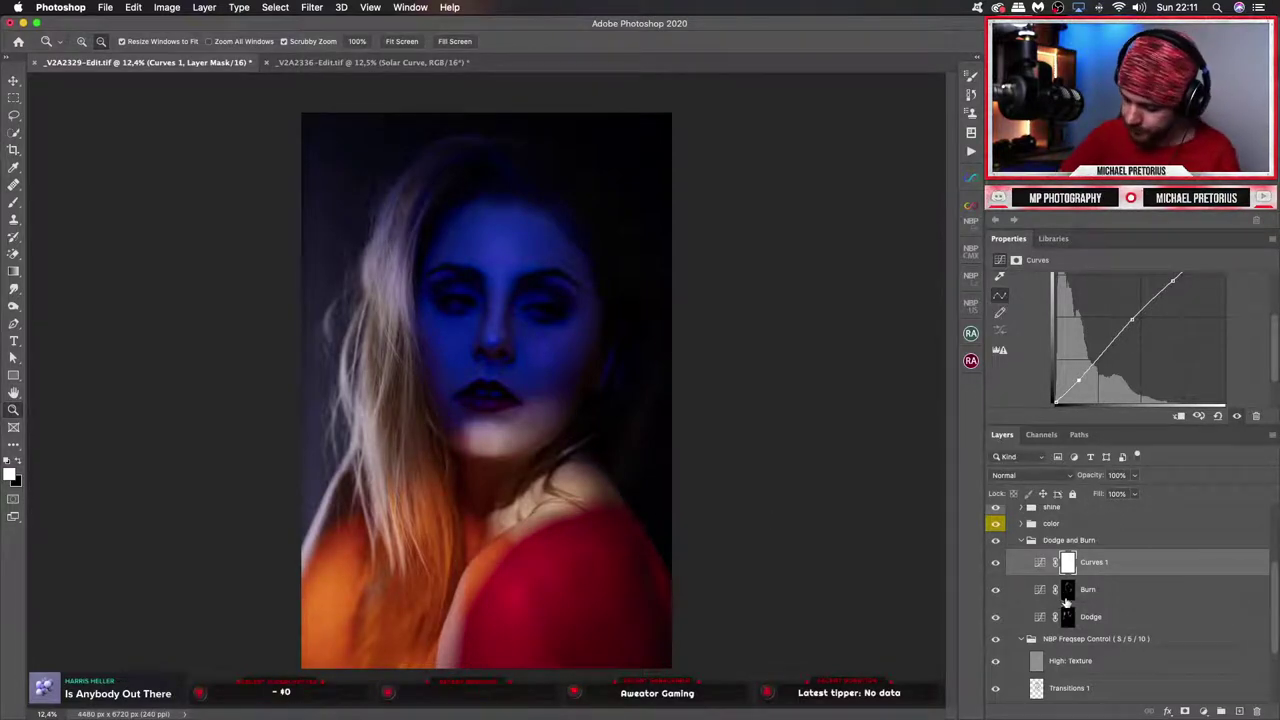
click(1067, 617)
Alternate between Burn and Dodge masks on the hair, sizing the brush 250–400 and comparing the dodging.
key(b)
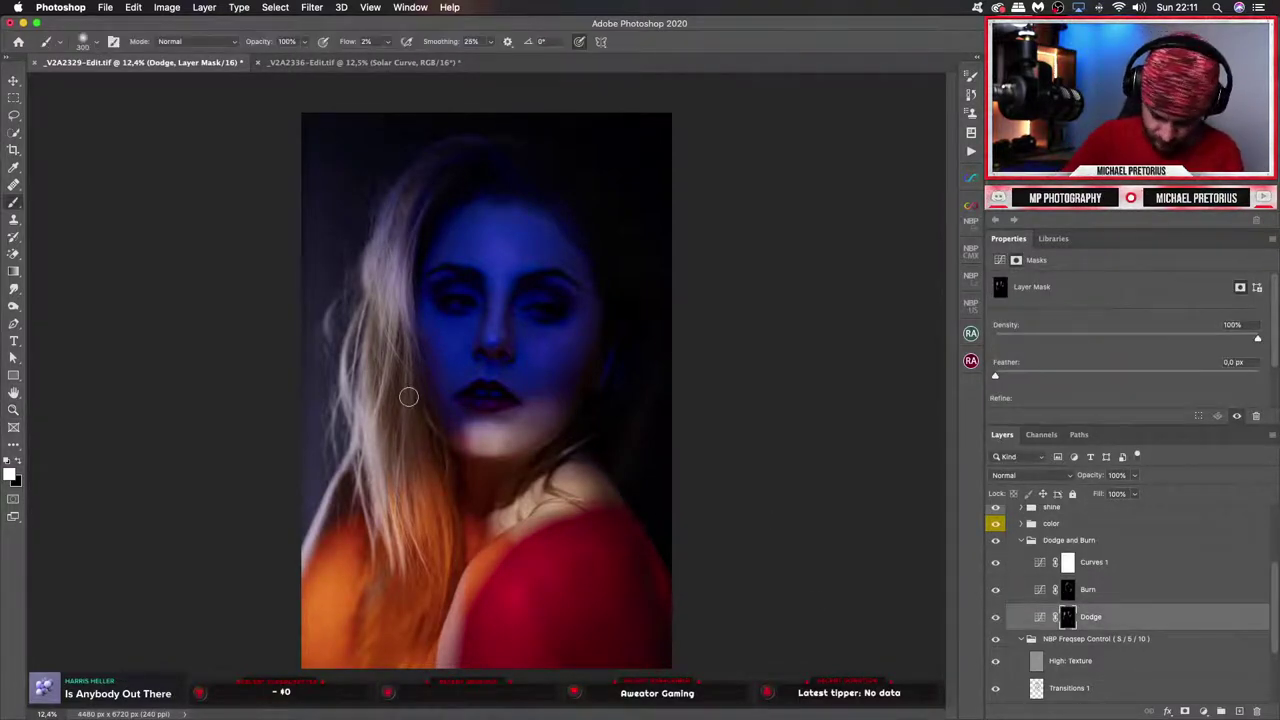
key(bracketleft)
key(bracketleft)
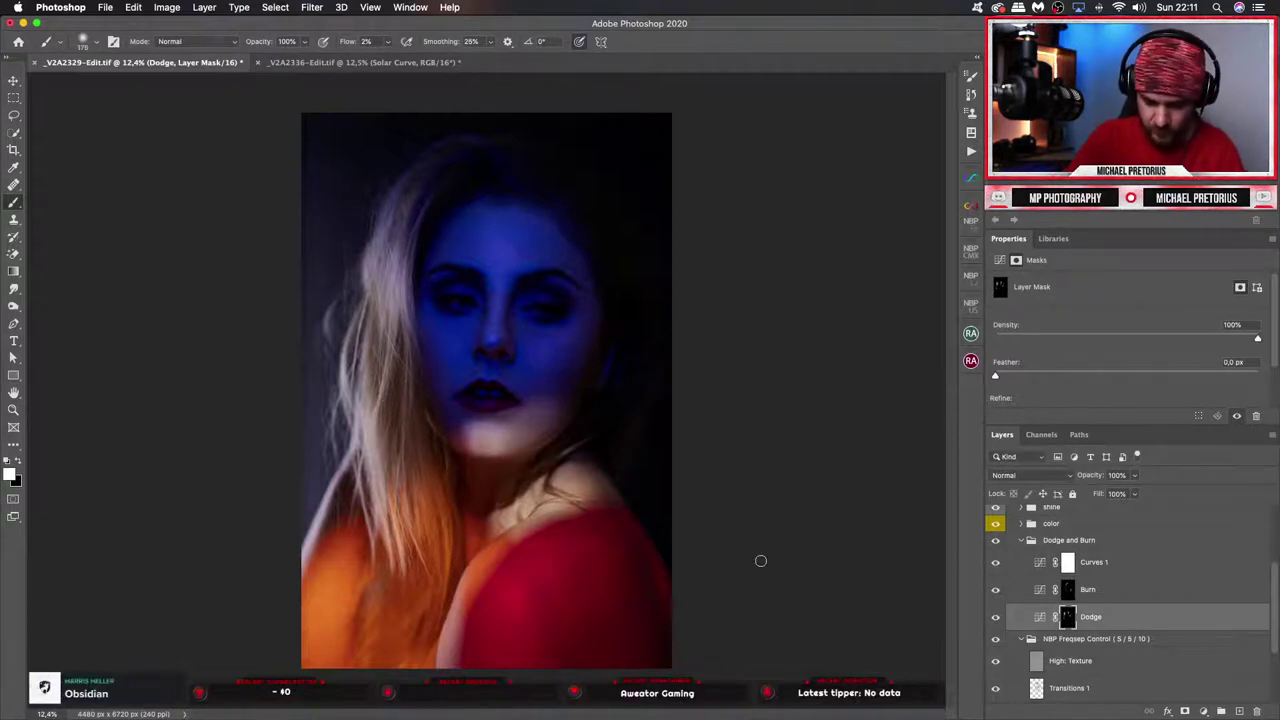
click(1066, 592)
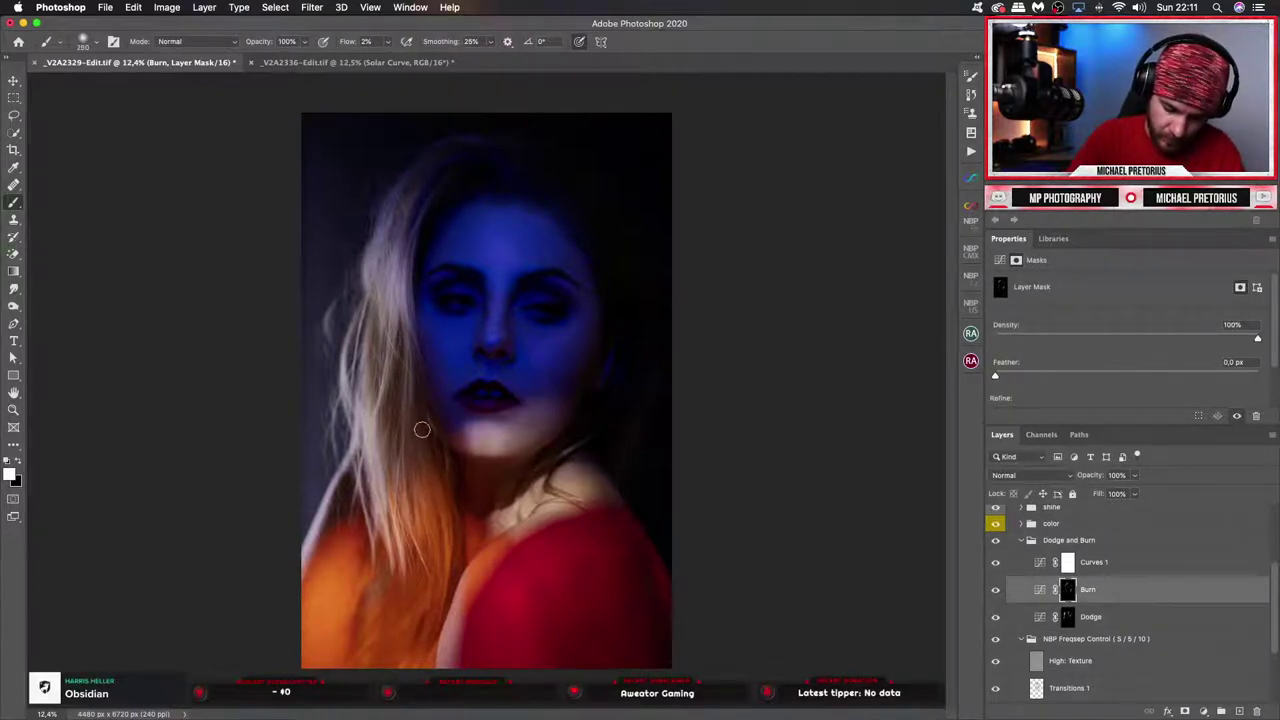
key(bracketright)
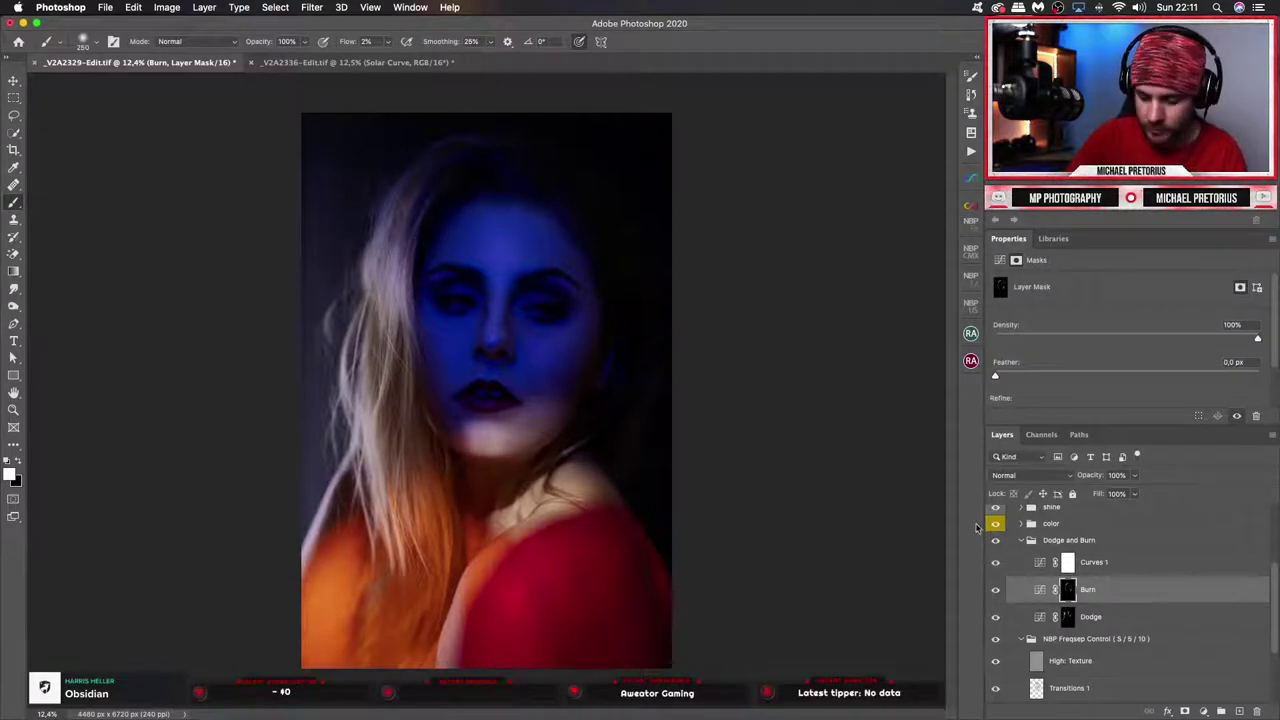
click(1067, 614)
key(bracketright)
key(bracketright)
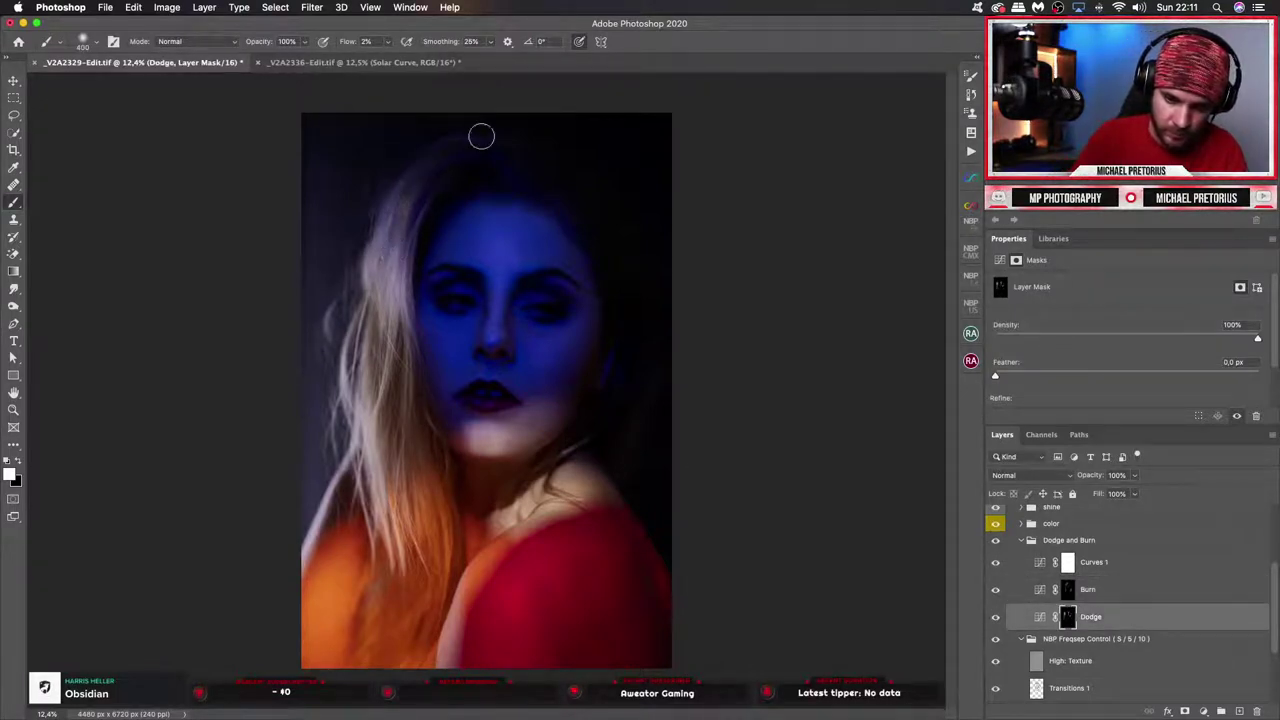
click(995, 620)
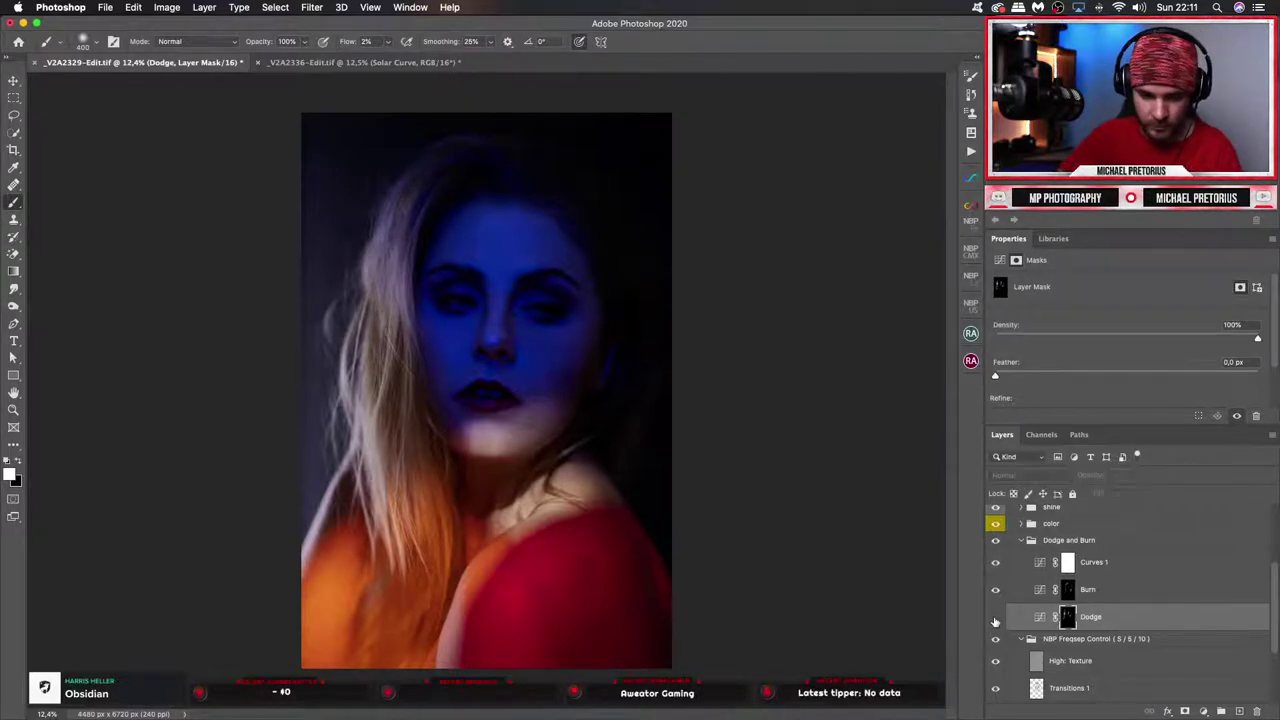
click(995, 620)
click(1063, 591)
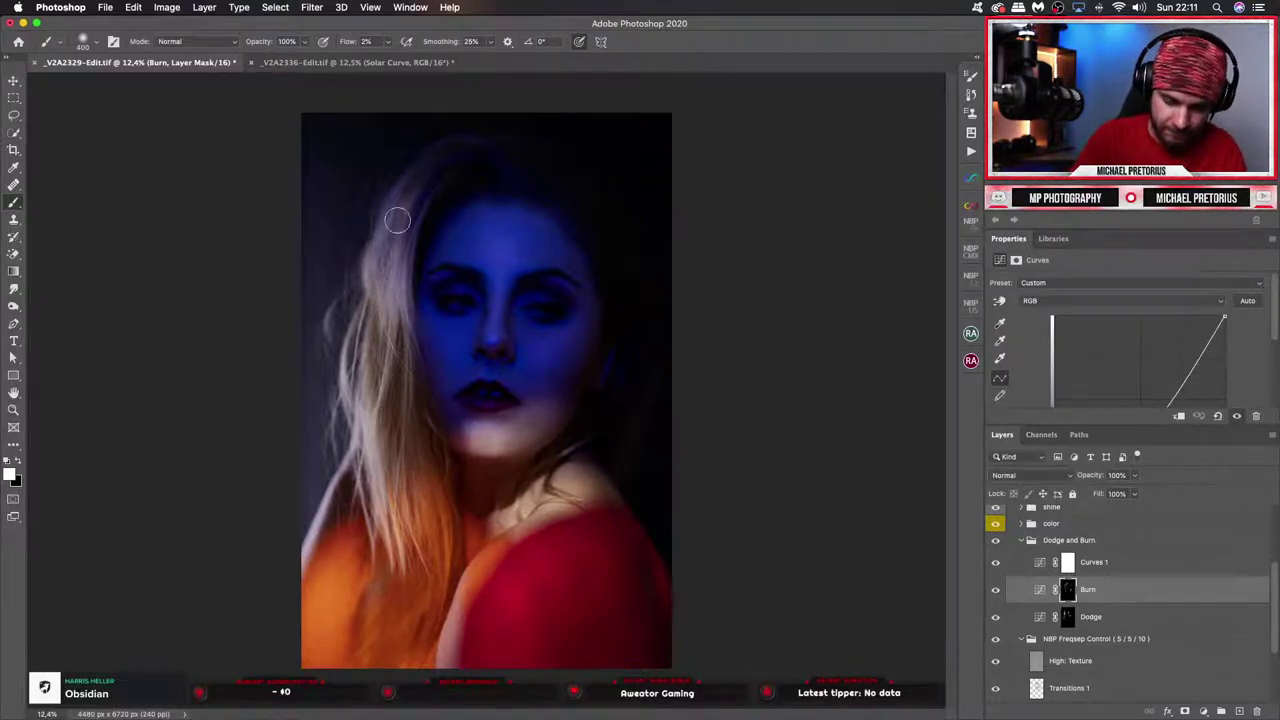
key(bracketleft)
key(bracketleft)
key(bracketleft)
key(bracketleft)
key(bracketleft)
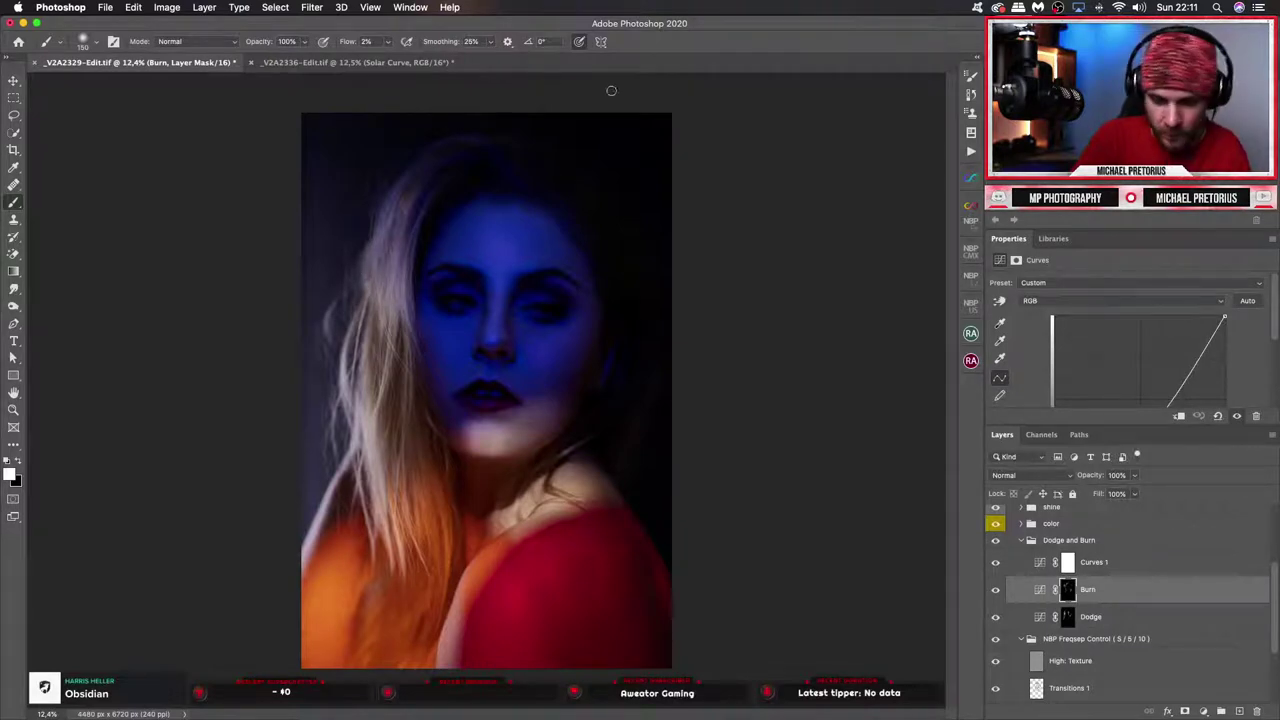
Zoom out to the whole portrait and compare it with dodging off and on.
key(z)
alt+click(573, 418)
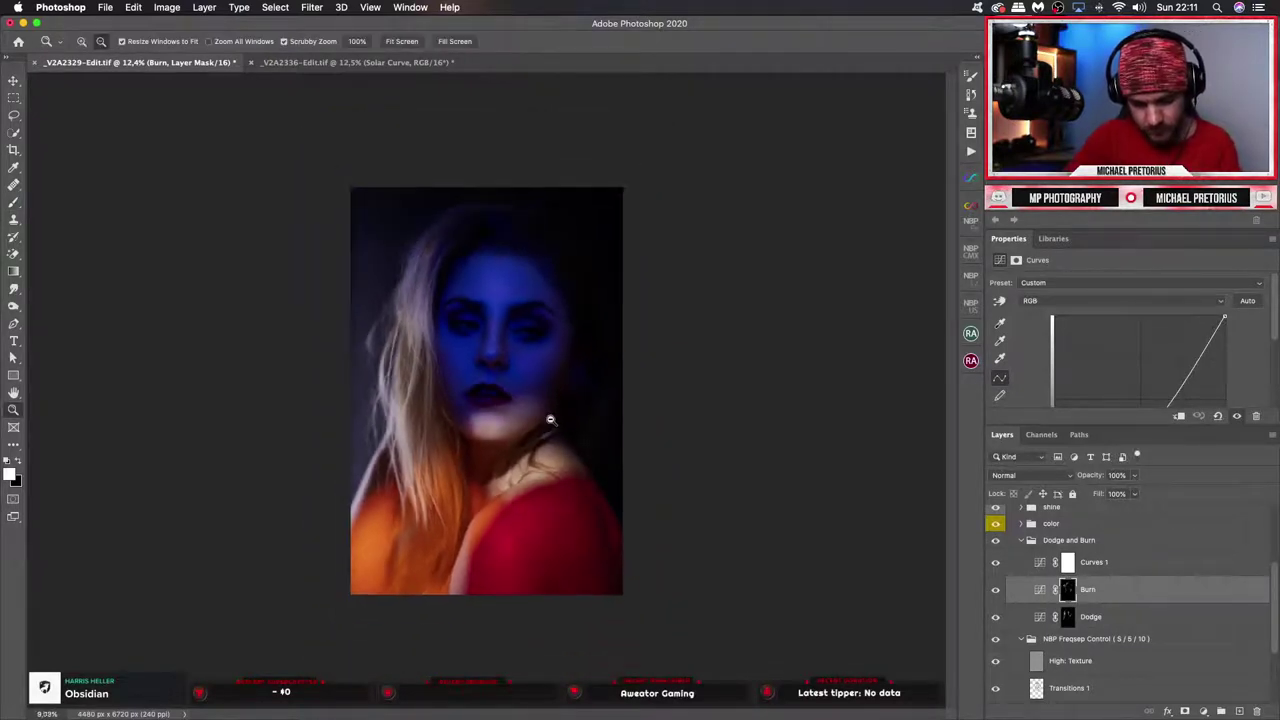
click(996, 617)
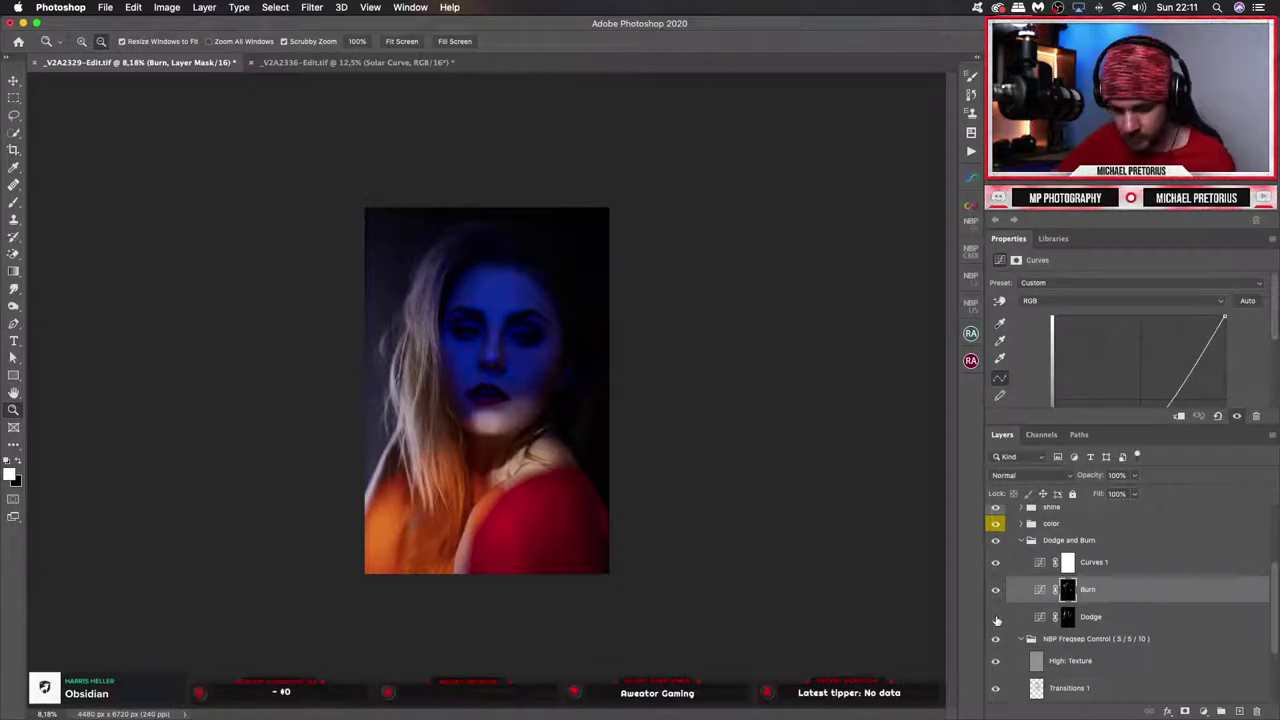
click(996, 619)
click(997, 621)
click(996, 618)
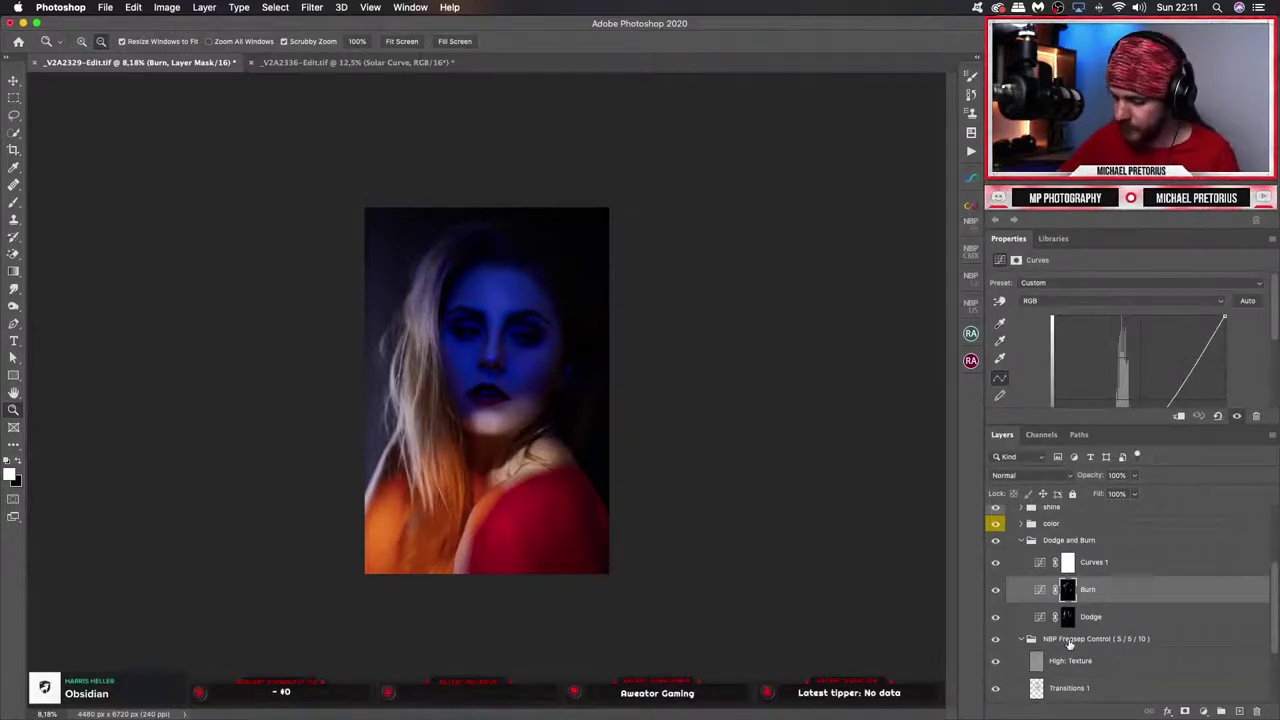
Duplicate and merge the NBP Freqsep Control group, then apply NBP Freqsep Control 2 to build the 5/5/10 group.
click(1070, 642)
key(super+j)
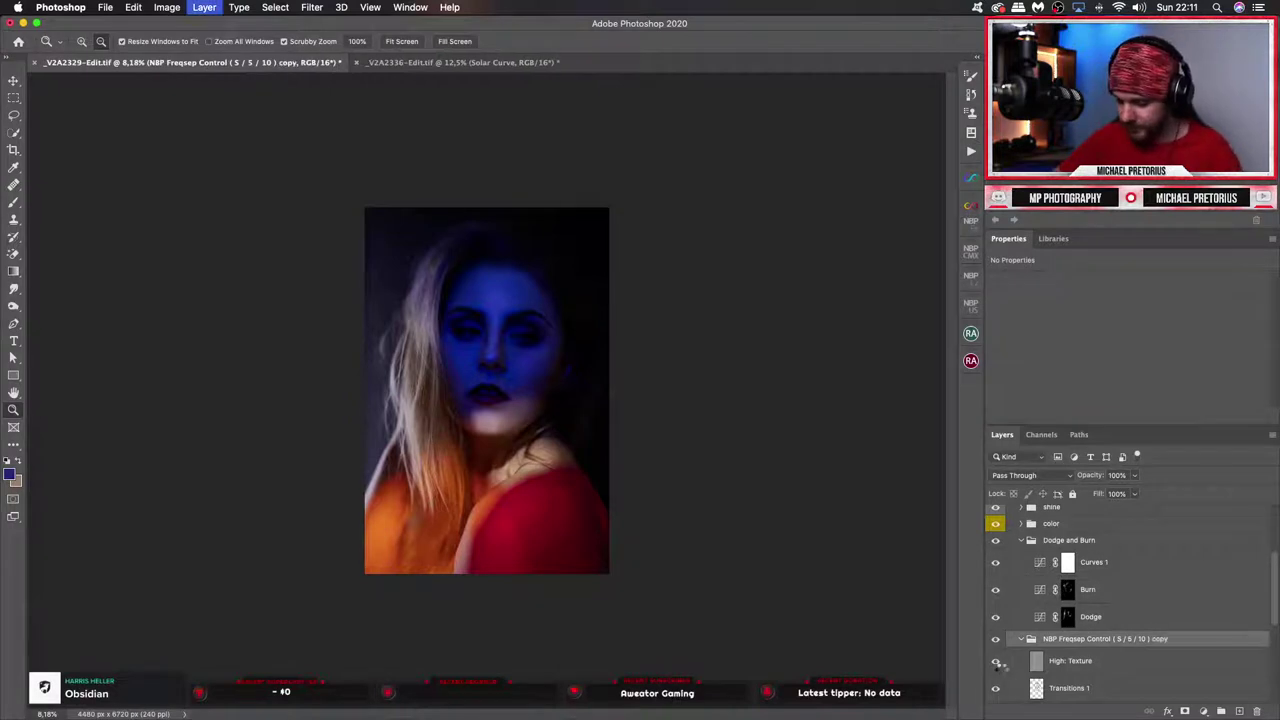
key(super+e)
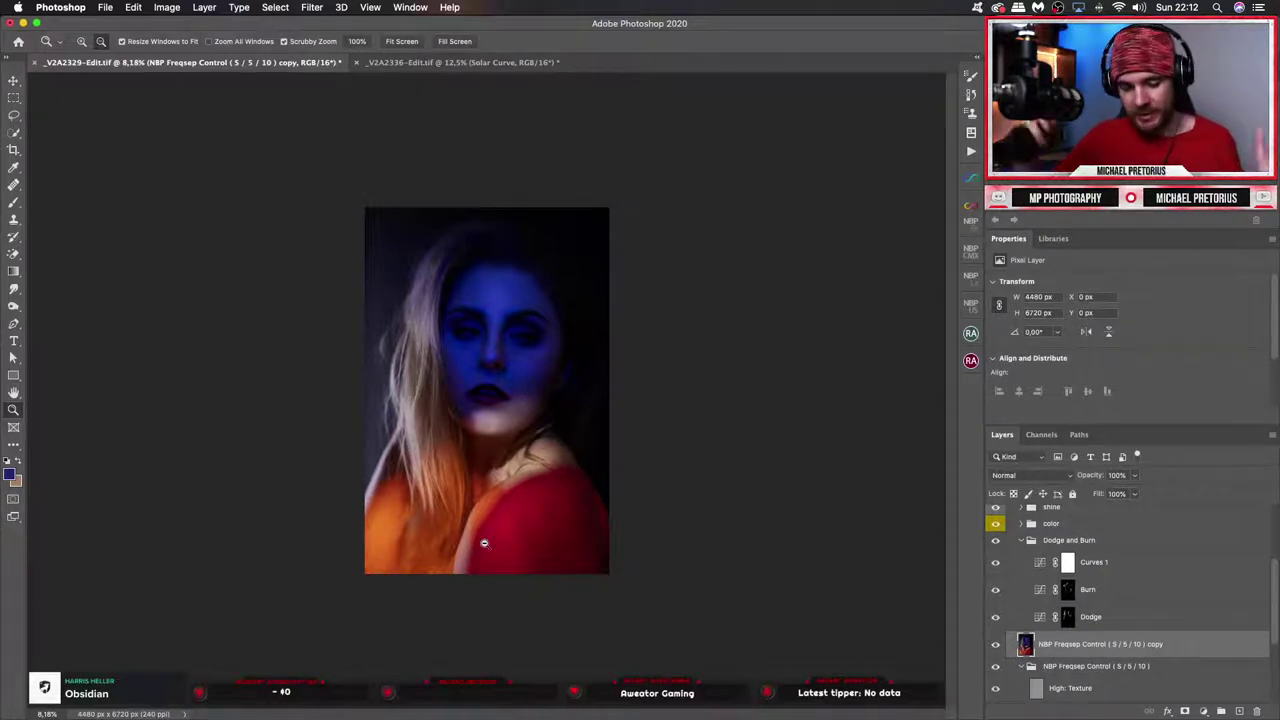
click(970, 221)
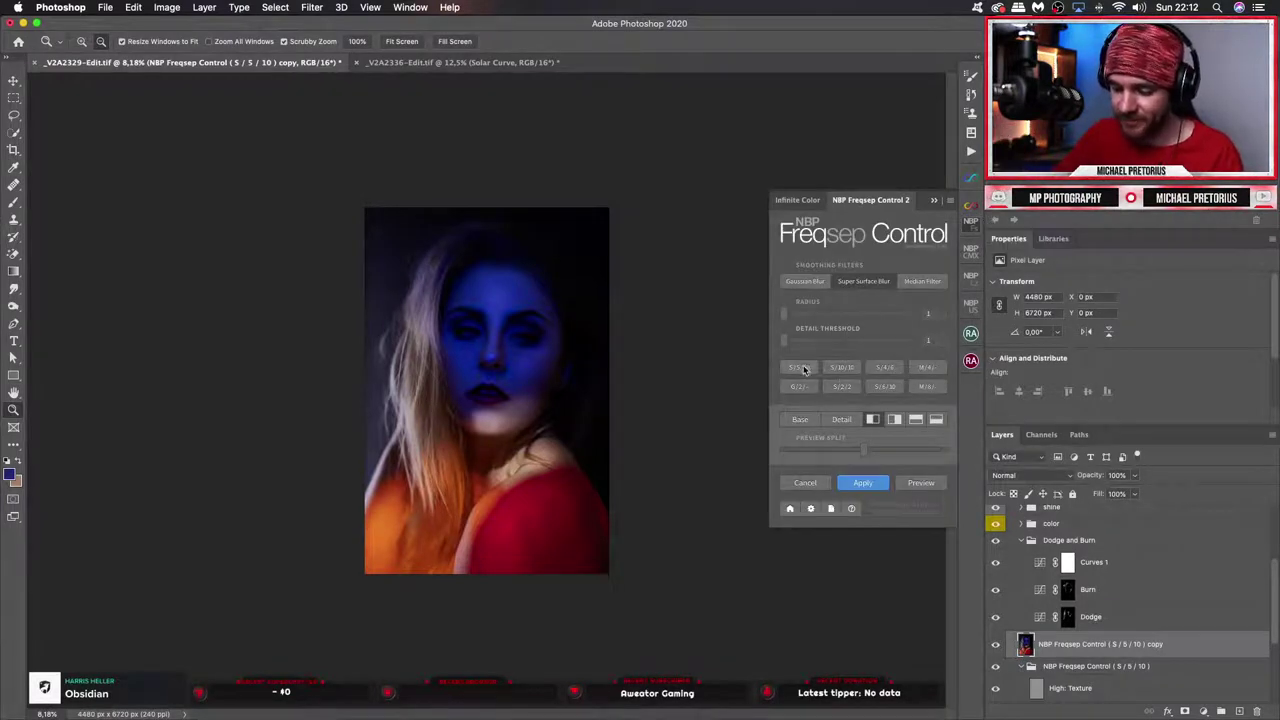
click(853, 487)
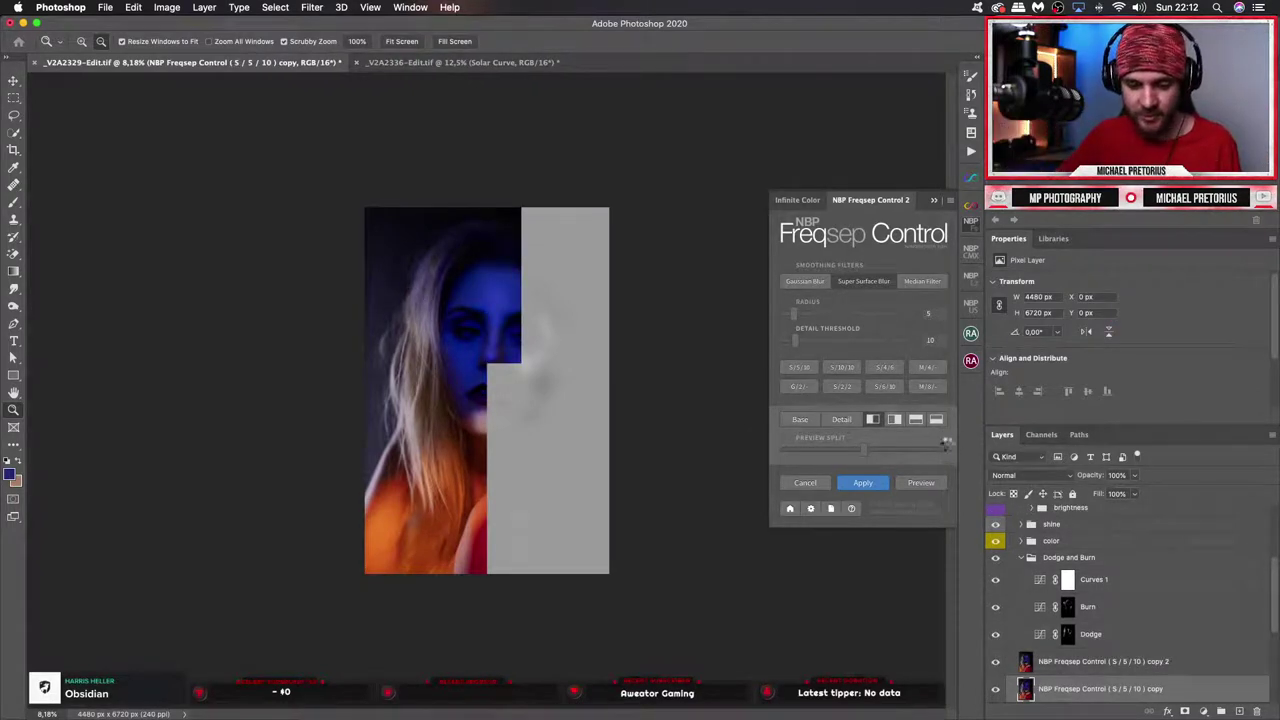
click(934, 200)
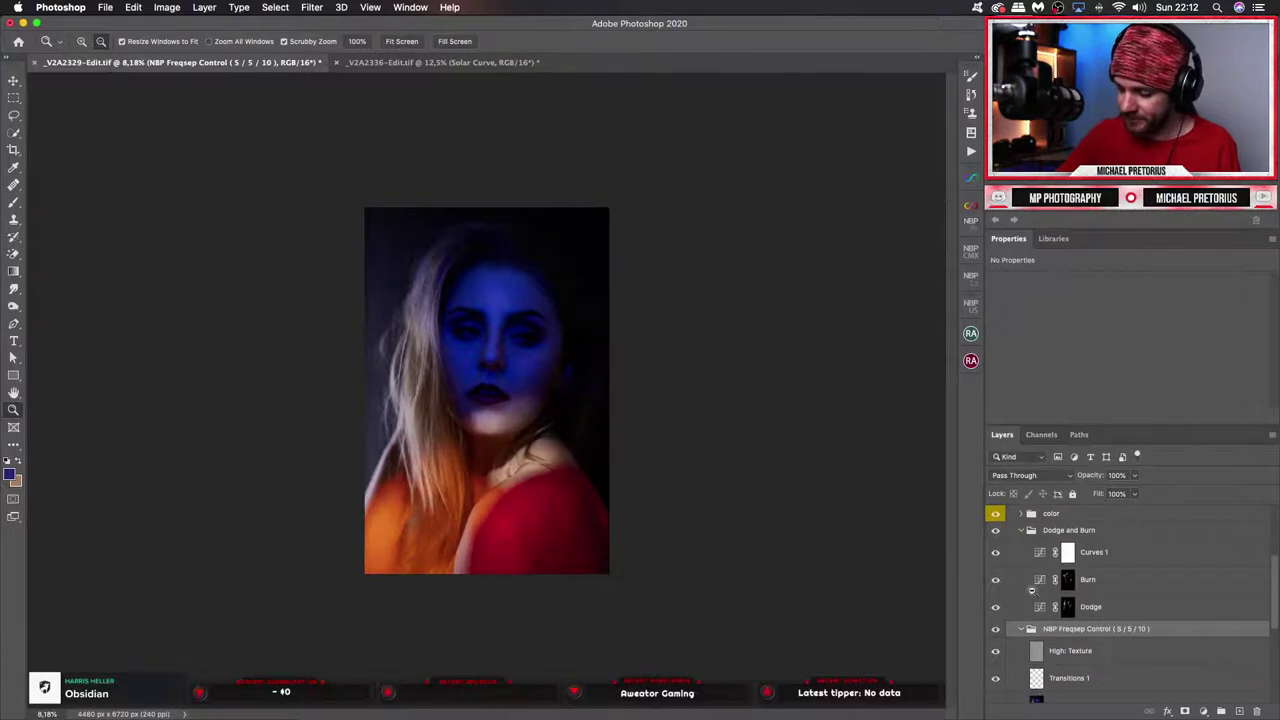
Duplicate the Low: Color layer and set up the Mixer Brush at size 300, undoing two test strokes.
click(1115, 703)
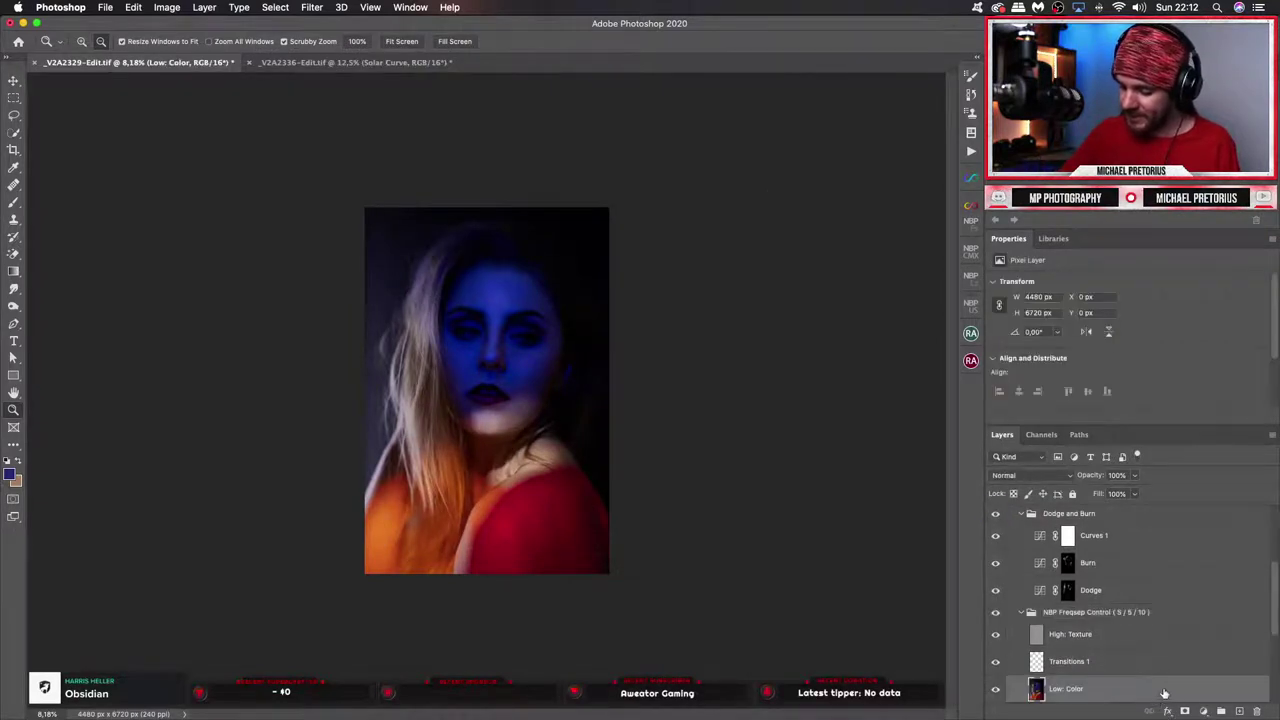
key(super+e)
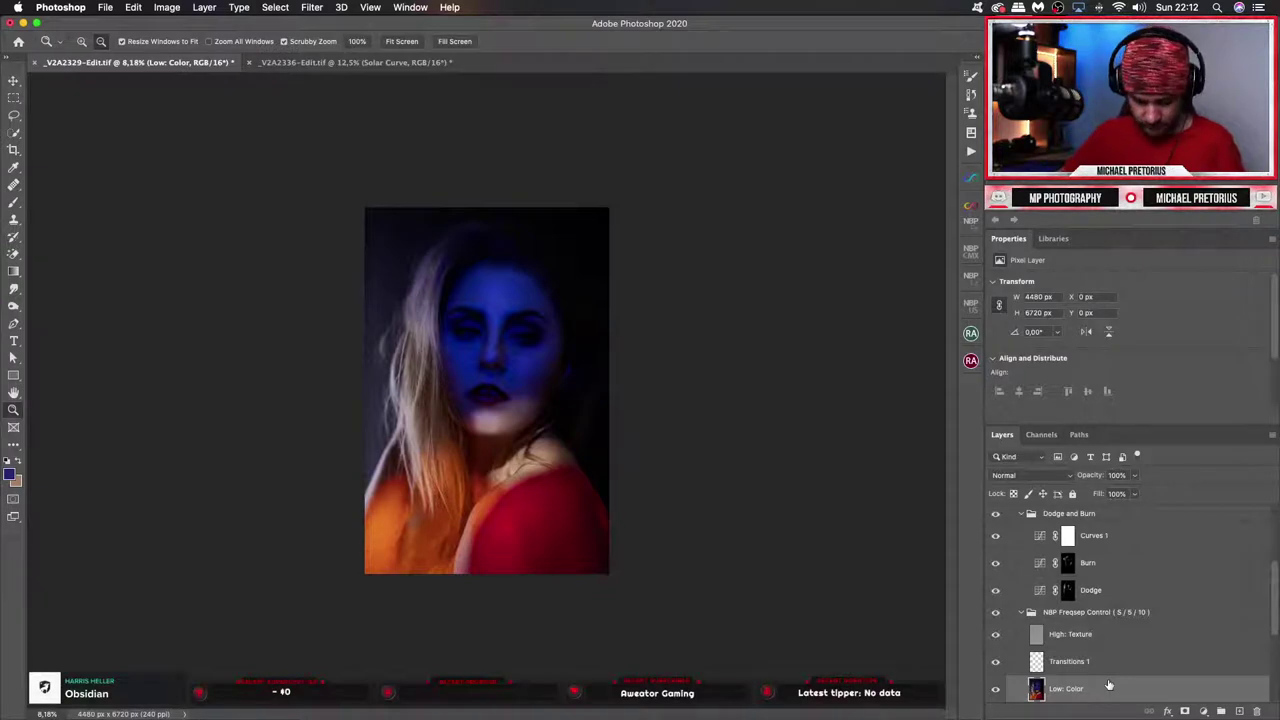
key(super+j)
key(b)
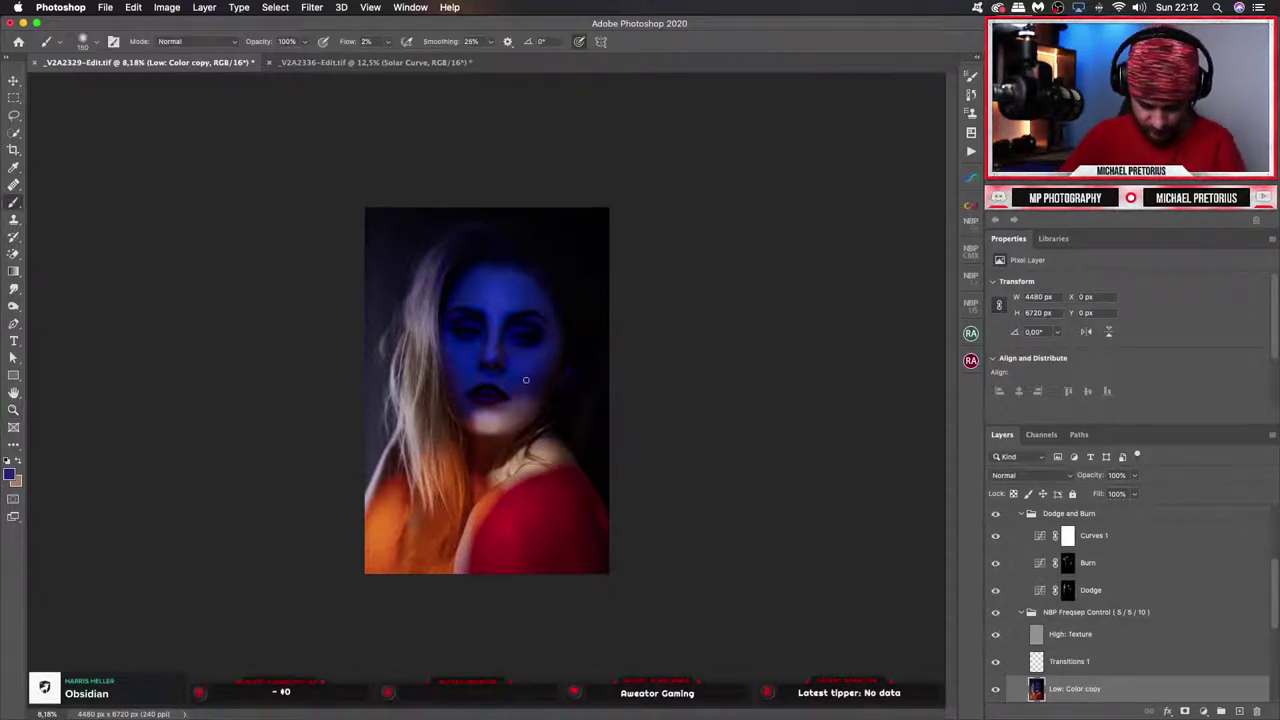
key(shift+b)
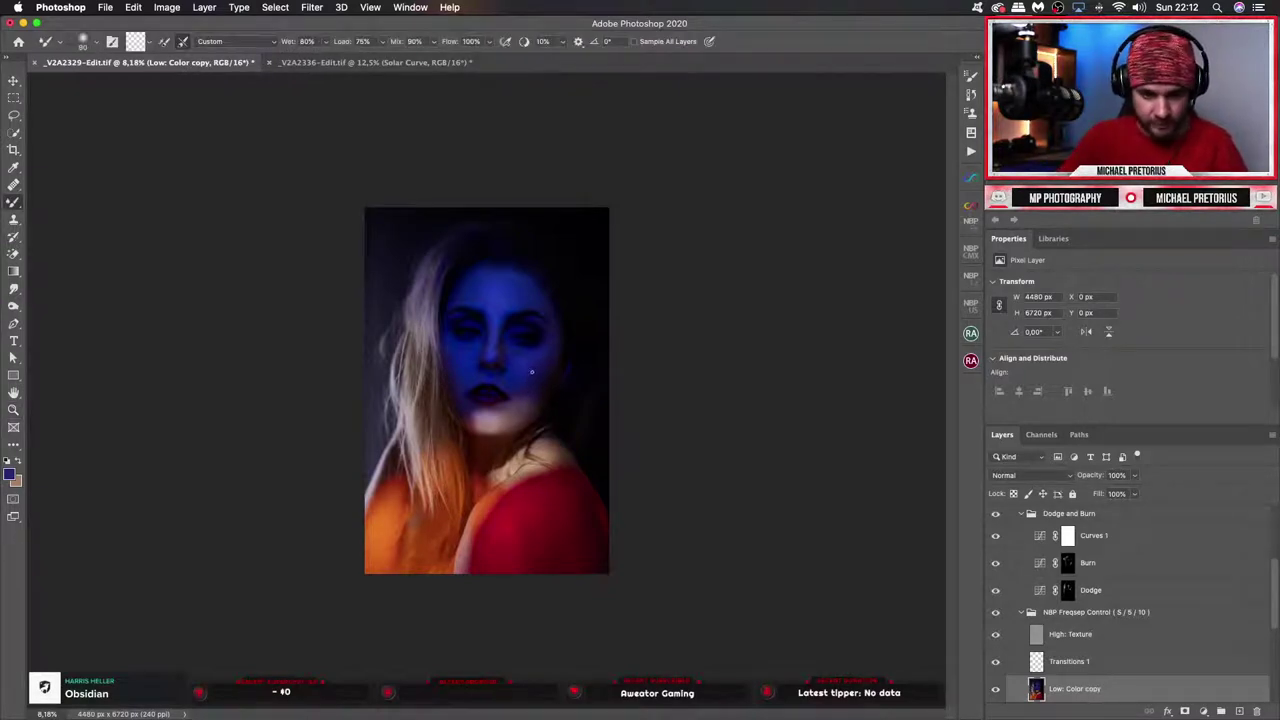
key(bracketright)
key(bracketright)
key(bracketright)
key(bracketright)
key(bracketright)
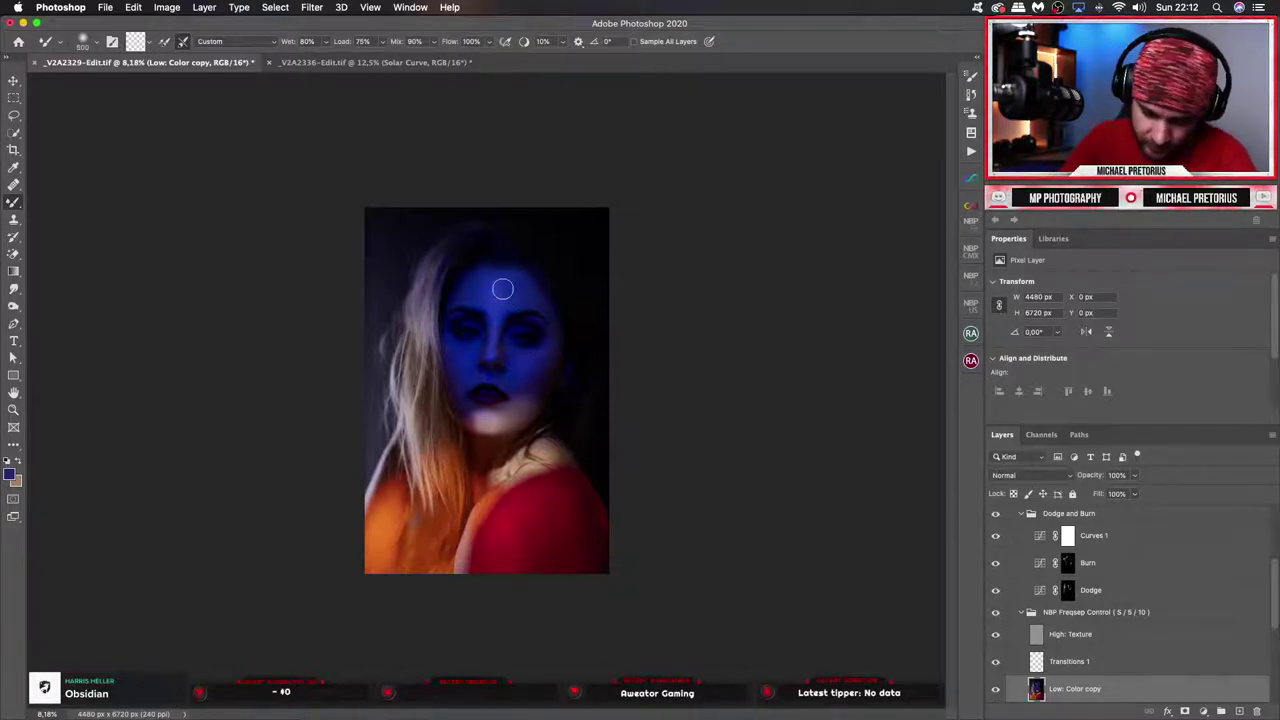
key(bracketleft)
key(bracketleft)
key(bracketleft)
key(bracketleft)
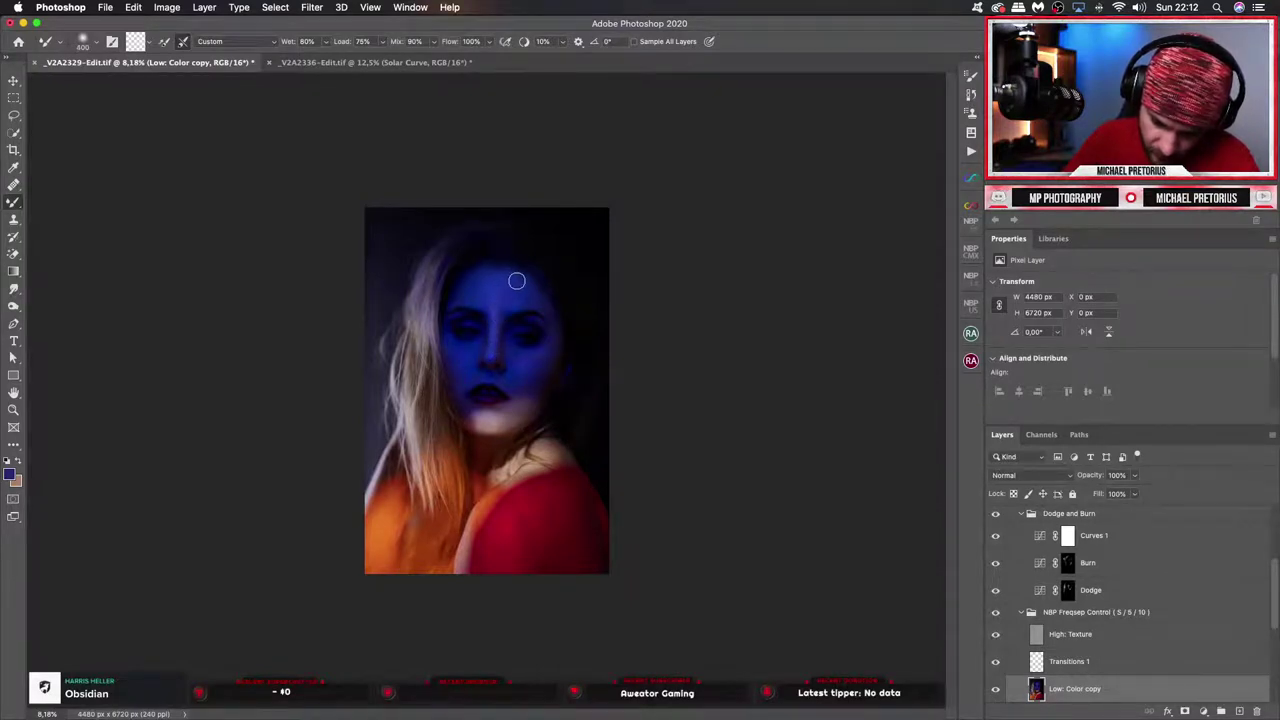
key(super+z)
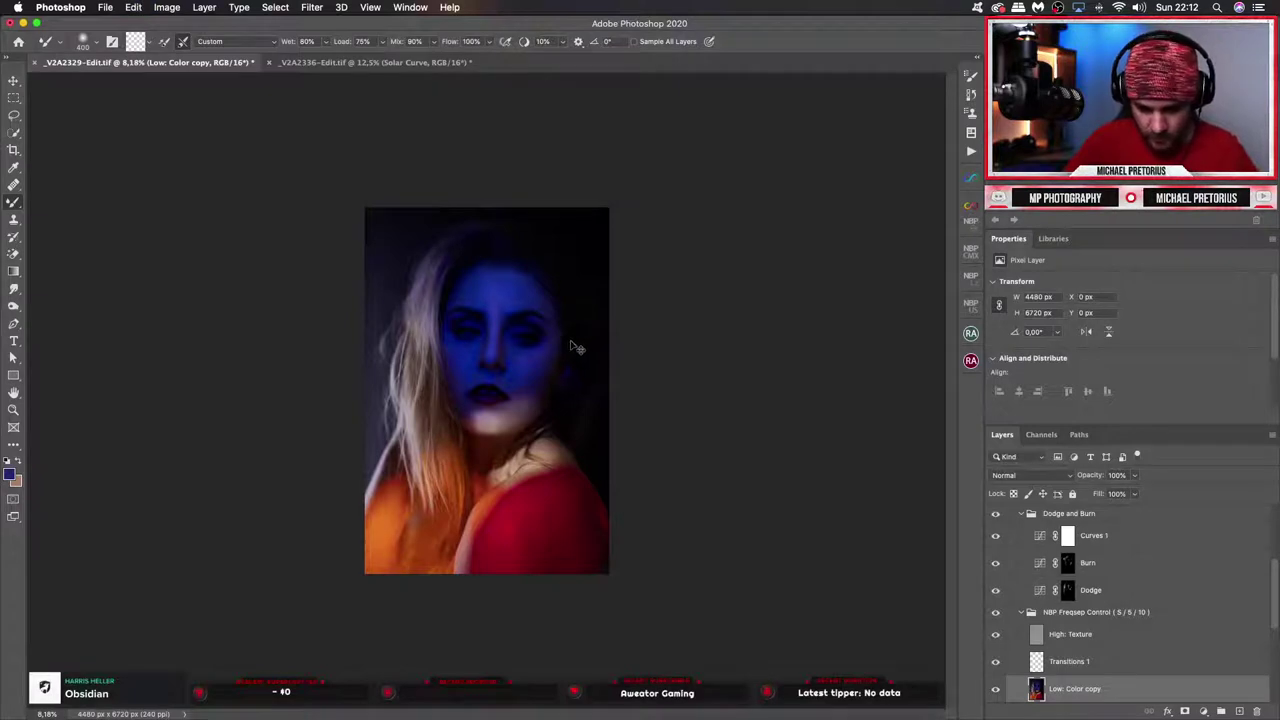
key(super+z)
Zoom in on the face, set the mixer brush to 250, and pan up to the forehead.
key(z)
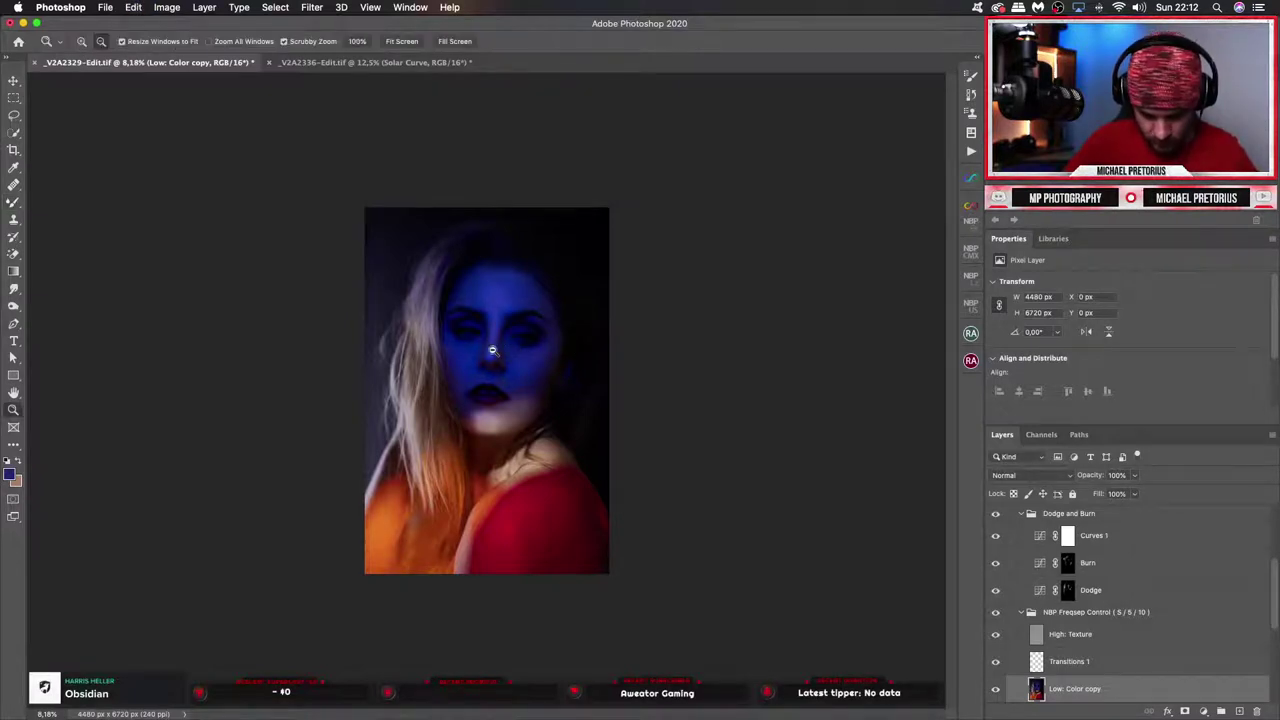
mouse_move(500, 345)
mouse_down()
mouse_move(554, 320)
mouse_move(534, 336)
mouse_up()
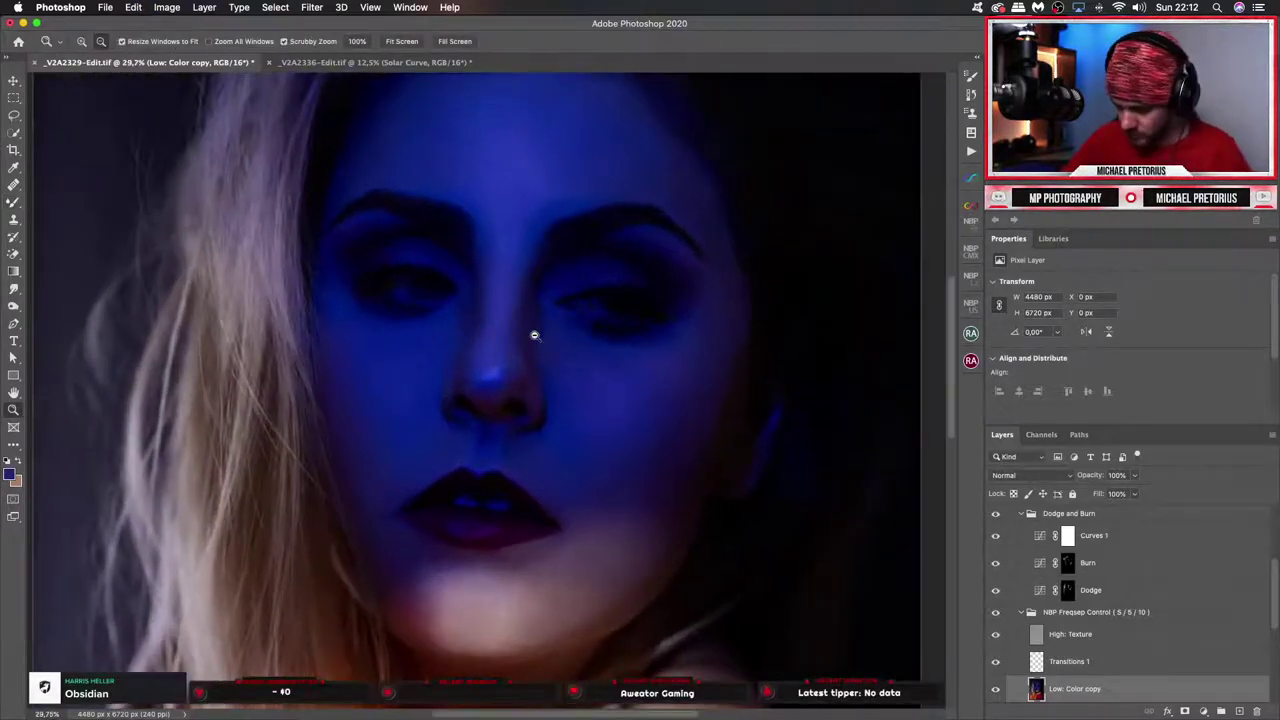
key(b)
key(bracketleft)
key(bracketleft)
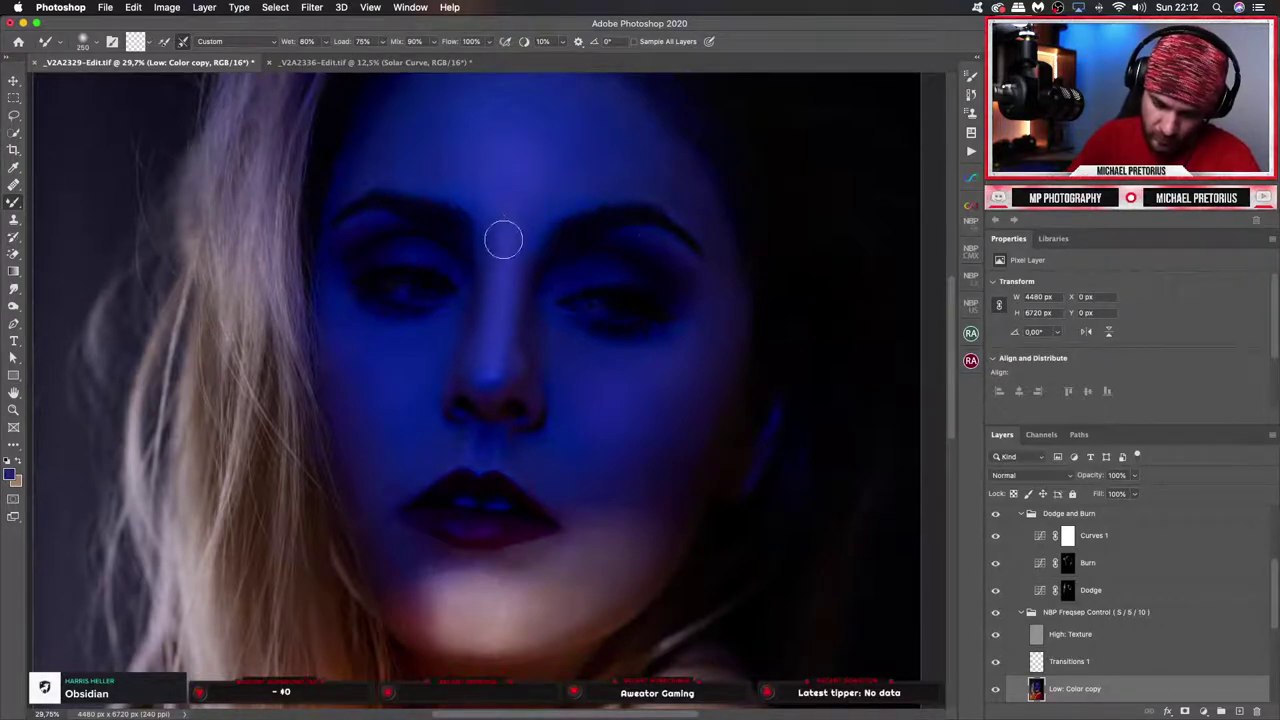
key(bracketright)
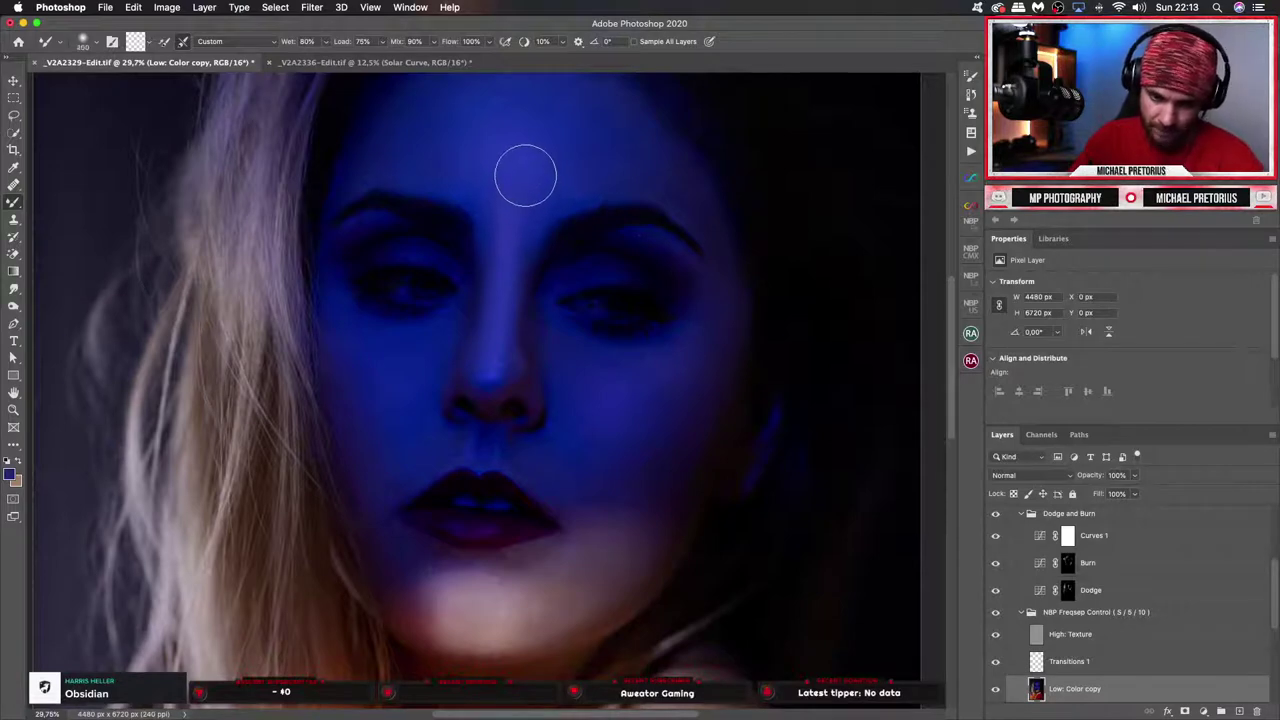
drag(526, 177, 552, 330)
Blend the blue tones across the forehead and brow, varying the brush between 175 and 500.
key(bracketright)
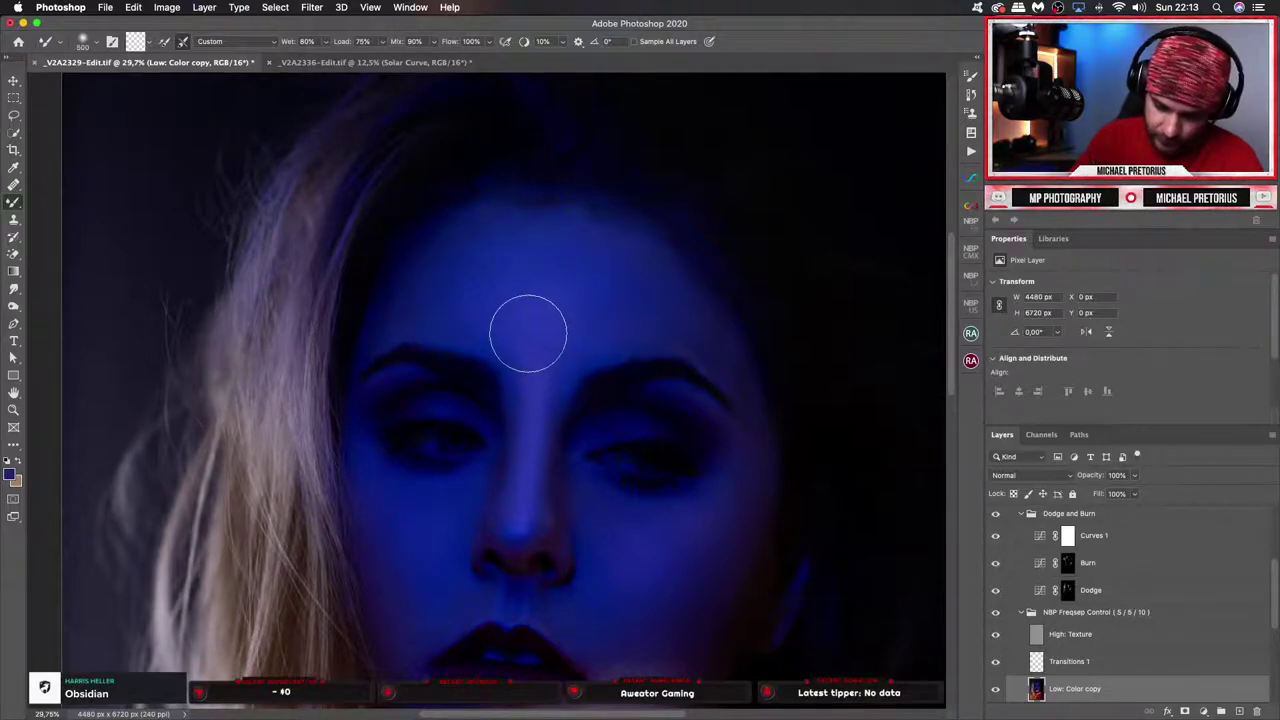
key(bracketleft)
key(bracketleft)
key(bracketleft)
key(bracketleft)
key(bracketleft)
key(bracketleft)
key(bracketleft)
key(bracketleft)
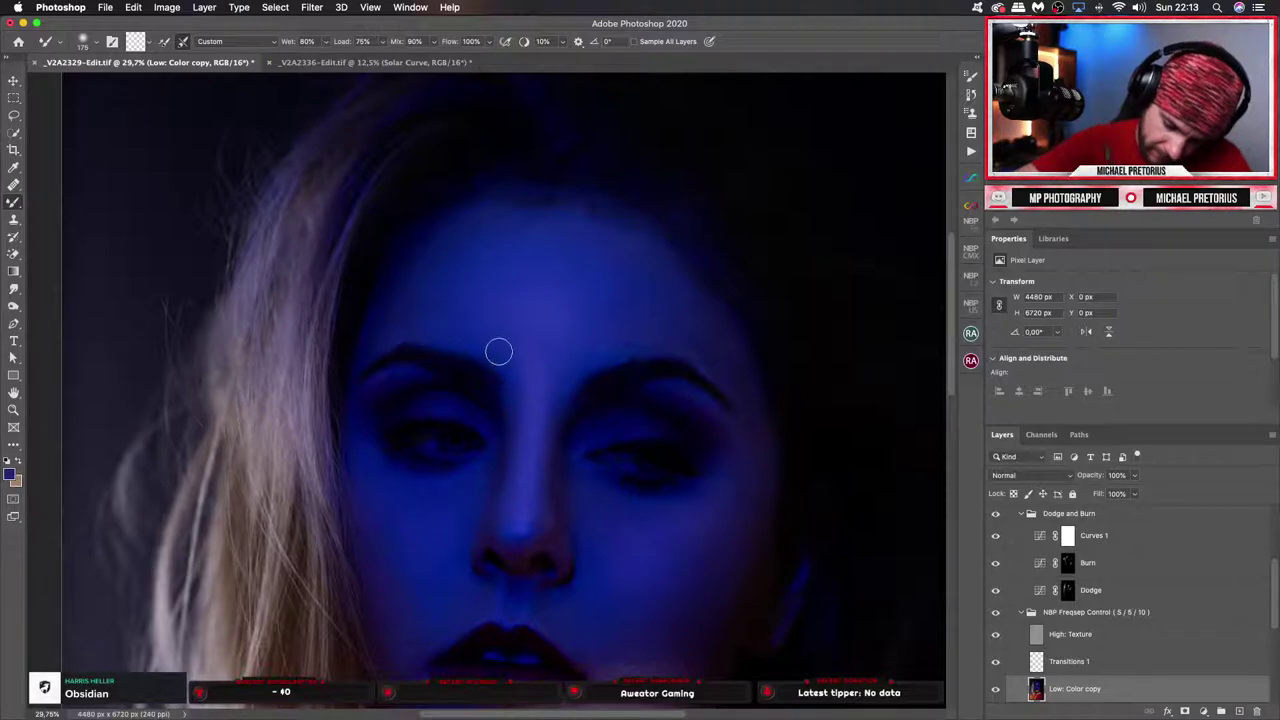
key(bracketright)
key(bracketright)
key(bracketright)
key(bracketright)
key(bracketright)
key(bracketright)
key(bracketright)
key(bracketright)
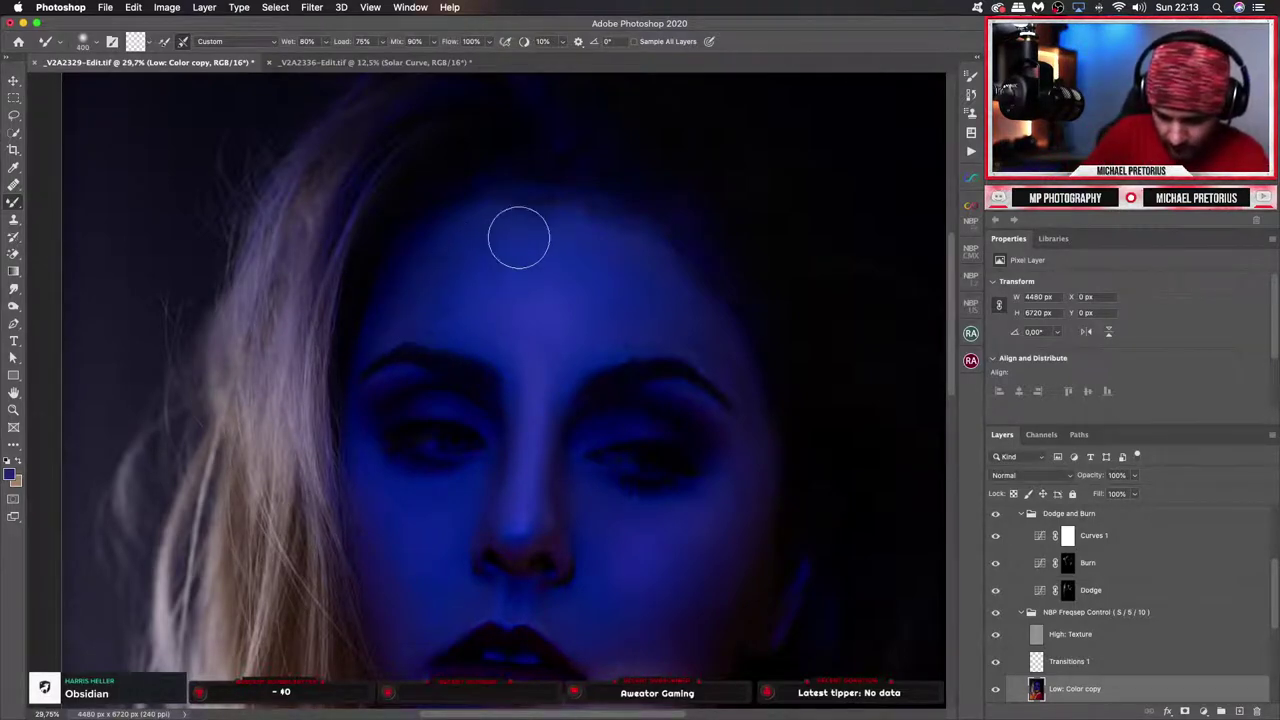
key(bracketleft)
key(bracketleft)
key(bracketleft)
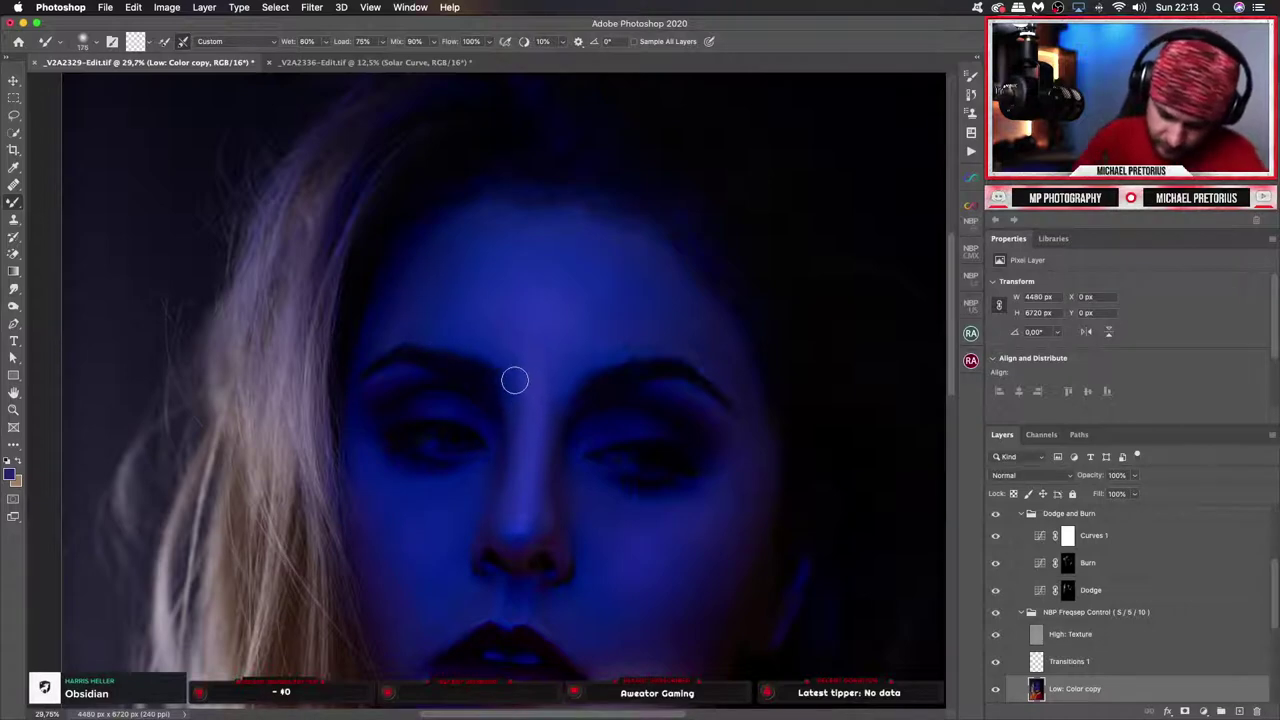
key(bracketright)
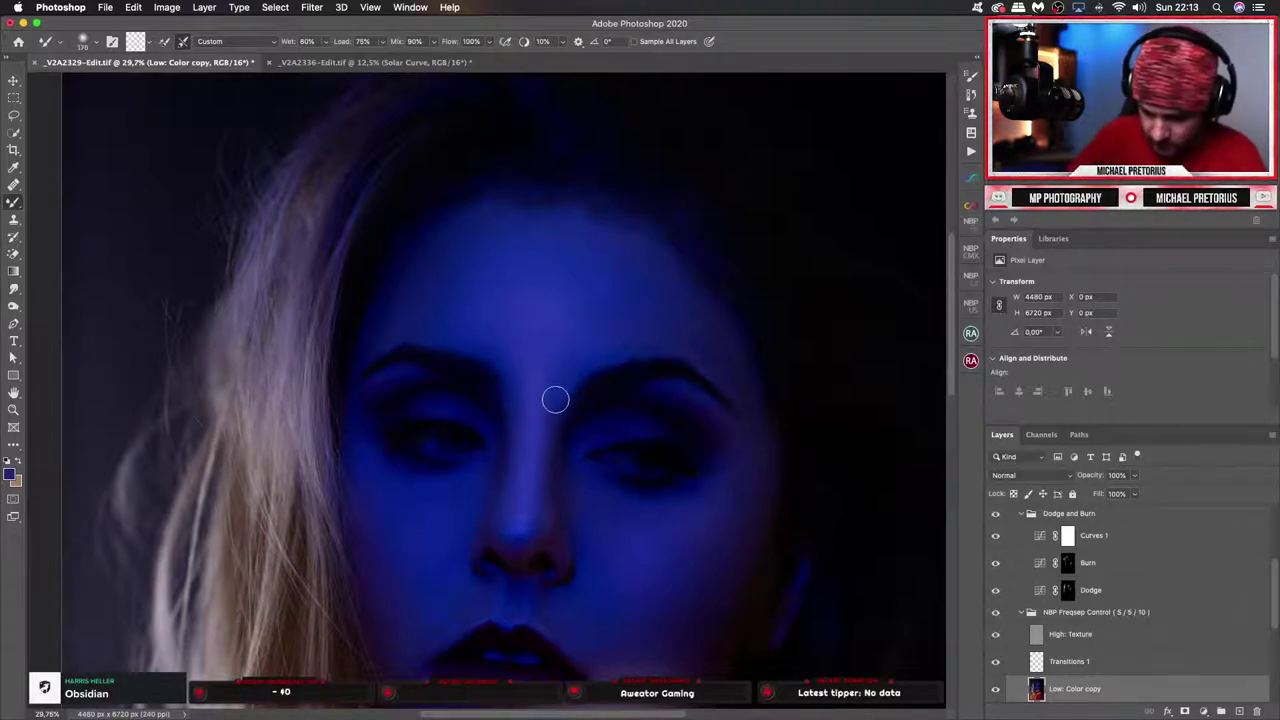
key(bracketright)
key(bracketright)
key(bracketright)
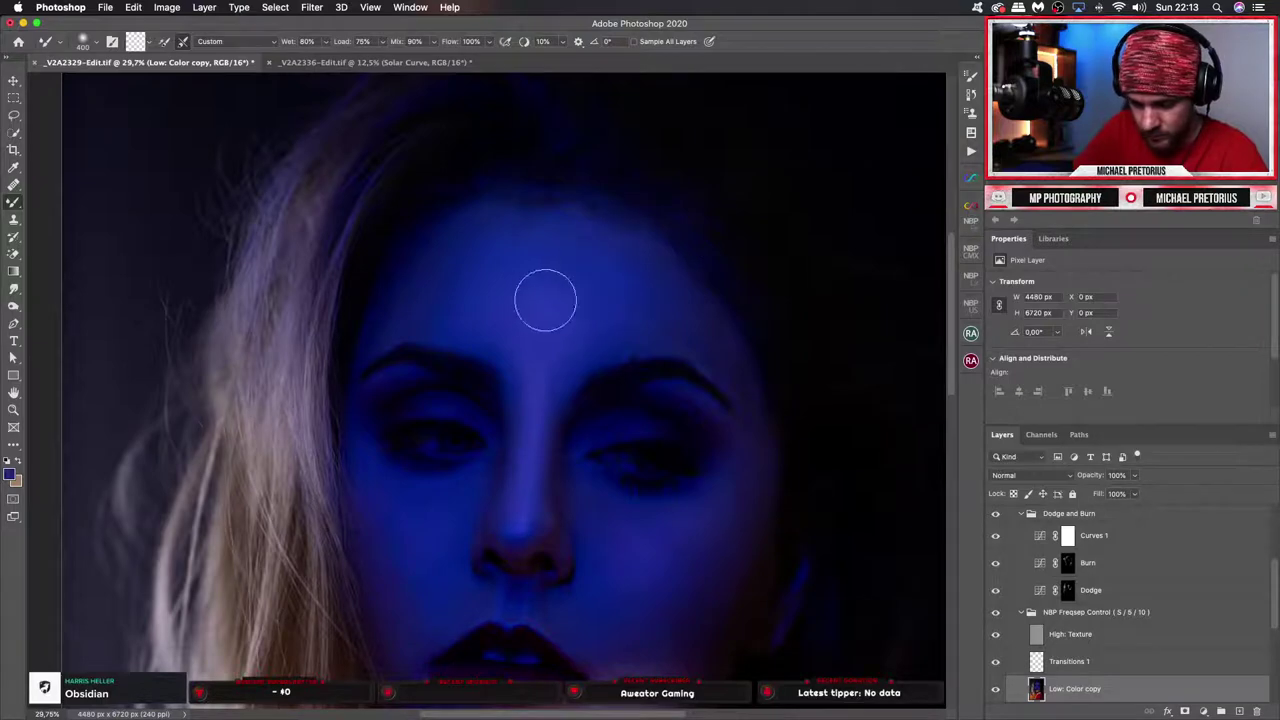
key(bracketleft)
key(bracketleft)
key(bracketleft)
key(bracketleft)
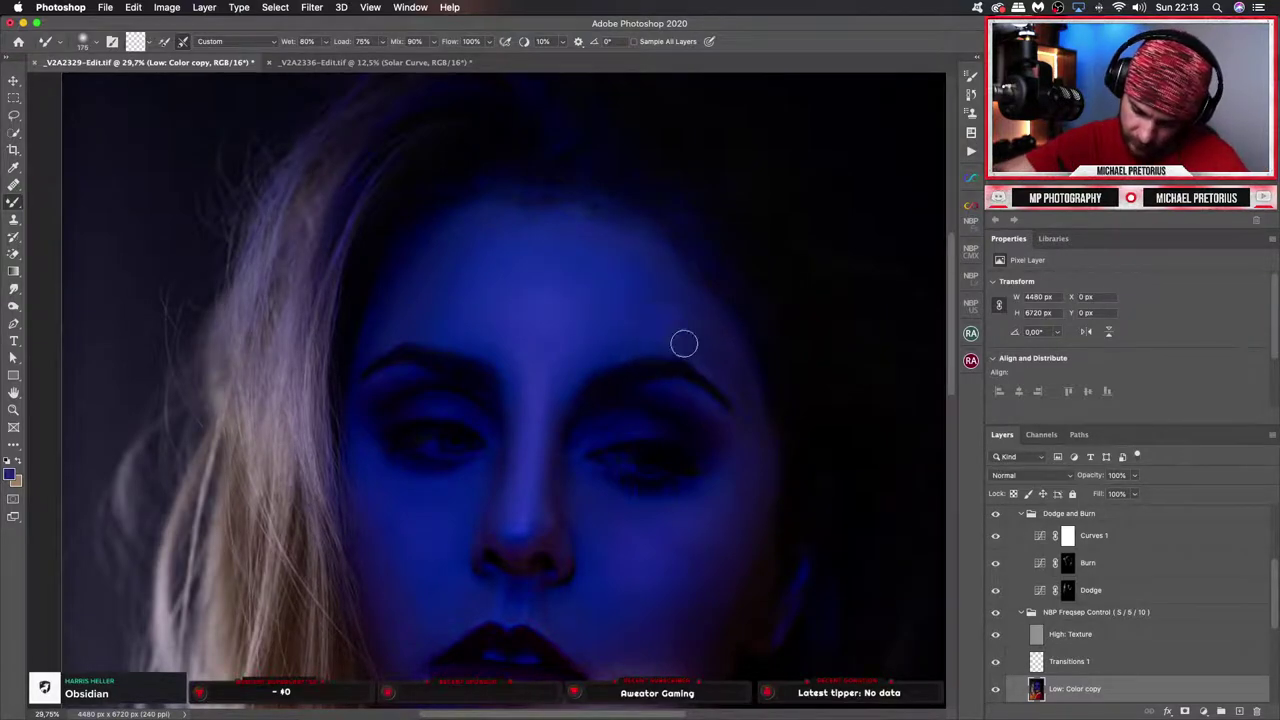
key(bracketright)
key(bracketright)
key(bracketright)
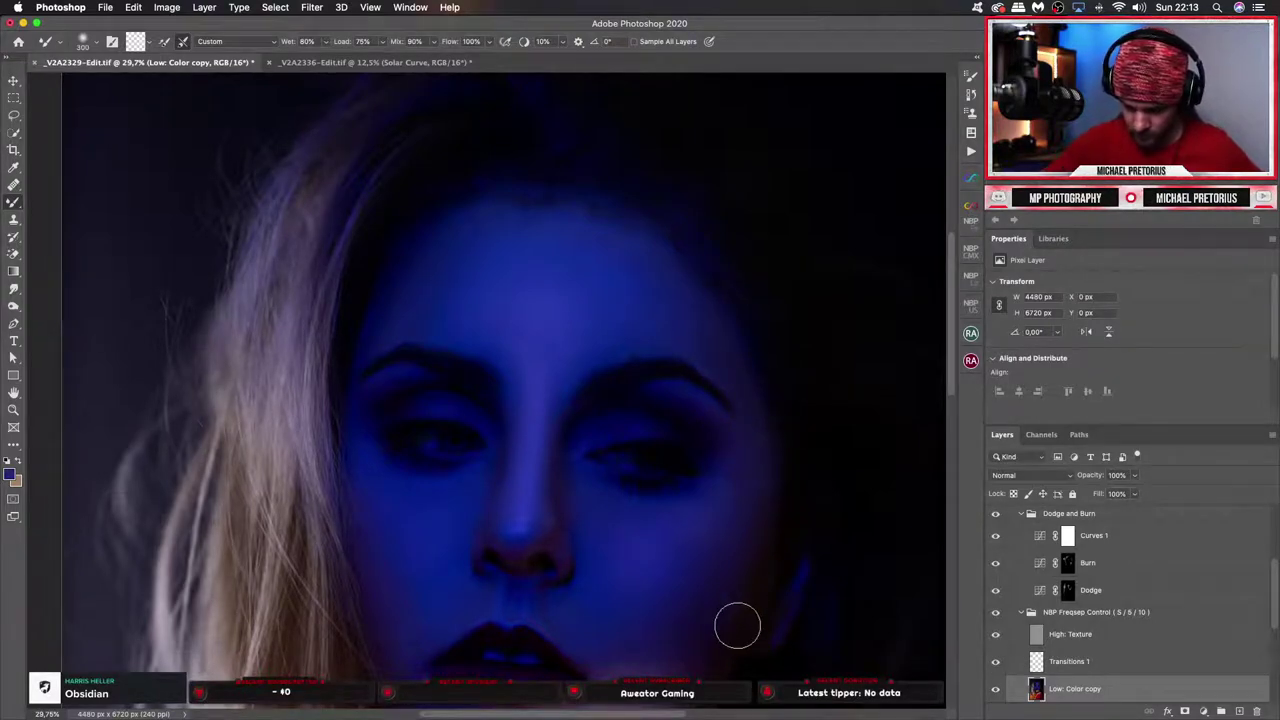
Blend the cheeks and nose with a 200–400 brush, then pan down to the lips and chin.
drag(697, 409, 701, 363)
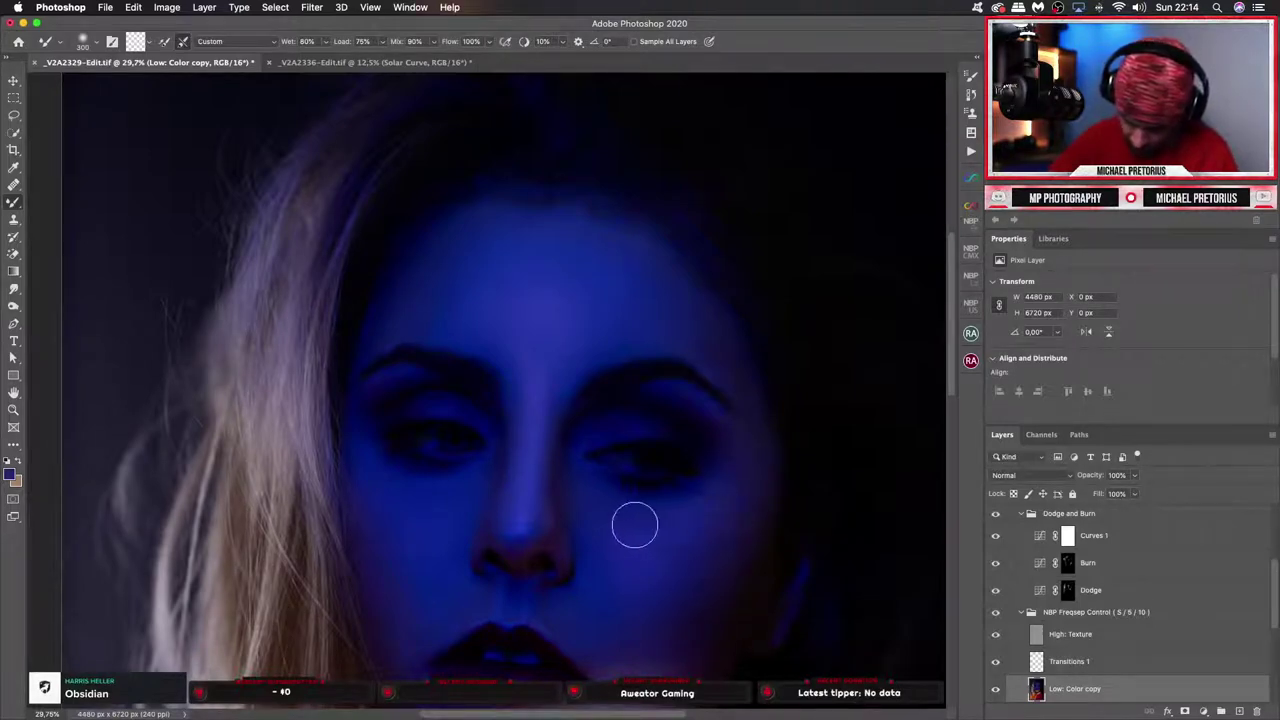
key(bracketleft)
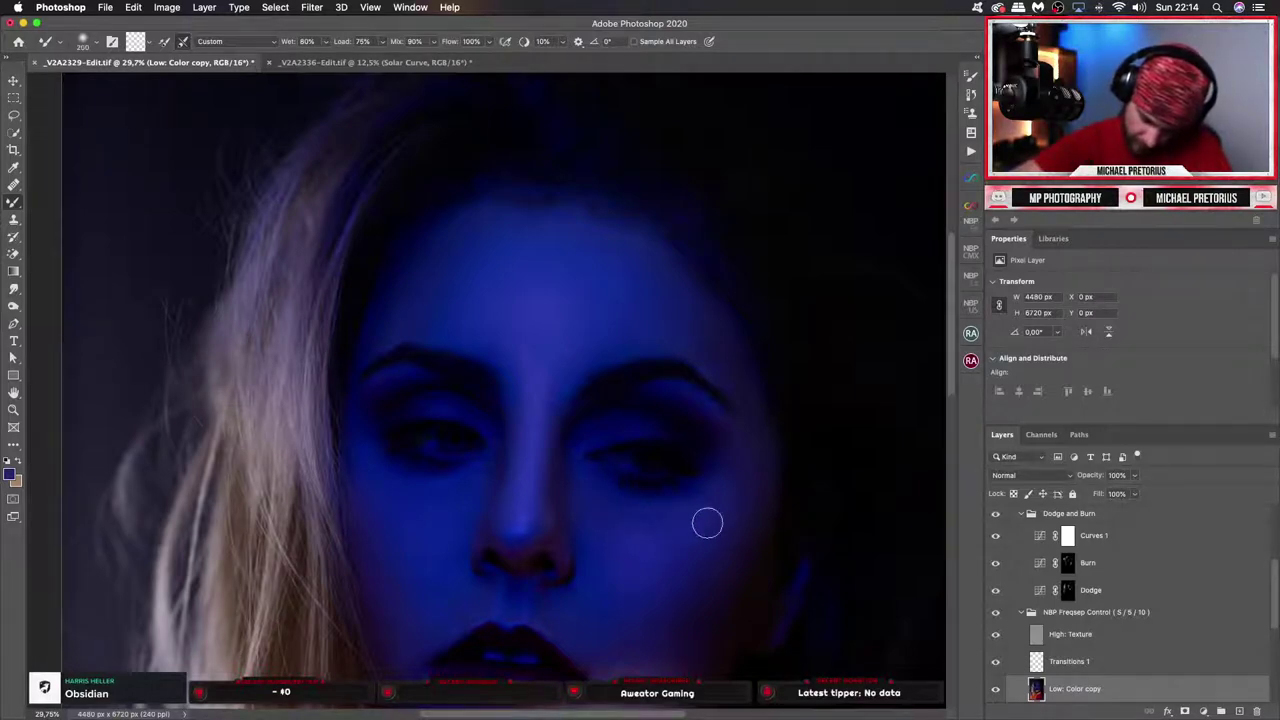
key(bracketright)
key(bracketright)
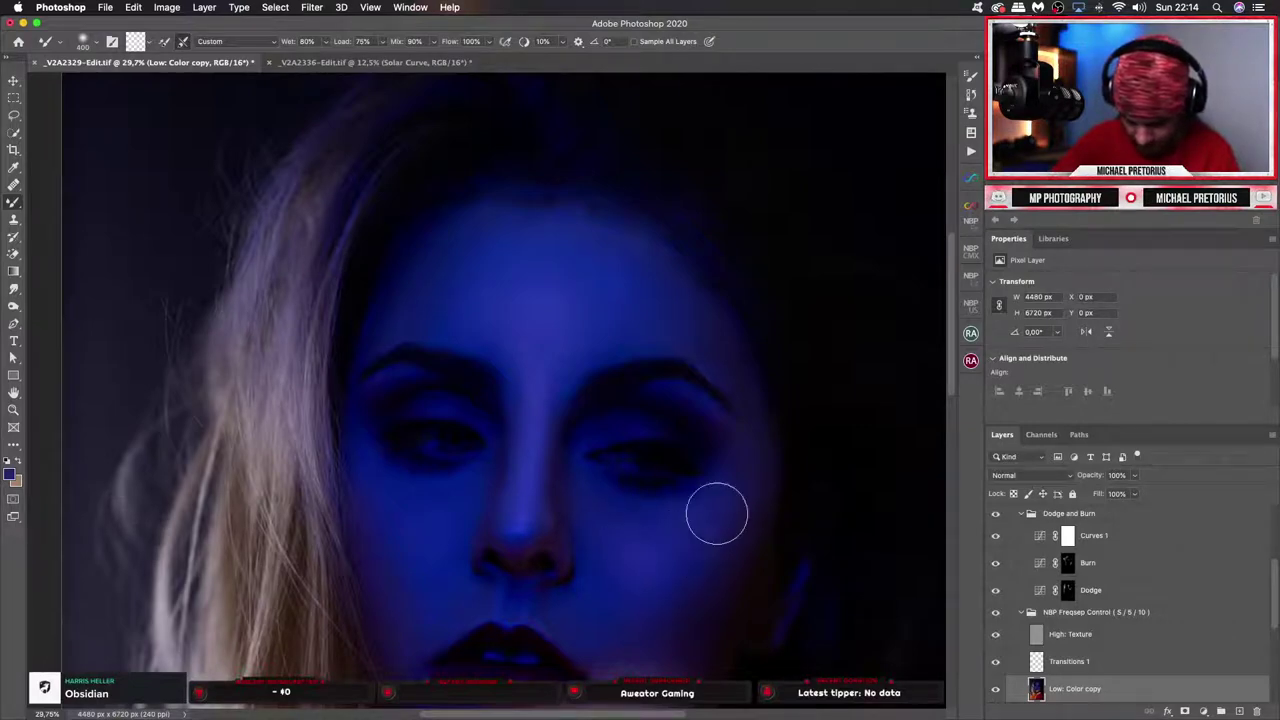
key(bracketleft)
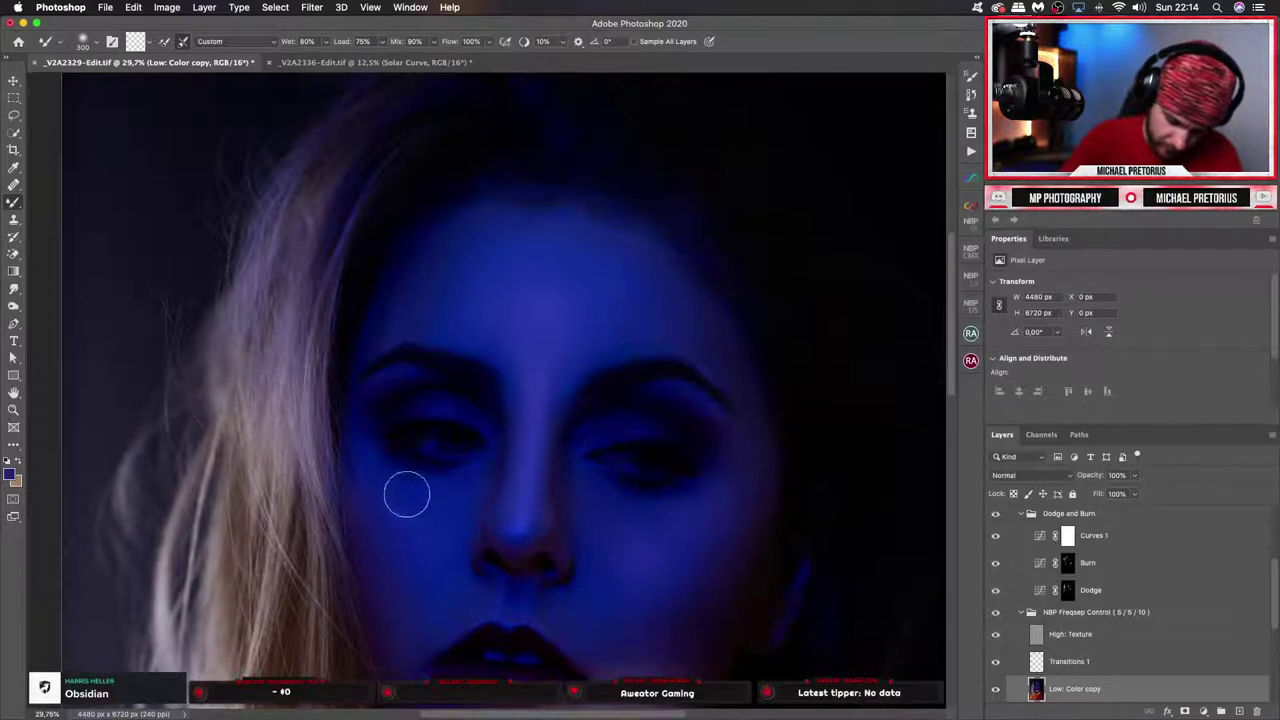
key(bracketright)
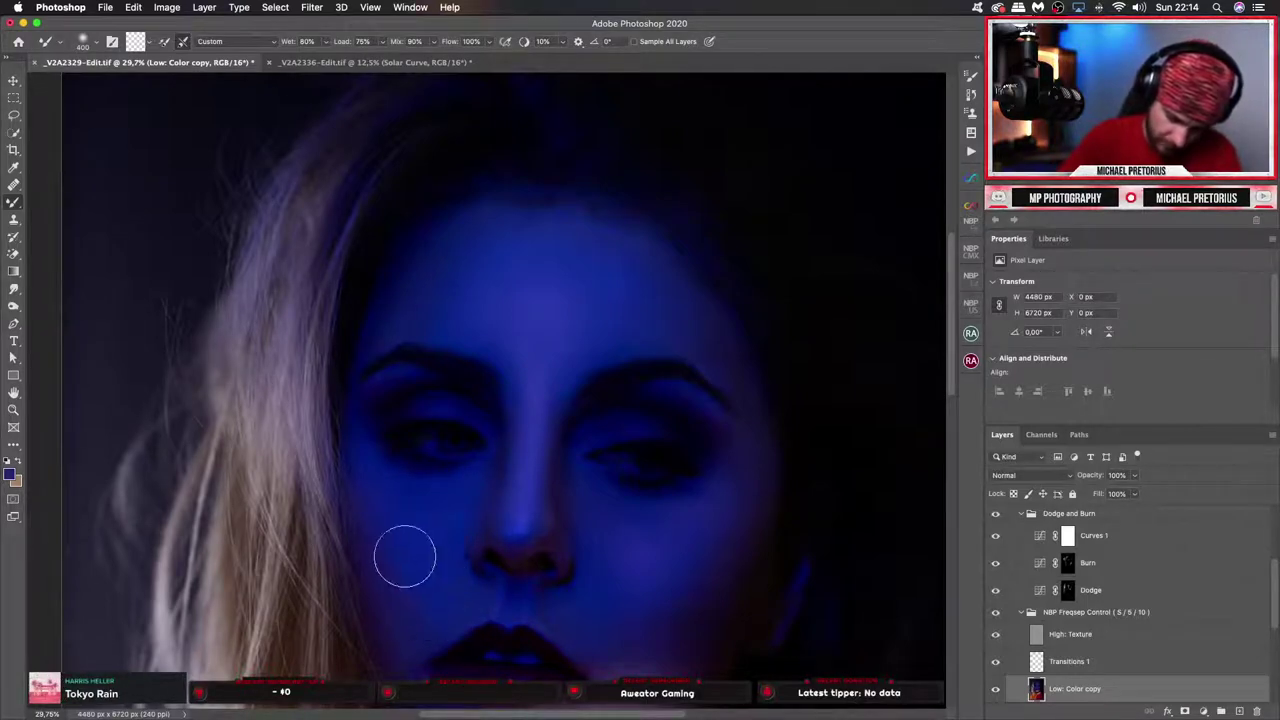
key(bracketleft)
key(bracketleft)
key(bracketleft)
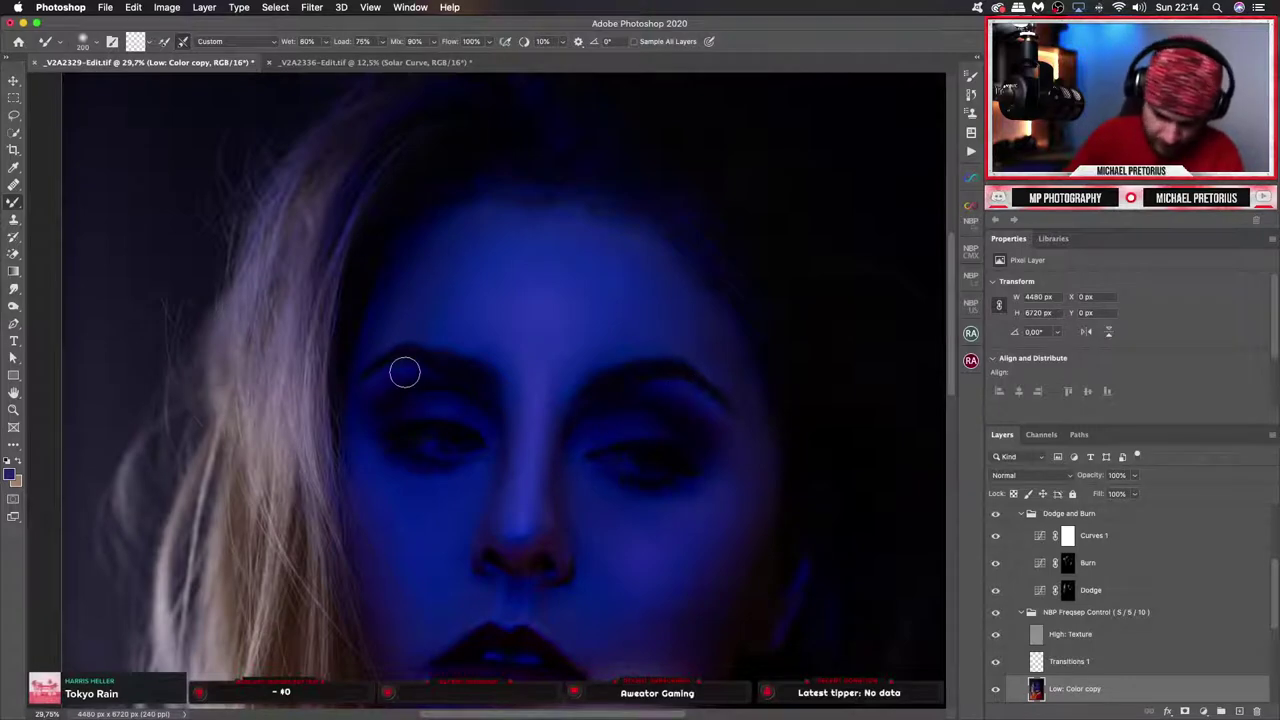
drag(651, 640, 620, 497)
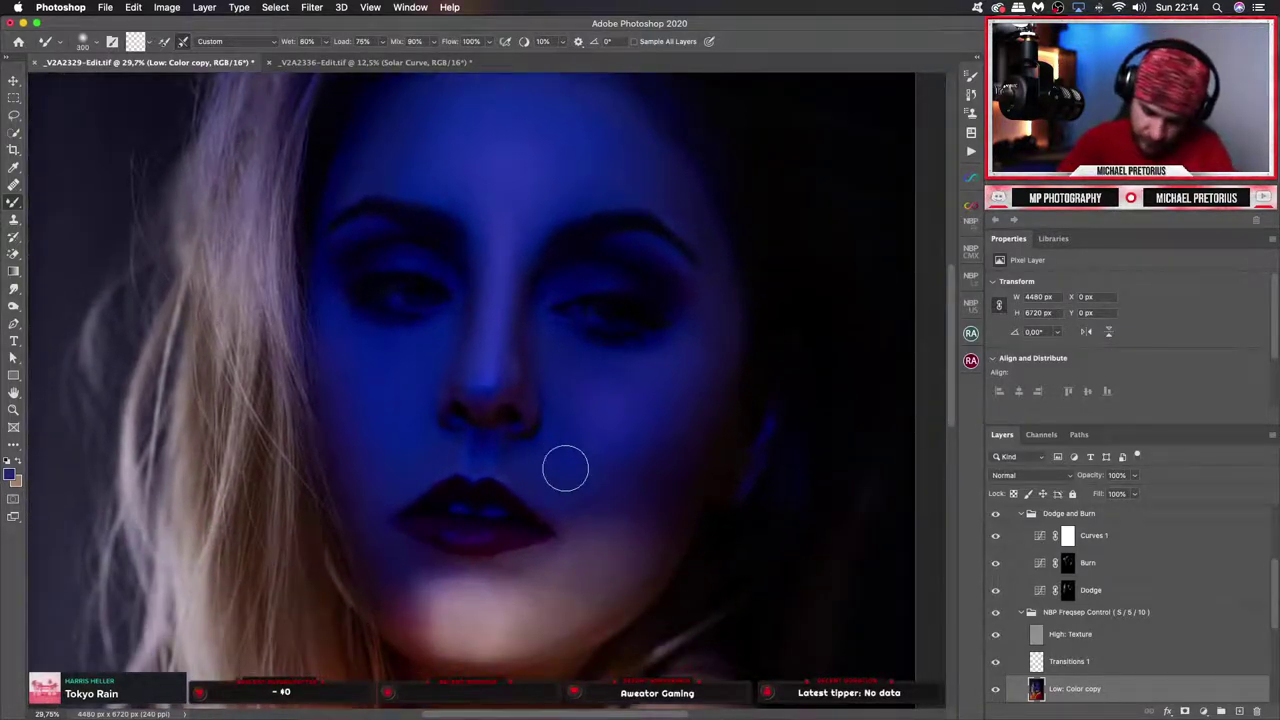
key(bracketright)
key(bracketright)
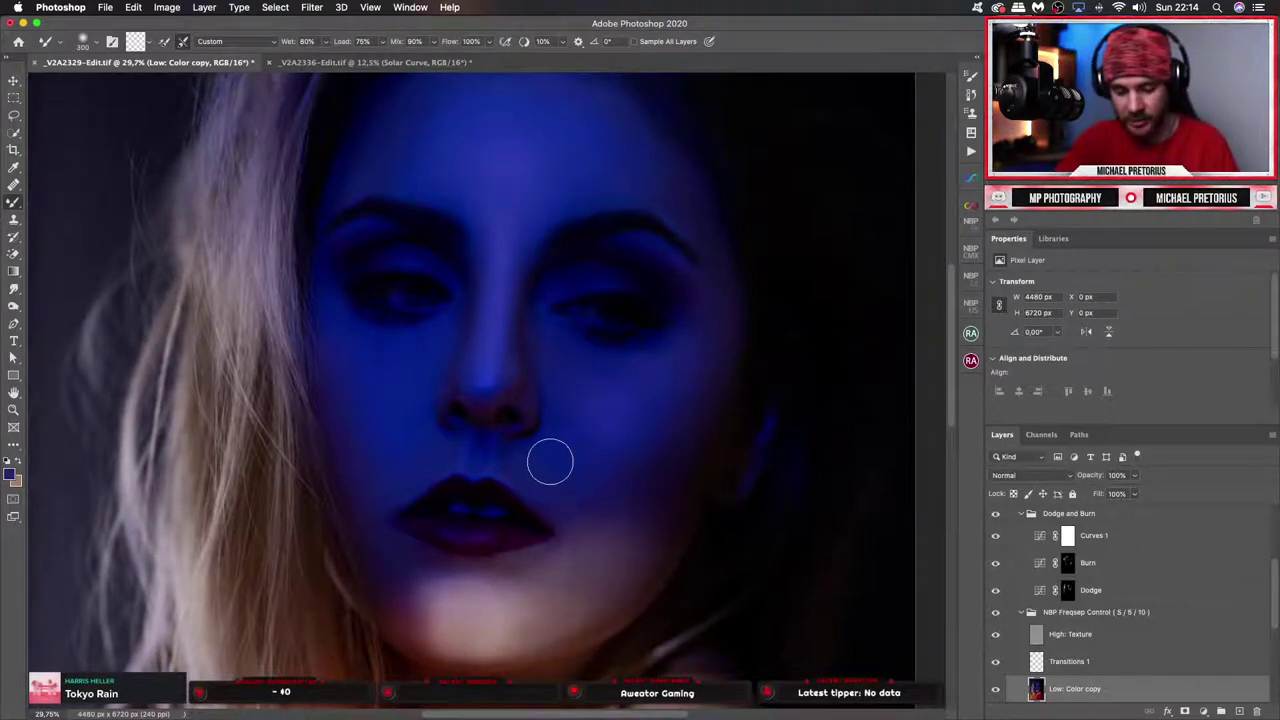
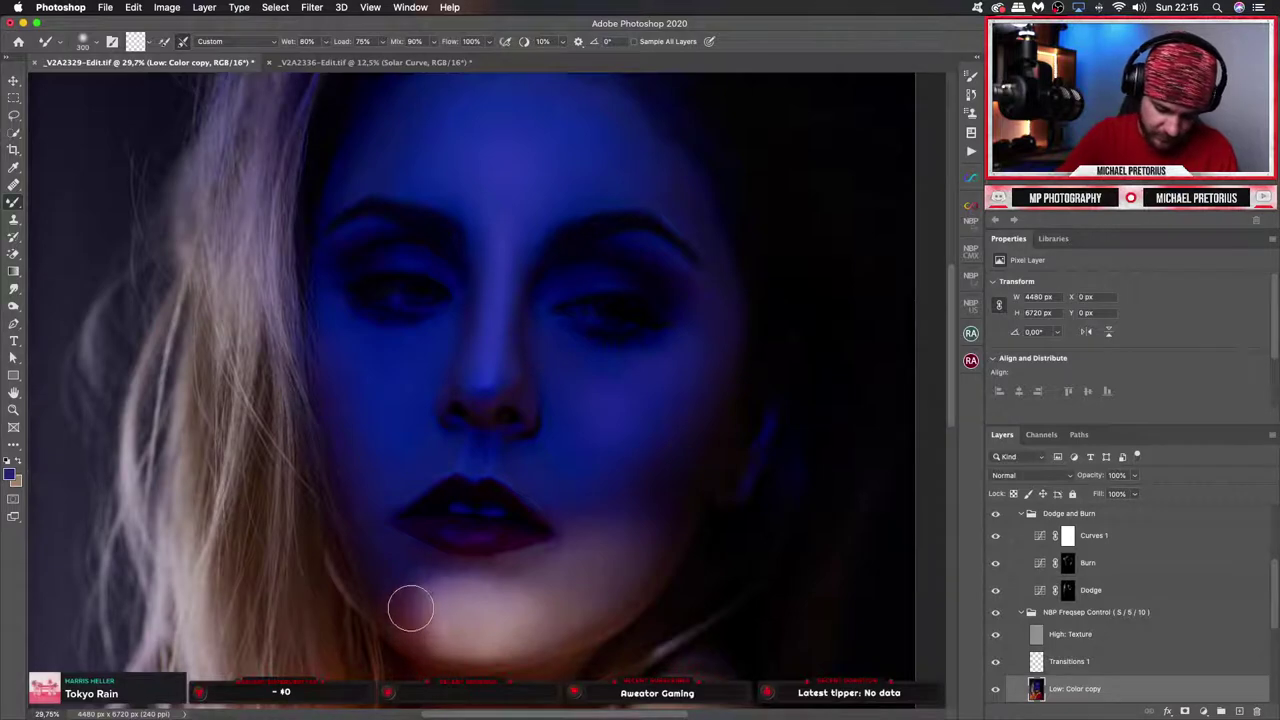
Resize the blending brush to 300 and zoom out to see the whole portrait.
key(bracketleft)
key(bracketleft)
key(bracketleft)
key(bracketleft)
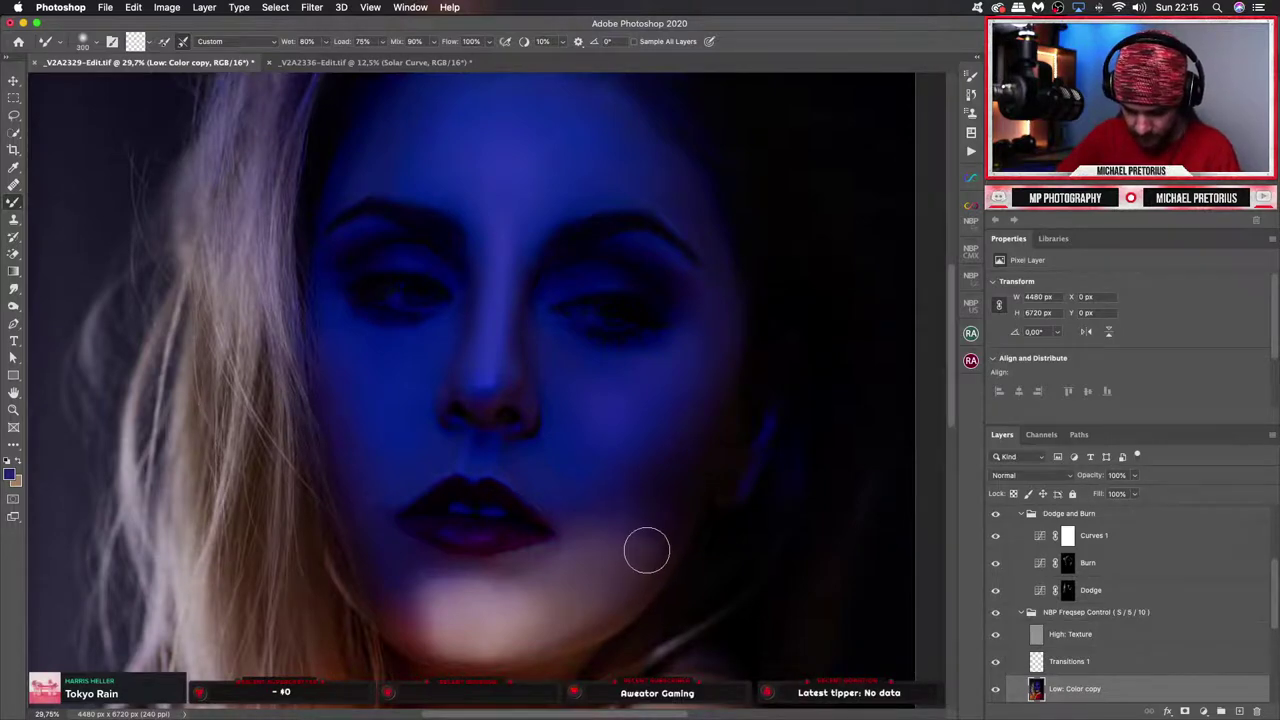
key(bracketright)
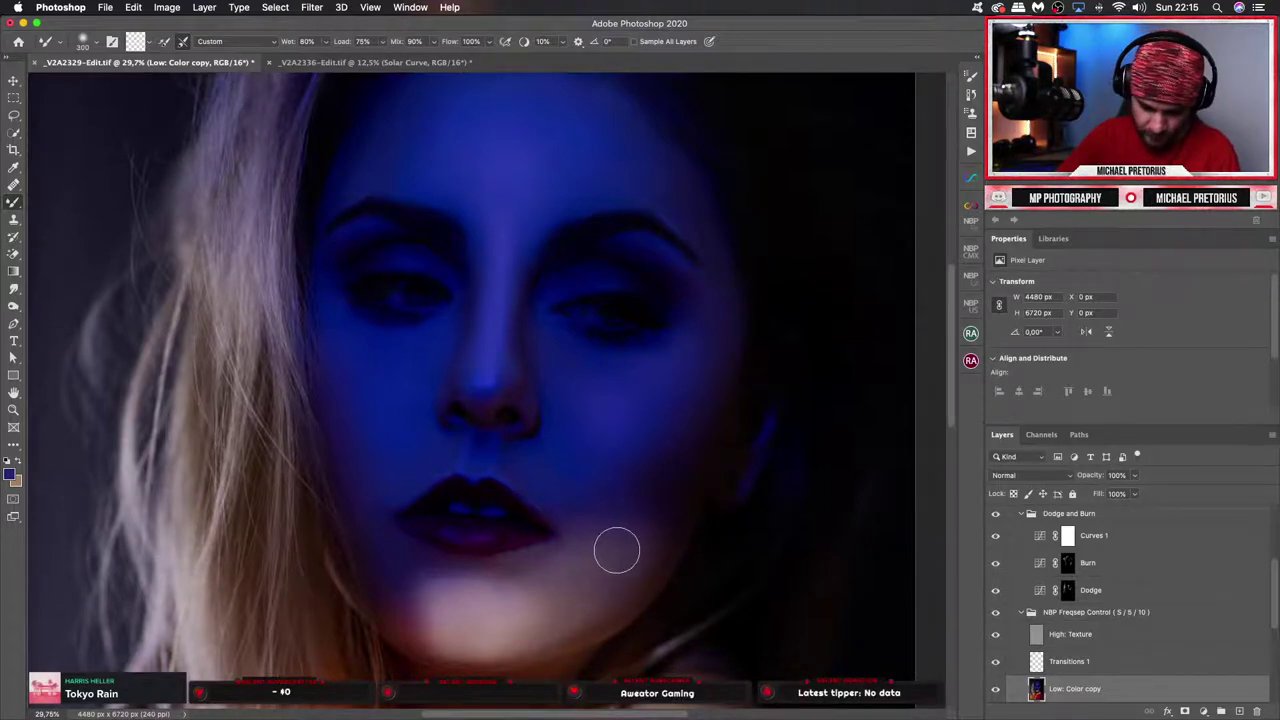
key(z)
mouse_move(589, 571)
mouse_down()
mouse_move(534, 586)
mouse_move(543, 551)
mouse_up()
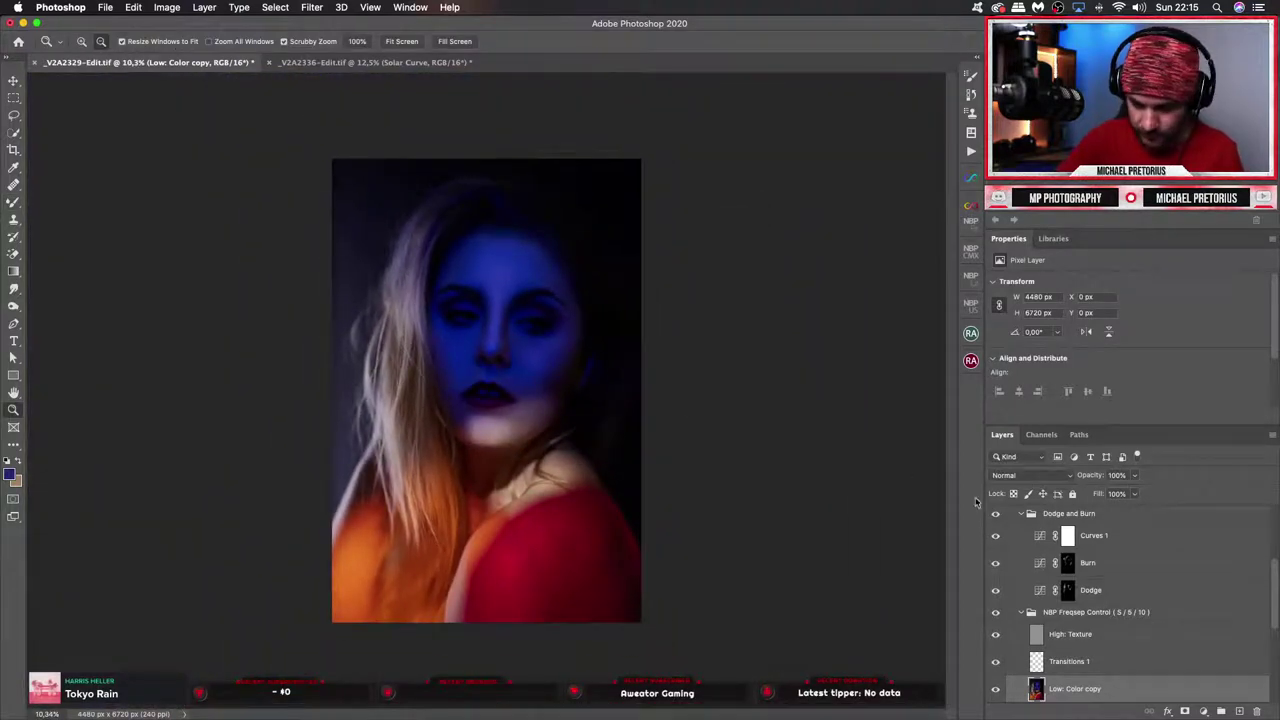
Compare the portrait with and without the Low: Color copy layer, leaving it visible.
click(996, 689)
click(996, 689)
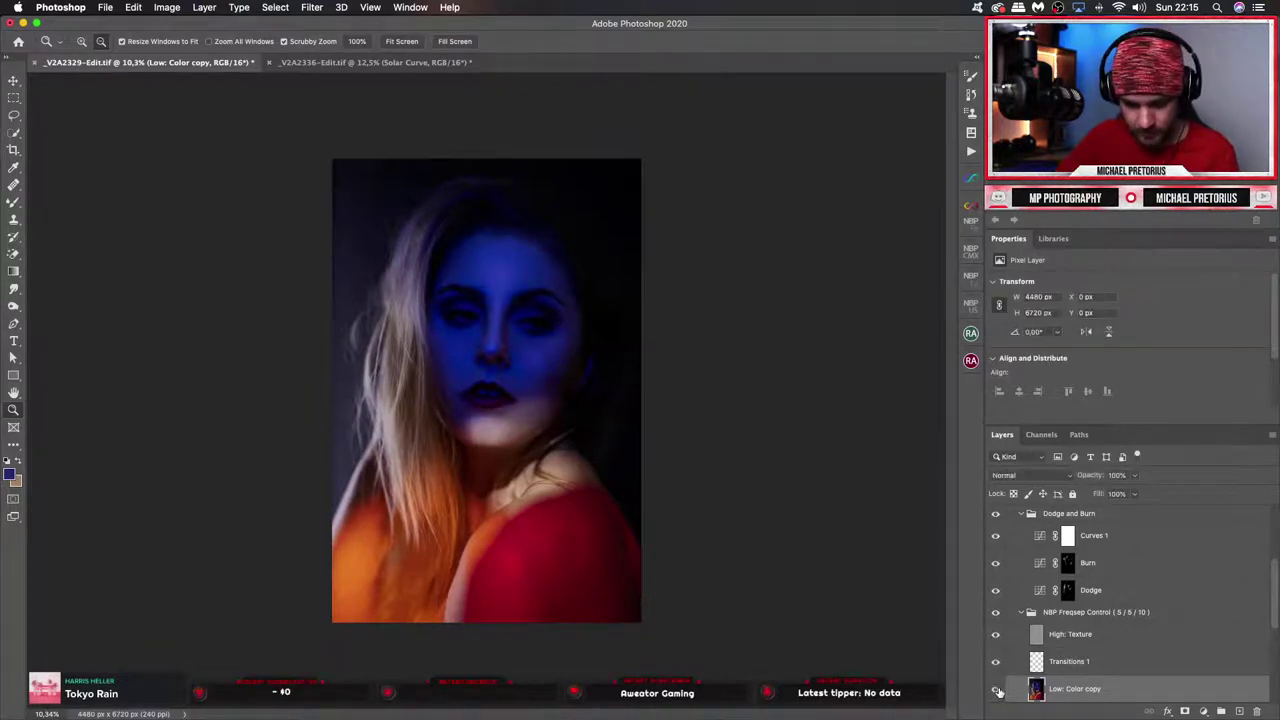
click(996, 689)
click(996, 689)
click(998, 691)
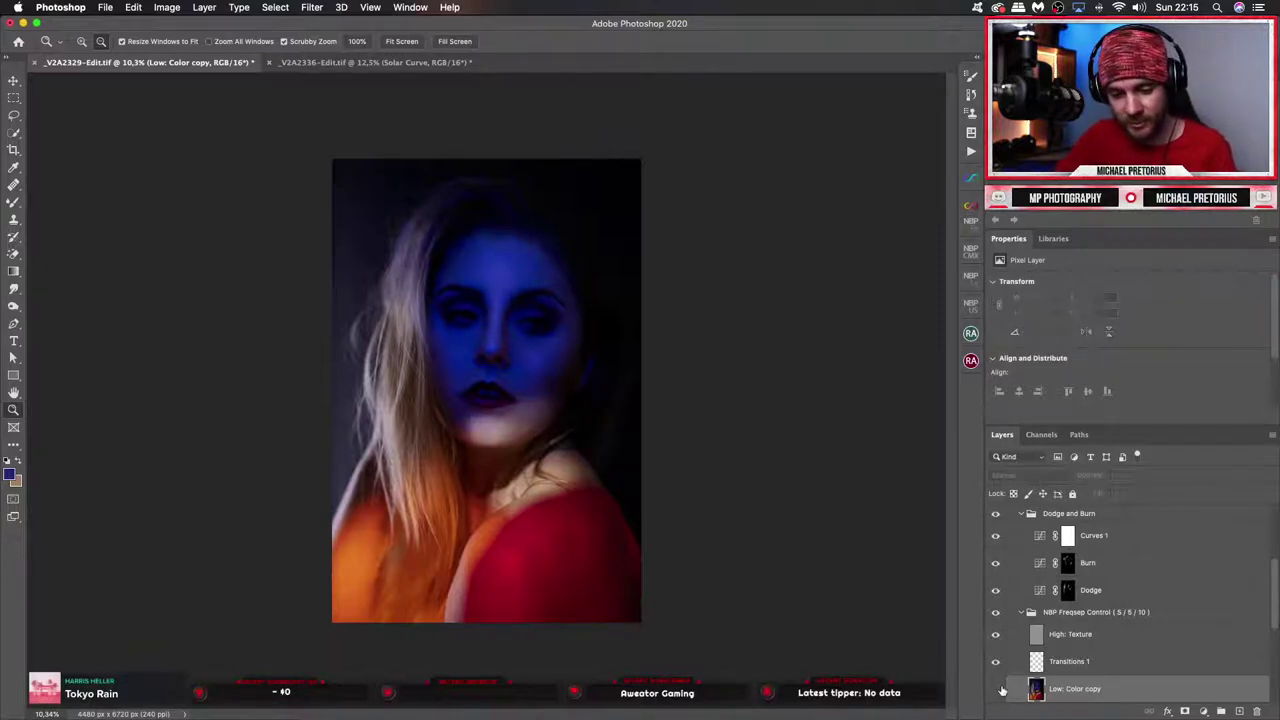
click(999, 691)
click(999, 691)
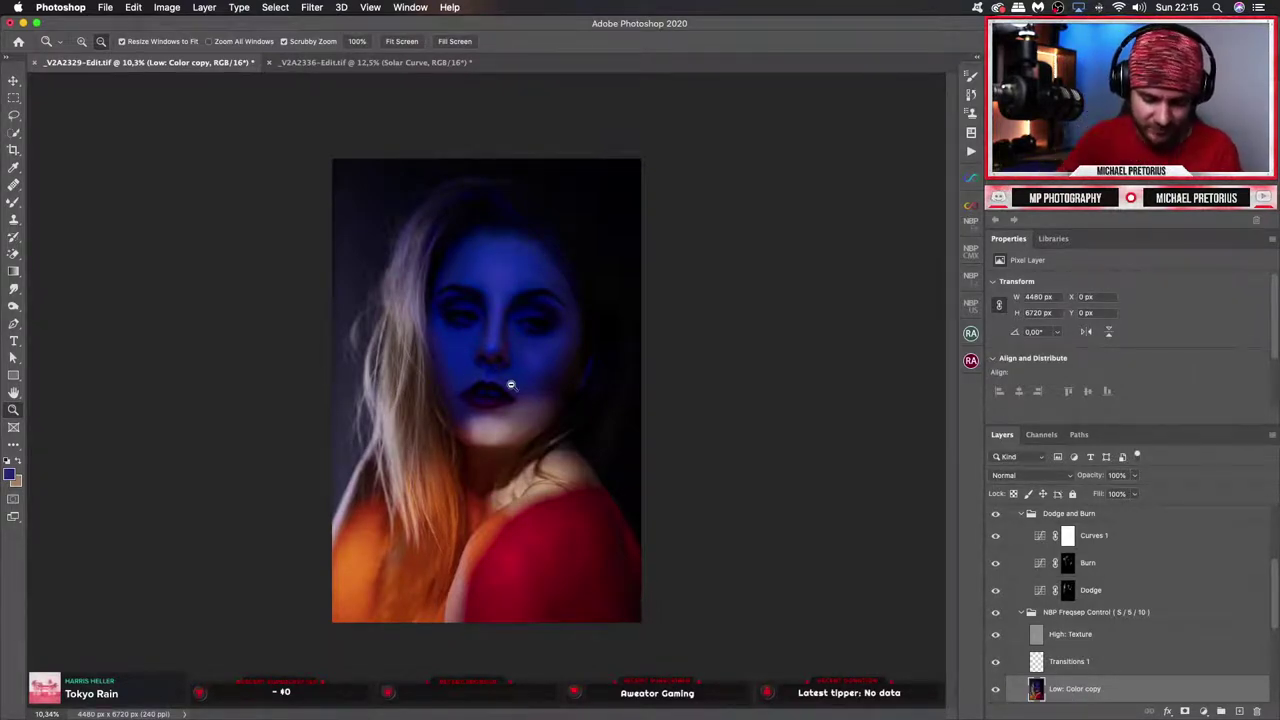
Inspect the lips, chin, neck and shoulder up close, then return to the full view.
drag(511, 385, 583, 355)
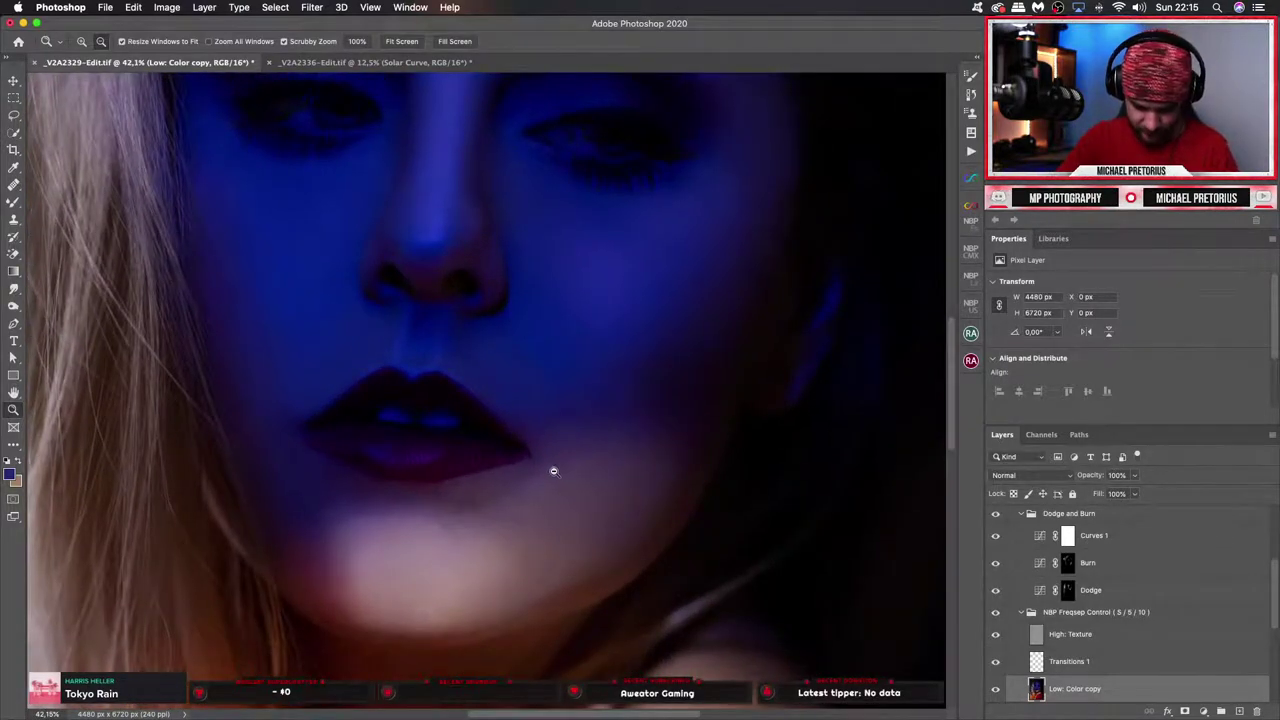
key(b)
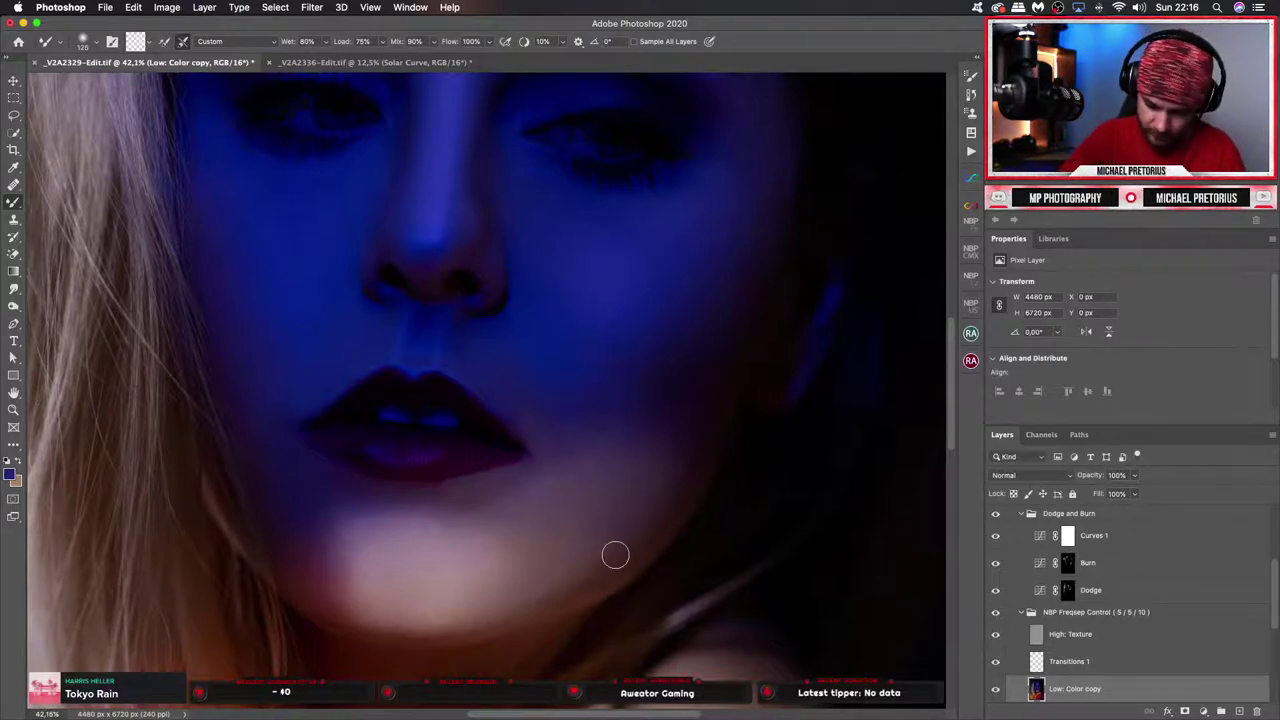
drag(661, 596, 566, 266)
key(z)
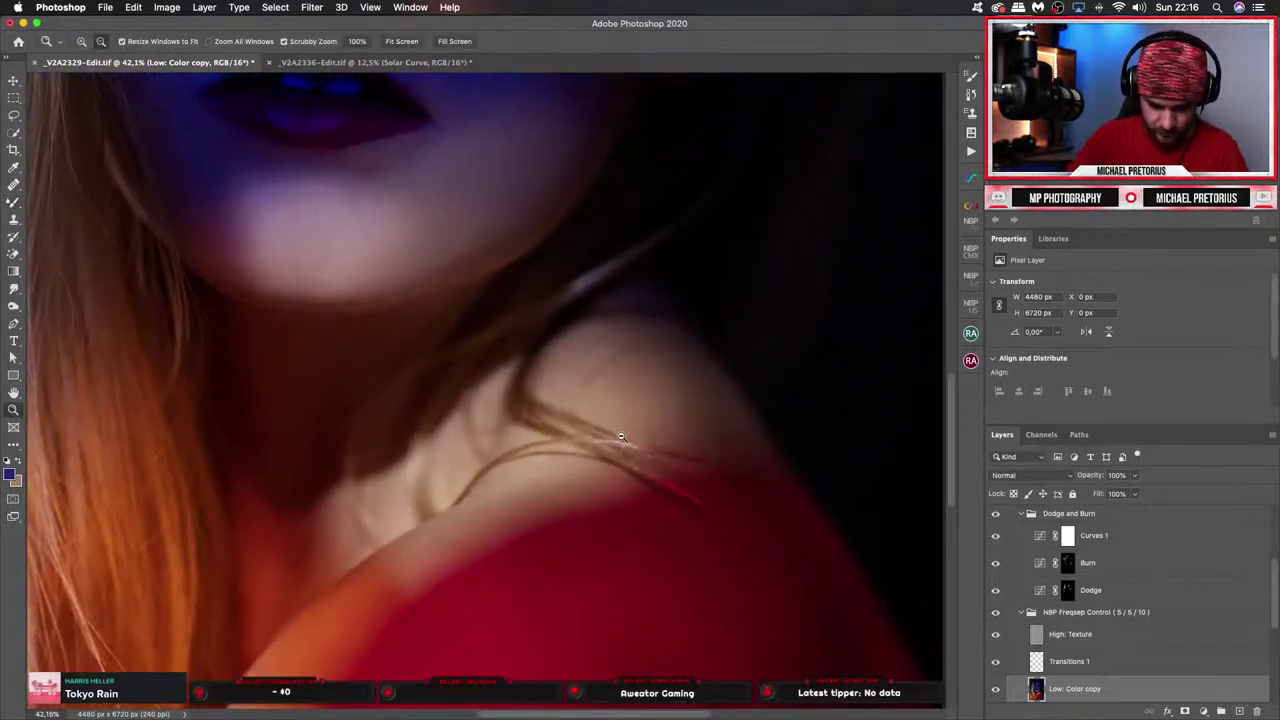
alt+click(550, 445)
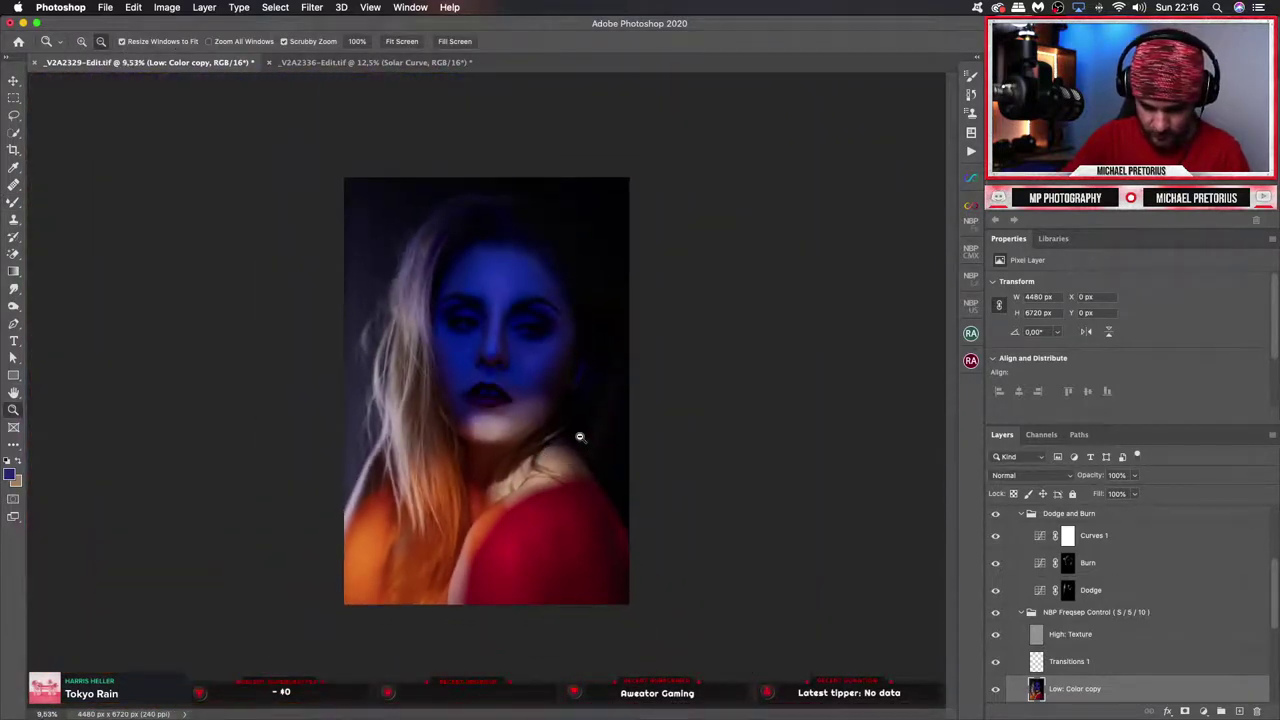
key(b)
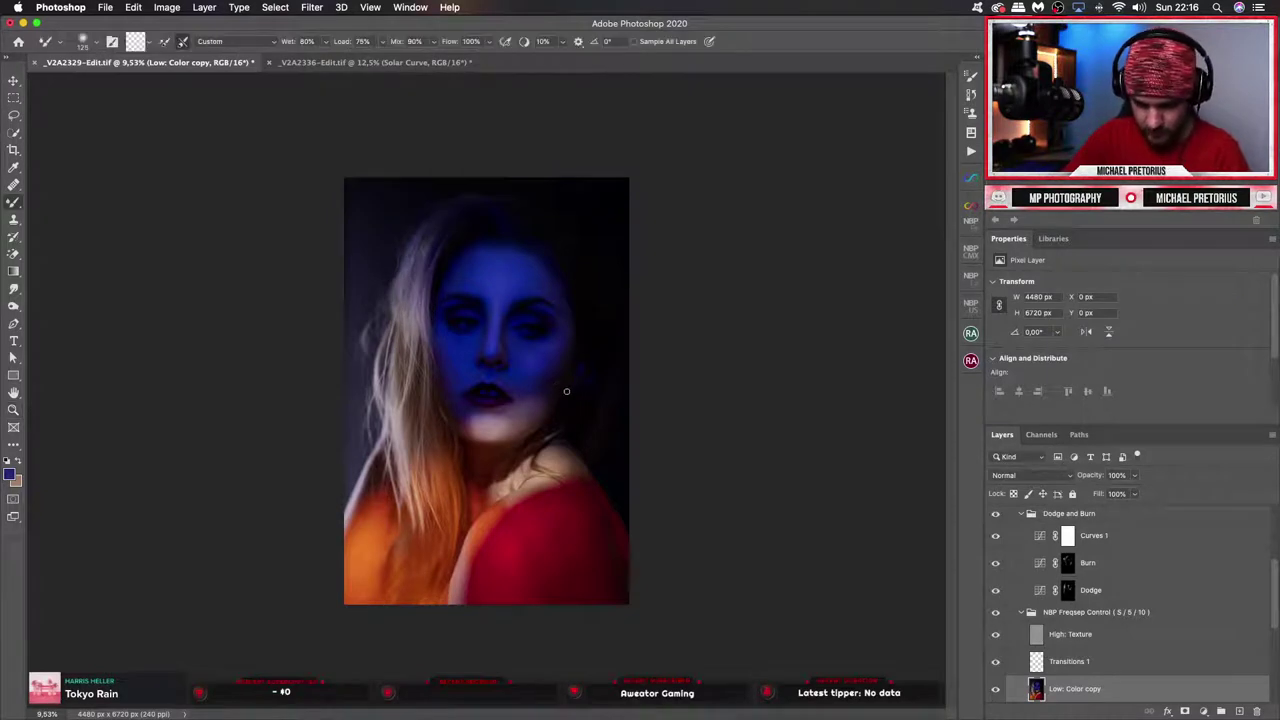
Compare the Burn layer on and off, enlarge the brush to 400, and zoom out further.
click(996, 563)
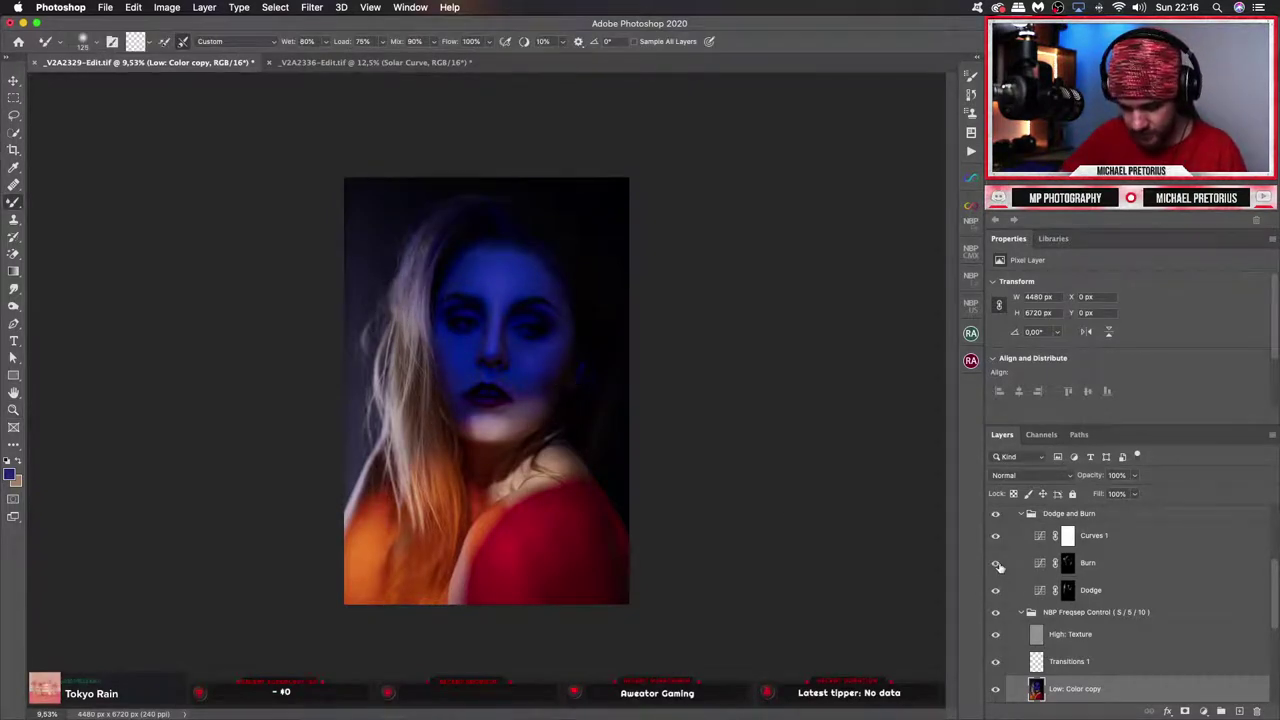
click(996, 563)
click(998, 565)
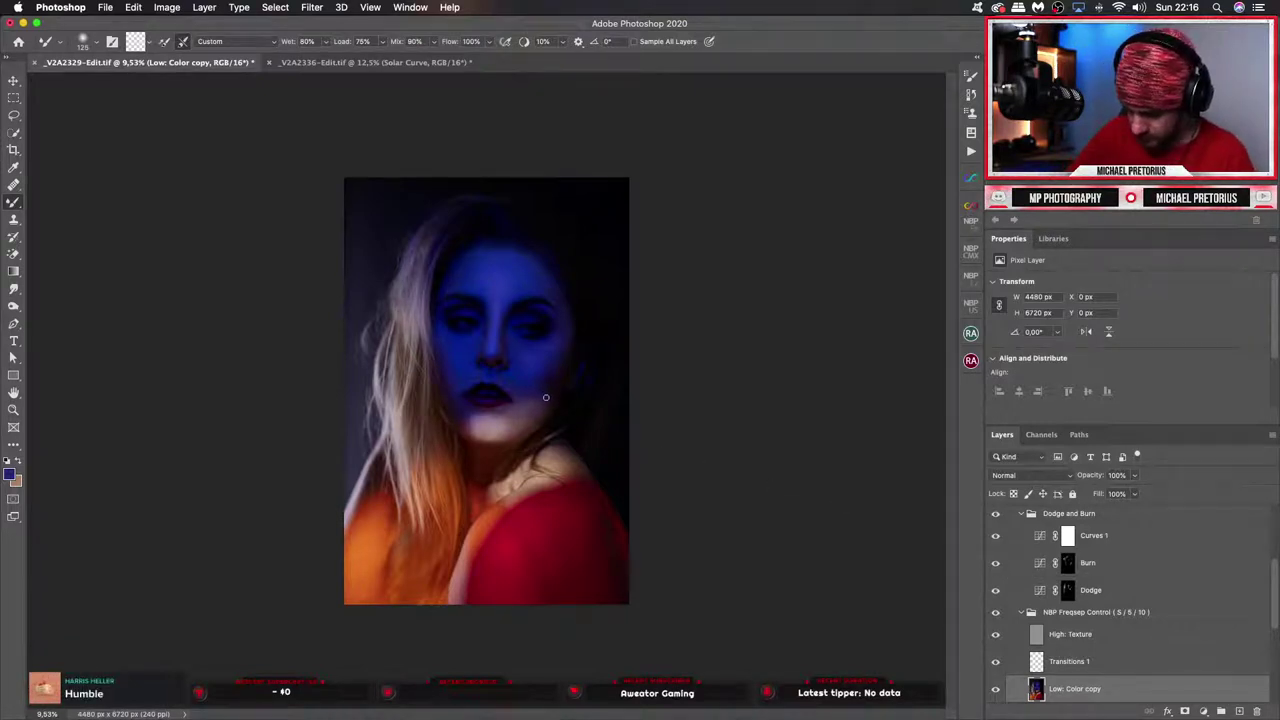
key(bracketright)
key(bracketright)
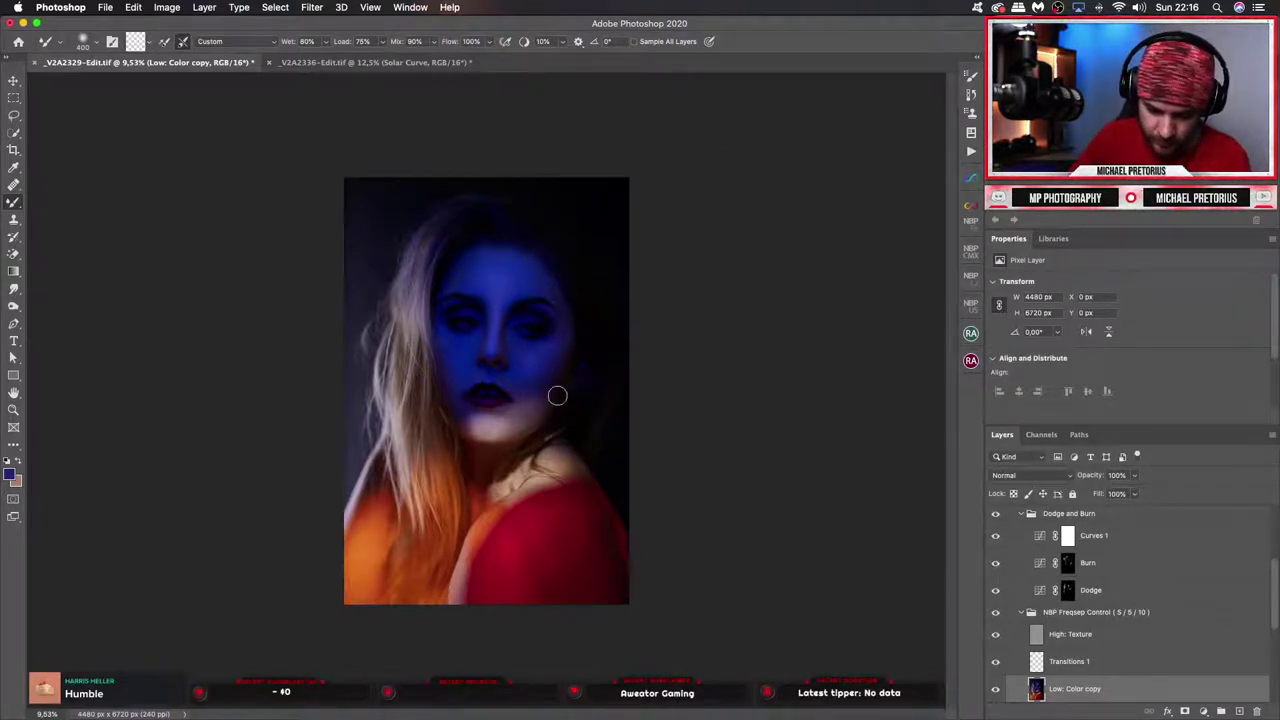
key(z)
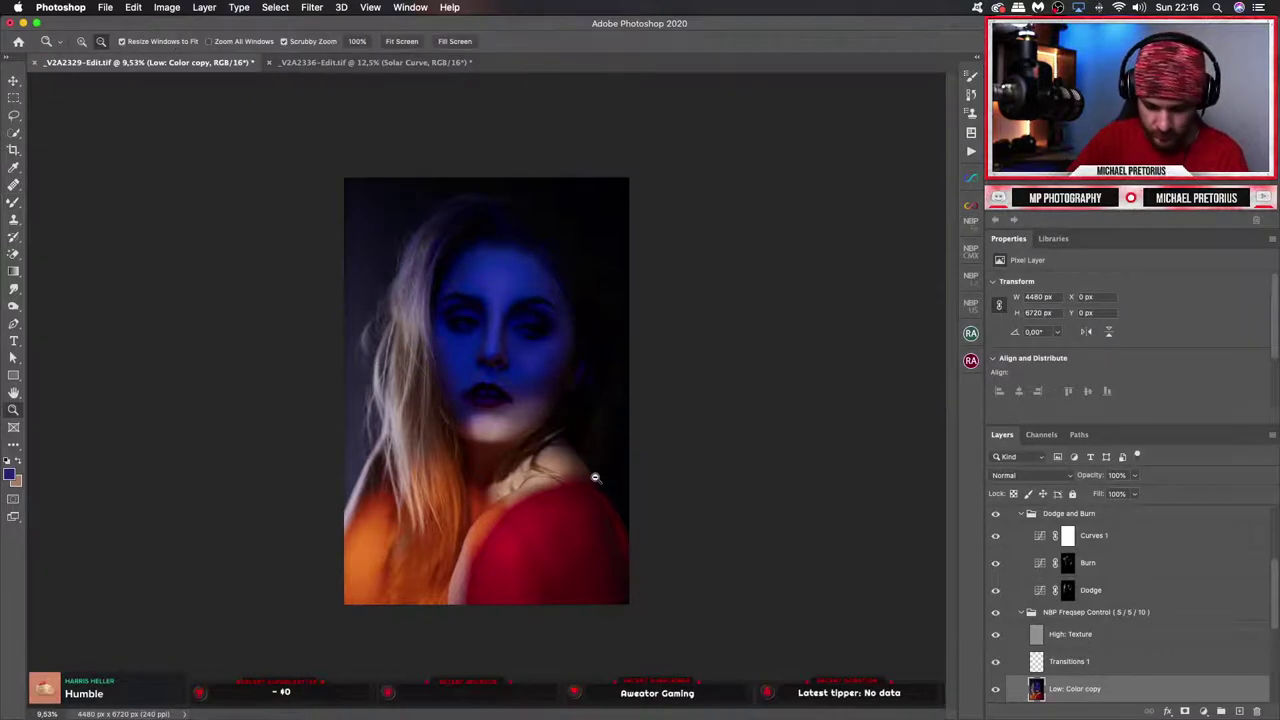
mouse_move(594, 477)
mouse_down()
mouse_move(561, 483)
mouse_move(598, 472)
mouse_up()
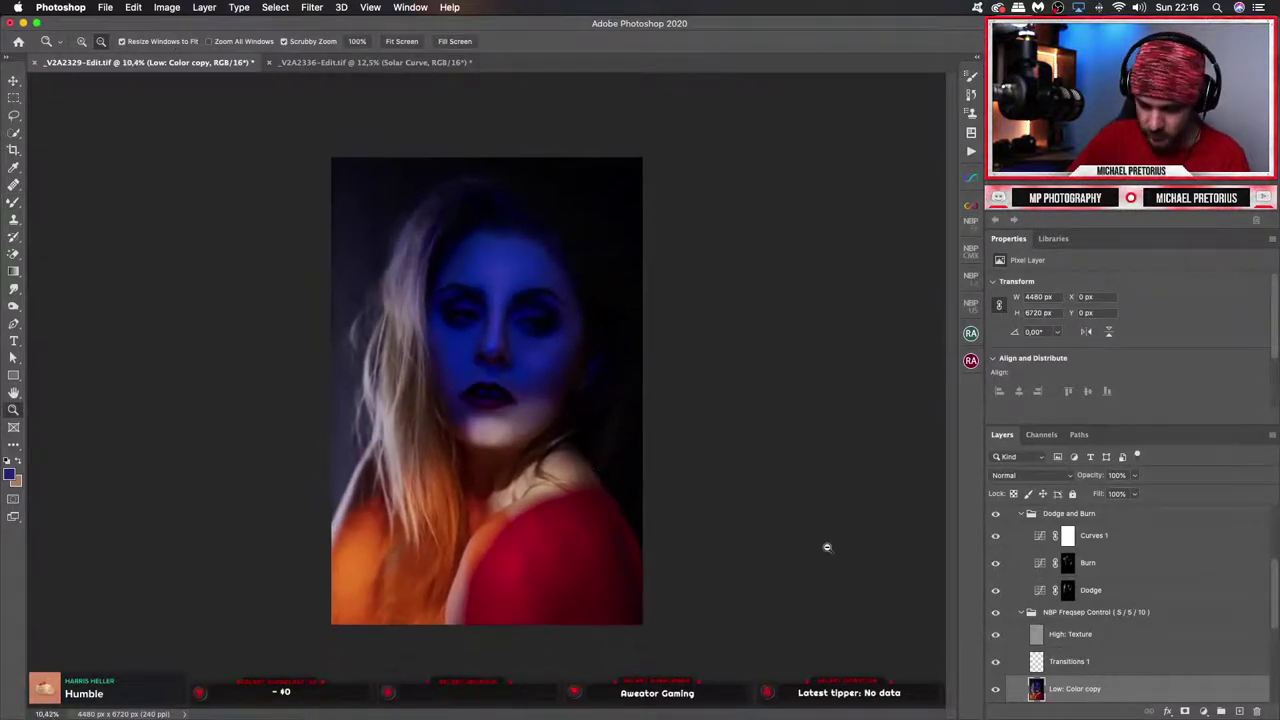
Toggle the brightness check group to compare, leaving it visible.
scroll(1276, 597, up, 1)
scroll(1276, 590, up, 1)
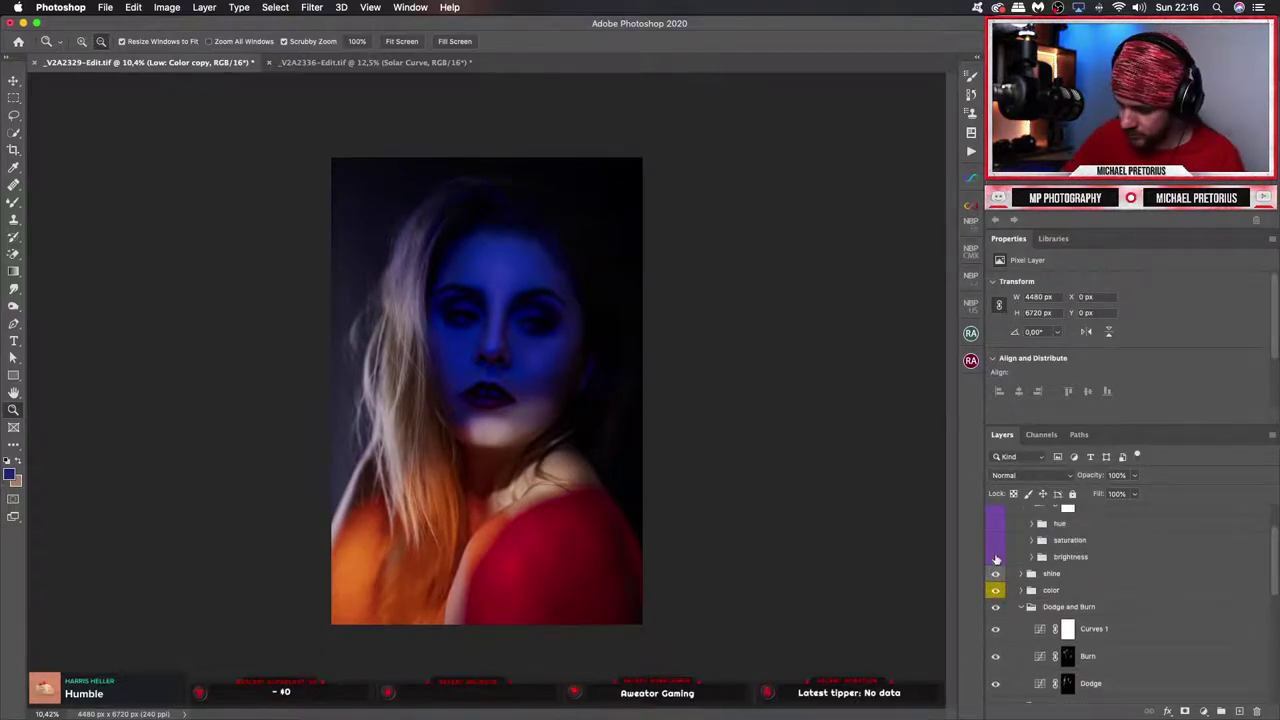
click(996, 557)
click(997, 558)
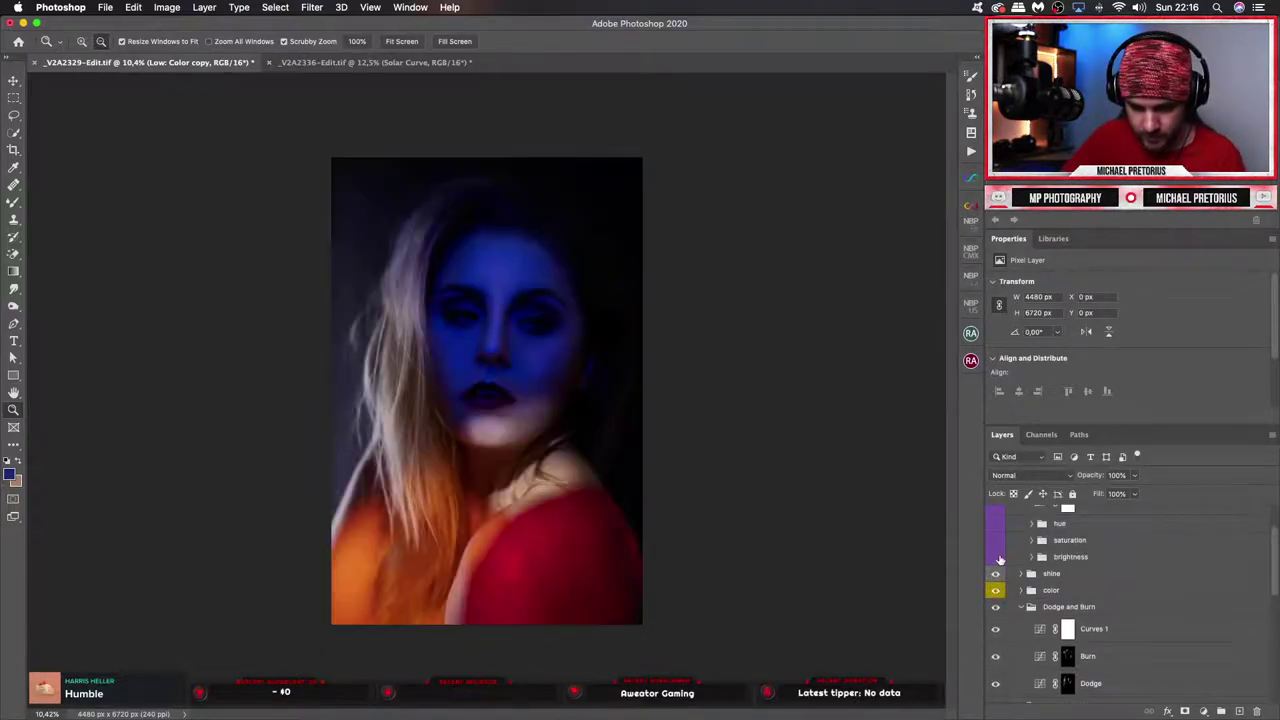
click(997, 558)
click(997, 558)
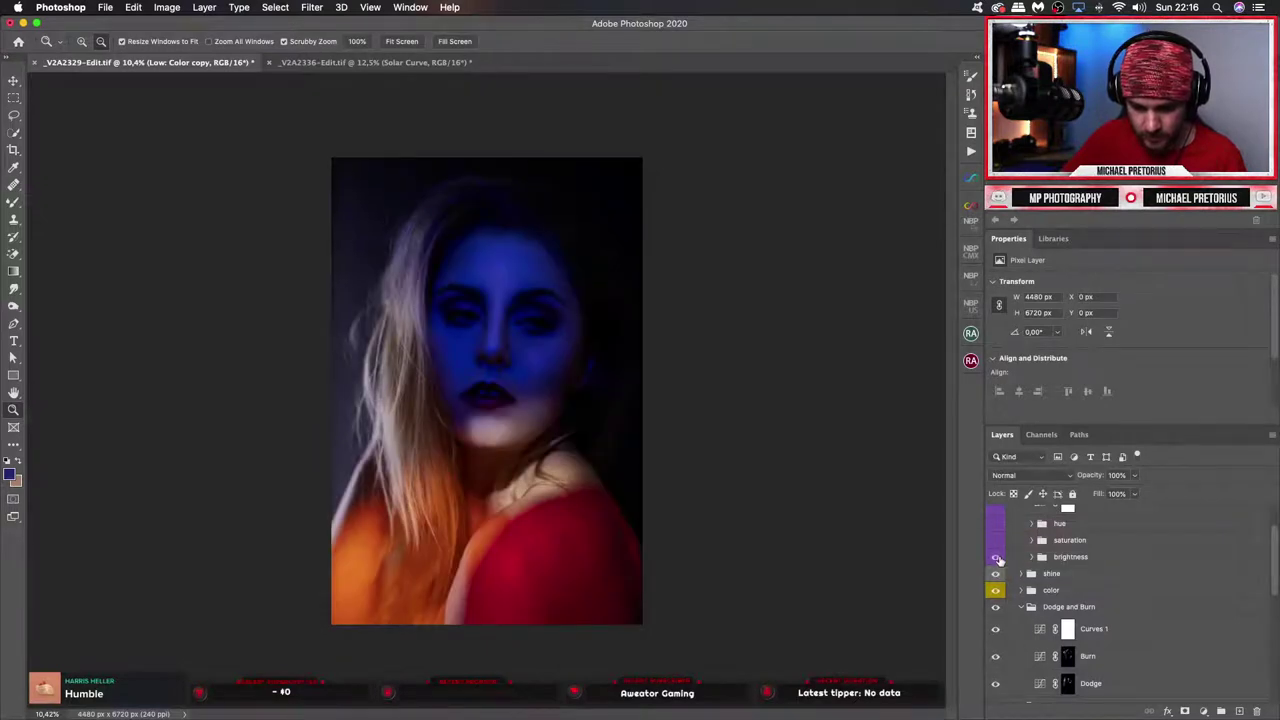
click(997, 558)
Add a Curves 2 adjustment above Curves 1 and raise its curve to brighten the greyscale view.
click(1118, 632)
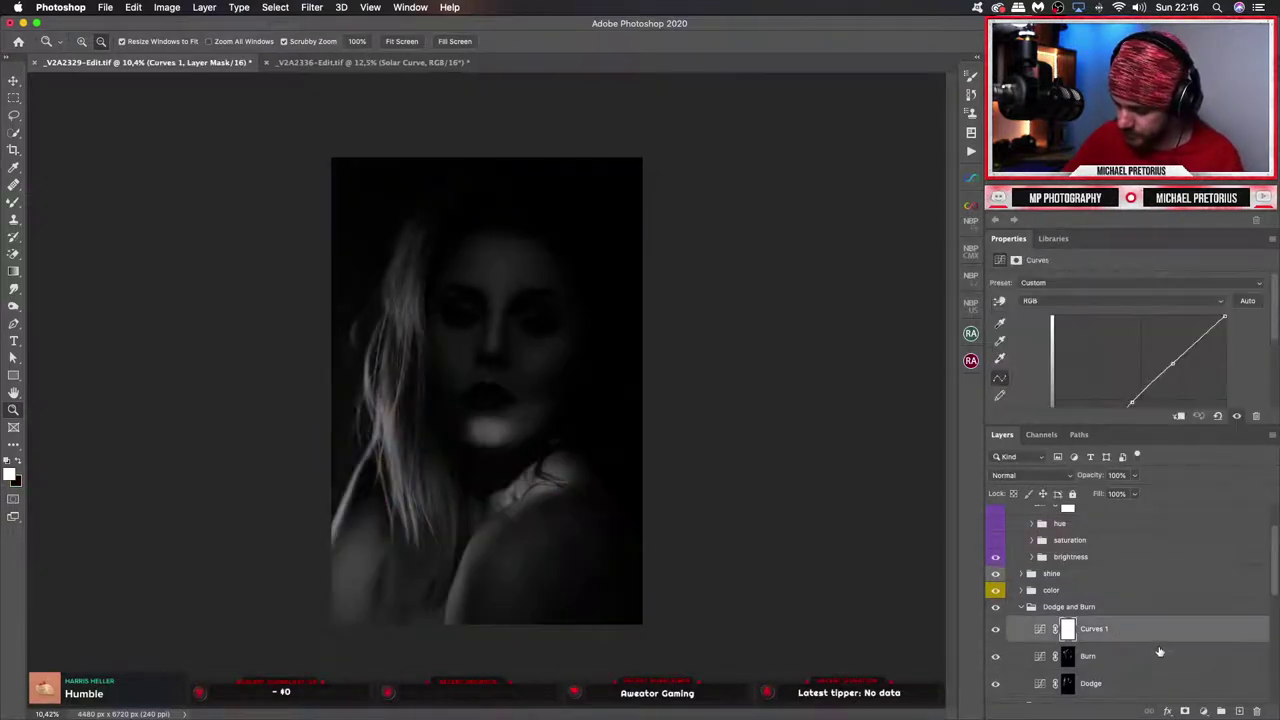
click(1203, 711)
click(1195, 522)
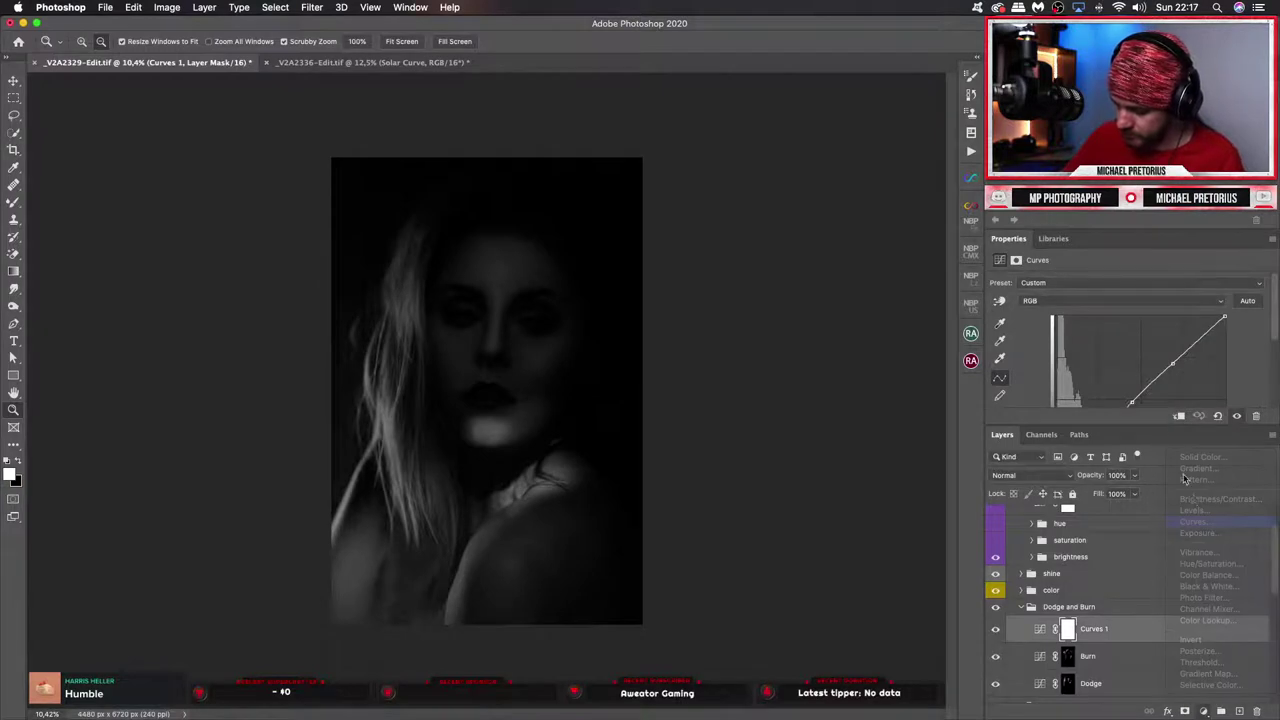
drag(1142, 394, 1123, 366)
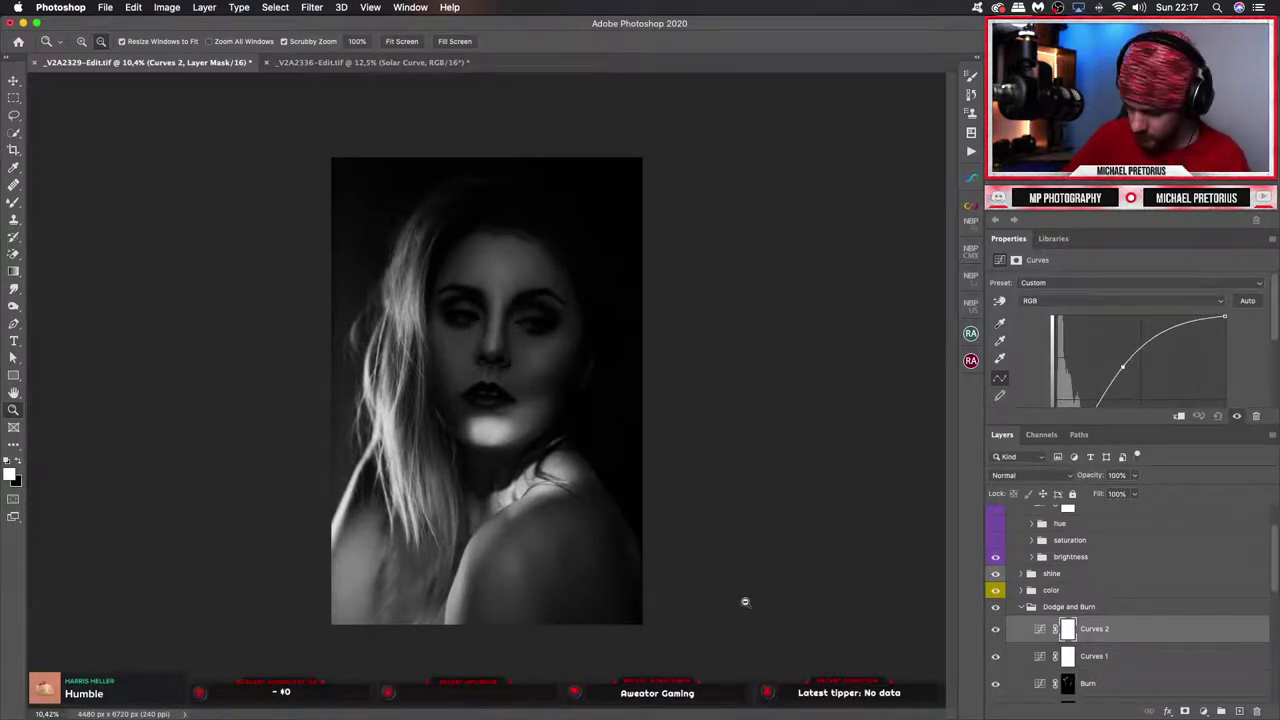
scroll(1276, 566, down, 5)
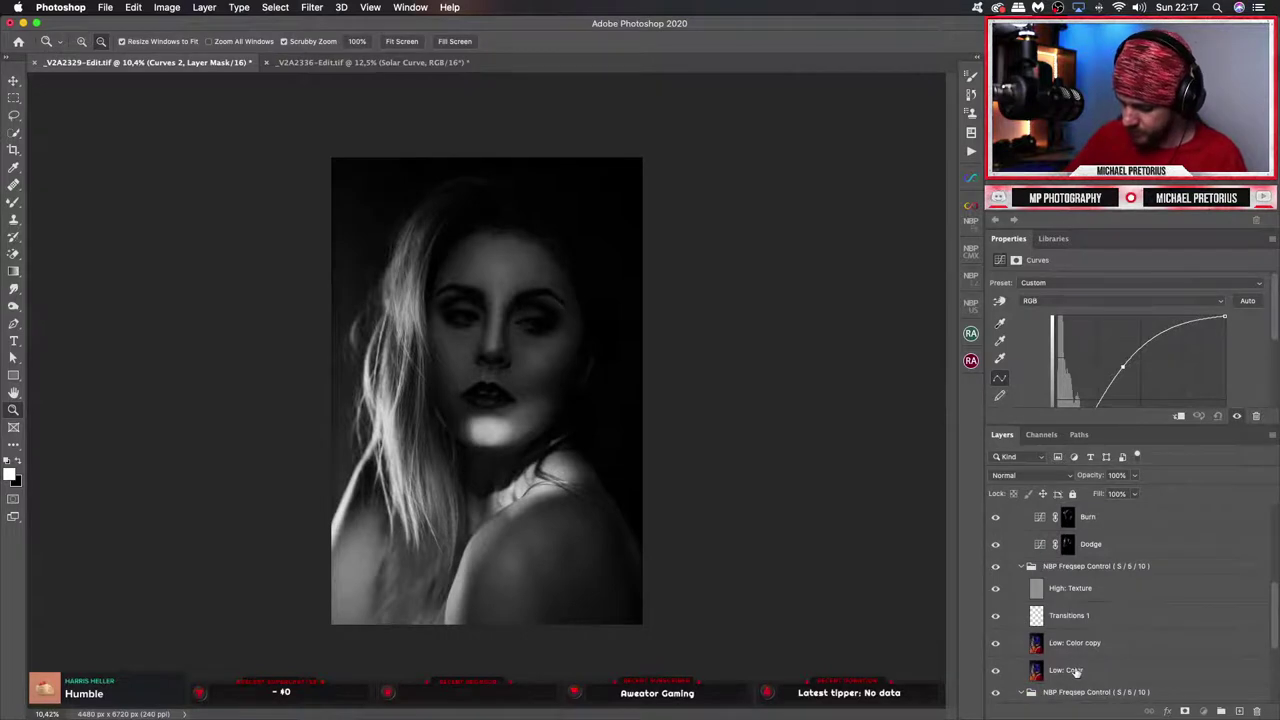
Select the Low: Color copy layer and reduce the Mixer Brush from 350 to about 300 for blending.
click(1075, 665)
click(1081, 649)
key(b)
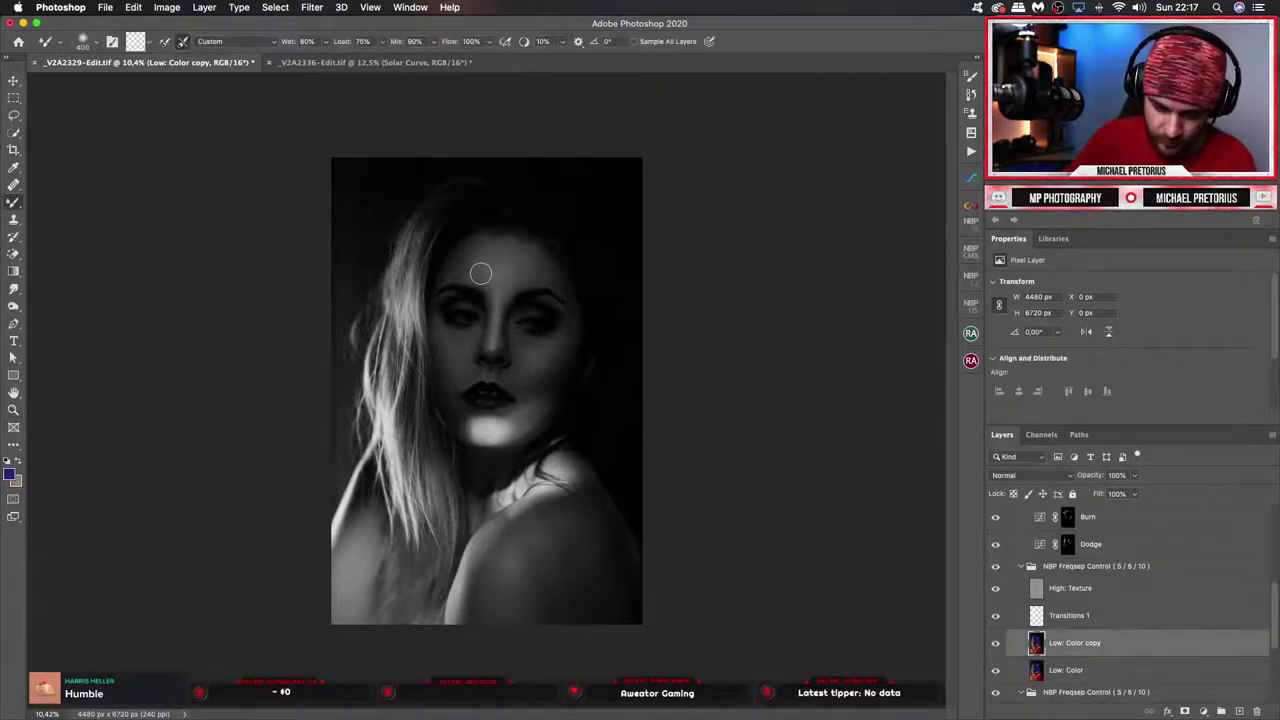
key(bracketleft)
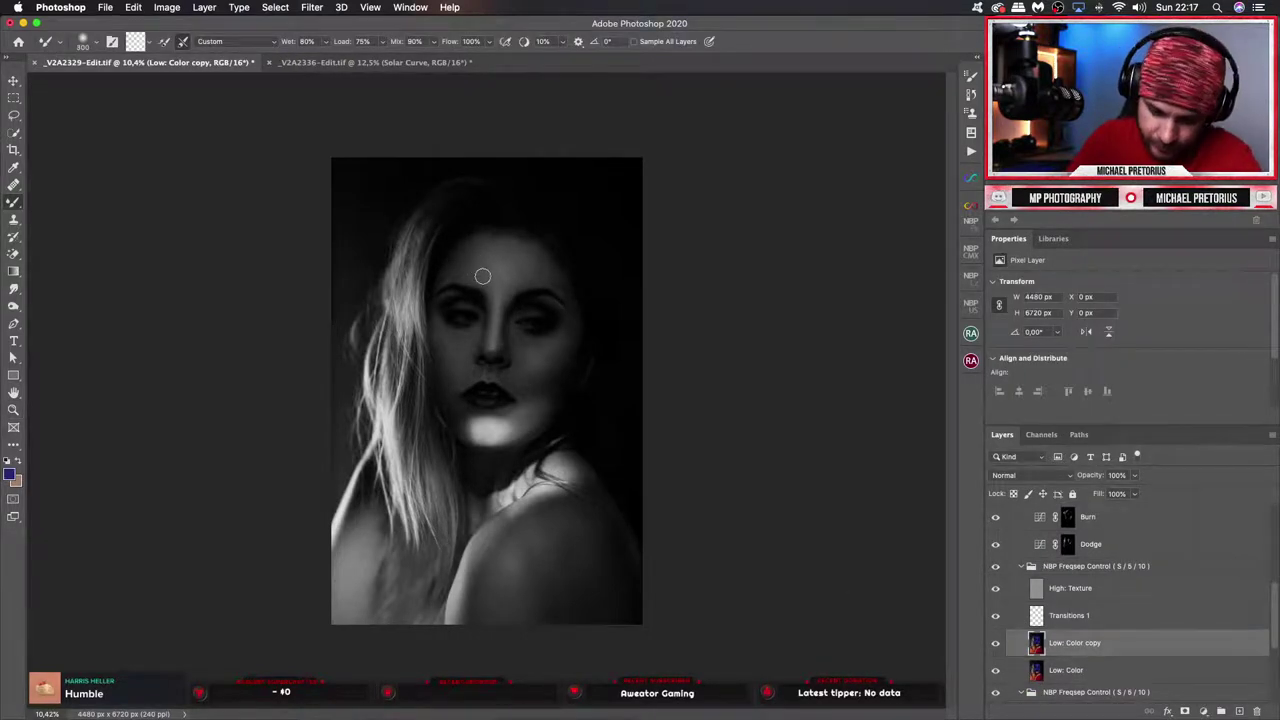
key(bracketright)
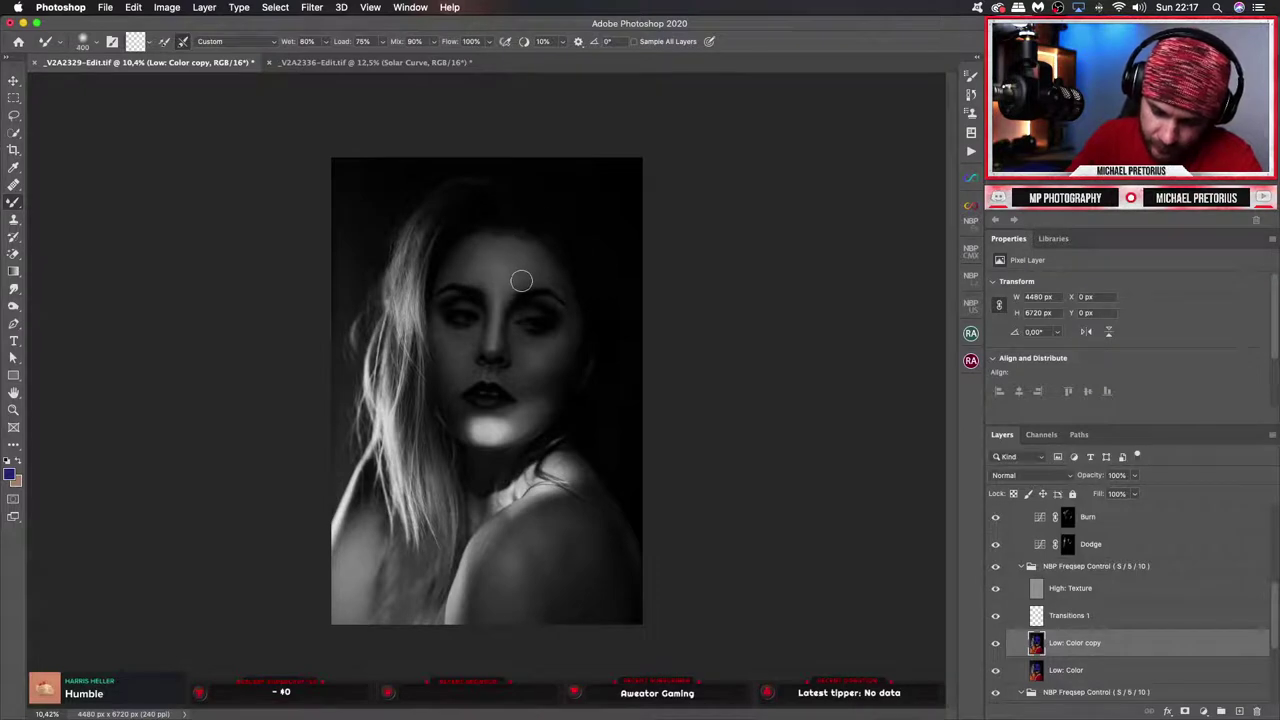
key(bracketleft)
key(bracketleft)
key(bracketleft)
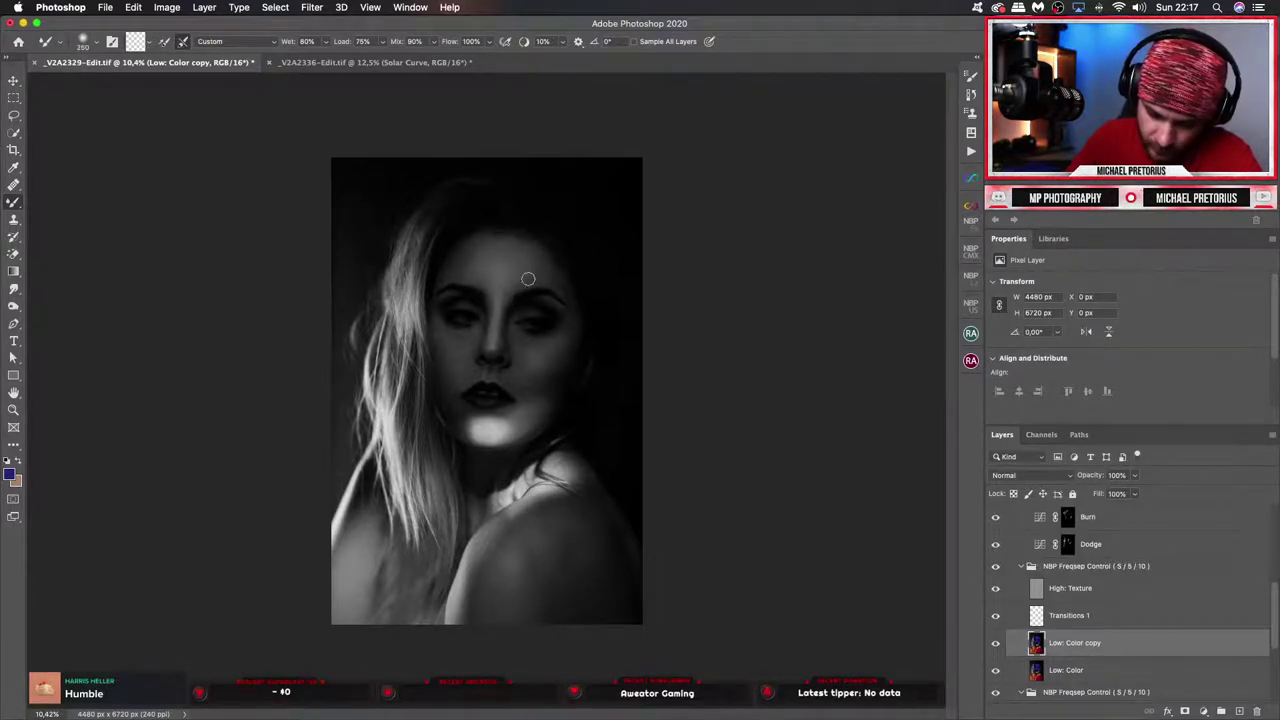
key(bracketright)
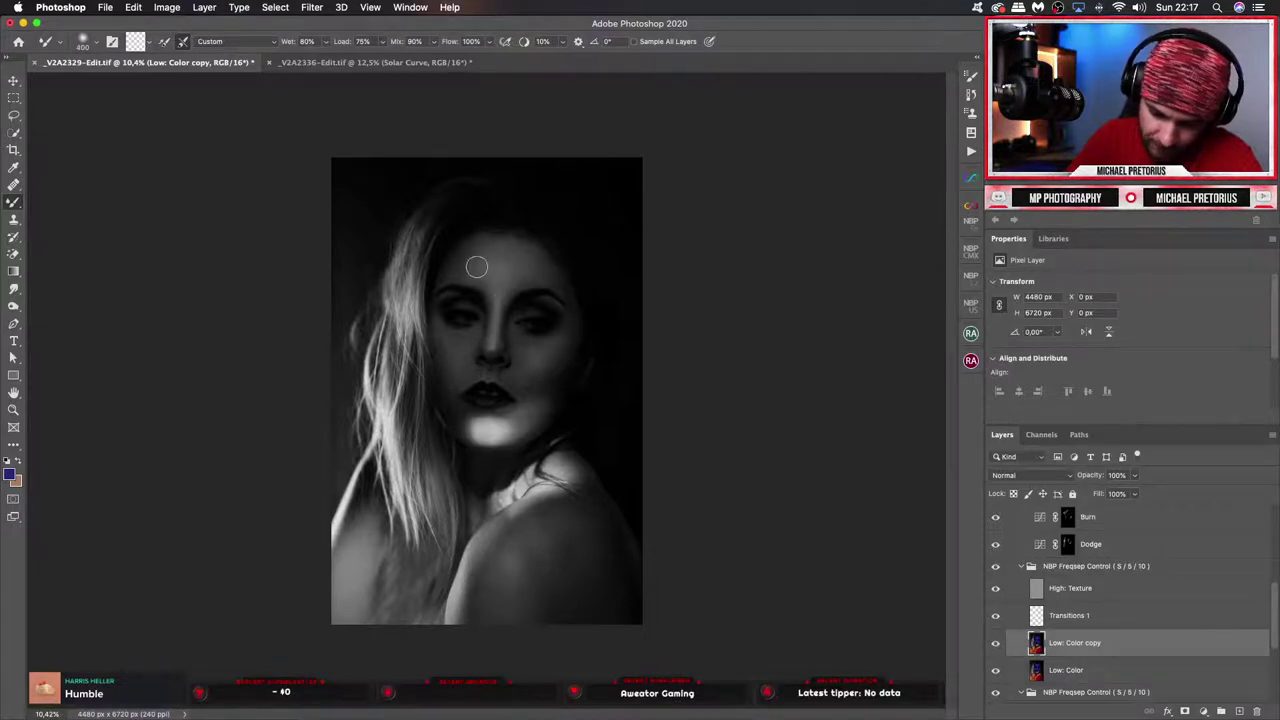
key(bracketleft)
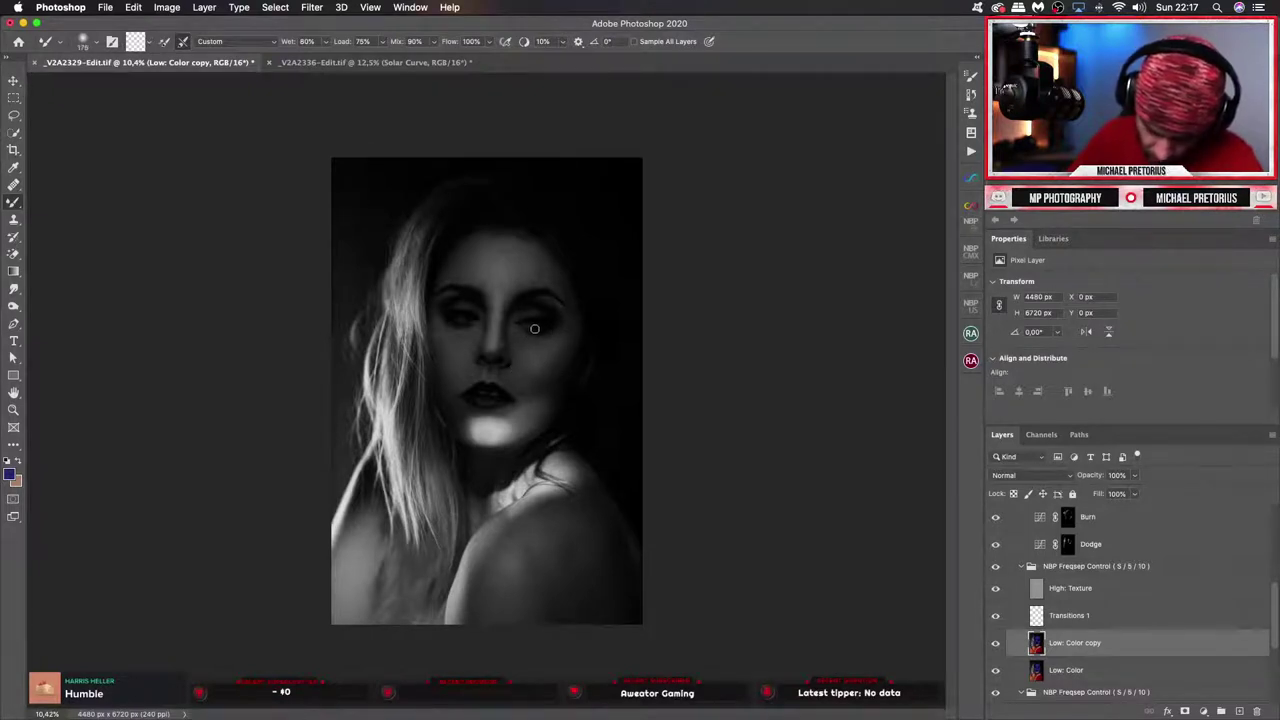
Remove the Curves 2 layer and zoom out to view the whole colour portrait.
scroll(1228, 550, up, 5)
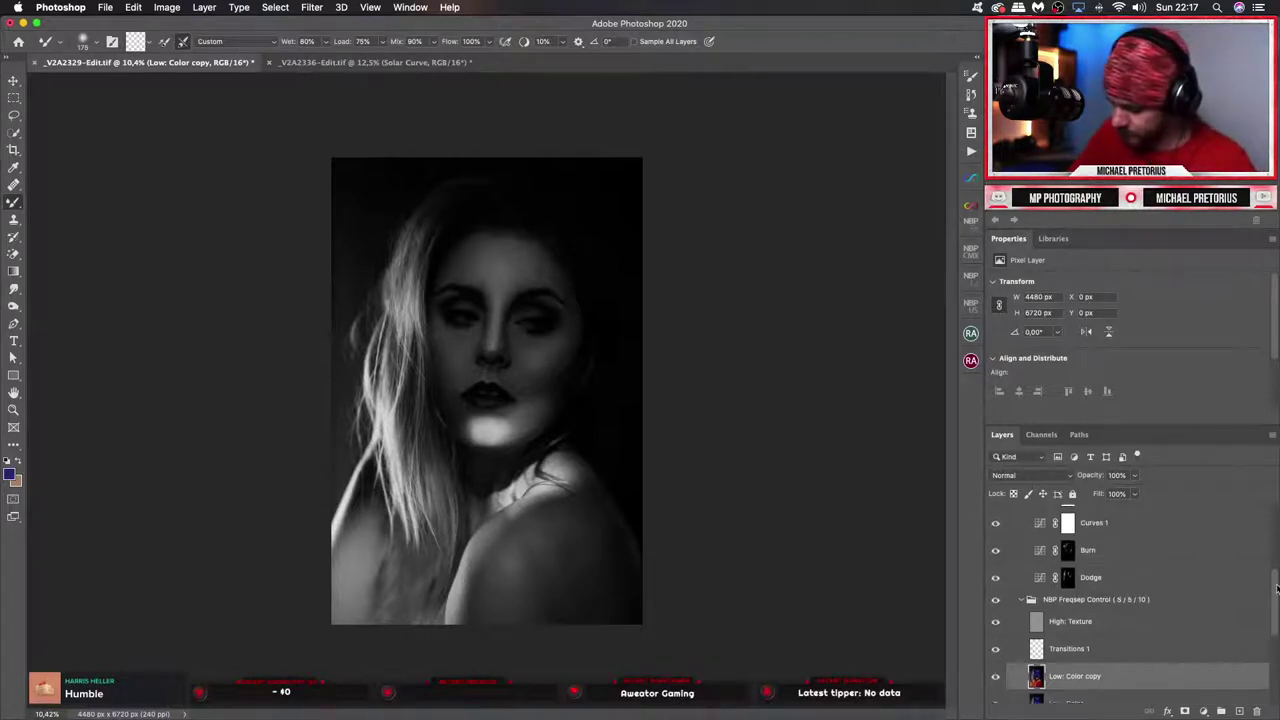
click(996, 556)
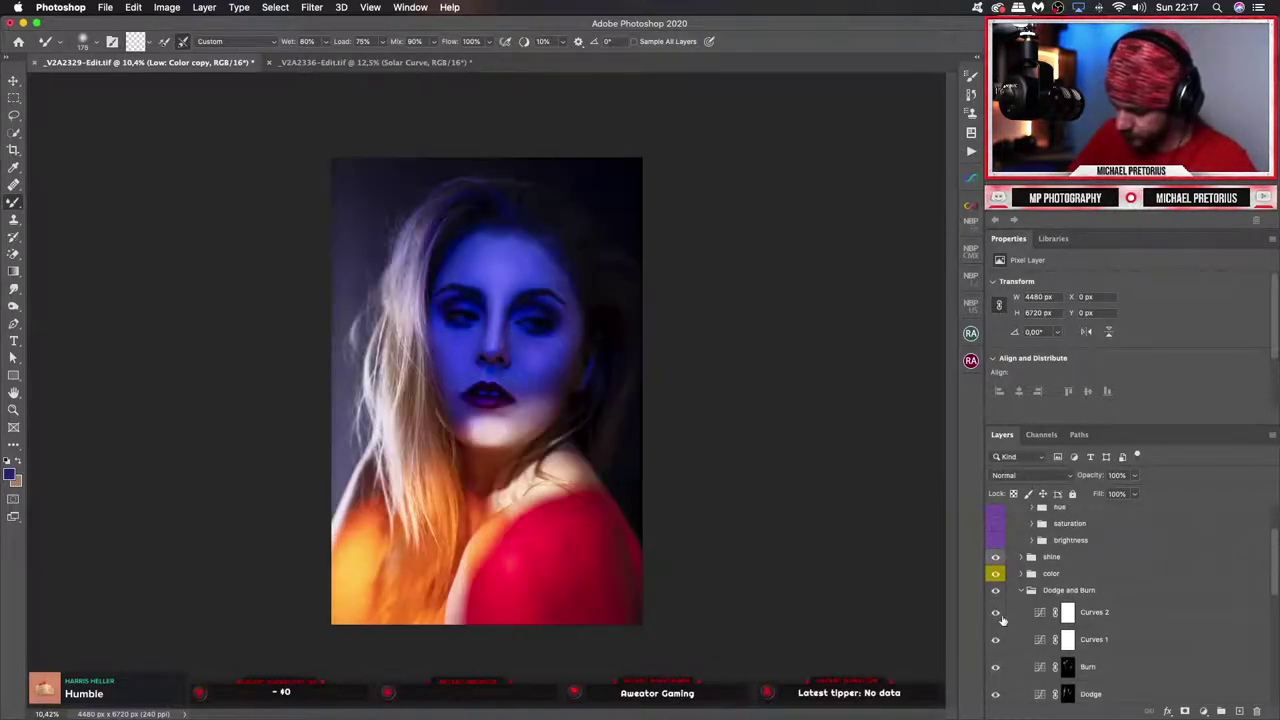
click(995, 612)
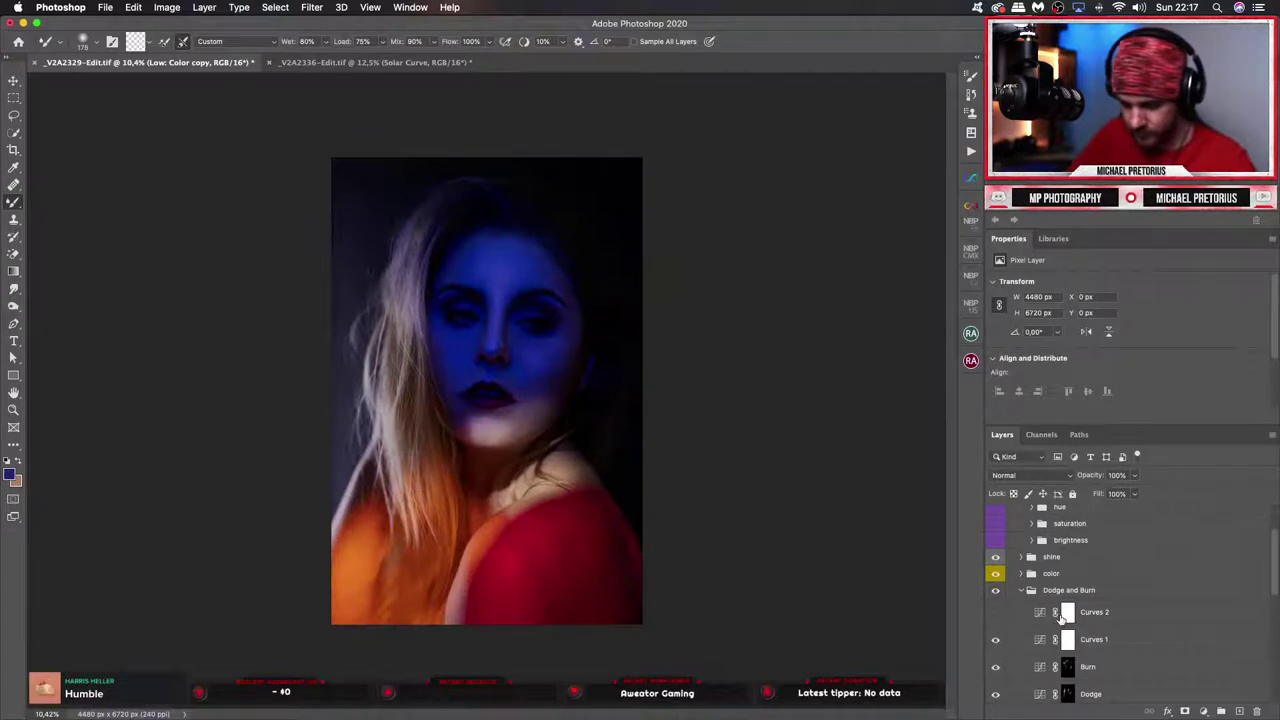
click(1135, 617)
key(BackSpace)
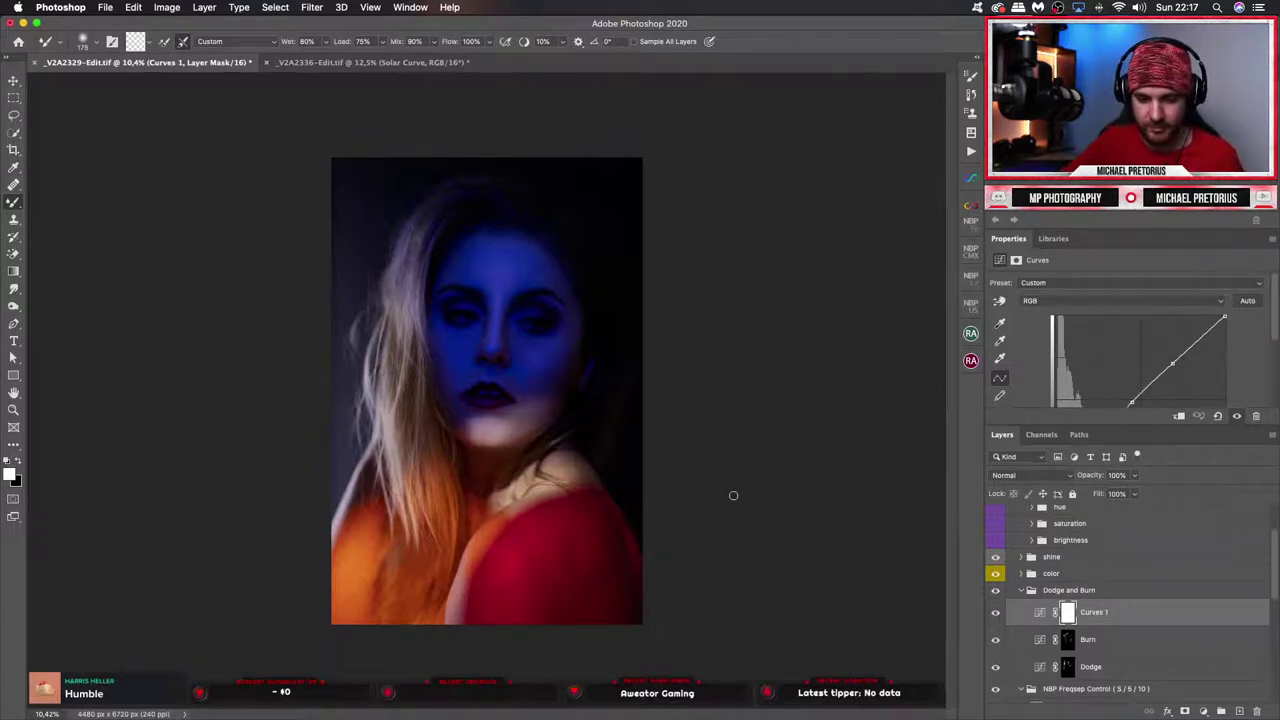
key(z)
mouse_move(643, 531)
mouse_down()
mouse_move(620, 534)
mouse_move(633, 539)
mouse_up()
drag(1275, 569, 1276, 678)
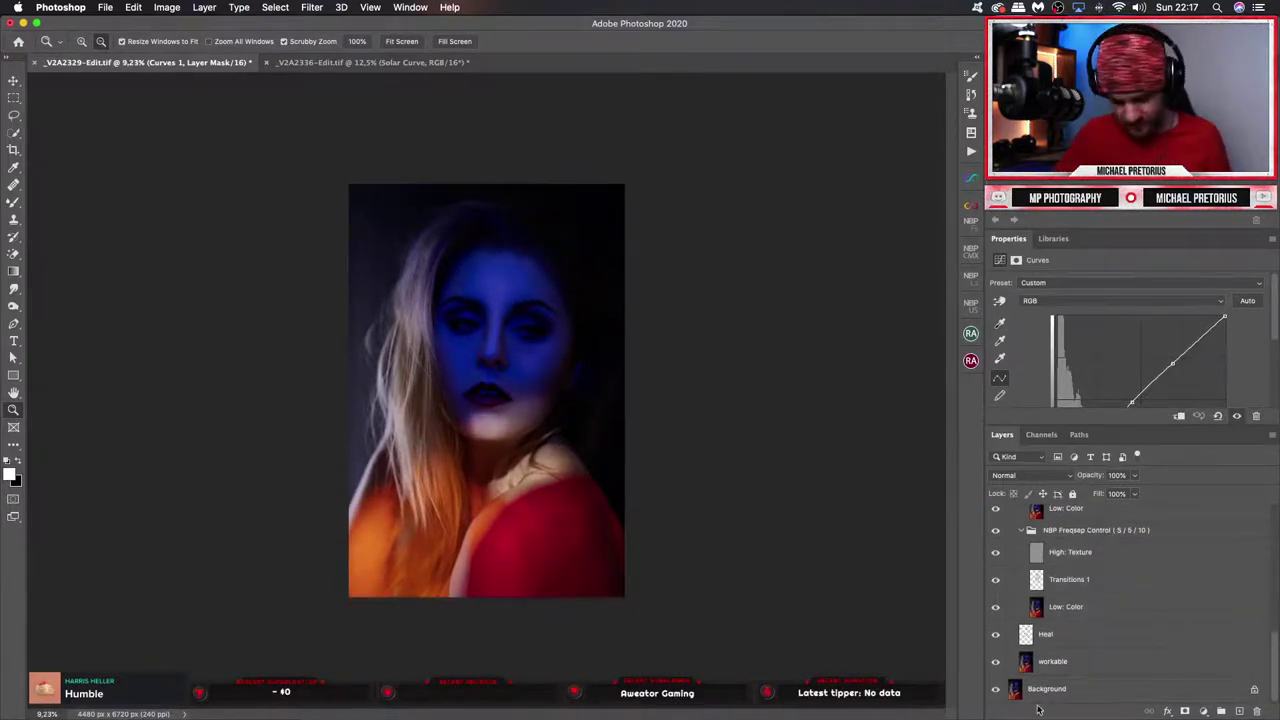
key(alt)
click(996, 690)
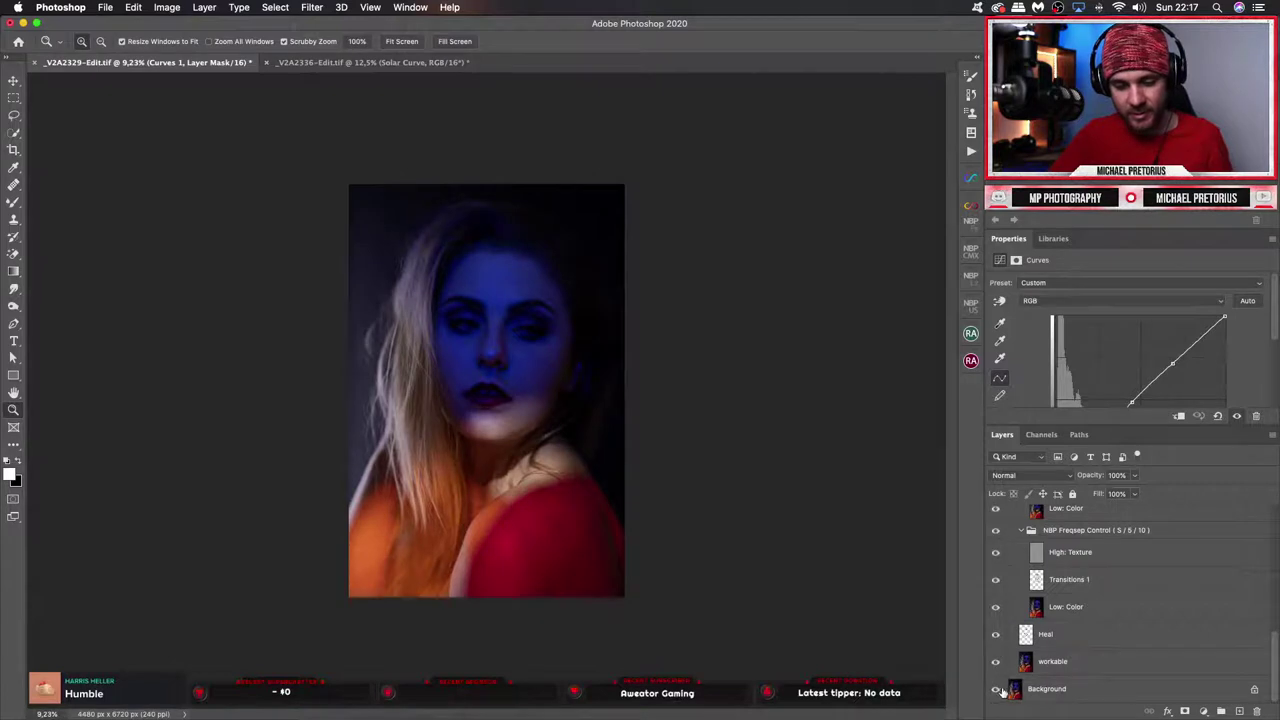
click(996, 690)
click(996, 690)
click(1002, 691)
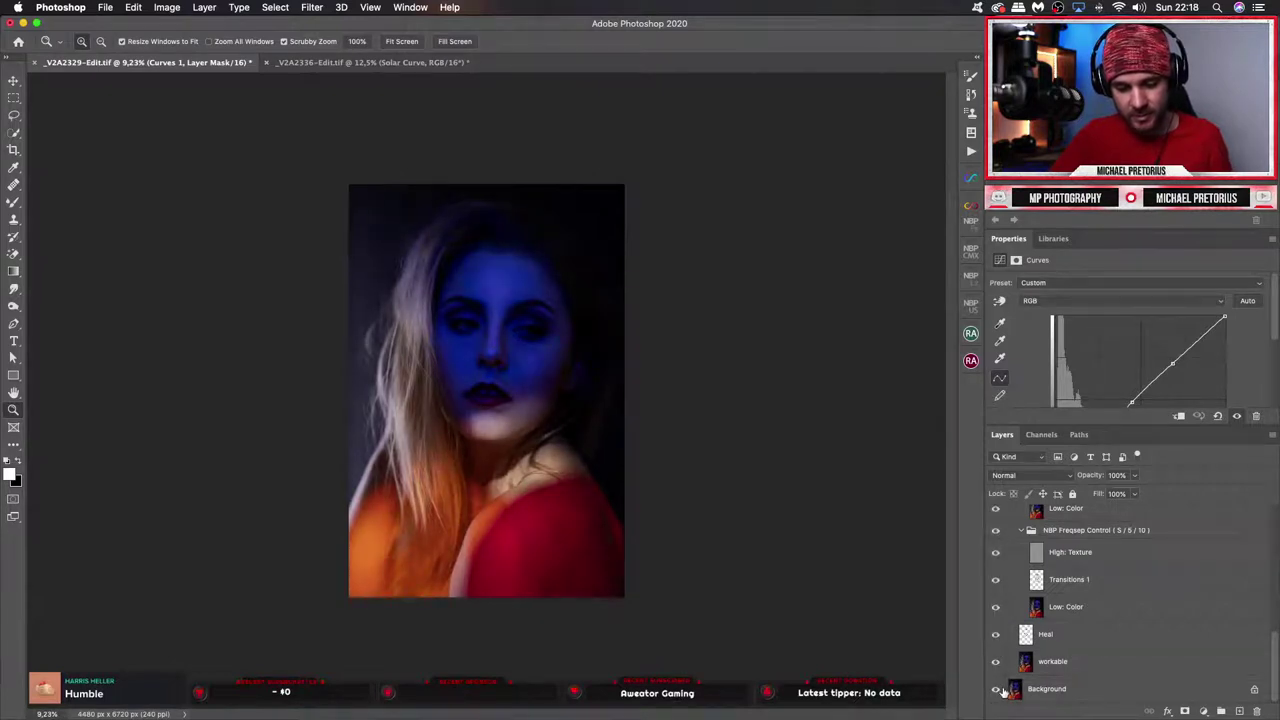
click(1002, 691)
click(1002, 691)
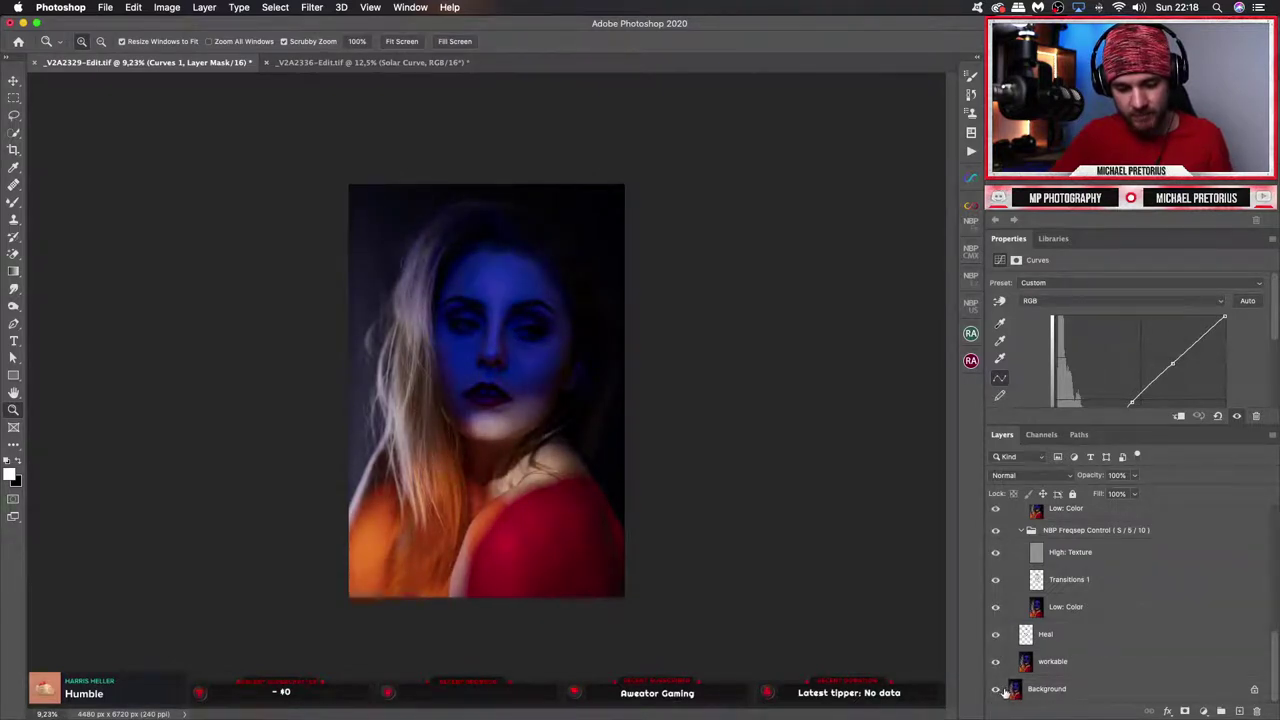
click(1002, 691)
click(1002, 691)
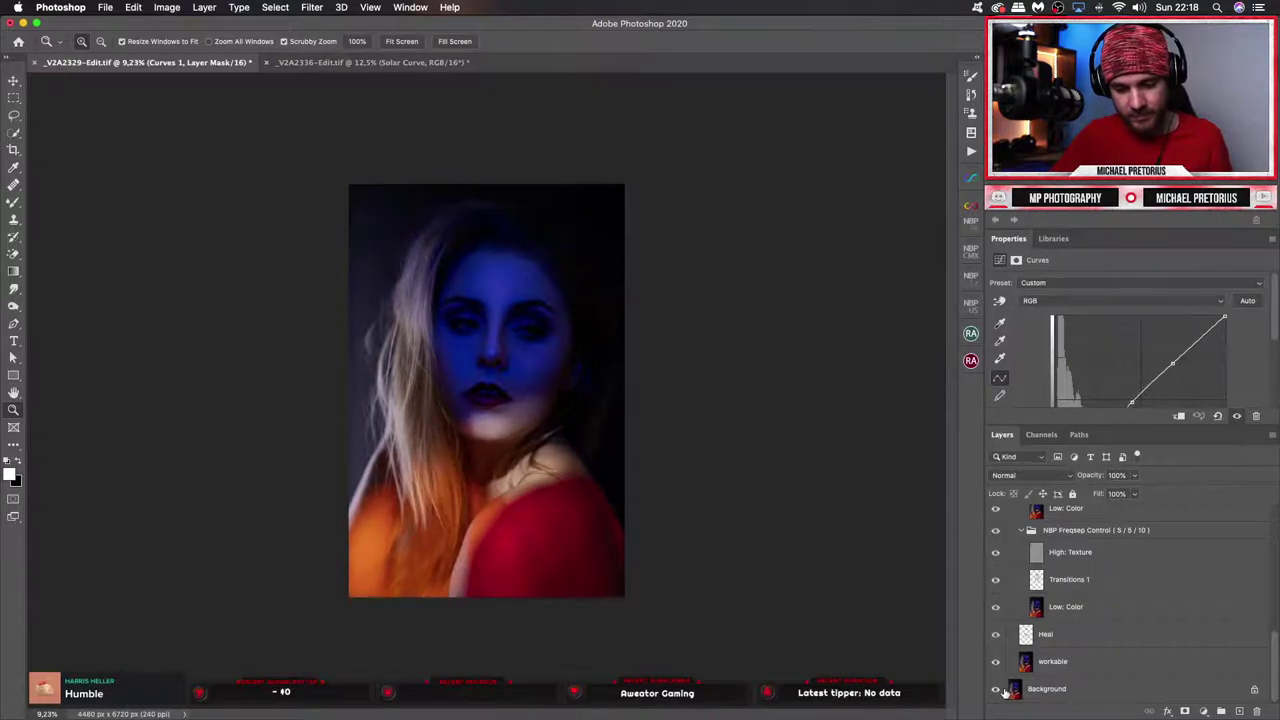
click(1002, 691)
click(1002, 691)
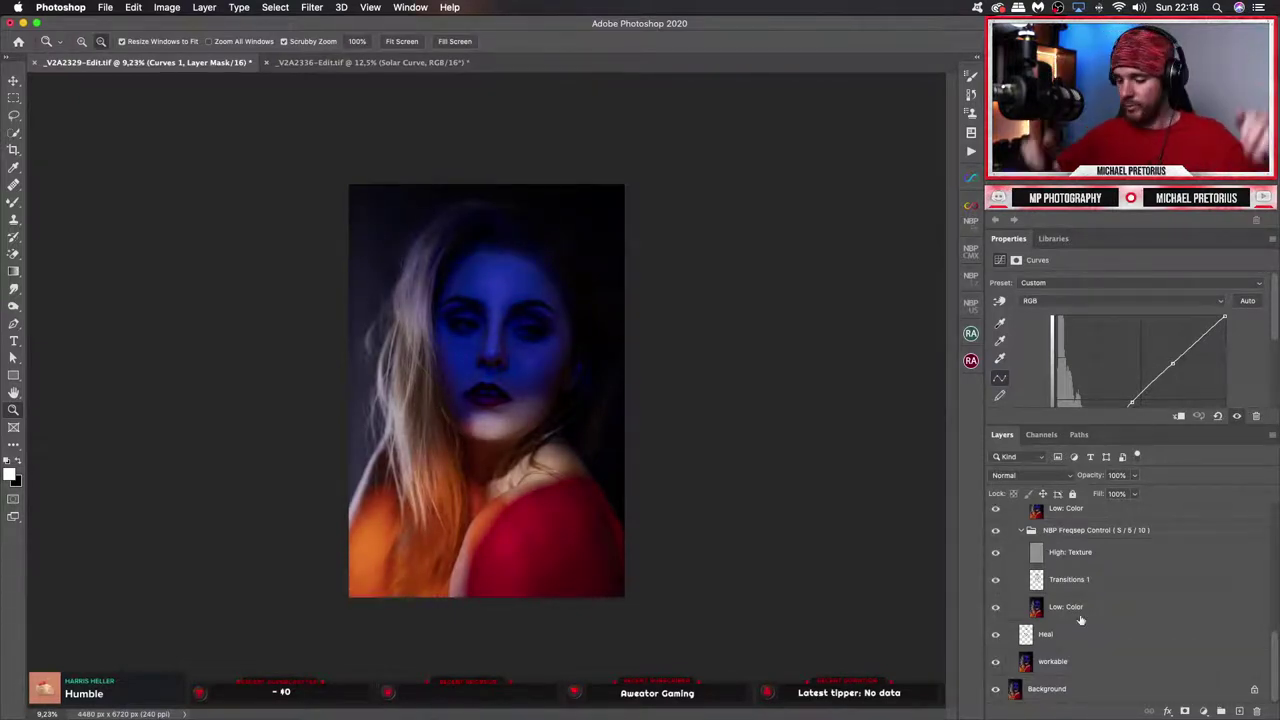
scroll(1276, 617, up, 2)
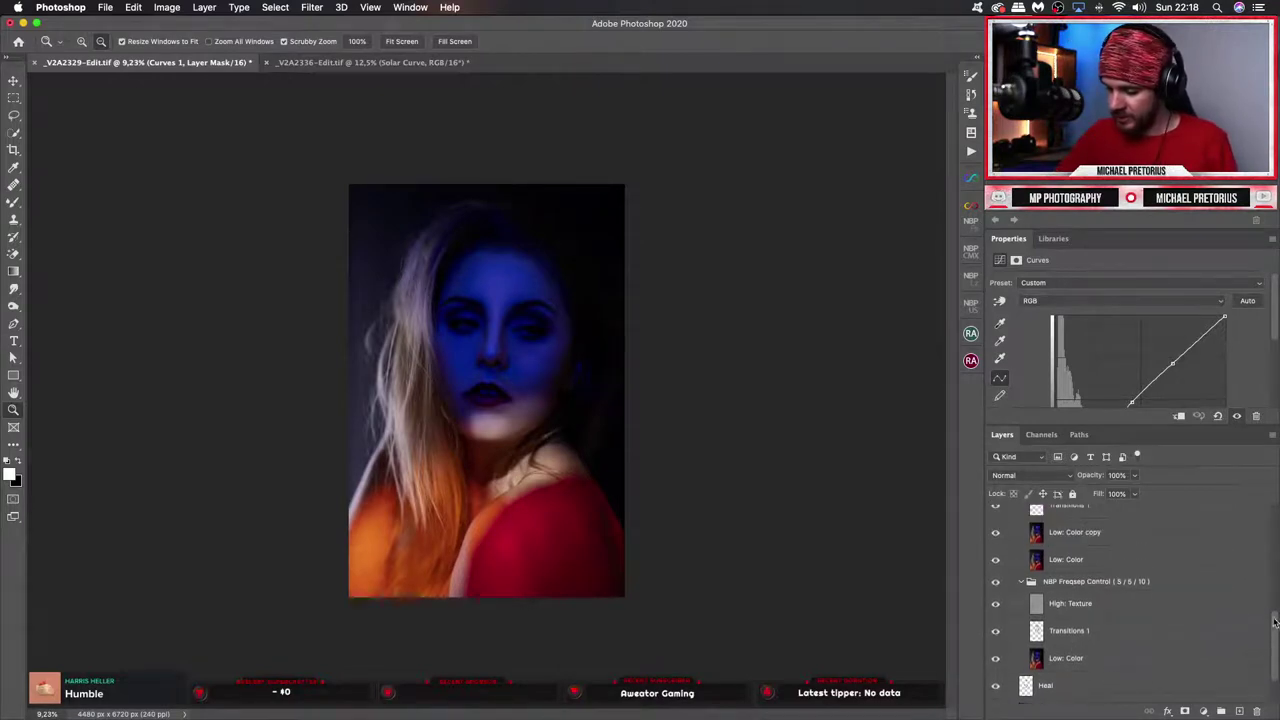
Drag the Low: Color copy layer's Opacity slider down to 80% in the Layers panel.
click(1147, 540)
drag(1136, 476, 1128, 492)
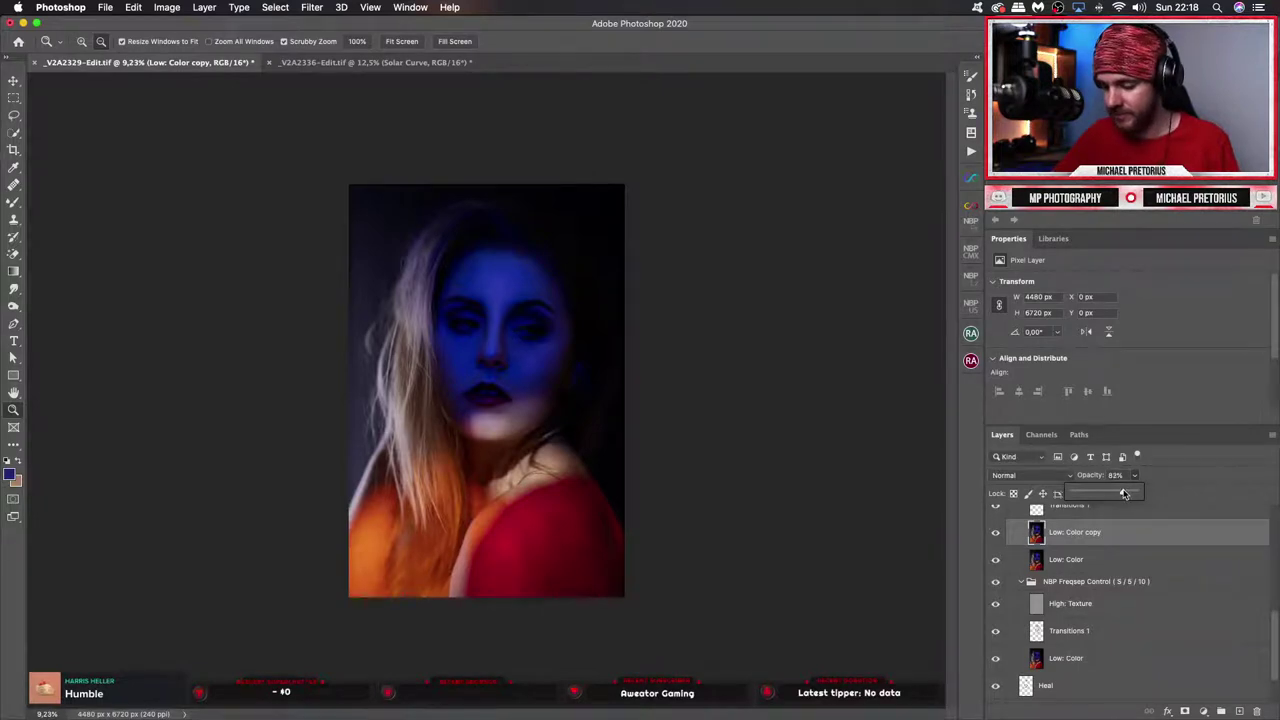
click(997, 537)
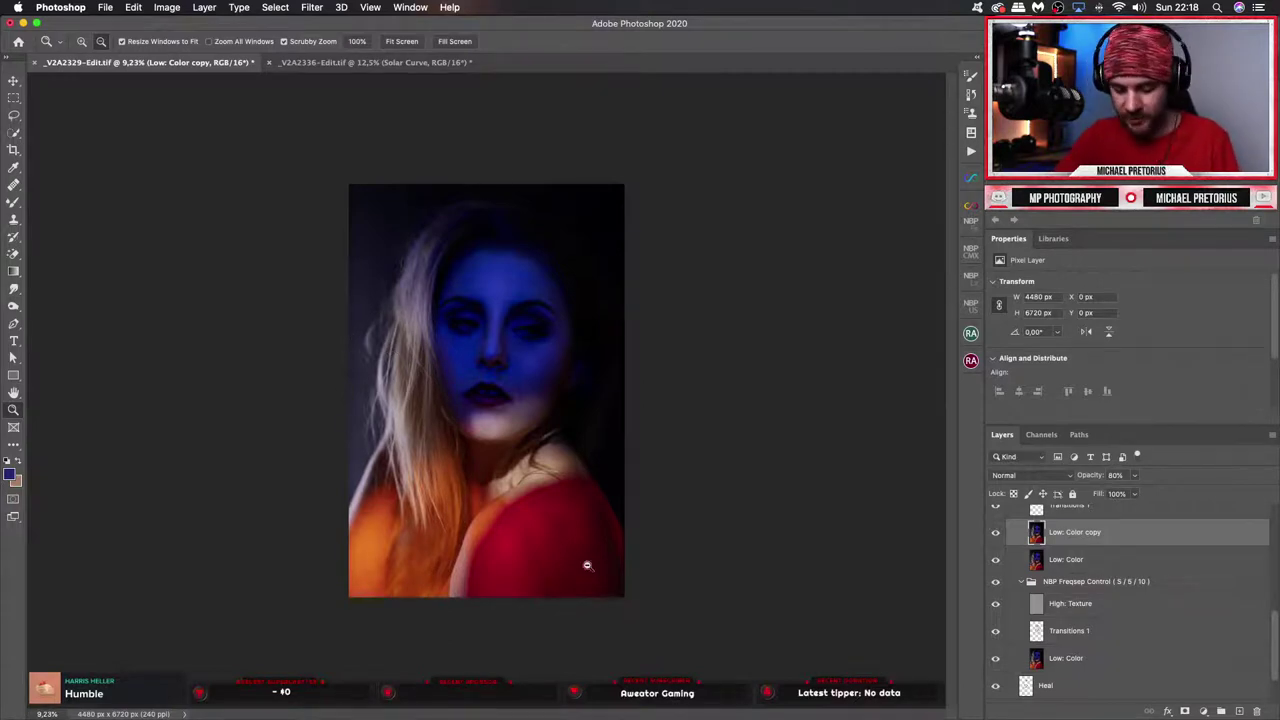
drag(1275, 614, 1276, 567)
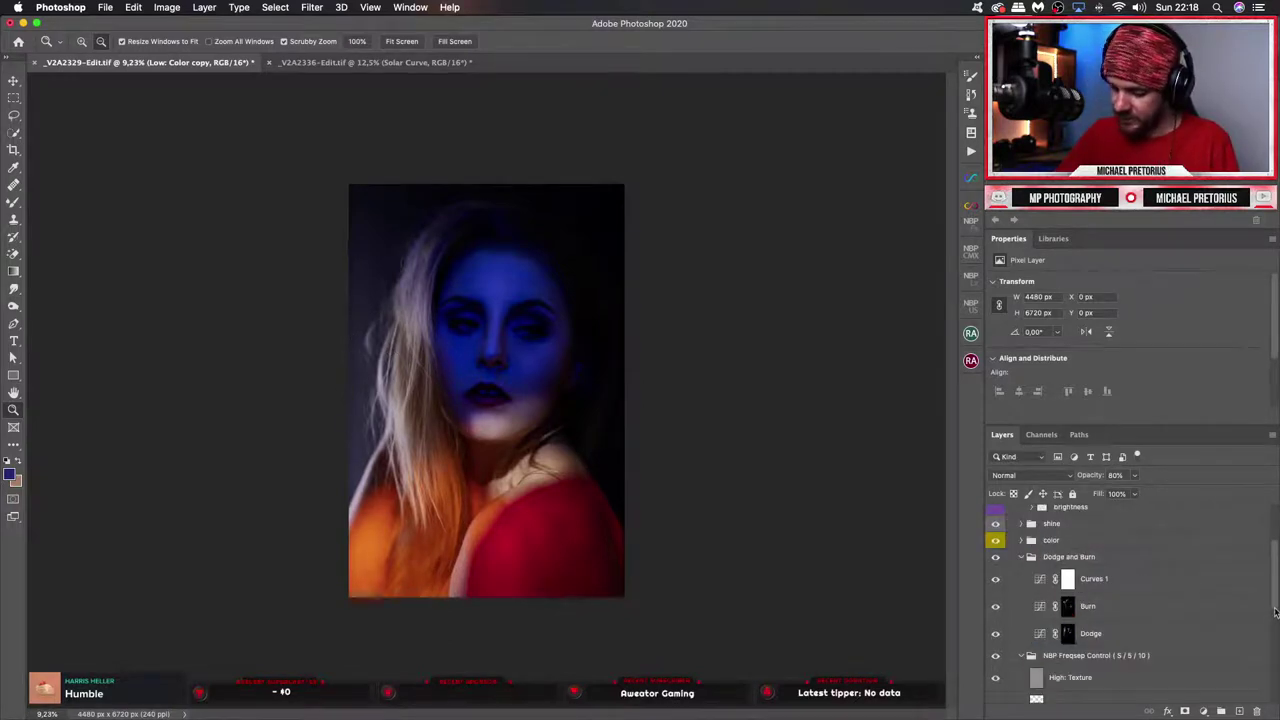
Run Magic Eyes from the Beauty Retouch panel to create the Magic Eyes | Enlighten group.
click(972, 332)
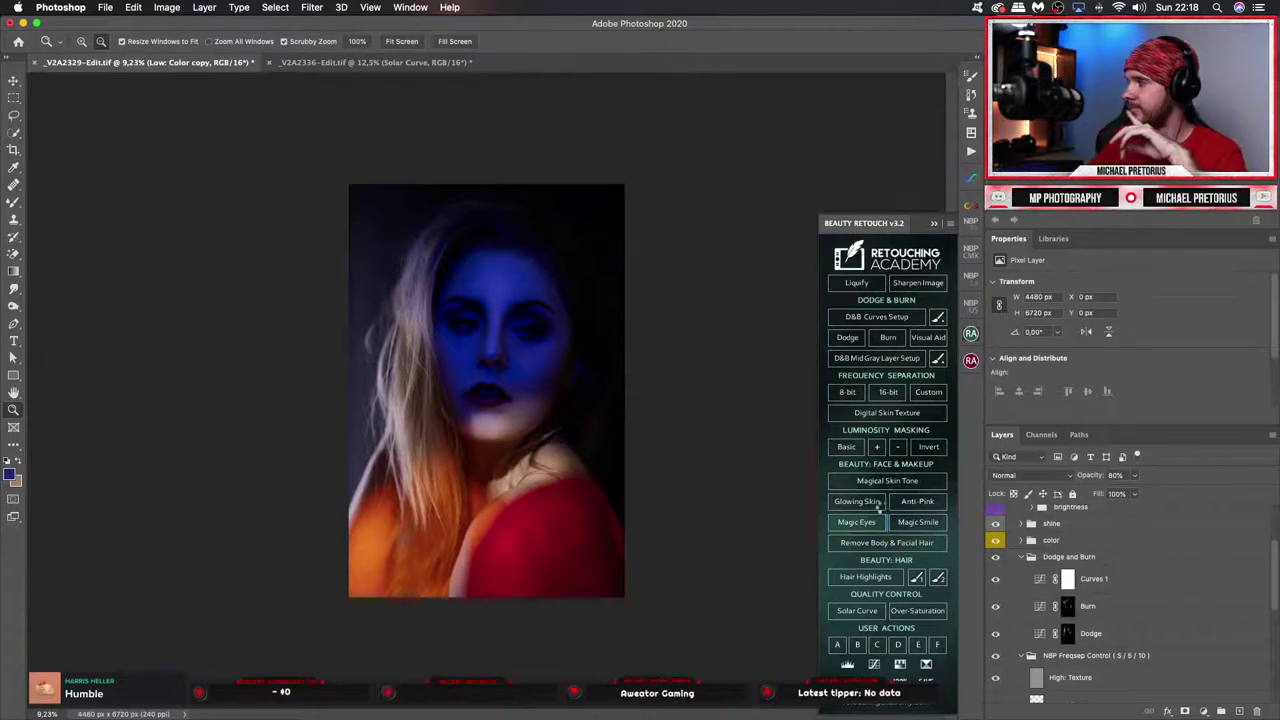
click(878, 504)
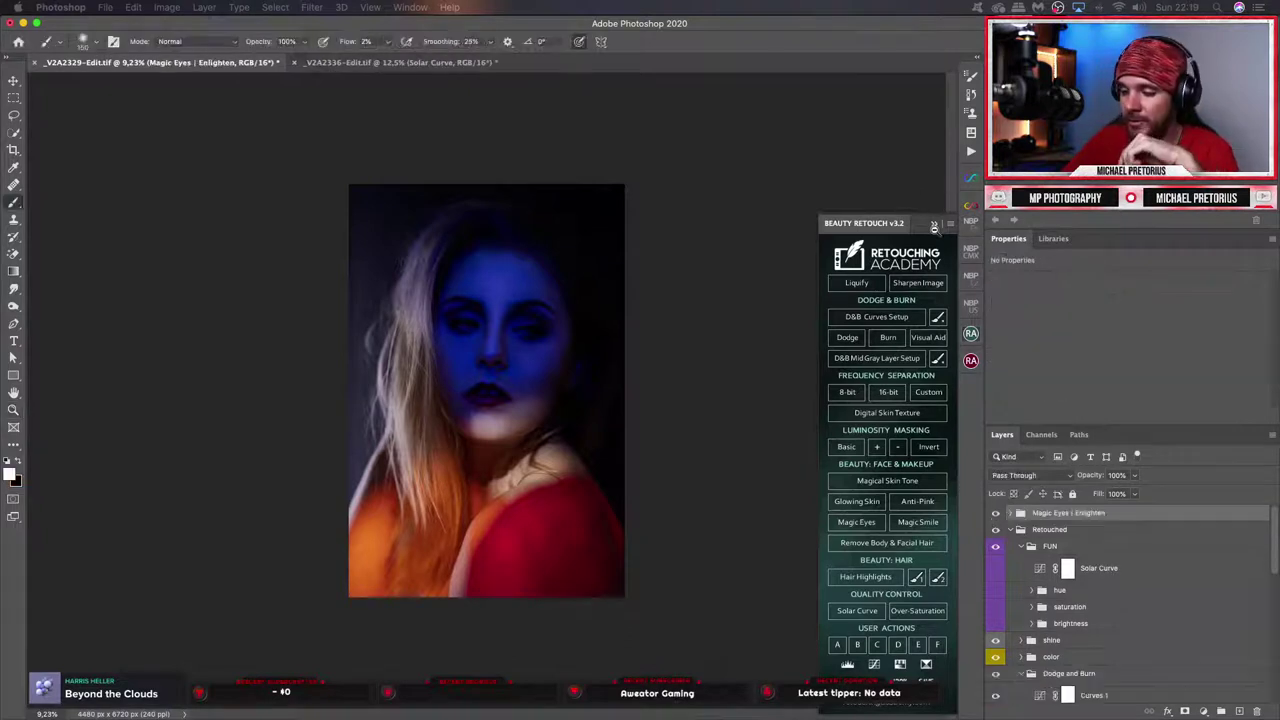
Select the Add Light layer in the Magic Eyes | Enlighten group and zoom in on the left eye.
click(936, 223)
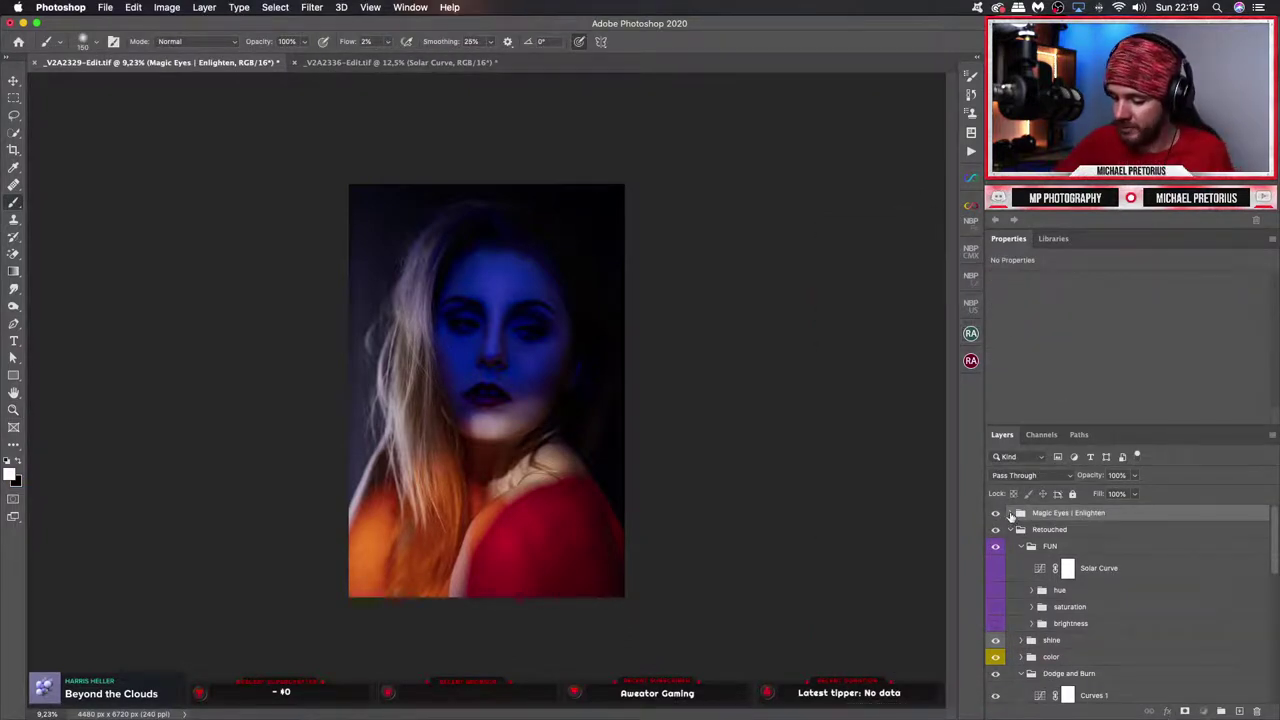
click(1011, 514)
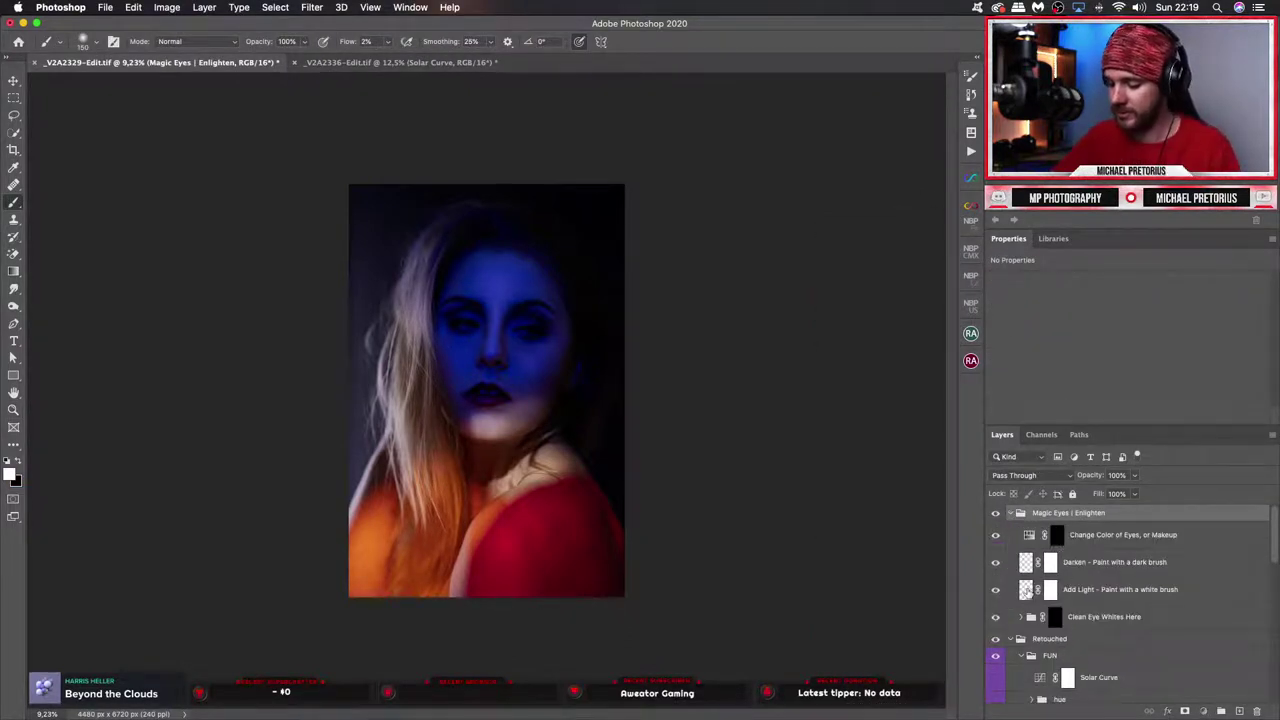
click(1027, 591)
key(z)
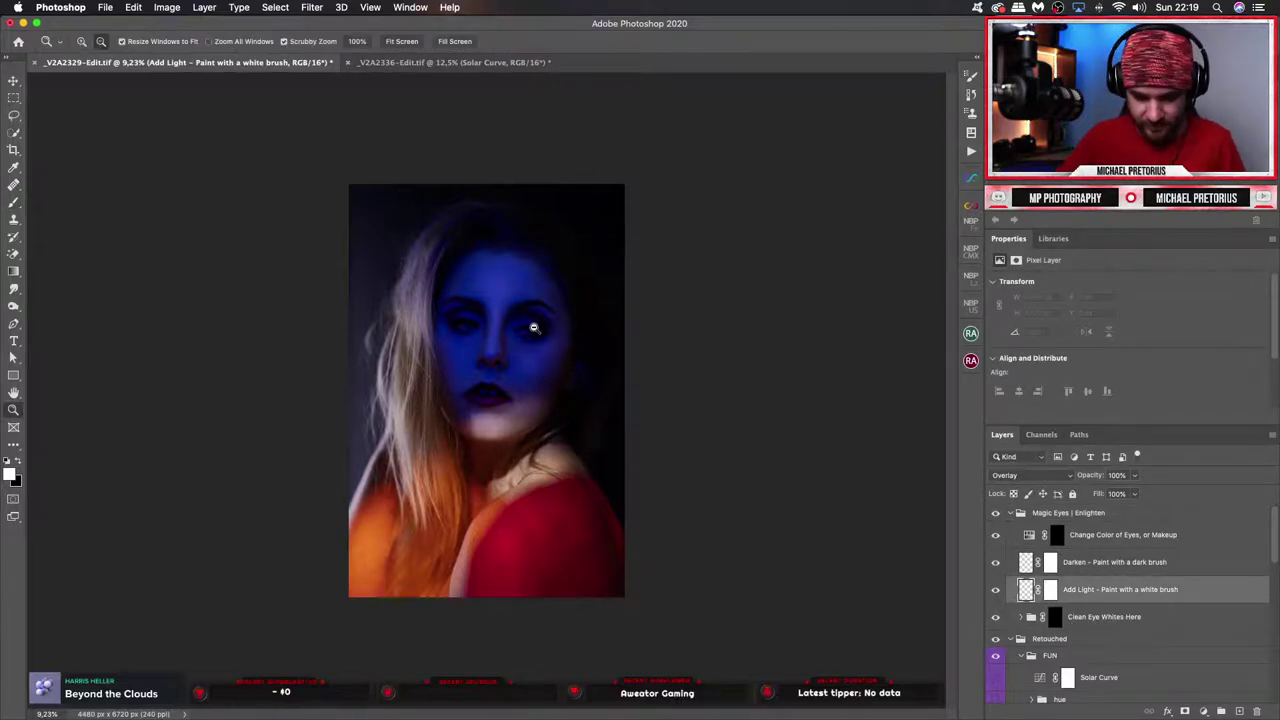
drag(533, 328, 811, 449)
drag(394, 383, 457, 360)
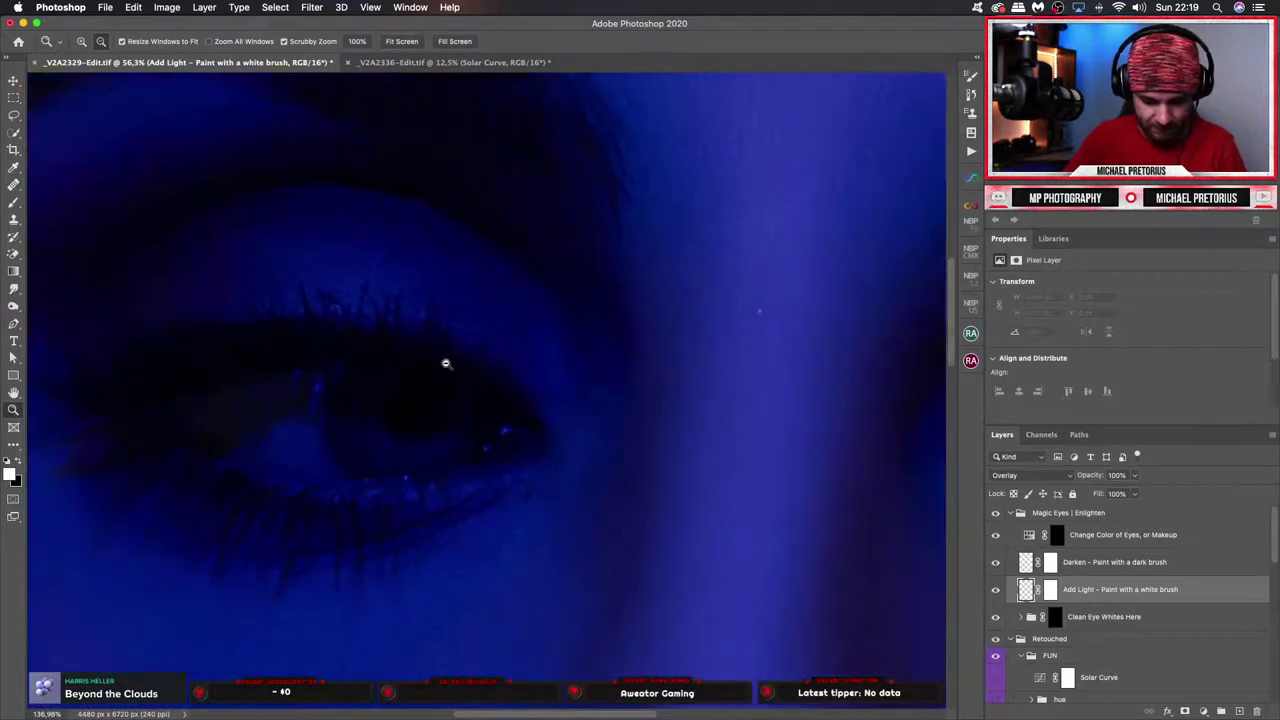
Raise the brush flow, shrink the brush, and paint white highlights across the left iris.
key(b)
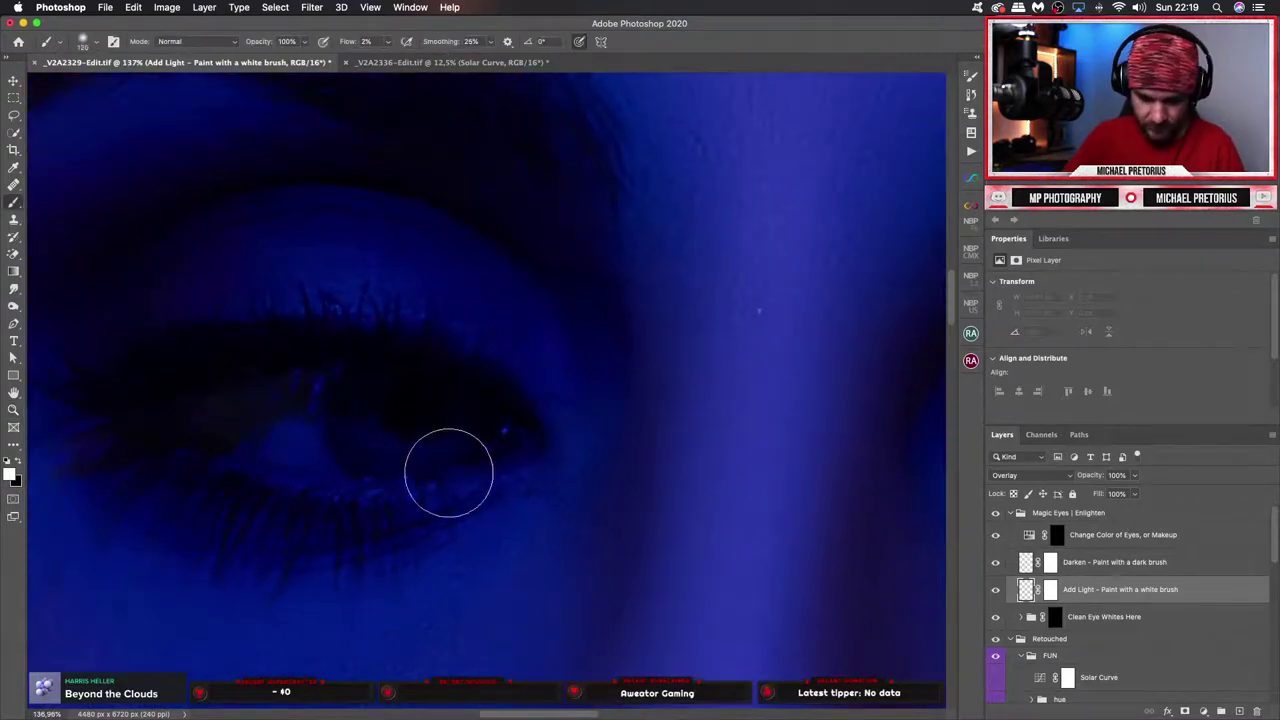
click(387, 41)
drag(387, 60, 399, 61)
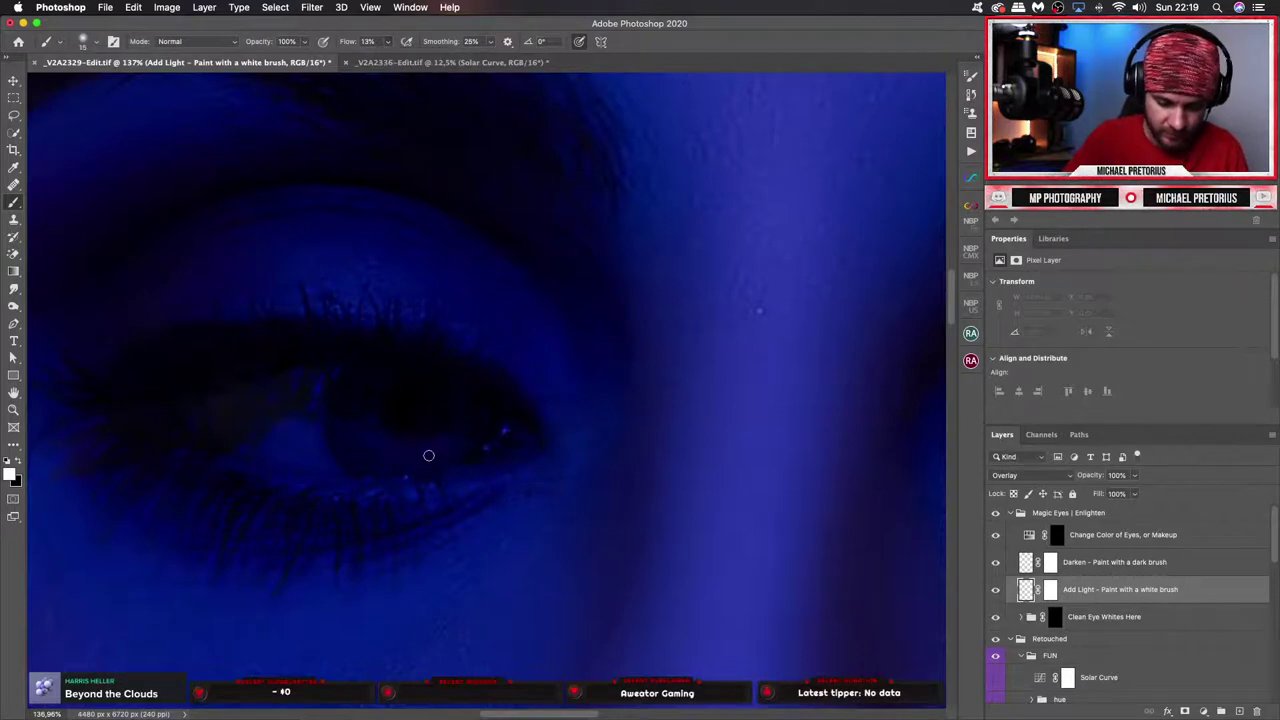
key(bracketleft)
key(bracketleft)
drag(419, 449, 420, 446)
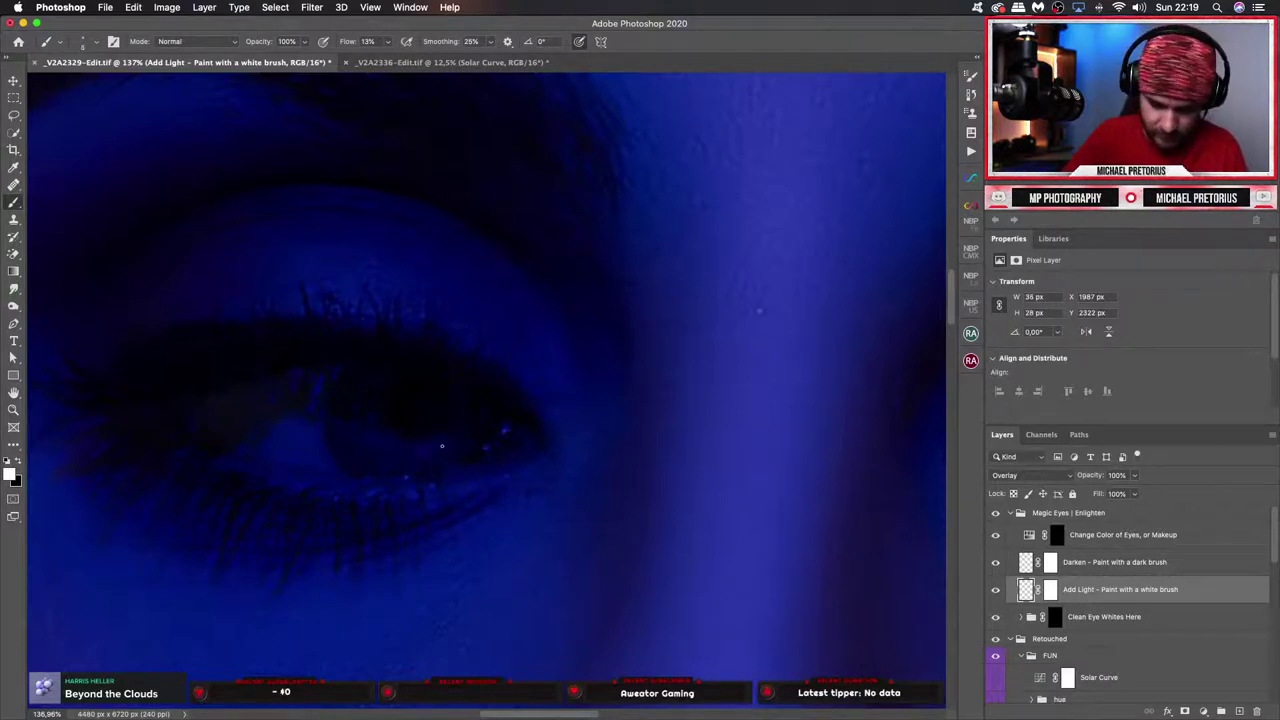
mouse_move(446, 455)
mouse_down()
mouse_move(448, 438)
mouse_move(450, 461)
mouse_up()
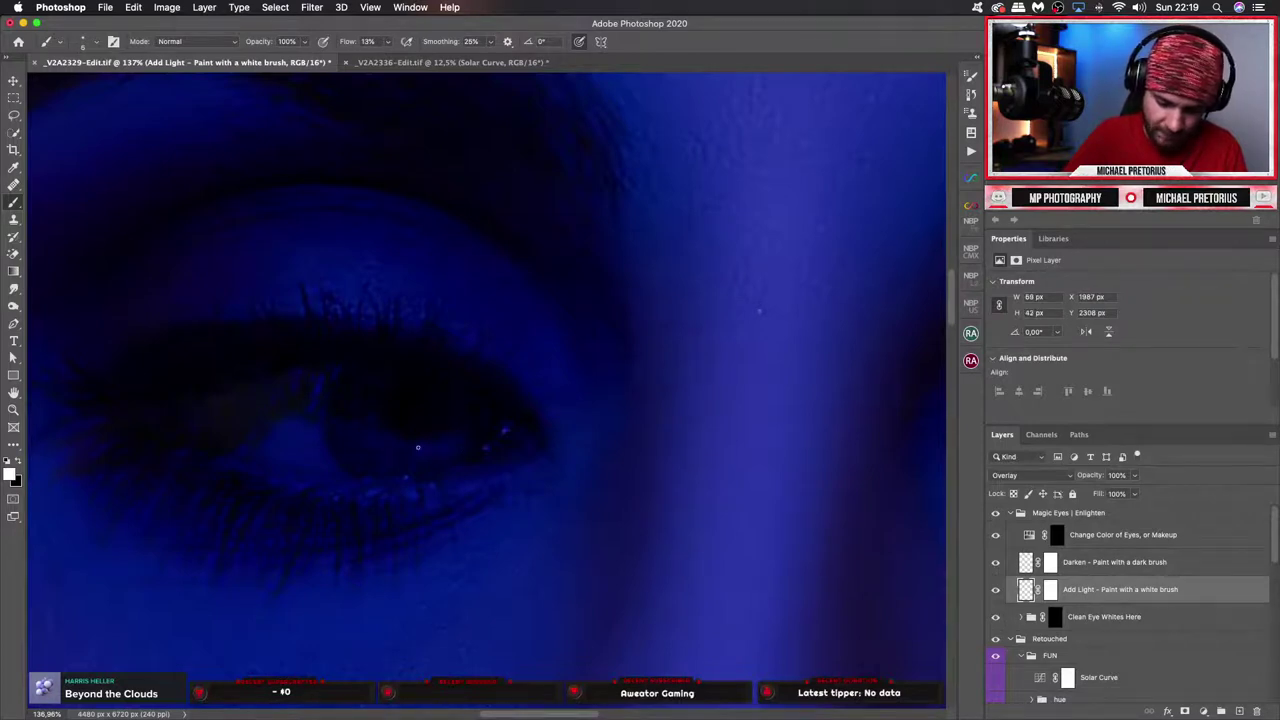
click(394, 465)
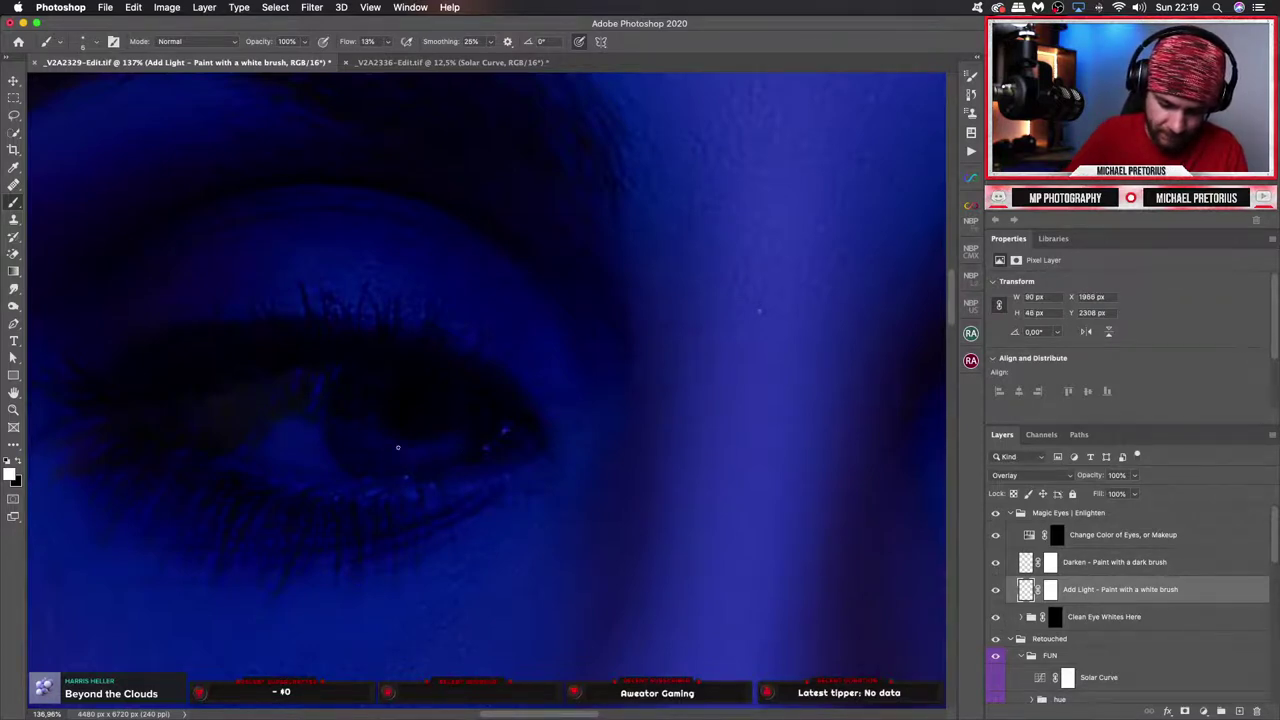
drag(376, 461, 392, 450)
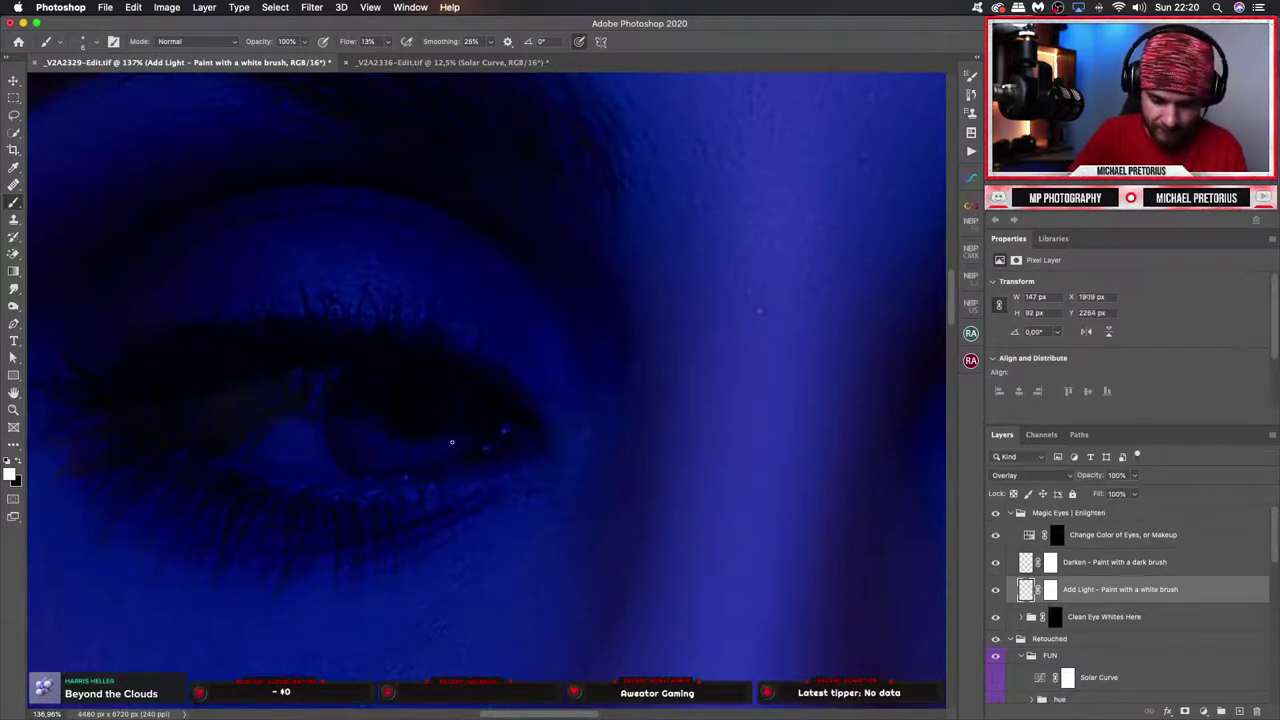
Paint white light strokes over the other eye, then zoom out to the full portrait.
drag(800, 603, 269, 526)
drag(672, 542, 631, 506)
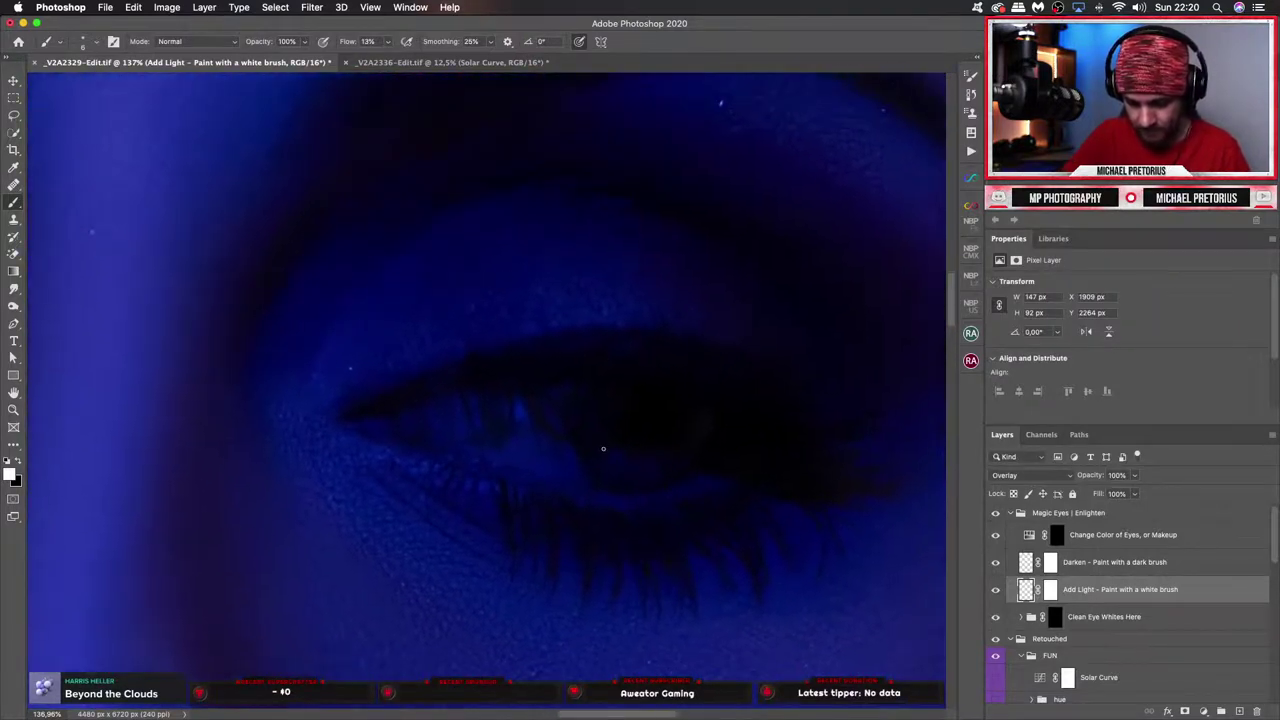
mouse_move(603, 448)
mouse_down()
mouse_move(610, 479)
mouse_move(630, 476)
mouse_up()
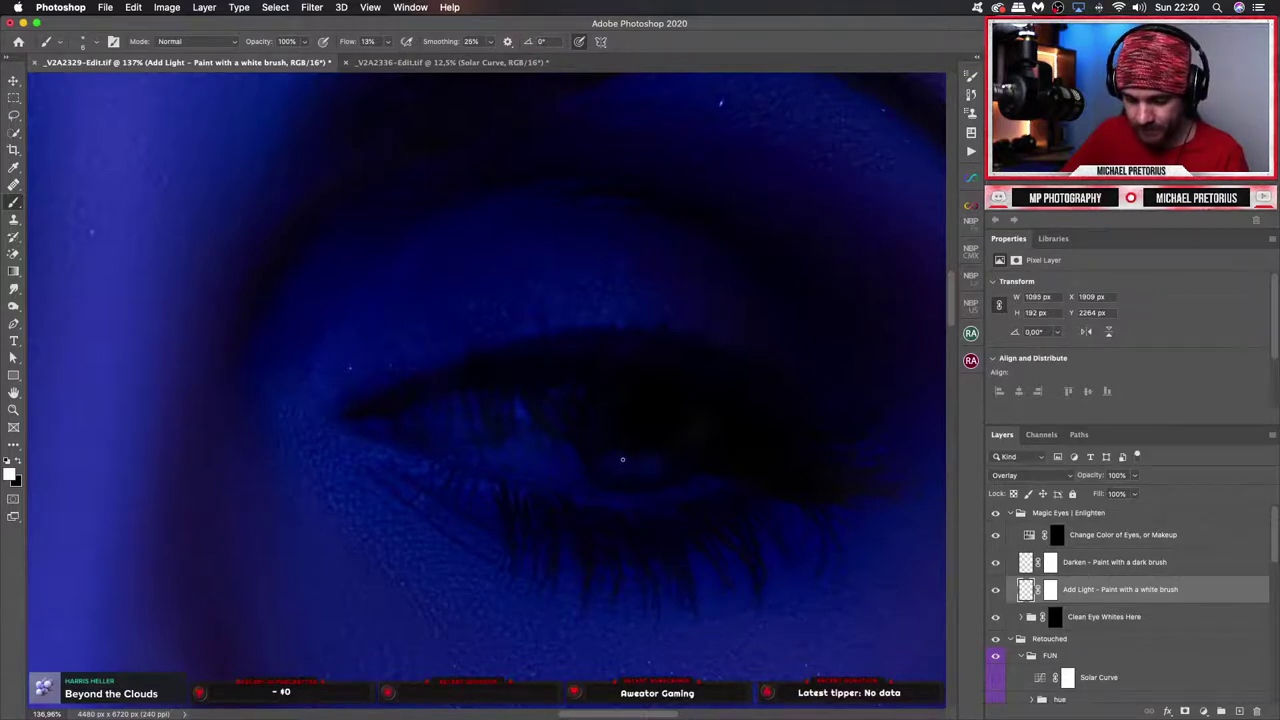
drag(607, 431, 683, 456)
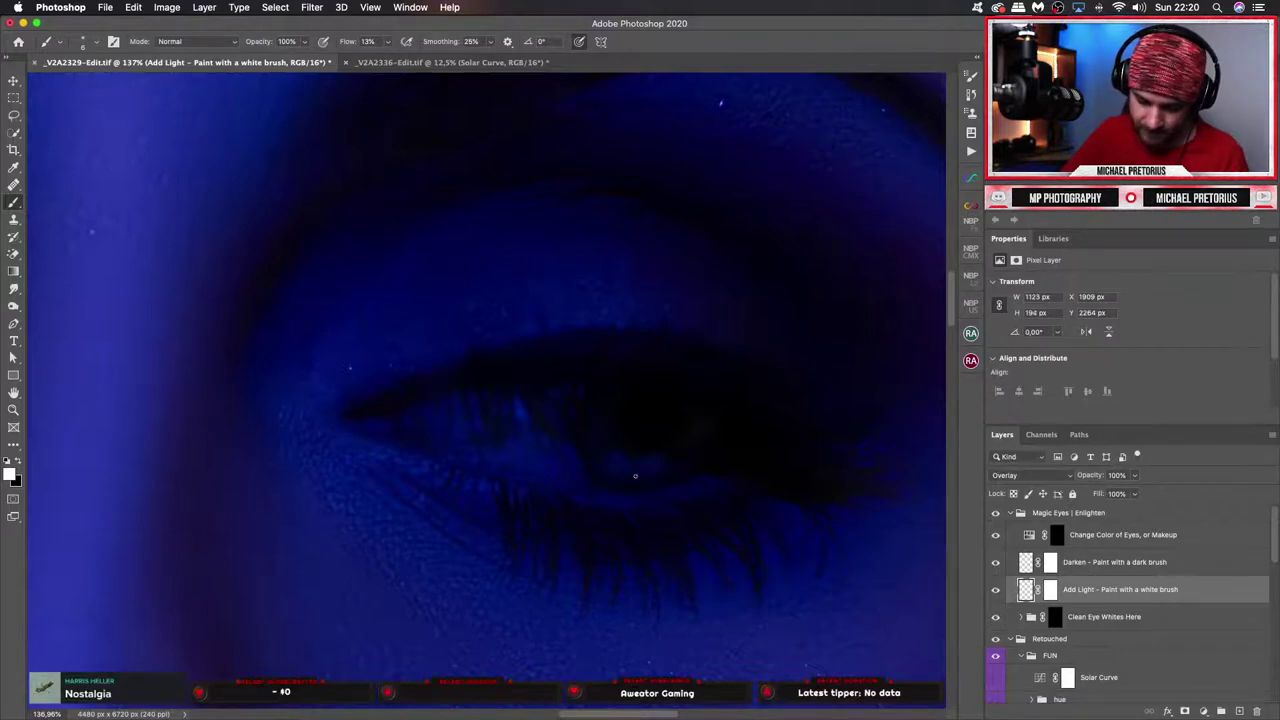
key(z)
drag(643, 486, 515, 487)
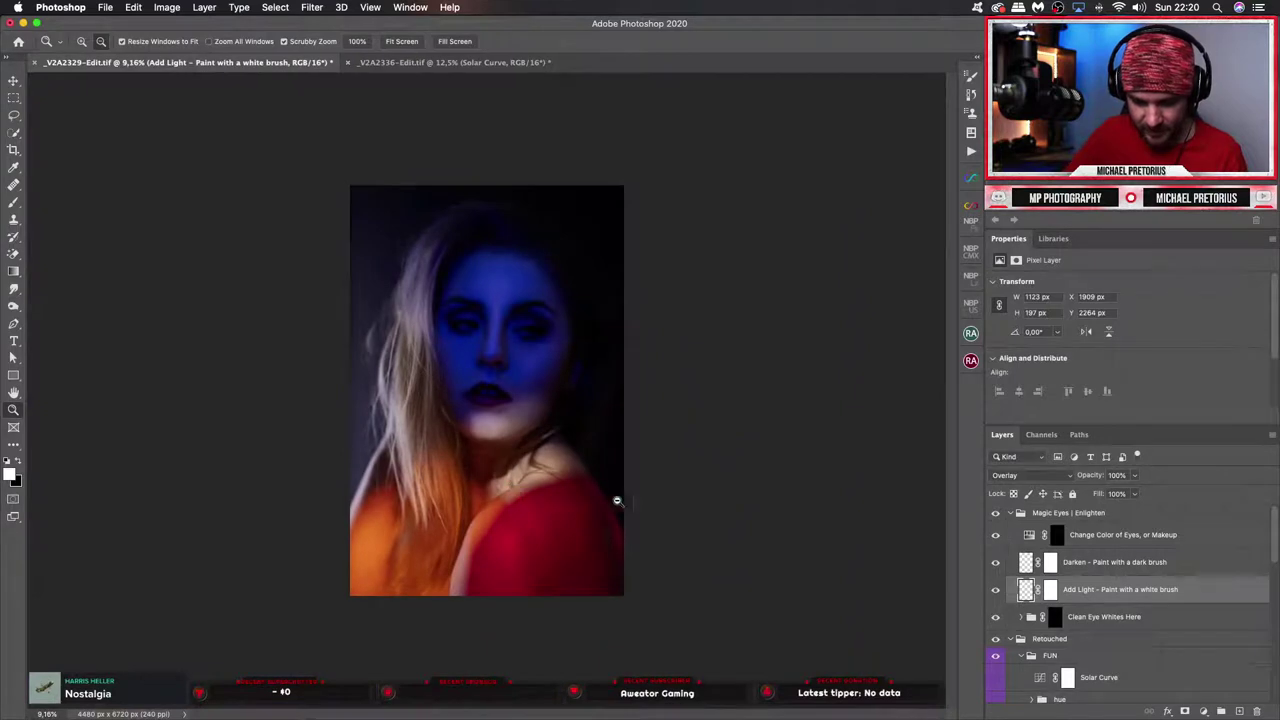
Show the Add Light layer, set its opacity to 75%, and toggle it off to compare.
click(996, 592)
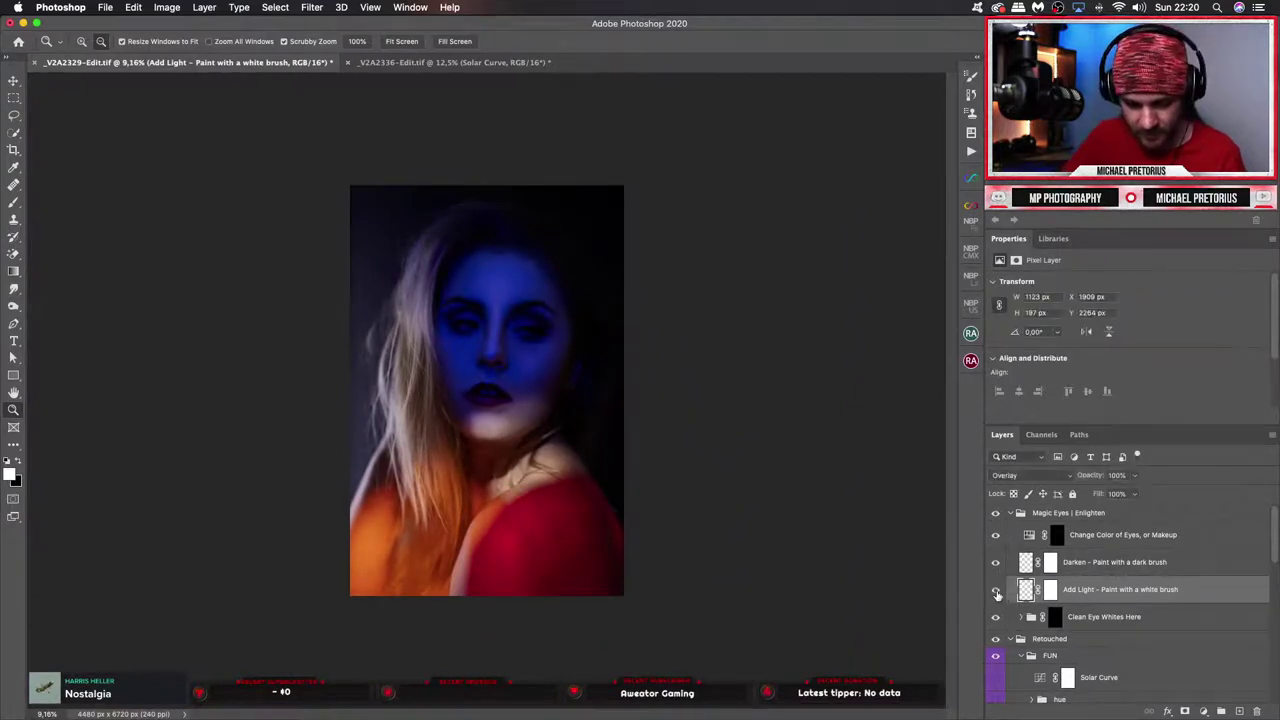
click(1134, 475)
drag(1139, 493, 1119, 494)
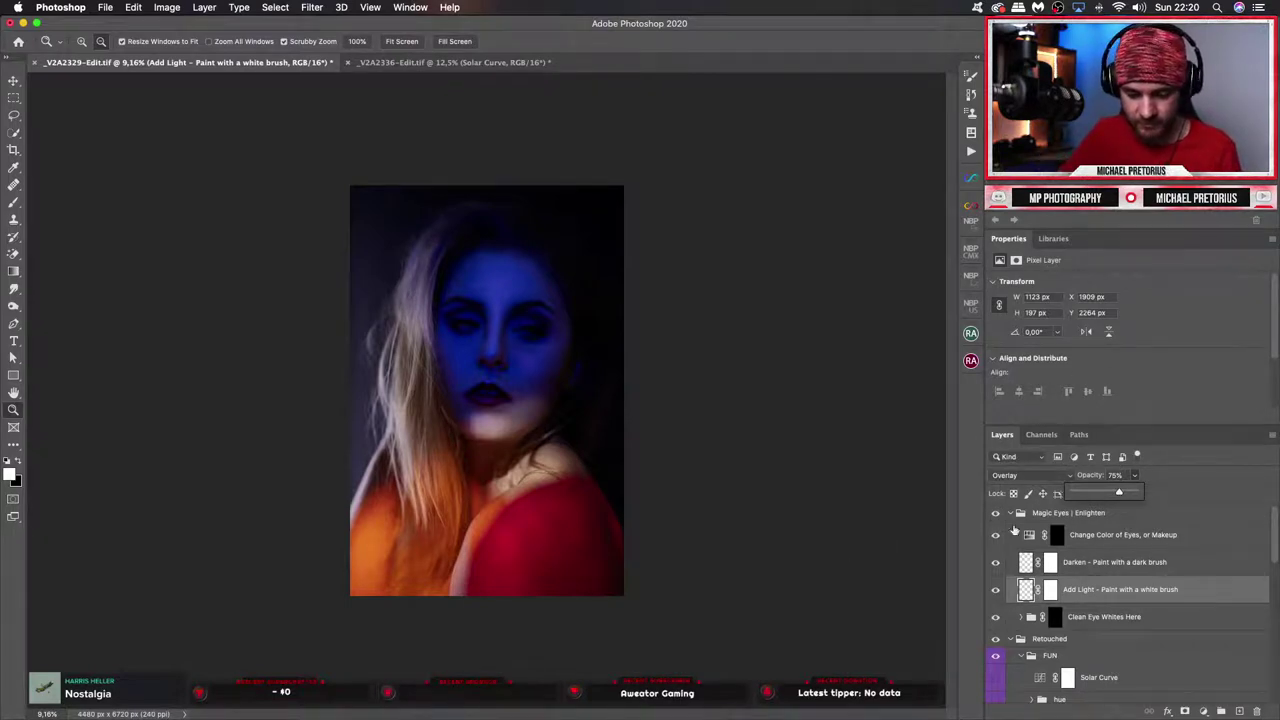
click(1008, 593)
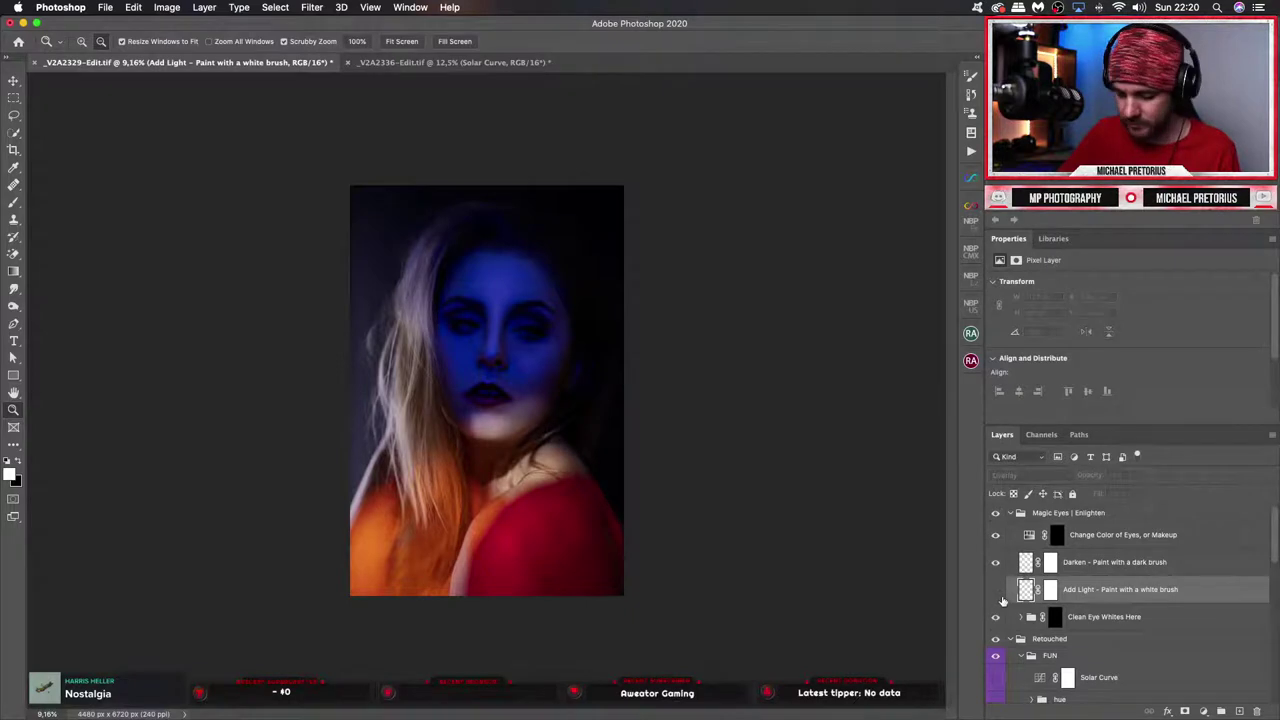
Paint black strokes under both eyes on the Darken layer, then zoom out to the whole photo.
click(1030, 563)
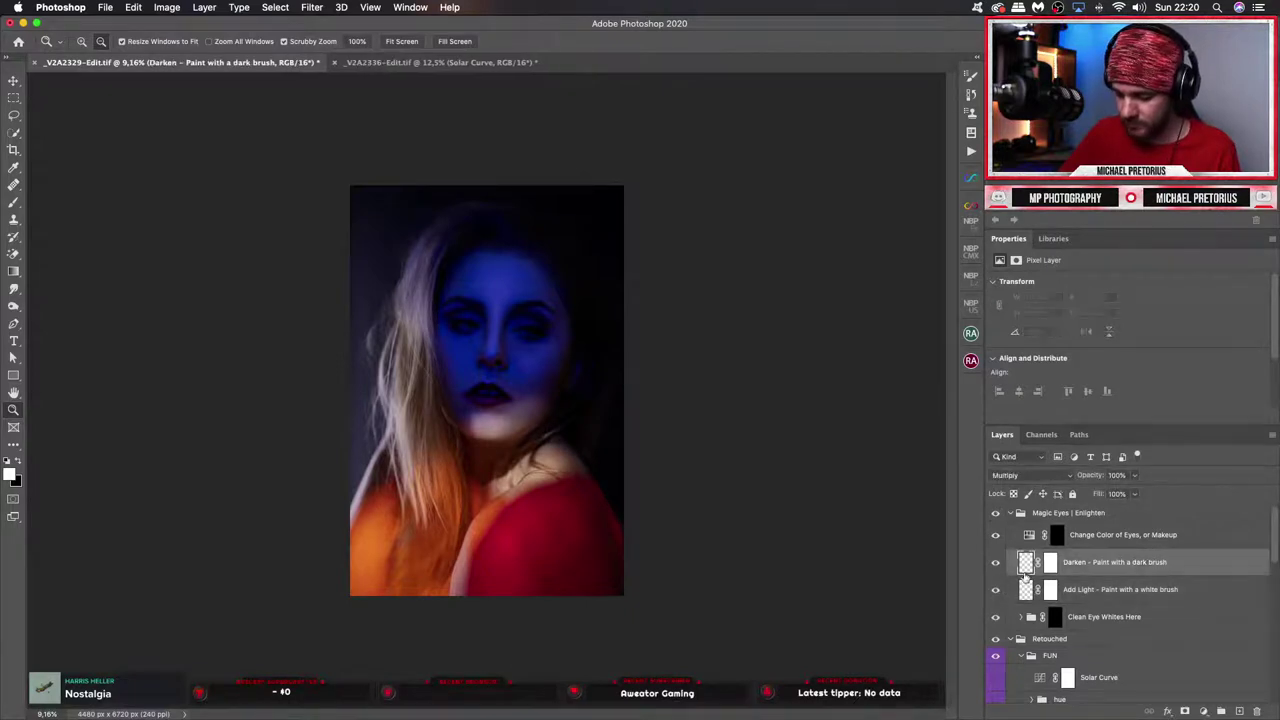
mouse_move(534, 334)
mouse_down()
mouse_move(580, 331)
mouse_move(551, 346)
mouse_move(537, 337)
mouse_move(594, 323)
mouse_move(597, 334)
mouse_up()
key(b)
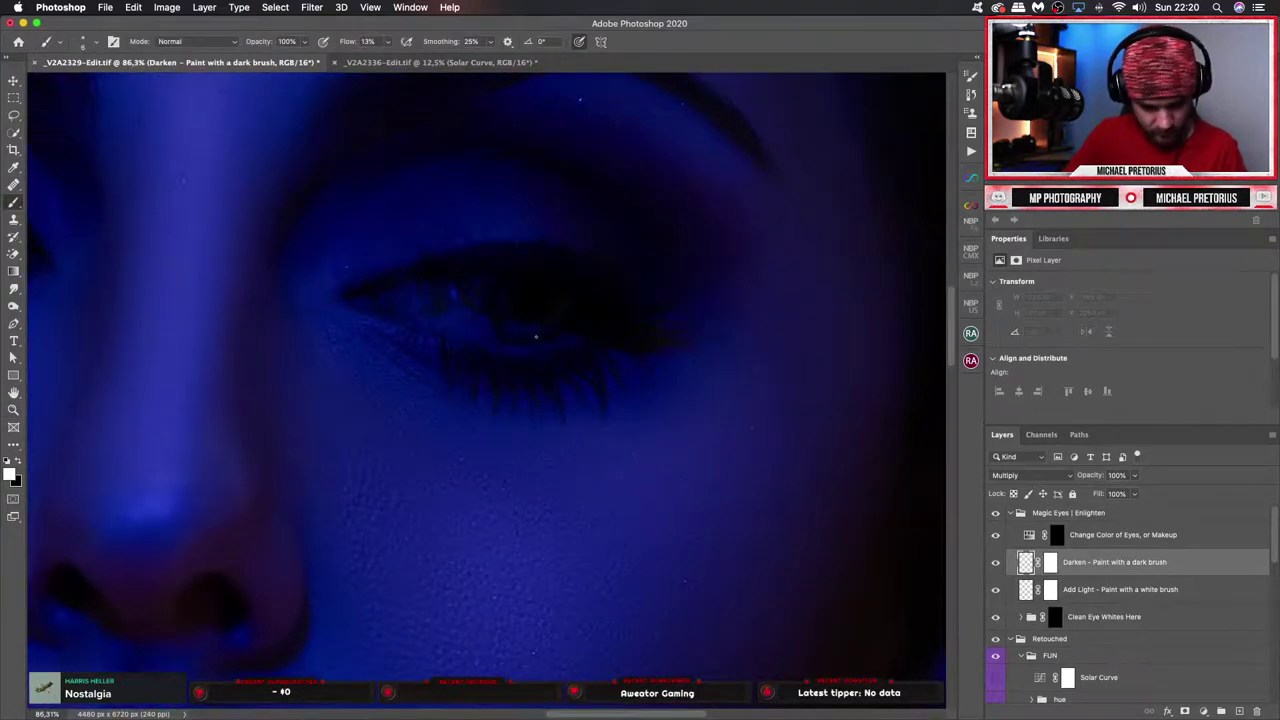
key(x)
click(519, 327)
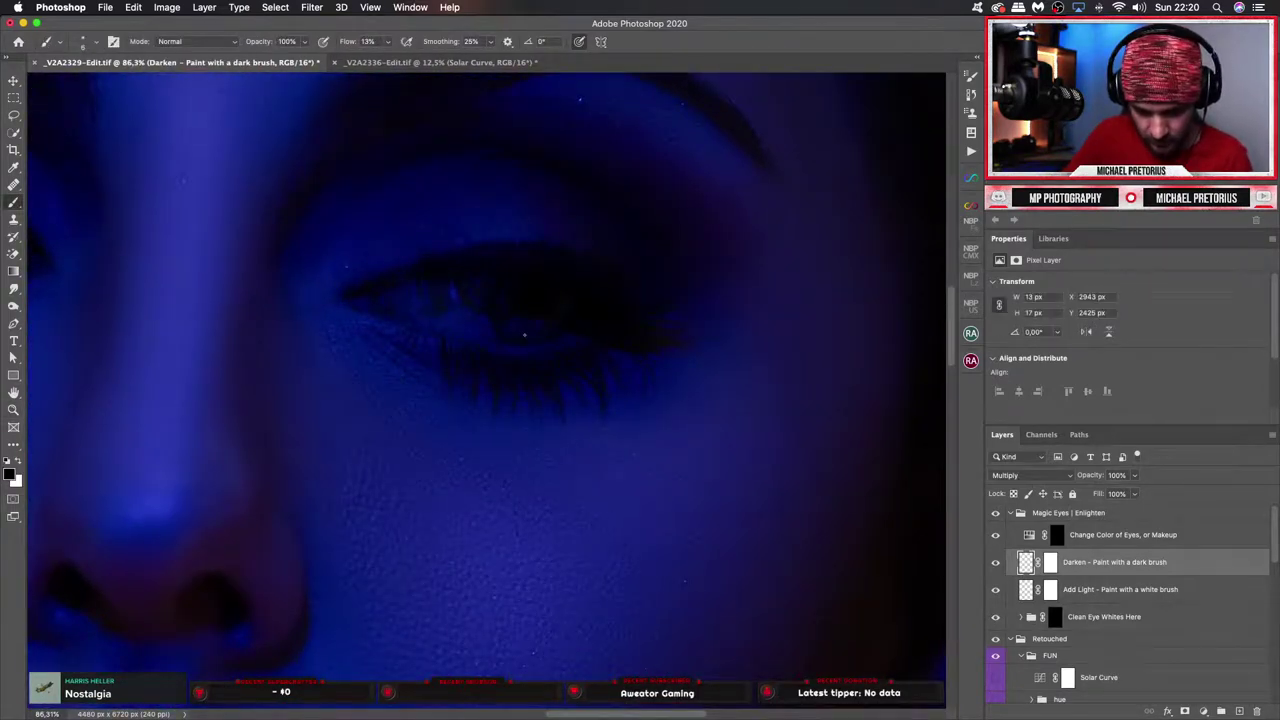
drag(524, 335, 553, 326)
scroll(305, 352, left, 10)
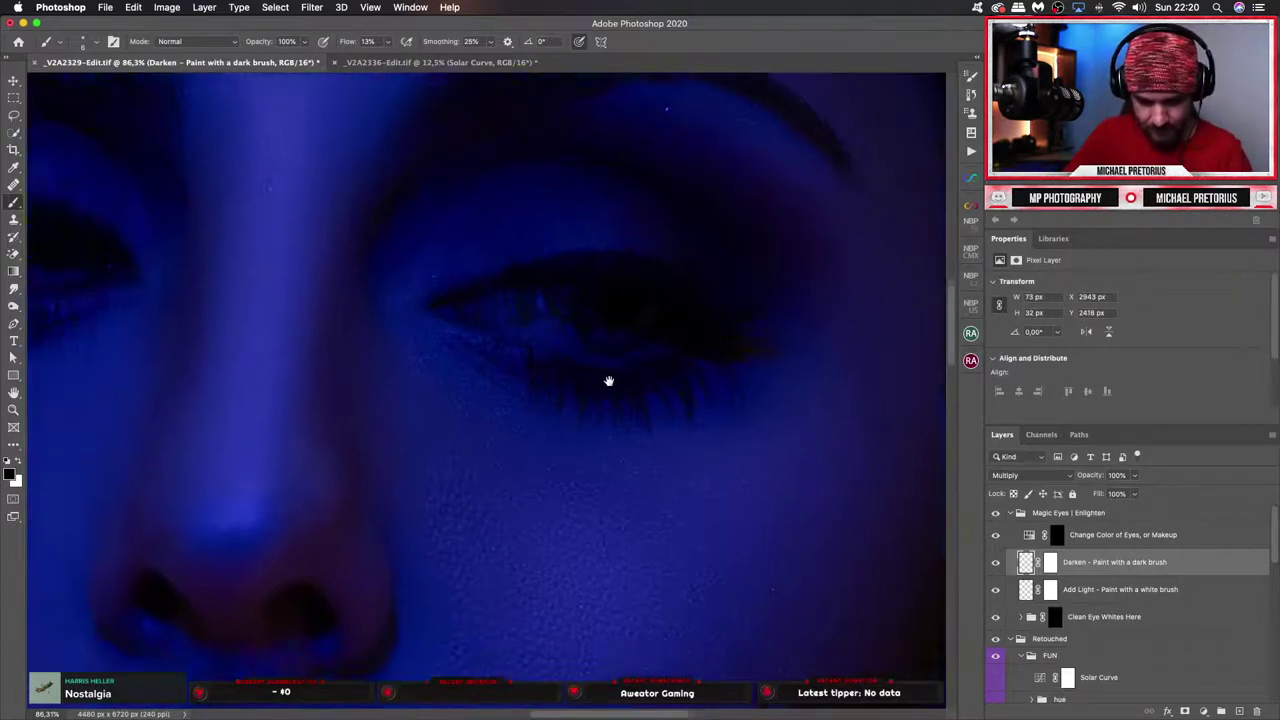
click(302, 355)
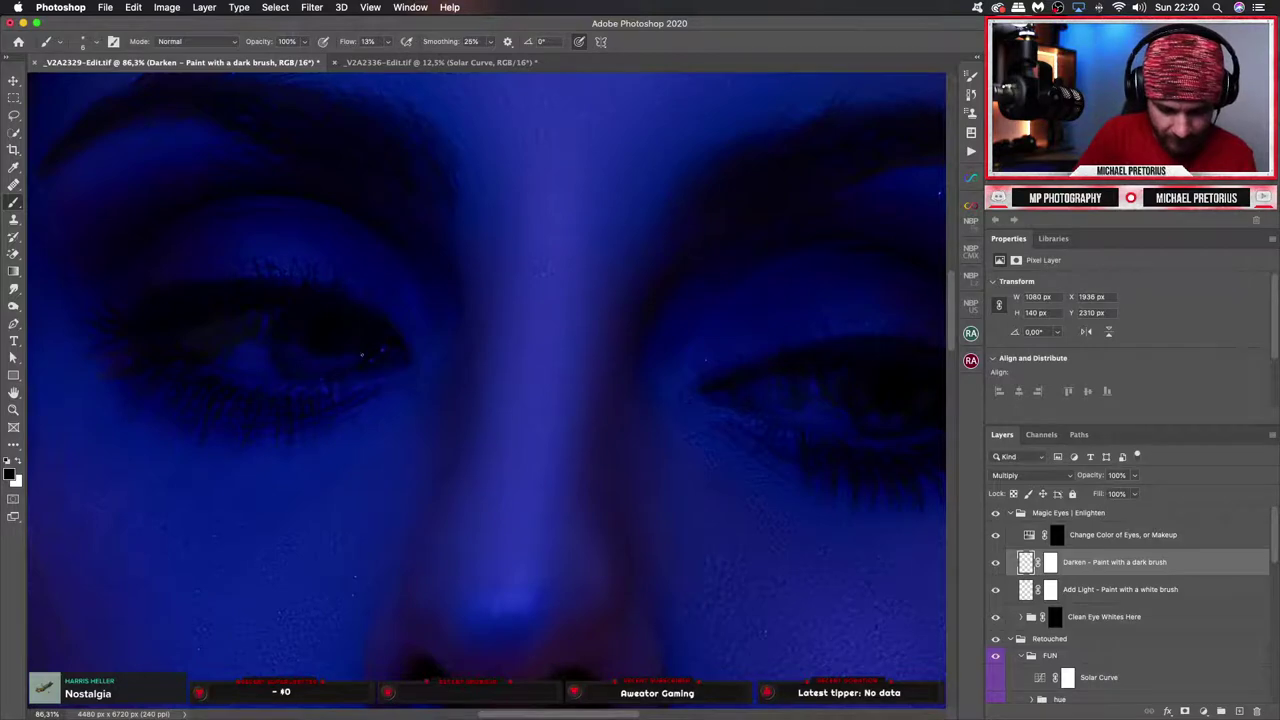
key(z)
drag(546, 437, 494, 494)
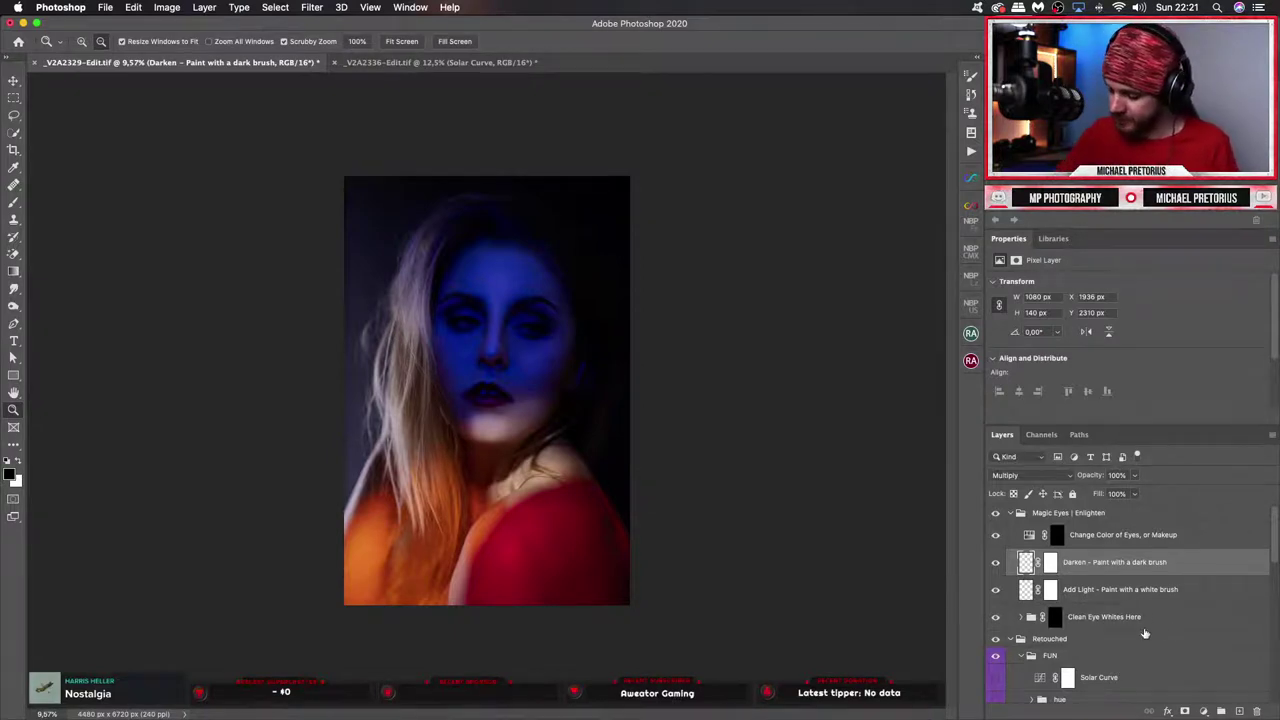
Collapse the Magic Eyes | Enlighten group and create an empty group above Dodge and Burn.
mouse_move(1276, 537)
mouse_down()
mouse_move(1276, 566)
mouse_move(1276, 537)
mouse_up()
scroll(1033, 529, down, 5)
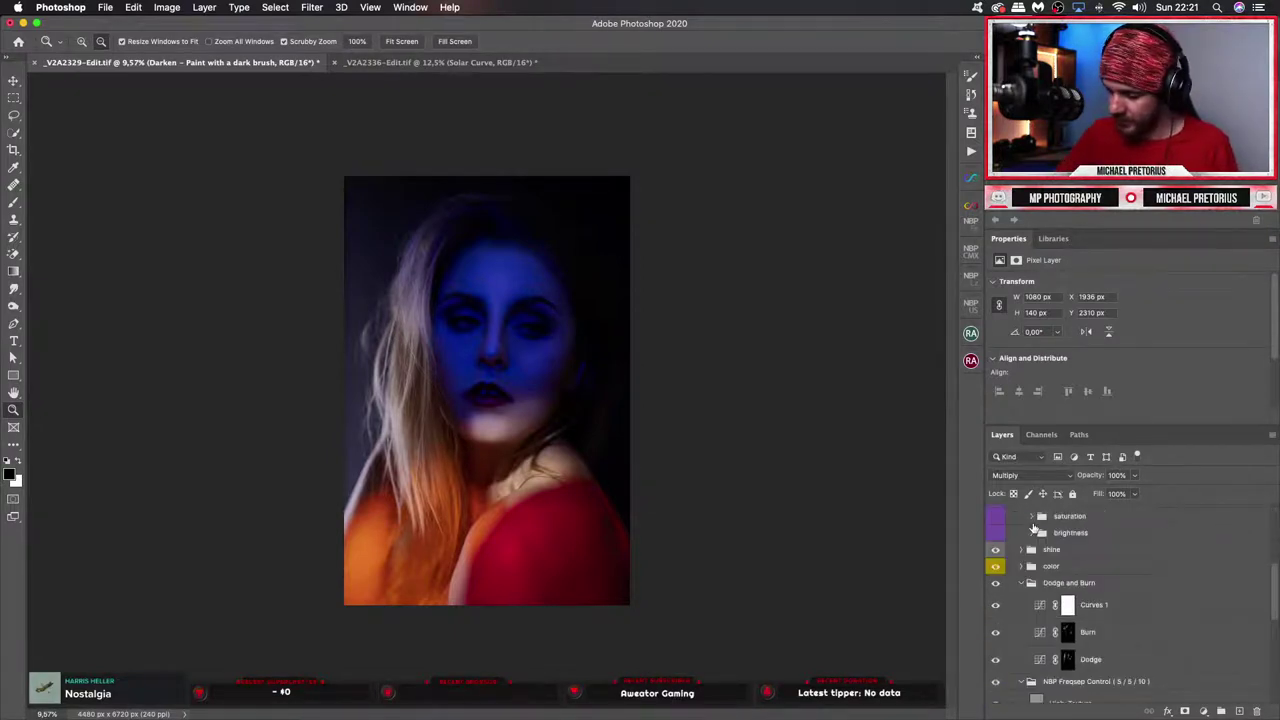
scroll(1029, 606, up, 10)
click(1011, 513)
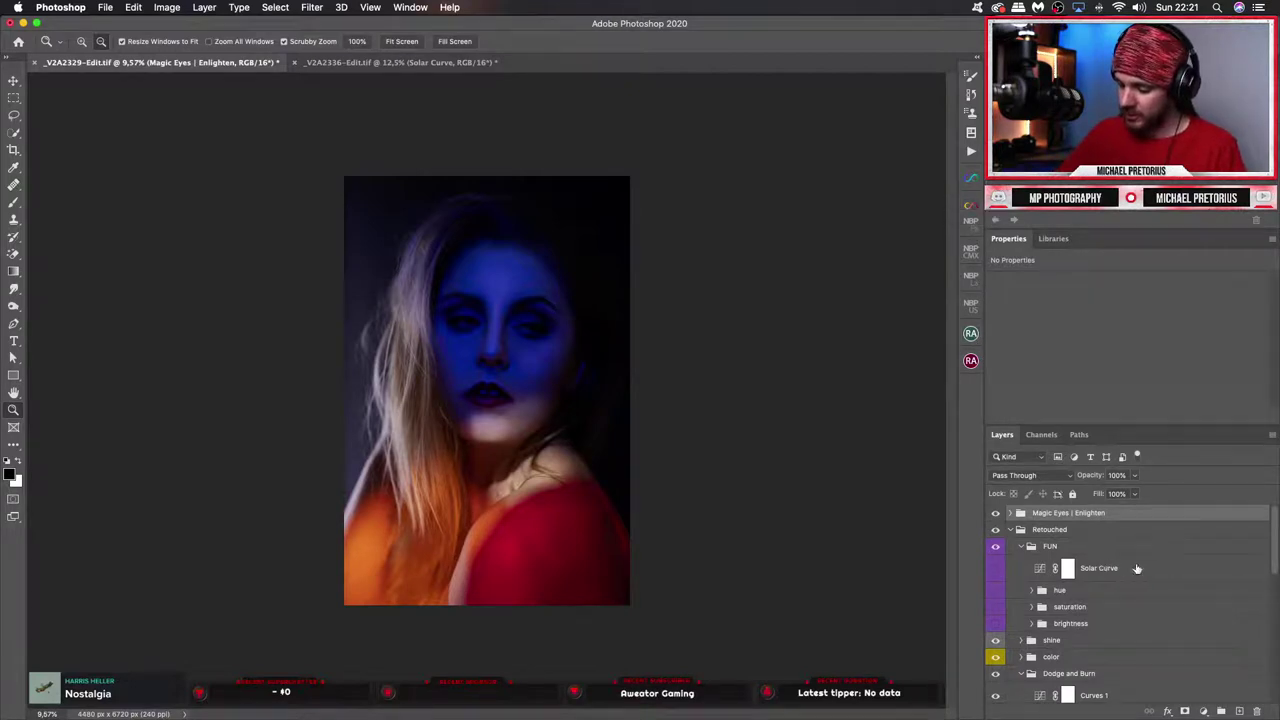
click(1127, 677)
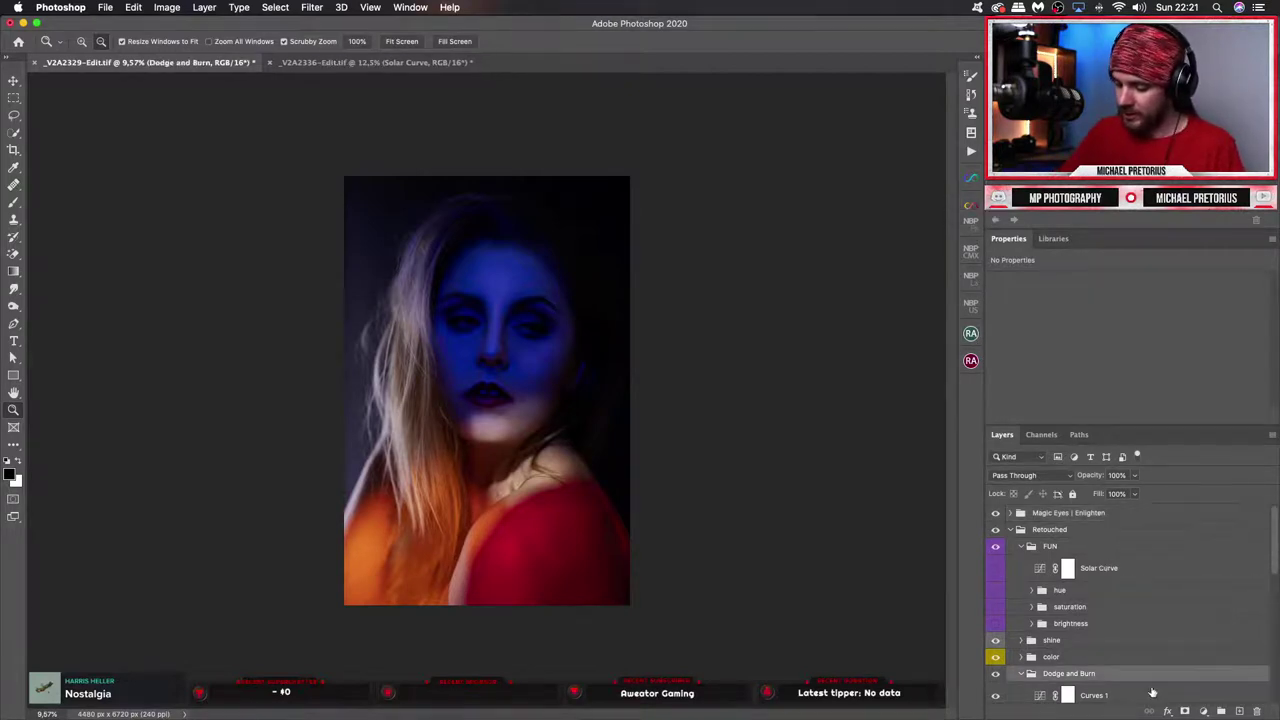
click(1220, 711)
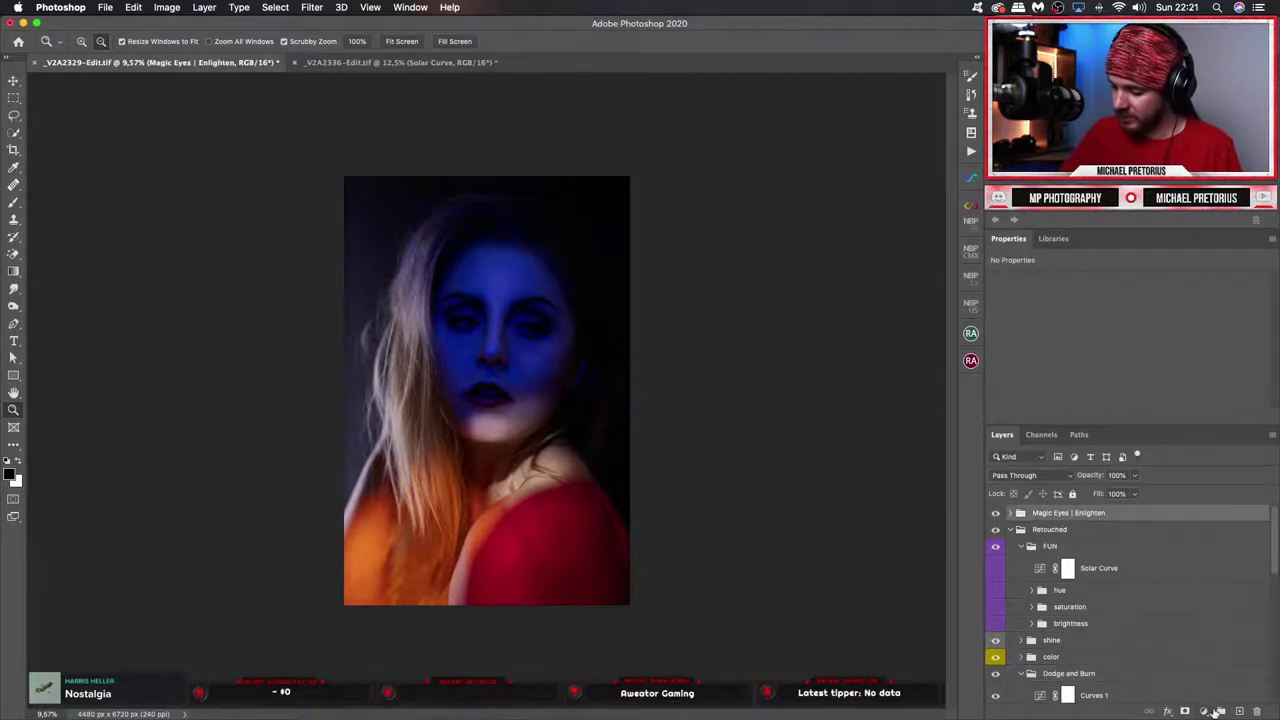
Rename the new group to 'Color'.
double_click(1046, 513)
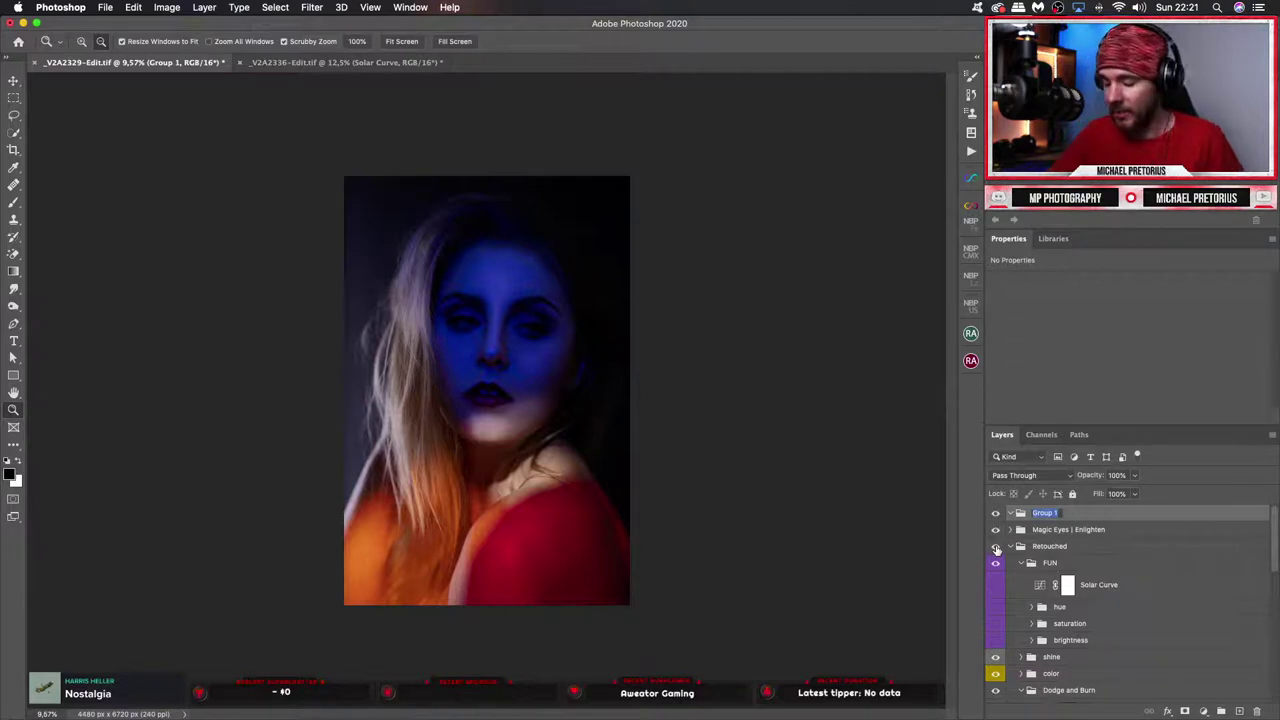
text(Co)
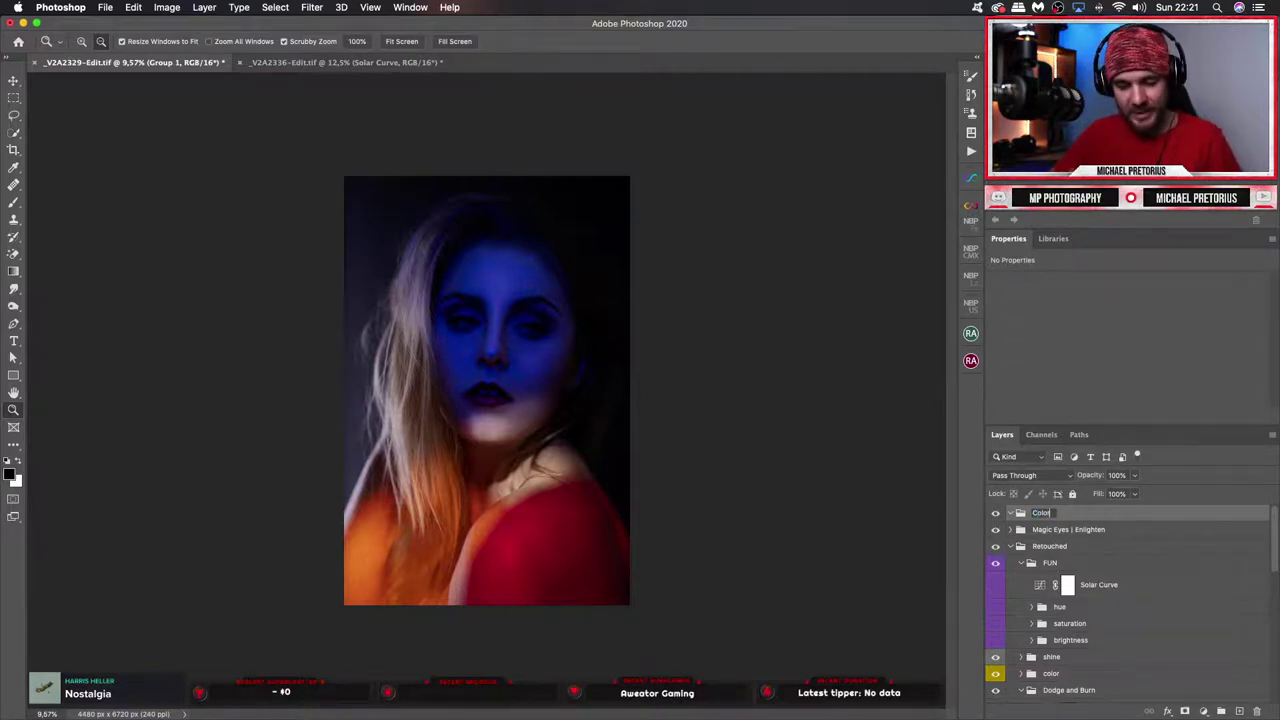
text(lor)
key(Return)
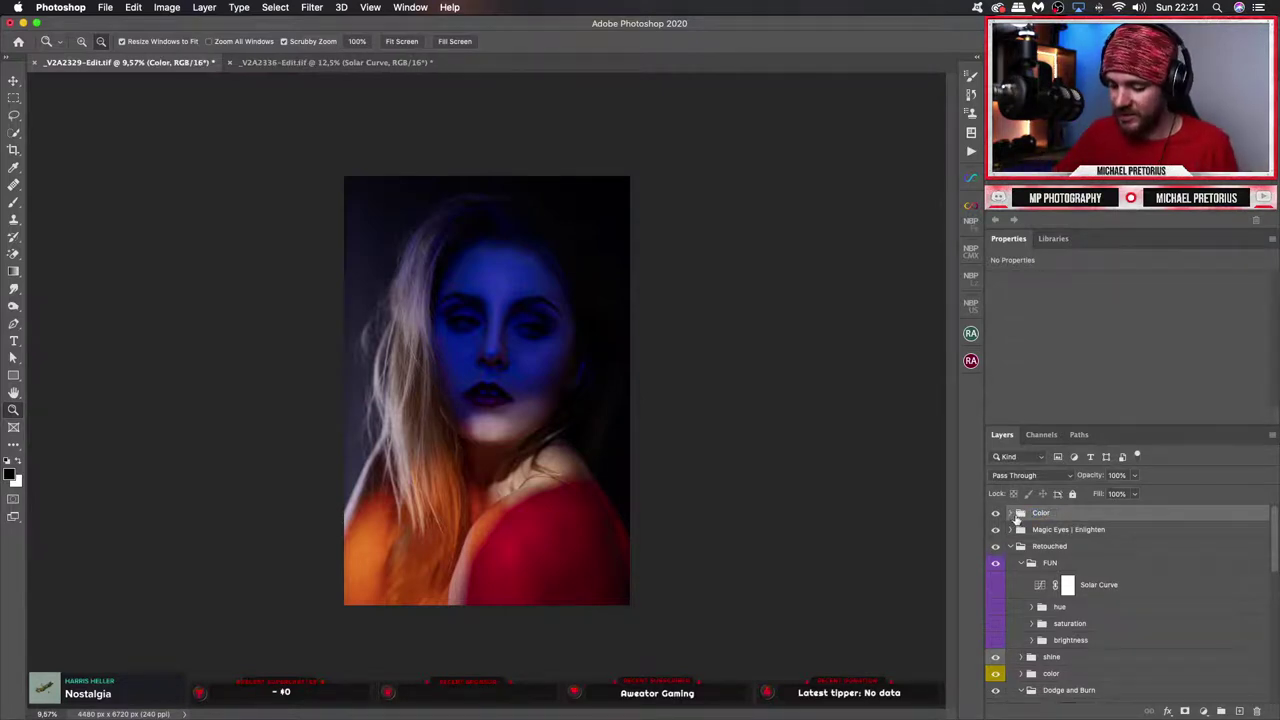
Add Selective Color 1 and Hue/Saturation 2 adjustment layers inside the Color group.
click(1203, 711)
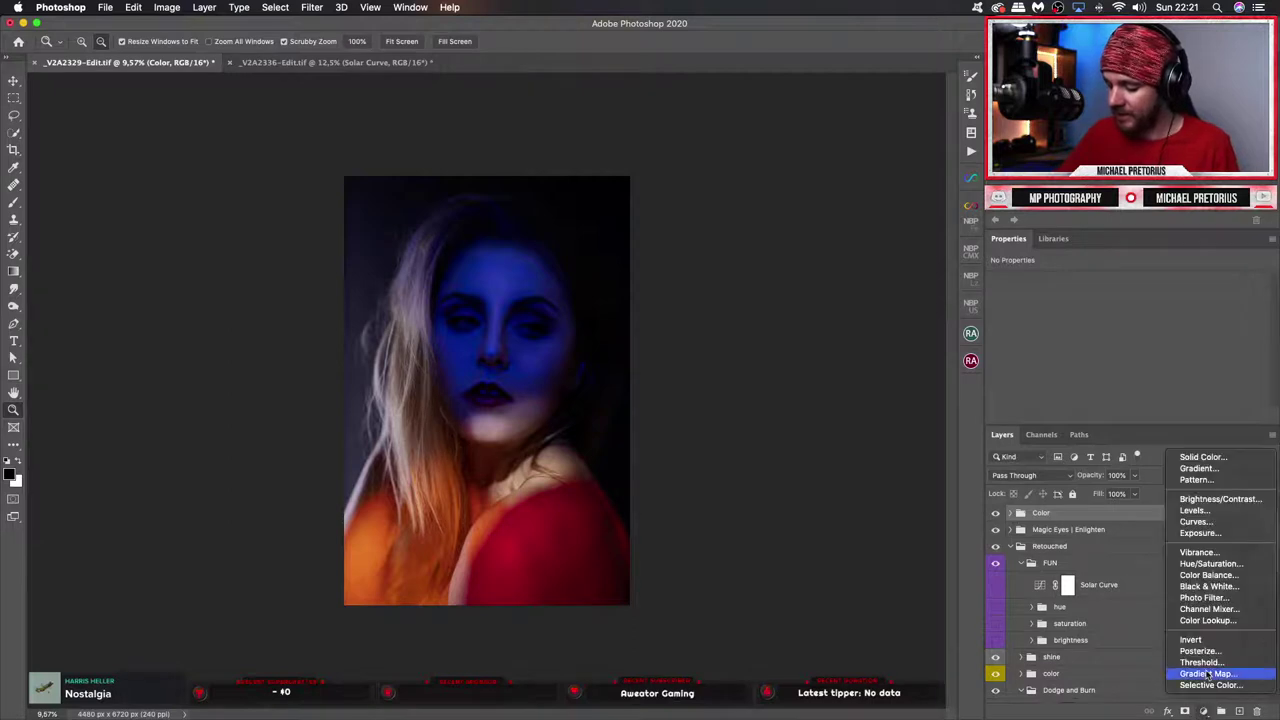
click(1207, 677)
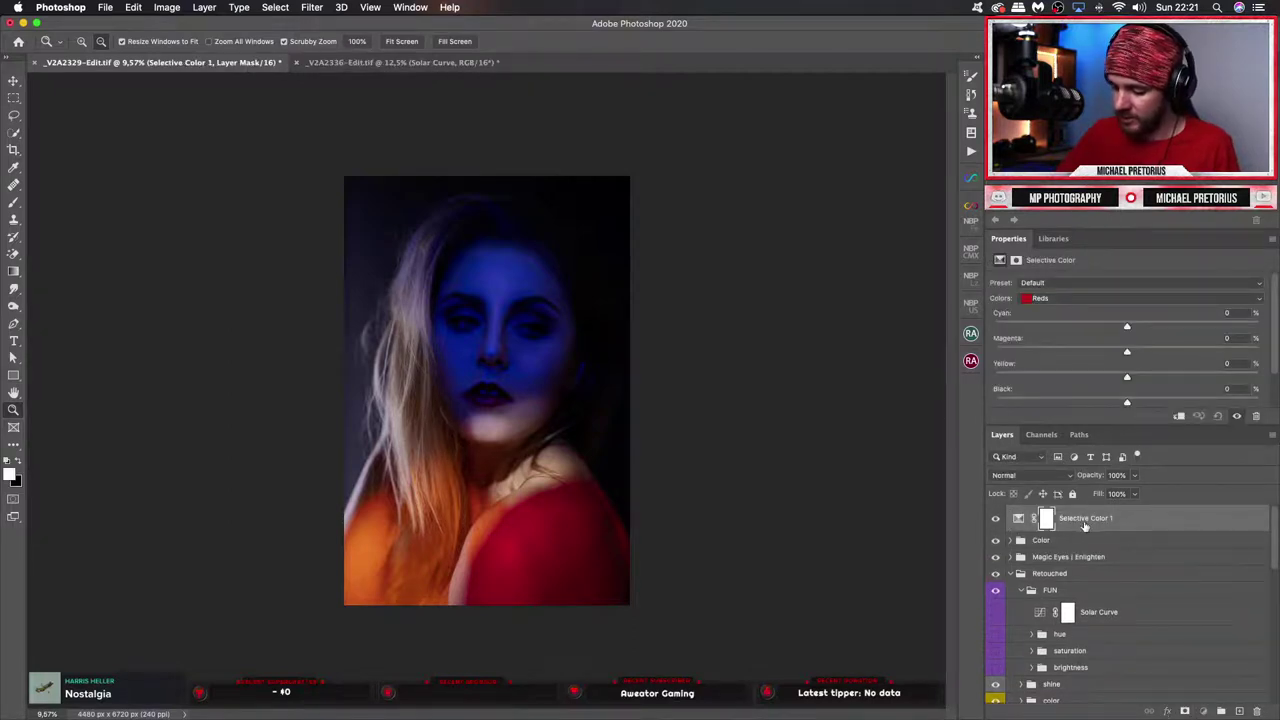
mouse_move(1080, 528)
mouse_down()
mouse_move(1058, 553)
mouse_move(1083, 521)
mouse_up()
click(1205, 710)
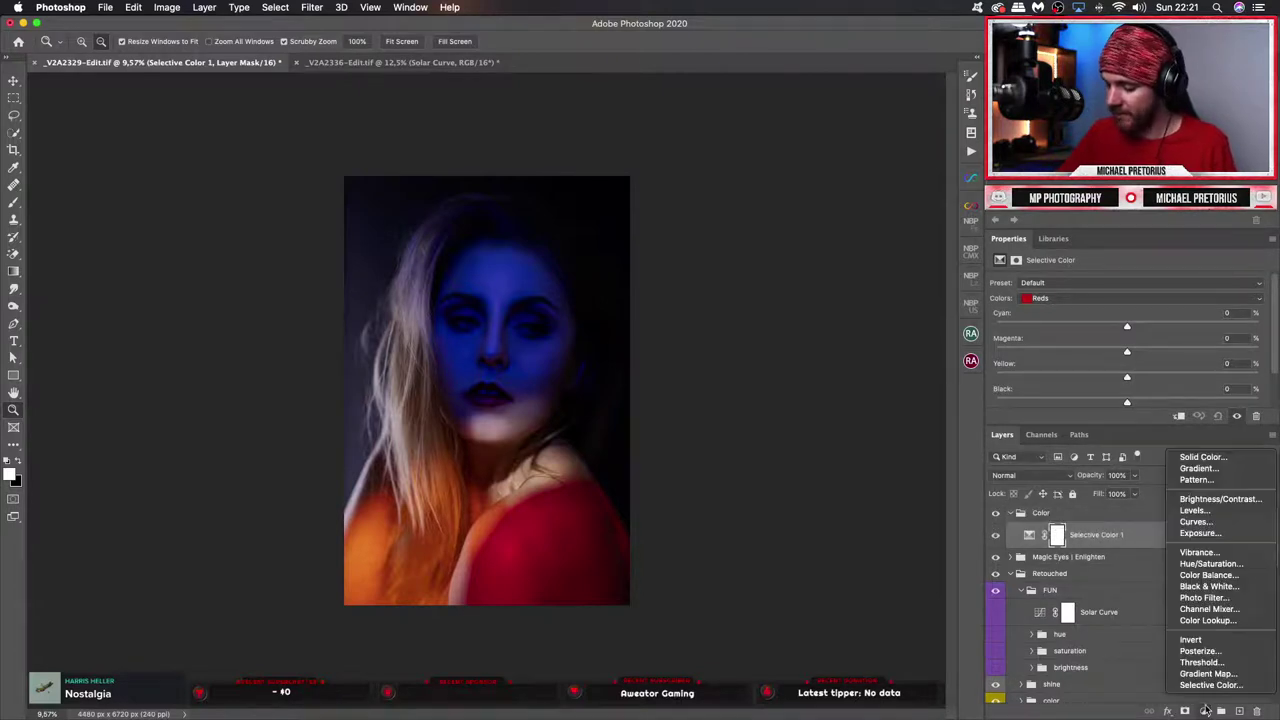
click(1210, 564)
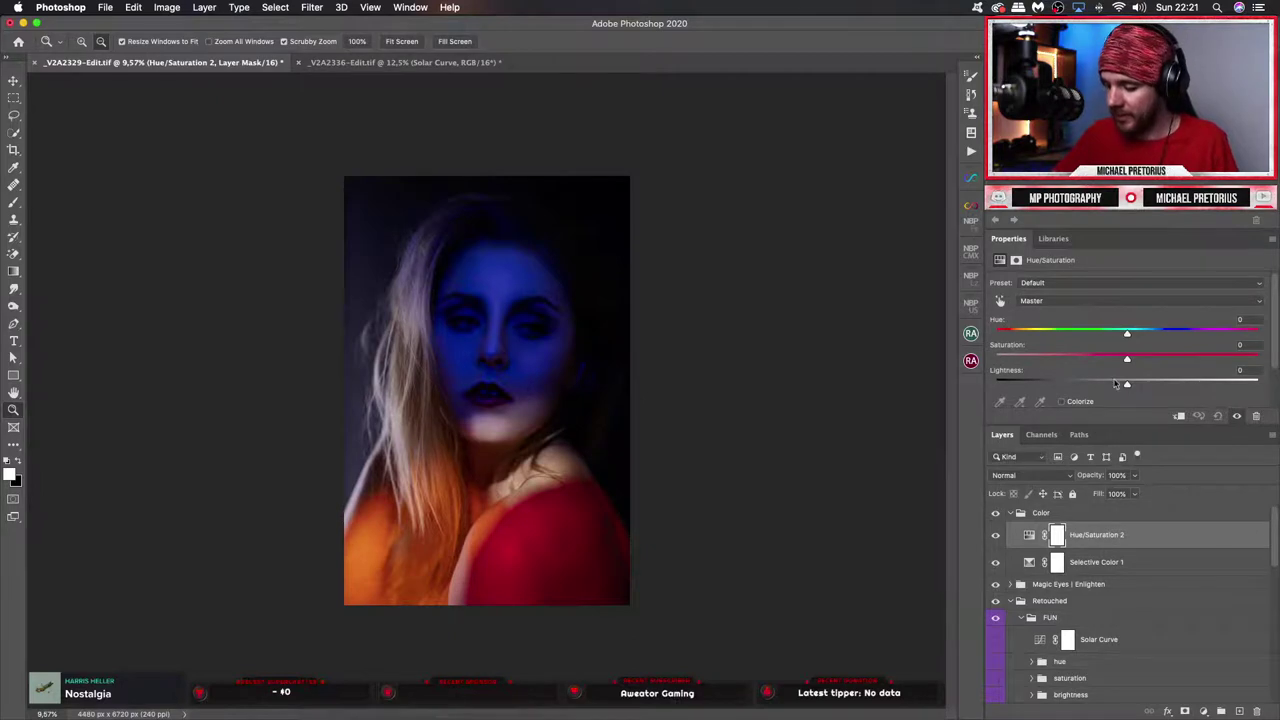
click(1045, 302)
Sample the orange hair to target the Yellows range and shift its hue toward red.
click(1034, 300)
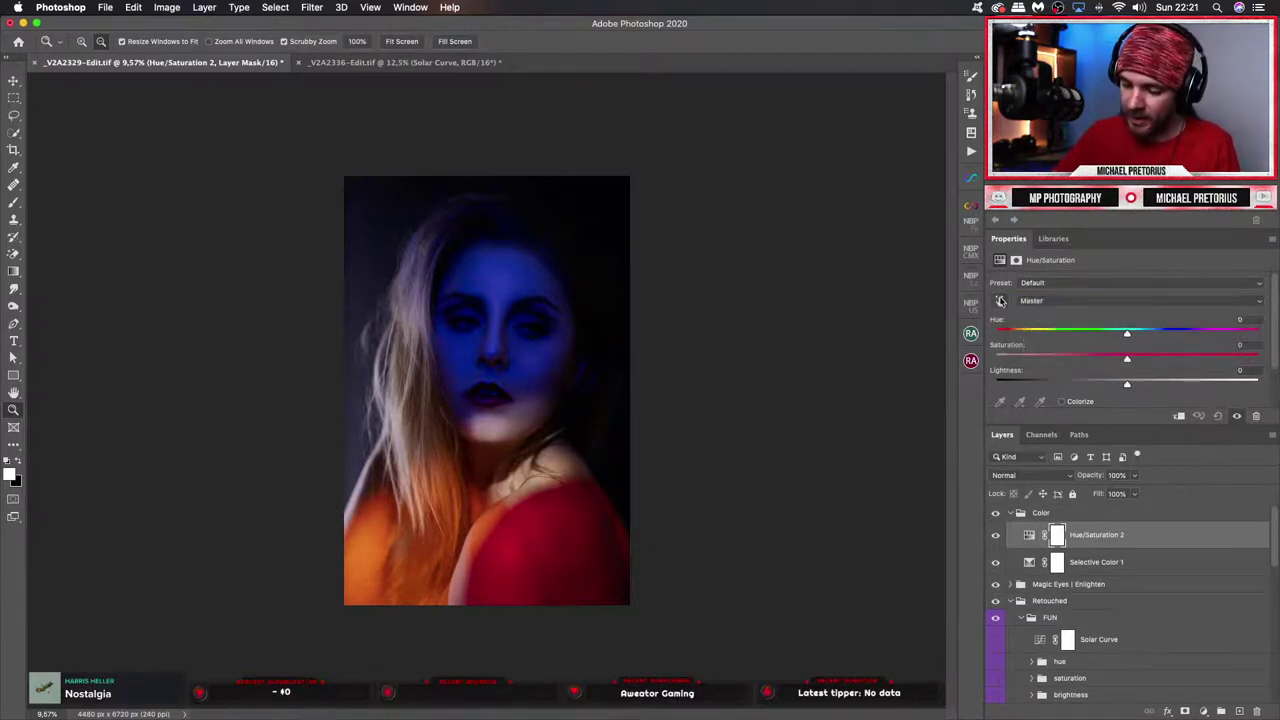
click(999, 301)
click(378, 543)
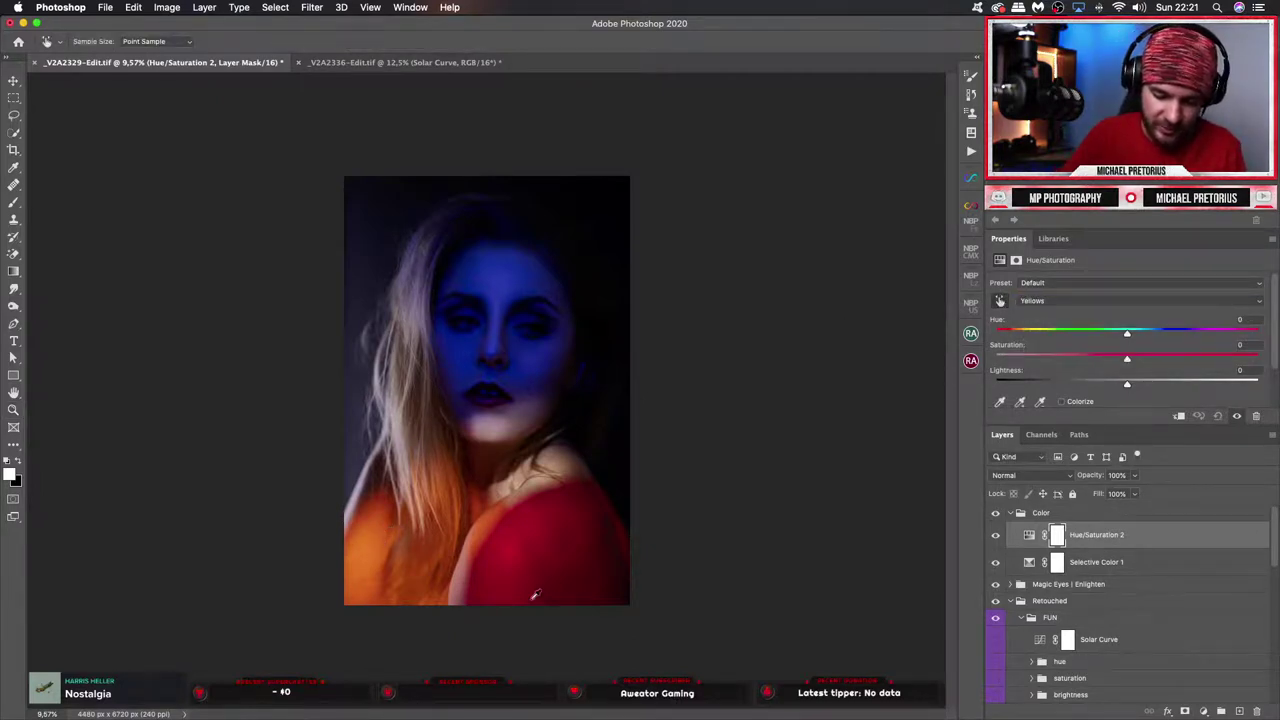
click(1128, 335)
drag(1128, 338, 1091, 350)
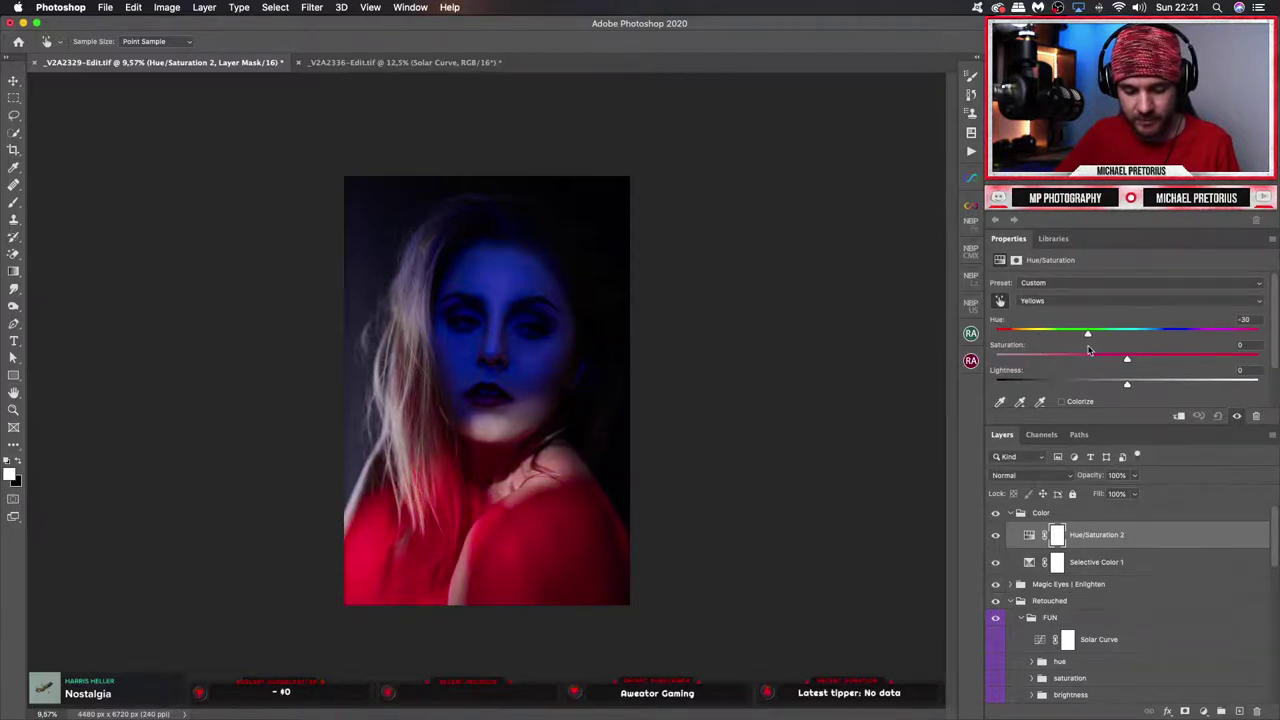
Settle Yellows at Hue -43, Saturation +37, Lightness +14, toggling Hue/Saturation 2 to compare.
click(995, 535)
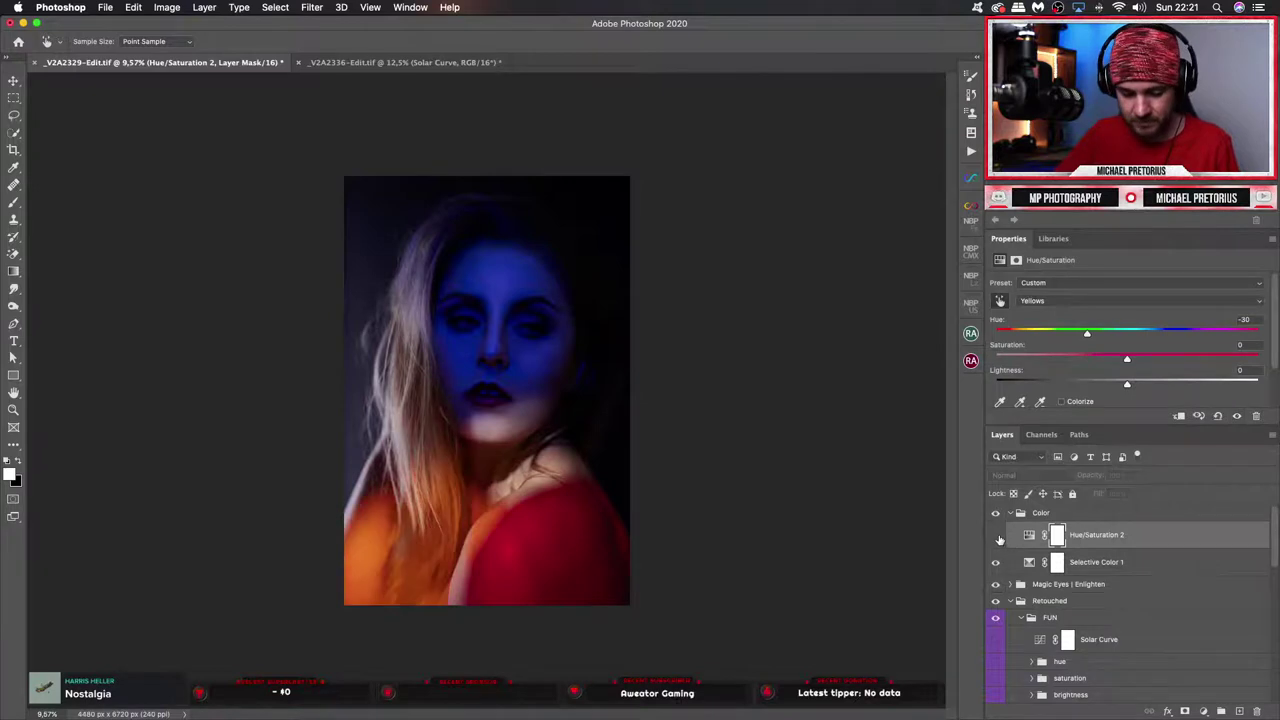
click(995, 535)
mouse_move(1127, 358)
mouse_down()
mouse_move(1180, 360)
mouse_move(1045, 360)
mouse_move(1200, 360)
mouse_move(1143, 362)
mouse_move(1222, 382)
mouse_move(1113, 364)
mouse_move(1172, 363)
mouse_move(1147, 370)
mouse_up()
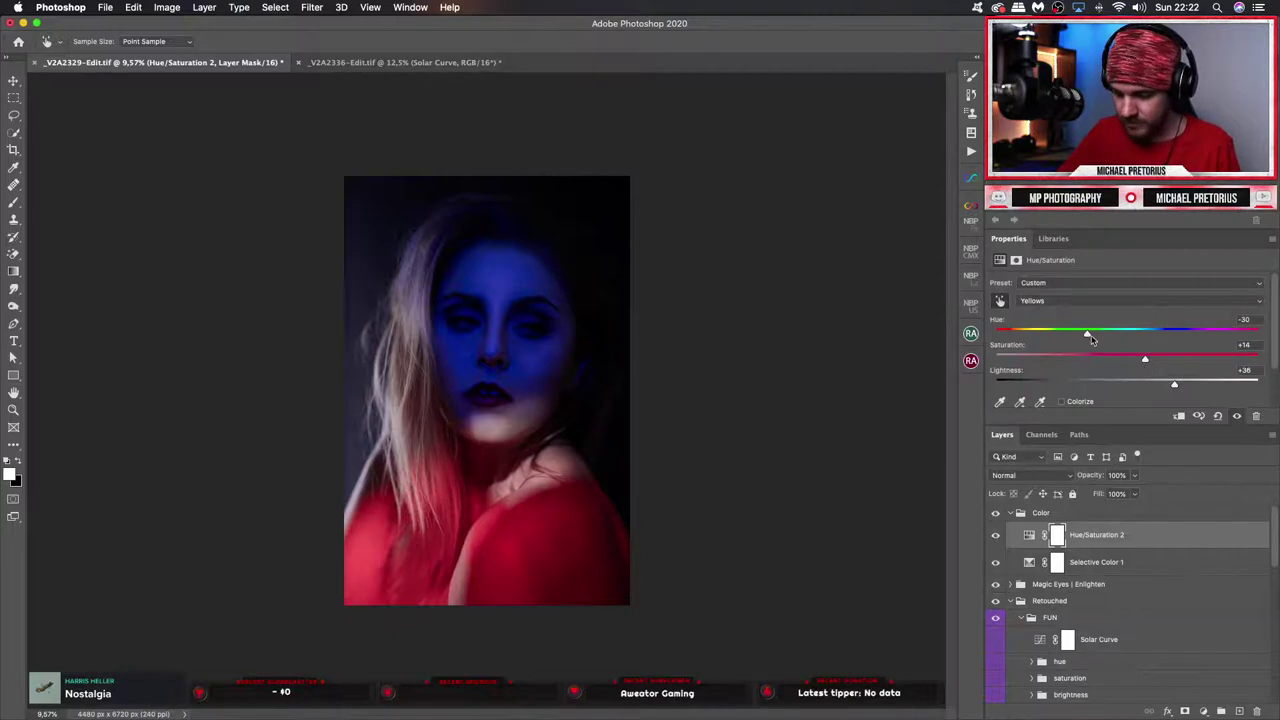
drag(1091, 340, 1175, 368)
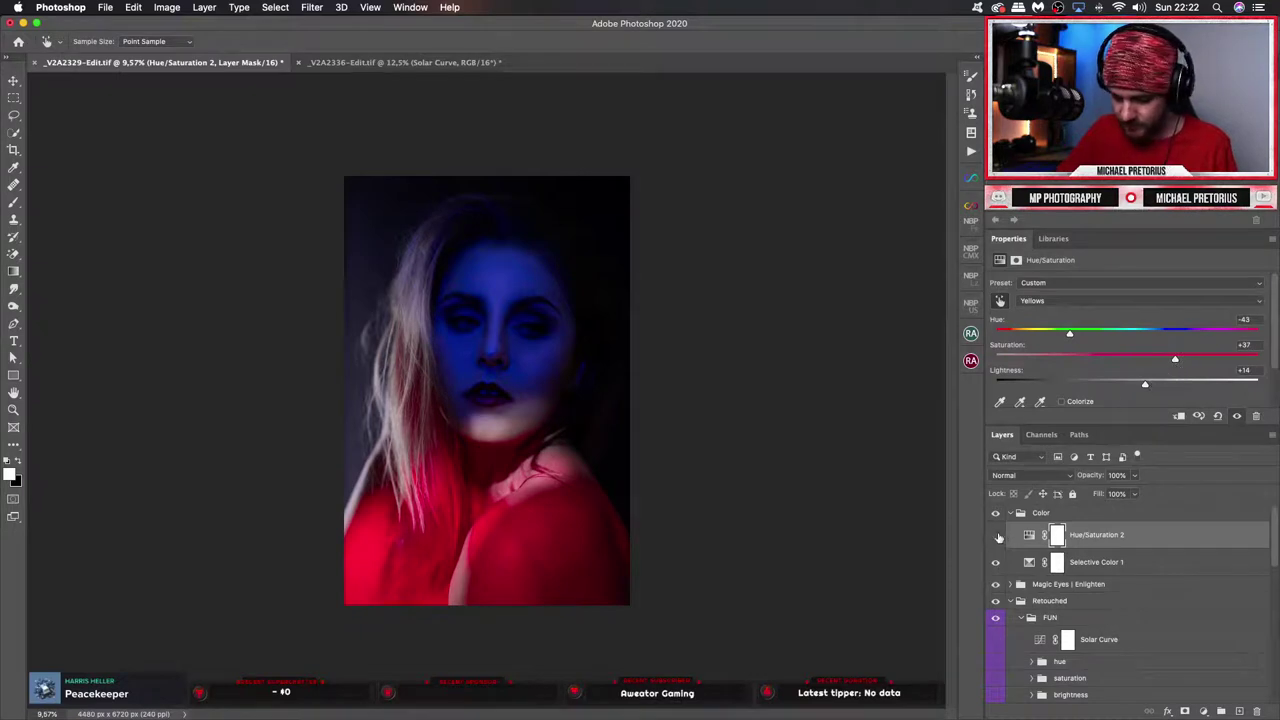
click(995, 535)
click(996, 536)
click(996, 536)
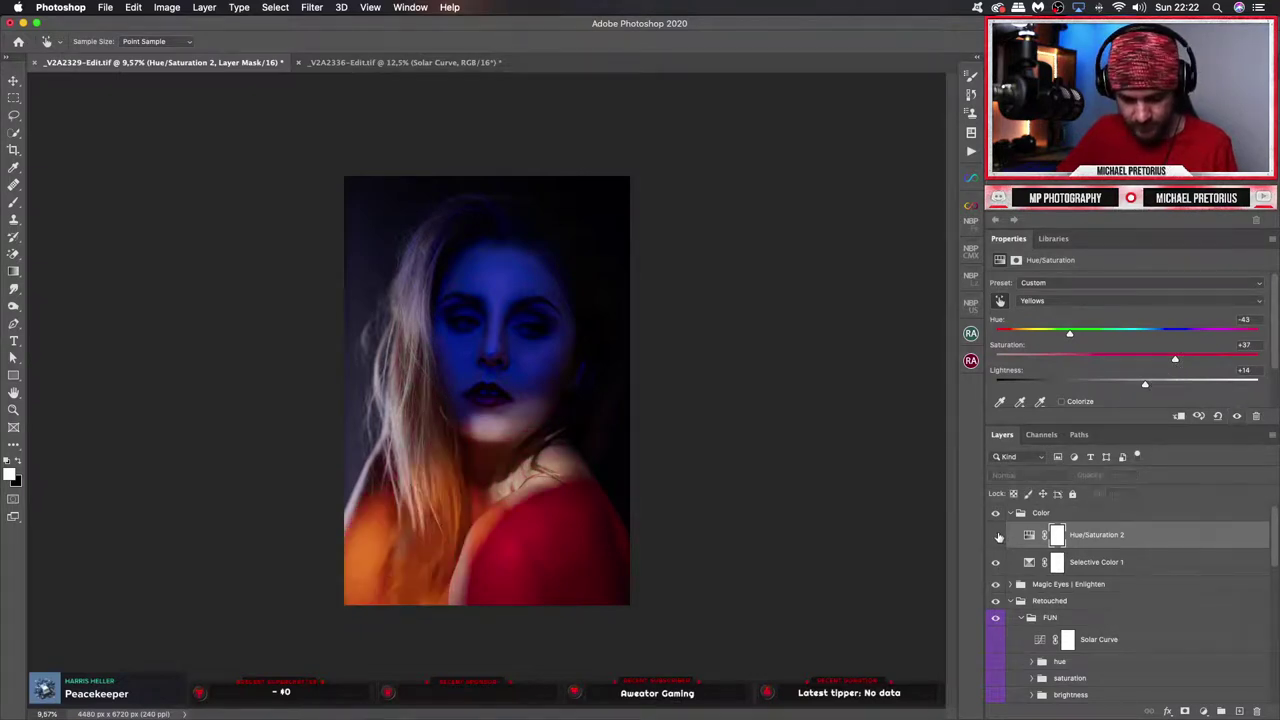
click(996, 536)
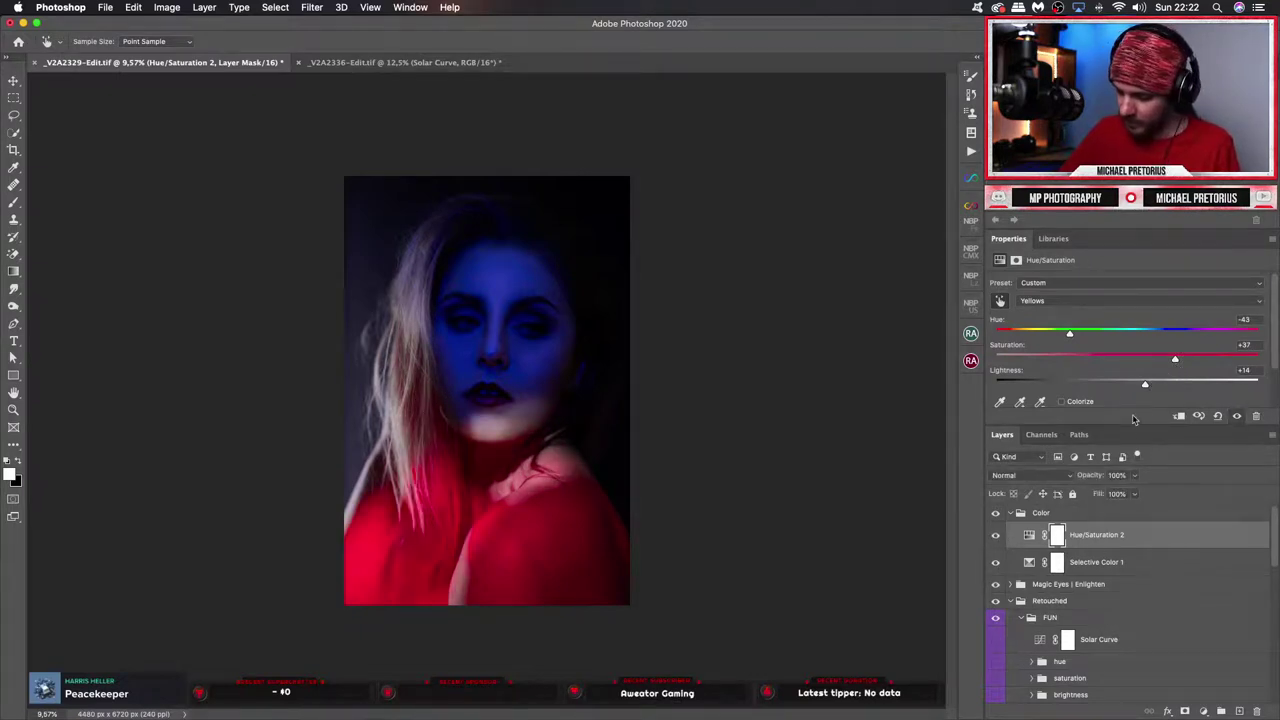
Paint black with a 600 px brush on the Hue/Saturation 2 mask over neck and collarbone.
key(b)
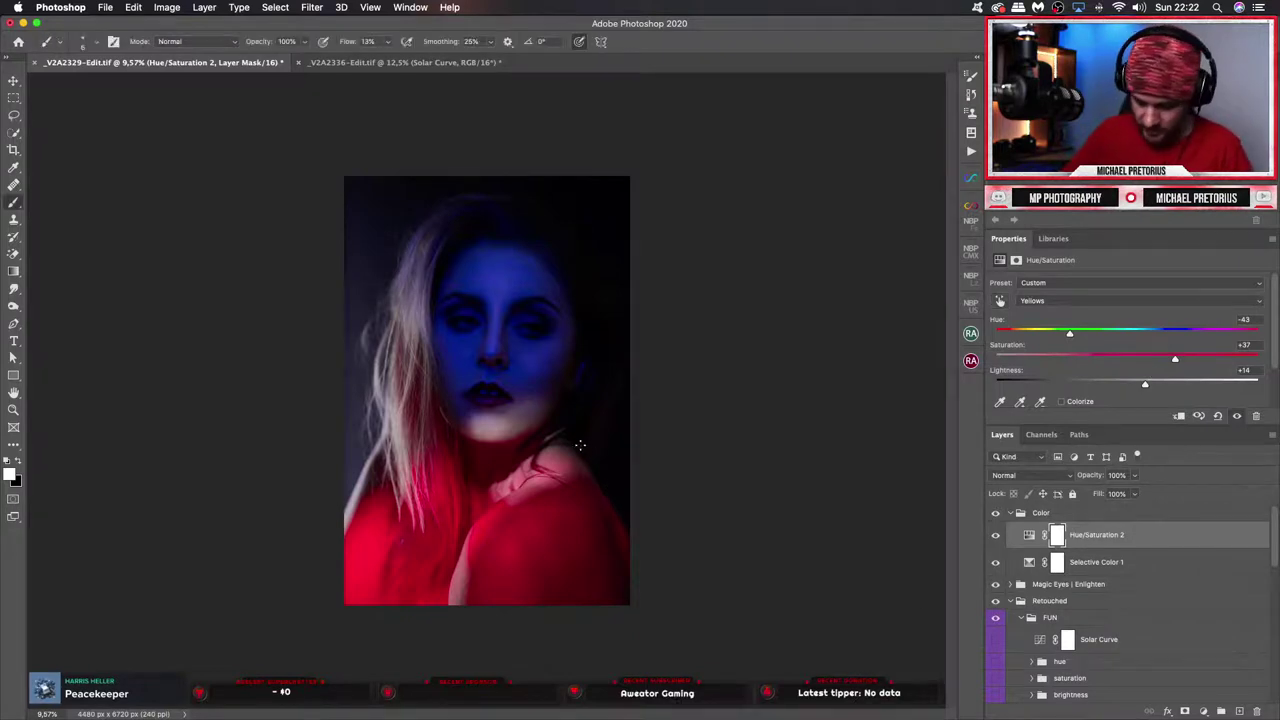
drag(388, 42, 505, 161)
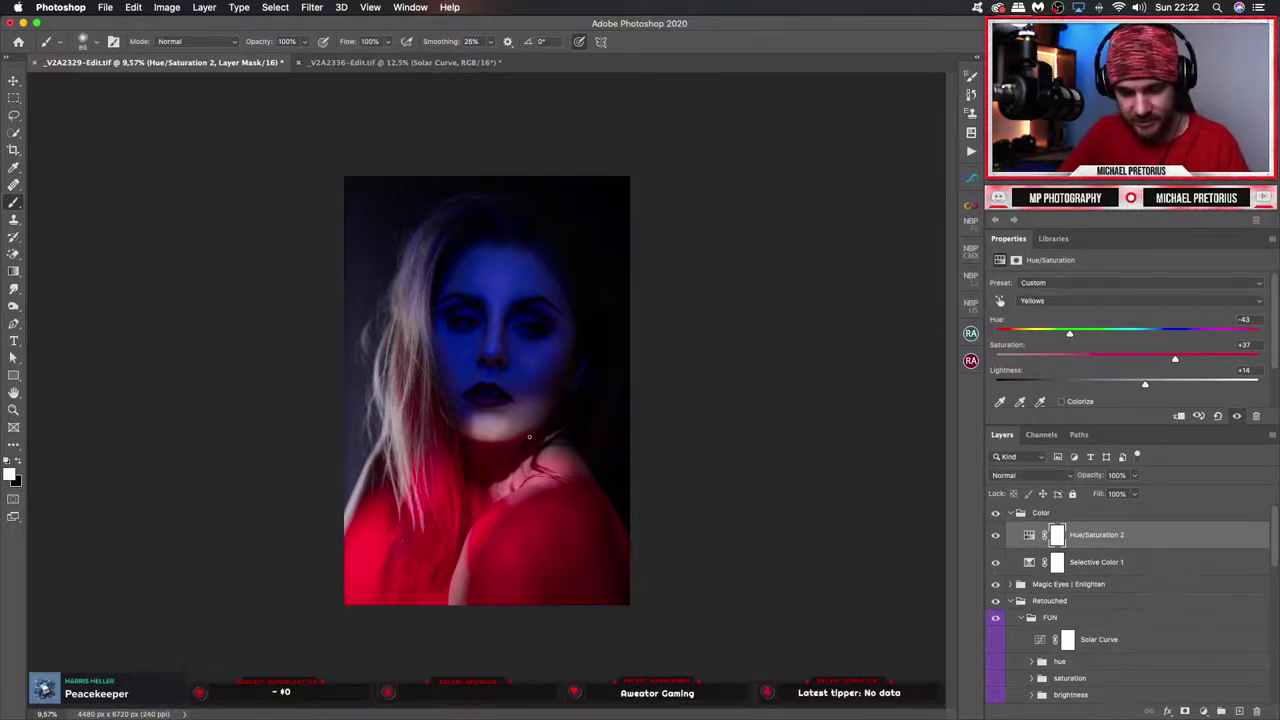
key(bracketright)
key(bracketright)
key(bracketright)
key(bracketright)
key(bracketright)
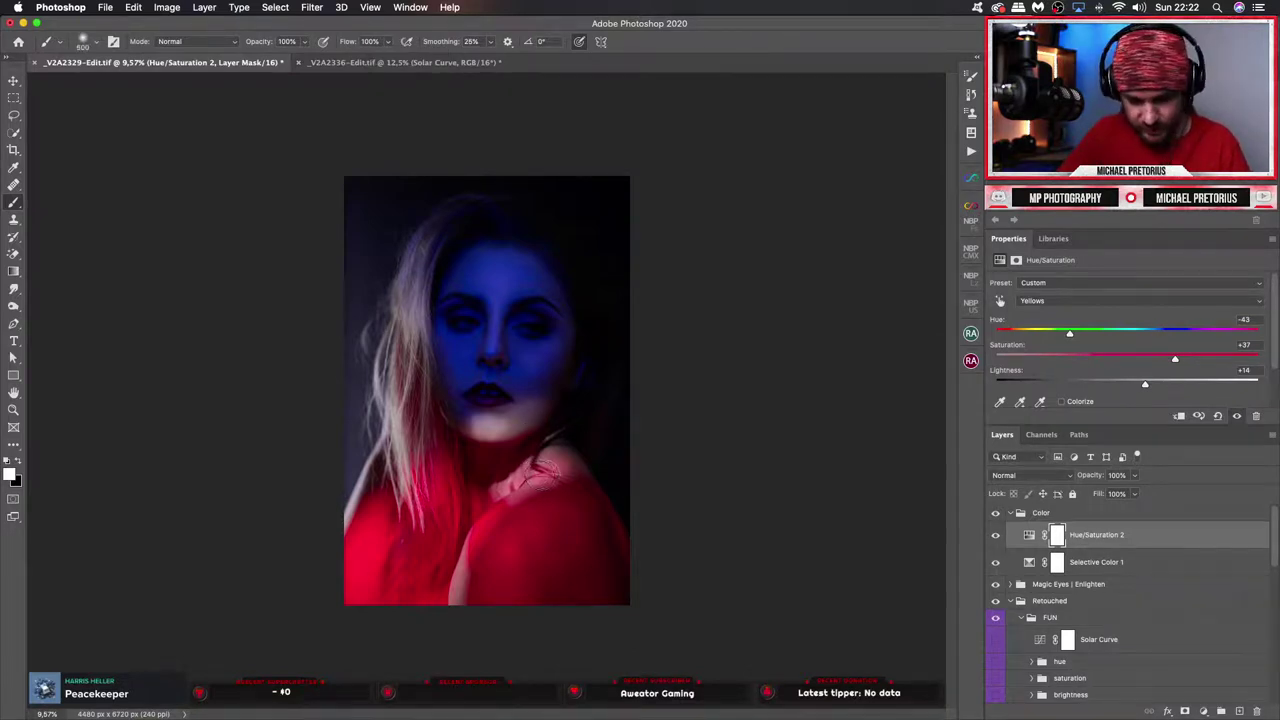
key(x)
mouse_move(540, 480)
mouse_down()
mouse_move(568, 460)
mouse_move(510, 488)
mouse_move(545, 474)
mouse_up()
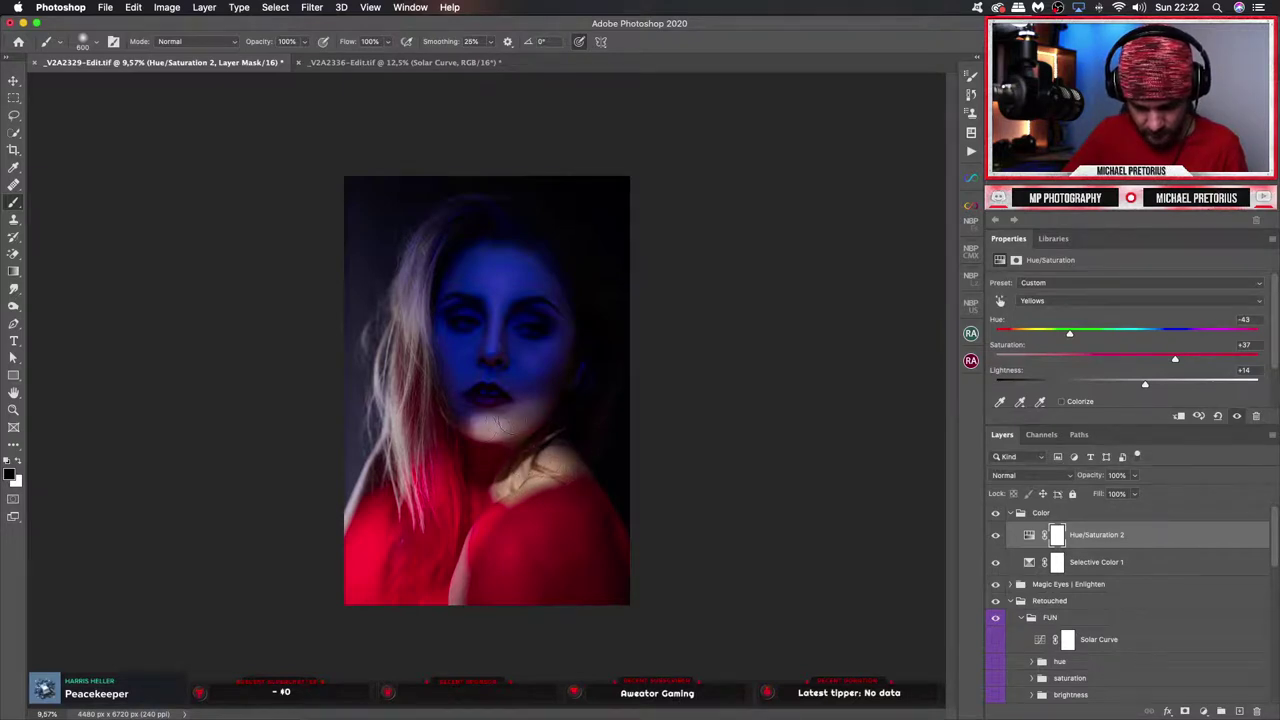
mouse_move(416, 416)
mouse_down()
mouse_move(421, 290)
mouse_move(379, 399)
mouse_up()
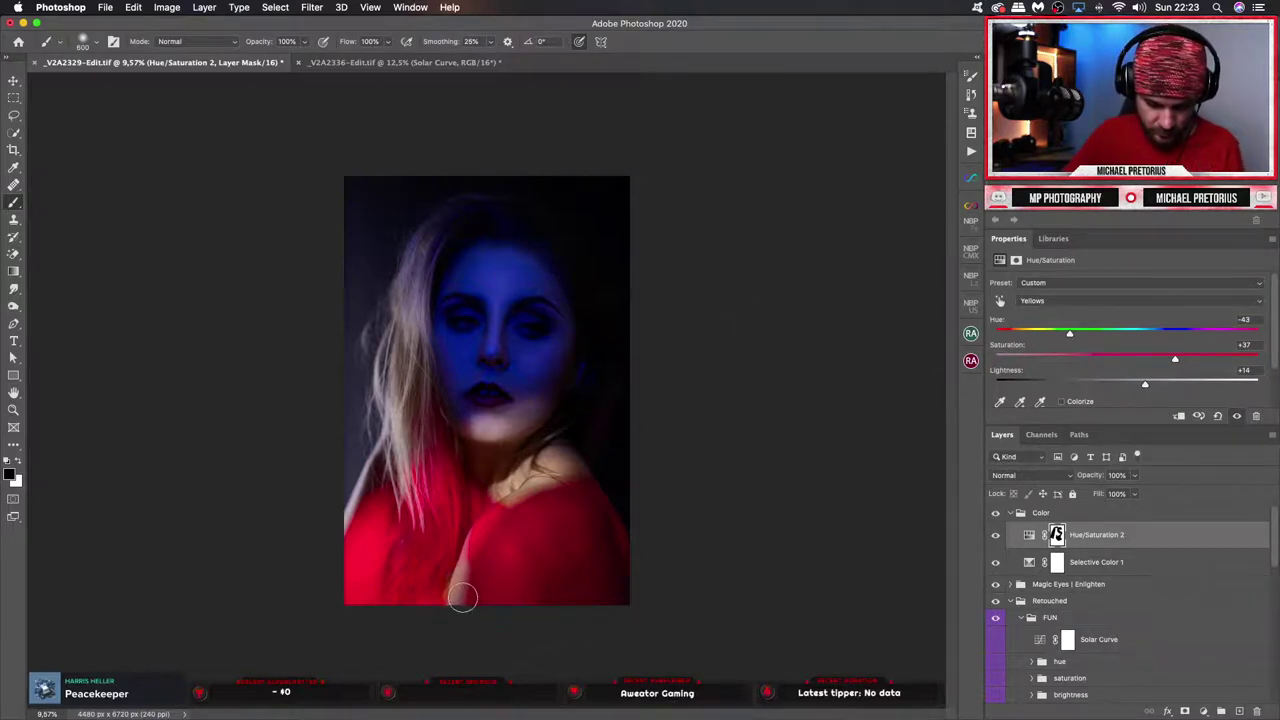
Zoom in and clean the orange fringe along the shoulder edge with a smaller brush.
key(z)
drag(474, 589, 514, 580)
key(b)
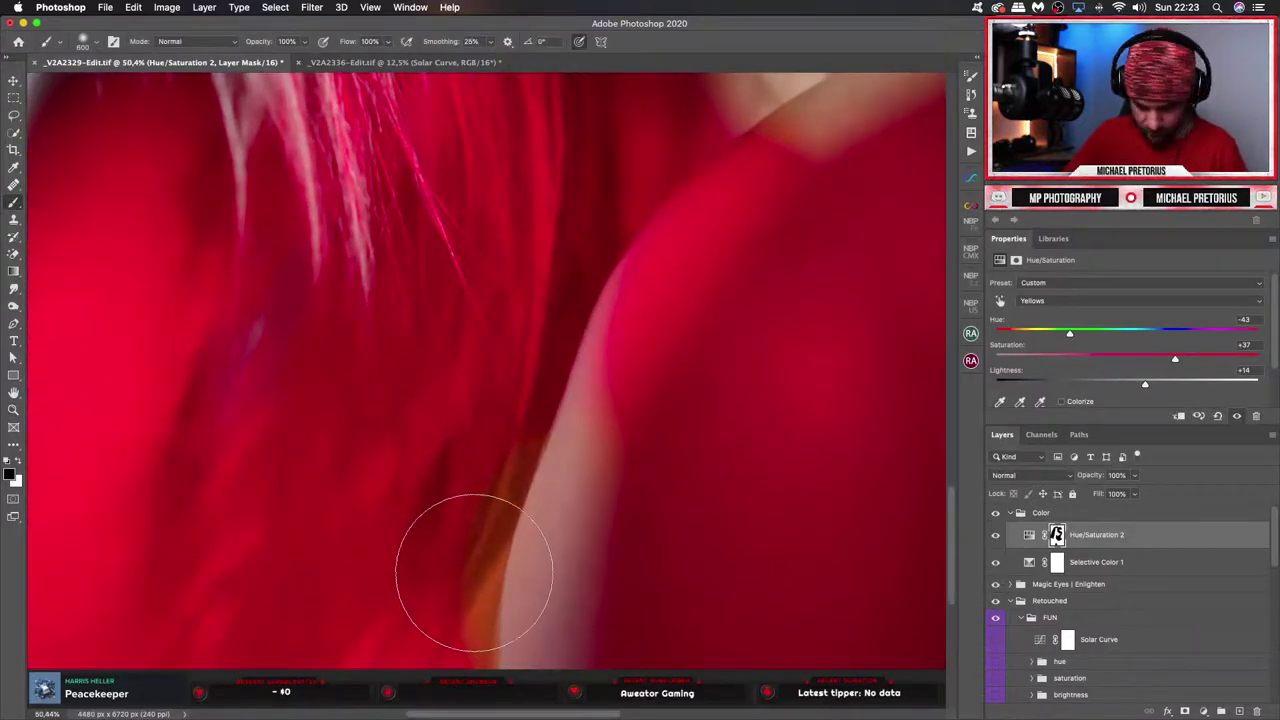
key(bracketleft)
key(bracketleft)
key(bracketleft)
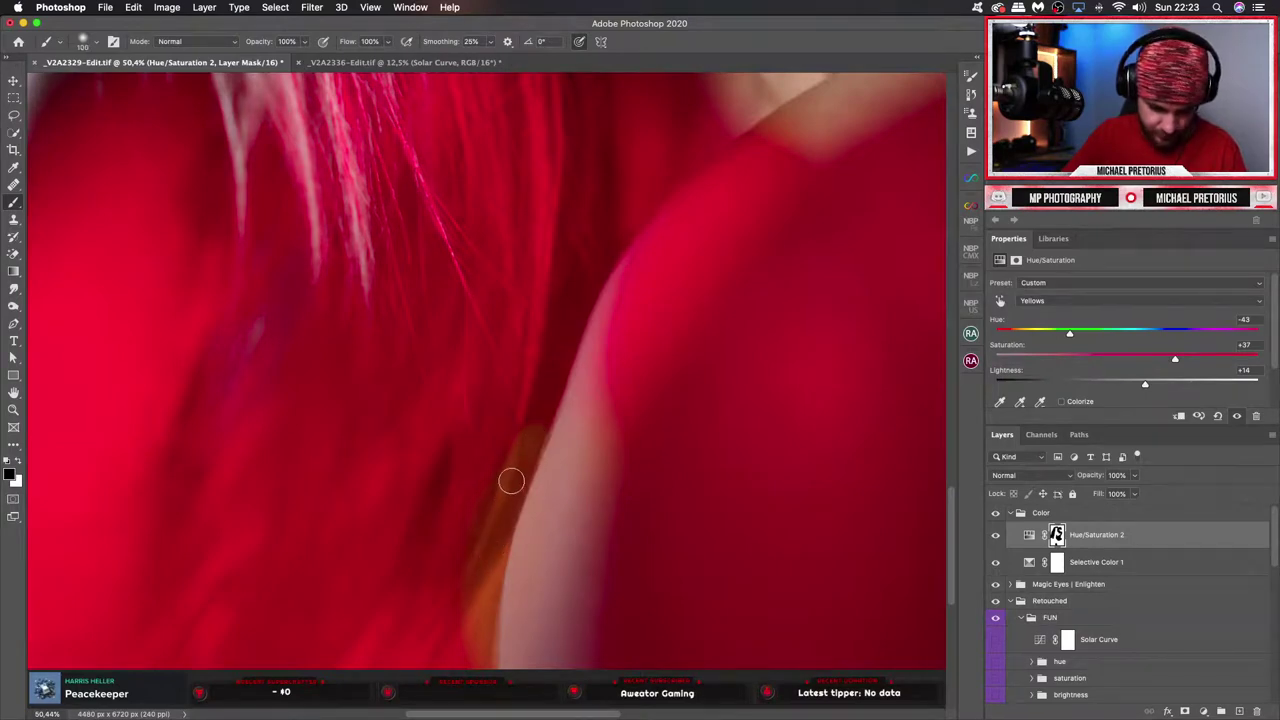
key(x)
drag(536, 433, 505, 518)
mouse_move(523, 451)
mouse_down()
mouse_move(540, 423)
mouse_move(480, 591)
mouse_move(486, 573)
mouse_move(485, 662)
mouse_up()
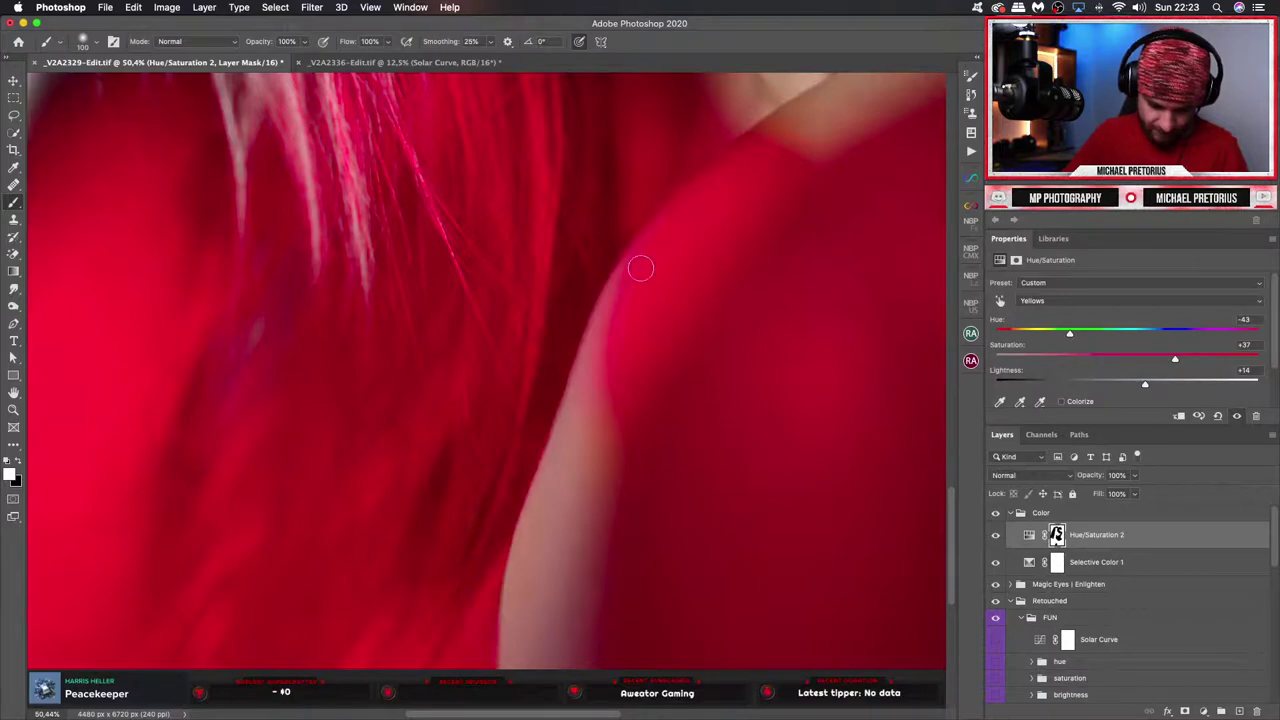
key(z)
drag(583, 521, 502, 560)
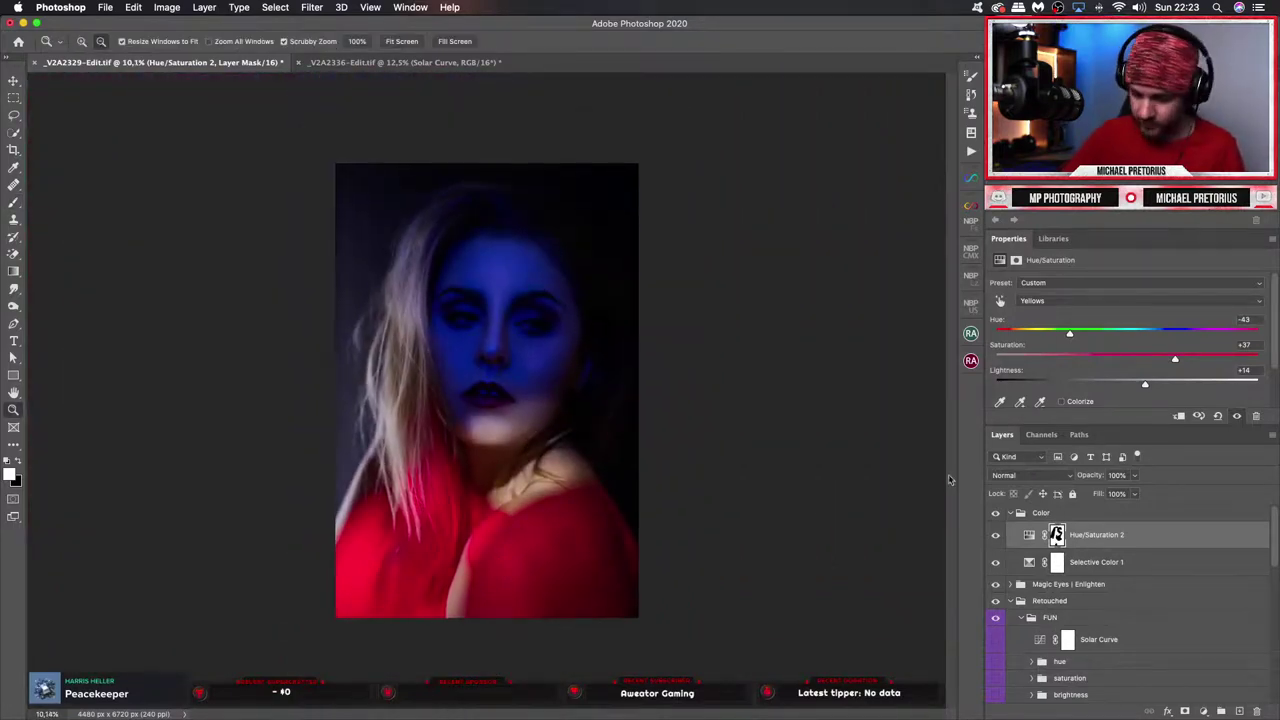
Split the Underlying Layer black Blend If handle of Hue/Saturation 2 to 32/80.
double_click(1234, 542)
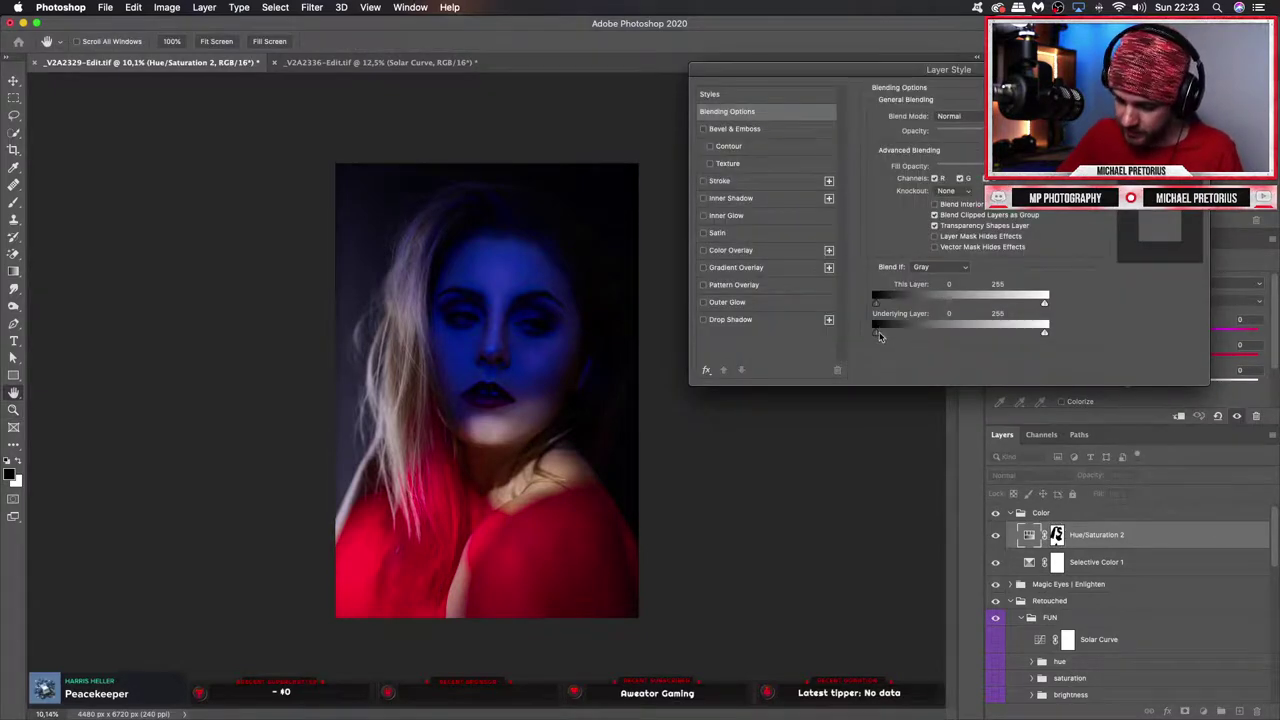
drag(882, 338, 921, 334)
drag(875, 336, 928, 336)
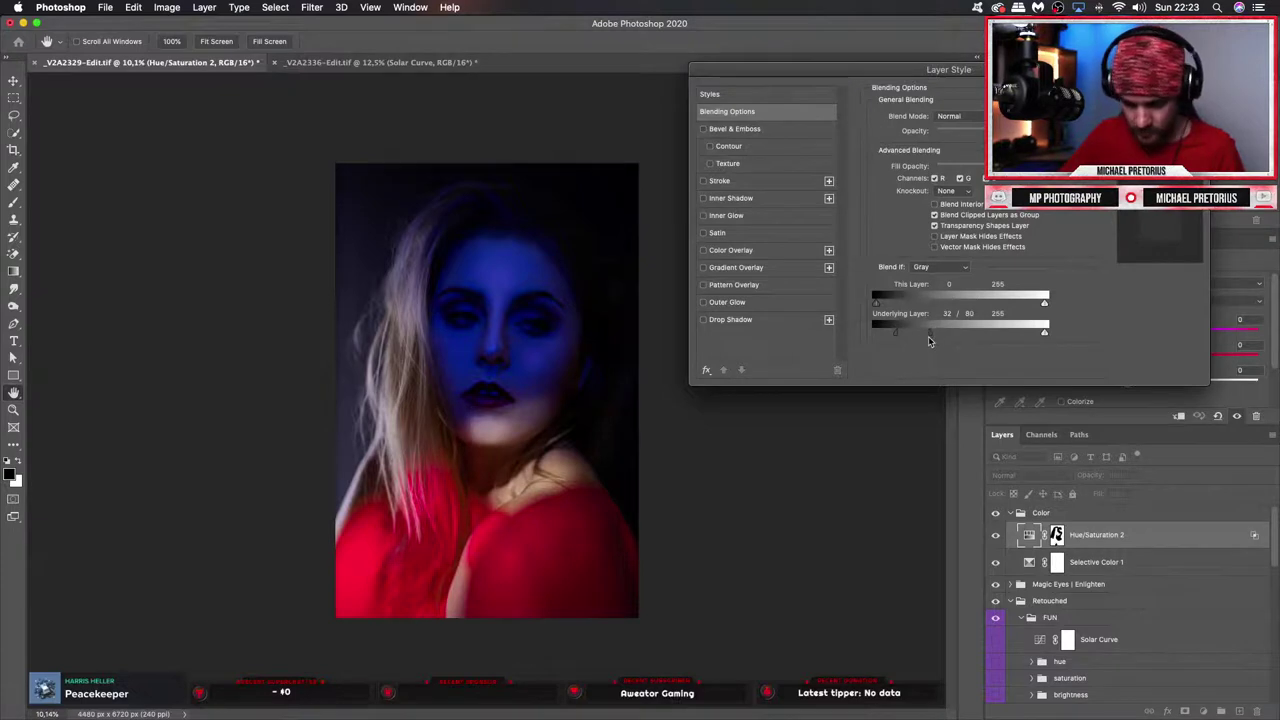
key(Return)
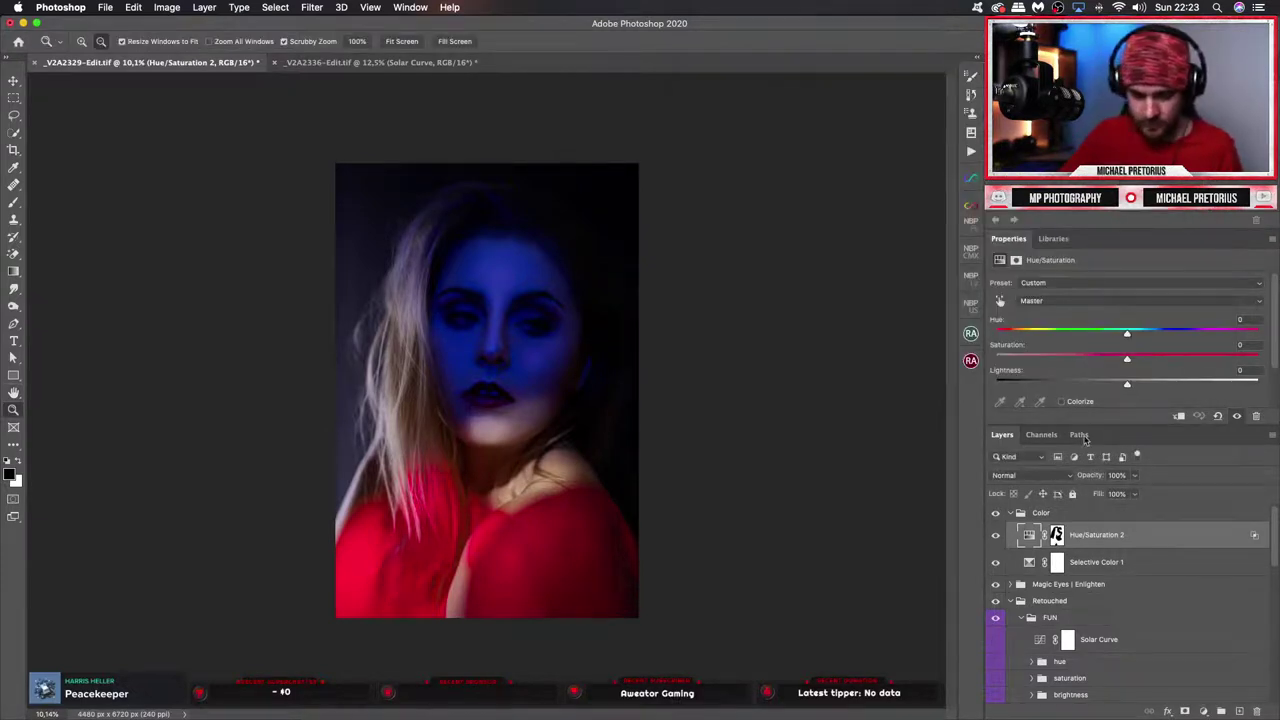
Try lowering Hue/Saturation 2's opacity and toggle it on and off to compare.
click(1134, 476)
mouse_move(1133, 491)
mouse_down()
mouse_move(1106, 496)
mouse_move(1157, 491)
mouse_up()
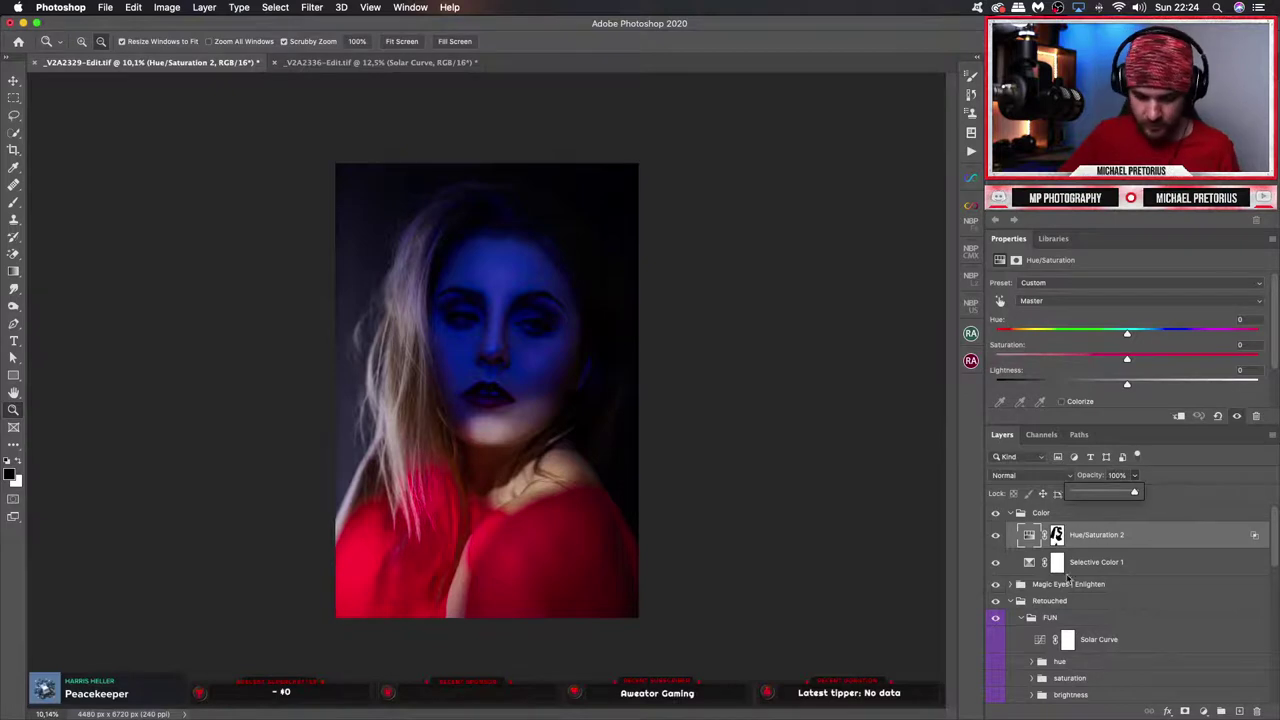
click(996, 538)
click(996, 539)
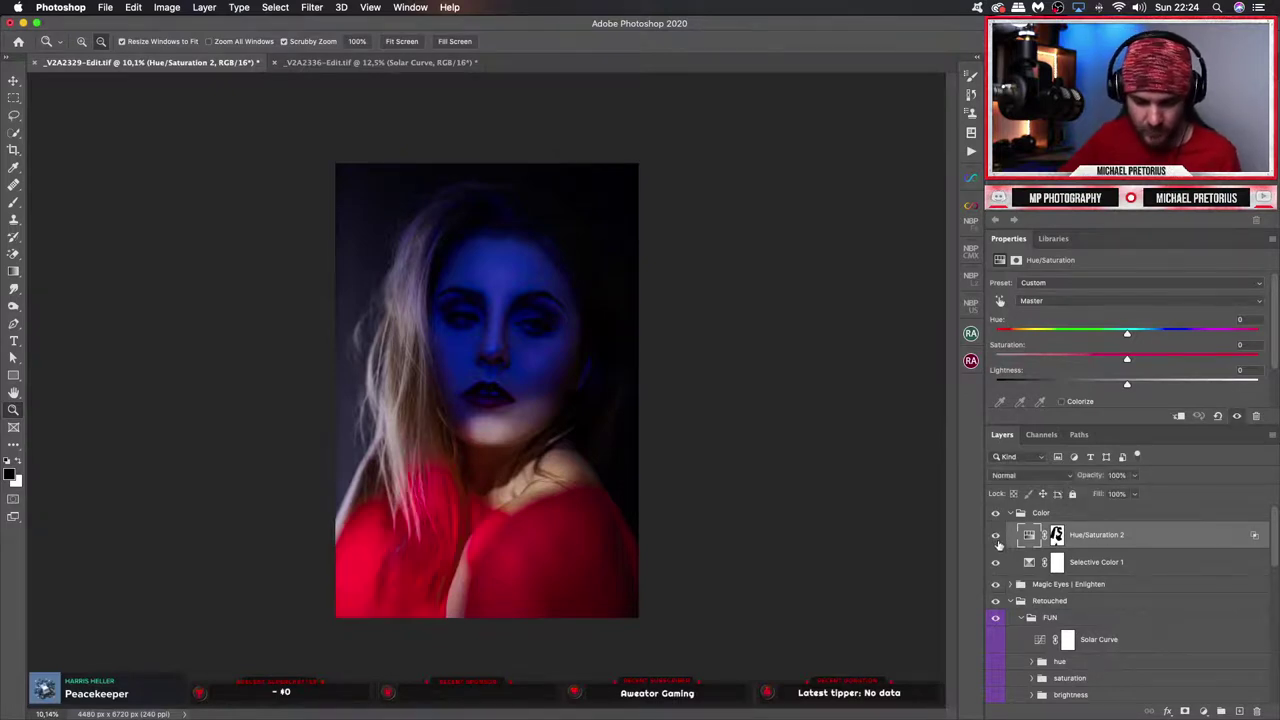
click(998, 542)
click(997, 541)
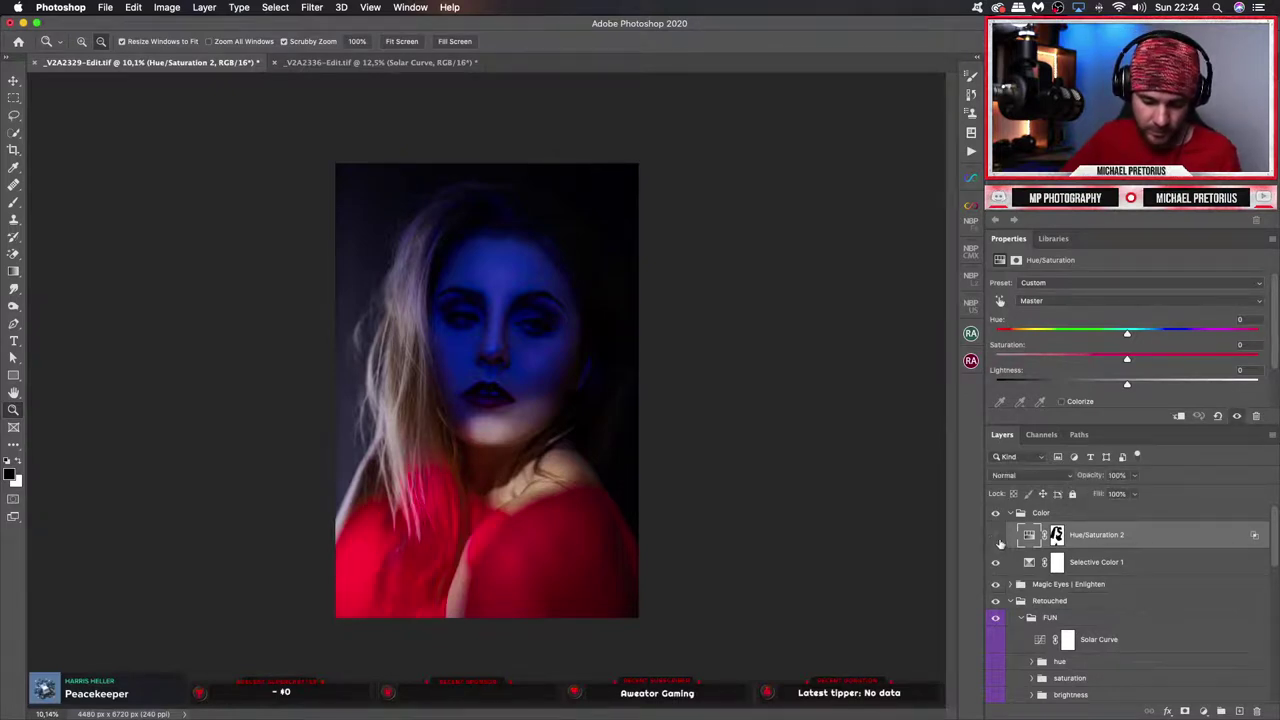
click(996, 540)
click(996, 540)
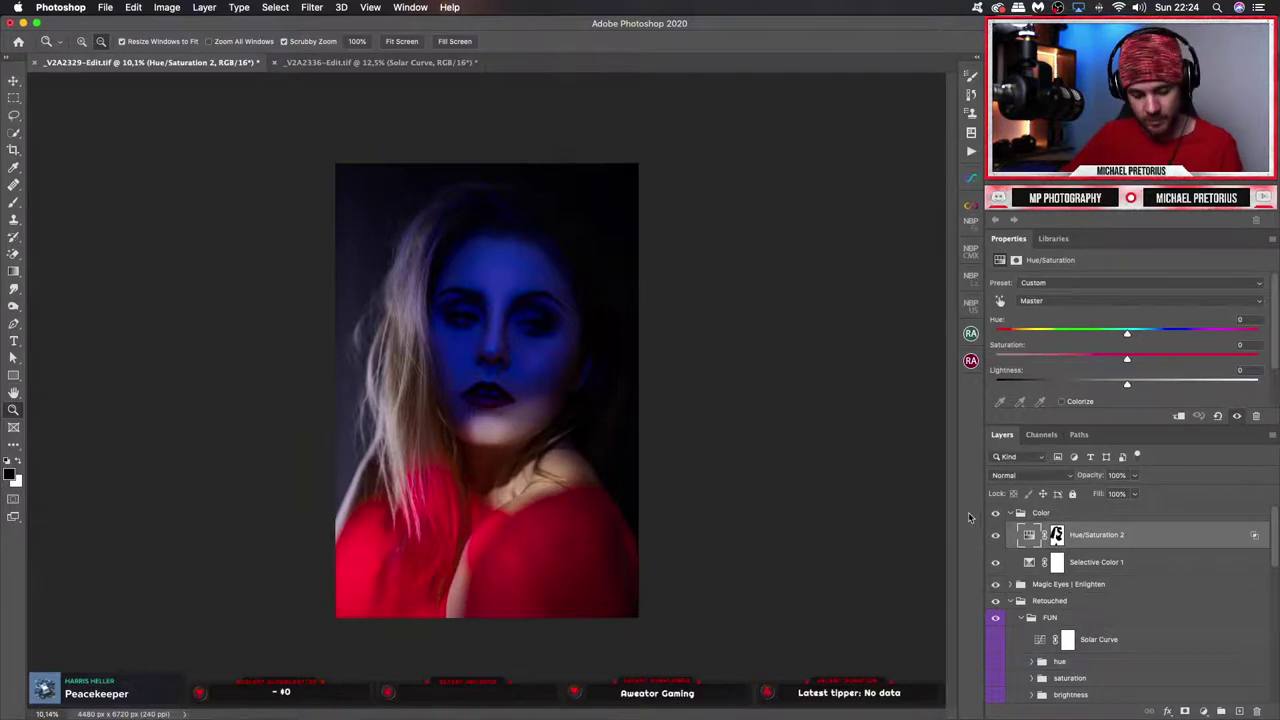
Zoom in on the shoulder and target the Hue/Saturation 2 layer mask with the brush.
drag(448, 592, 508, 538)
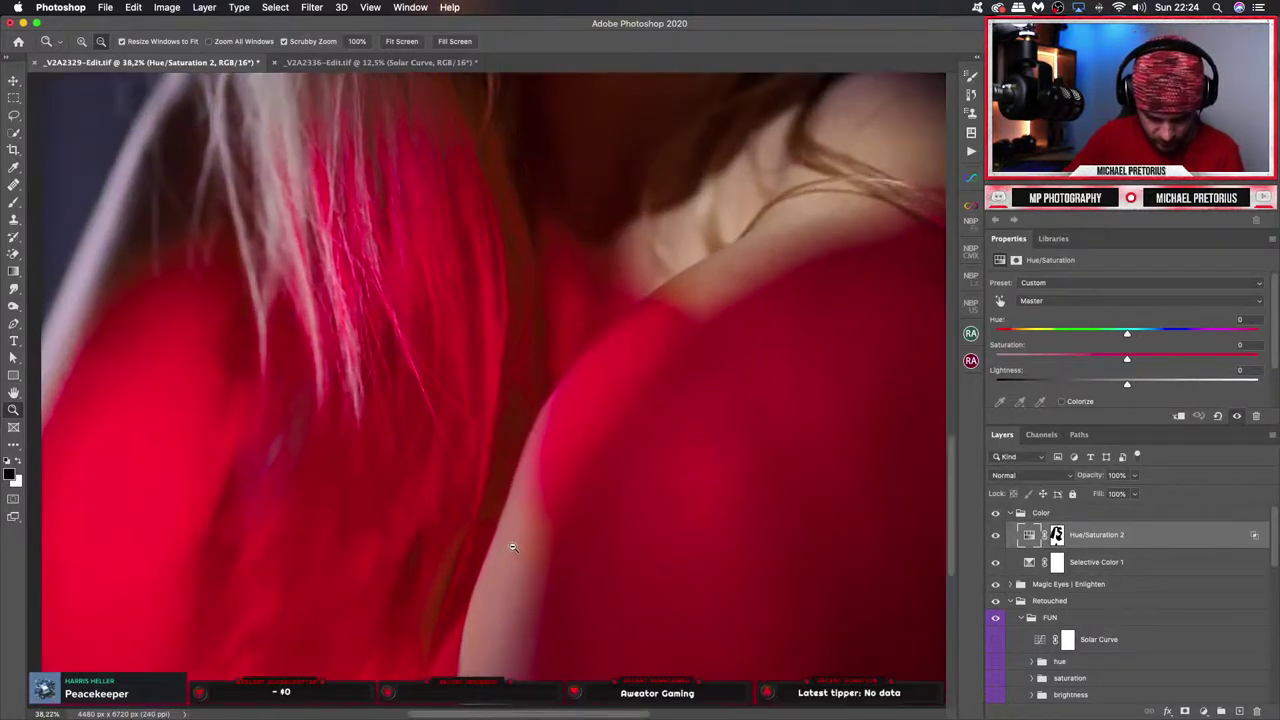
key(b)
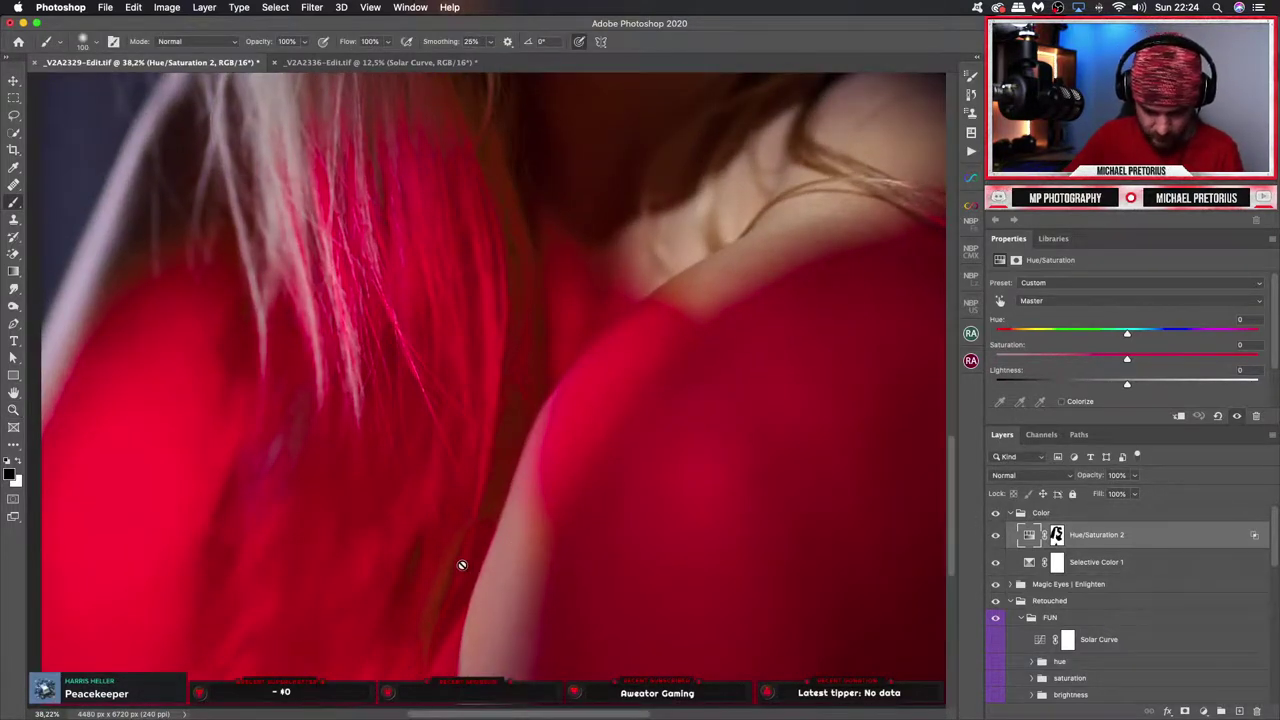
click(1058, 537)
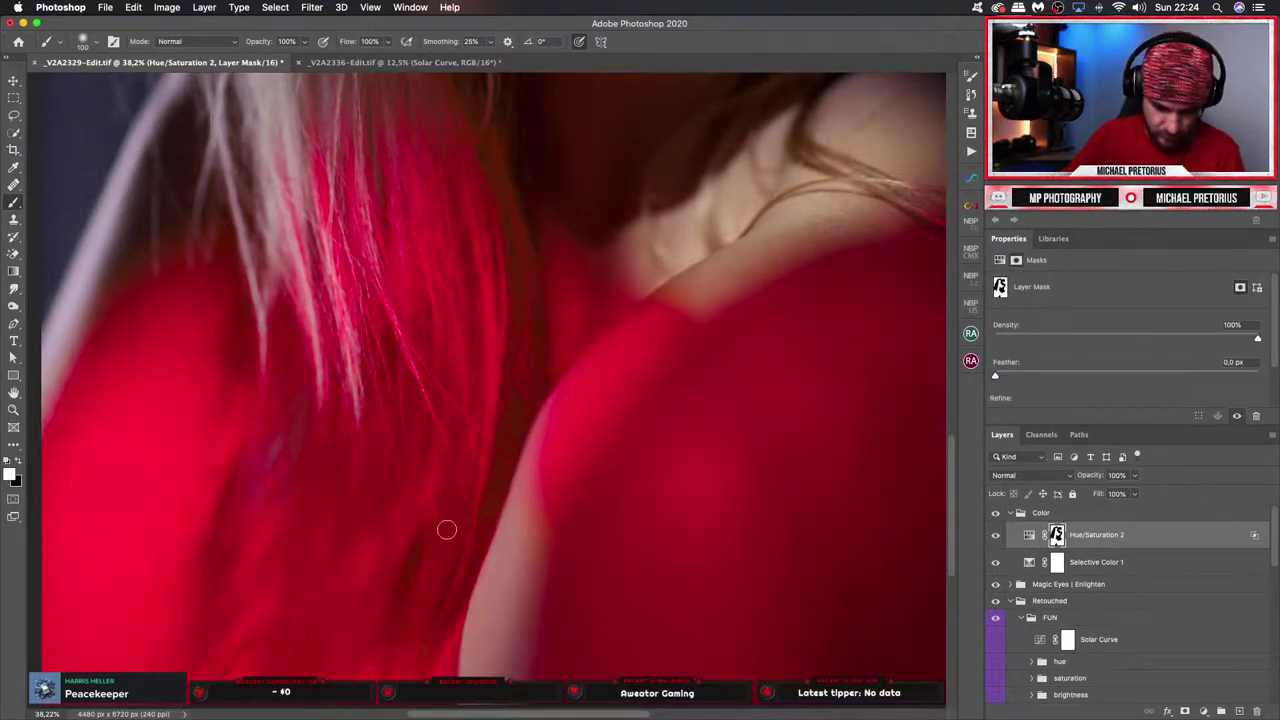
Zoom out to the whole portrait, compare again, and leave Hue/Saturation 2 hidden.
key(z)
drag(600, 568, 509, 591)
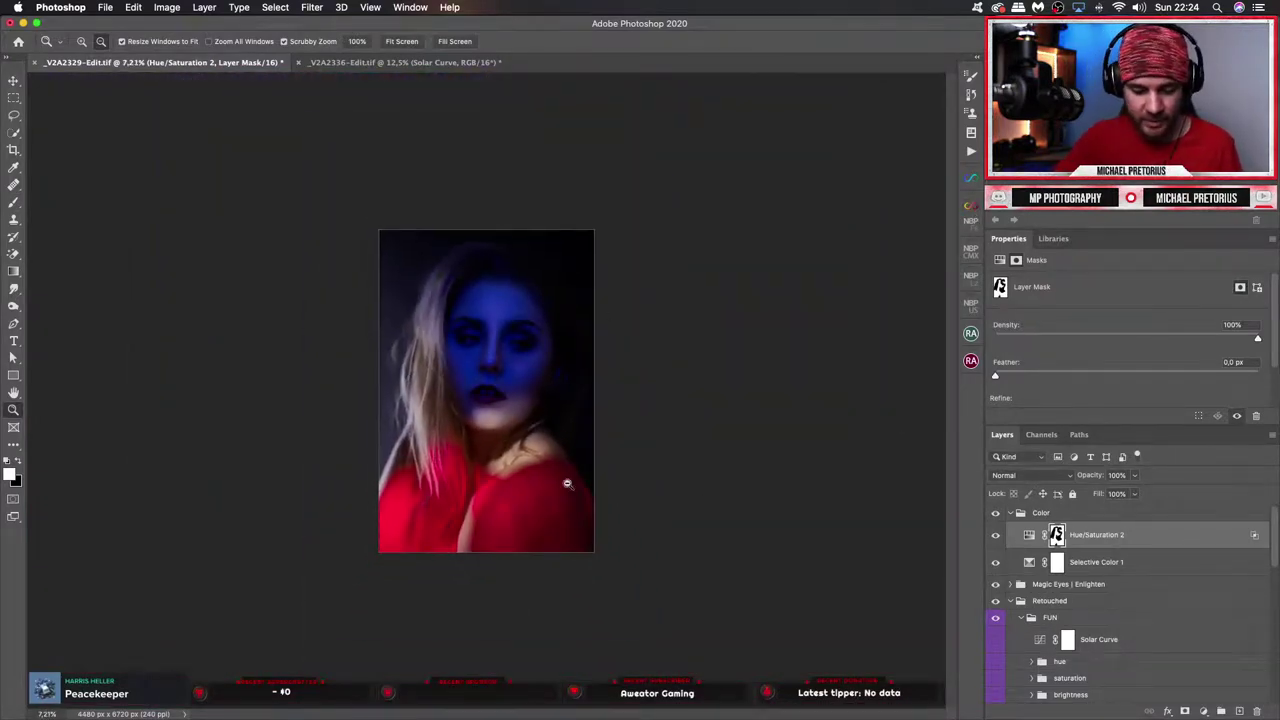
click(996, 537)
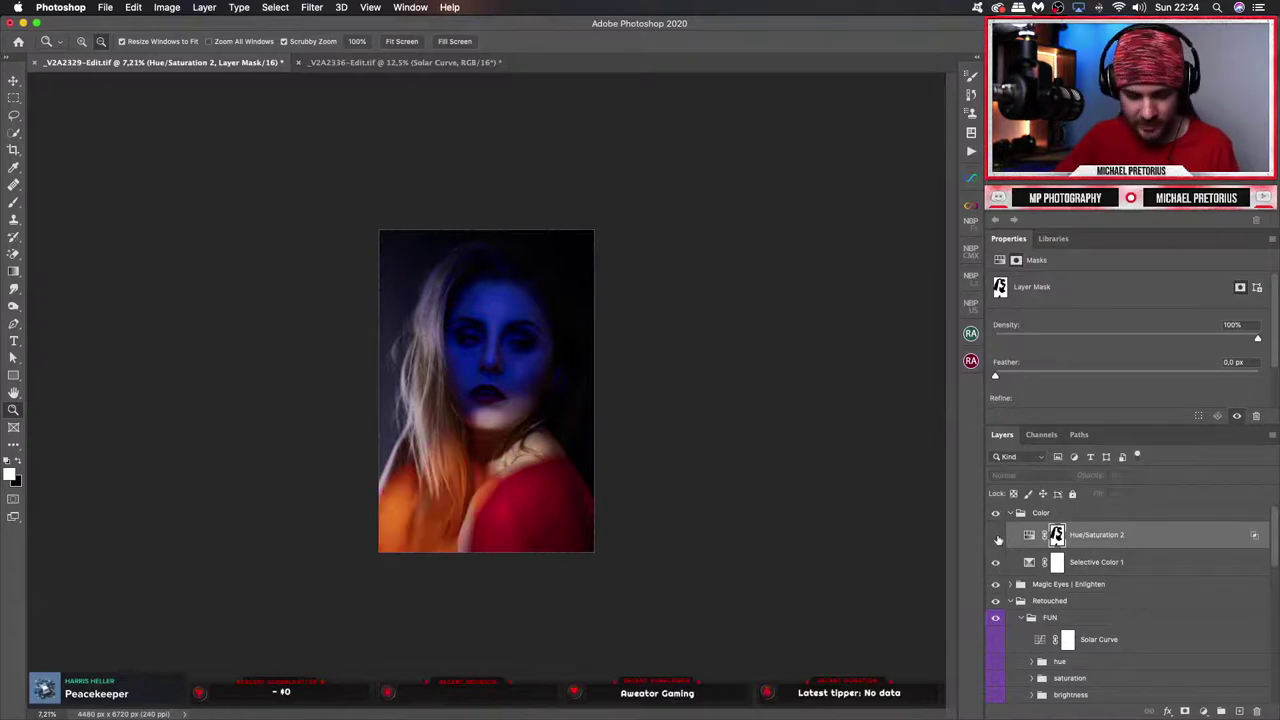
click(996, 537)
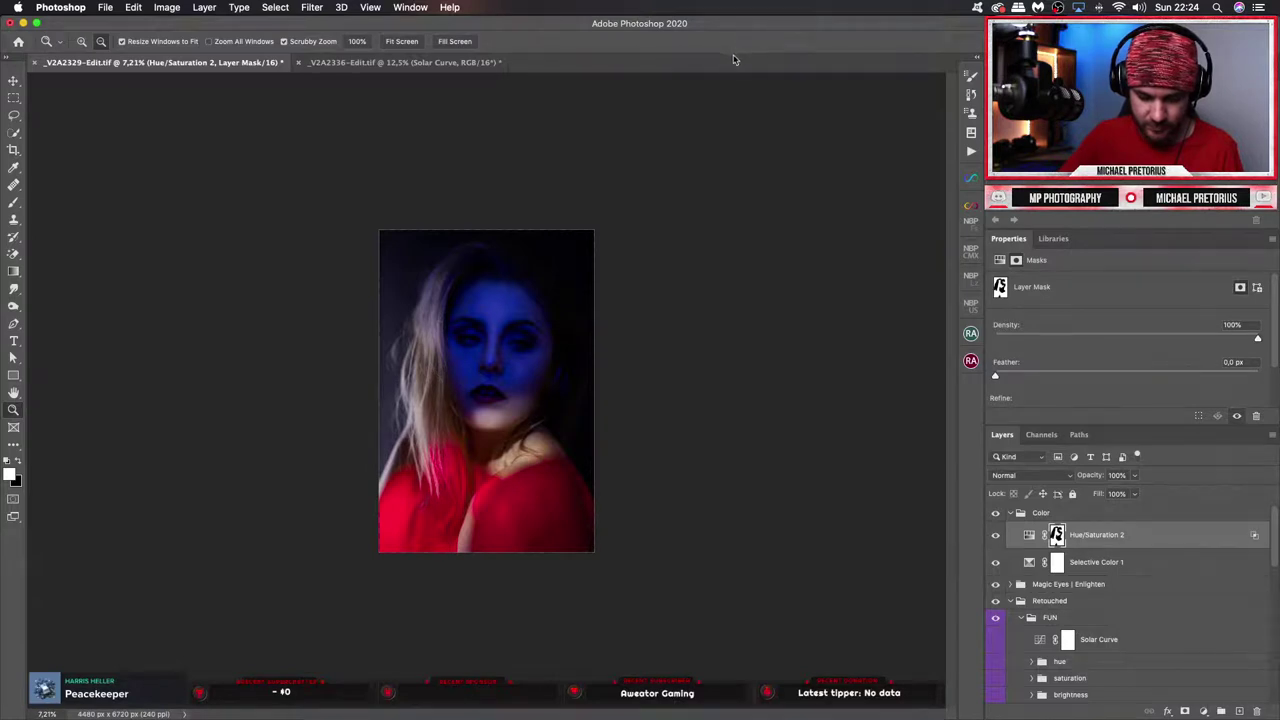
click(996, 536)
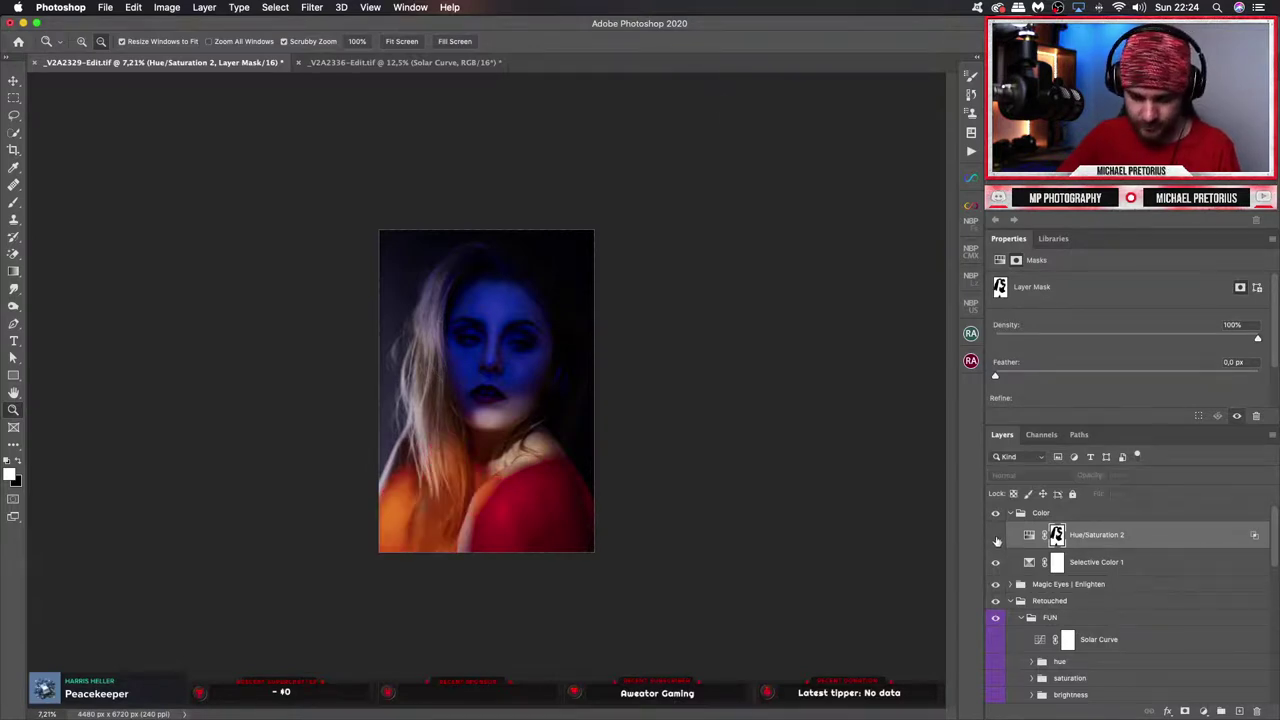
click(996, 537)
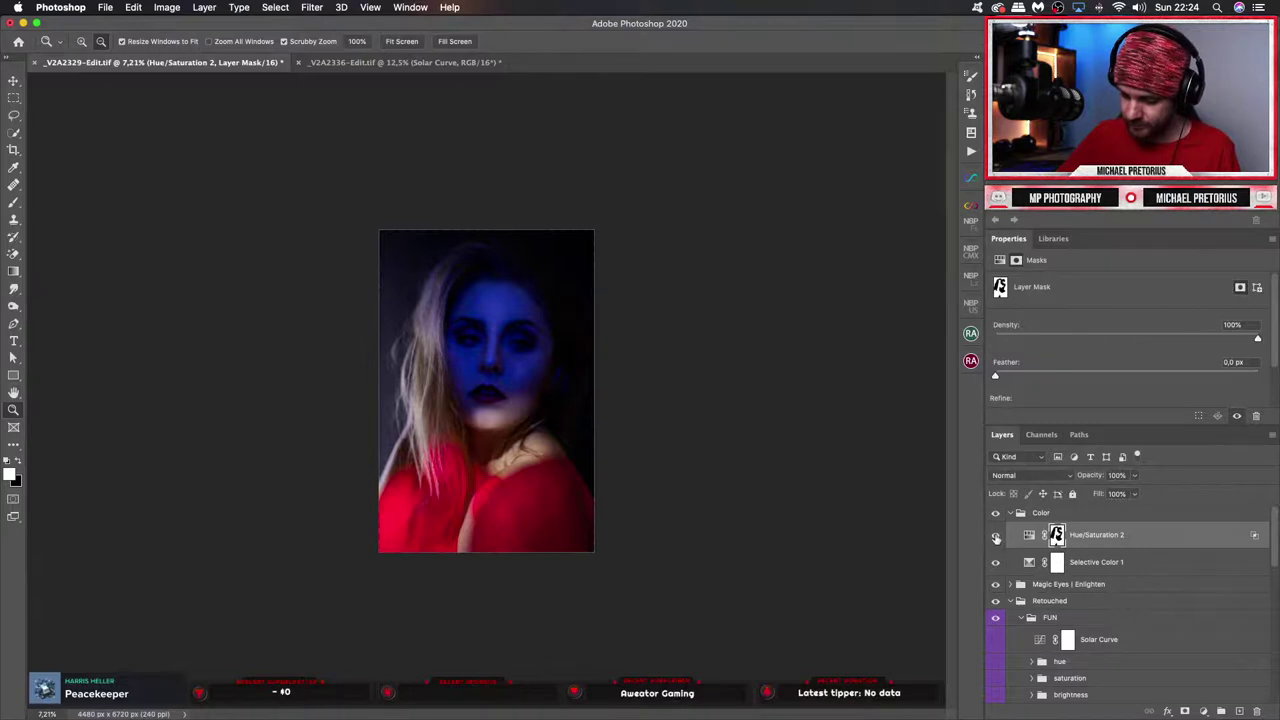
click(996, 537)
click(996, 537)
click(996, 537)
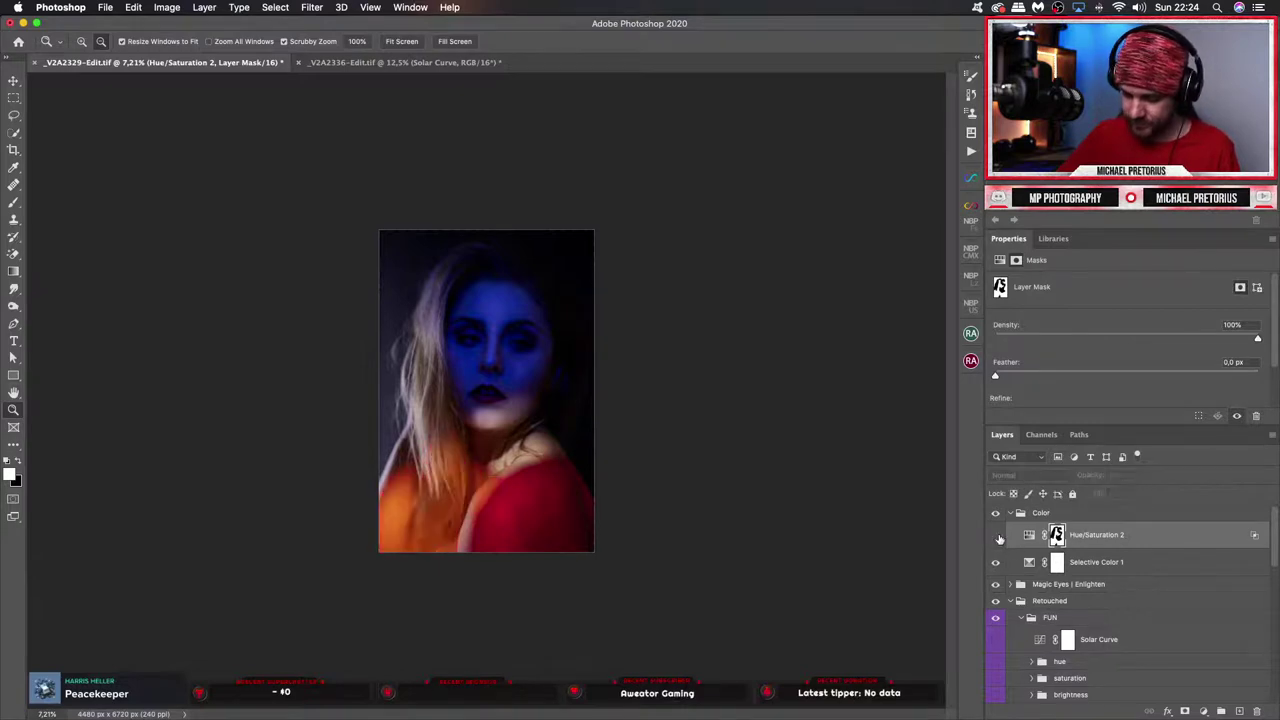
Set Selective Color 1's Yellows to Cyan -68, Magenta +24, Yellow -35, Black +32.
click(1127, 569)
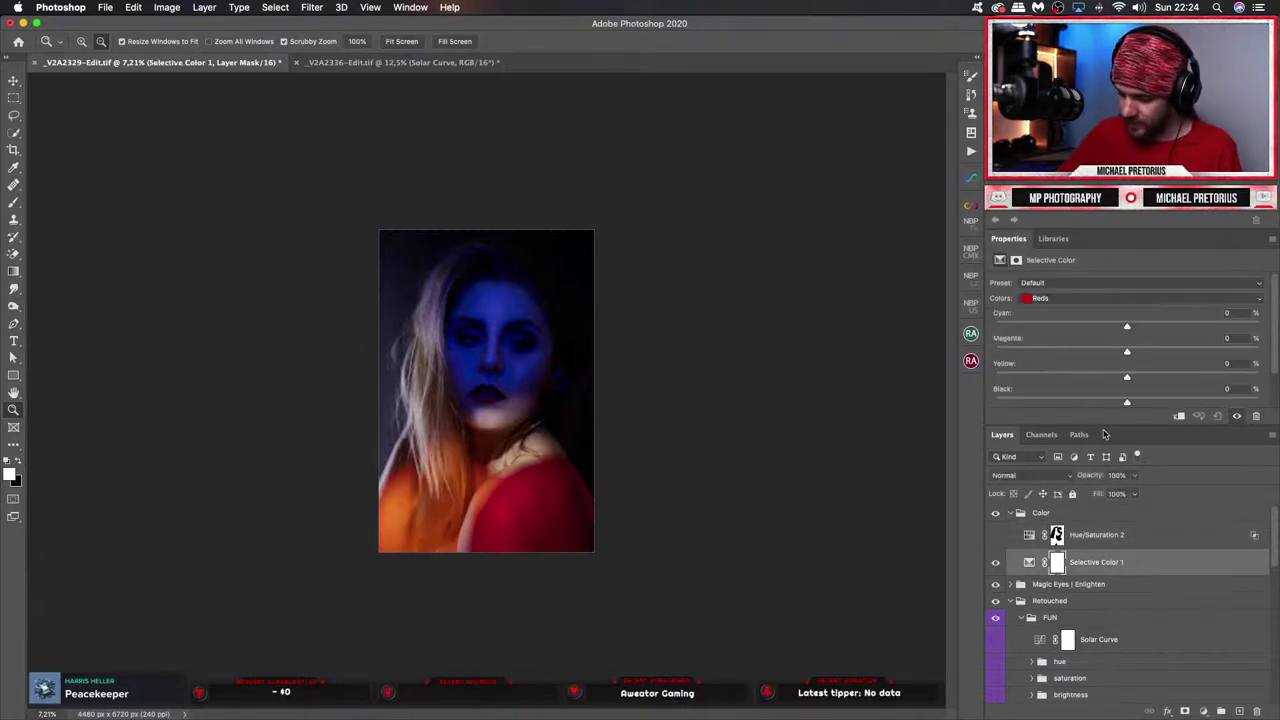
click(1055, 302)
click(1056, 312)
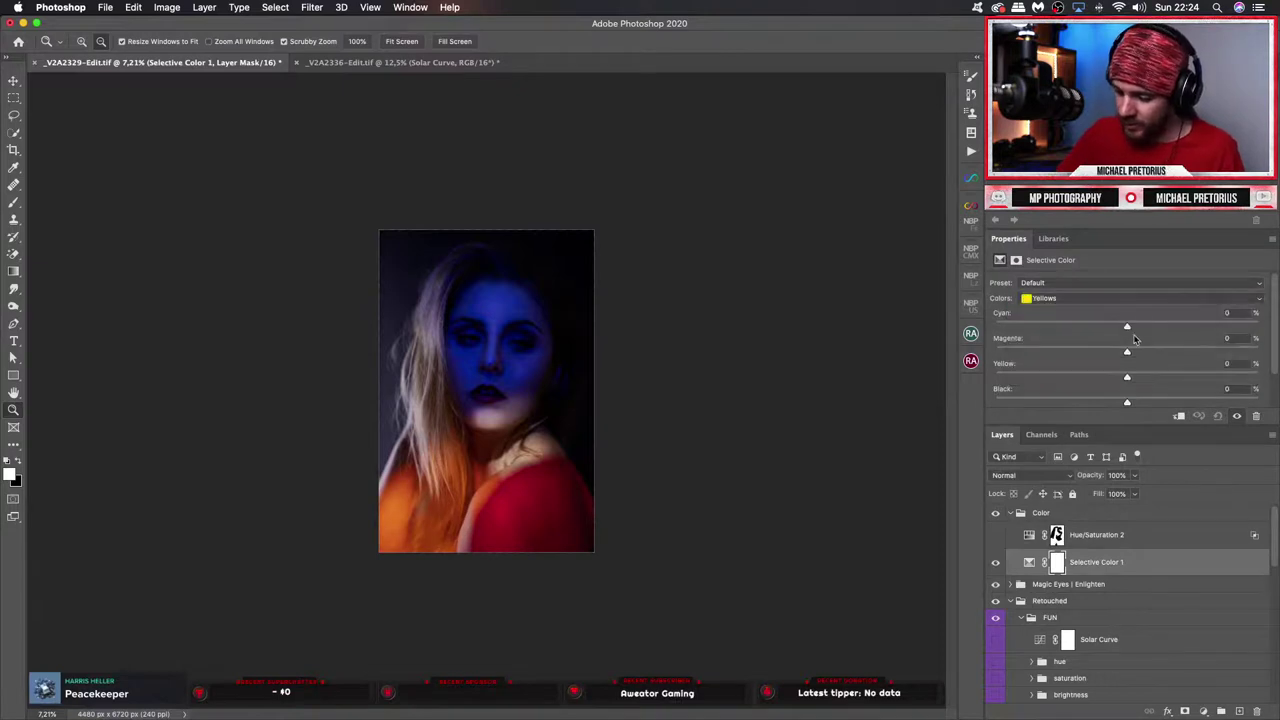
drag(1128, 330, 1096, 329)
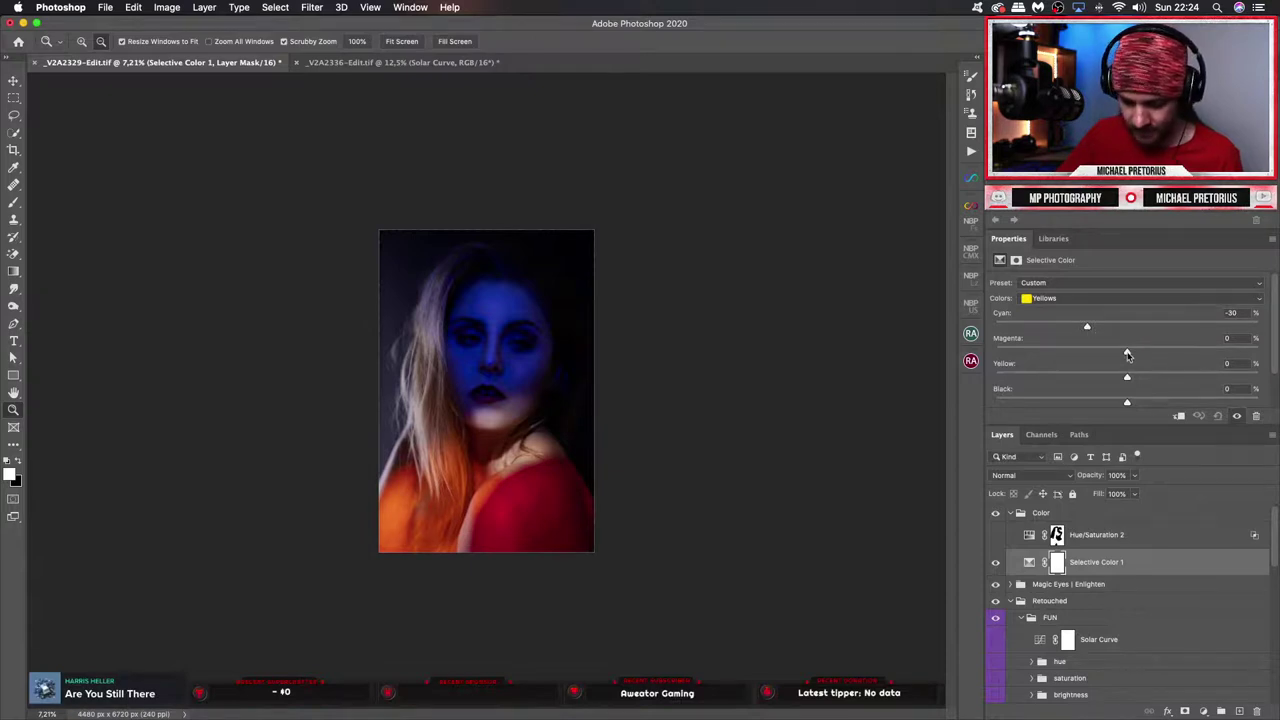
drag(1127, 355, 1078, 382)
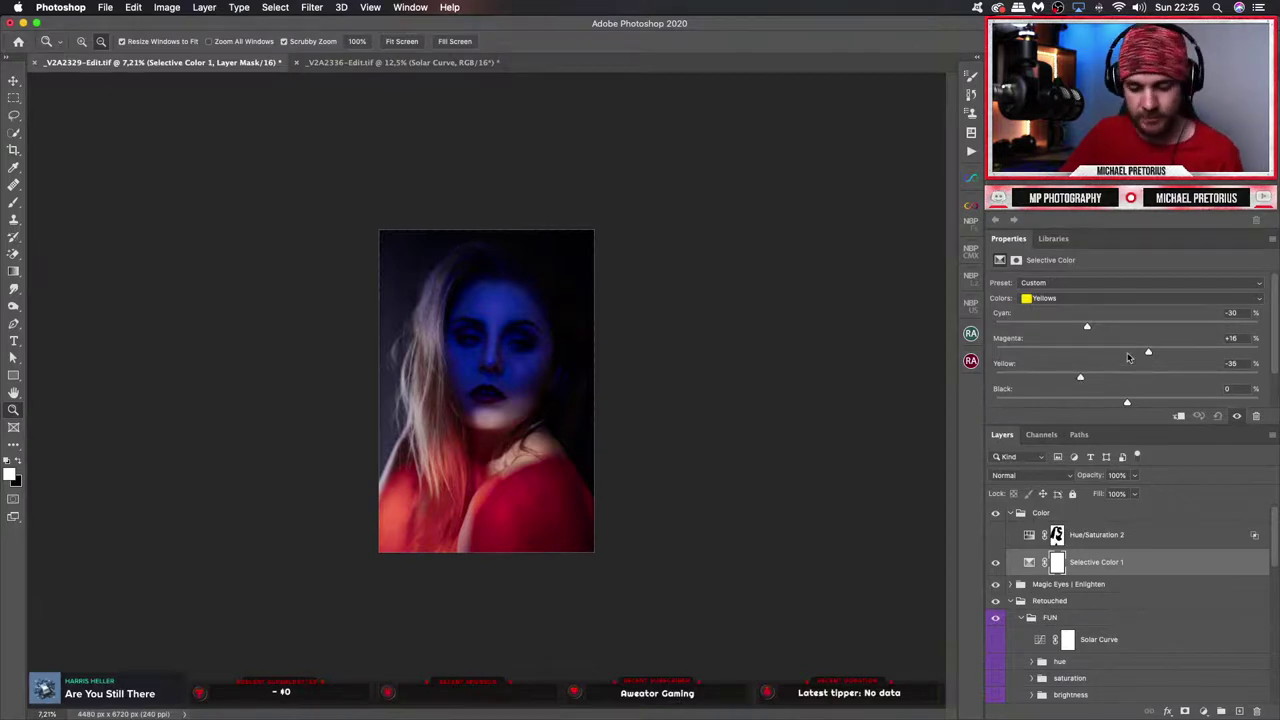
drag(1128, 405, 1165, 400)
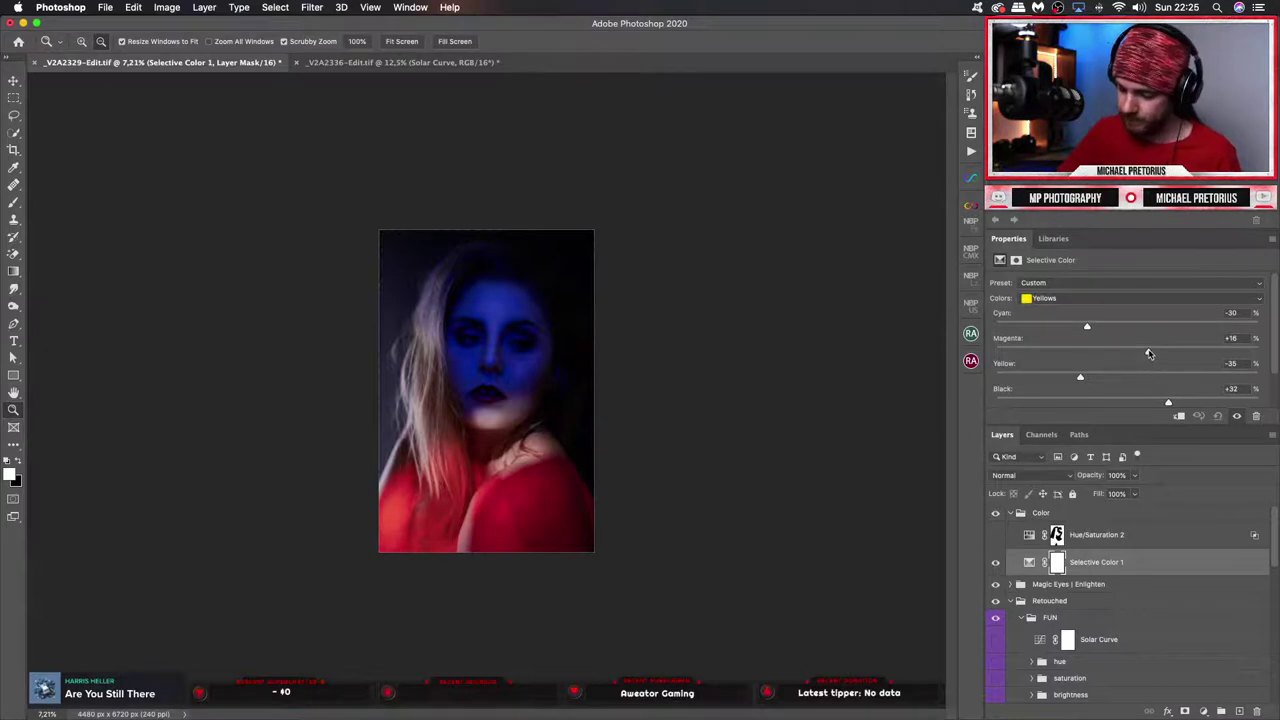
drag(1148, 353, 1161, 354)
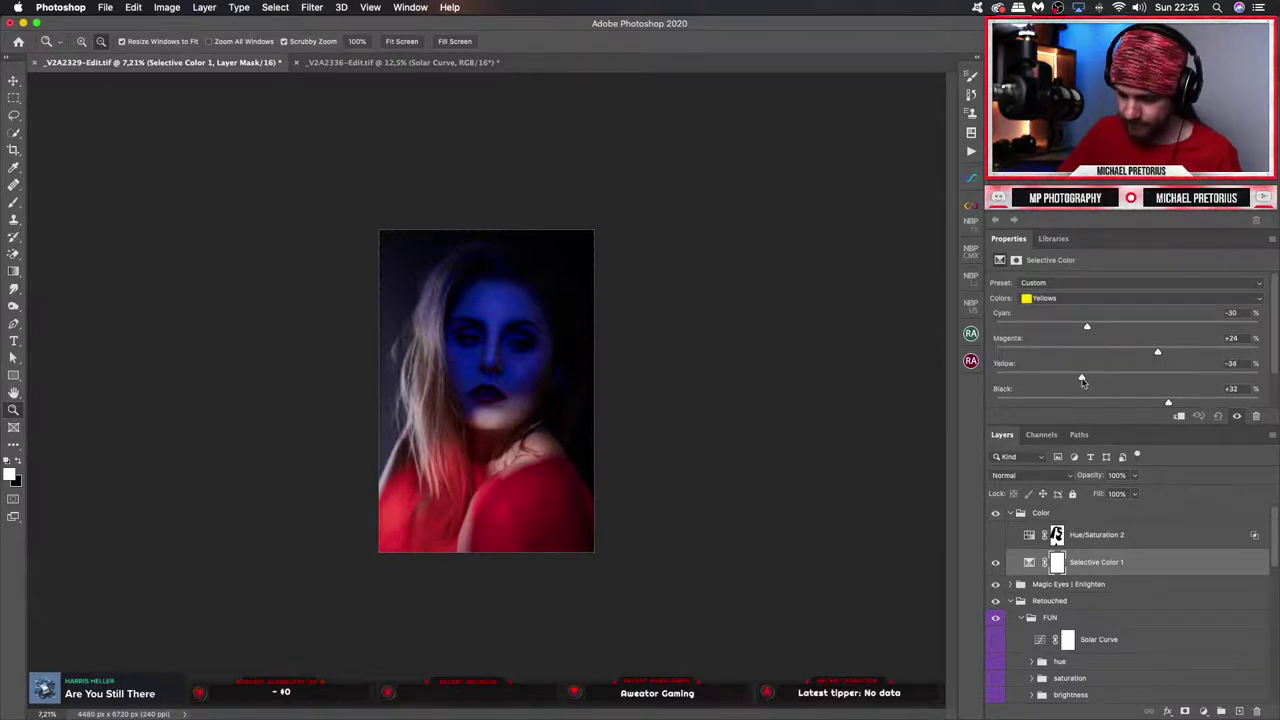
mouse_move(1081, 381)
mouse_down()
mouse_move(1127, 381)
mouse_move(1066, 389)
mouse_up()
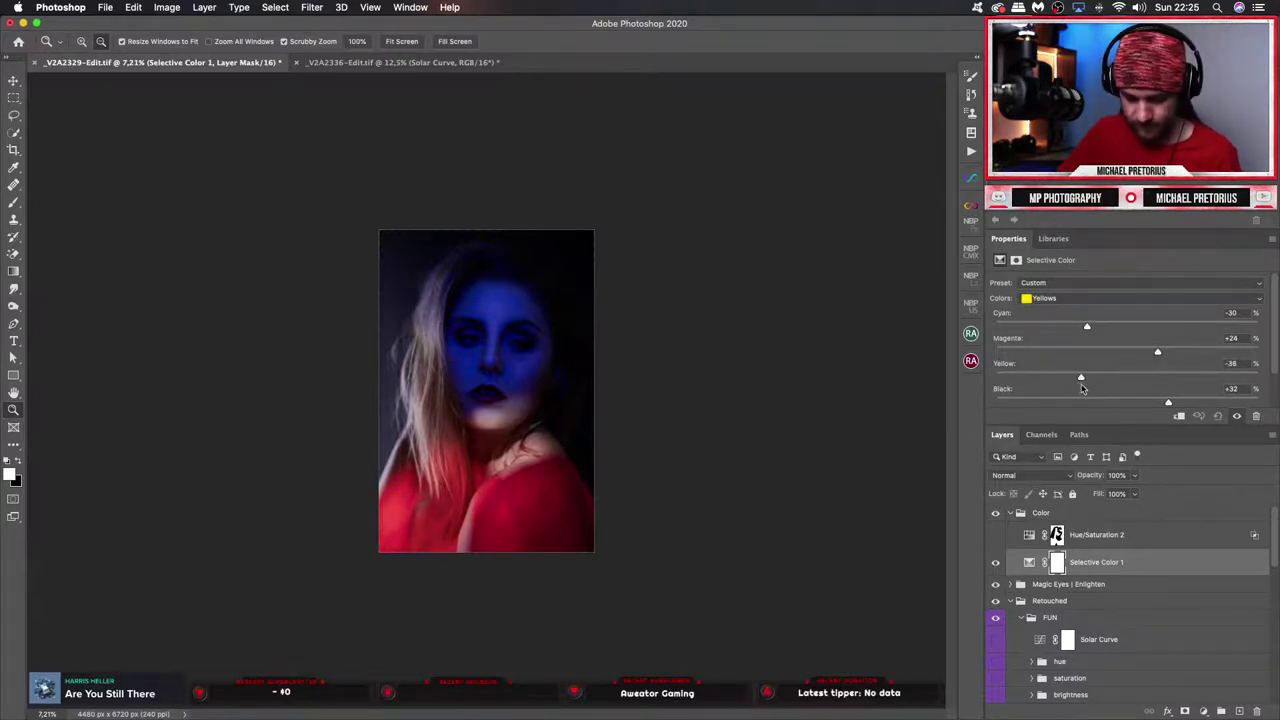
drag(1093, 328, 1038, 337)
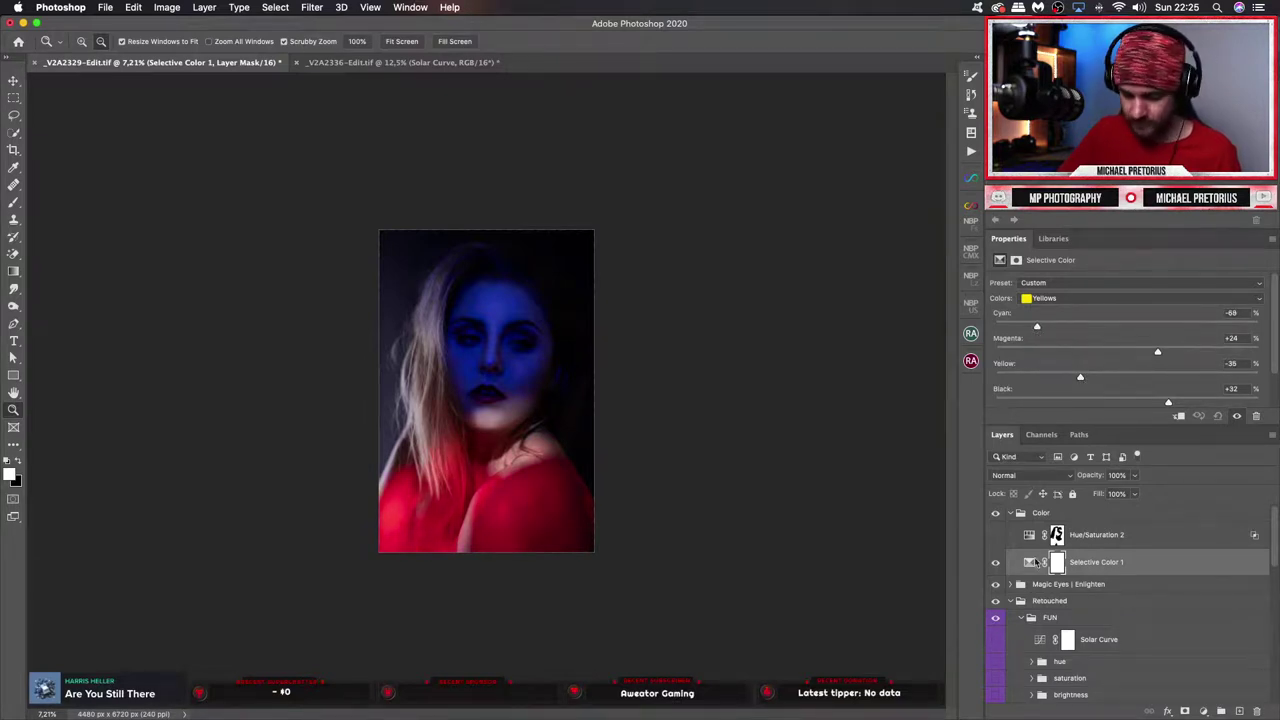
Compare the red shift on and off, then delete the hidden Hue/Saturation 2 layer.
click(995, 562)
click(996, 536)
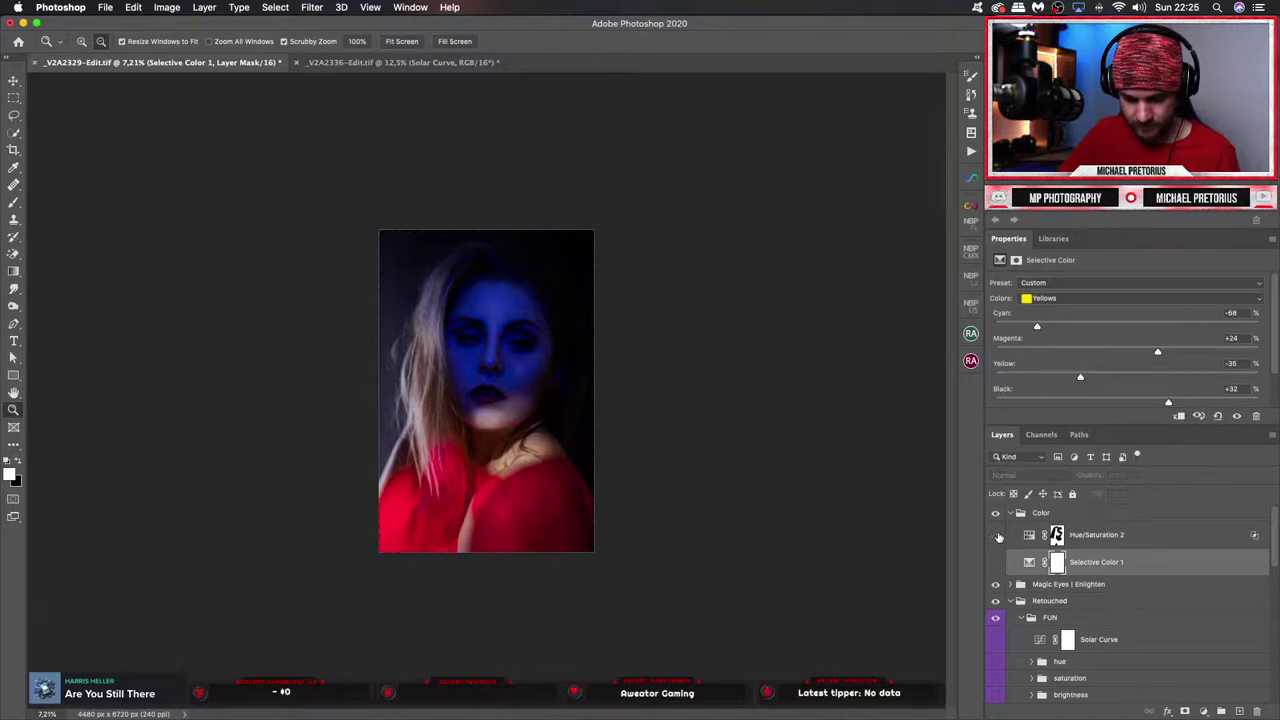
click(996, 536)
click(995, 562)
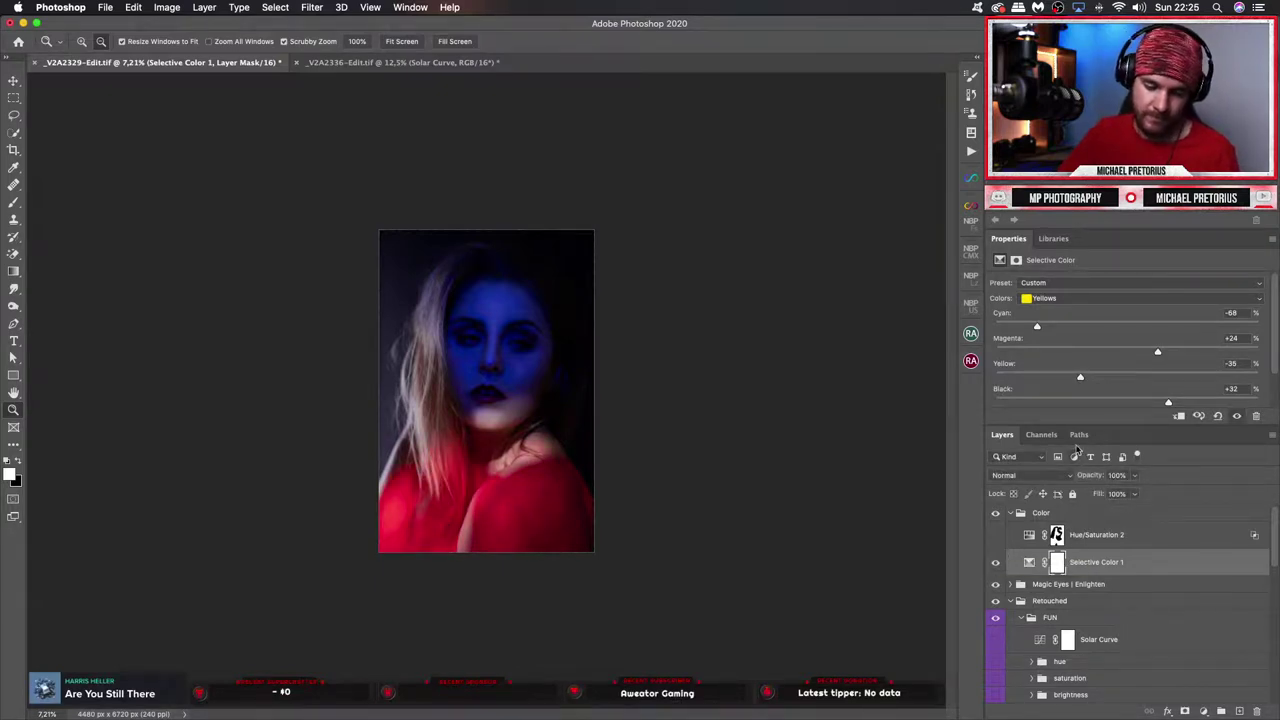
click(1159, 541)
key(BackSpace)
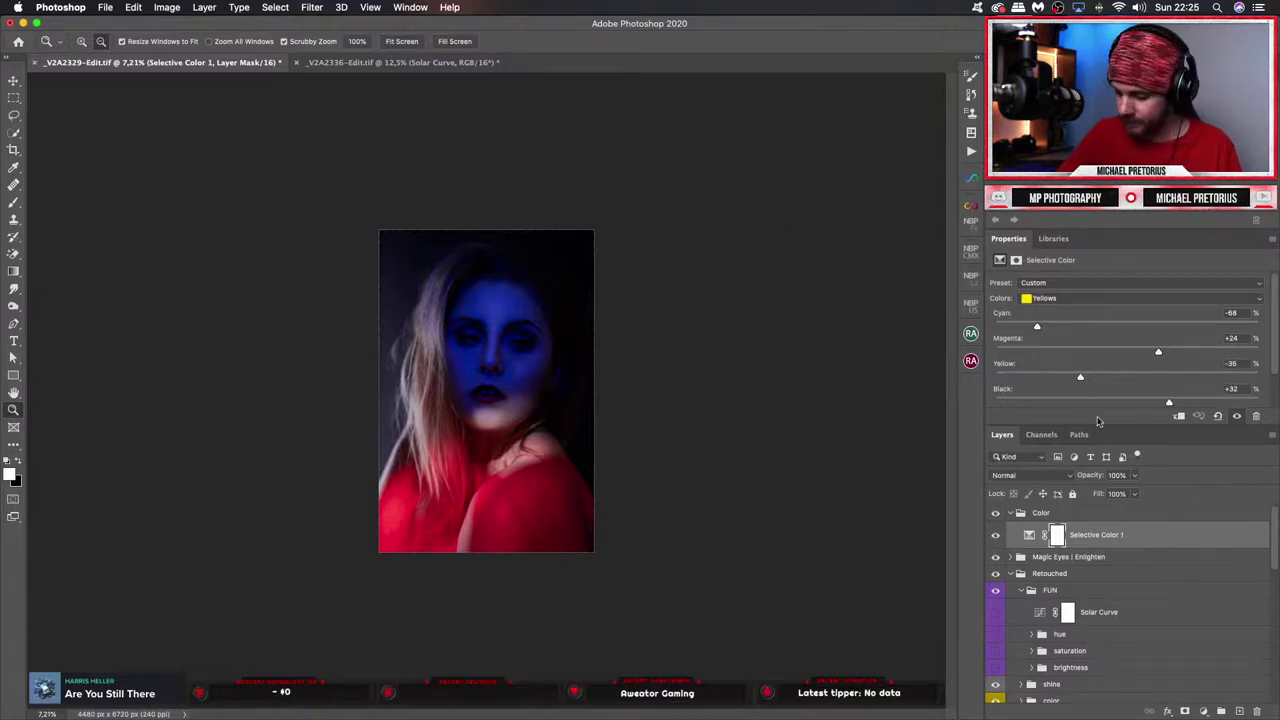
click(1205, 710)
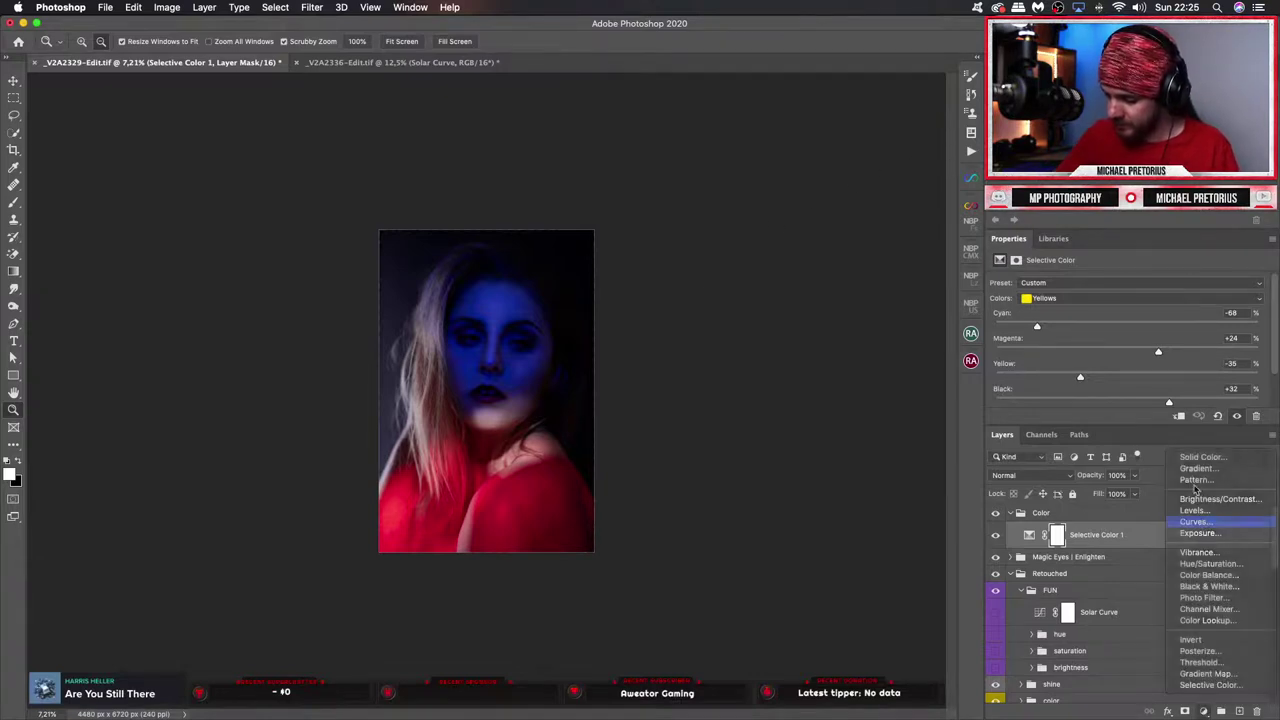
click(1208, 523)
drag(1153, 384, 1128, 316)
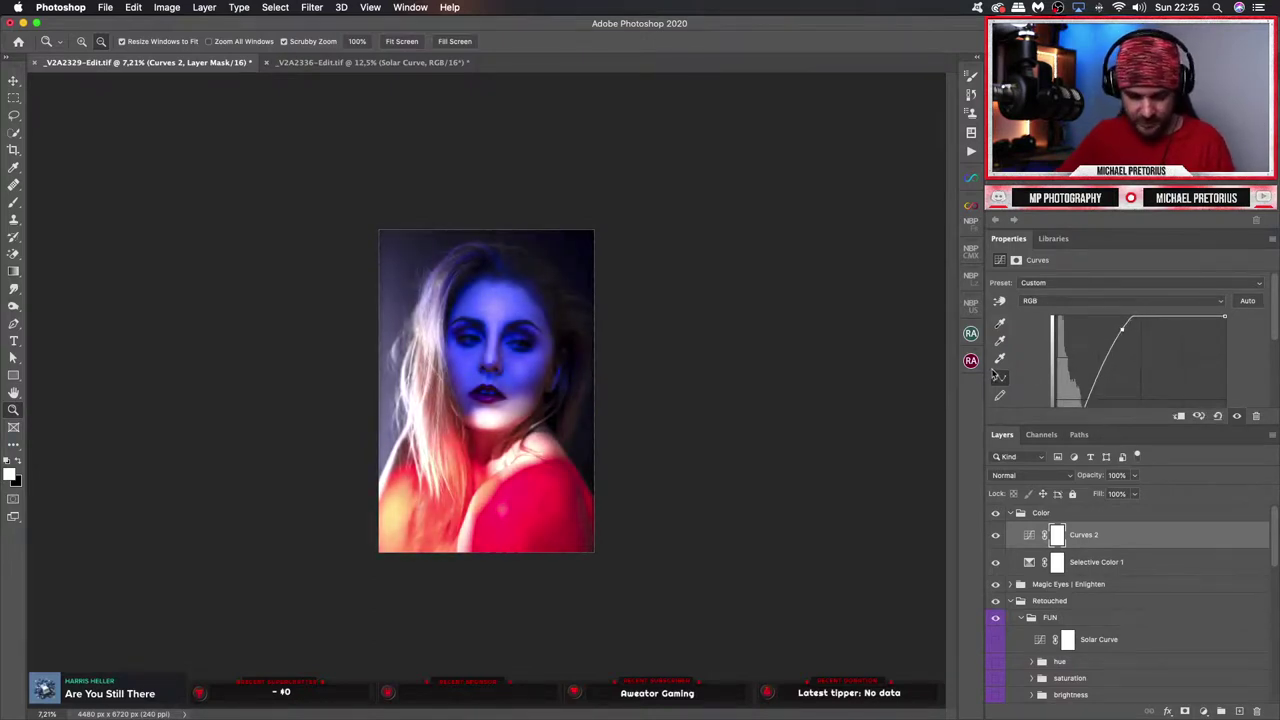
key(b)
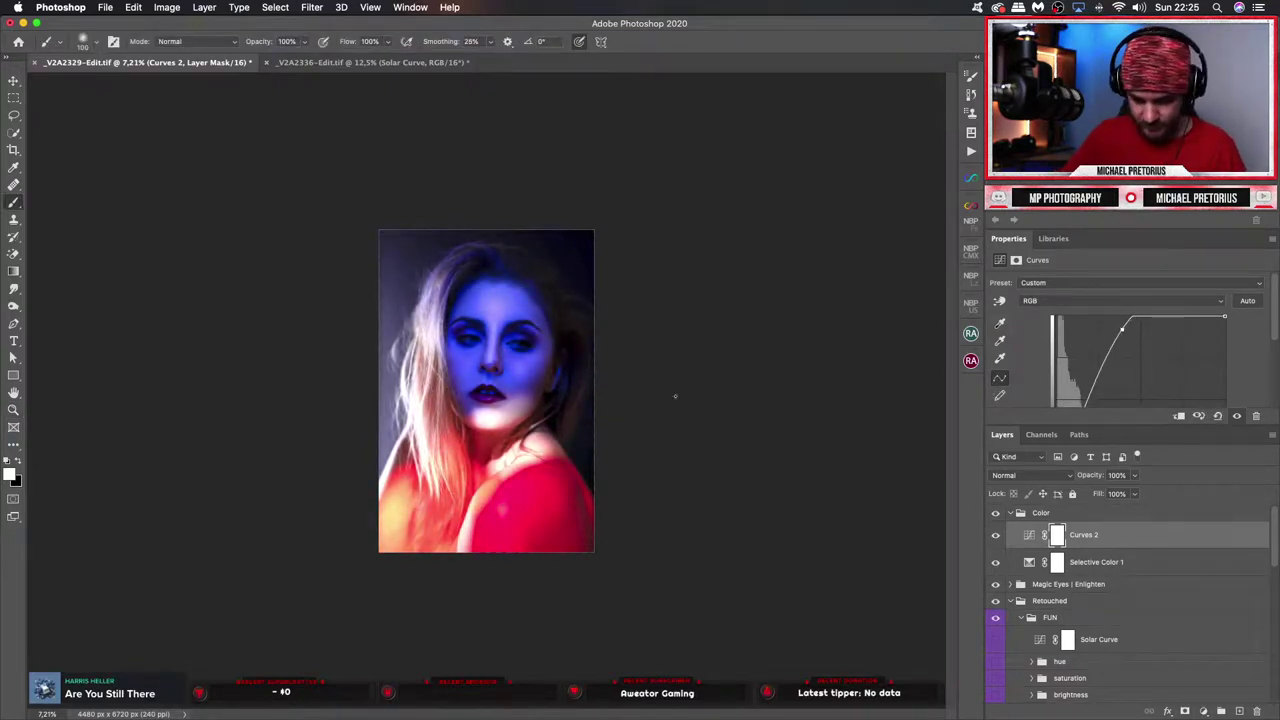
key(super+i)
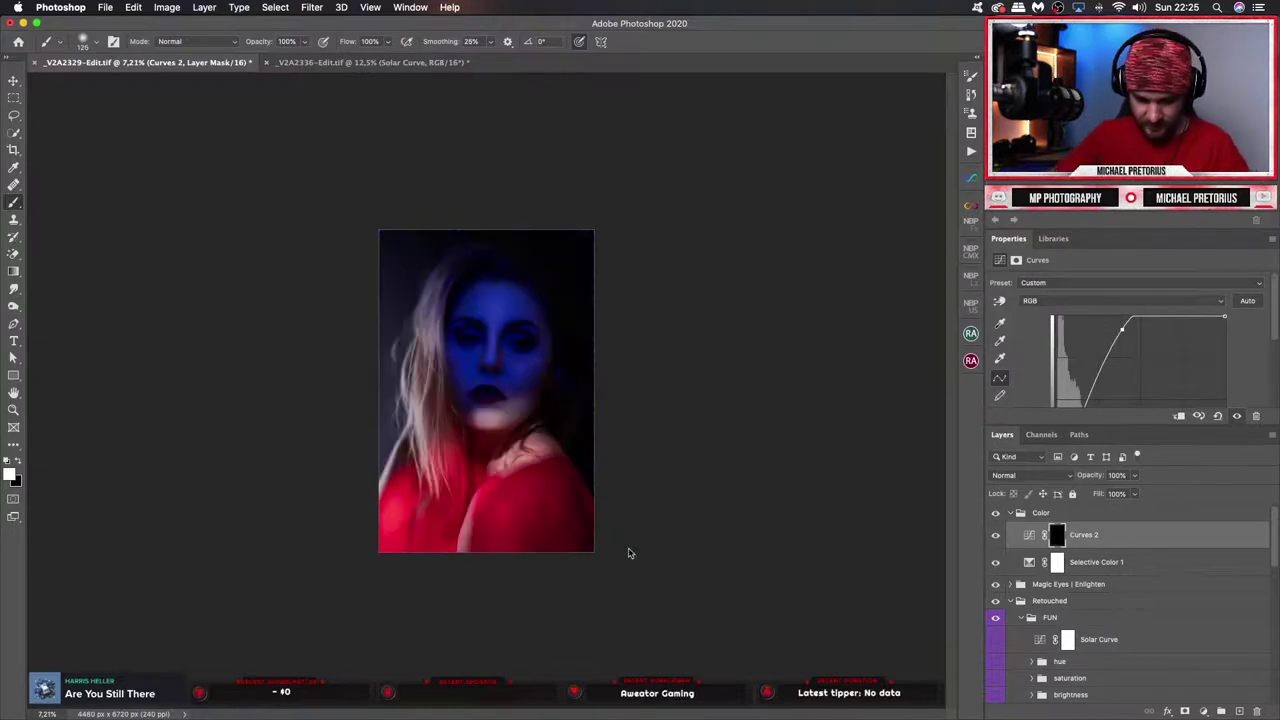
key(bracketright)
key(bracketright)
key(bracketright)
key(bracketright)
key(bracketright)
key(bracketright)
key(bracketright)
key(bracketright)
key(bracketright)
key(bracketright)
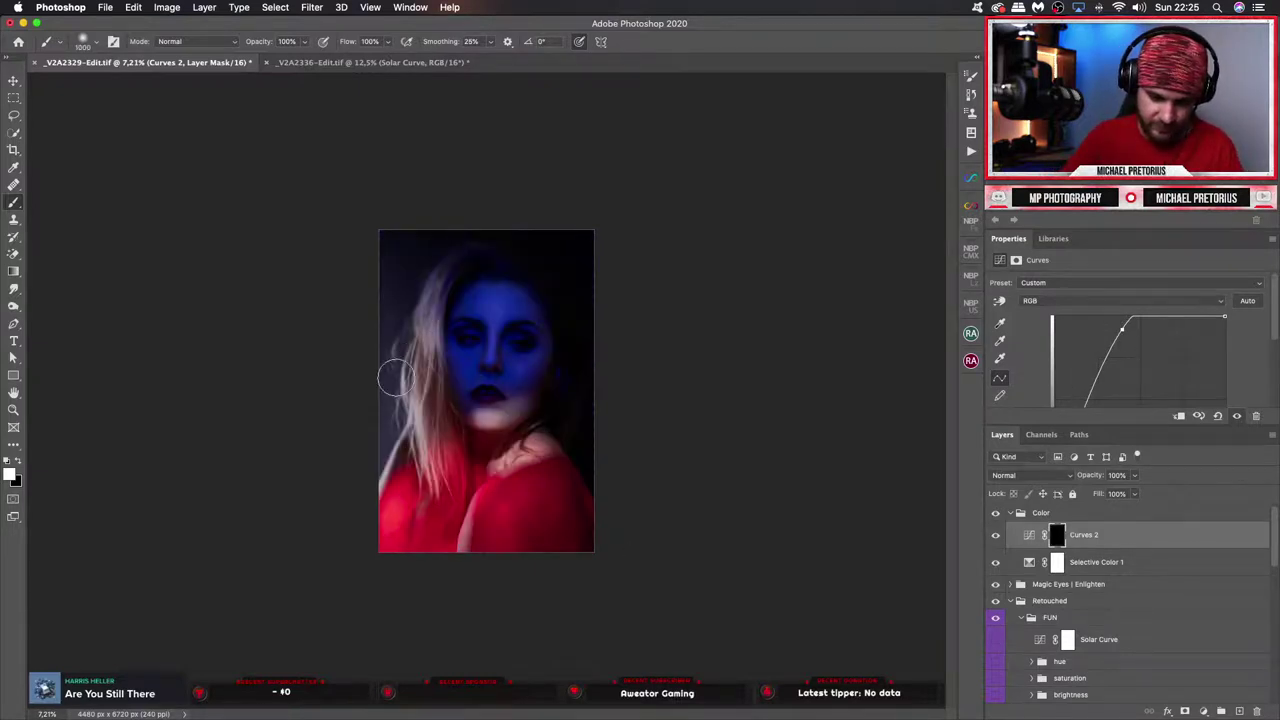
click(391, 357)
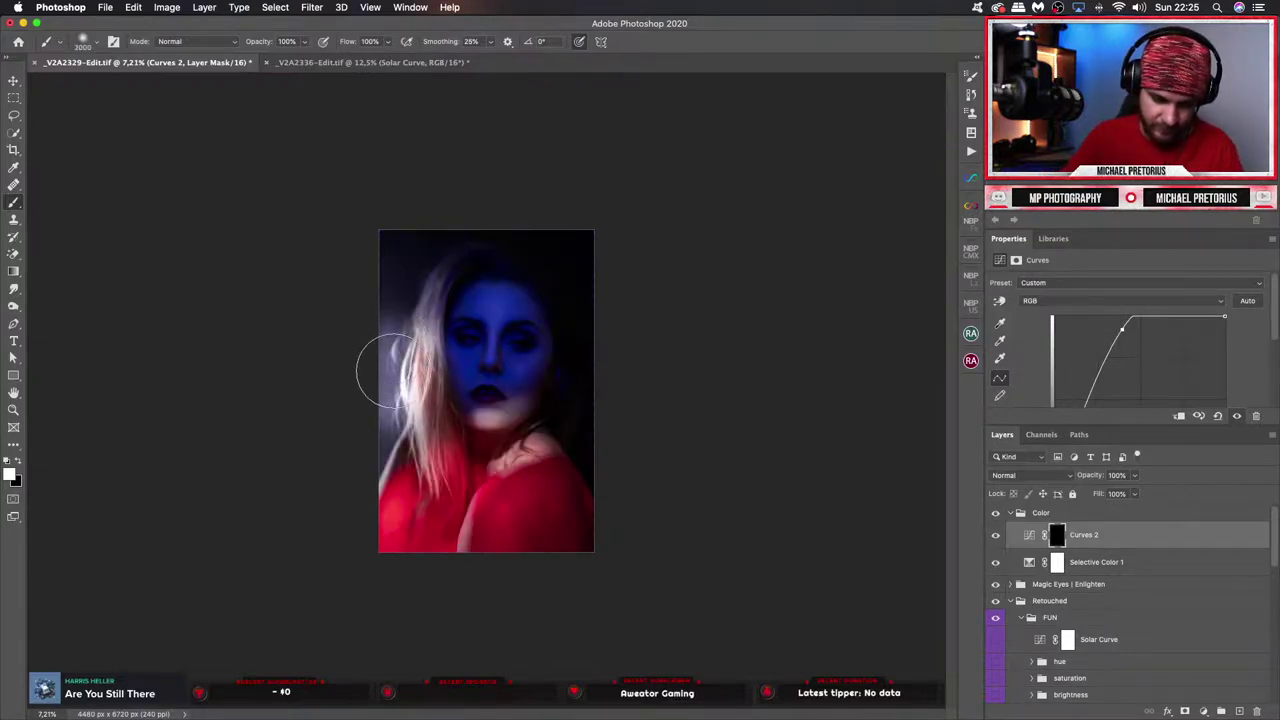
key(super+z)
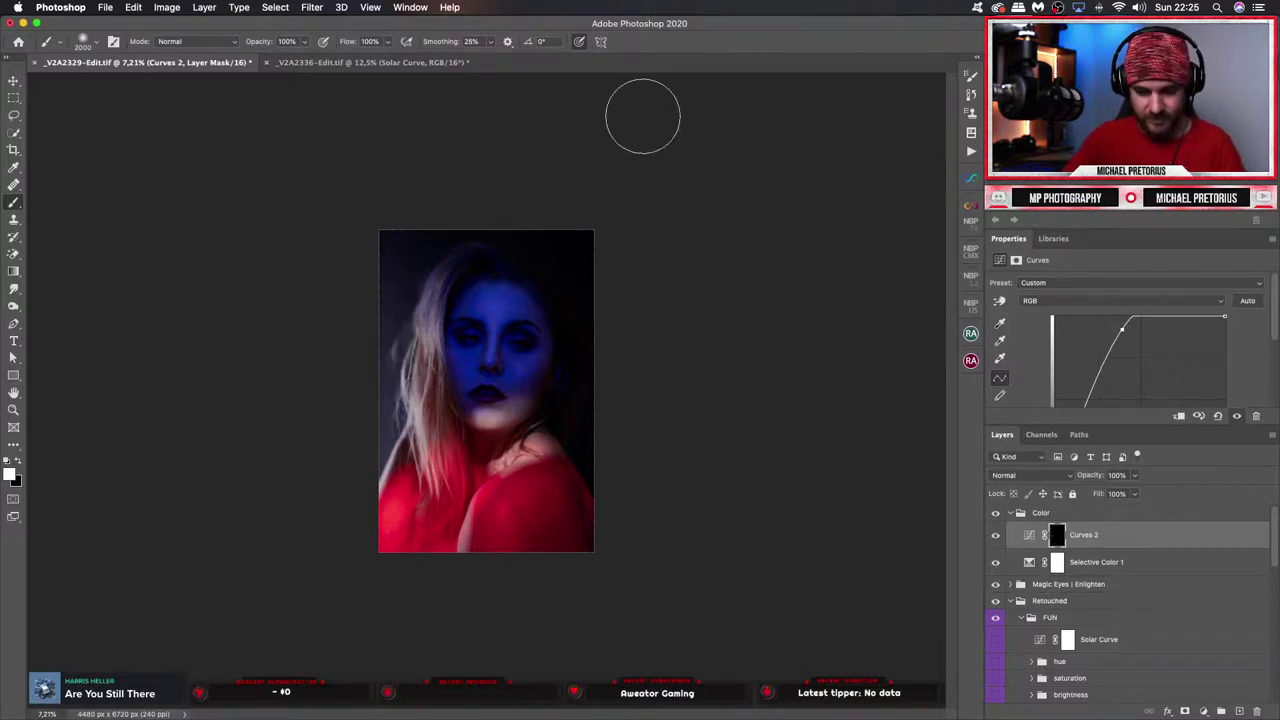
key(Return)
key(BackSpace)
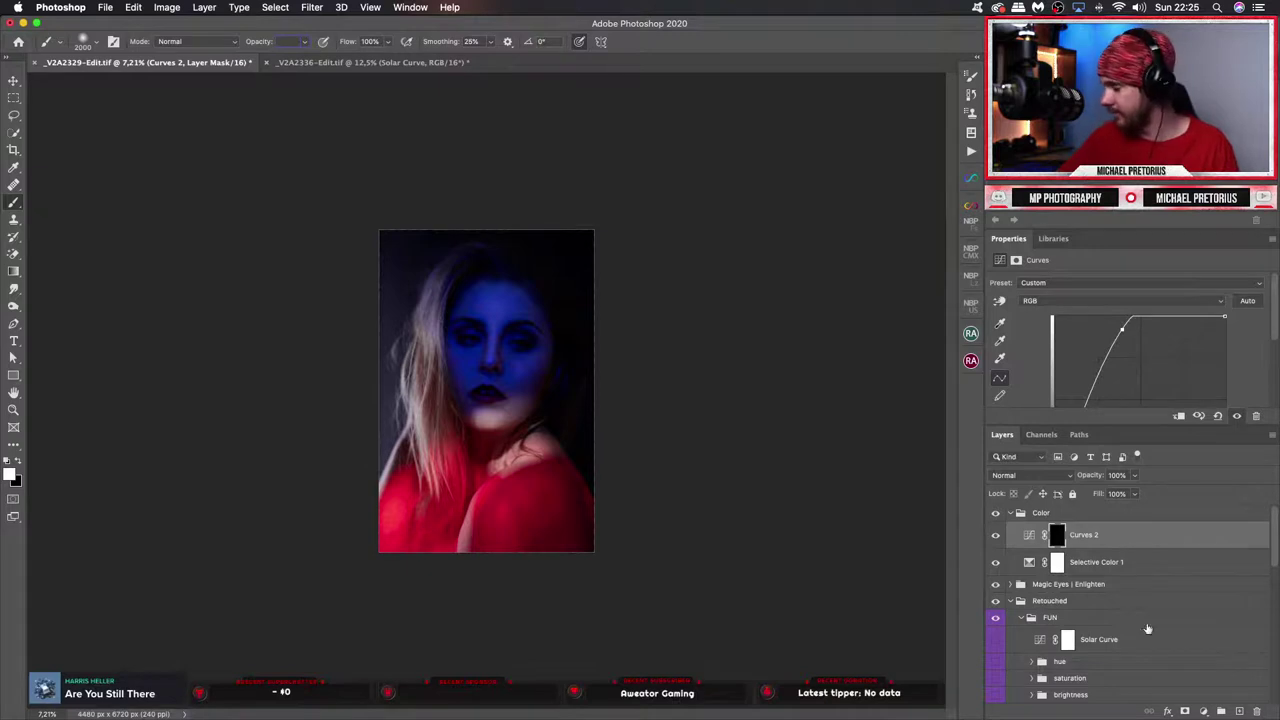
click(1157, 568)
key(Return)
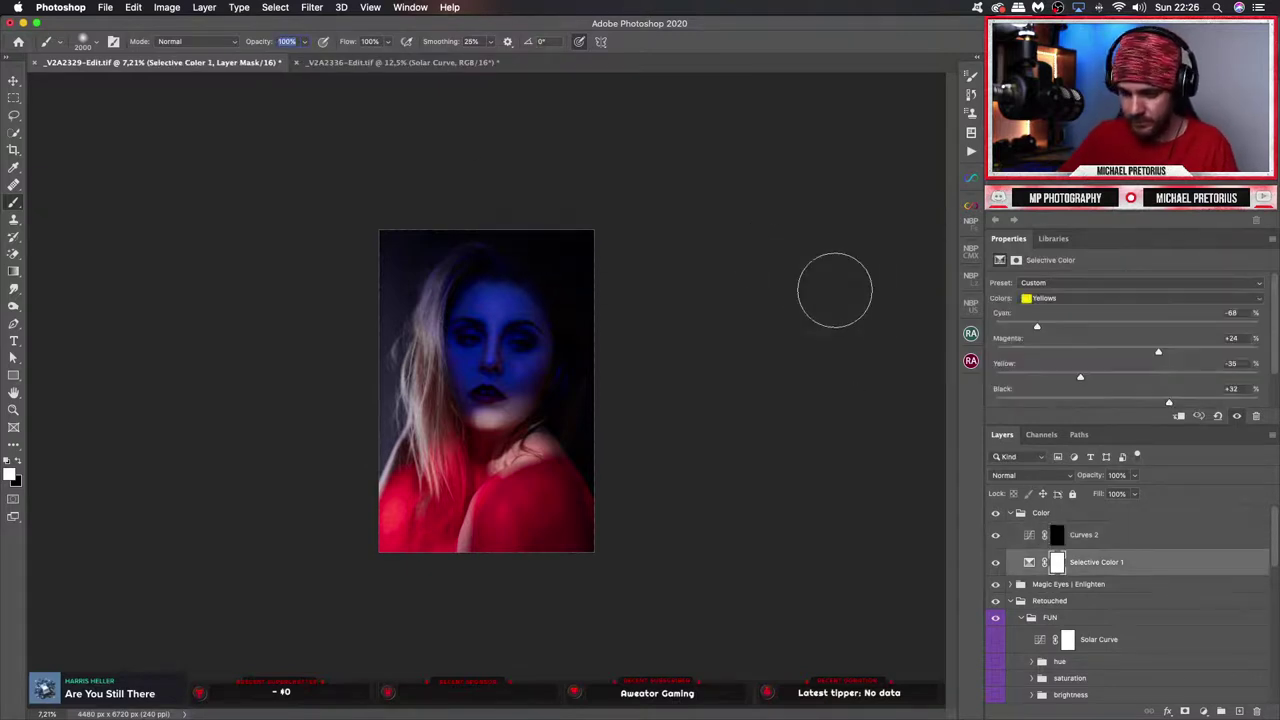
click(1138, 537)
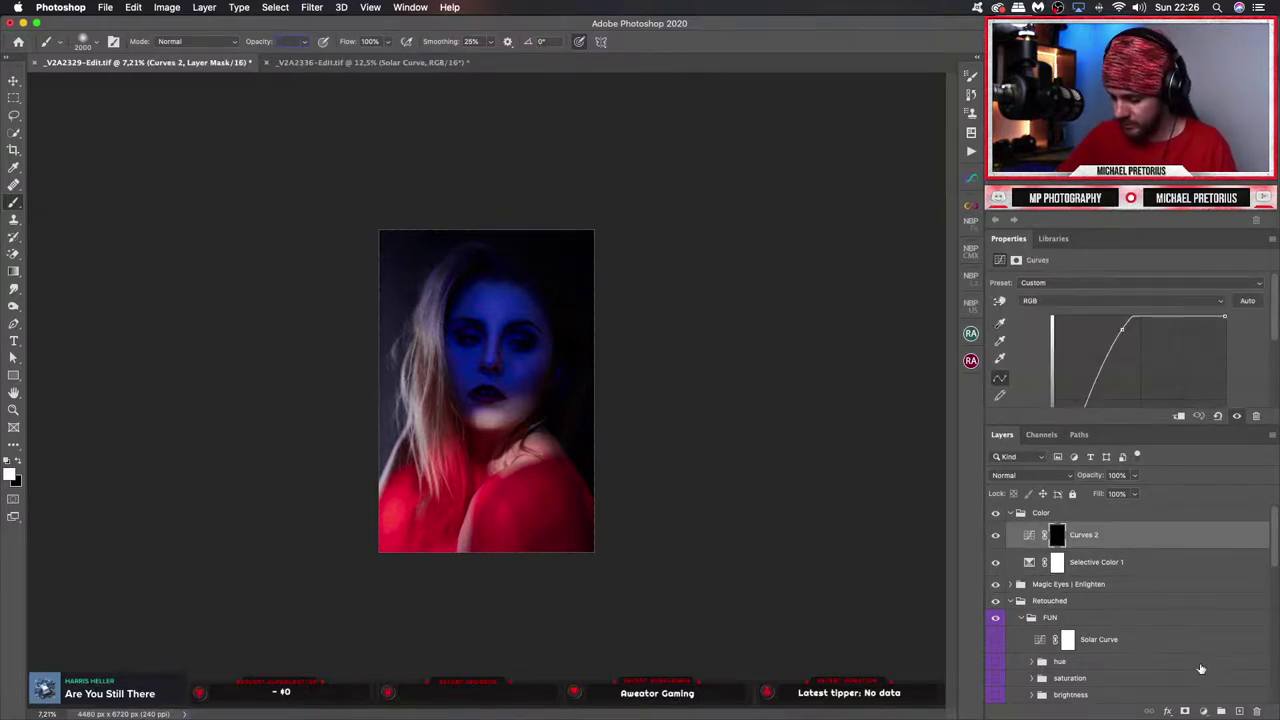
click(1161, 591)
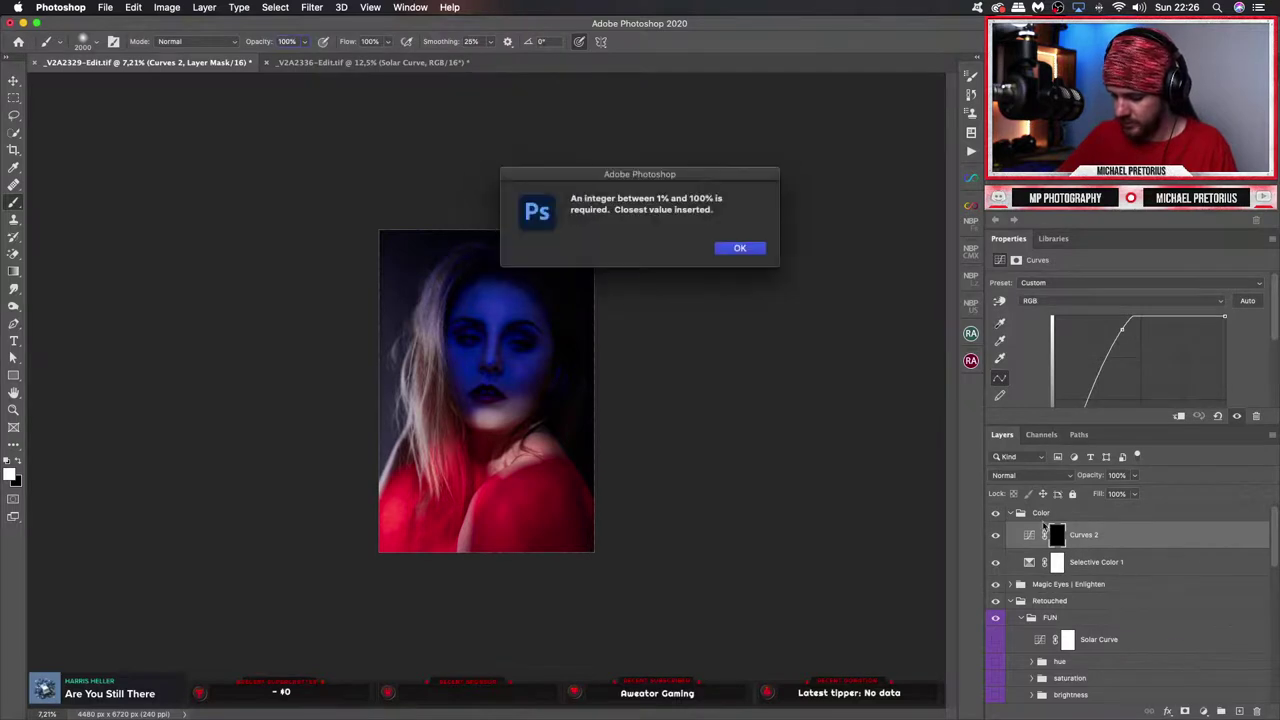
click(740, 250)
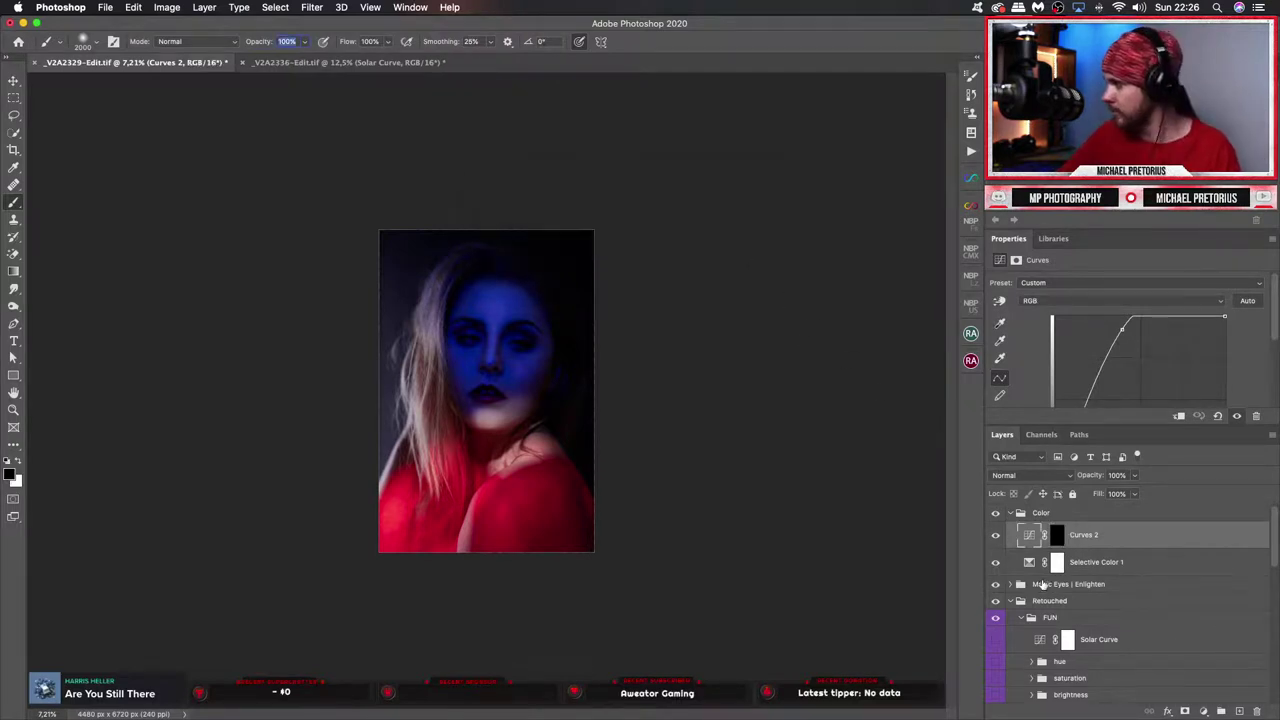
drag(1107, 540, 1256, 711)
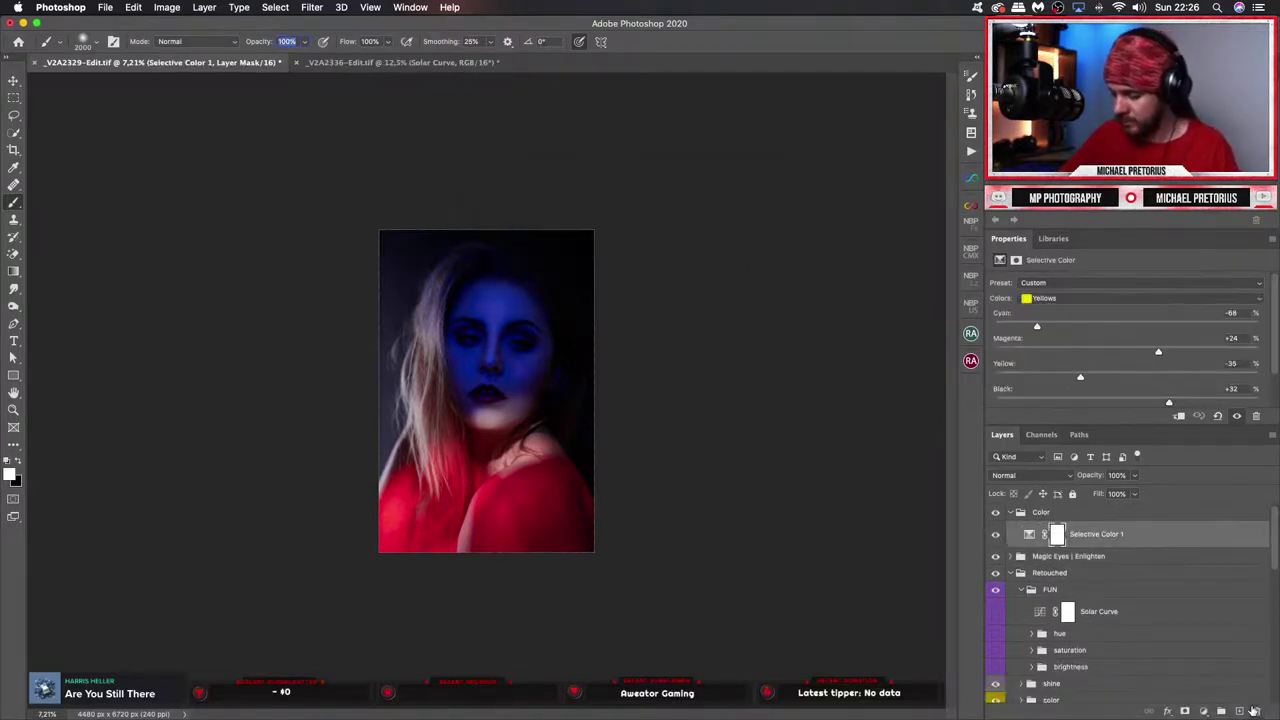
Pick the bright round flare in AI Visualizer and place it as an Infinite Texture Screen layer.
click(972, 179)
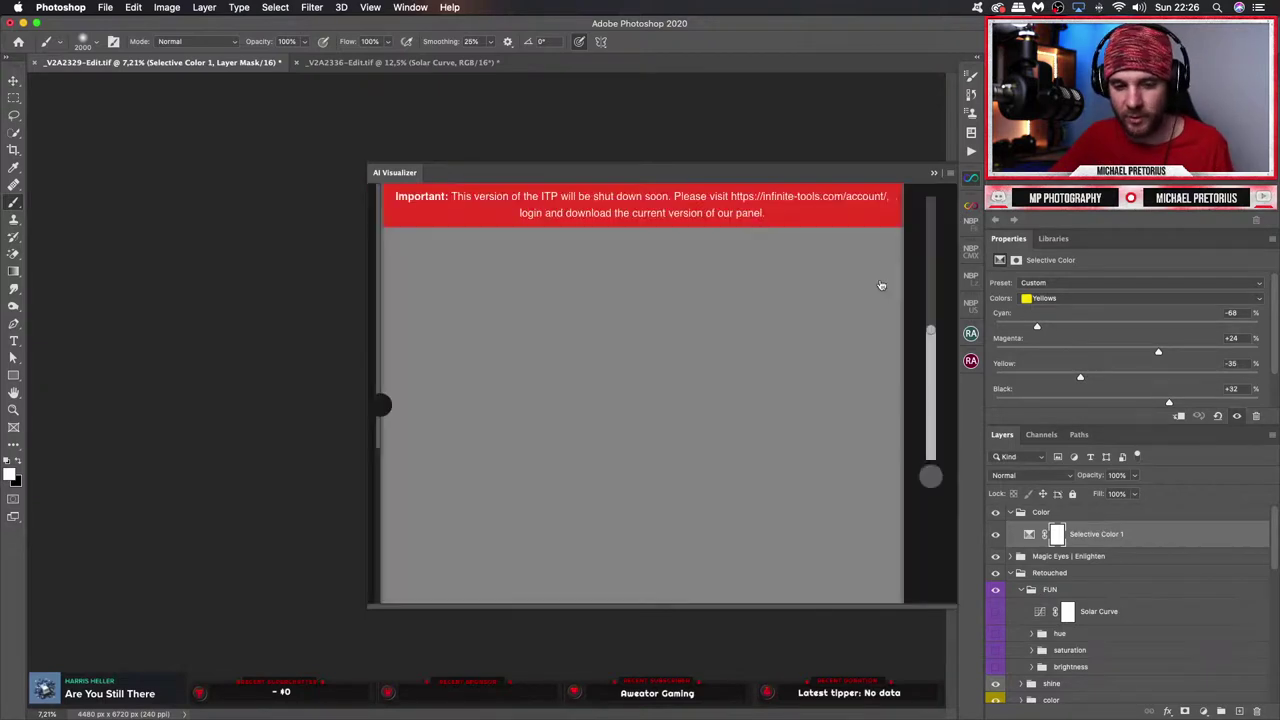
mouse_move(737, 464)
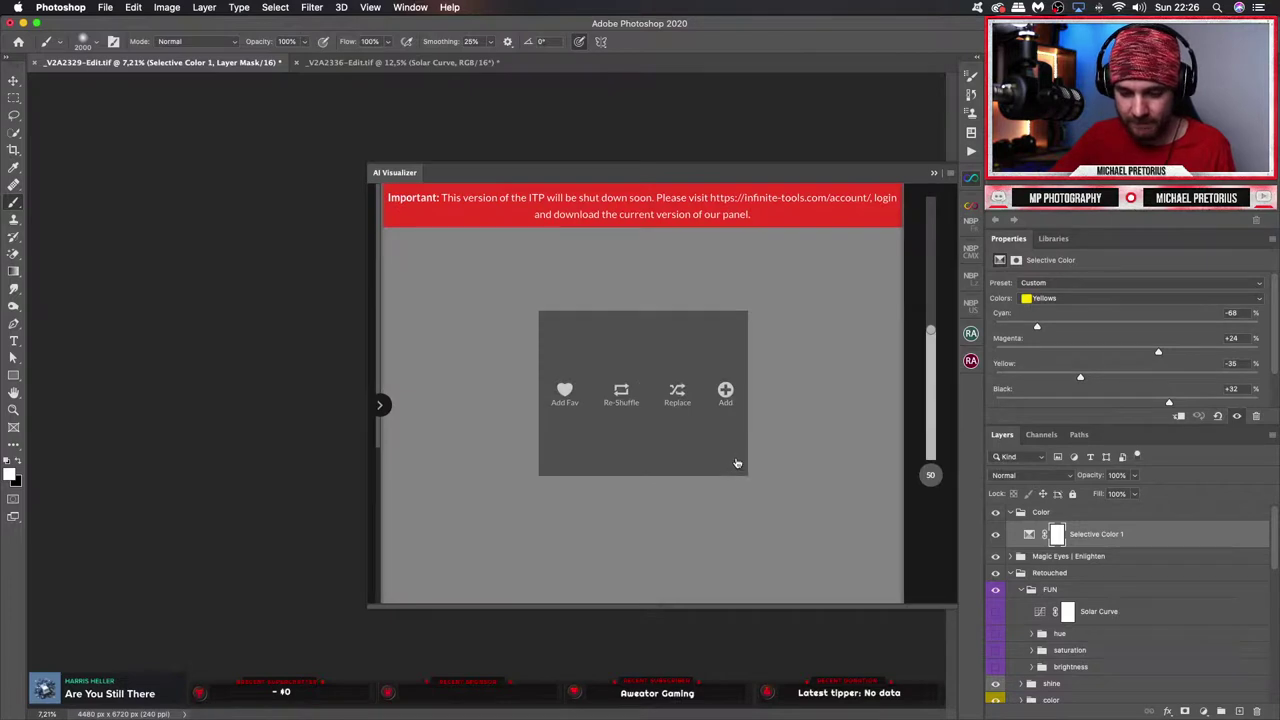
click(380, 404)
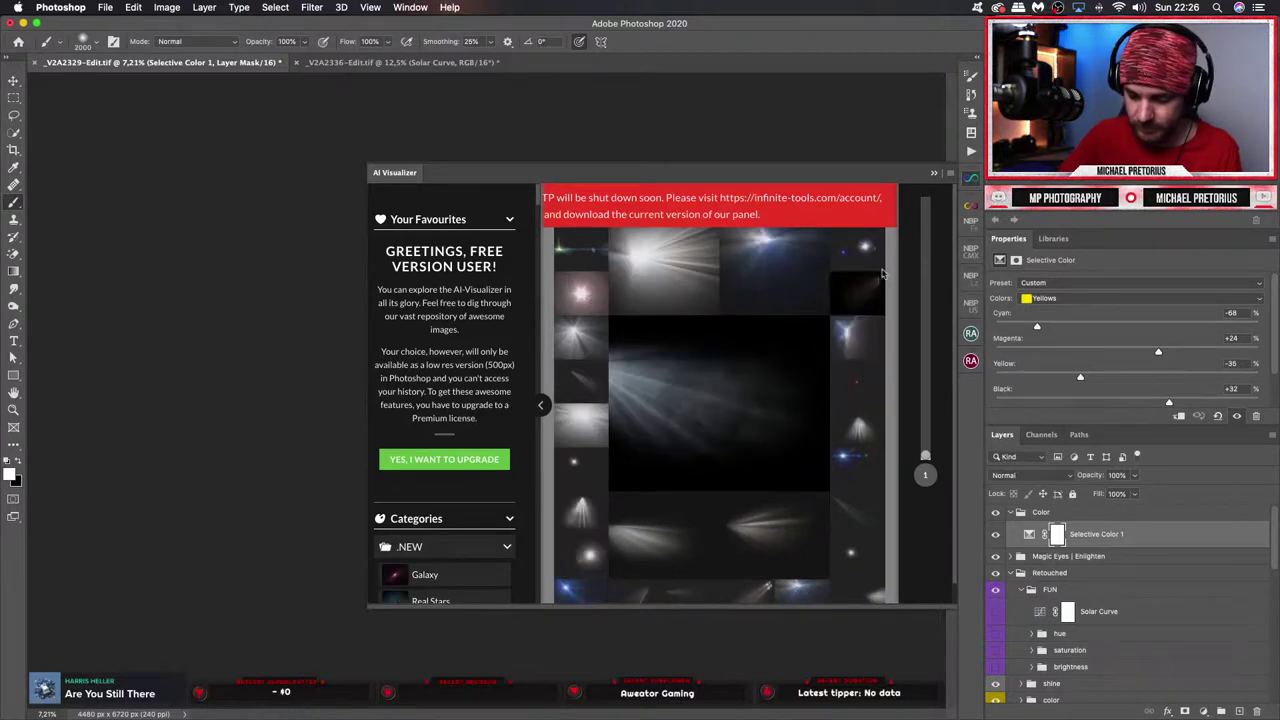
mouse_move(818, 367)
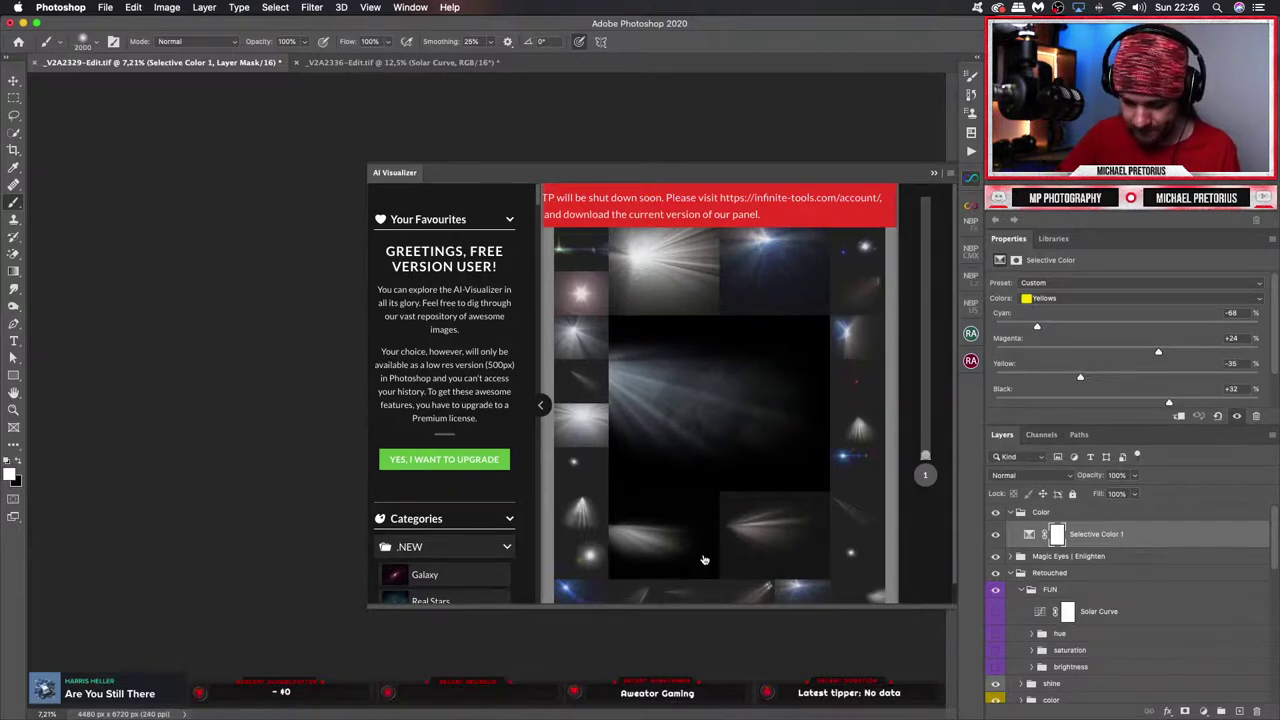
click(593, 558)
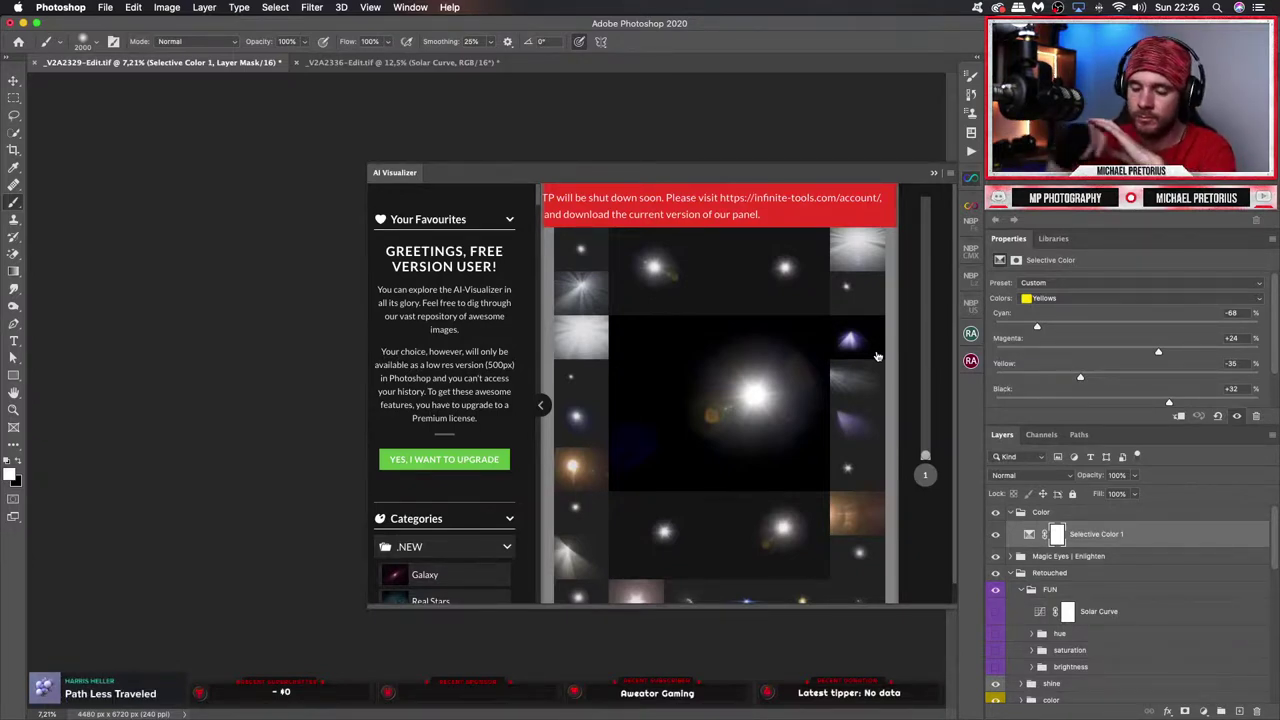
click(934, 173)
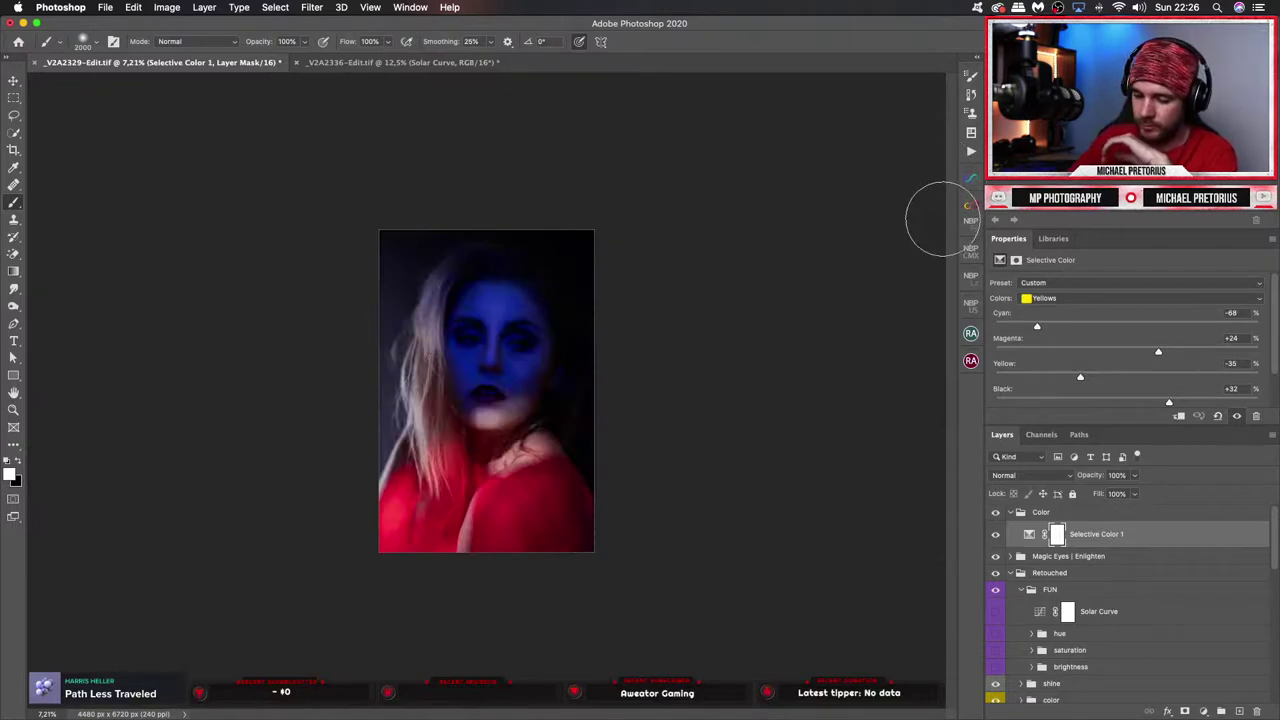
click(972, 180)
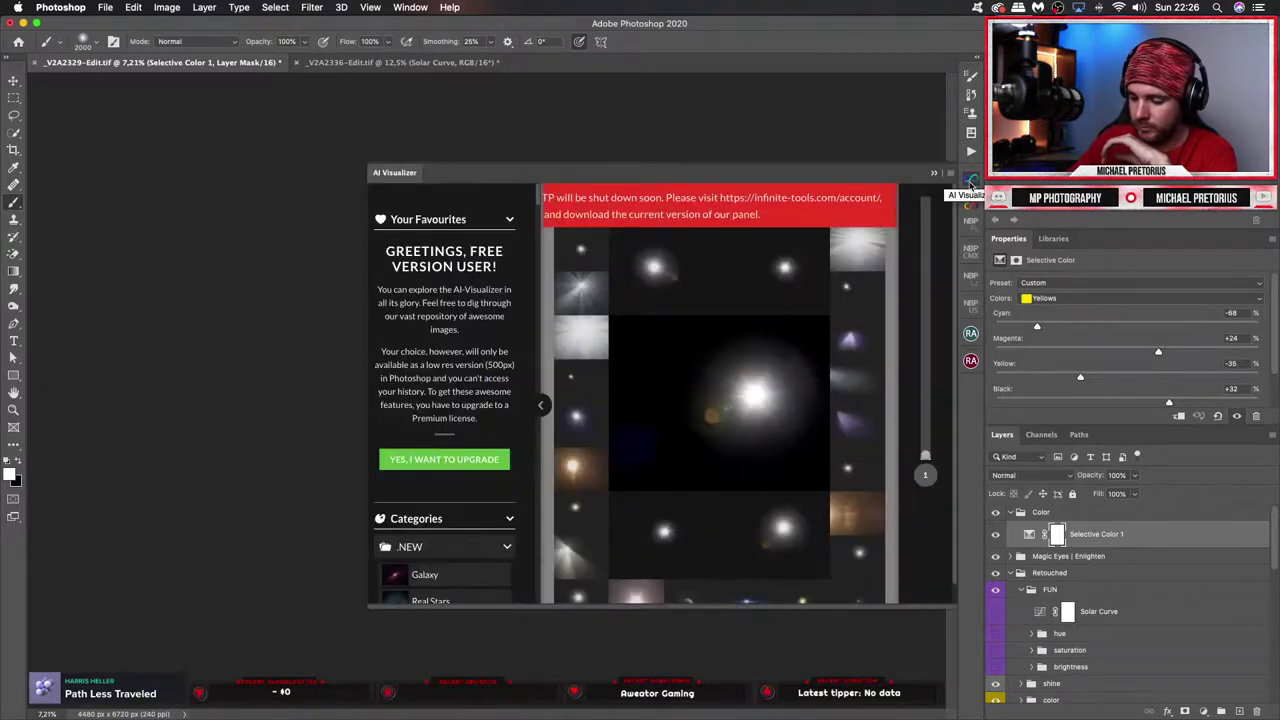
mouse_move(745, 415)
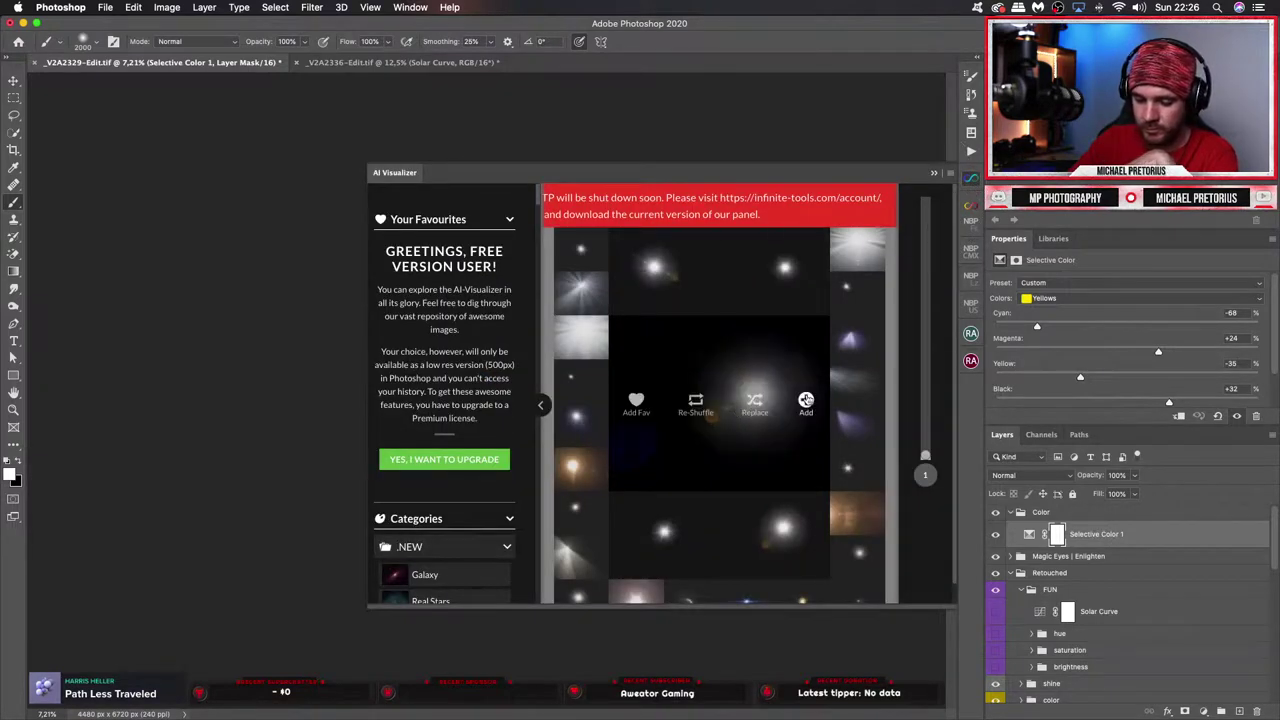
click(806, 402)
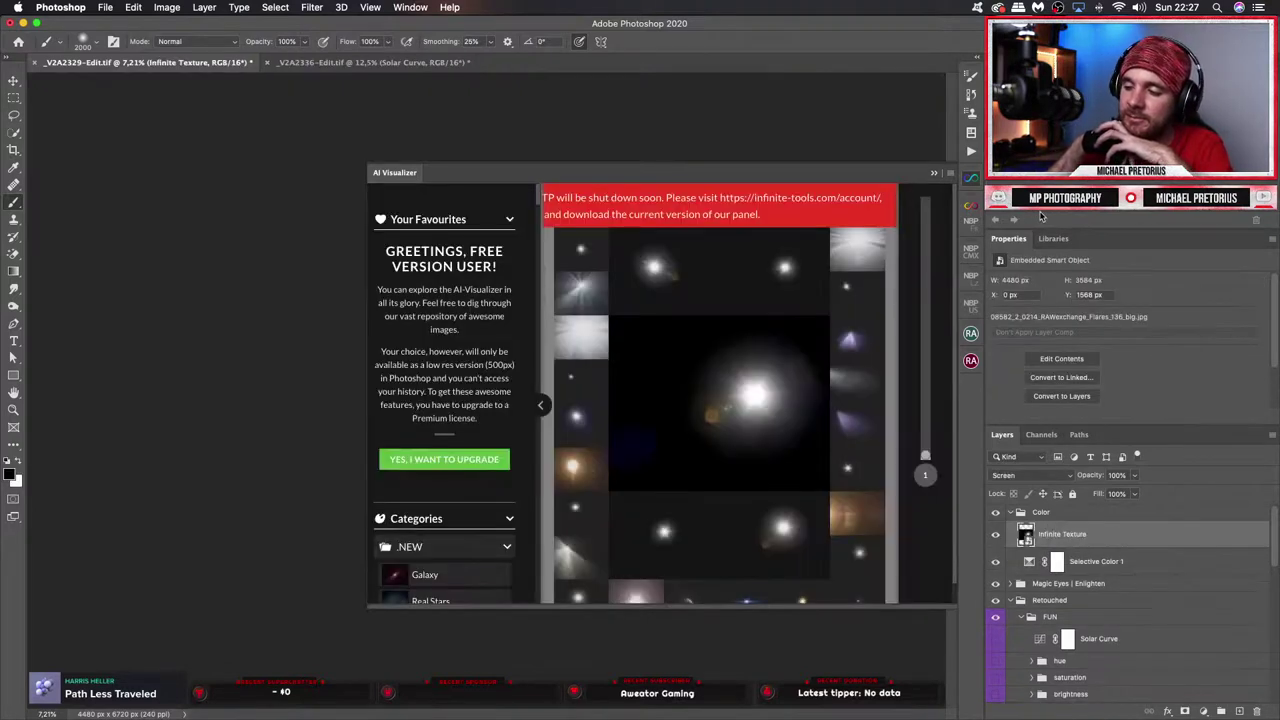
Collapse the flare browser and start, then dismiss, a trial transform of the flare.
click(935, 173)
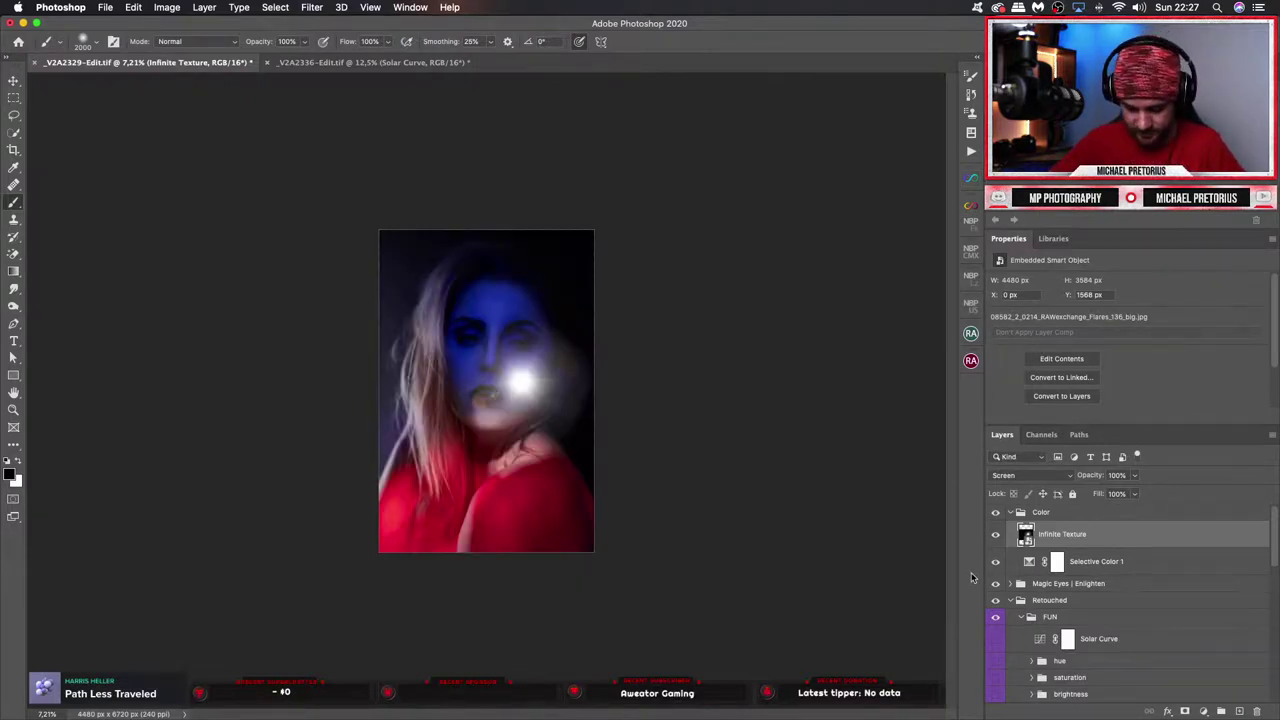
key(super+t)
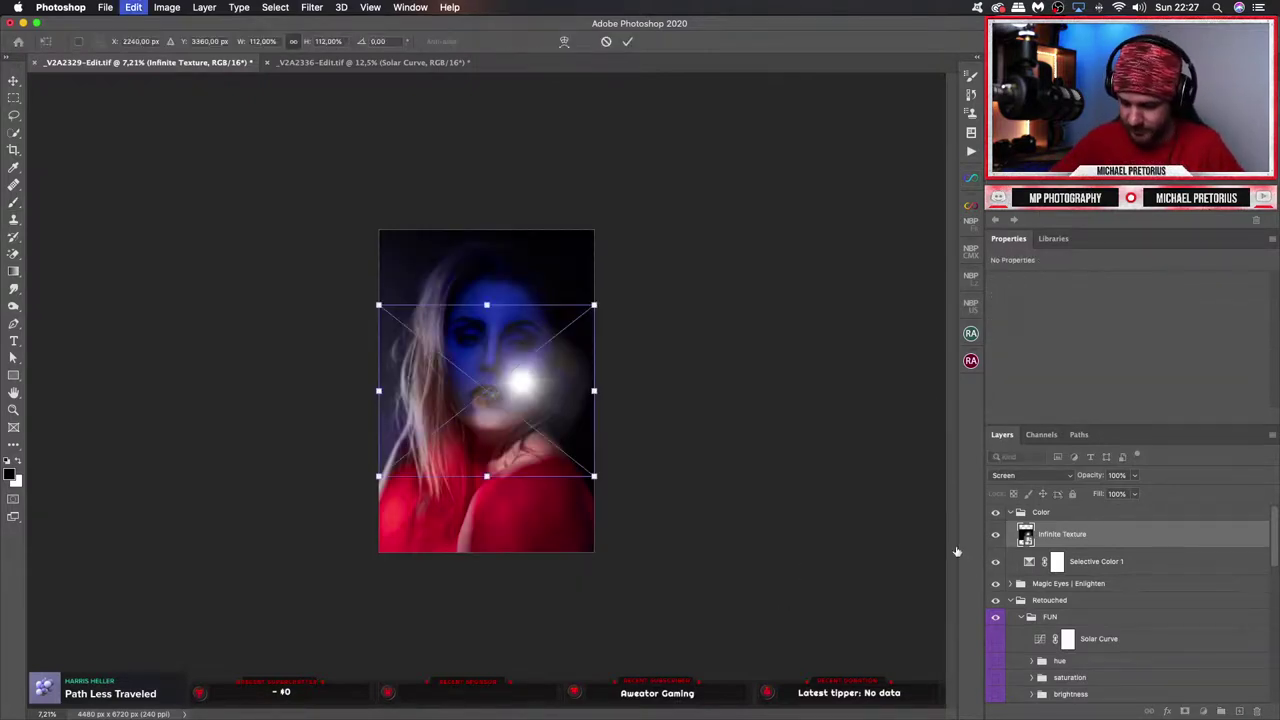
right_click(577, 420)
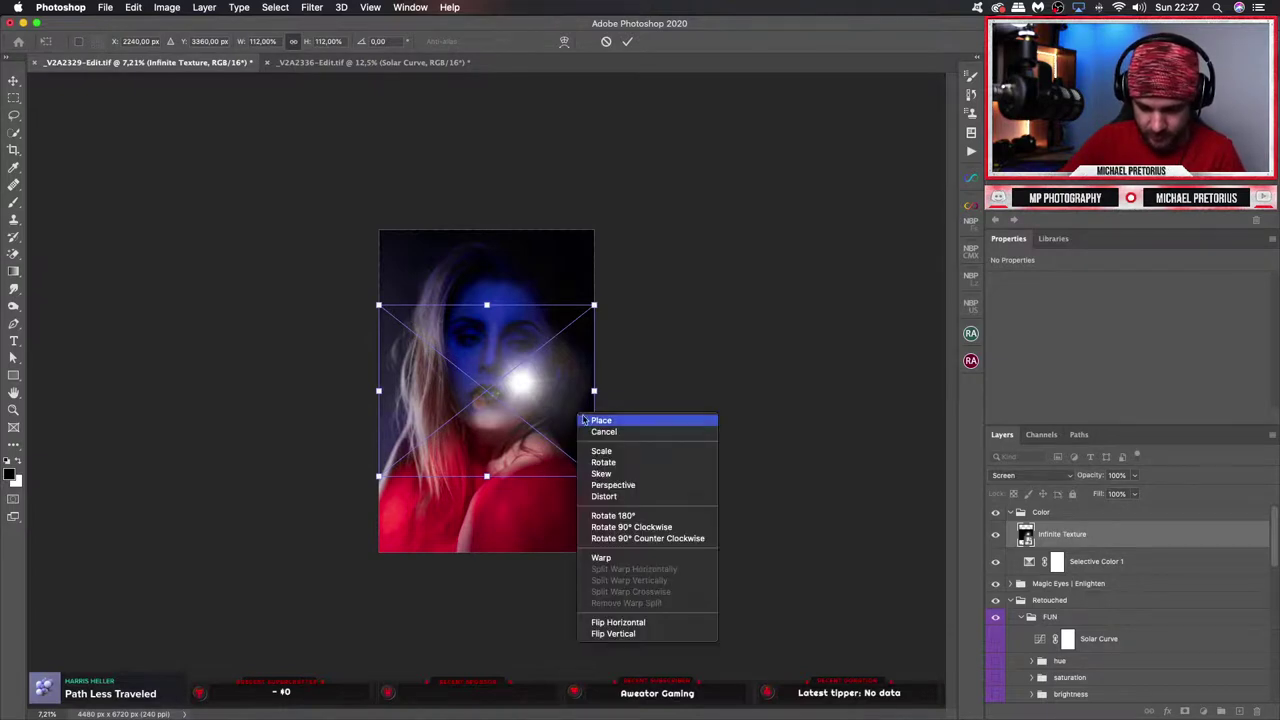
key(Escape)
key(Return)
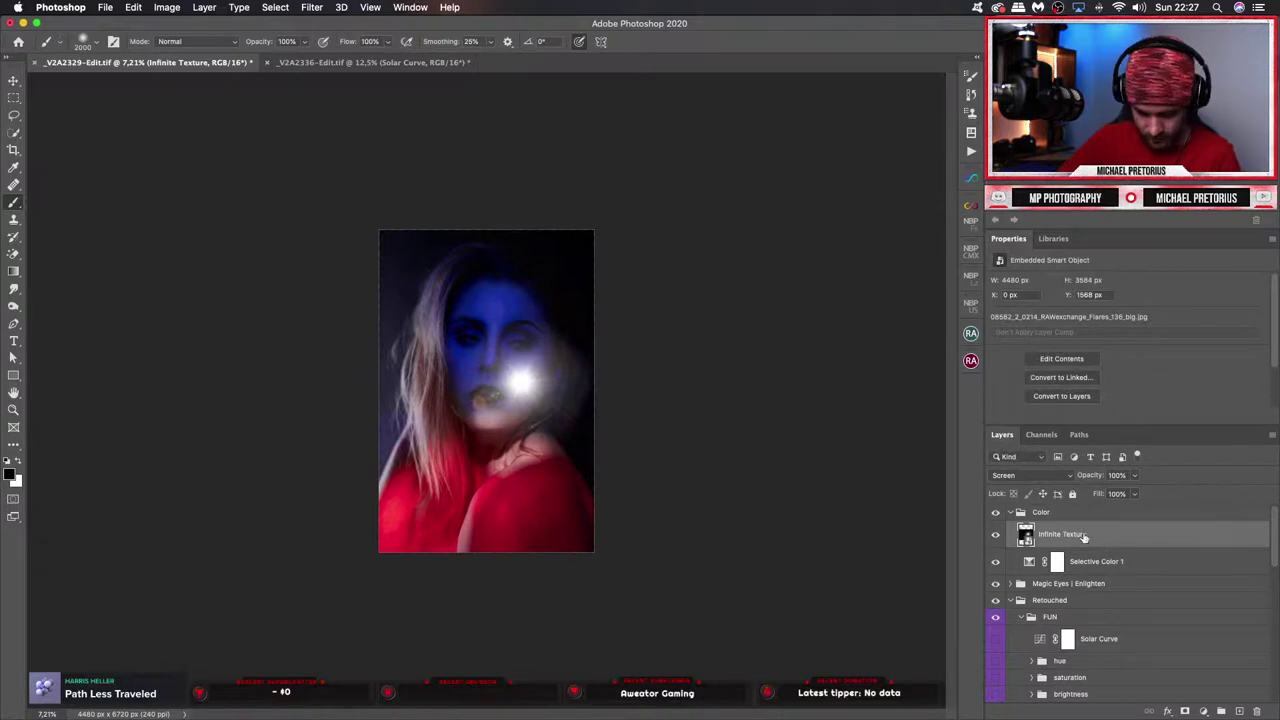
Flip the flare horizontally, scale it to about 249% and move it to the left edge.
key(super+t)
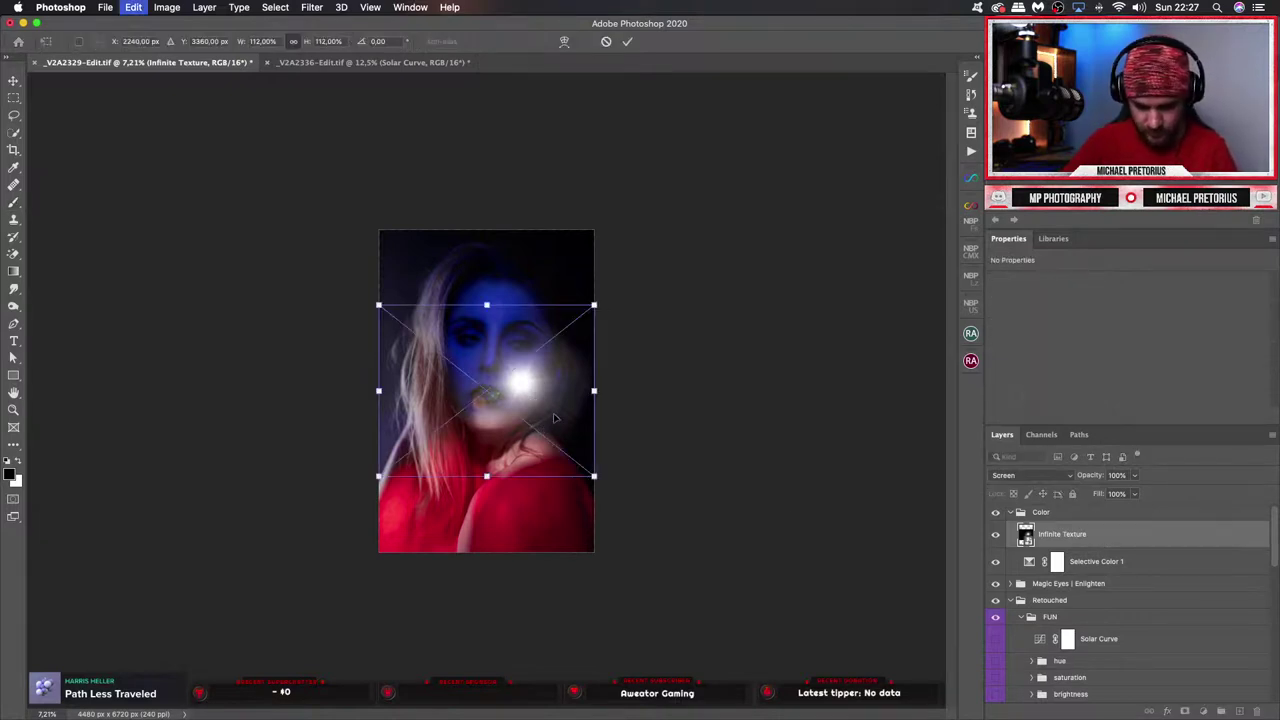
right_click(564, 408)
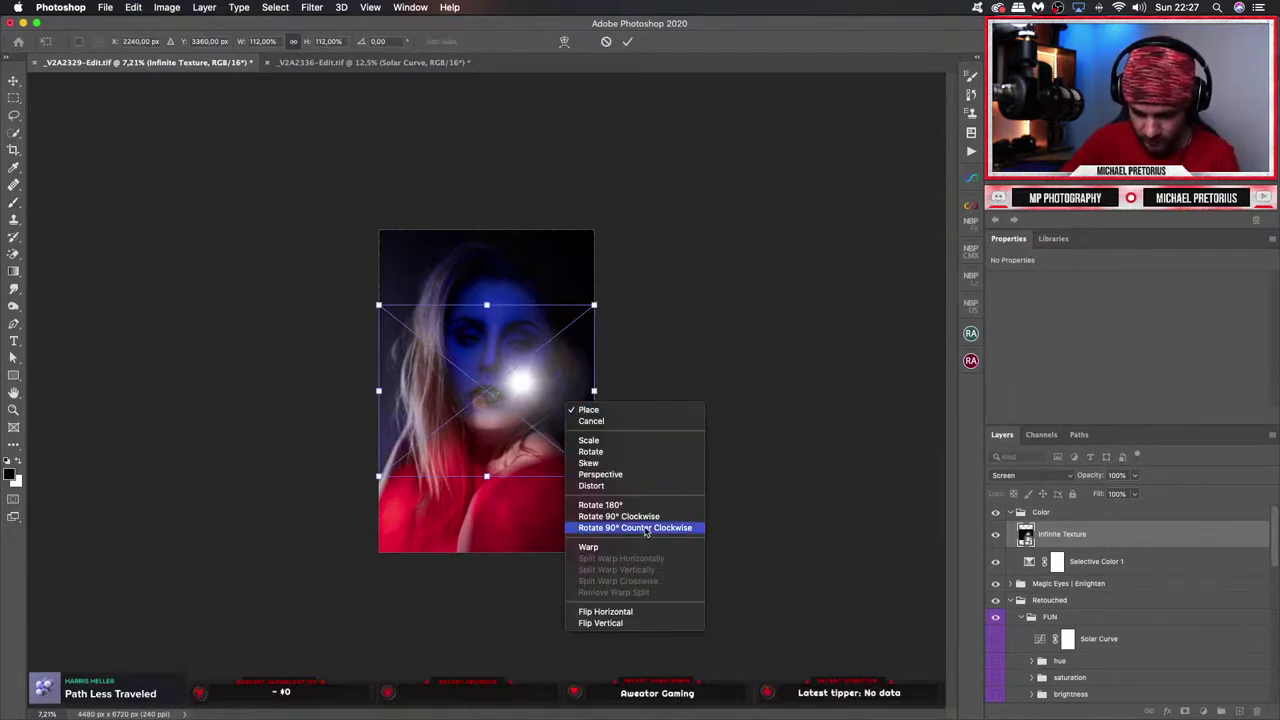
click(658, 610)
drag(569, 410, 504, 402)
drag(531, 474, 794, 677)
drag(744, 575, 655, 514)
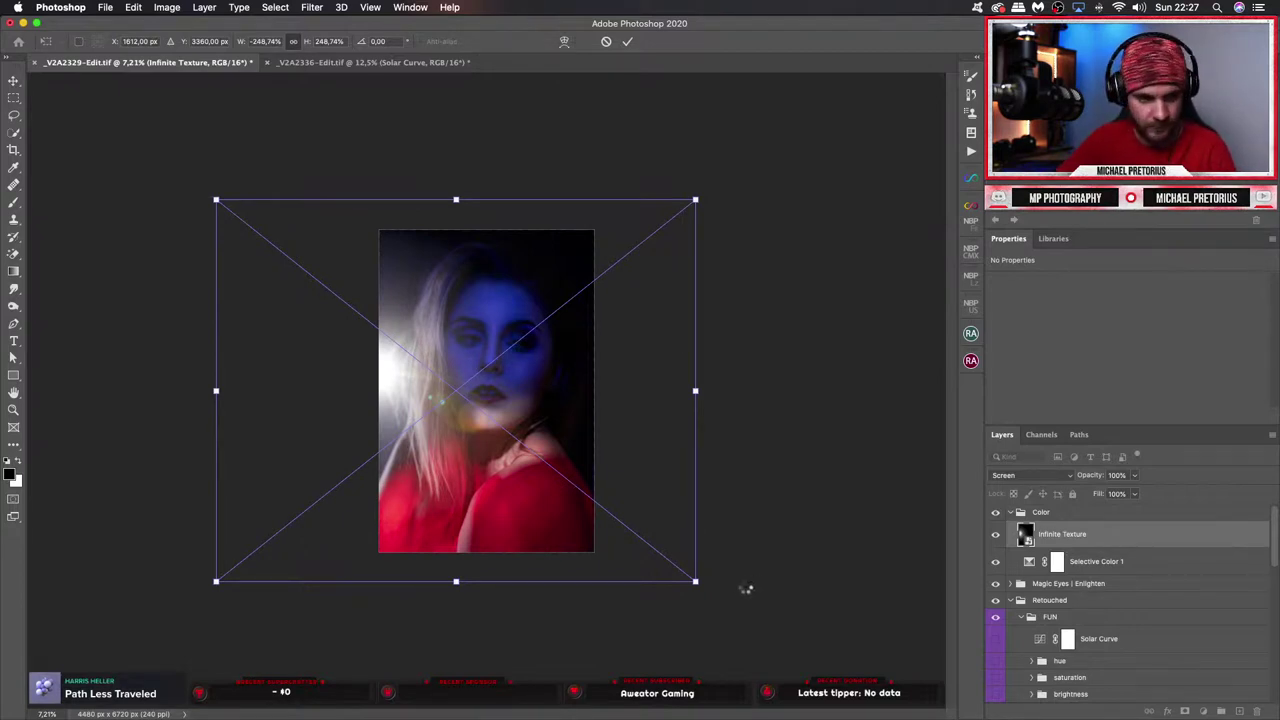
key(b)
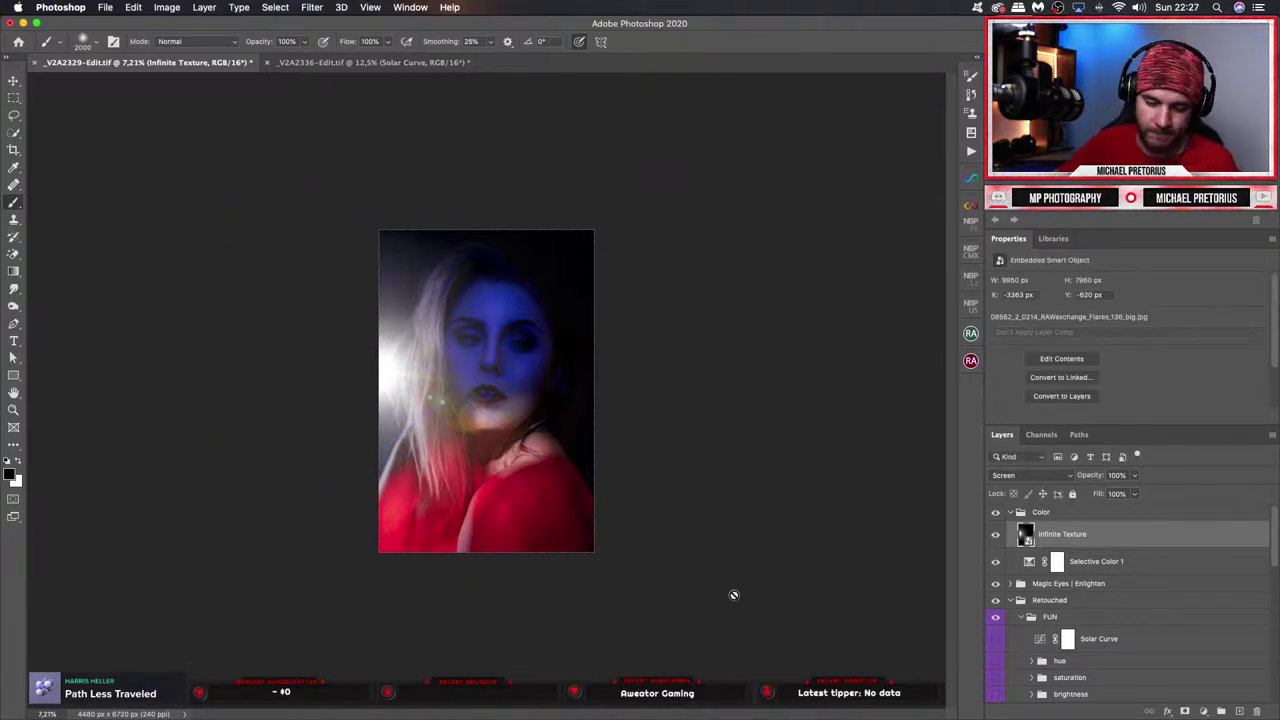
Brighten the flare with a Levels smart filter, white input at 173, and compare.
key(super+alt+i)
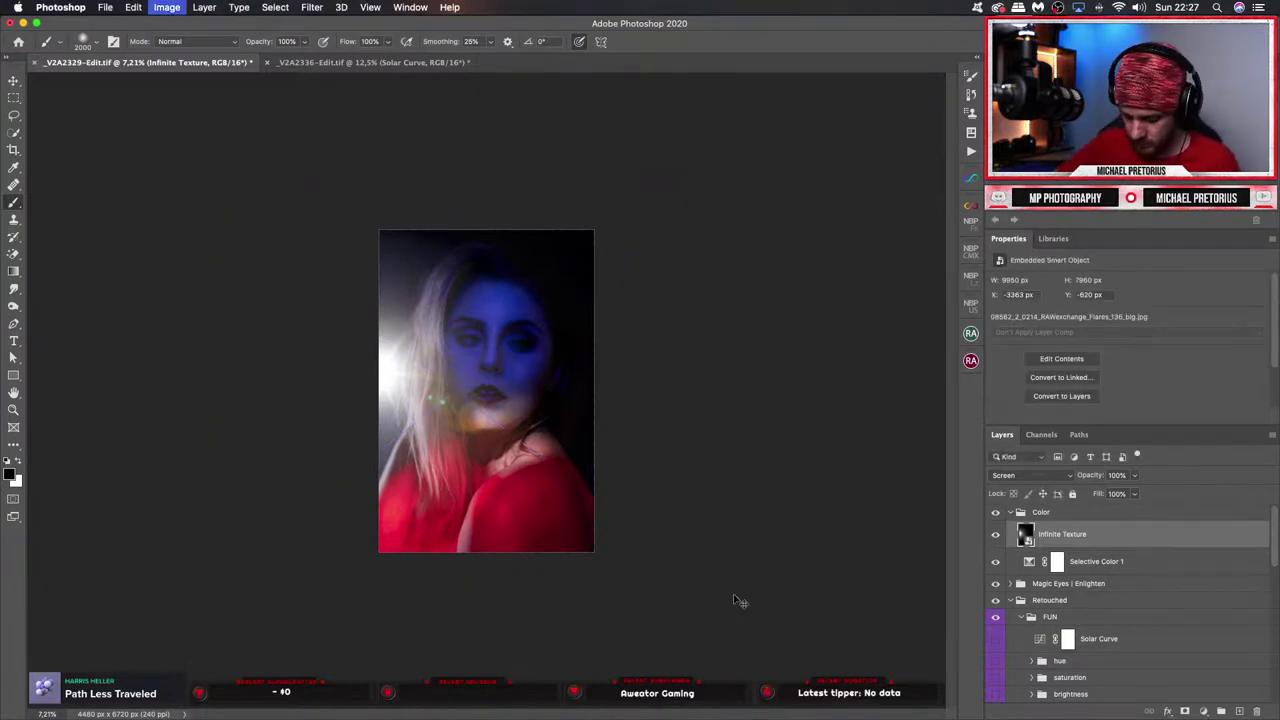
key(super+l)
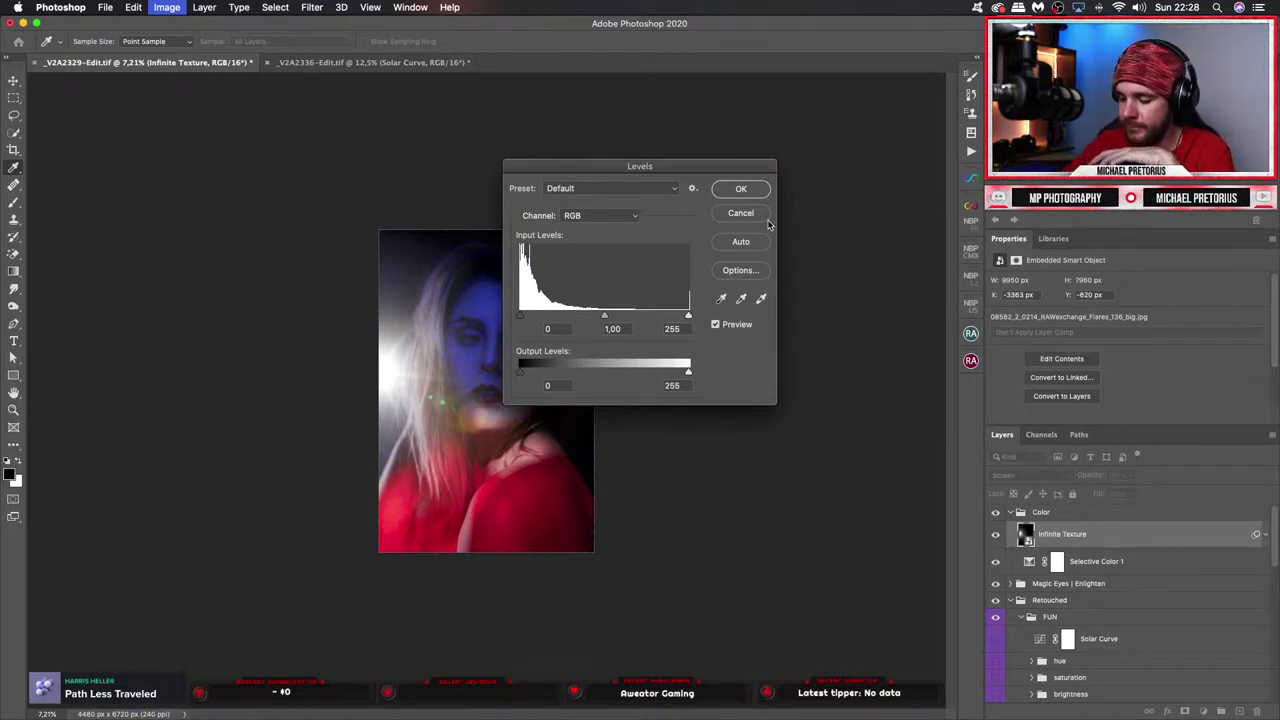
drag(688, 318, 632, 320)
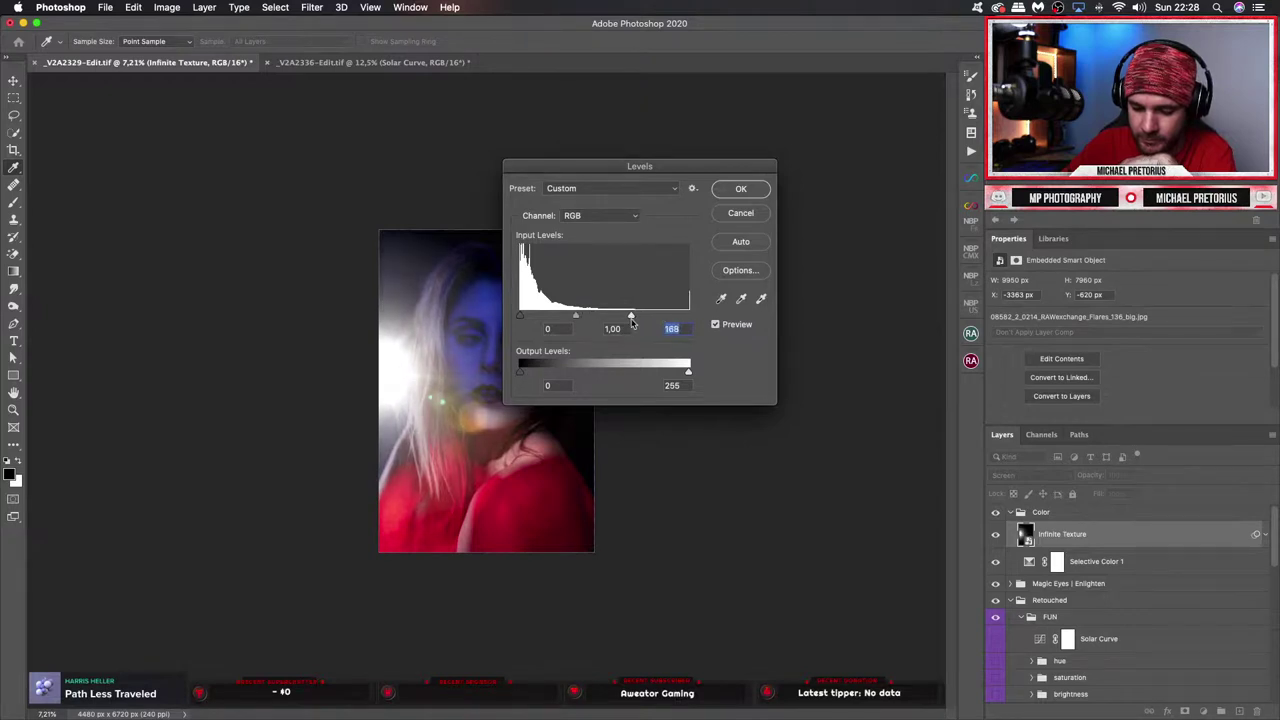
click(743, 190)
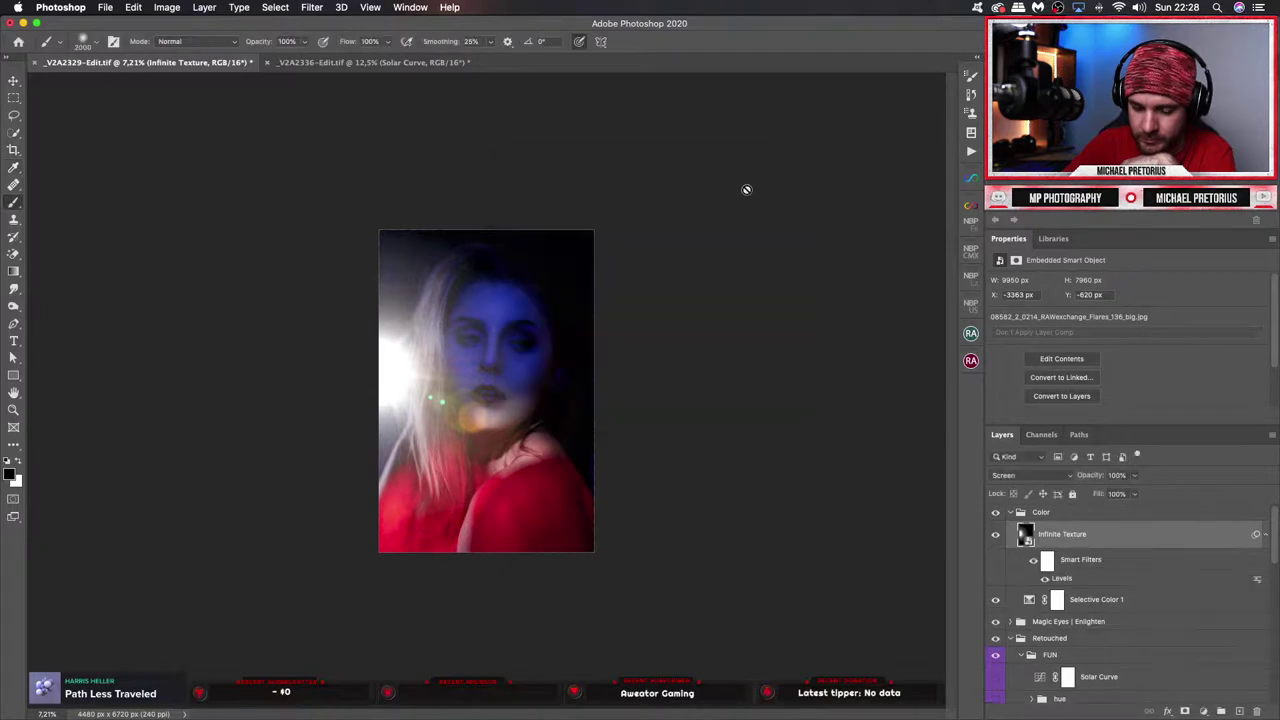
click(996, 535)
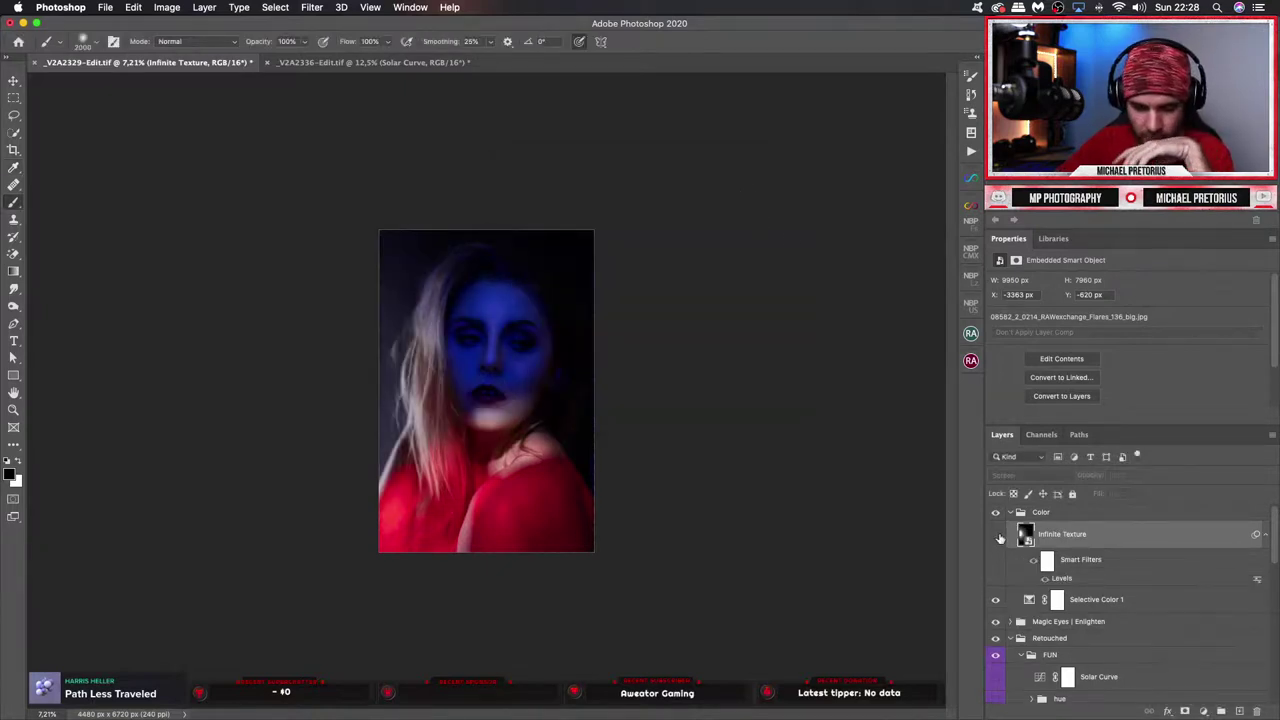
click(996, 535)
Lower the flare layer's opacity to 76%.
click(1137, 478)
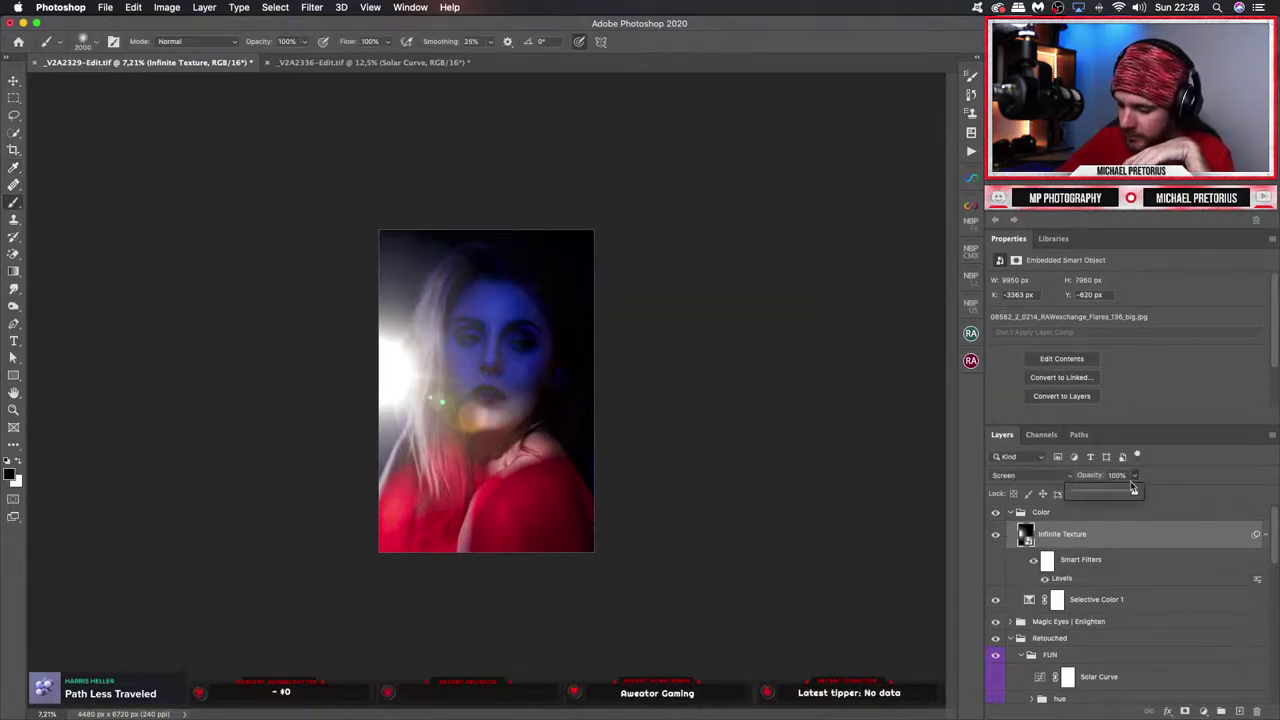
click(1137, 478)
click(1137, 478)
drag(1138, 492, 1118, 496)
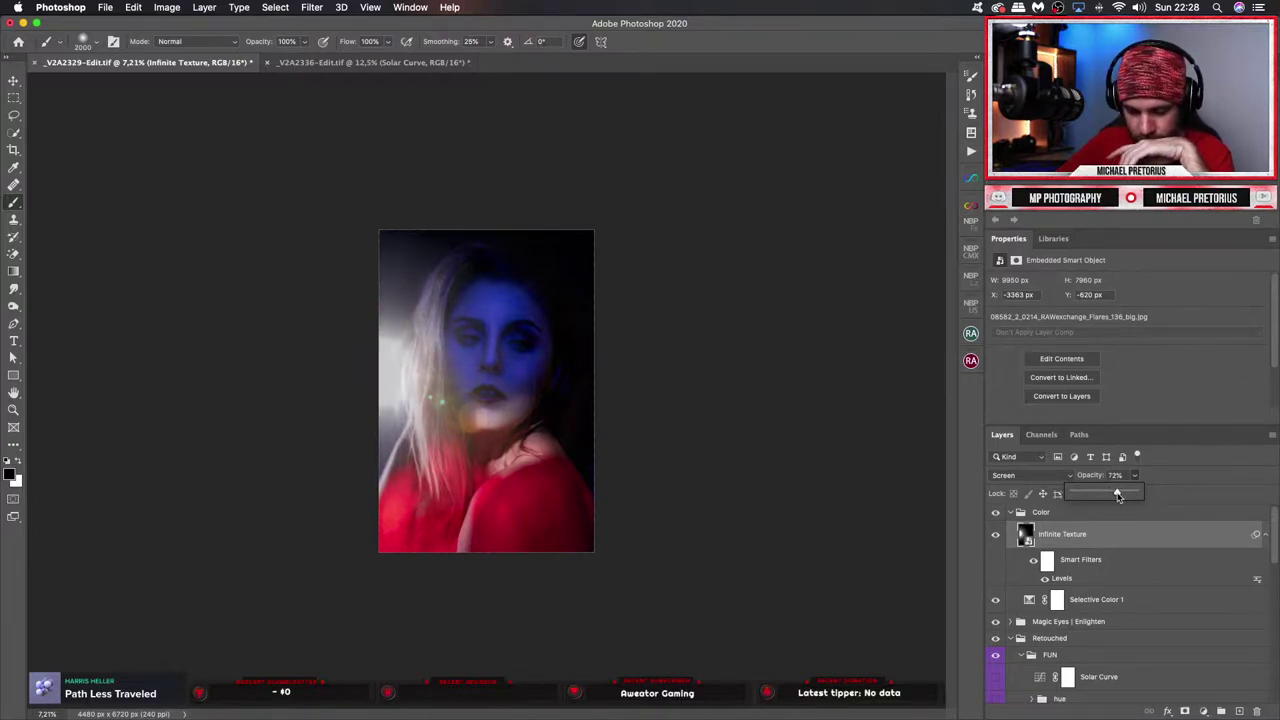
Raise the Infinite Texture flare layer's opacity to 86%.
drag(1118, 496, 1114, 497)
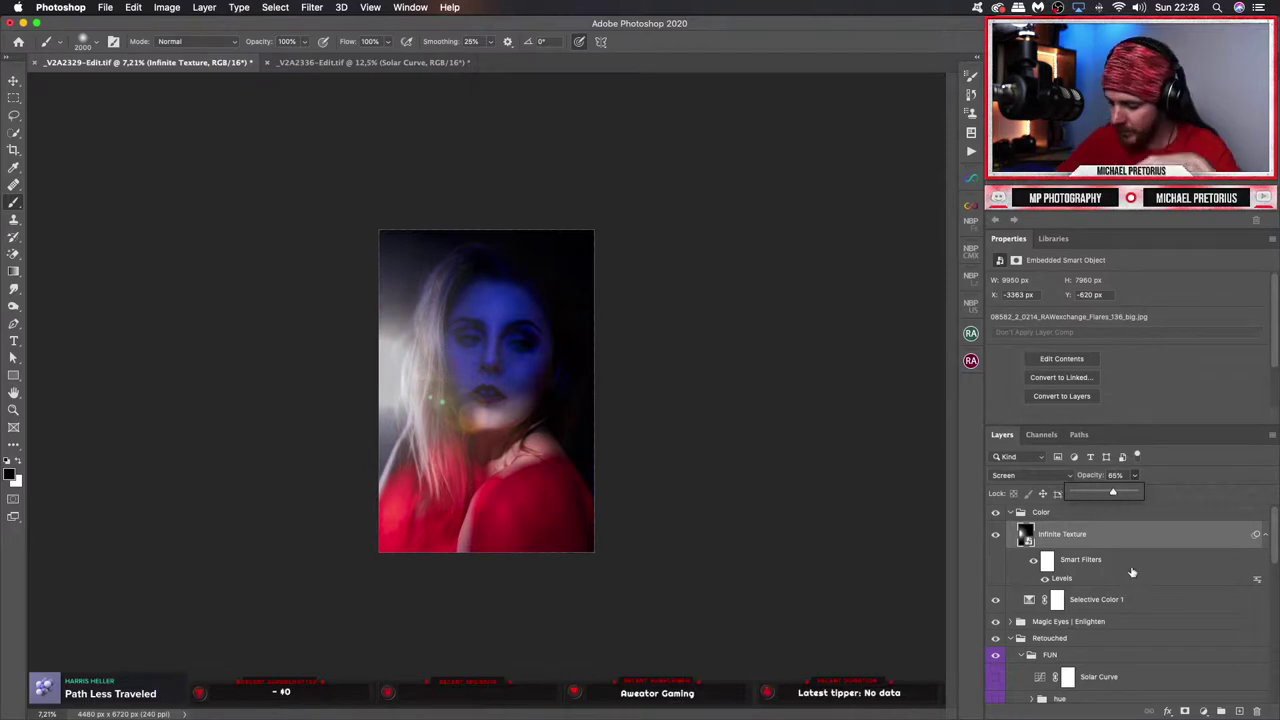
click(1203, 711)
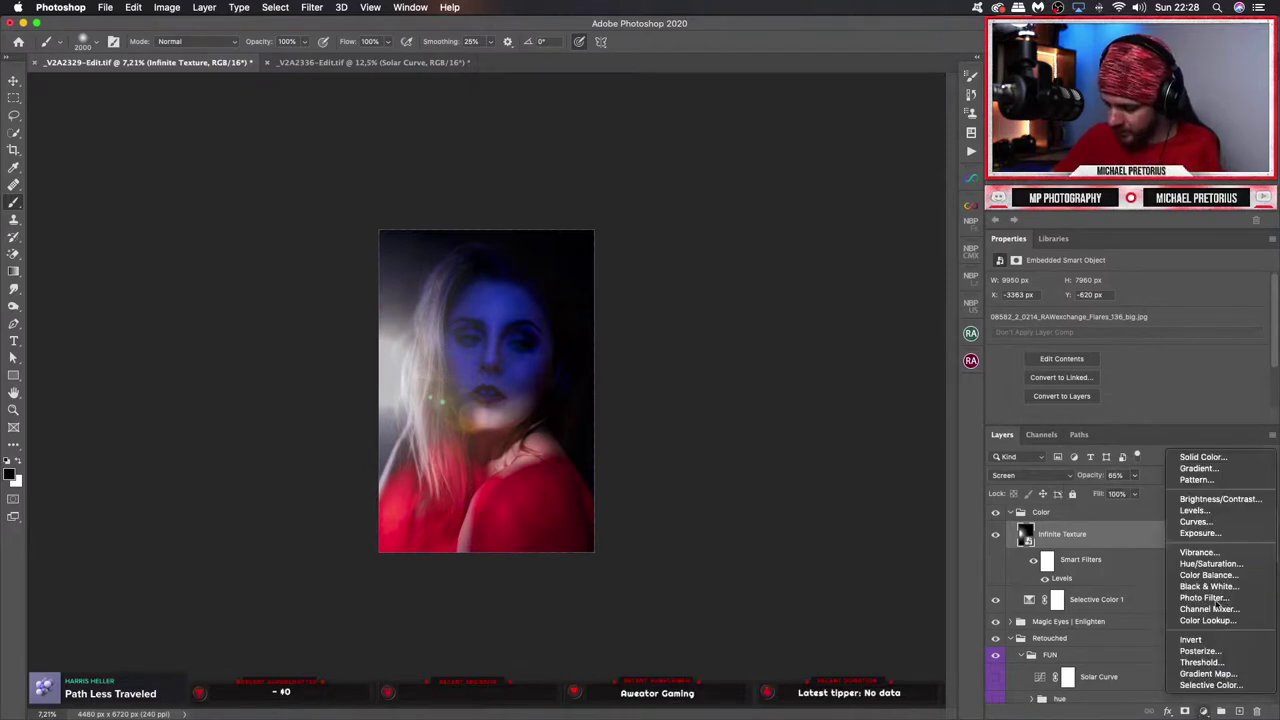
Add a brightening Curves 2 layer, invert its mask, and paint it onto the left hair edge.
click(1200, 523)
click(1150, 386)
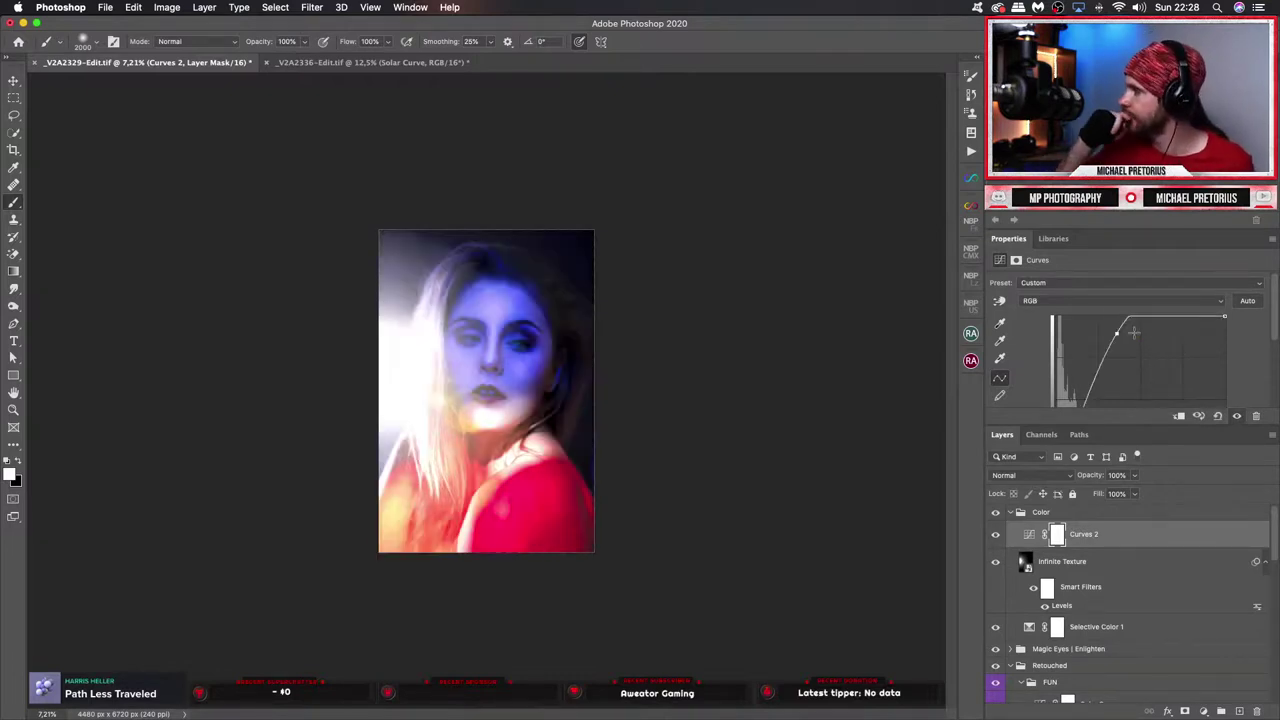
key(ctrl+i)
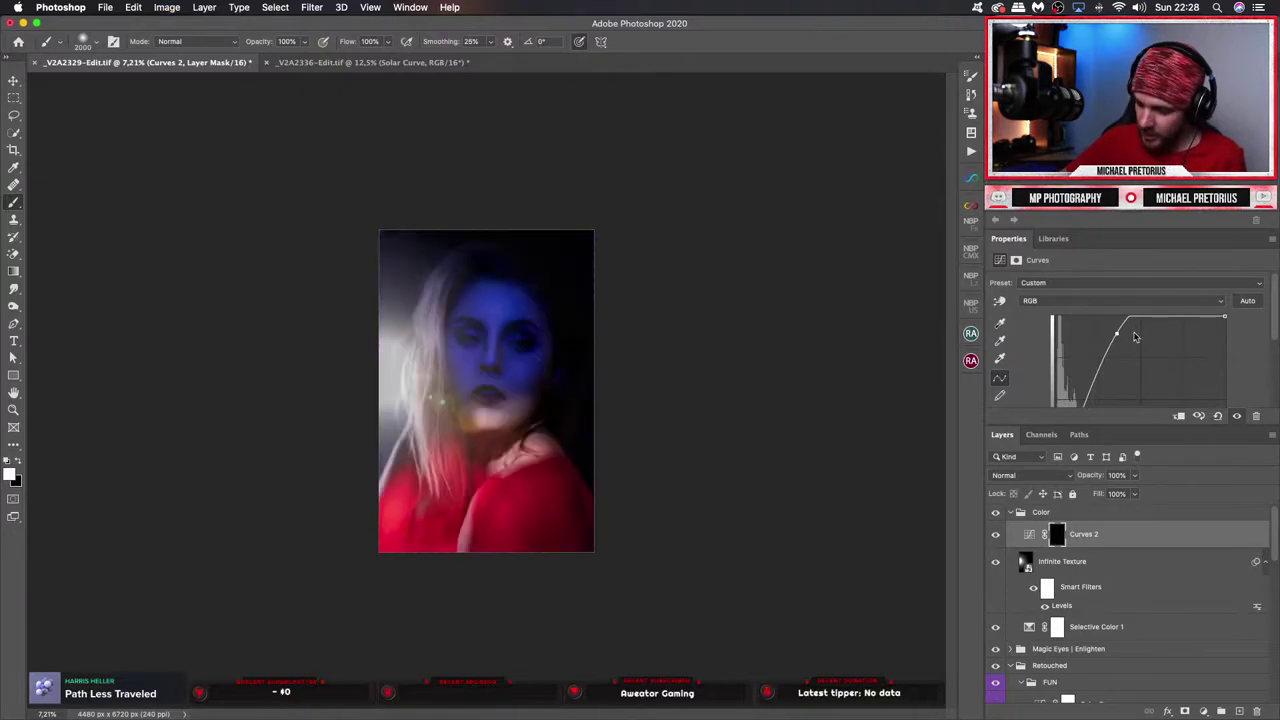
key(bracketleft)
key(bracketleft)
key(bracketleft)
key(bracketleft)
key(bracketleft)
key(bracketleft)
key(bracketleft)
key(bracketleft)
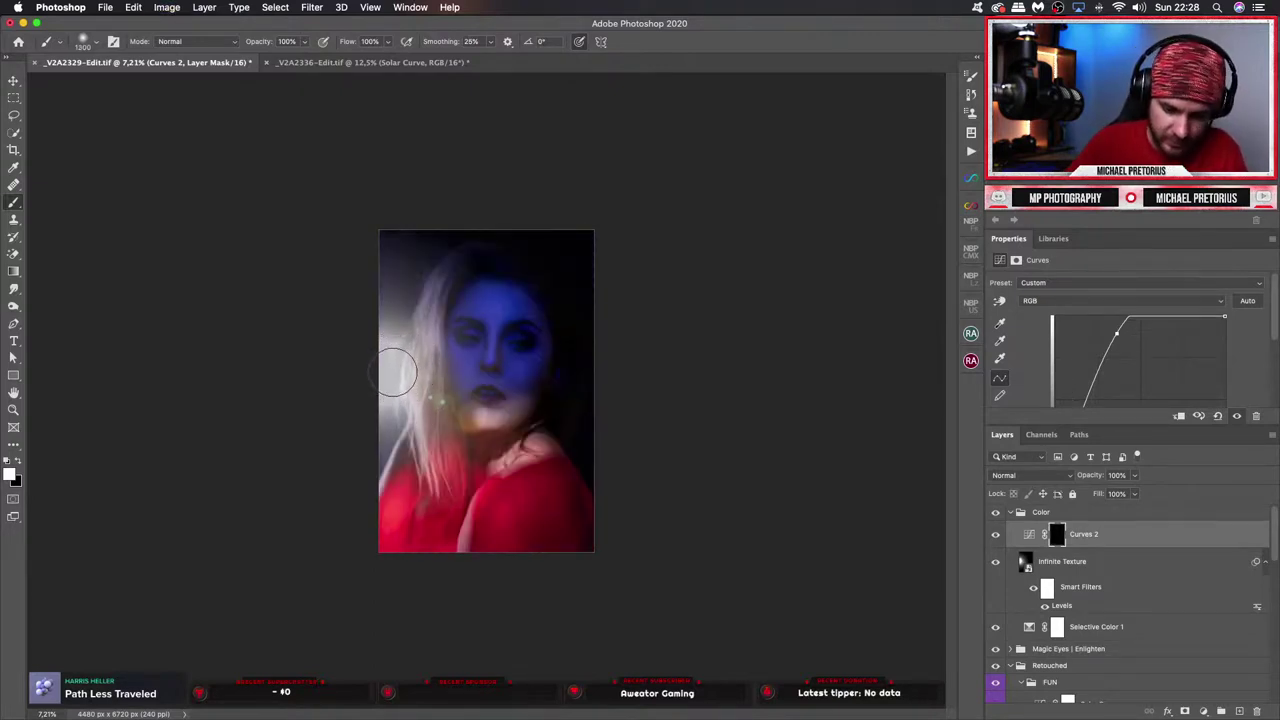
key(bracketleft)
key(bracketleft)
key(bracketleft)
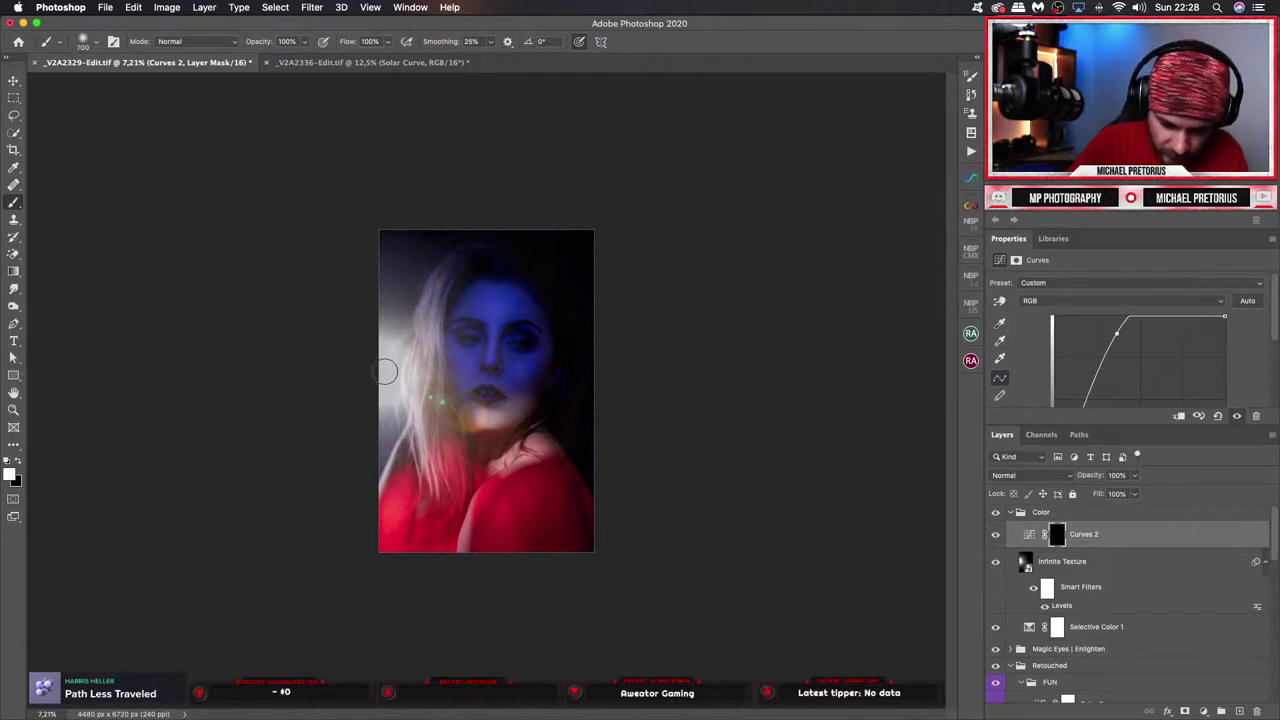
key(bracketleft)
drag(389, 373, 386, 364)
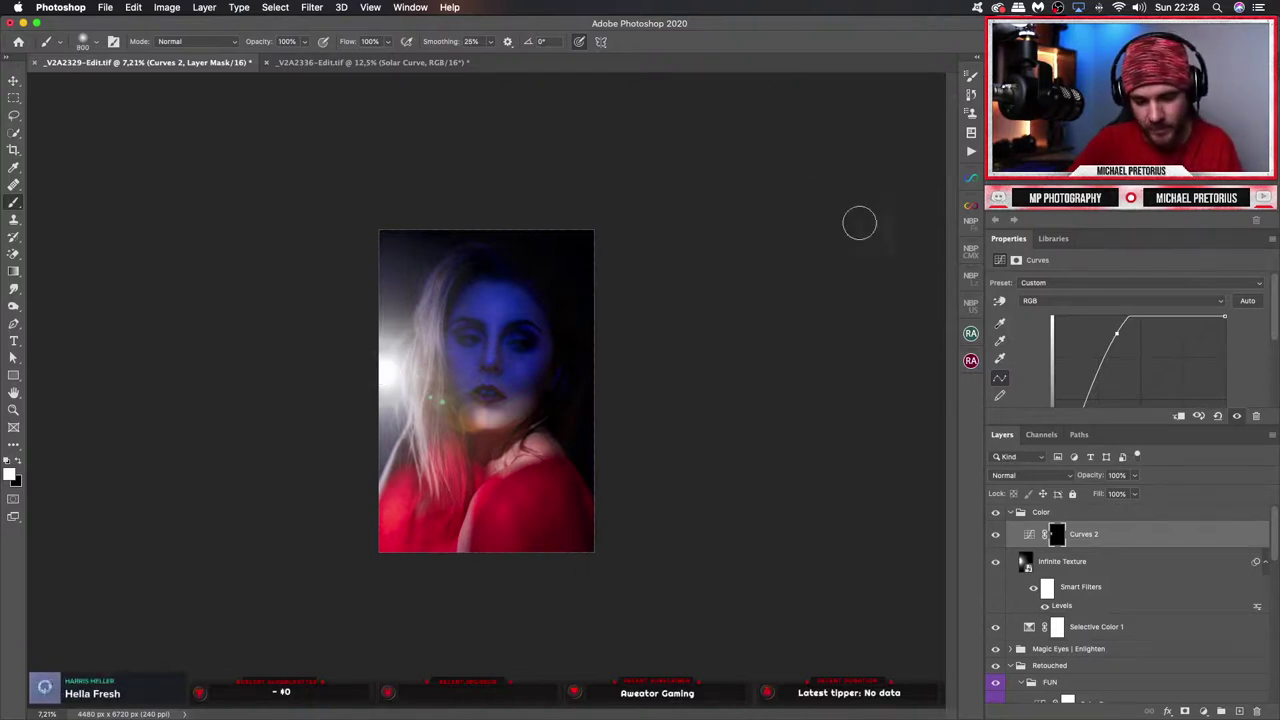
Compare the glow with Curves 2 off and on, then select it together with Infinite Texture.
click(996, 535)
click(996, 535)
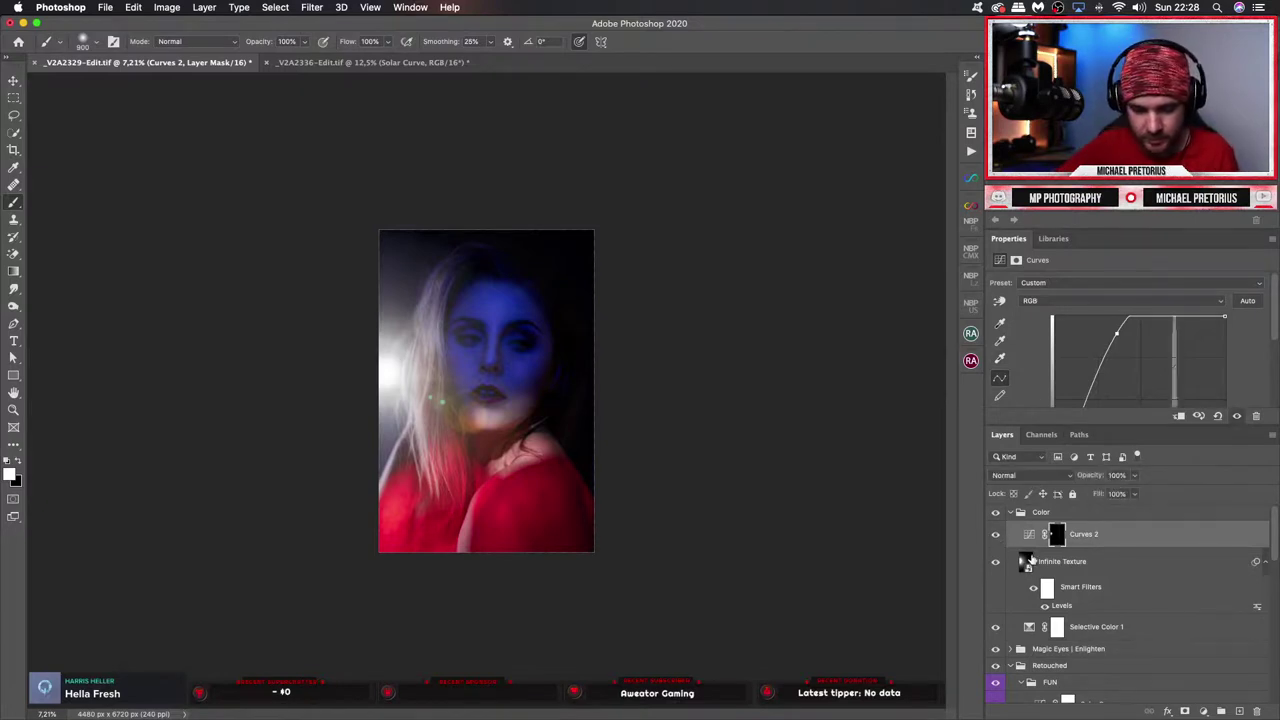
shift+click(1107, 566)
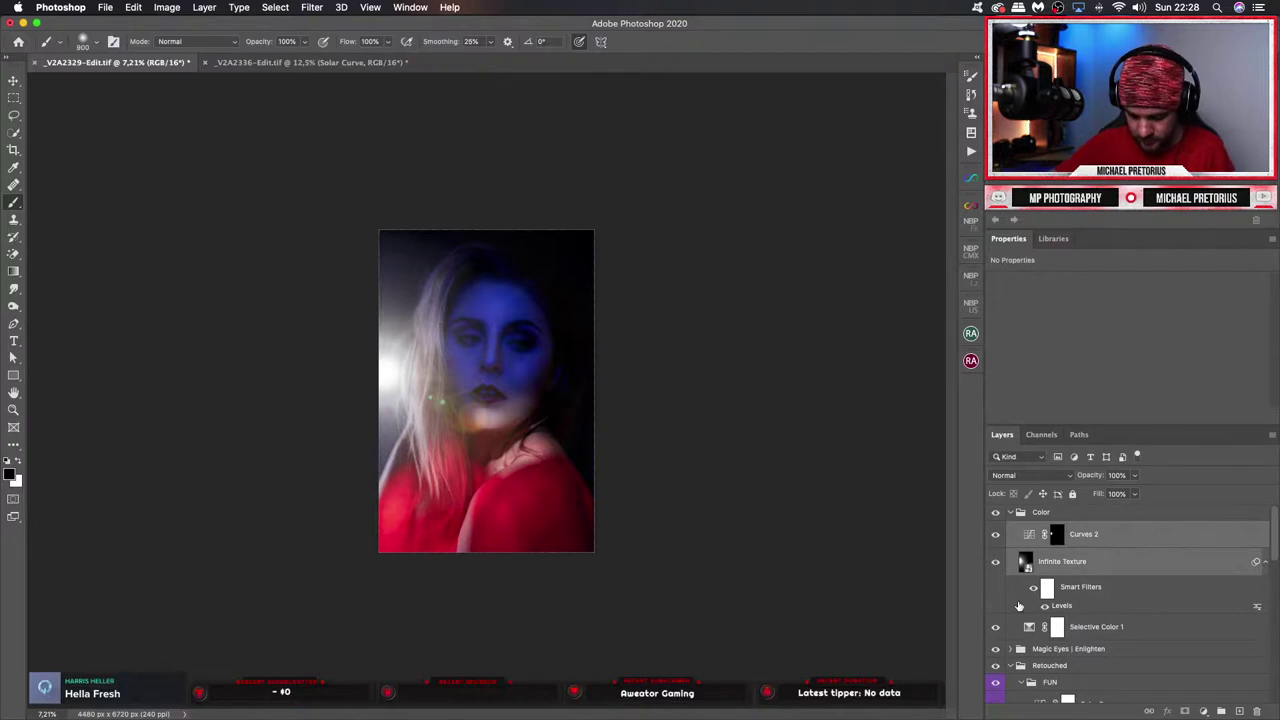
Group Curves 2 and Infinite Texture inside the Color group, name it 'Light', and toggle its visibility.
key(super+g)
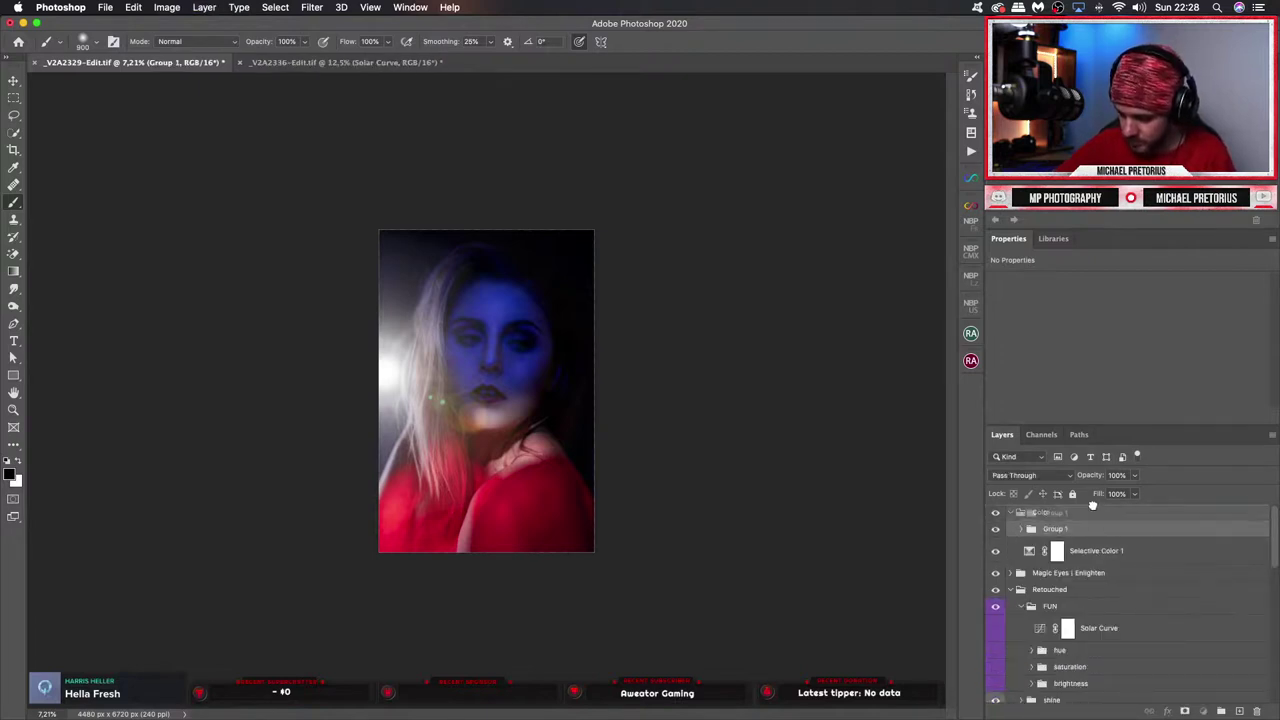
drag(1095, 510, 1070, 562)
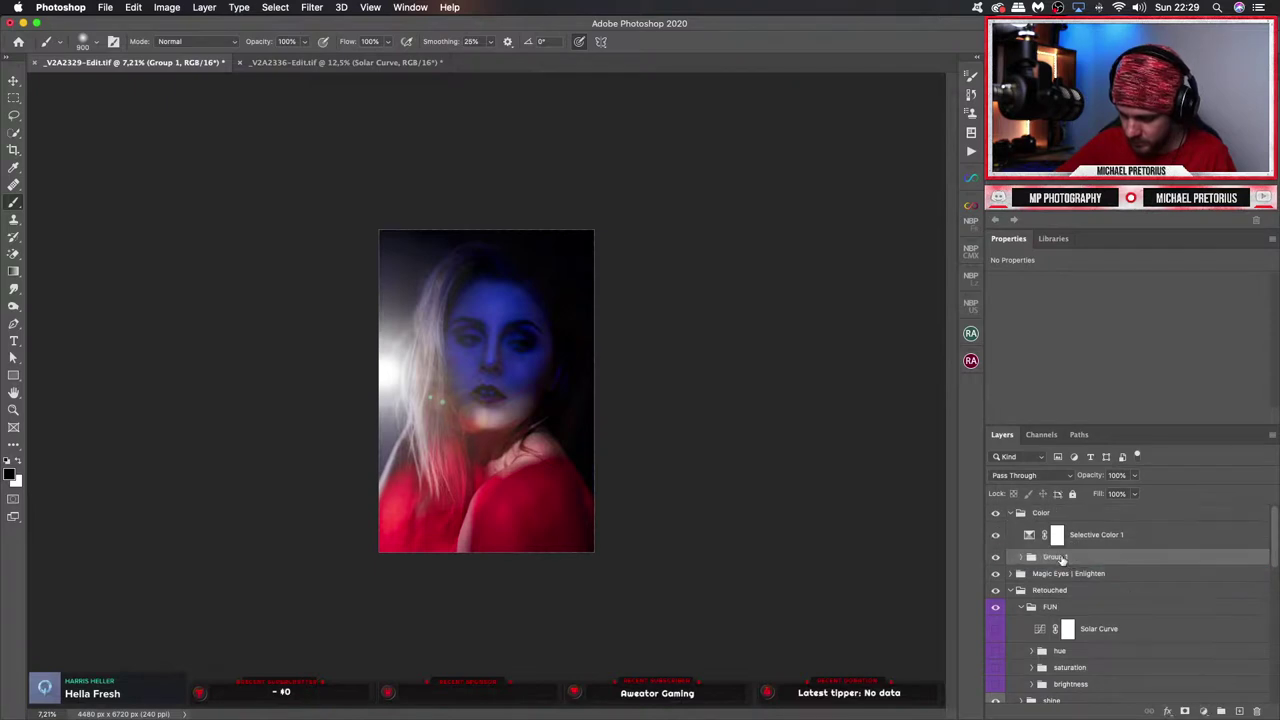
double_click(1058, 557)
text(Light)
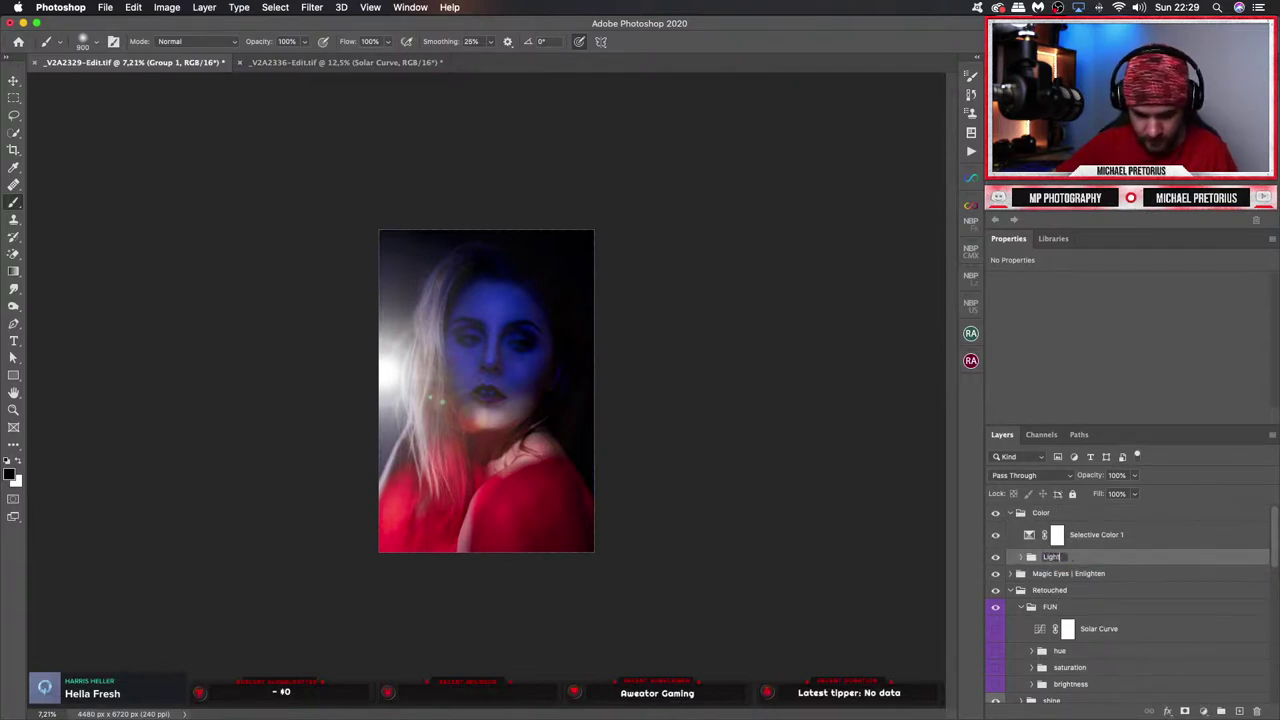
key(Return)
click(995, 558)
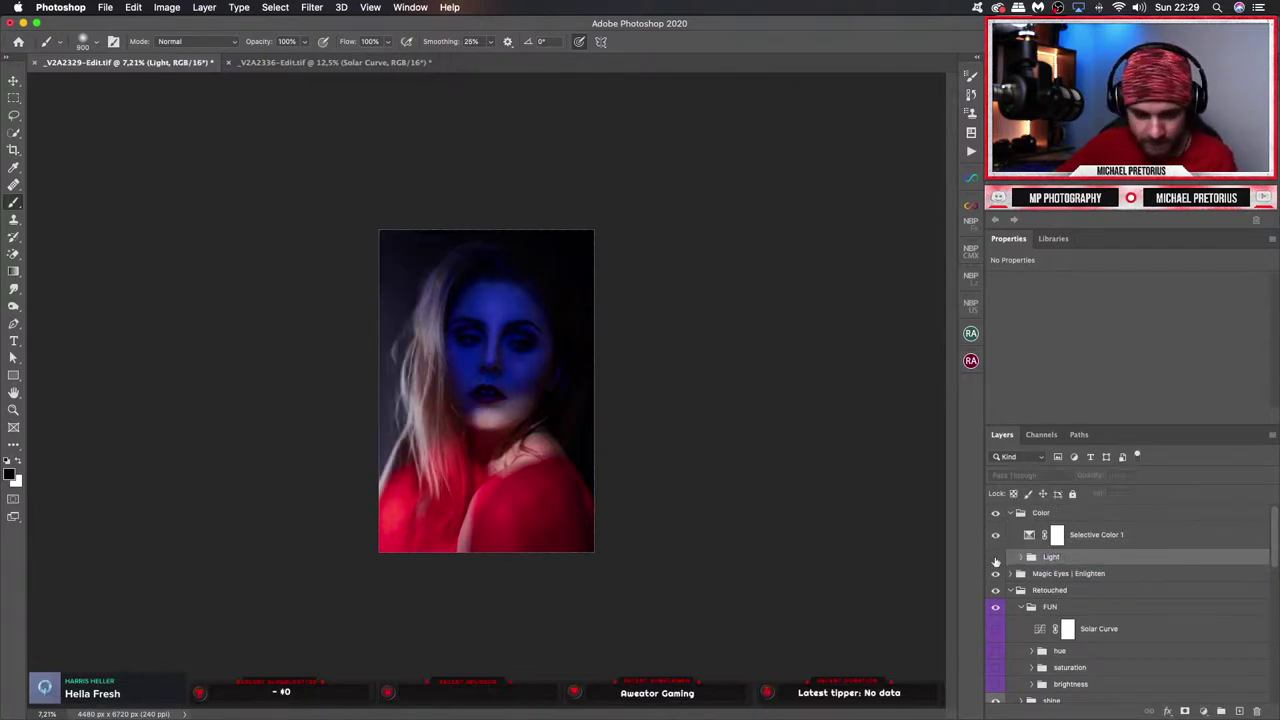
click(995, 560)
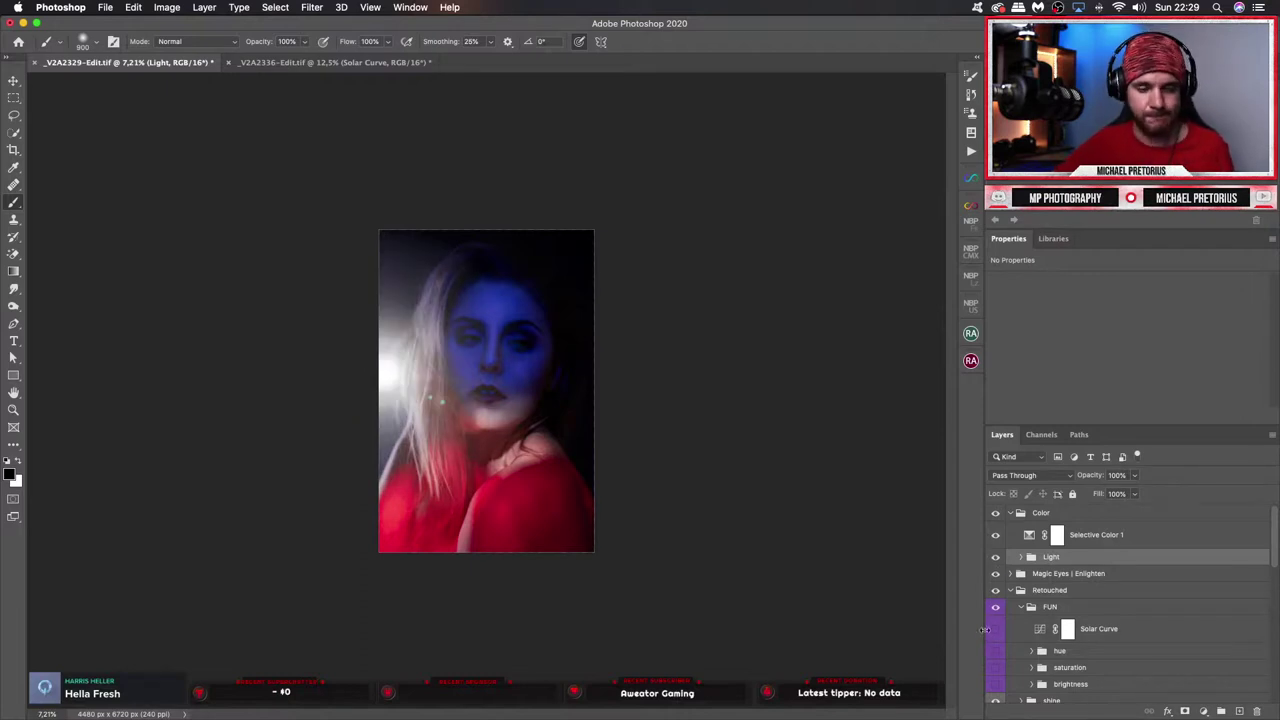
key(z)
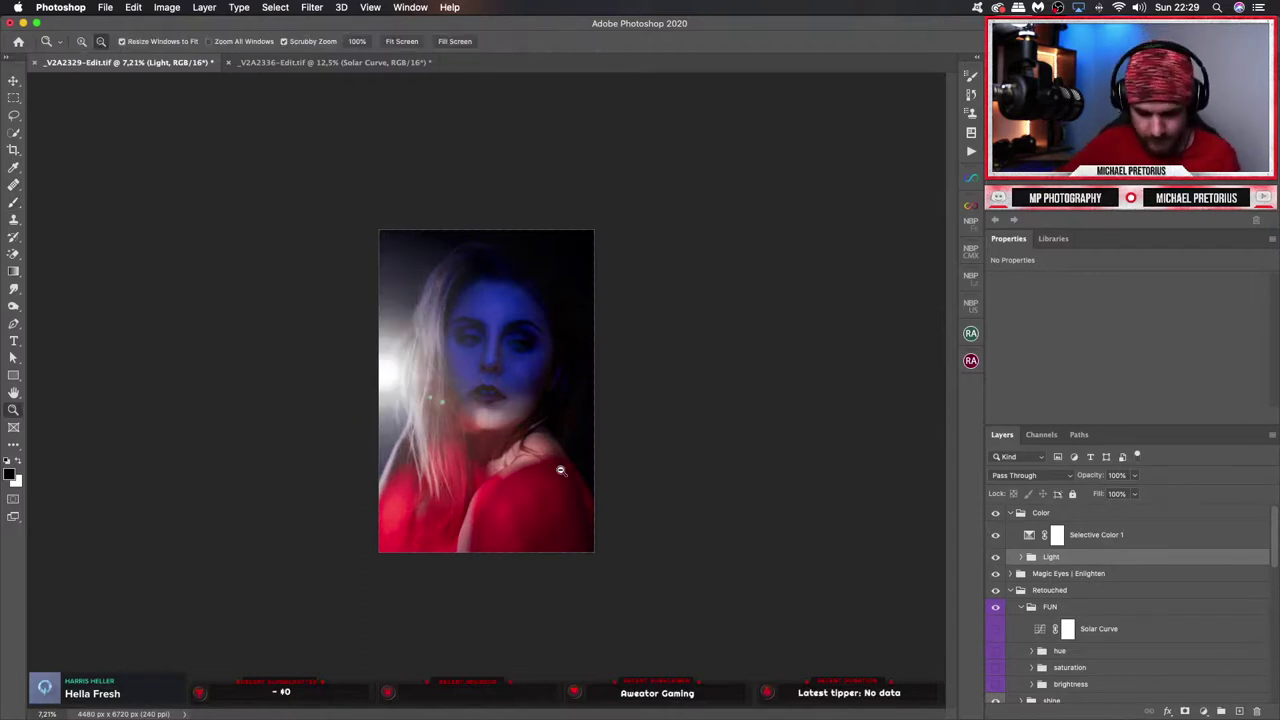
drag(560, 466, 586, 449)
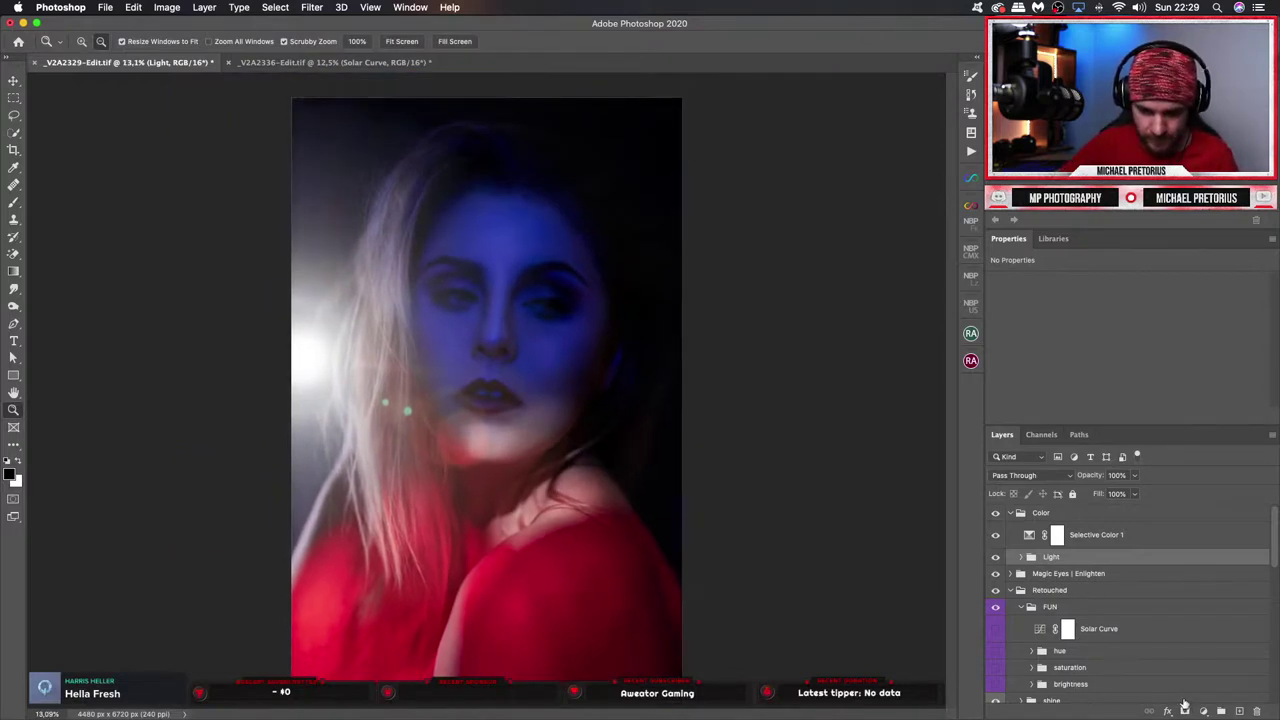
mouse_move(667, 489)
mouse_down()
mouse_move(609, 489)
mouse_move(646, 491)
mouse_up()
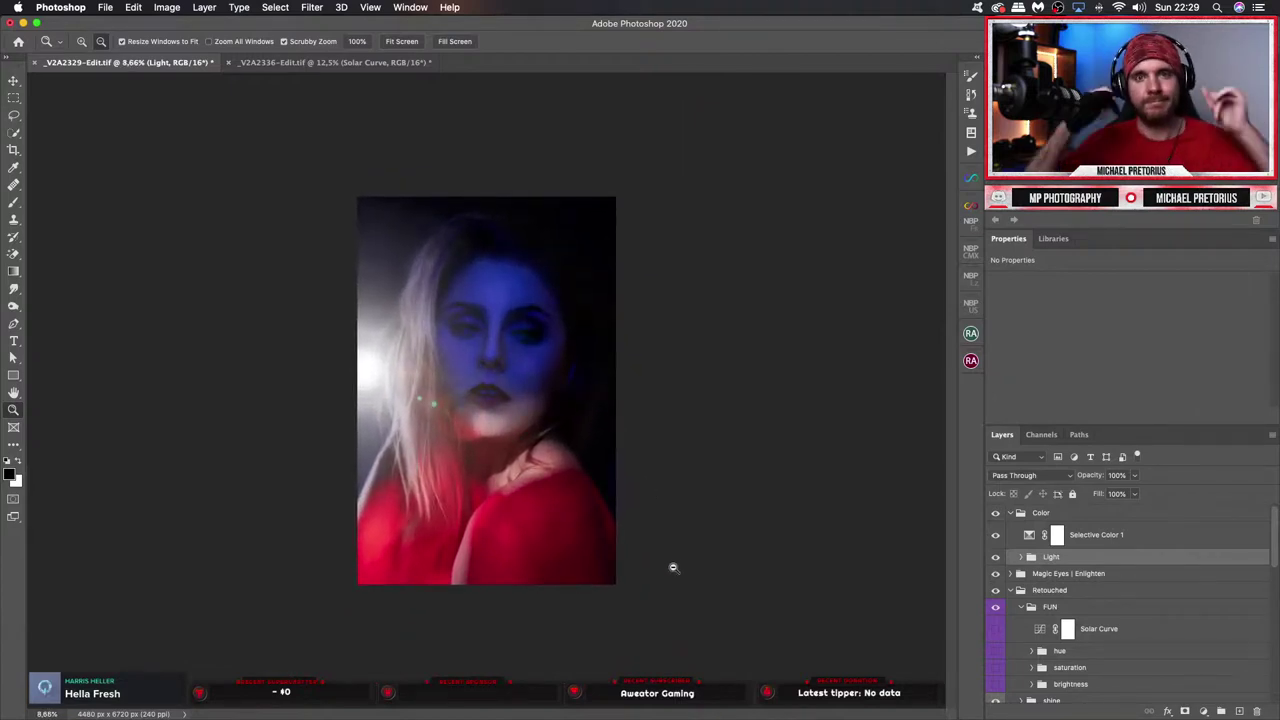
drag(1276, 563, 1274, 700)
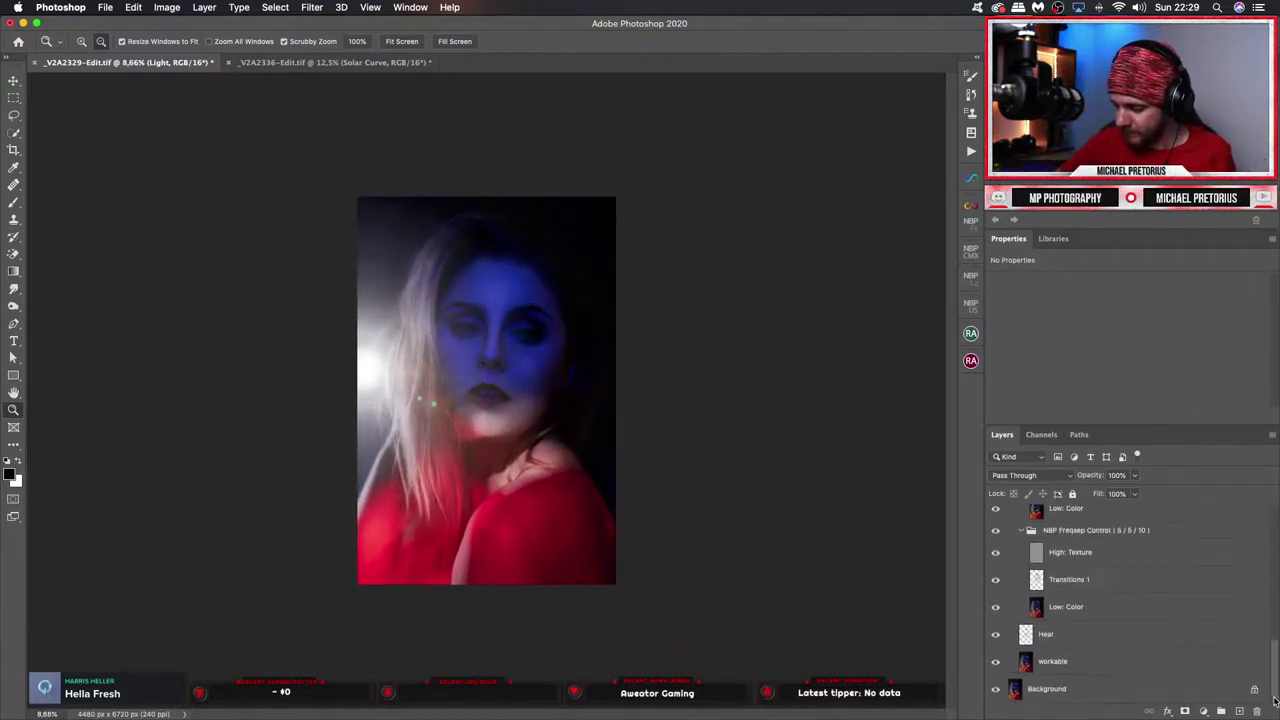
alt+click(996, 690)
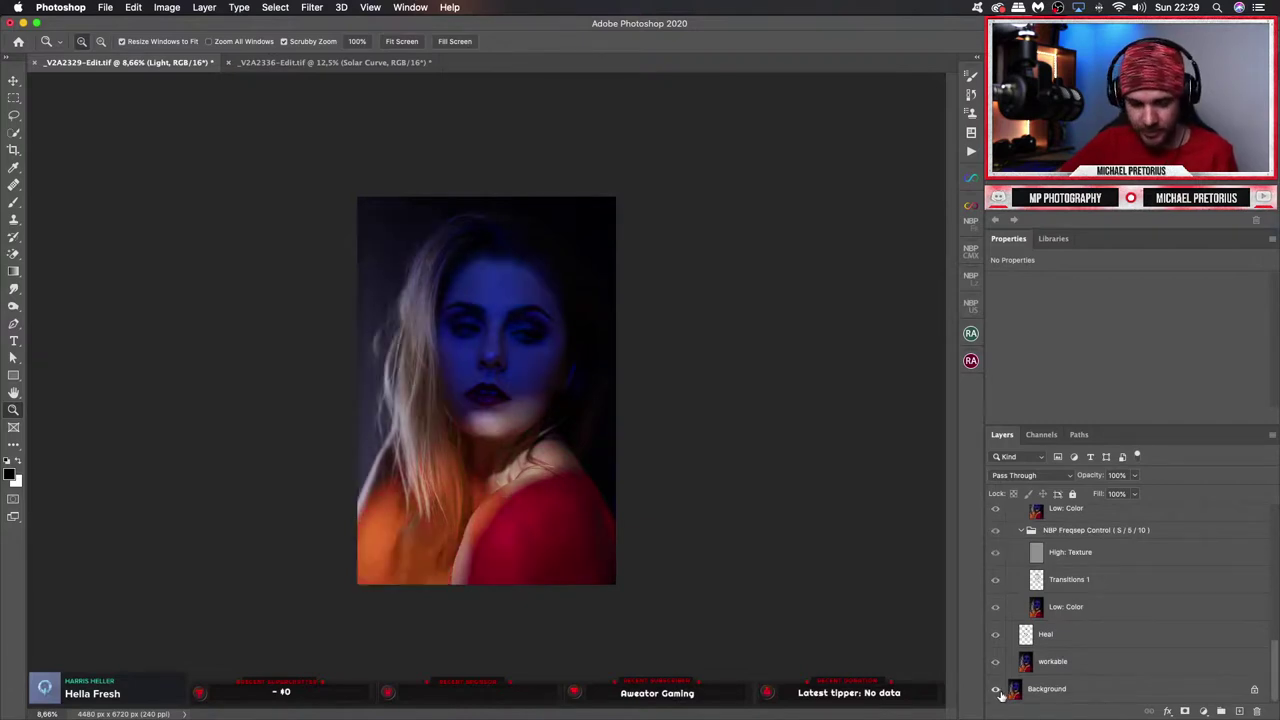
alt+click(1001, 694)
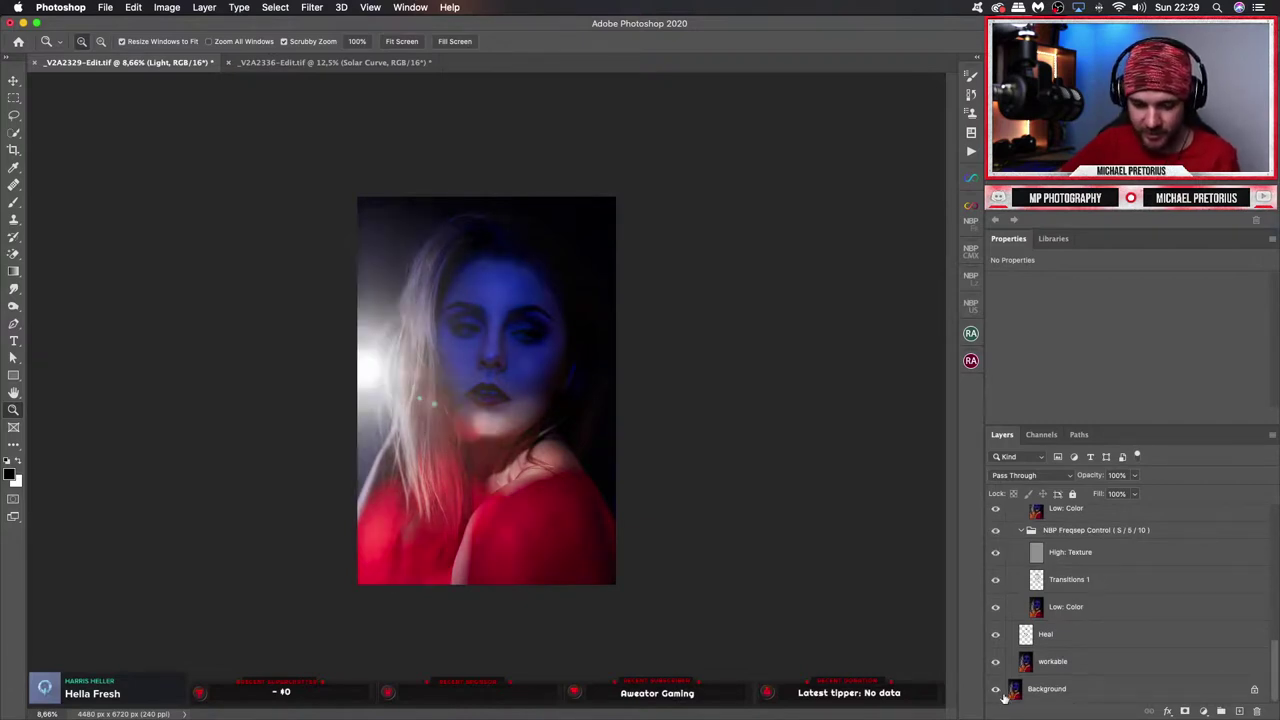
alt+click(995, 690)
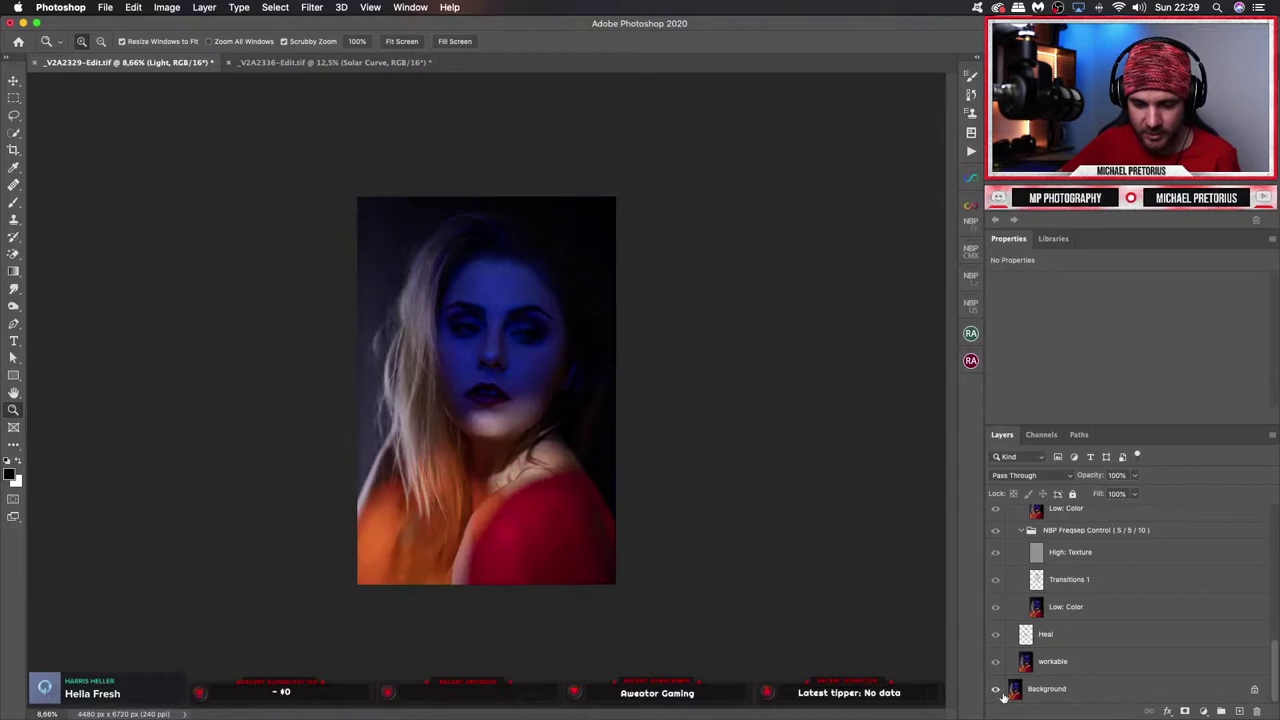
alt+click(995, 690)
alt+click(1002, 694)
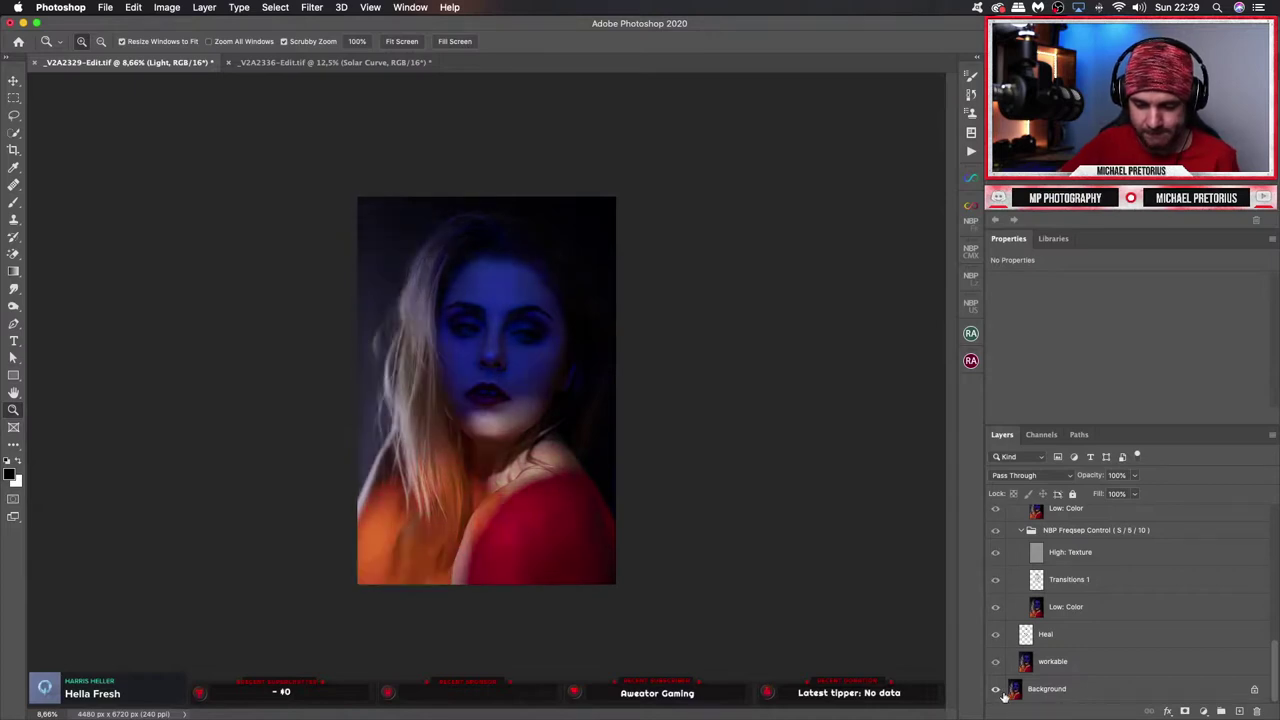
alt+click(1002, 694)
alt+click(1002, 694)
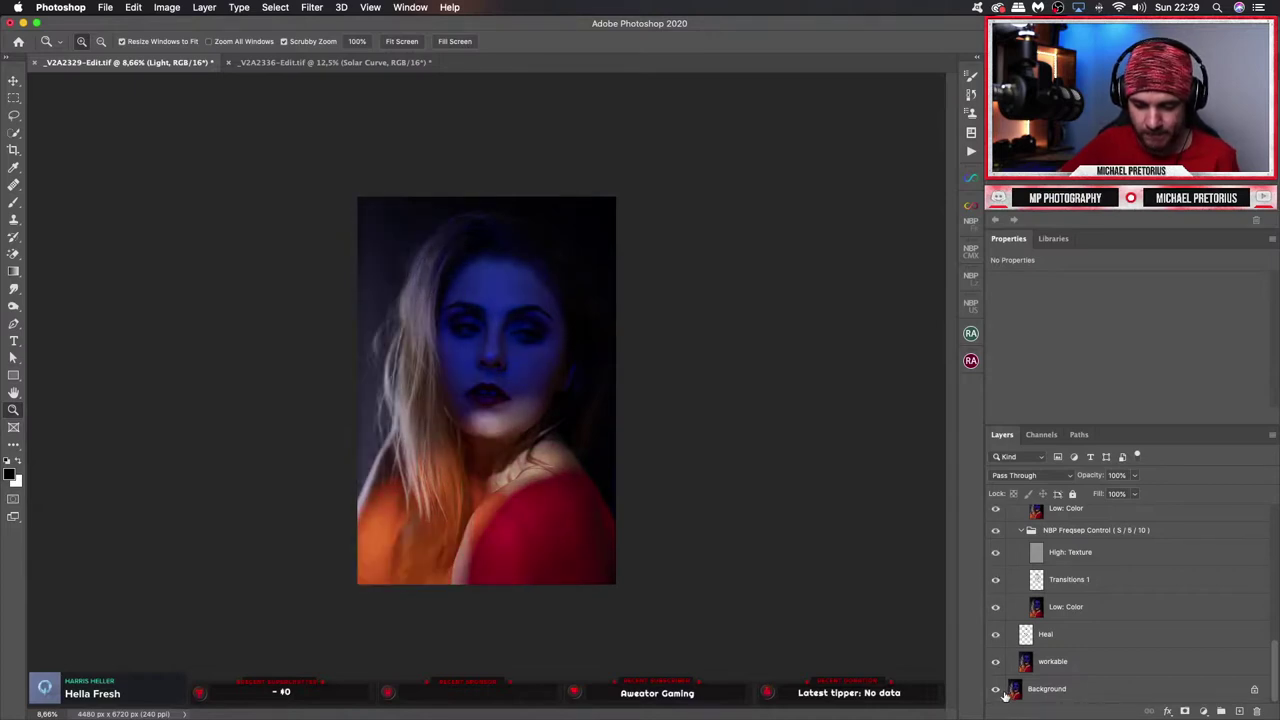
alt+click(1002, 694)
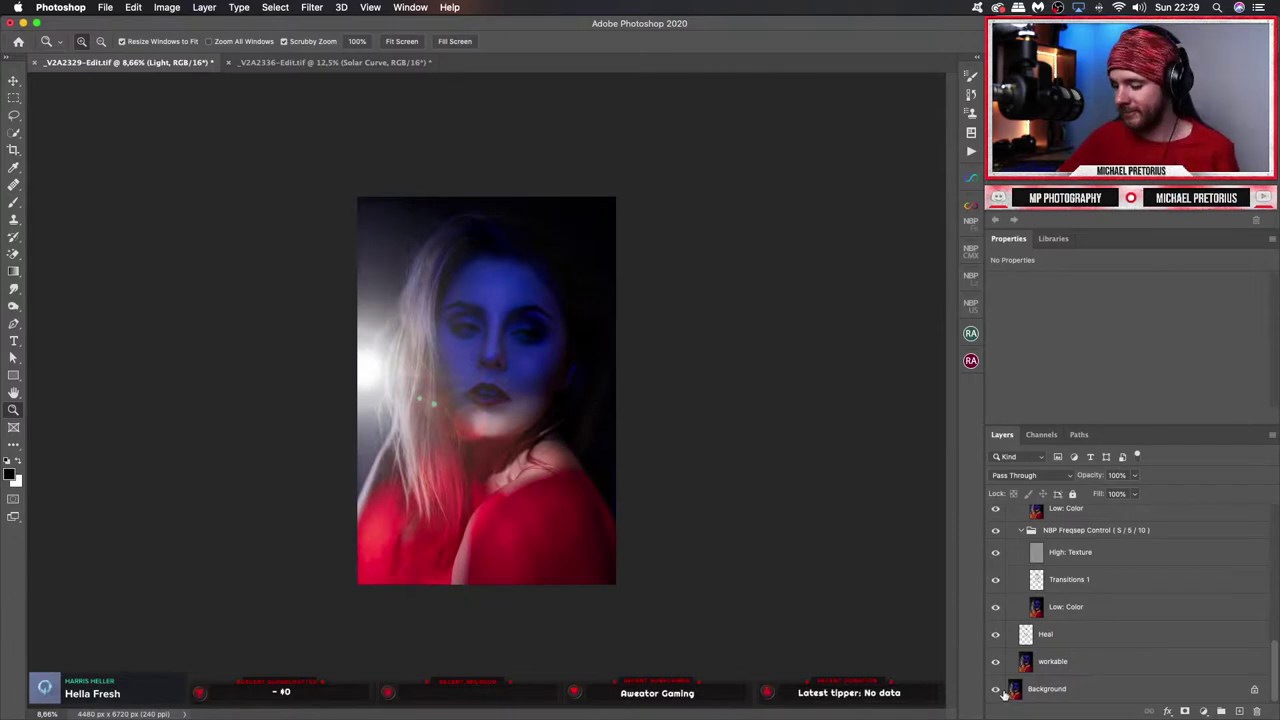
alt+click(1002, 694)
alt+click(1003, 694)
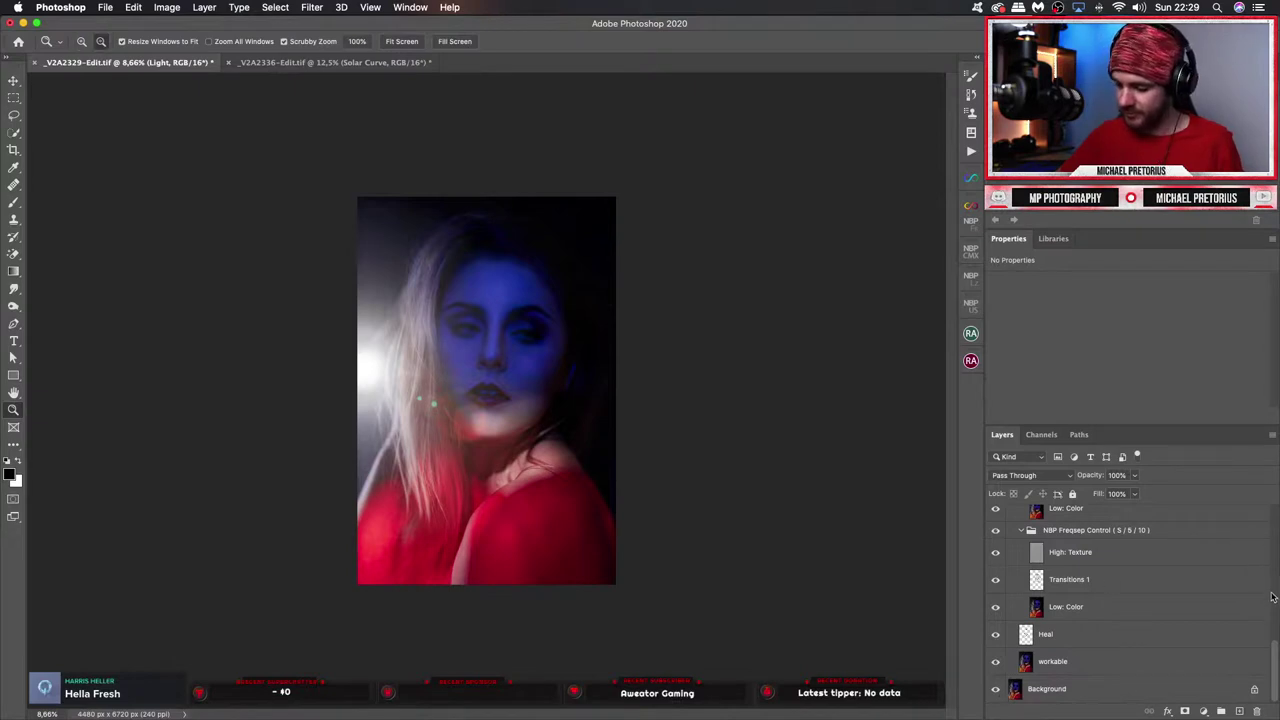
Toggle the Light group's flare on and off to compare, leaving it hidden.
drag(1276, 657, 1276, 537)
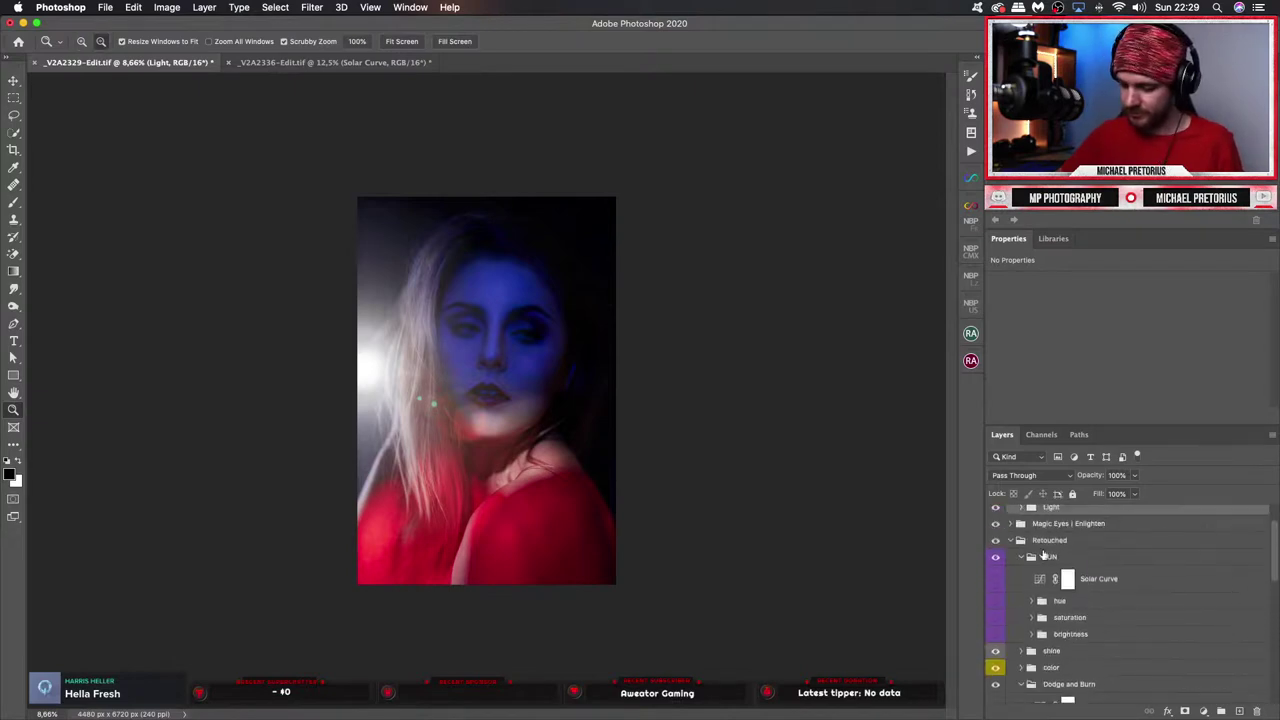
click(996, 509)
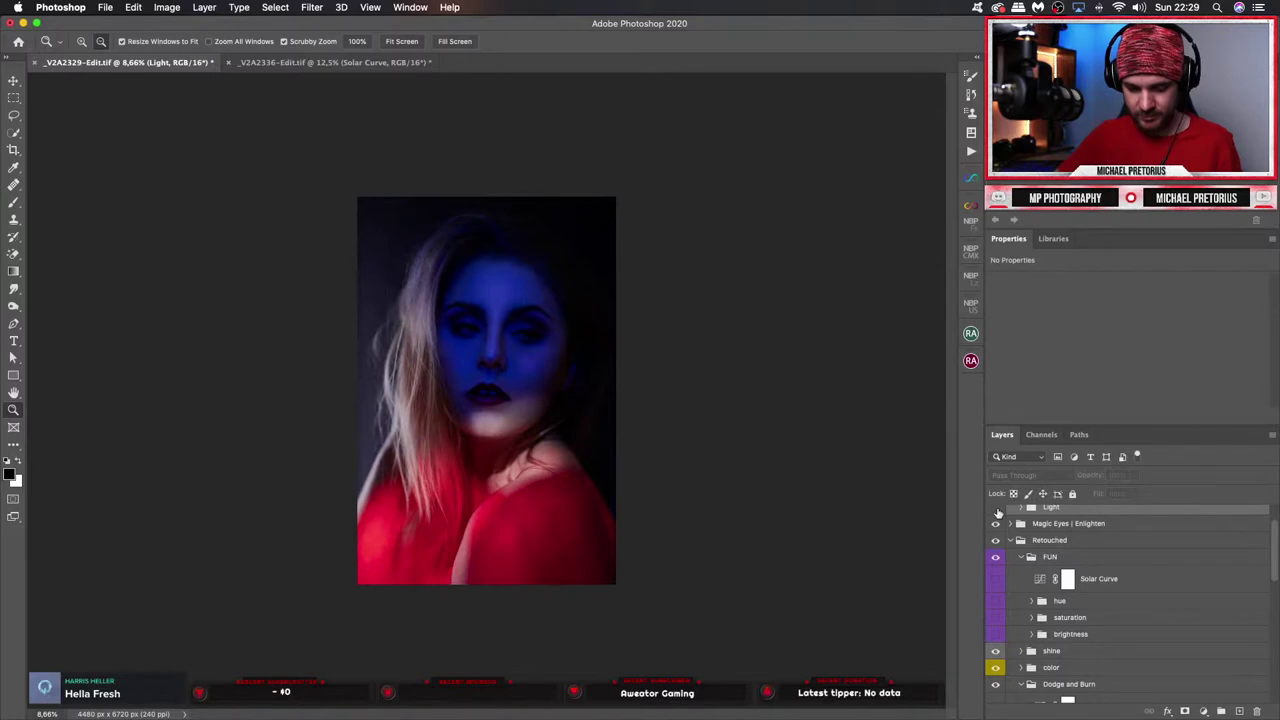
click(996, 509)
click(996, 509)
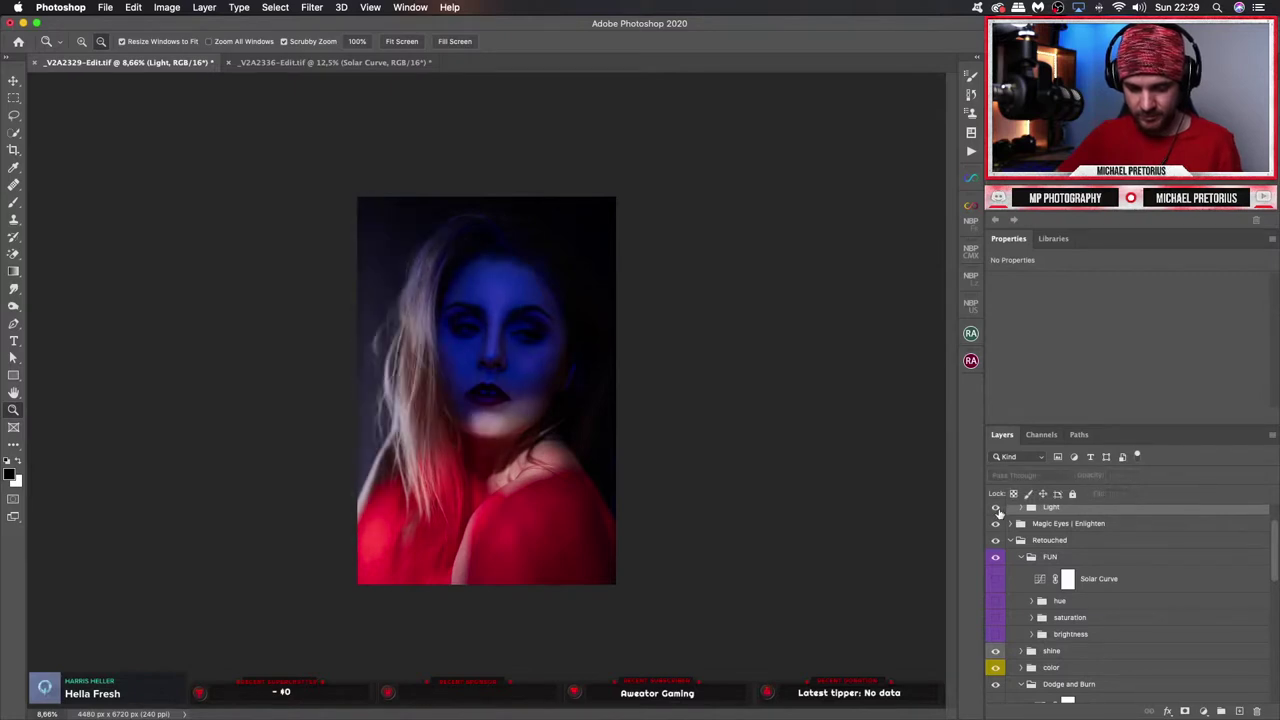
click(996, 509)
click(998, 510)
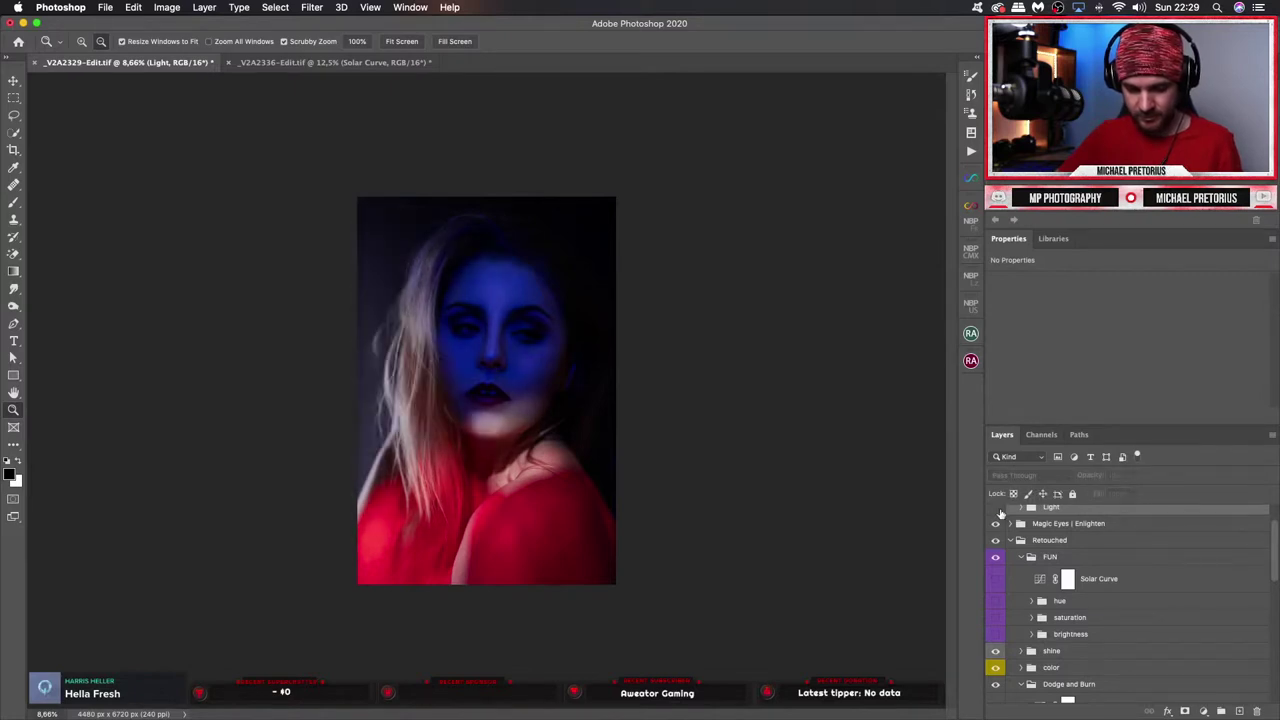
click(997, 510)
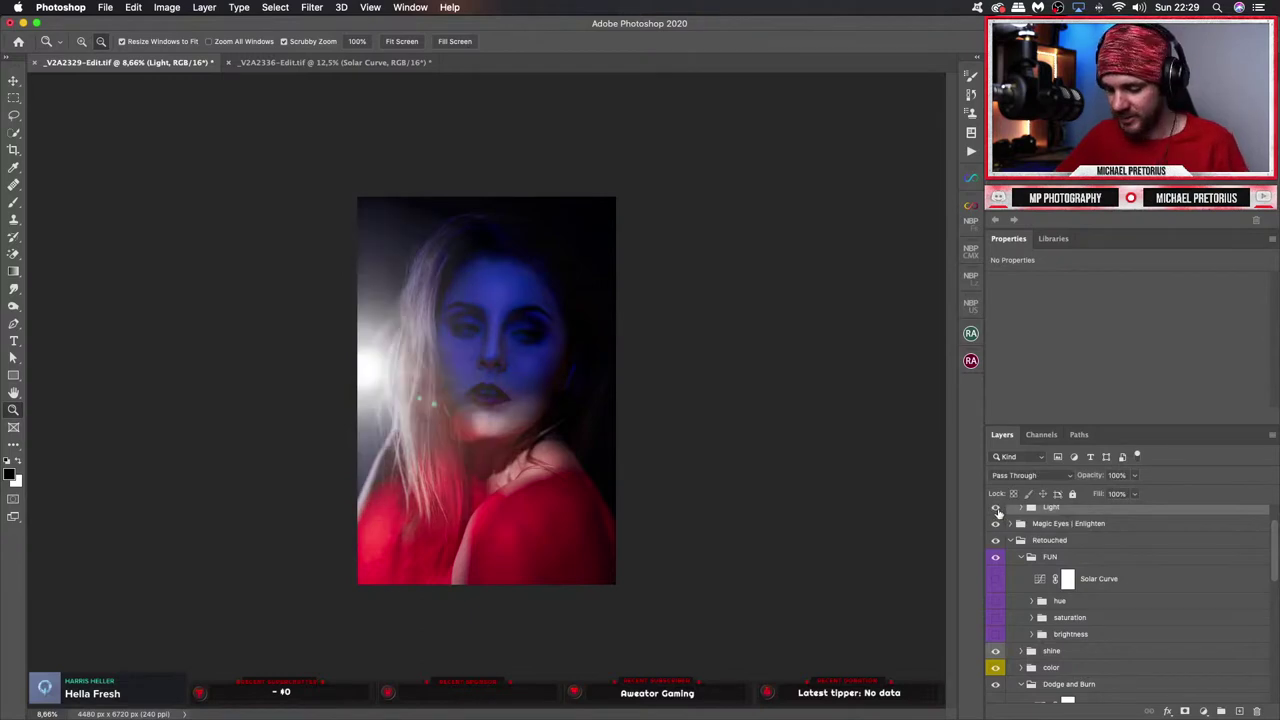
click(997, 511)
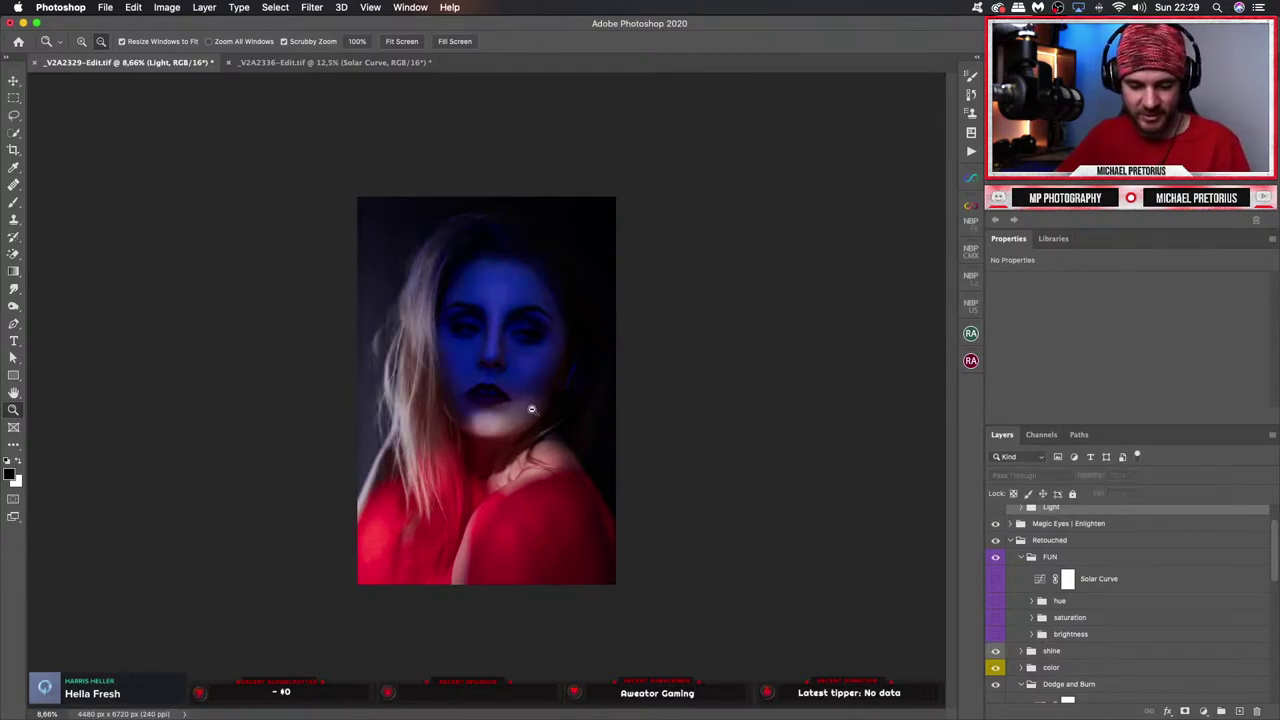
Zoom out and toggle the Color group to compare colours, ending with it hidden.
mouse_move(601, 316)
mouse_down()
mouse_move(640, 289)
mouse_move(594, 298)
mouse_up()
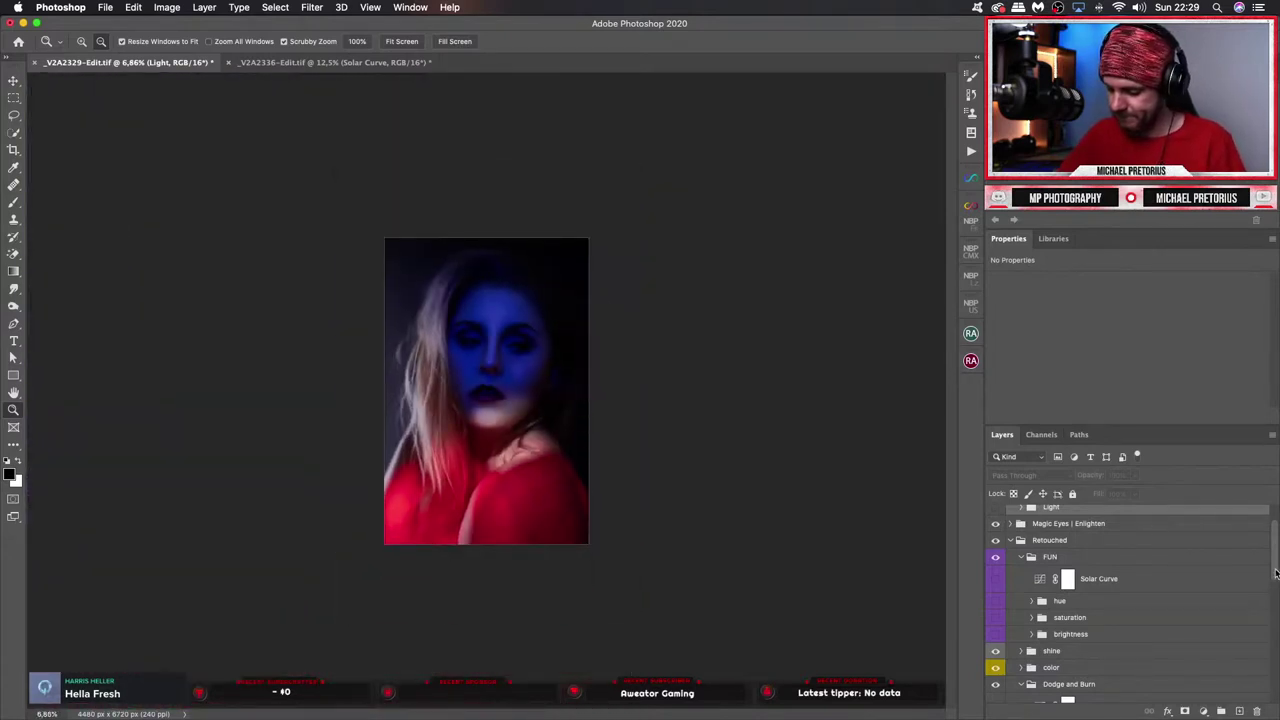
scroll(1206, 535, up, 2)
click(995, 514)
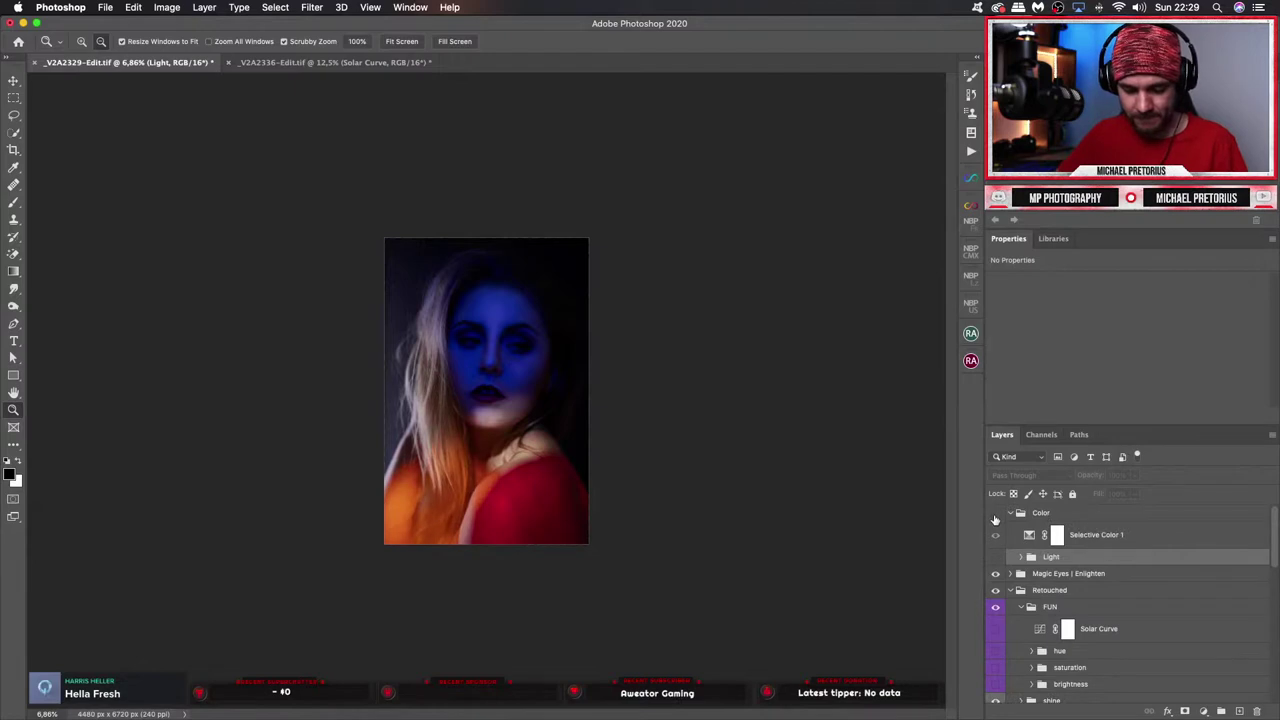
click(995, 514)
click(995, 515)
click(996, 515)
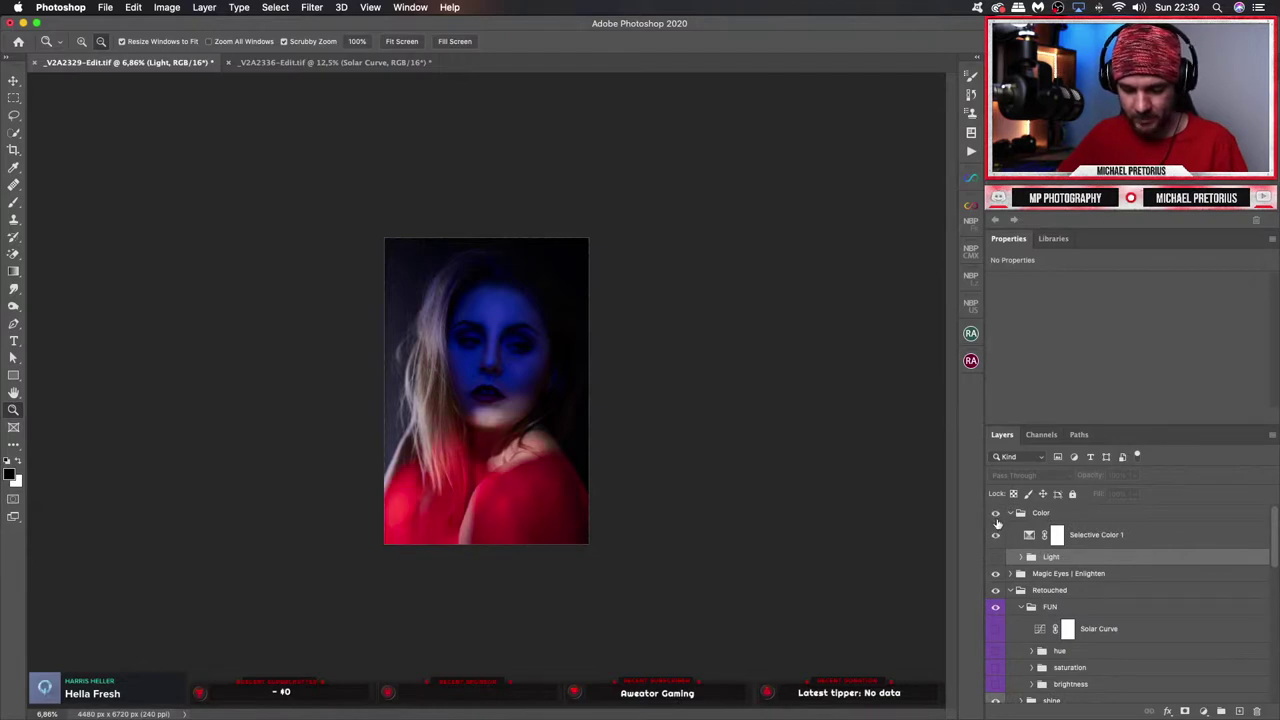
click(996, 514)
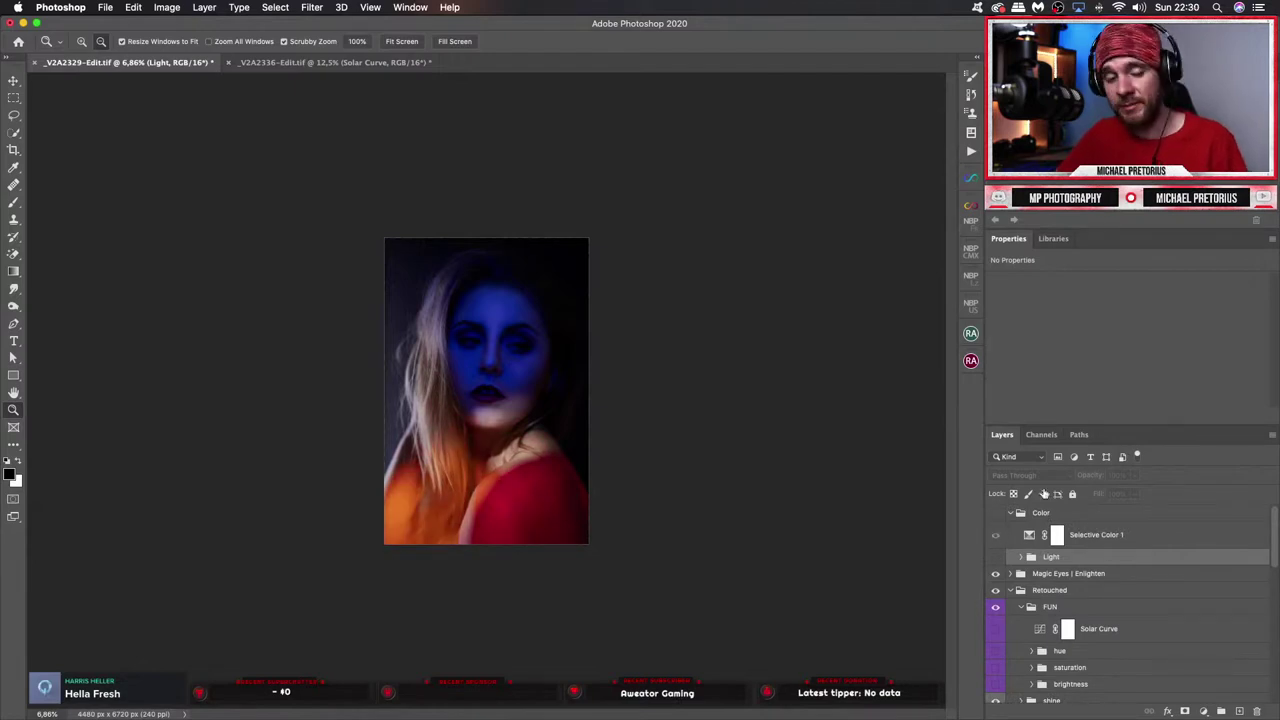